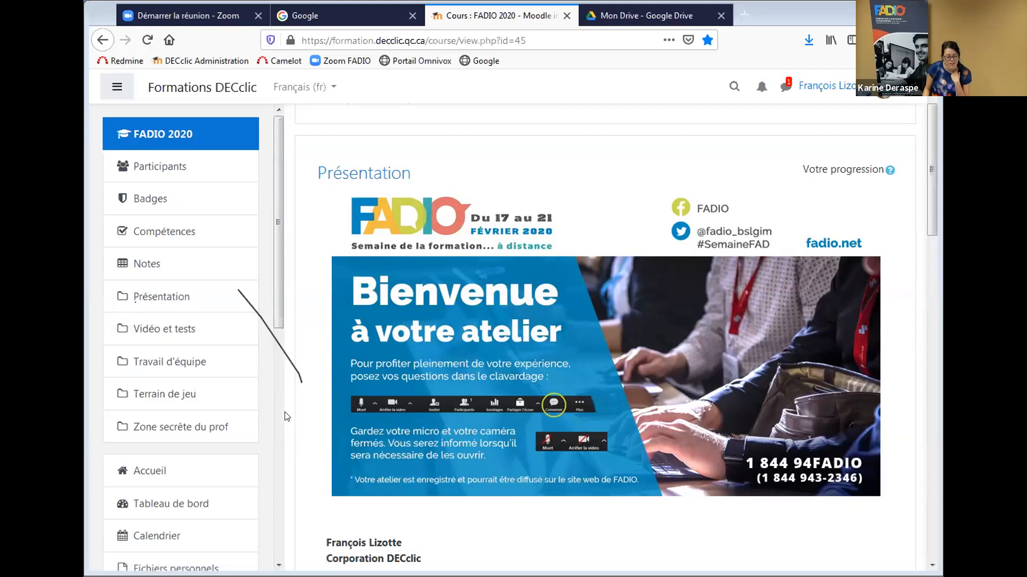
Open the Plan de la présentation page in a new tab and scroll through its topic outline.
{"action": "scroll", "coordinate": [280, 417], "scroll_direction": "down", "scroll_amount": 5}
{"action": "scroll", "coordinate": [241, 289], "scroll_direction": "up", "scroll_amount": 5}
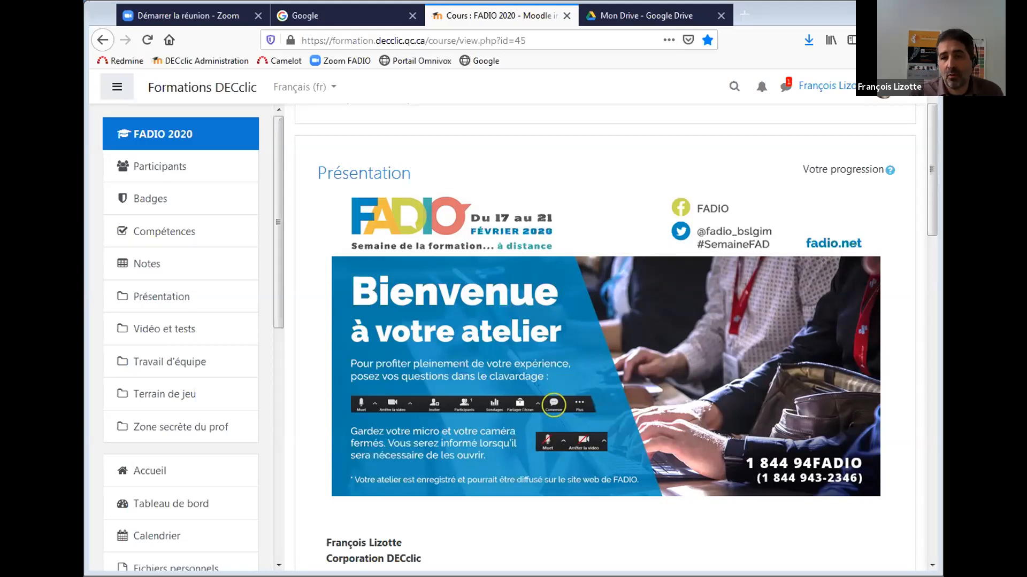
{"action": "left_click_drag", "start_coordinate": [932, 179], "coordinate": [732, 489]}
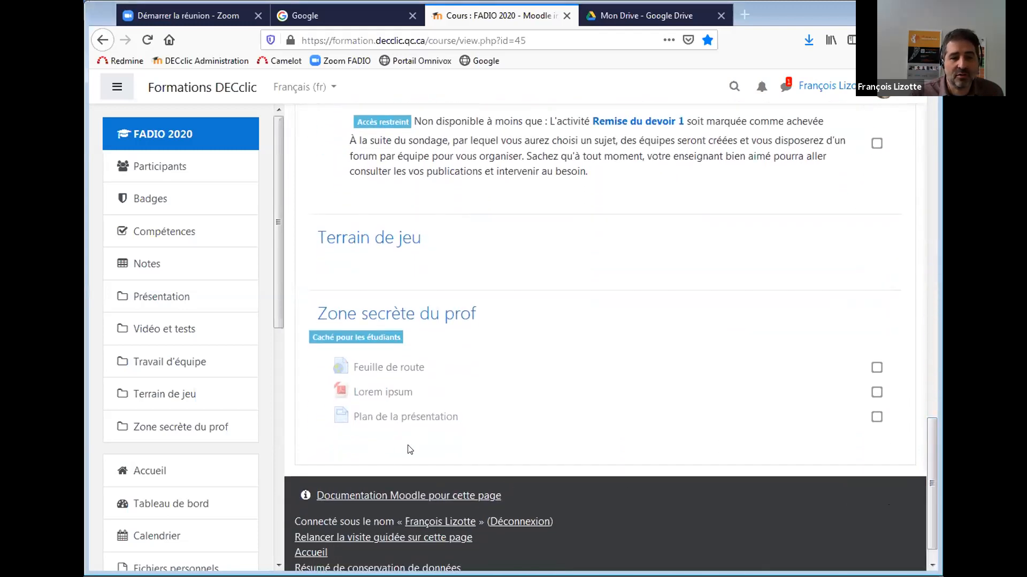
{"action": "middle_click", "coordinate": [411, 418]}
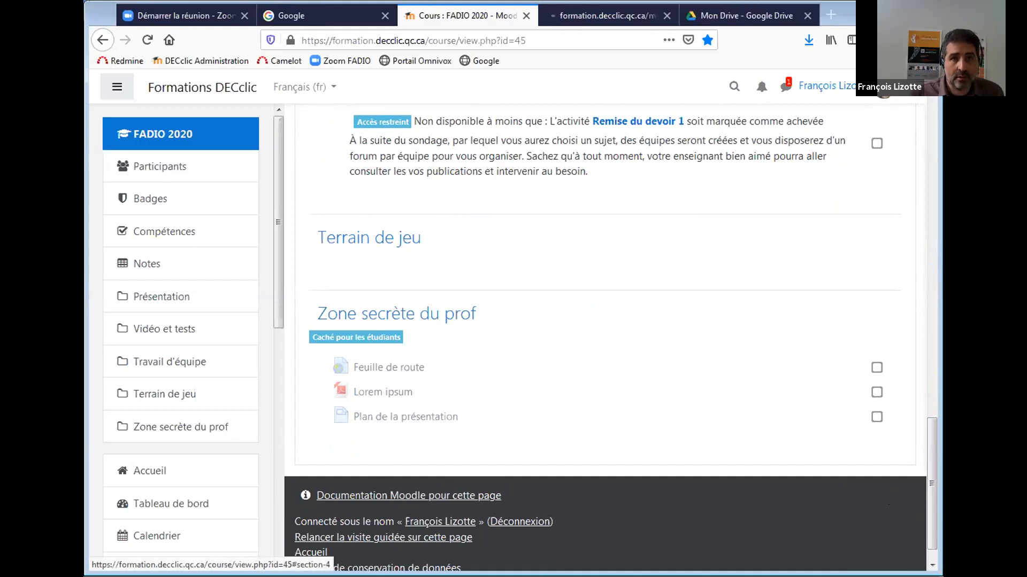
{"action": "left_click", "coordinate": [606, 18]}
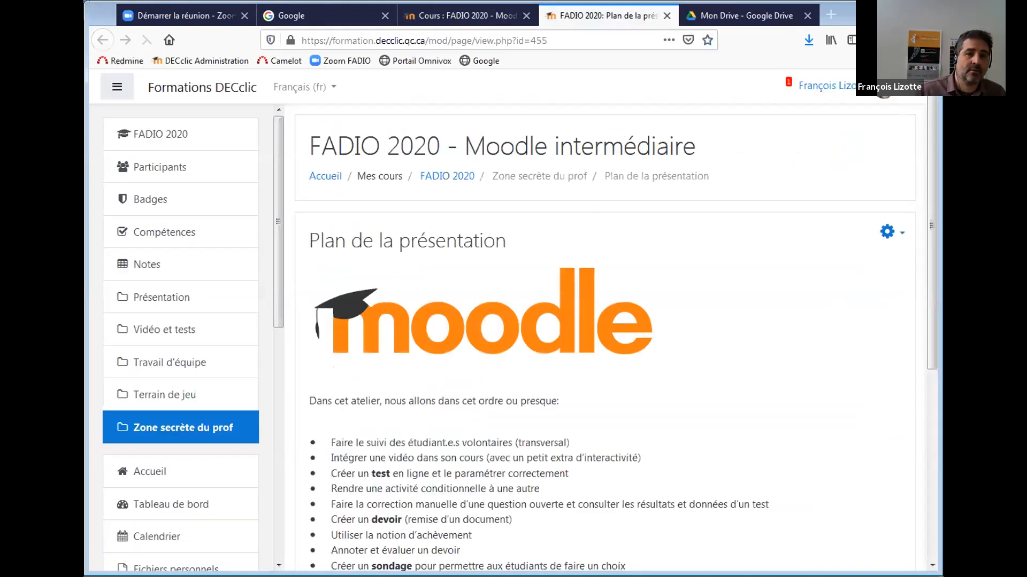
{"action": "scroll", "coordinate": [921, 247], "scroll_direction": "down", "scroll_amount": 3}
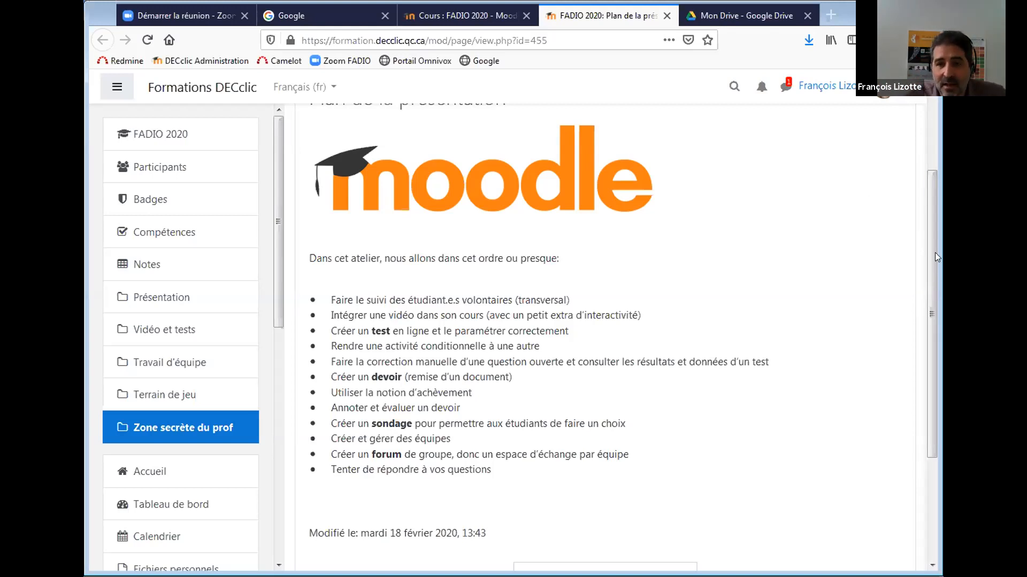
{"action": "left_click_drag", "start_coordinate": [933, 255], "coordinate": [916, 169]}
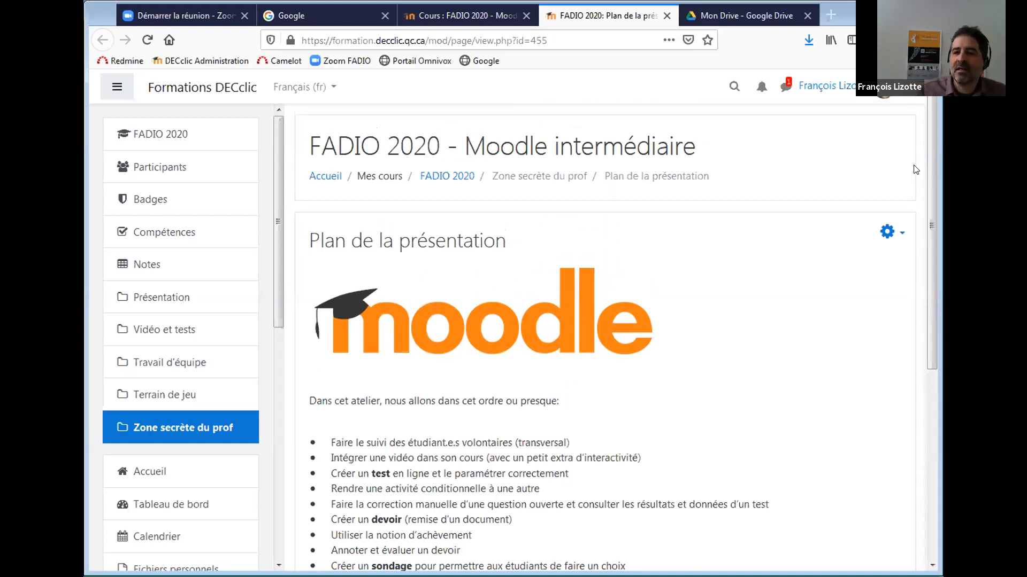
Return to the 'Cours : FADIO 2020' tab showing the Zone secrète du prof section.
{"action": "left_click", "coordinate": [426, 16]}
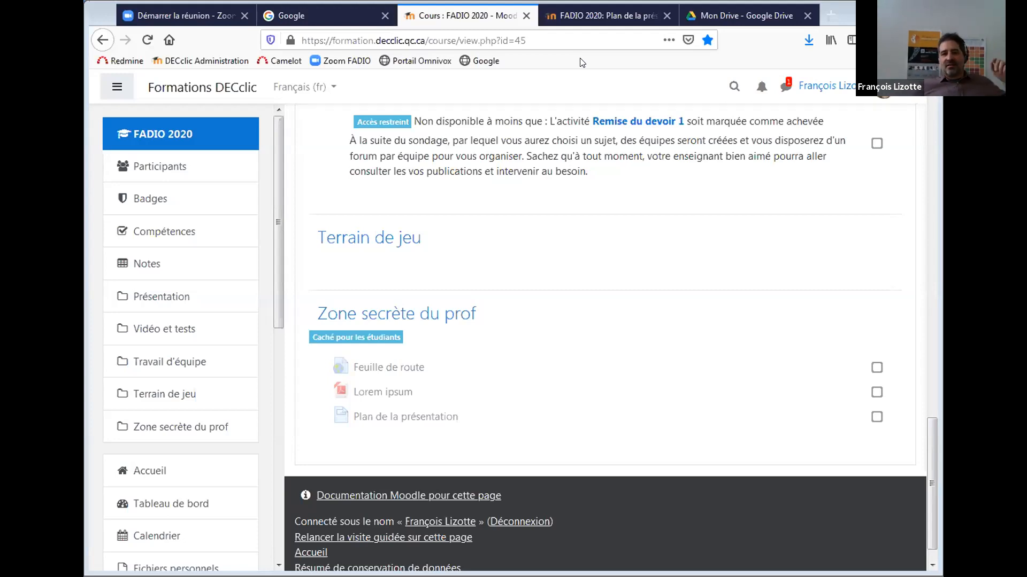
Open the FADIO 2020 Participants list and reload it twice to update last-access times.
{"action": "left_click", "coordinate": [165, 166]}
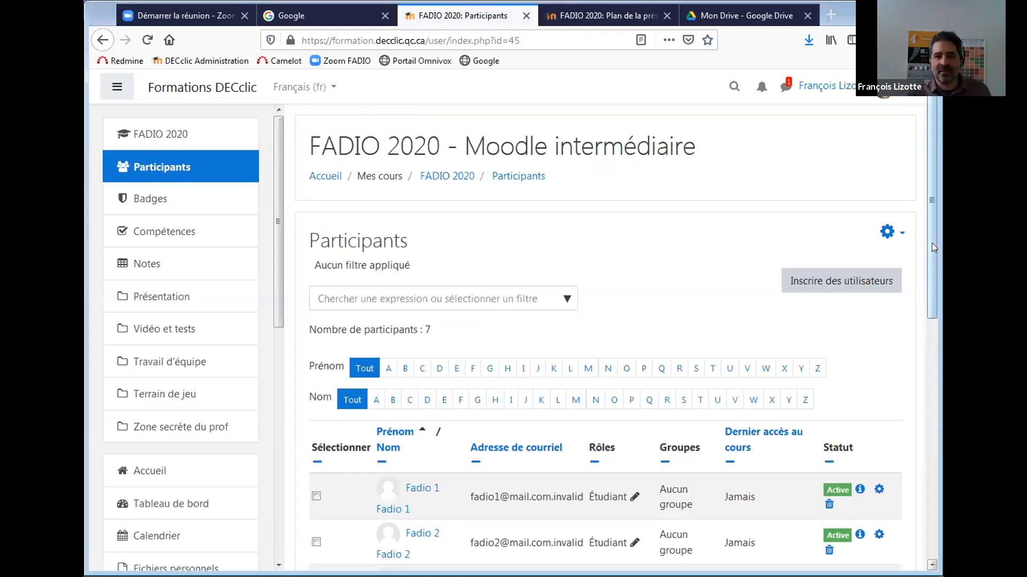
{"action": "scroll", "coordinate": [922, 396], "scroll_direction": "down", "scroll_amount": 5}
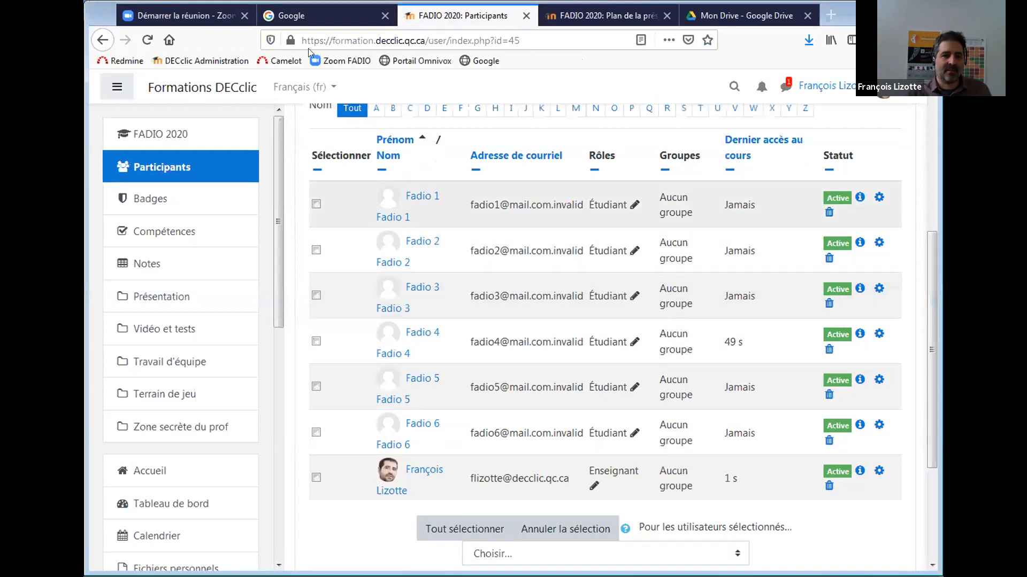
{"action": "left_click", "coordinate": [143, 41]}
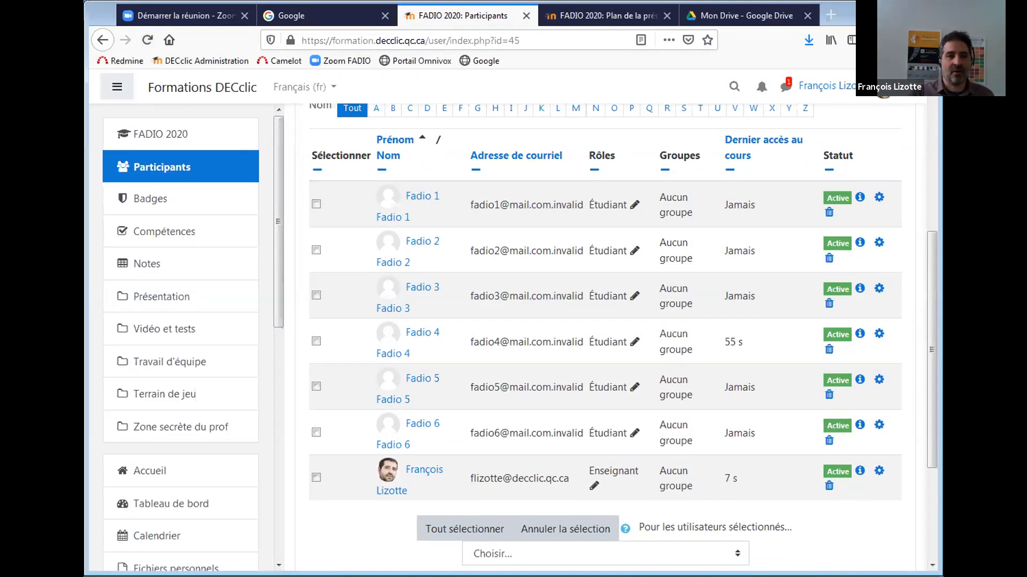
{"action": "left_click", "coordinate": [146, 41]}
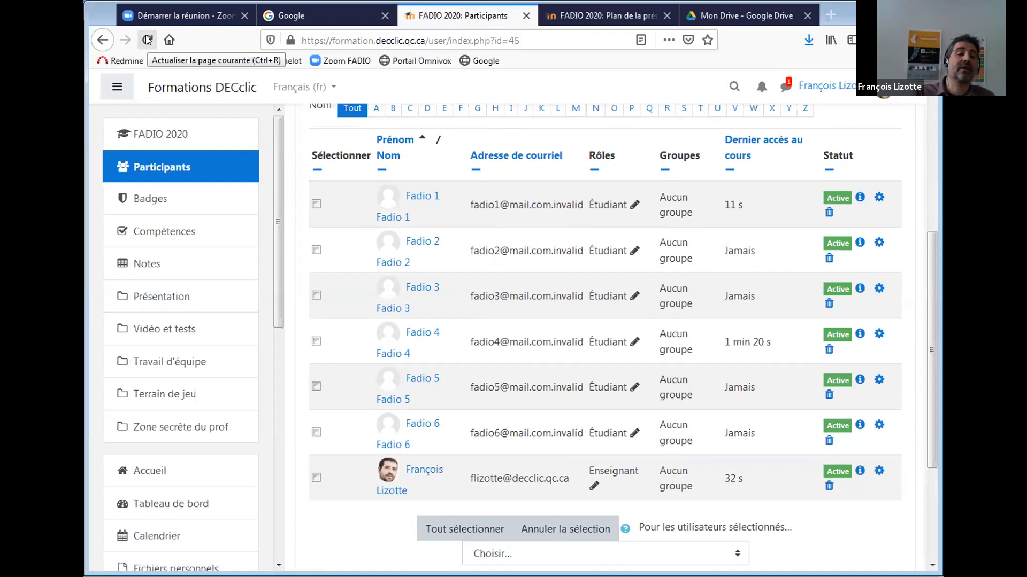
Reload the Participants page four more times and check the Dernier accès column for new connections.
{"action": "left_click", "coordinate": [147, 40]}
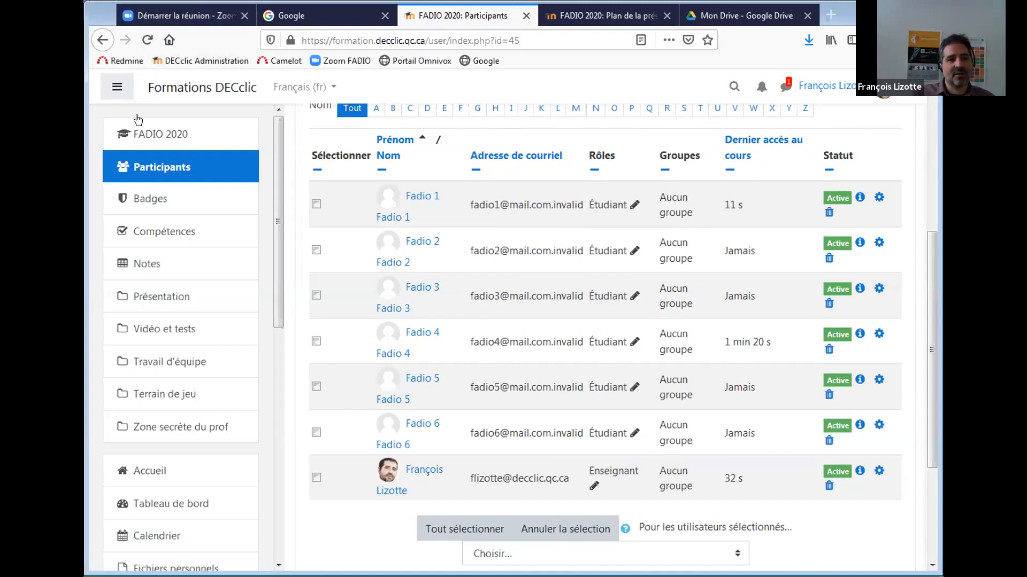
{"action": "left_click", "coordinate": [147, 41]}
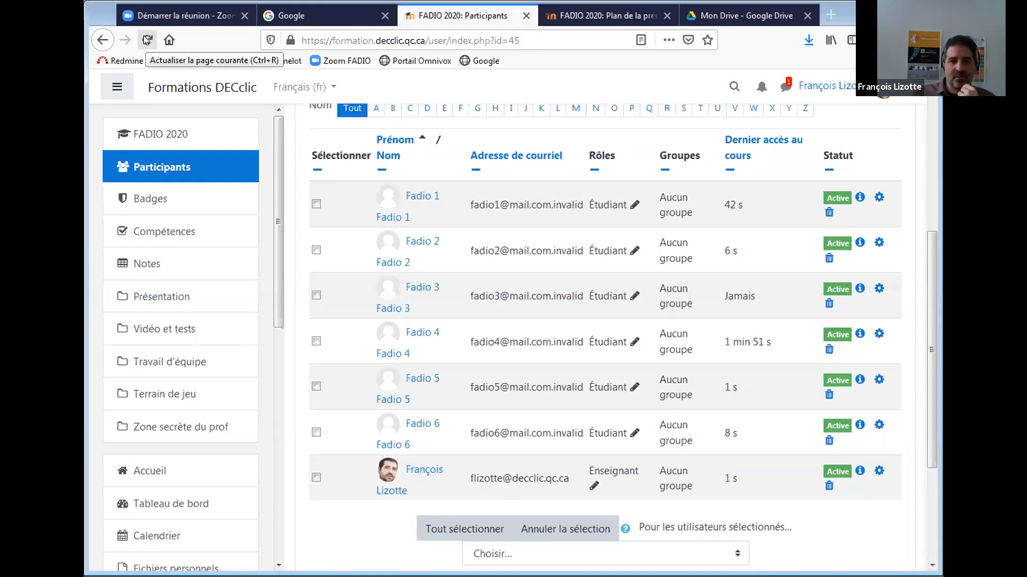
{"action": "left_click", "coordinate": [145, 40]}
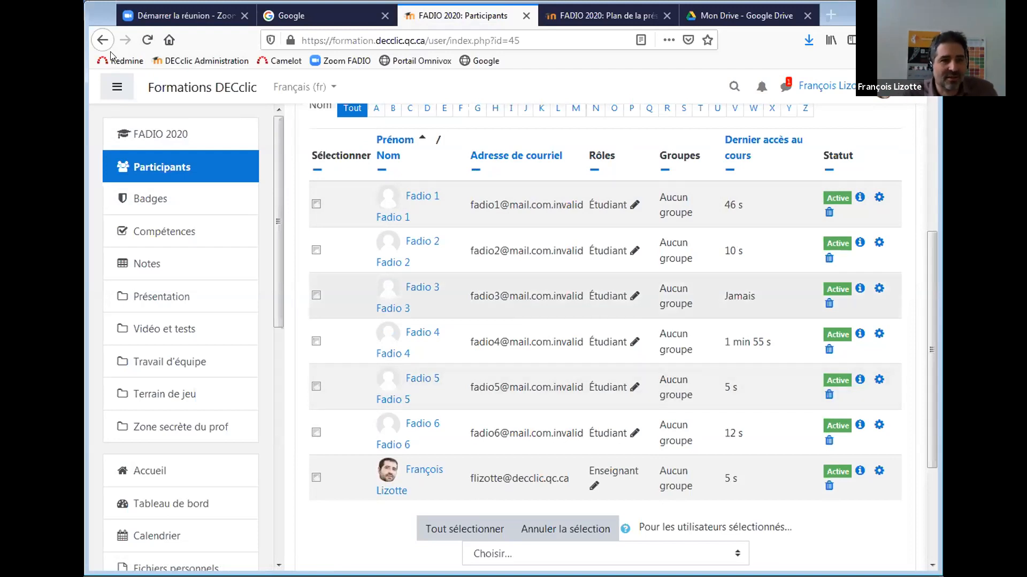
{"action": "left_click", "coordinate": [146, 40]}
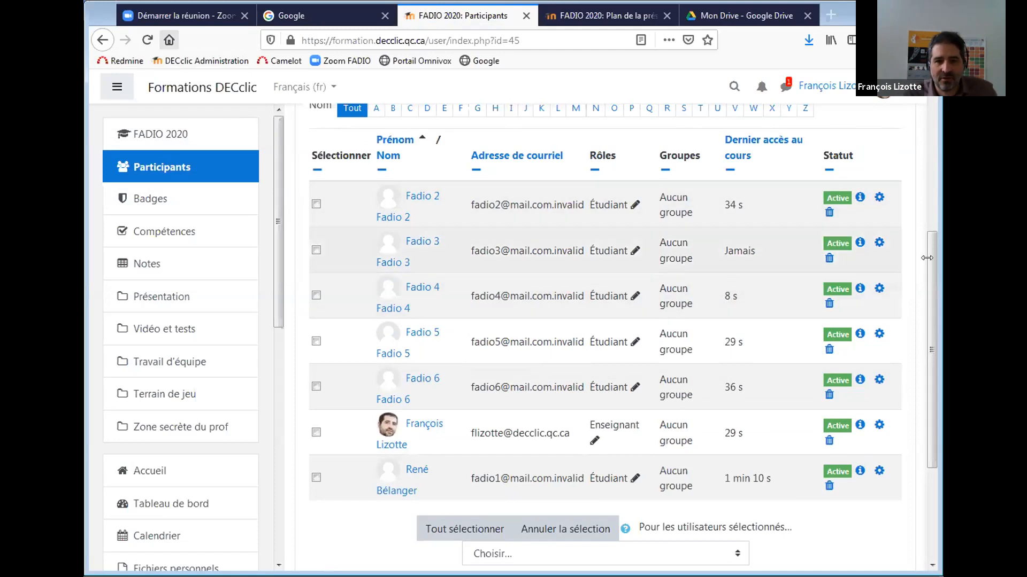
{"action": "scroll", "coordinate": [931, 241], "scroll_direction": "up", "scroll_amount": 3}
{"action": "mouse_move", "coordinate": [931, 241]}
{"action": "left_mouse_down"}
{"action": "mouse_move", "coordinate": [931, 276]}
{"action": "mouse_move", "coordinate": [931, 246]}
{"action": "left_mouse_up"}
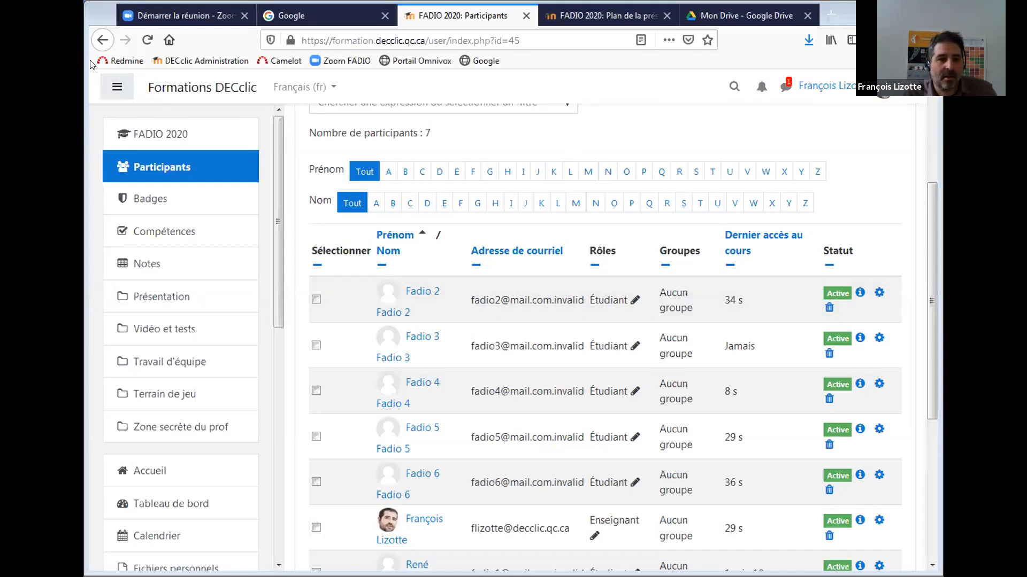
Reload the list, then message all 7 selected participants with 'Bienvenue dans le cours !'.
{"action": "left_click", "coordinate": [147, 40]}
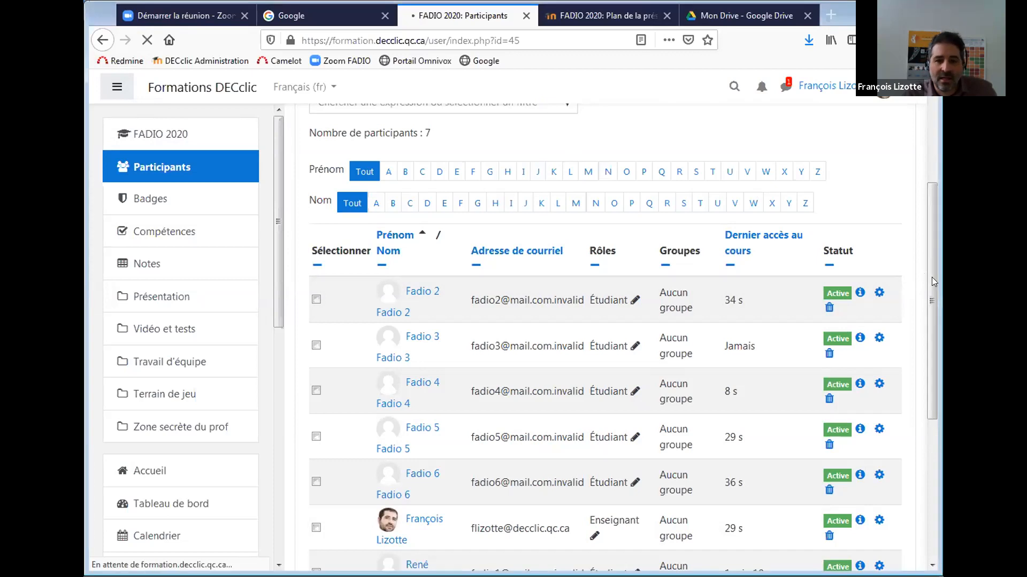
{"action": "left_click_drag", "start_coordinate": [932, 293], "coordinate": [931, 342]}
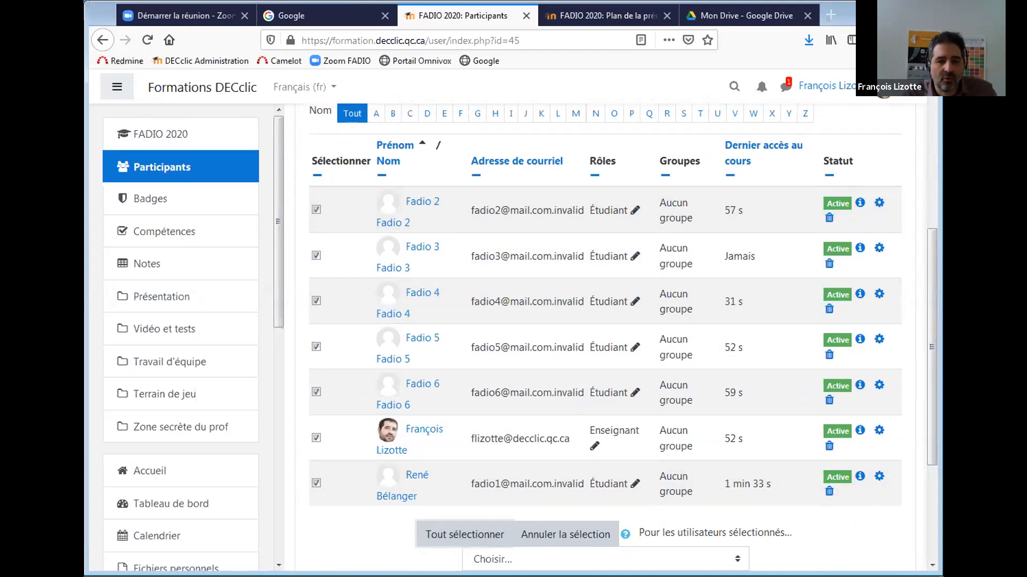
{"action": "scroll", "coordinate": [859, 419], "scroll_direction": "down", "scroll_amount": 3}
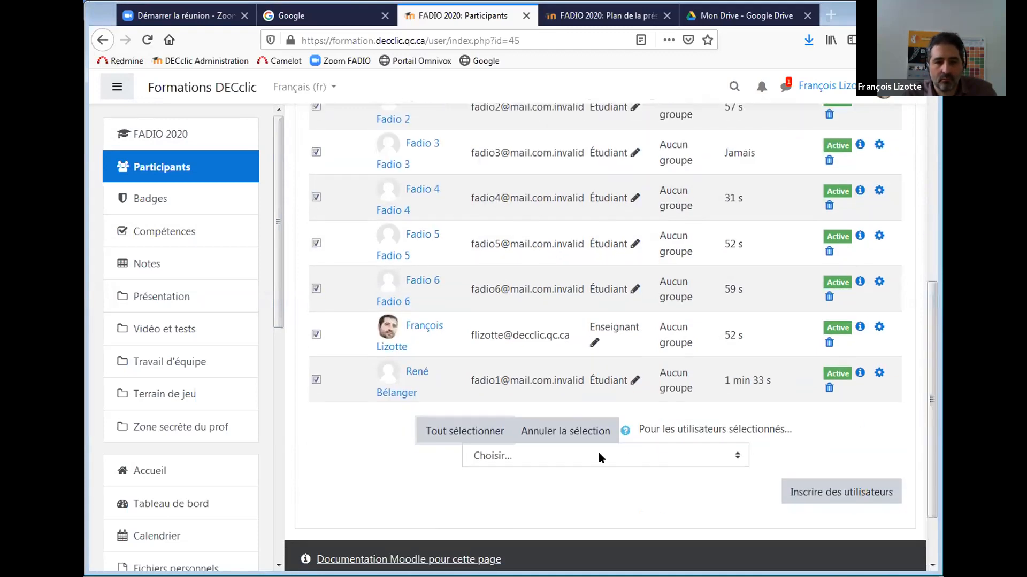
{"action": "left_click", "coordinate": [600, 456]}
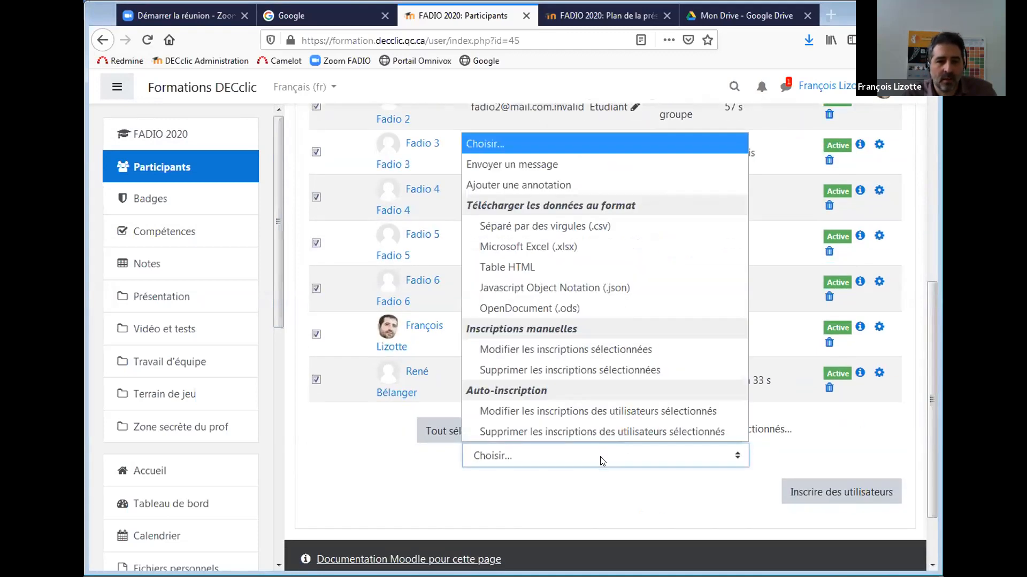
{"action": "left_click", "coordinate": [545, 166]}
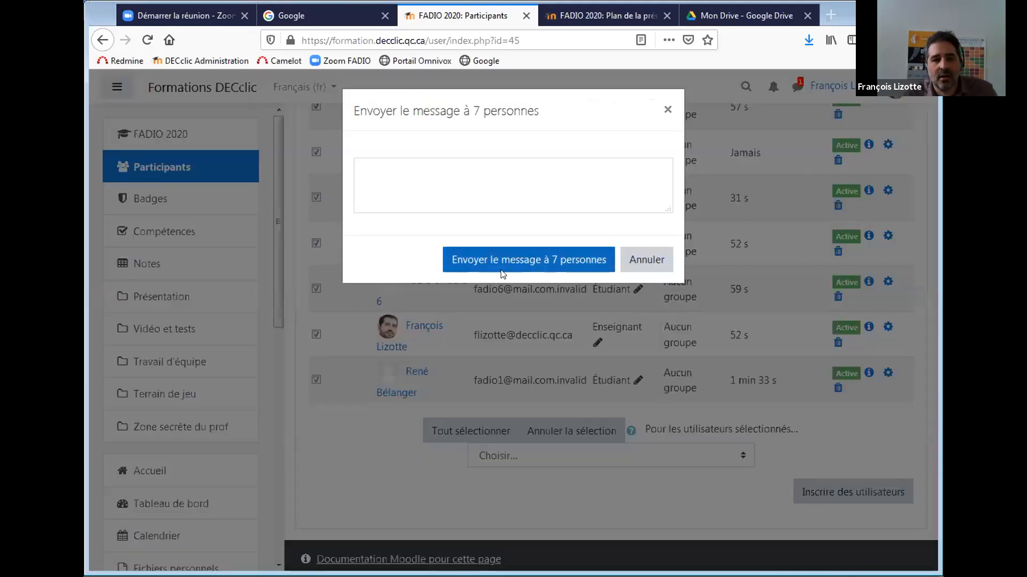
{"action": "type", "text": "Bienvenue dans le cours !"}
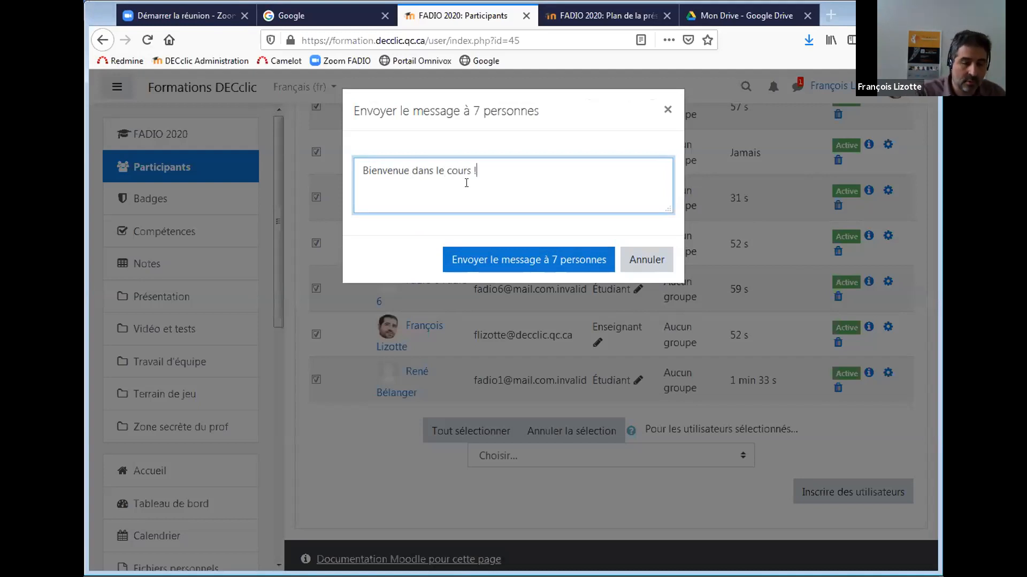
{"action": "left_click", "coordinate": [512, 260]}
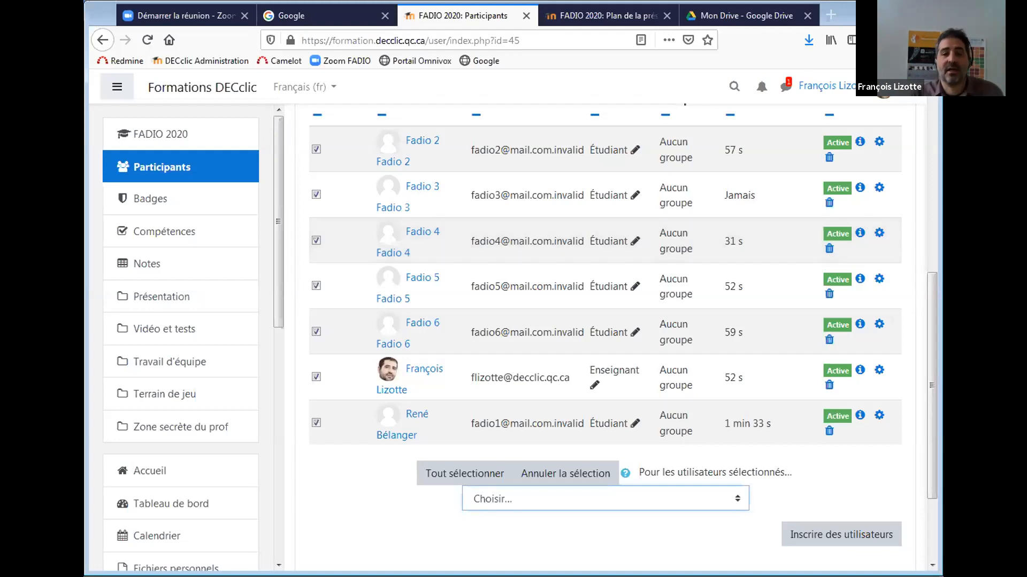
{"action": "left_click_drag", "start_coordinate": [933, 321], "coordinate": [928, 180]}
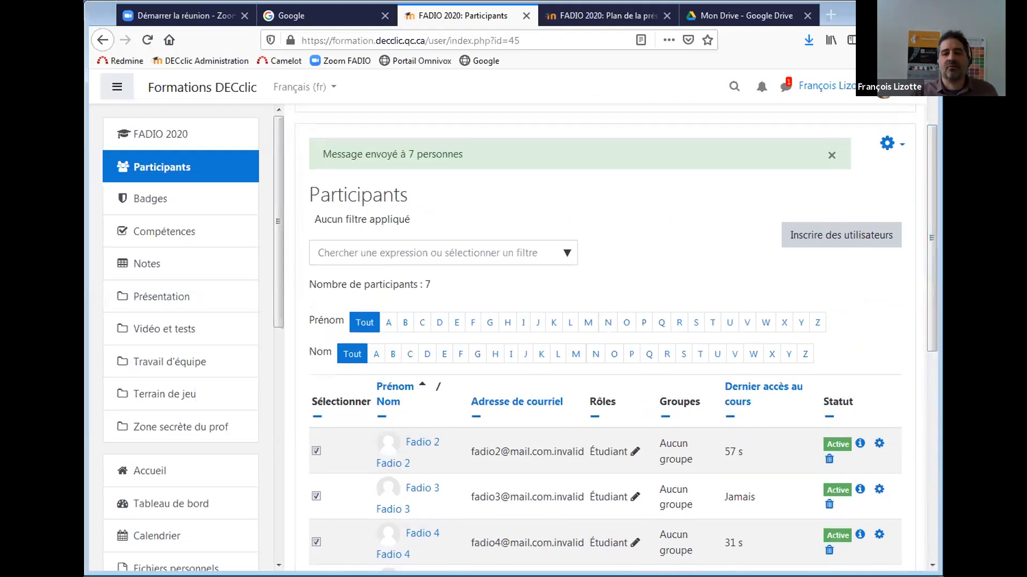
{"action": "left_click_drag", "start_coordinate": [933, 183], "coordinate": [923, 297]}
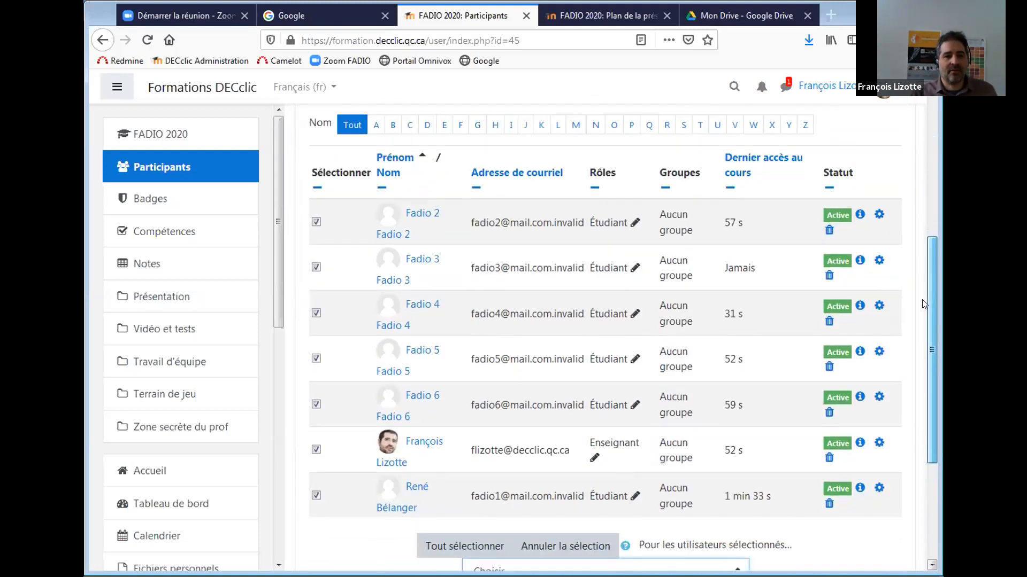
{"action": "left_click_drag", "start_coordinate": [927, 391], "coordinate": [282, 280]}
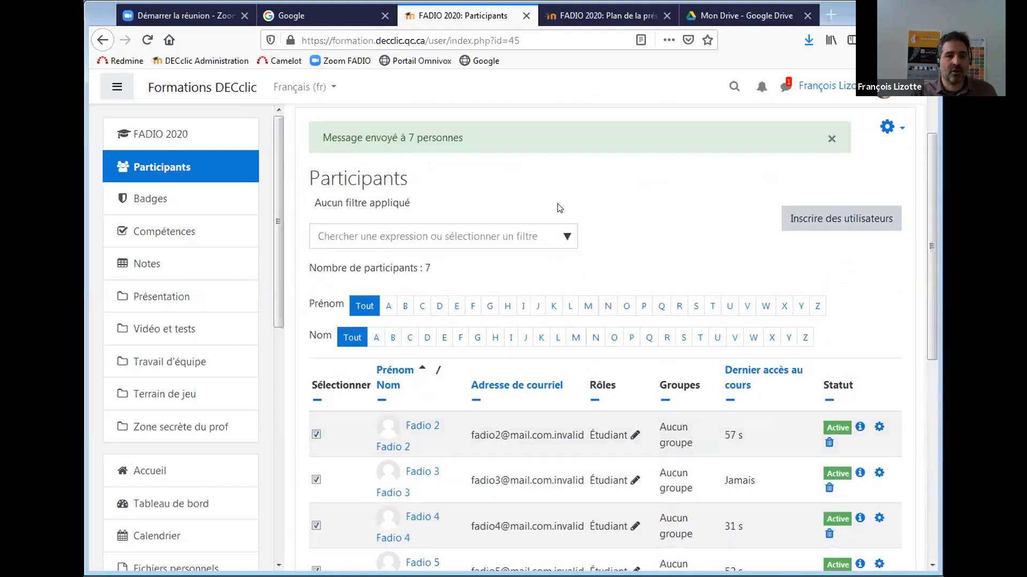
Apply the 'Statut : Actif' filter and scroll through the filtered participants.
{"action": "left_click", "coordinate": [564, 240]}
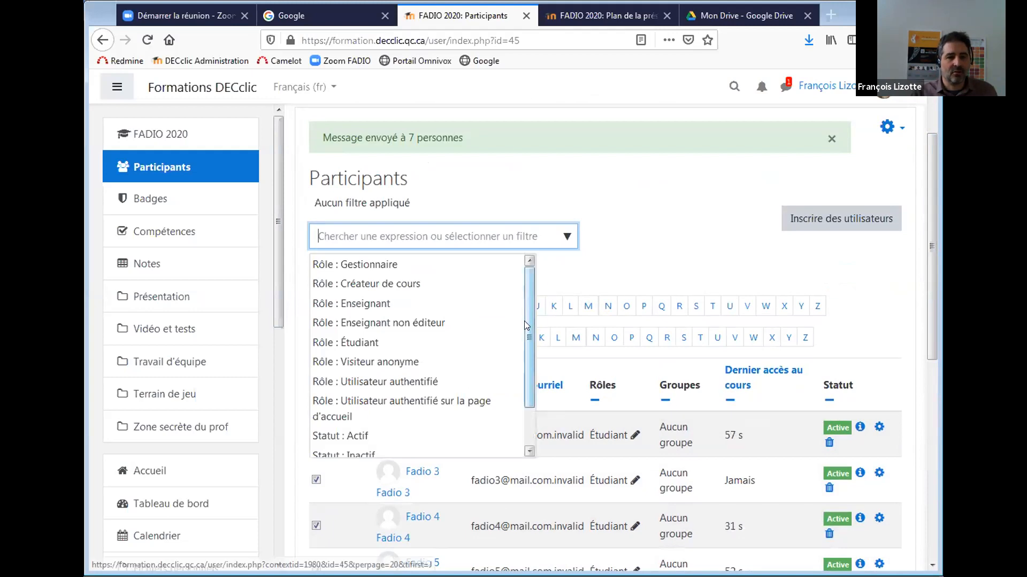
{"action": "scroll", "coordinate": [512, 406], "scroll_direction": "down", "scroll_amount": 1}
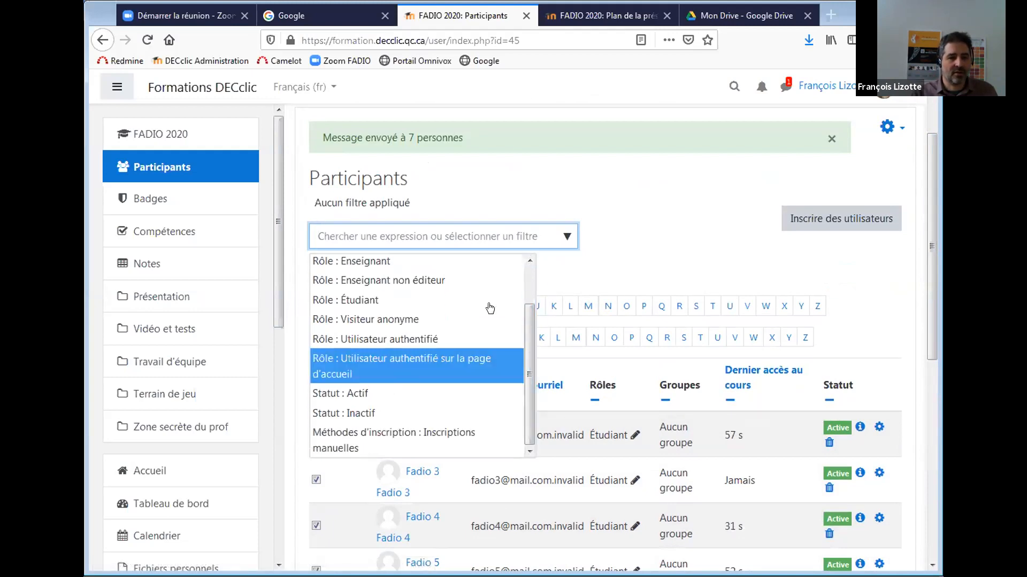
{"action": "left_click", "coordinate": [412, 395]}
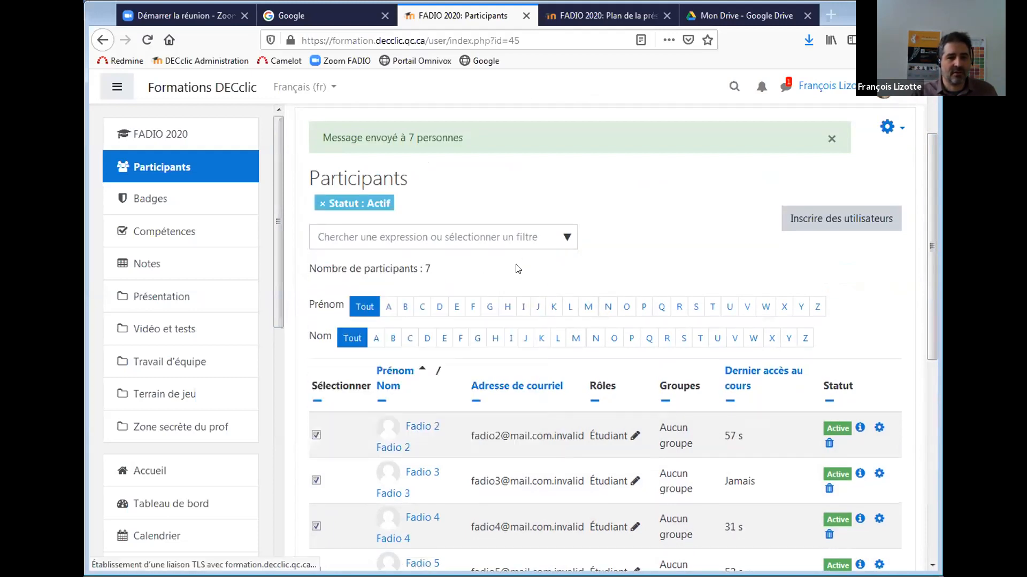
{"action": "left_click_drag", "start_coordinate": [930, 220], "coordinate": [912, 334]}
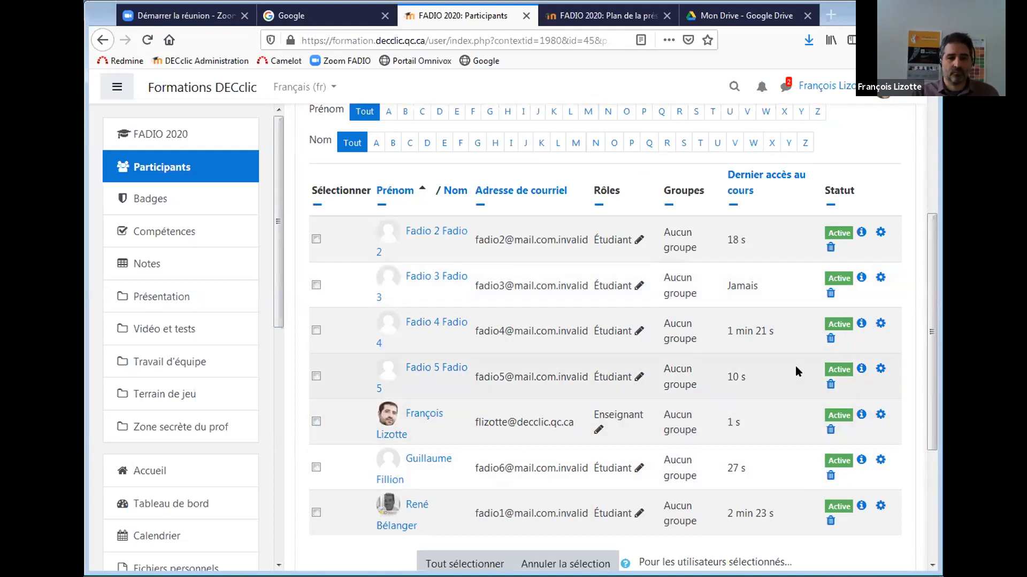
{"action": "mouse_move", "coordinate": [928, 423]}
{"action": "left_mouse_down"}
{"action": "mouse_move", "coordinate": [926, 378]}
{"action": "mouse_move", "coordinate": [926, 417]}
{"action": "left_mouse_up"}
{"action": "scroll", "coordinate": [924, 422], "scroll_direction": "down", "scroll_amount": 1}
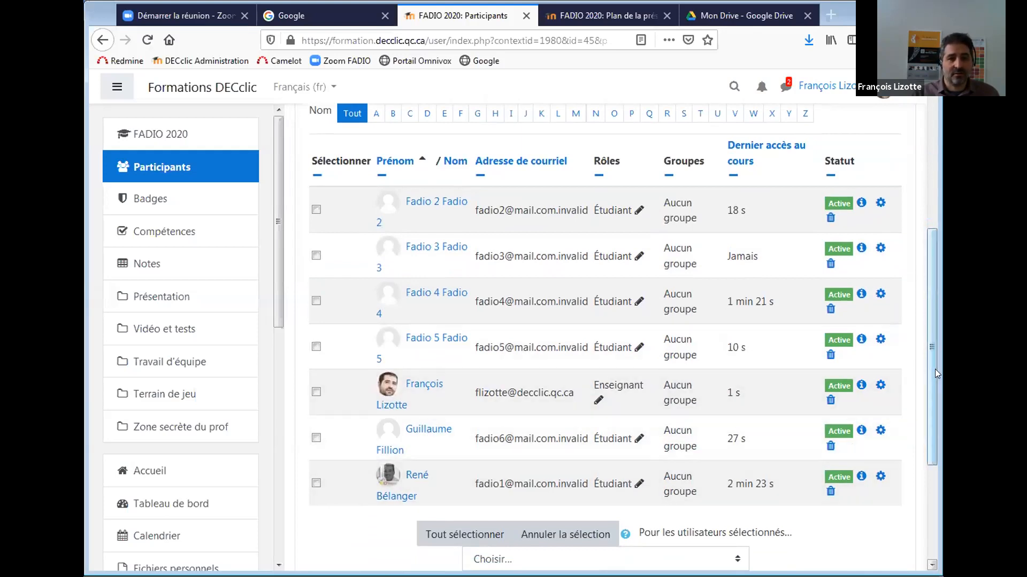
{"action": "scroll", "coordinate": [931, 391], "scroll_direction": "up", "scroll_amount": 1}
{"action": "scroll", "coordinate": [928, 386], "scroll_direction": "down", "scroll_amount": 1}
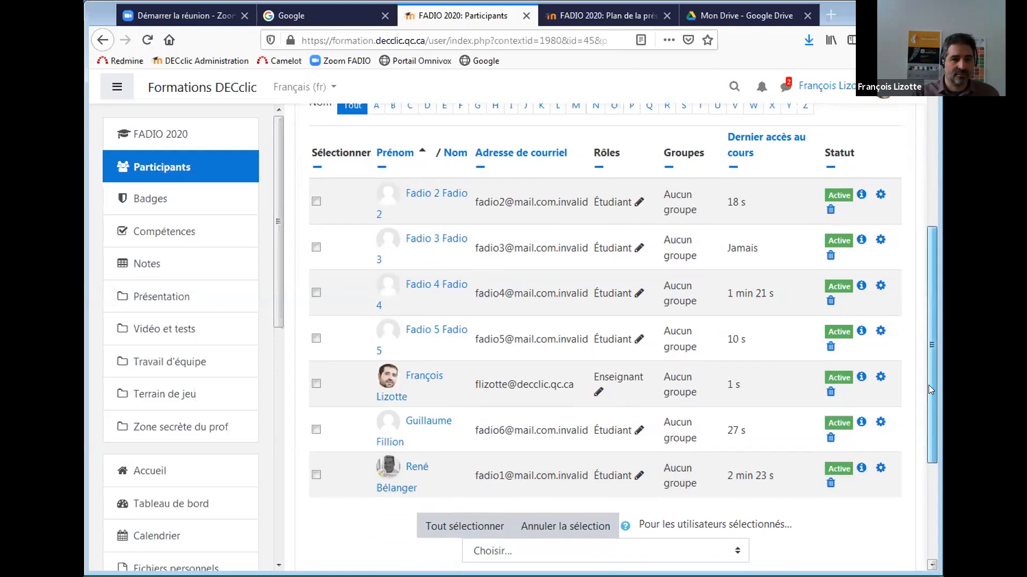
{"action": "scroll", "coordinate": [928, 369], "scroll_direction": "up", "scroll_amount": 2}
{"action": "scroll", "coordinate": [927, 369], "scroll_direction": "down", "scroll_amount": 1}
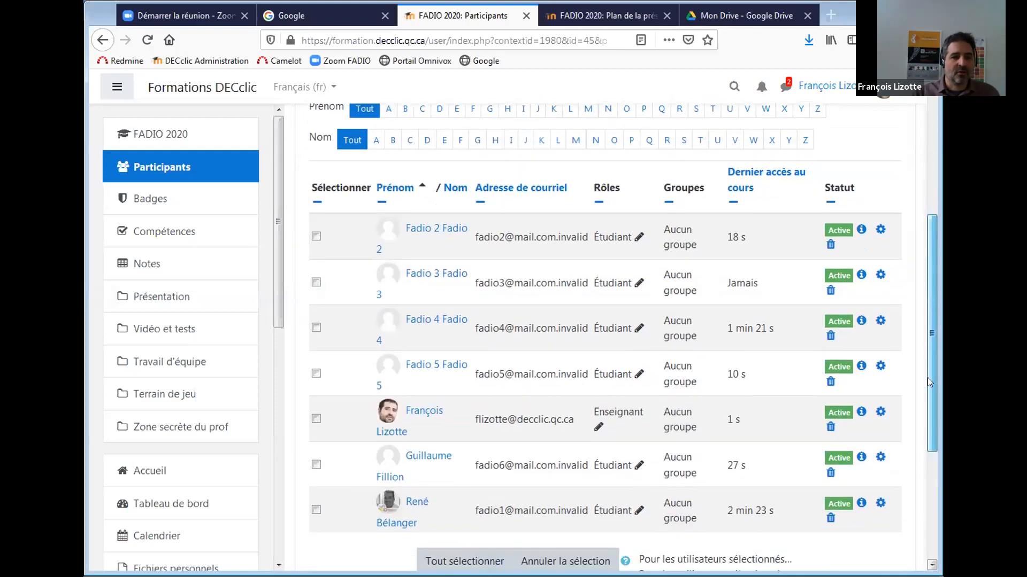
{"action": "scroll", "coordinate": [925, 385], "scroll_direction": "down", "scroll_amount": 1}
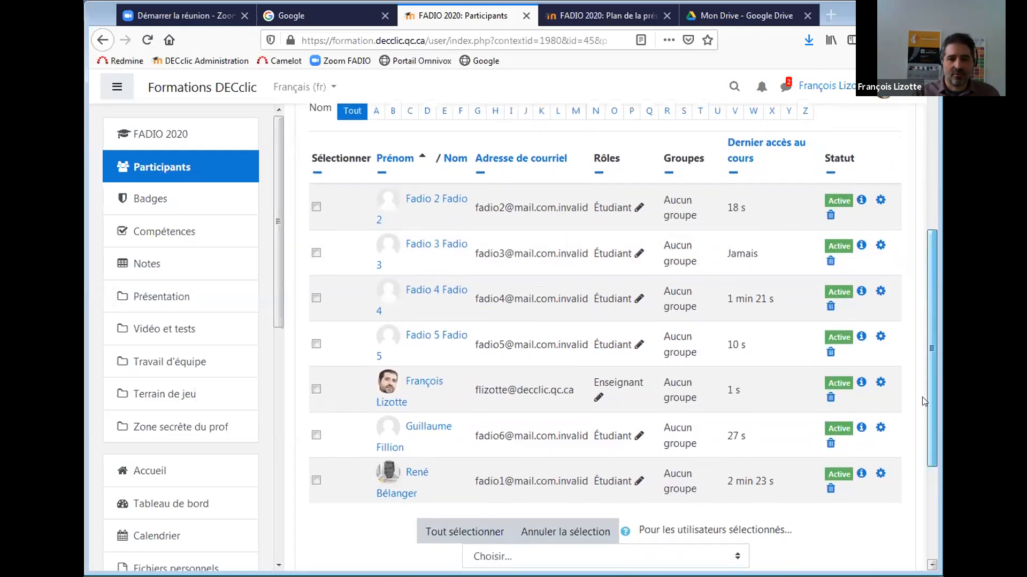
{"action": "scroll", "coordinate": [924, 396], "scroll_direction": "up", "scroll_amount": 1}
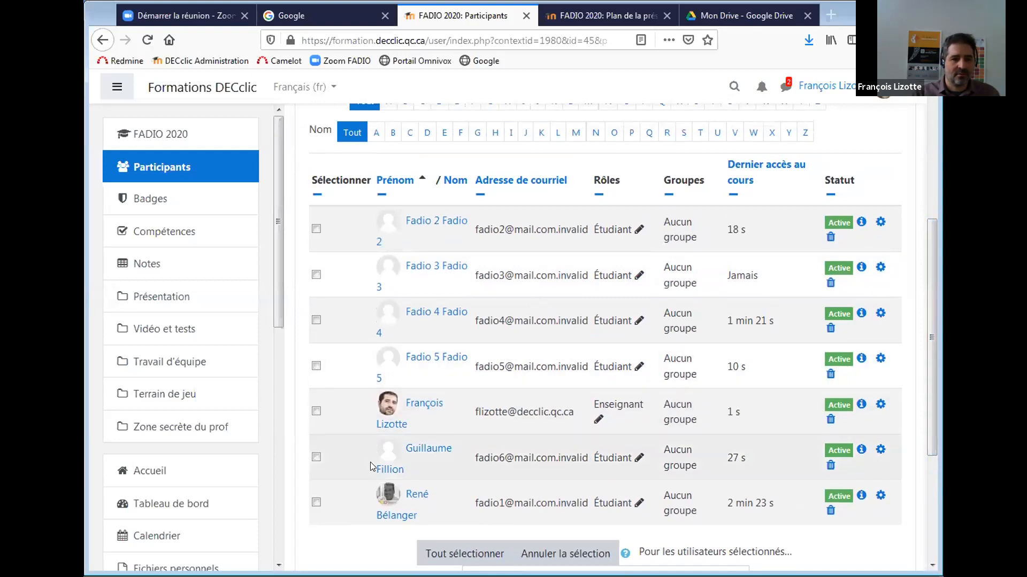
Reload Participants without the filter, then follow the FADIO 2020 breadcrumb to the course.
{"action": "left_click", "coordinate": [155, 168]}
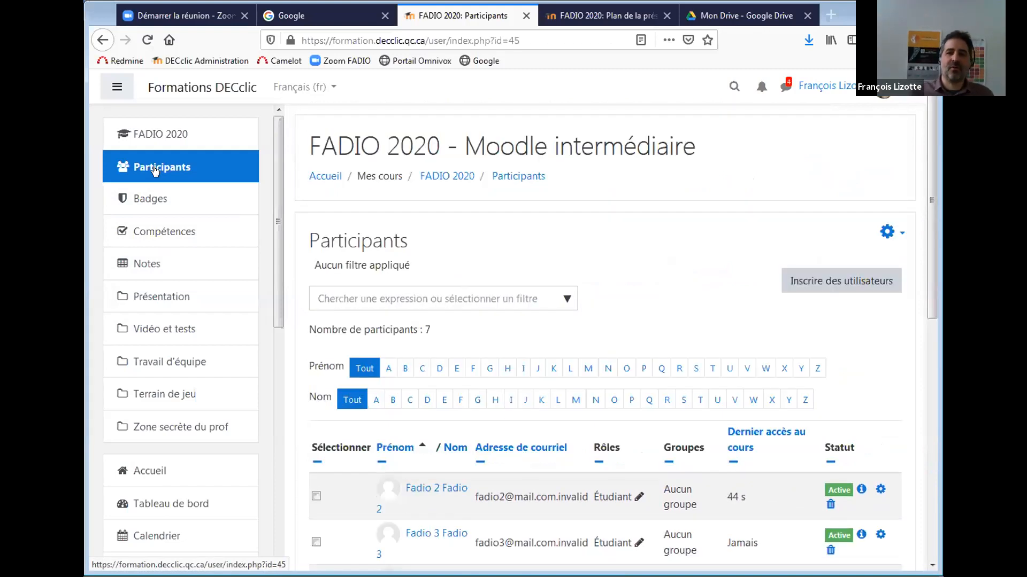
{"action": "scroll", "coordinate": [223, 103], "scroll_direction": "down", "scroll_amount": 1}
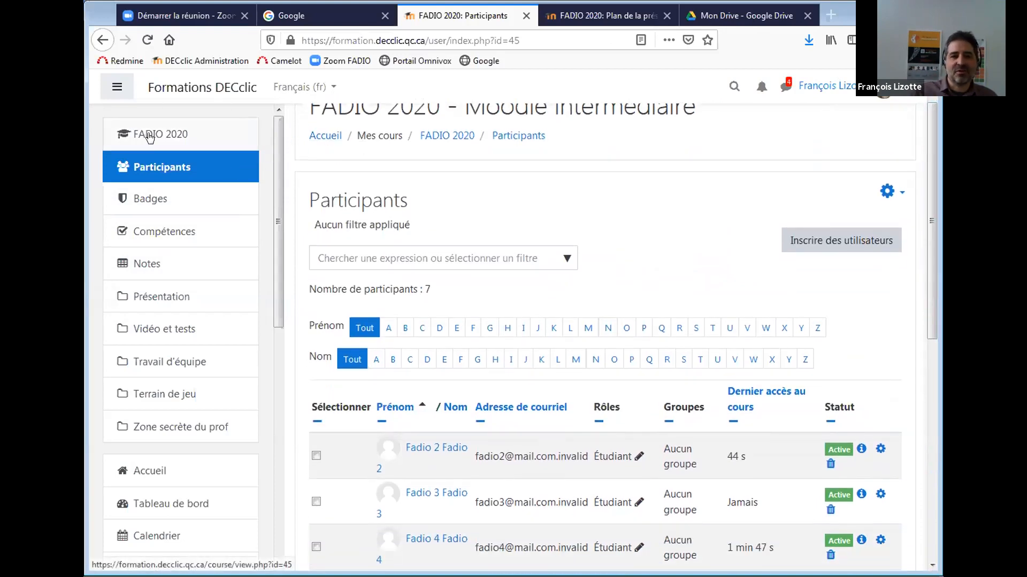
{"action": "left_click", "coordinate": [441, 137]}
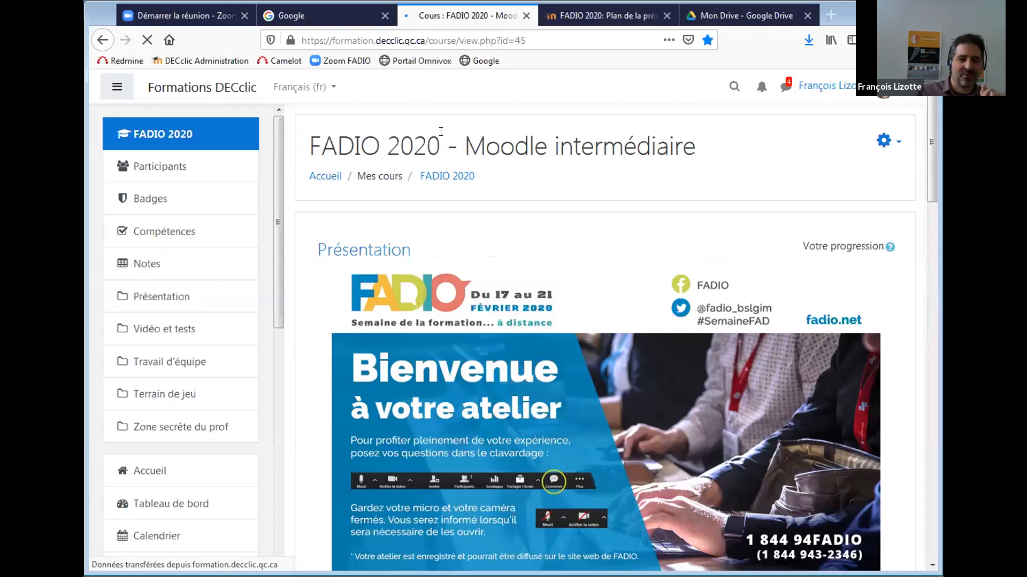
Scroll the course home page down to the Vidéo et tests section with the H5P video.
{"action": "left_click_drag", "start_coordinate": [929, 122], "coordinate": [932, 151]}
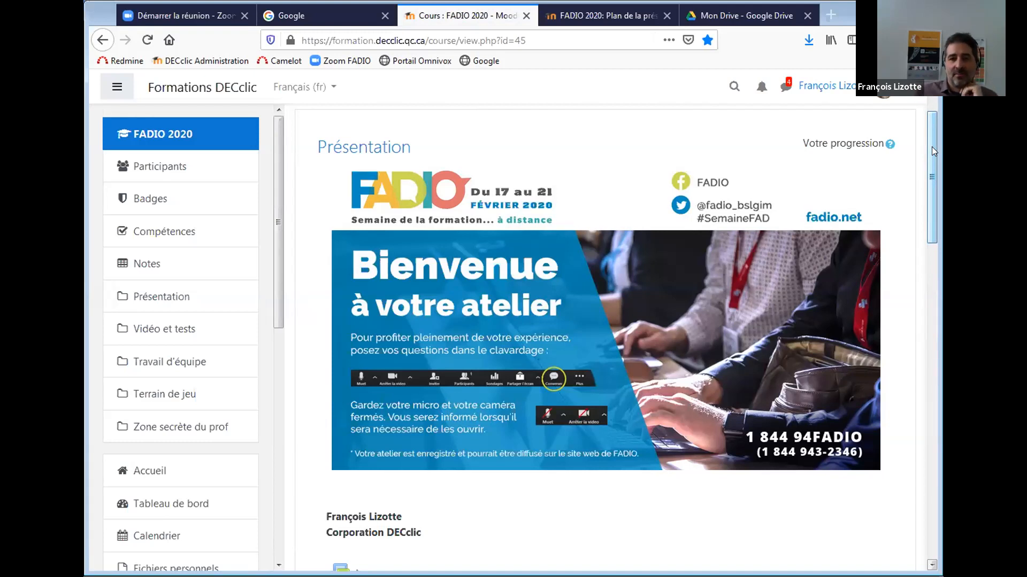
{"action": "left_click_drag", "start_coordinate": [929, 152], "coordinate": [928, 277]}
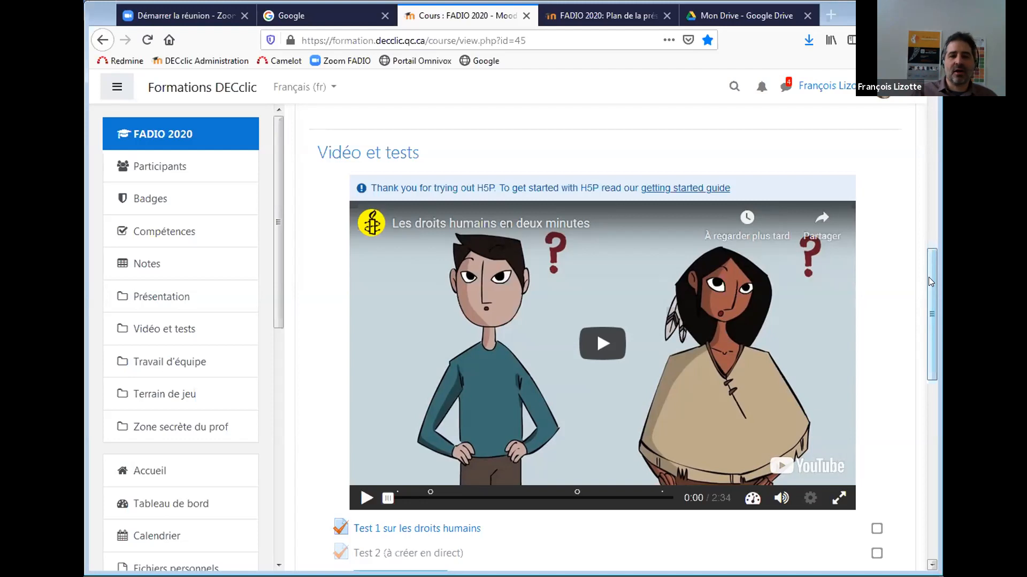
Play the H5P video, skip through its quiz questions, and scrub to 2:28 near the end.
{"action": "left_click", "coordinate": [389, 499]}
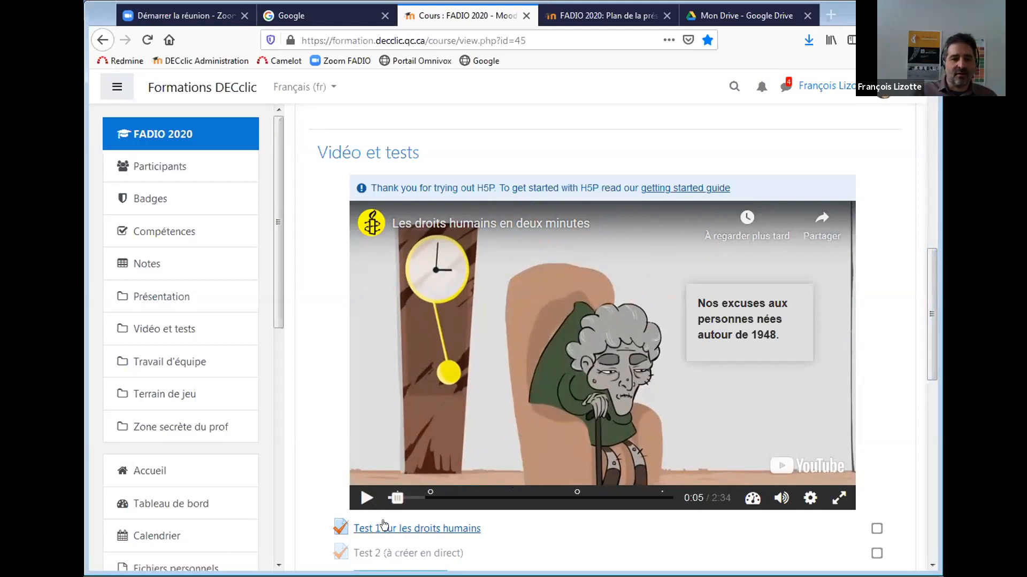
{"action": "left_click_drag", "start_coordinate": [397, 498], "coordinate": [430, 502]}
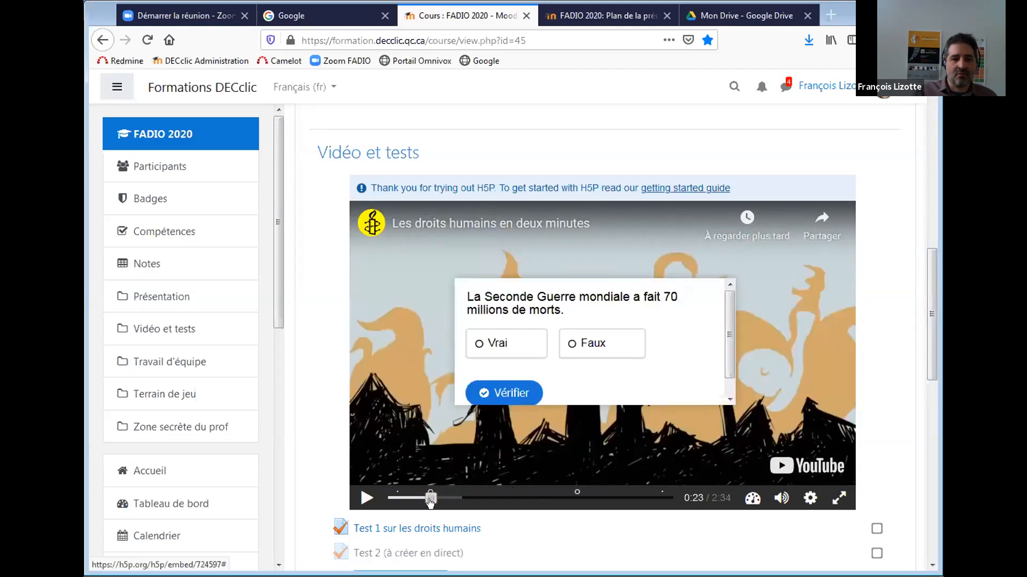
{"action": "left_click_drag", "start_coordinate": [431, 502], "coordinate": [576, 501]}
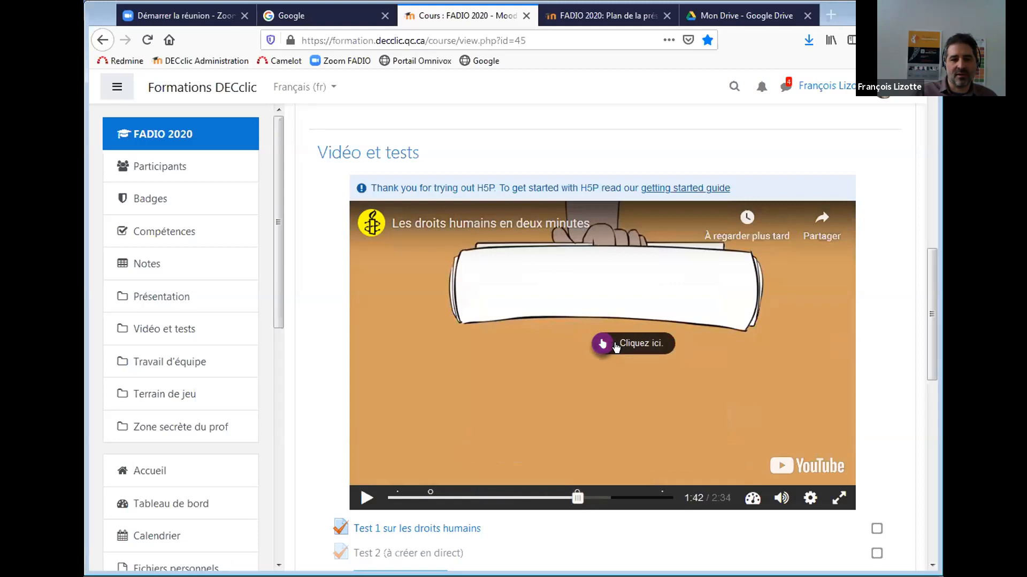
{"action": "left_click", "coordinate": [616, 347]}
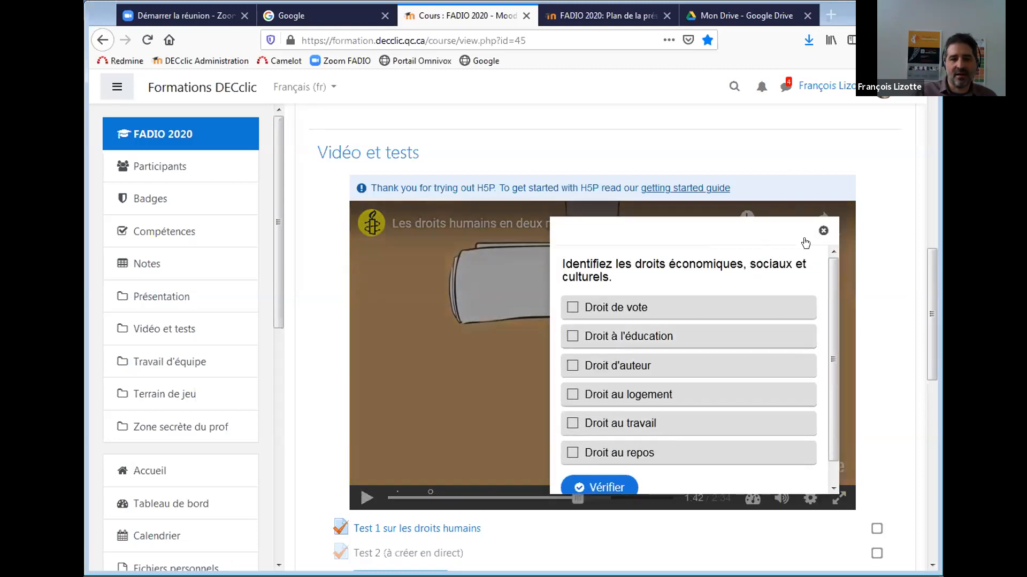
{"action": "left_click", "coordinate": [824, 230]}
{"action": "left_click_drag", "start_coordinate": [577, 500], "coordinate": [663, 502]}
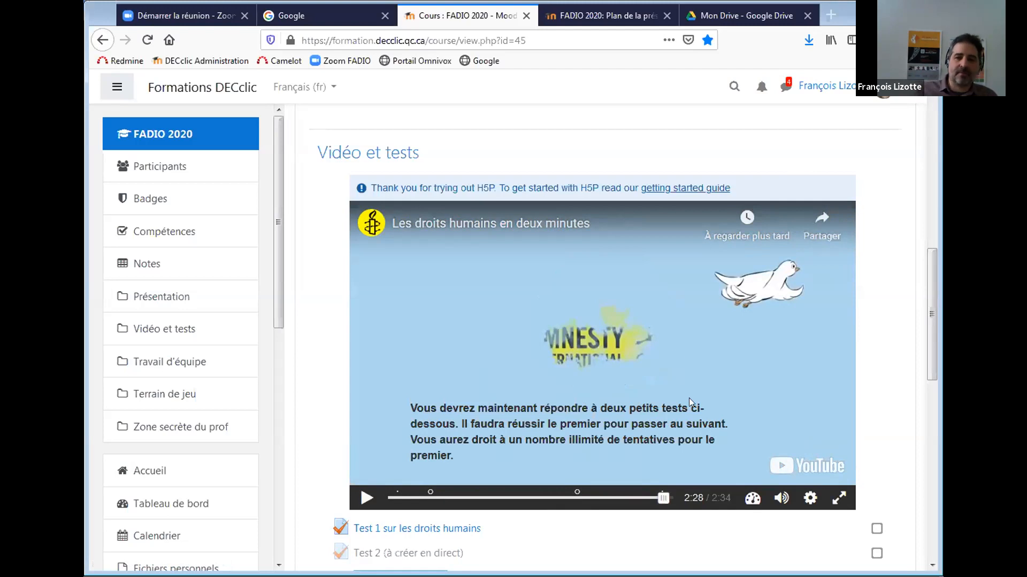
{"action": "left_click_drag", "start_coordinate": [930, 275], "coordinate": [928, 289]}
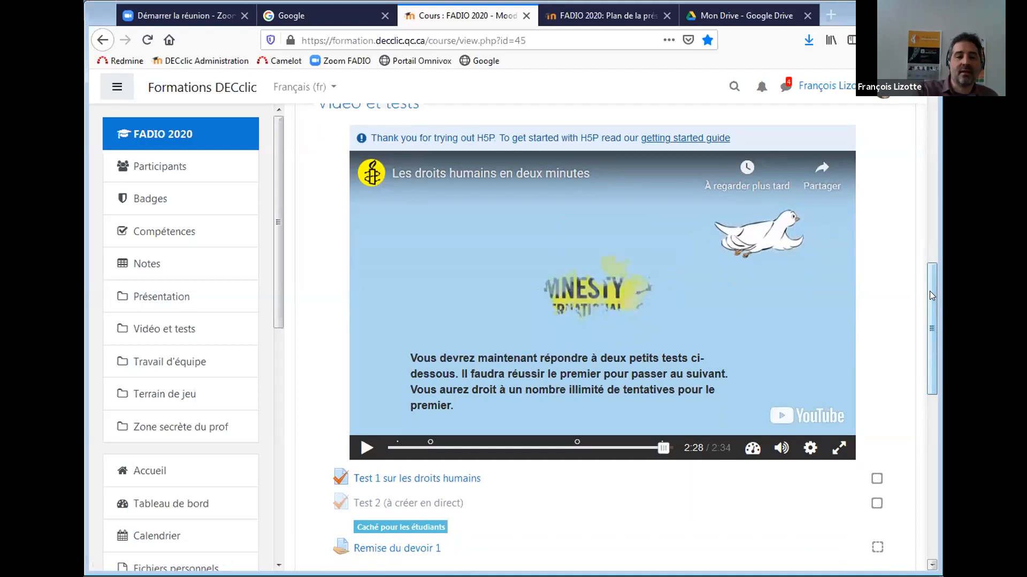
Scroll the course page back up to the Présentation section and its welcome banner.
{"action": "left_click_drag", "start_coordinate": [927, 291], "coordinate": [929, 298]}
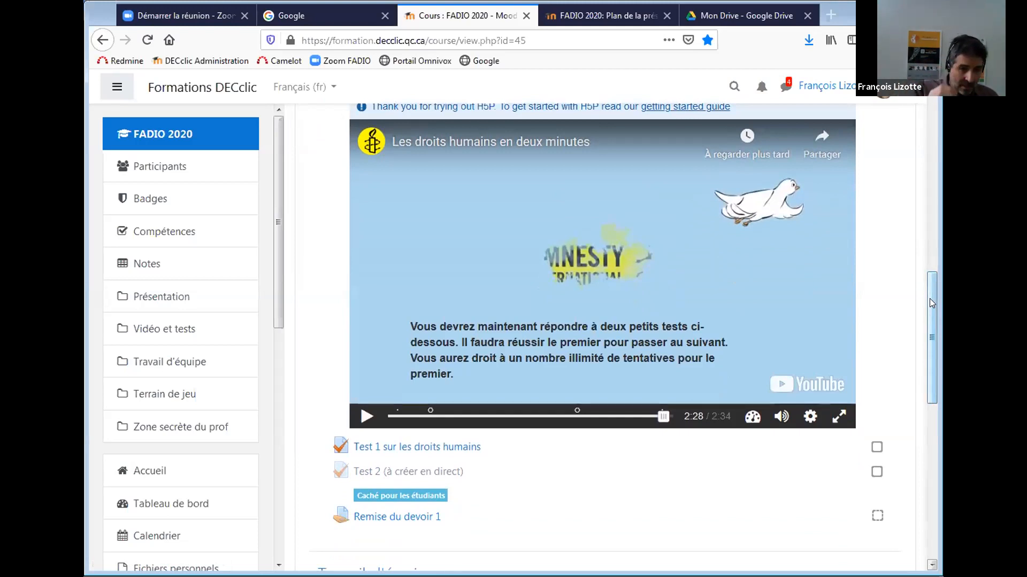
{"action": "left_click_drag", "start_coordinate": [930, 303], "coordinate": [930, 296]}
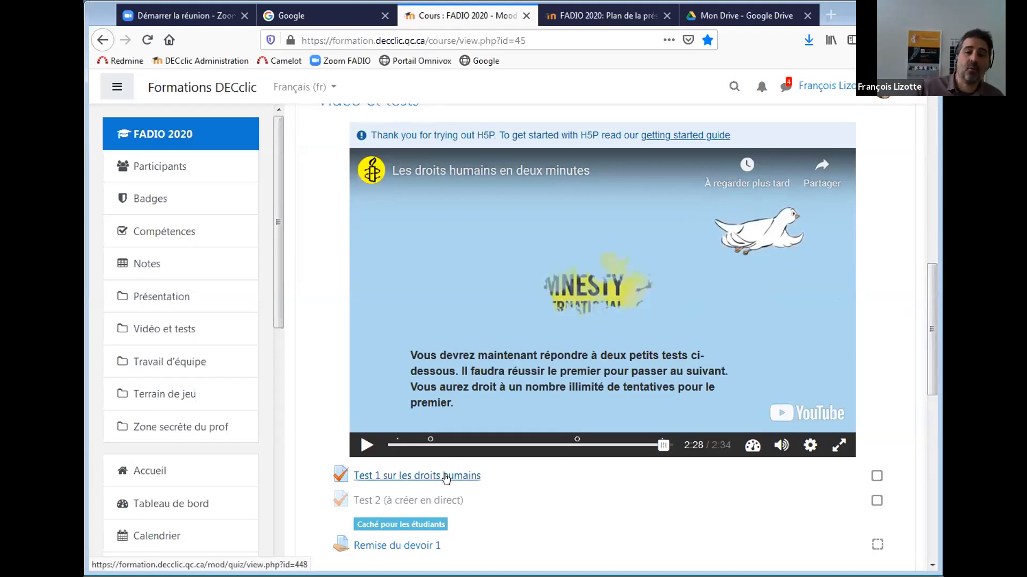
{"action": "left_click_drag", "start_coordinate": [928, 297], "coordinate": [932, 123]}
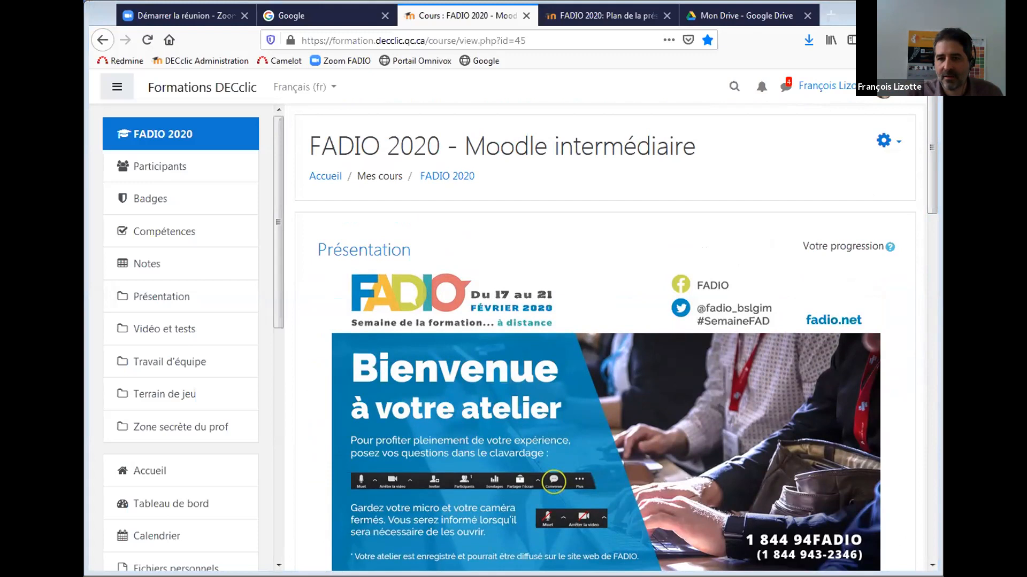
Open the gear actions menu at the top right of the FADIO 2020 course page.
{"action": "left_click", "coordinate": [883, 142]}
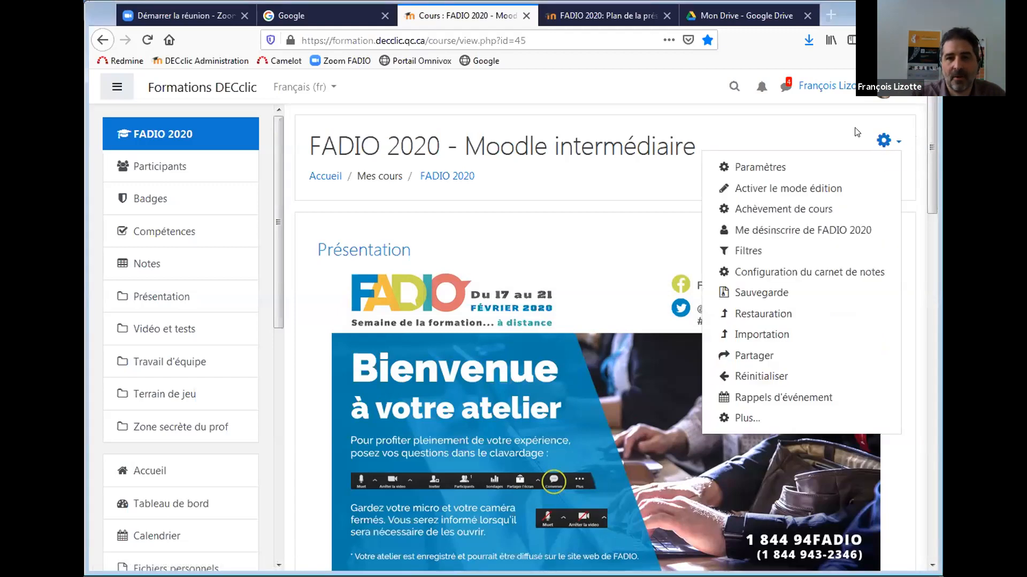
{"action": "left_click", "coordinate": [837, 137]}
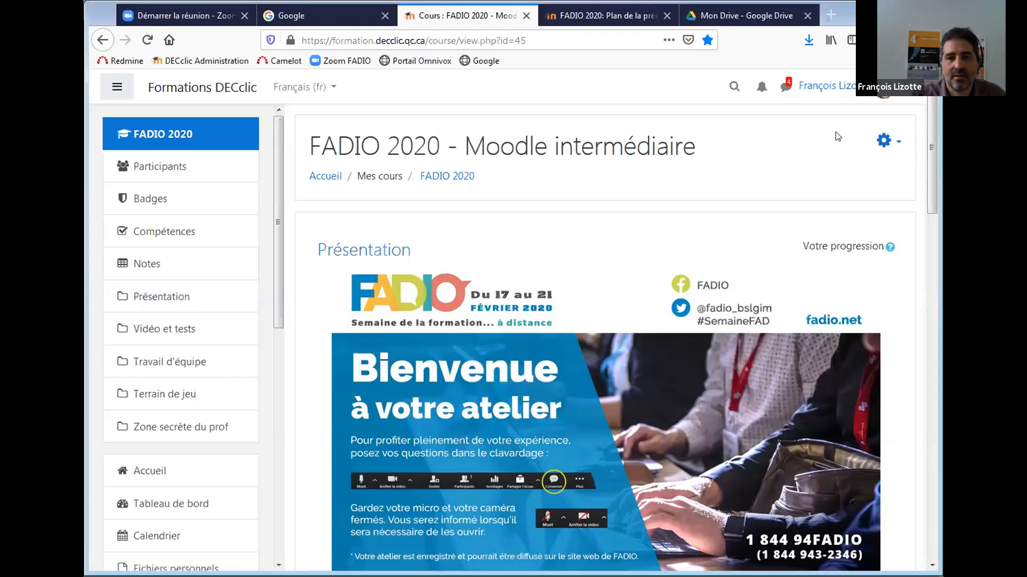
{"action": "left_click", "coordinate": [883, 140]}
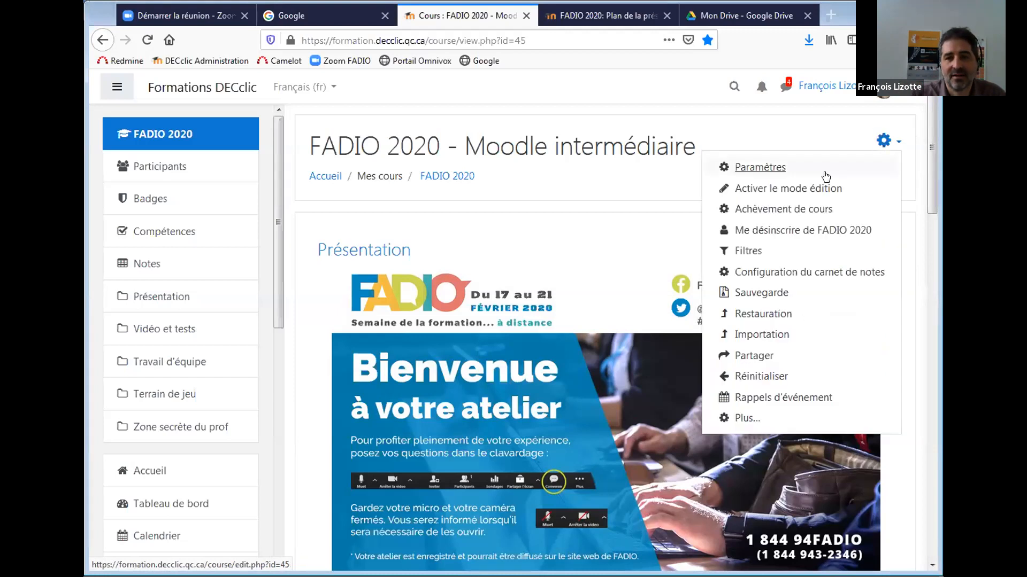
{"action": "left_click", "coordinate": [881, 142]}
{"action": "mouse_move", "coordinate": [273, 253]}
{"action": "left_mouse_down"}
{"action": "mouse_move", "coordinate": [276, 444]}
{"action": "mouse_move", "coordinate": [298, 480]}
{"action": "mouse_move", "coordinate": [279, 246]}
{"action": "left_mouse_up"}
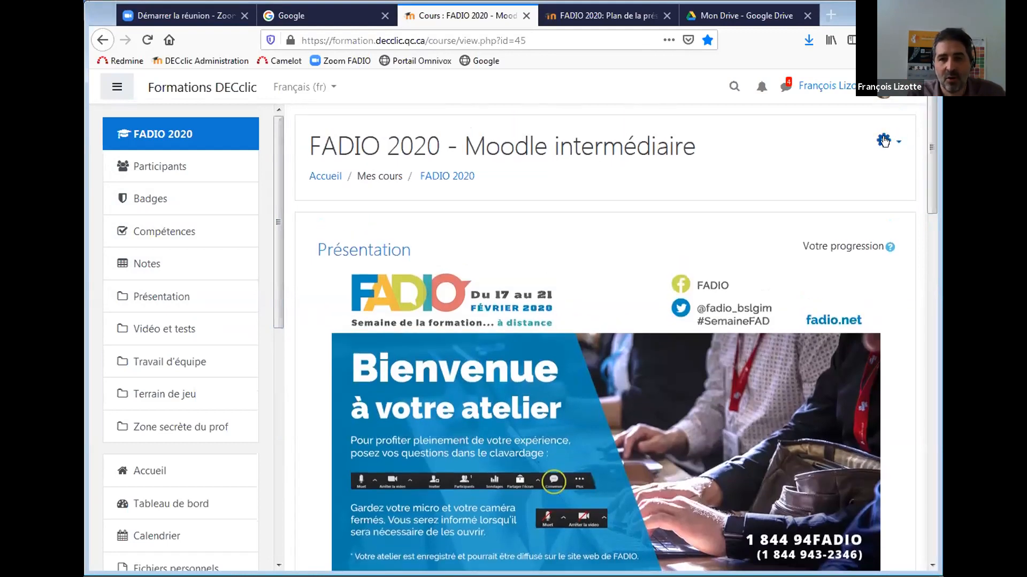
{"action": "left_click", "coordinate": [884, 141]}
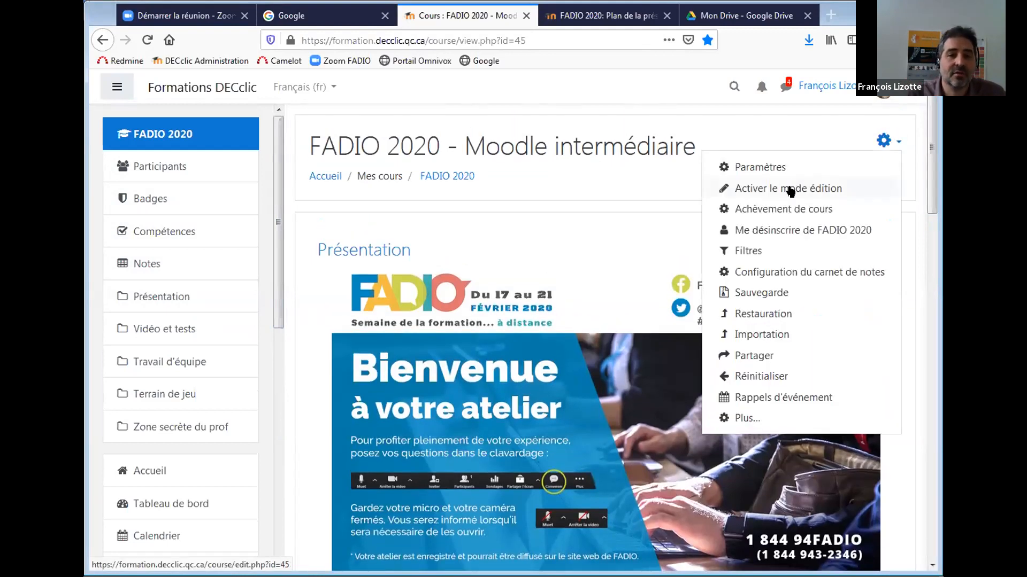
Choose 'Activer le mode édition' and scroll down to the empty Terrain de jeu section.
{"action": "left_click", "coordinate": [790, 190]}
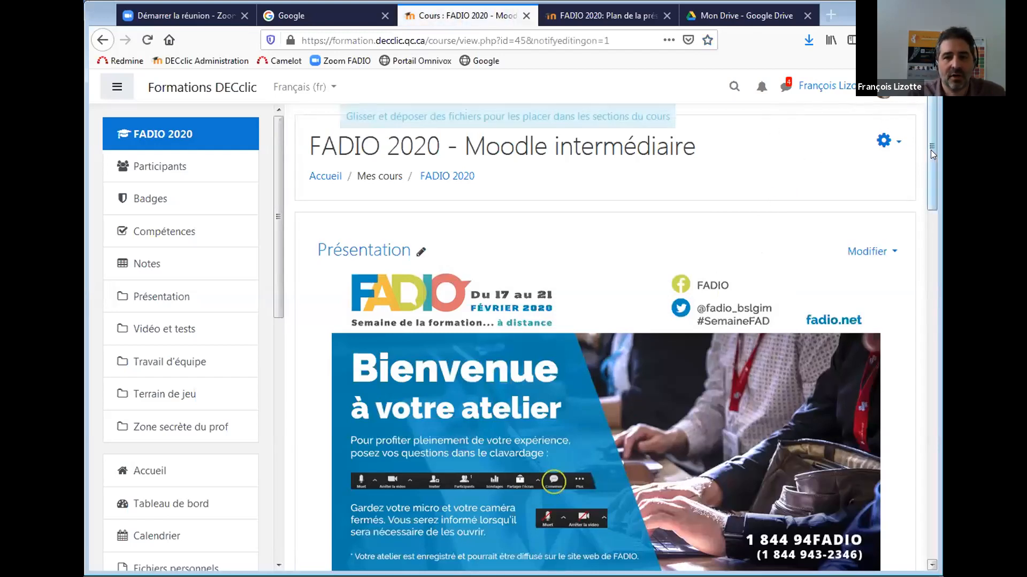
{"action": "left_click_drag", "start_coordinate": [931, 150], "coordinate": [923, 432]}
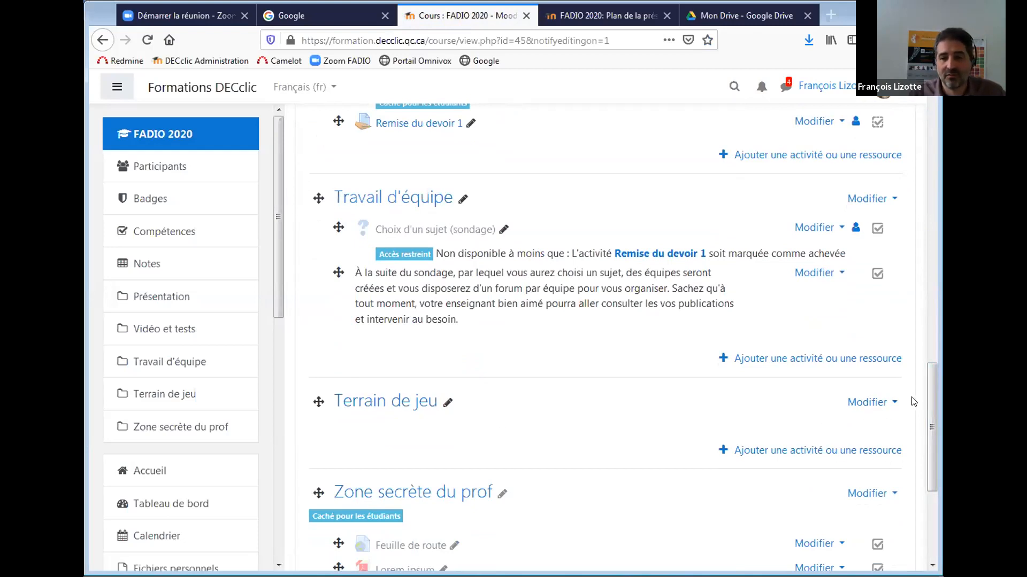
{"action": "left_click_drag", "start_coordinate": [927, 396], "coordinate": [927, 409]}
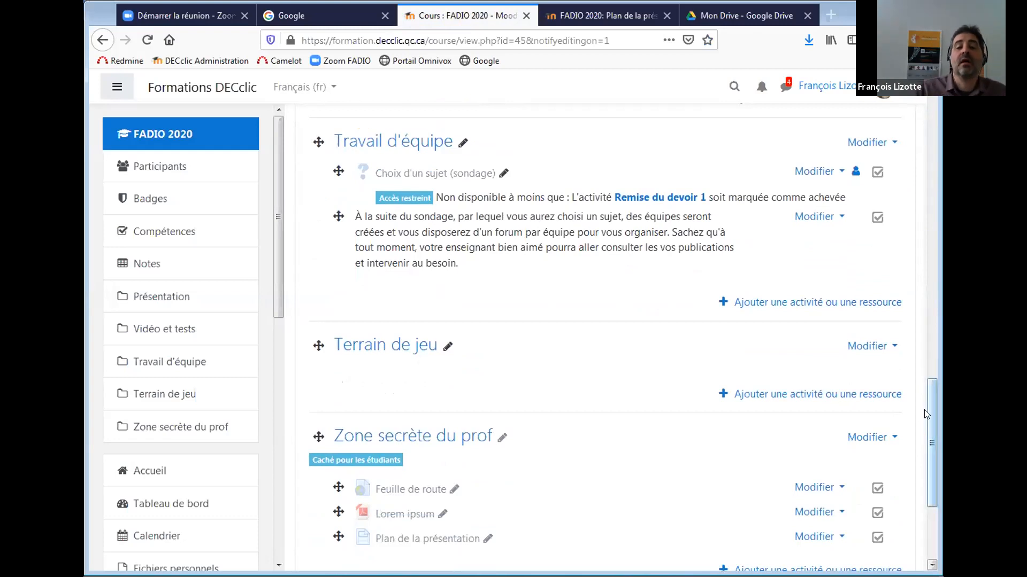
{"action": "left_click_drag", "start_coordinate": [927, 413], "coordinate": [934, 378]}
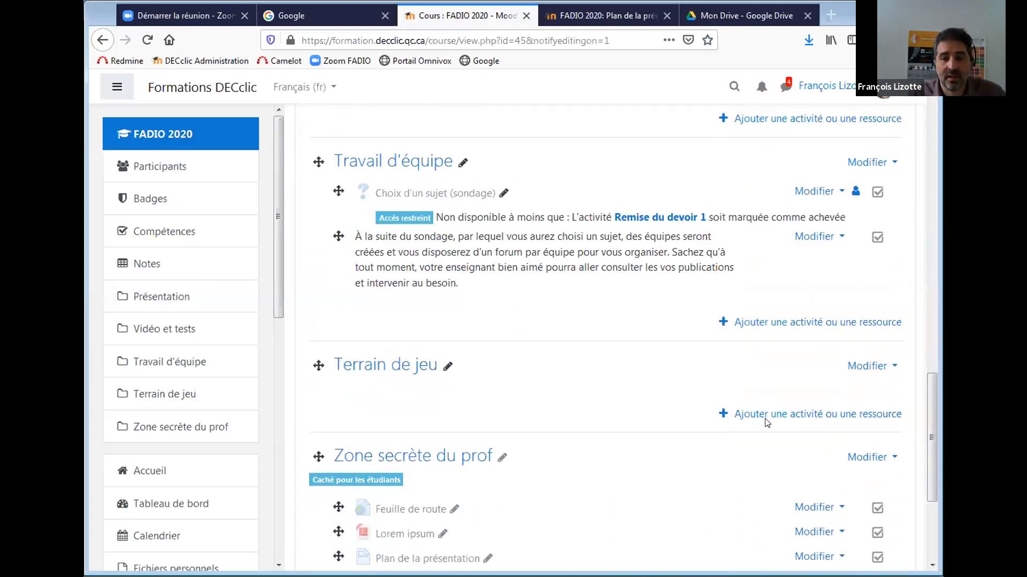
Open the 'Modifier' dropdown for the Terrain de jeu section.
{"action": "left_click", "coordinate": [862, 367]}
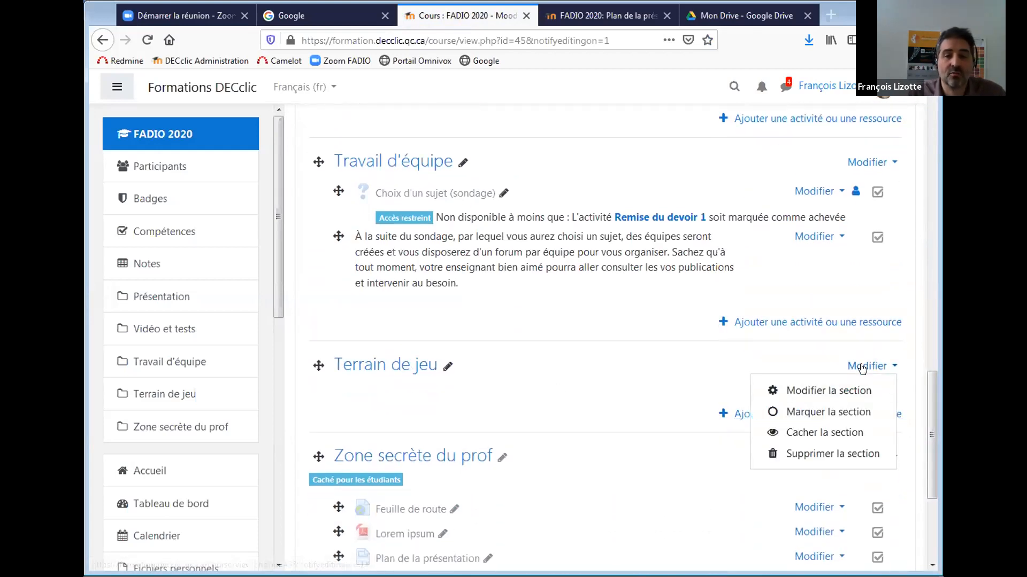
Edit the Terrain de jeu section and paste the YouTube video link into its Résumé.
{"action": "left_click", "coordinate": [826, 392]}
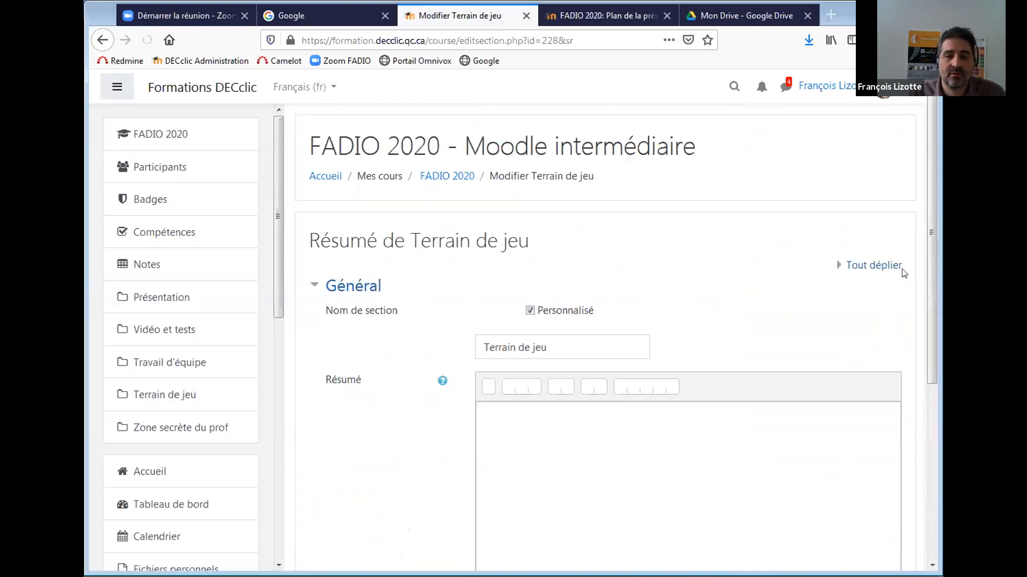
{"action": "left_click_drag", "start_coordinate": [931, 238], "coordinate": [941, 312]}
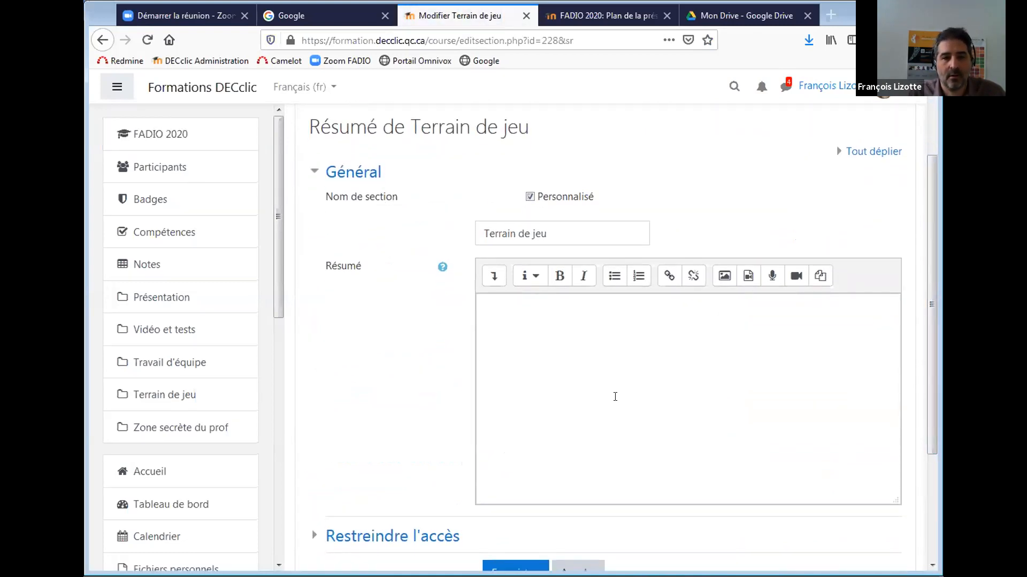
{"action": "left_click", "coordinate": [611, 379]}
{"action": "key", "text": "alt+Tab"}
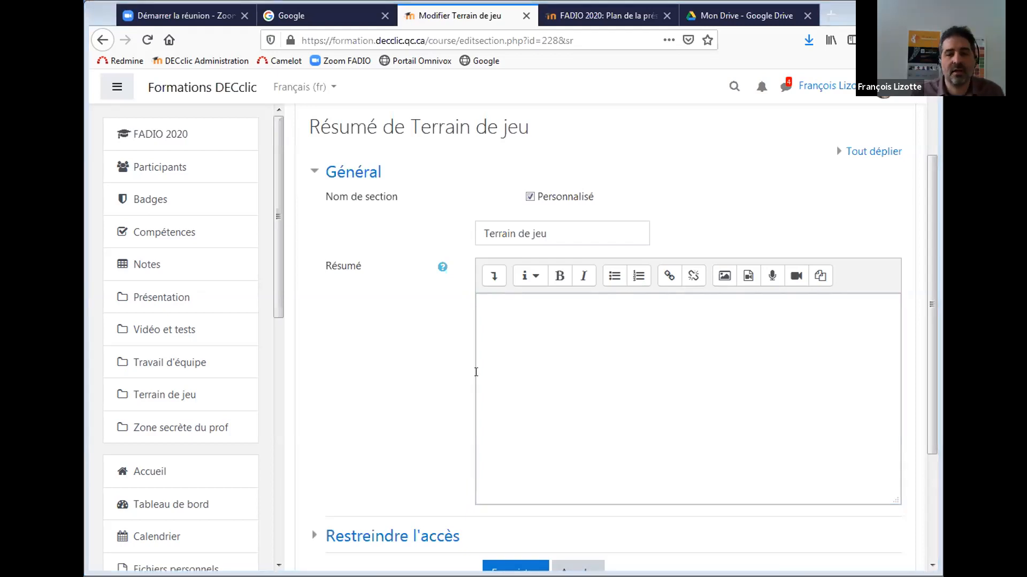
{"action": "left_click", "coordinate": [523, 330]}
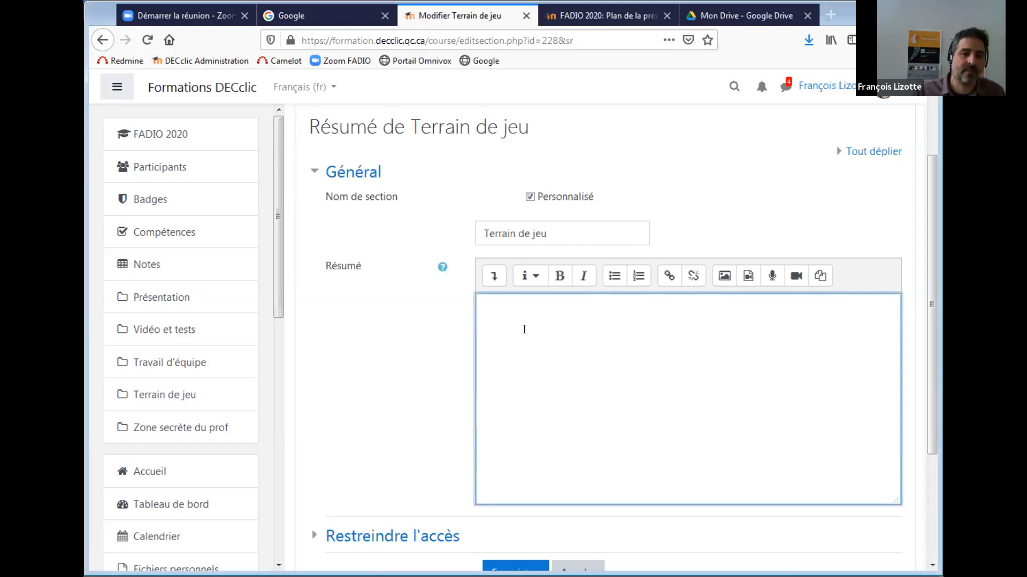
{"action": "type", "text": "https://youtu.be/GWXr59oLbrM"}
Add the caption 'à visionner' above the video link and save the section.
{"action": "left_click", "coordinate": [484, 305]}
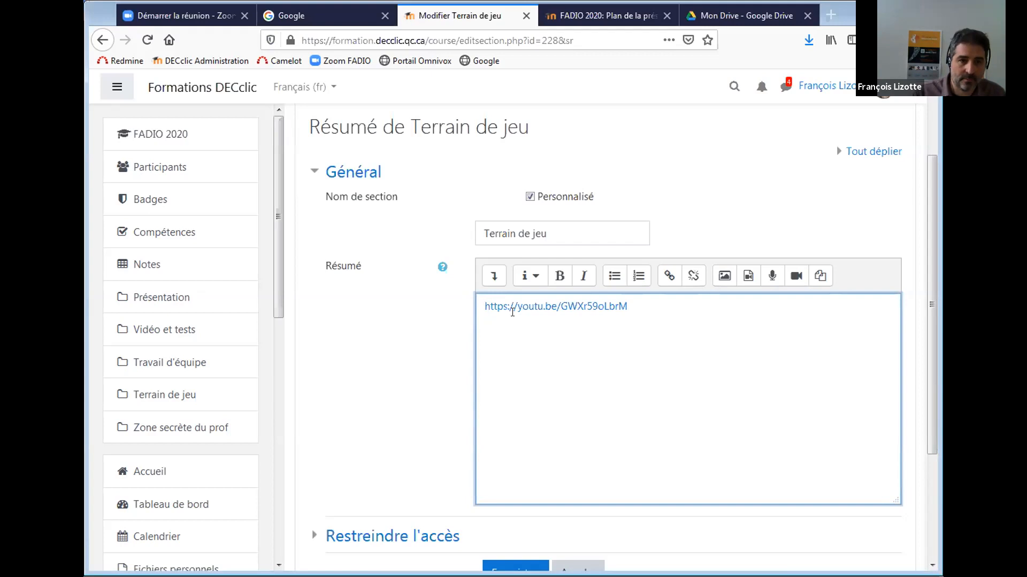
{"action": "key", "text": "Return"}
{"action": "key", "text": "Up"}
{"action": "type", "text": "à "}
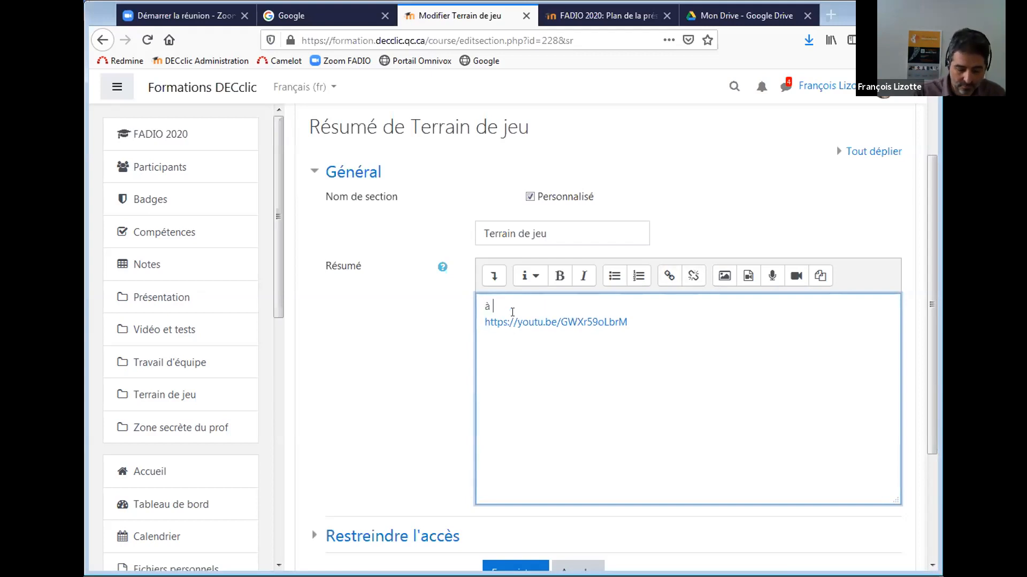
{"action": "type", "text": "visionner"}
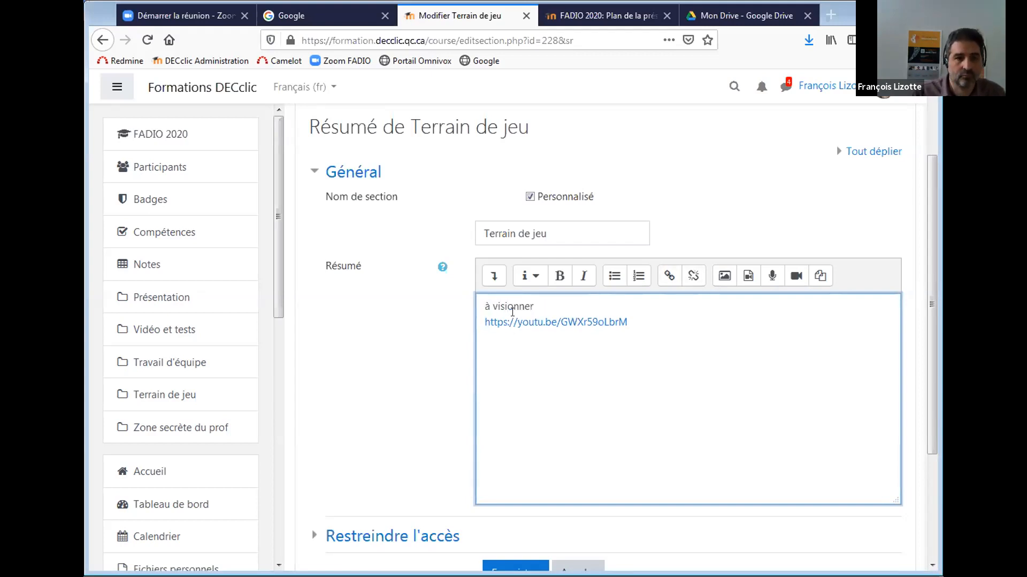
{"action": "left_click_drag", "start_coordinate": [924, 245], "coordinate": [927, 277]}
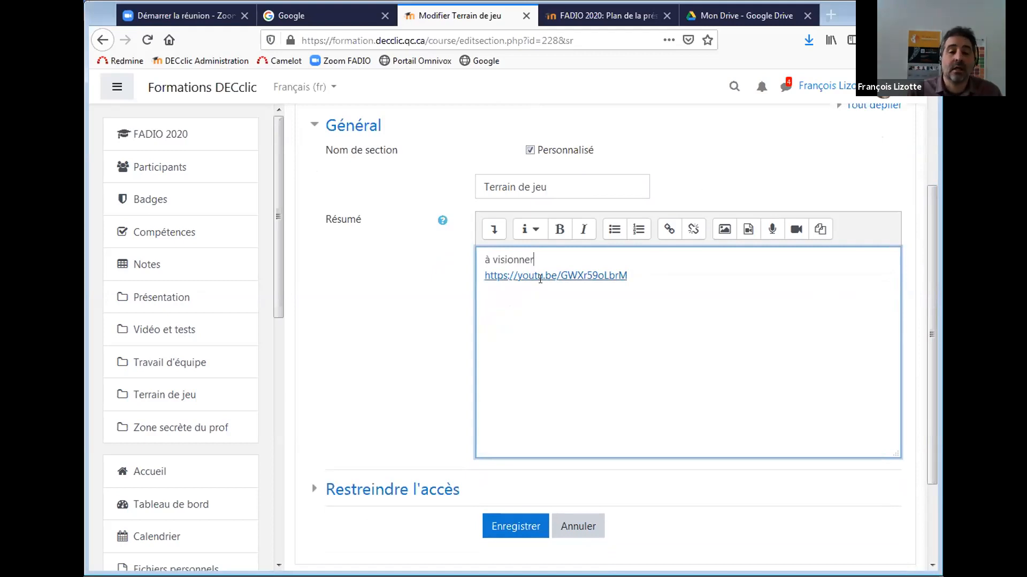
{"action": "scroll", "coordinate": [923, 281], "scroll_direction": "down", "scroll_amount": 1}
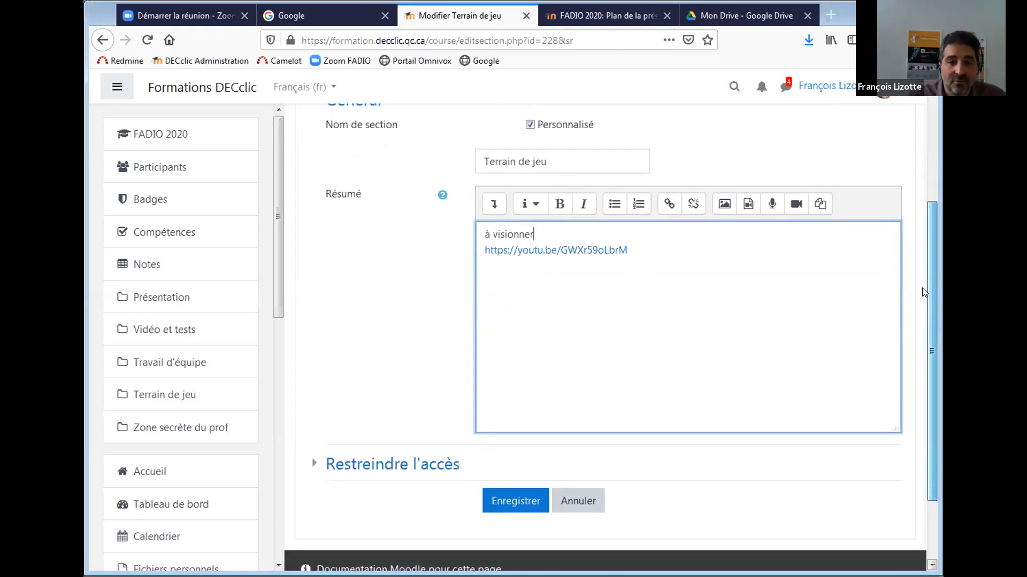
{"action": "left_click", "coordinate": [516, 501]}
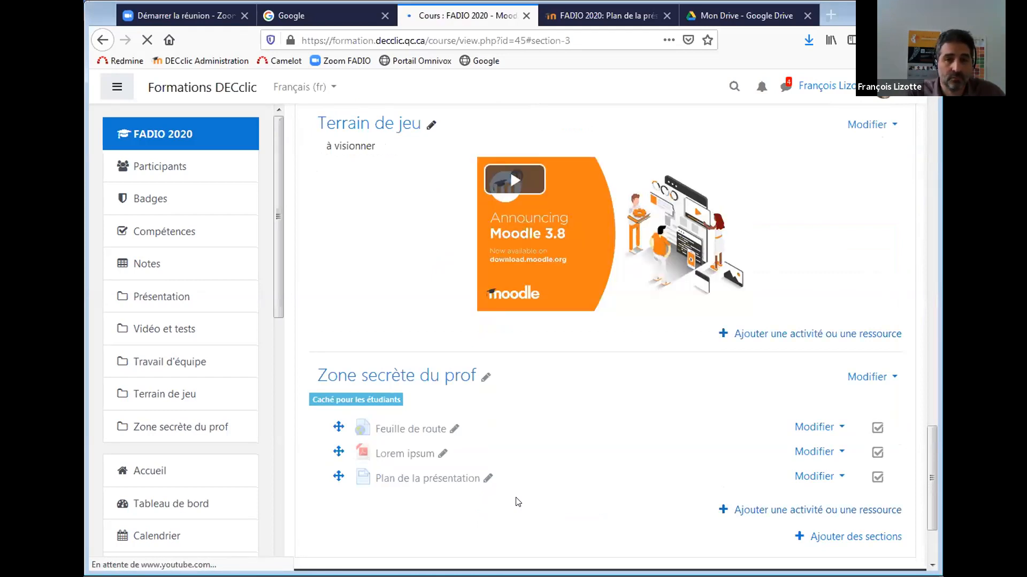
Scroll to Terrain de jeu to check the 'à visionner' caption and embedded Moodle 3.8 video.
{"action": "scroll", "coordinate": [517, 501], "scroll_direction": "down", "scroll_amount": 4}
{"action": "left_click_drag", "start_coordinate": [933, 473], "coordinate": [923, 436]}
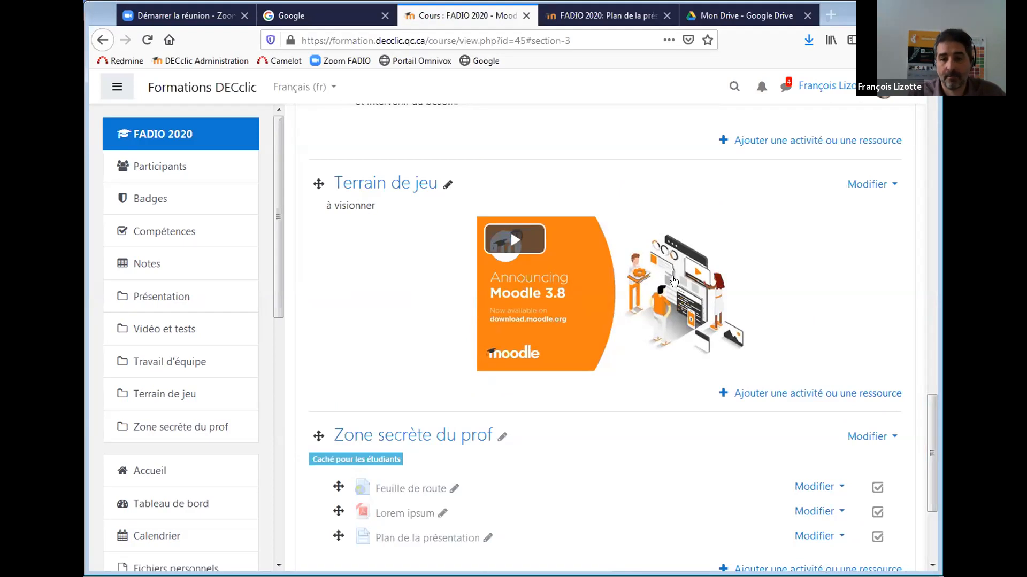
Add an Étiquette to Terrain de jeu from the activity or resource chooser.
{"action": "left_click", "coordinate": [812, 395]}
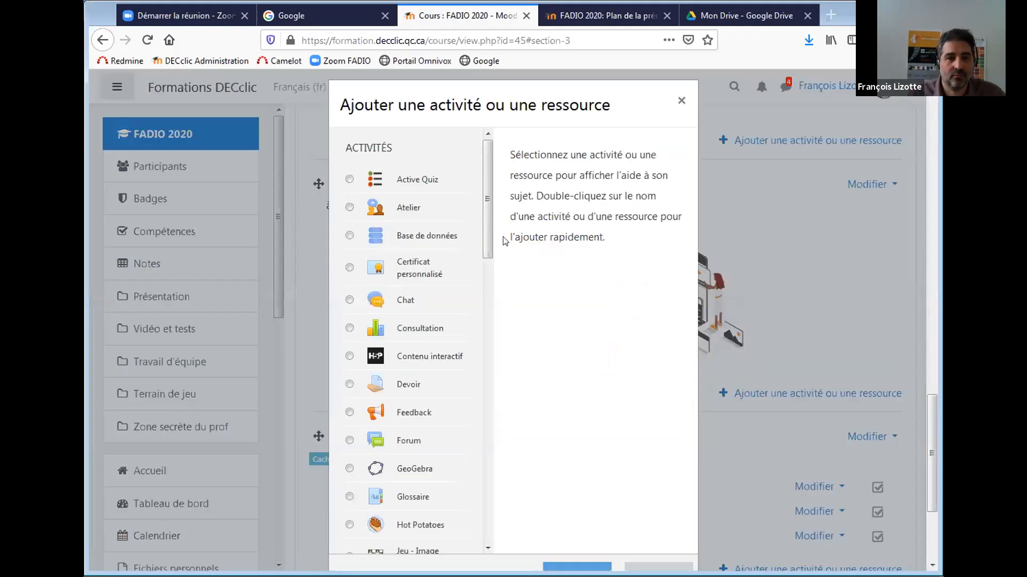
{"action": "left_click_drag", "start_coordinate": [485, 234], "coordinate": [491, 509]}
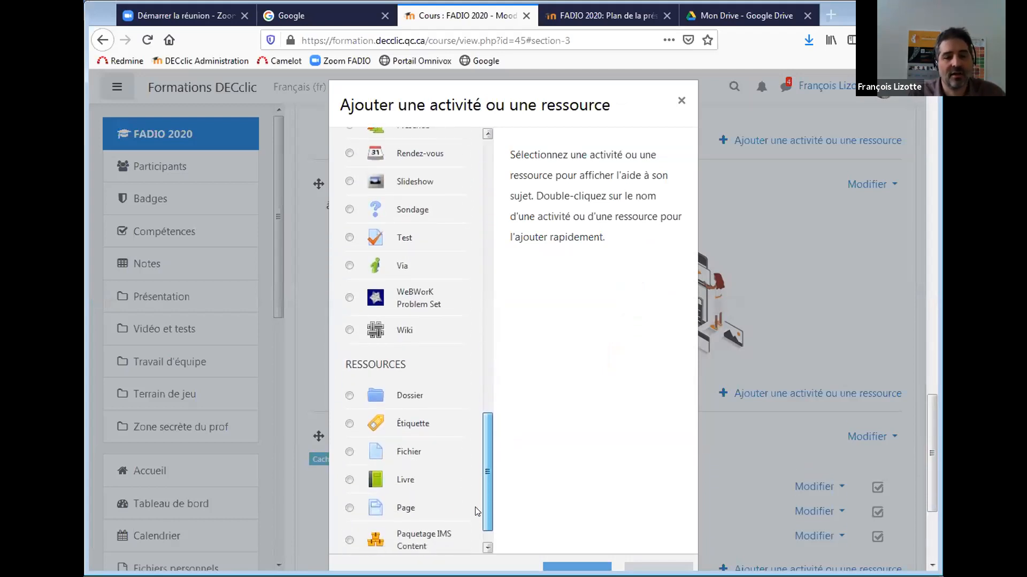
{"action": "left_click", "coordinate": [349, 423]}
{"action": "left_click", "coordinate": [571, 565]}
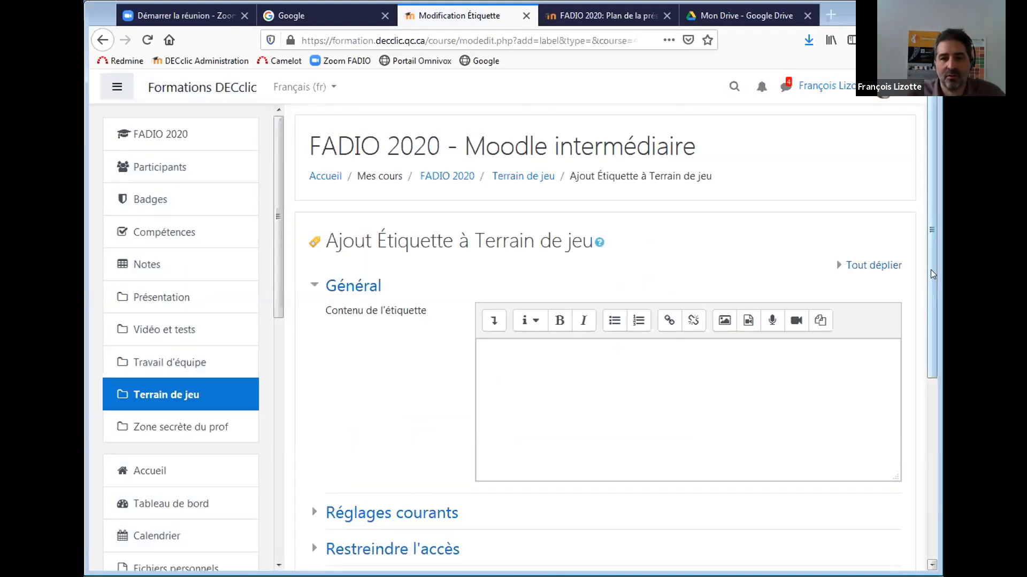
{"action": "scroll", "coordinate": [930, 269], "scroll_direction": "down", "scroll_amount": 2}
Expand the label editor toolbar and switch to HTML source view.
{"action": "left_click", "coordinate": [631, 305]}
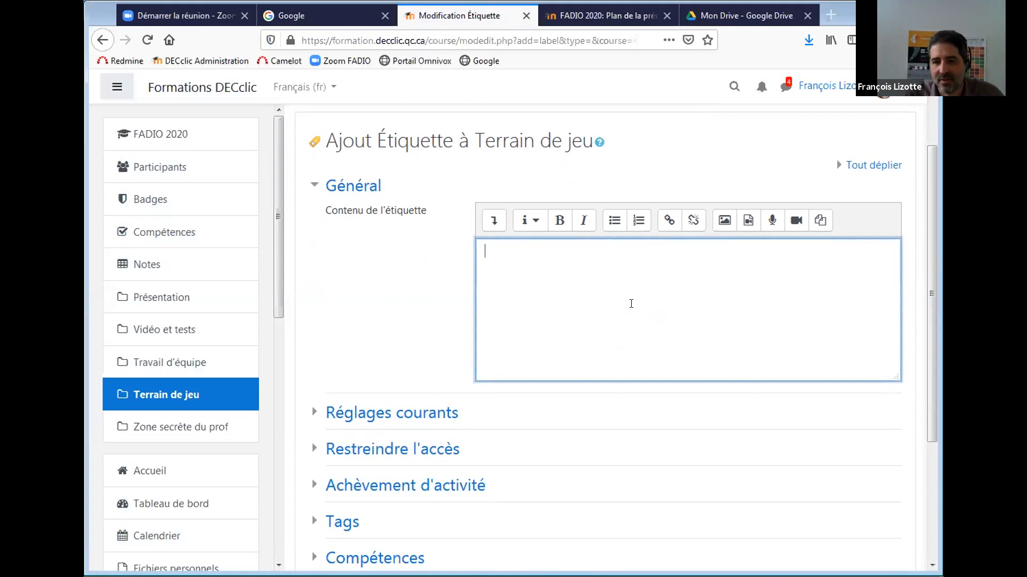
{"action": "key", "text": "alt+Tab"}
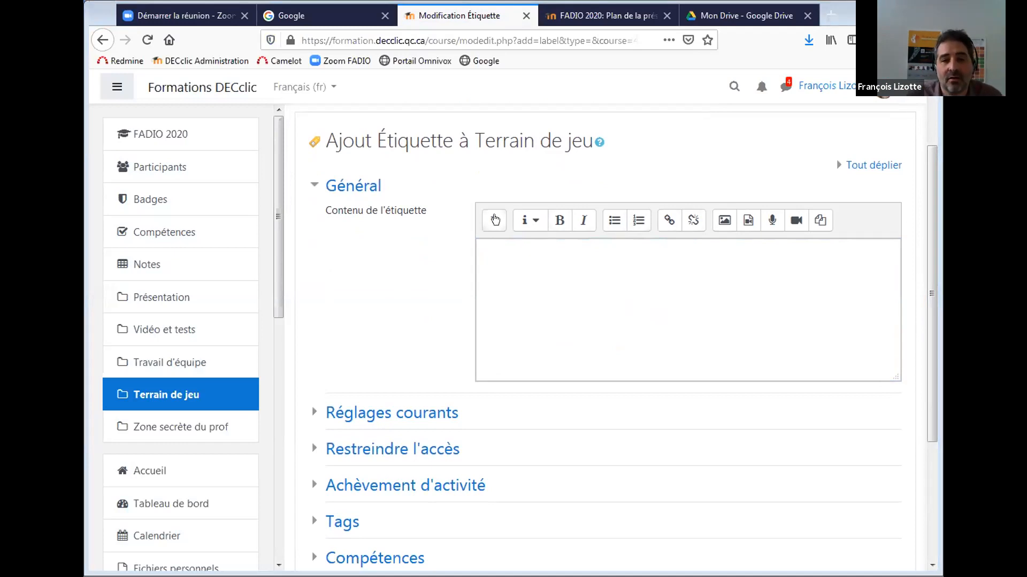
{"action": "left_click", "coordinate": [488, 219]}
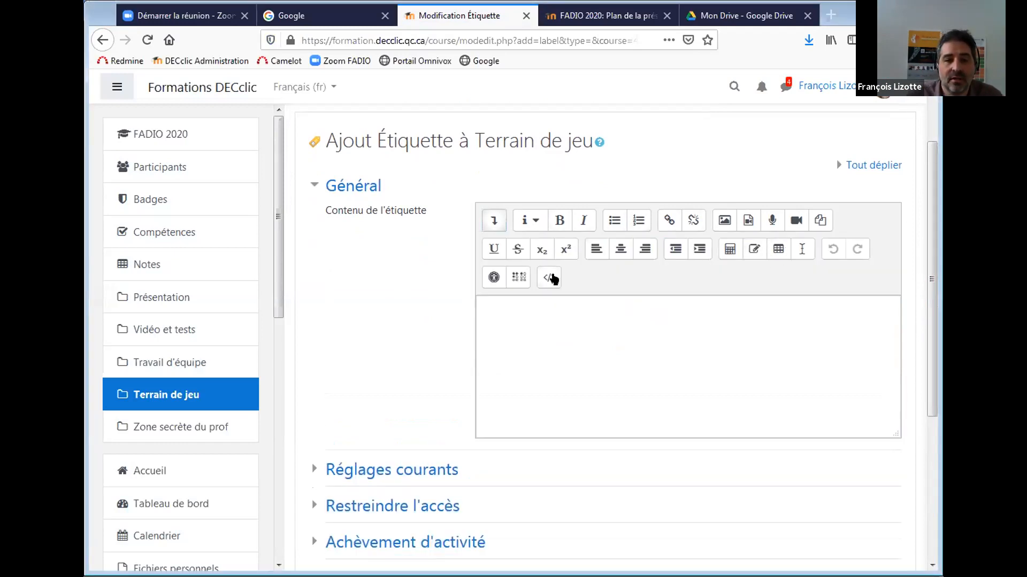
{"action": "left_click", "coordinate": [549, 277]}
Replace the empty paragraph code with the YouTube-nocookie iframe embed code (560×315).
{"action": "left_click_drag", "start_coordinate": [568, 306], "coordinate": [447, 293]}
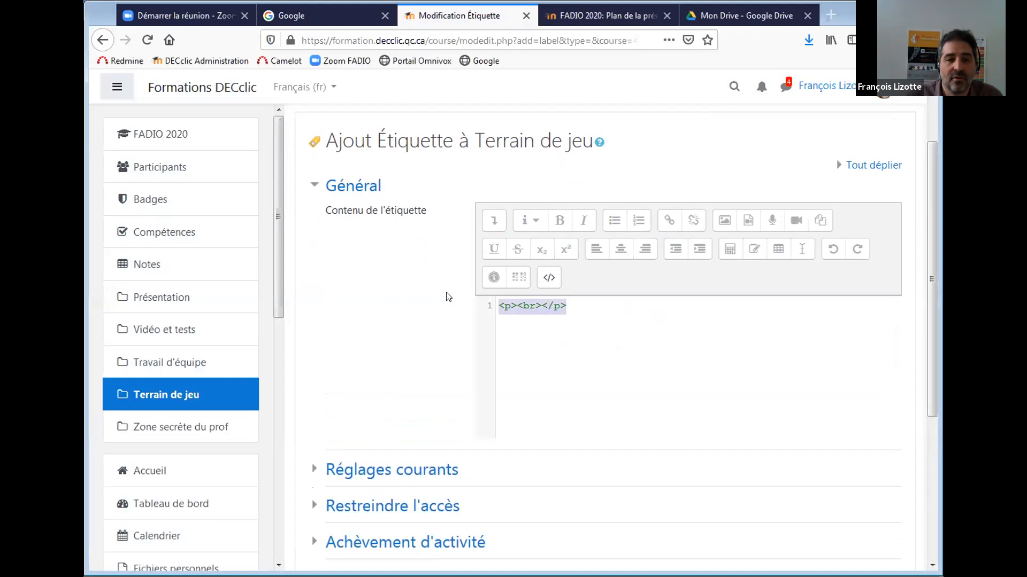
{"action": "type", "text": "<iframe width=\"560\" height=\"315\" src=\"https://www.youtube-nocookie.com/embed/GWXr59oLbrM\" frameborder=\"0\" allow=\"accelerometer; autoplay; encrypted-media; gyroscope; picture-in-picture\" allowfullscreen></iframe>"}
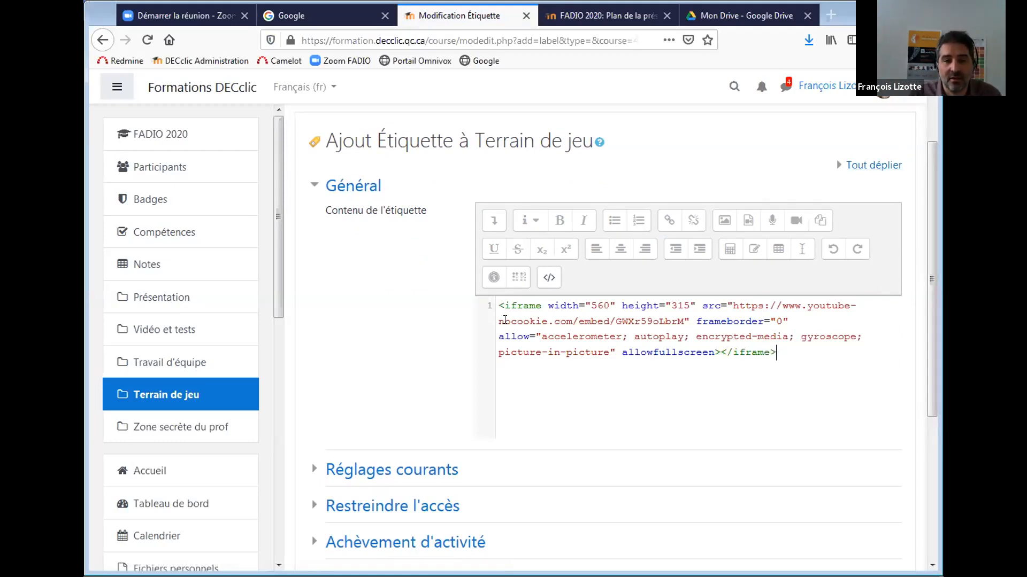
{"action": "left_click_drag", "start_coordinate": [495, 322], "coordinate": [572, 319]}
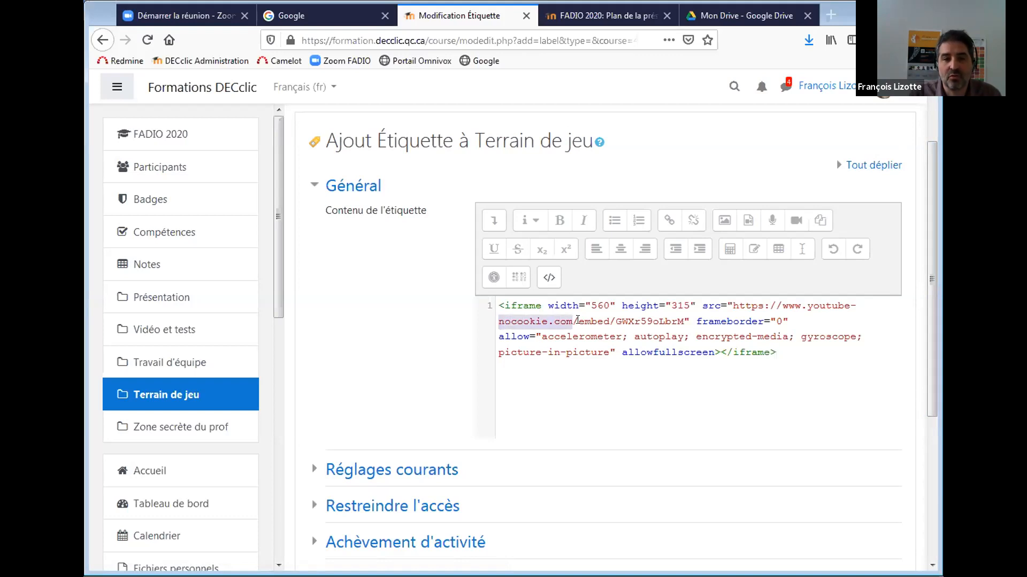
{"action": "left_click", "coordinate": [796, 358]}
{"action": "left_click_drag", "start_coordinate": [931, 335], "coordinate": [931, 403]}
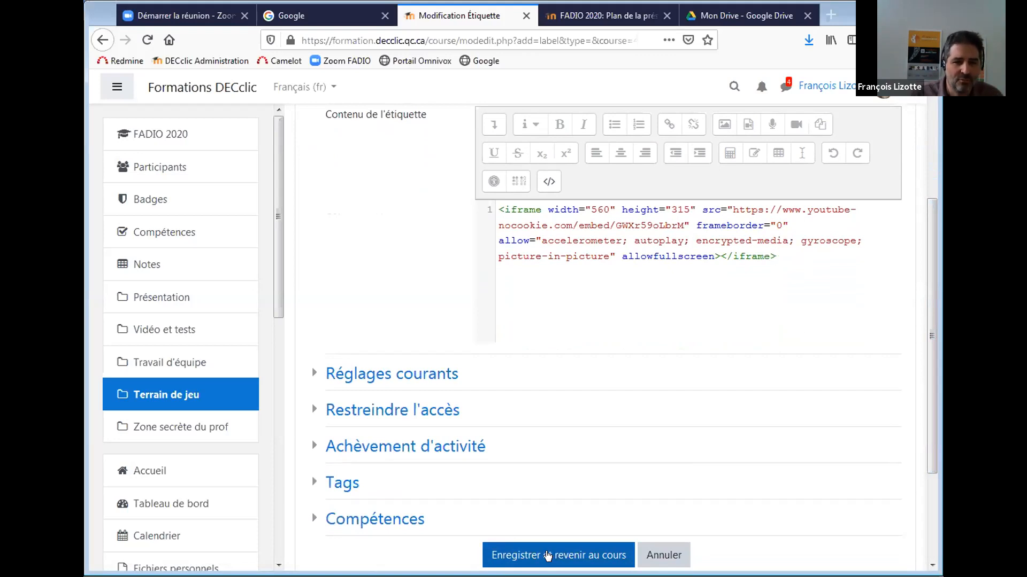
Save the label with 'Enregistrer et revenir au cours' and check the embedded Moodle 3.8 Overview video.
{"action": "left_click", "coordinate": [547, 557]}
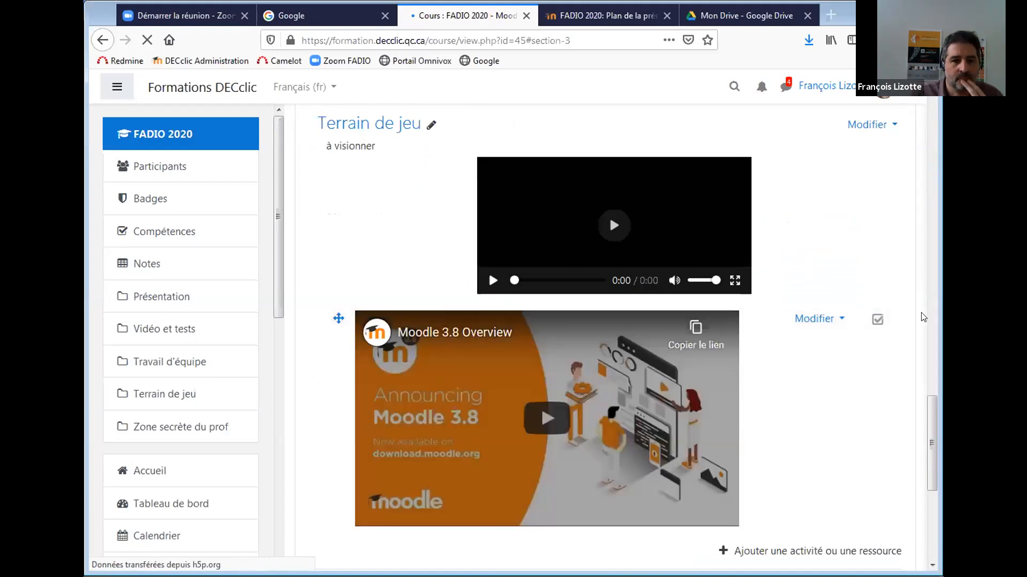
{"action": "scroll", "coordinate": [922, 317], "scroll_direction": "down", "scroll_amount": 5}
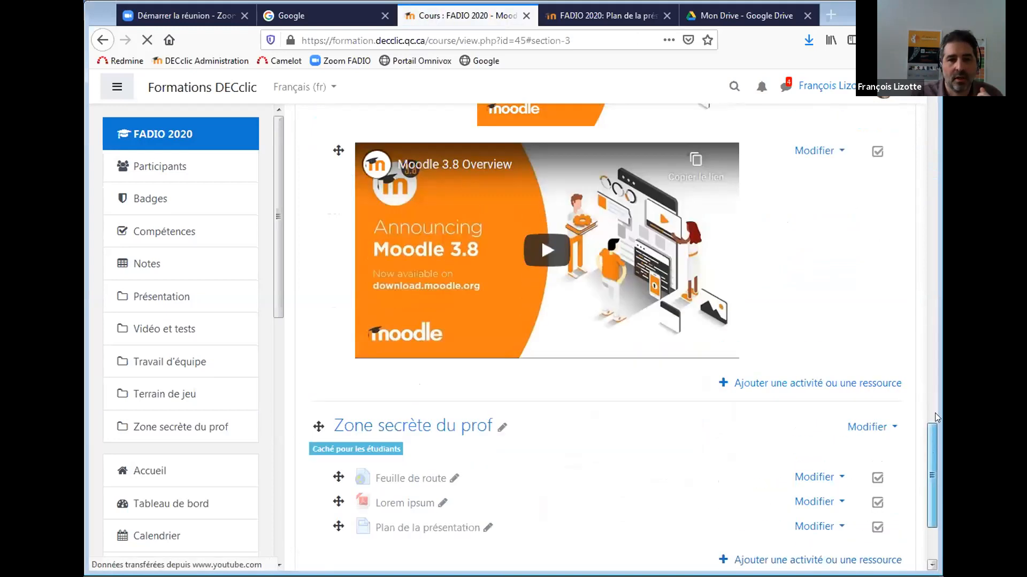
{"action": "scroll", "coordinate": [935, 415], "scroll_direction": "up", "scroll_amount": 4}
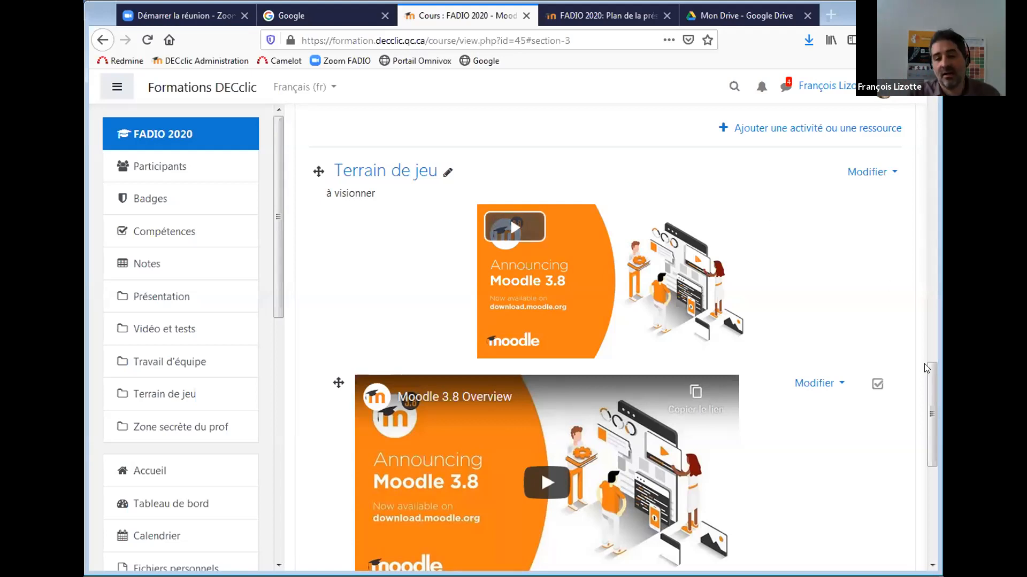
{"action": "scroll", "coordinate": [334, 435], "scroll_direction": "down", "scroll_amount": 2}
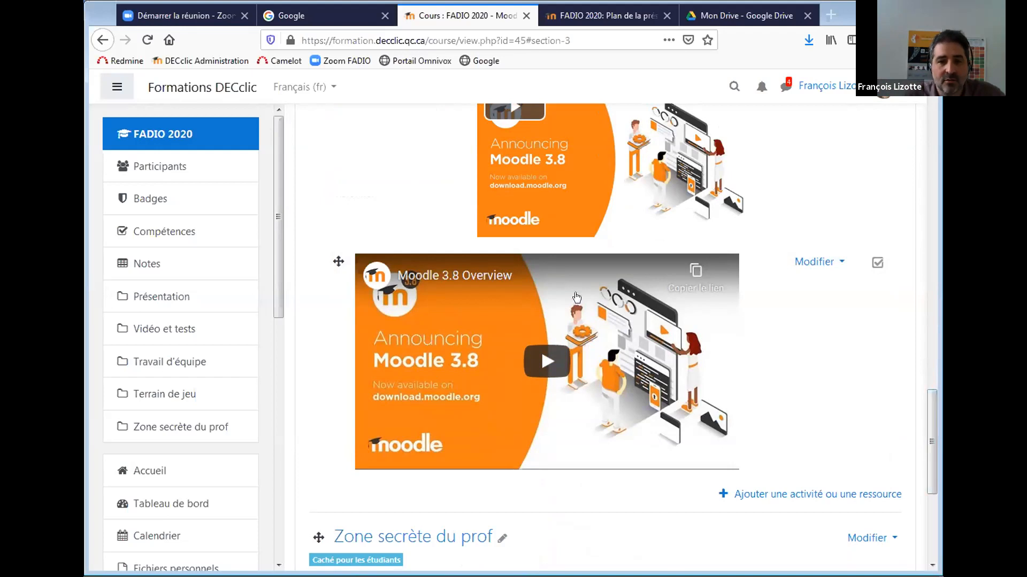
Hide the course navigation drawer and go back to the label form.
{"action": "left_click", "coordinate": [115, 88]}
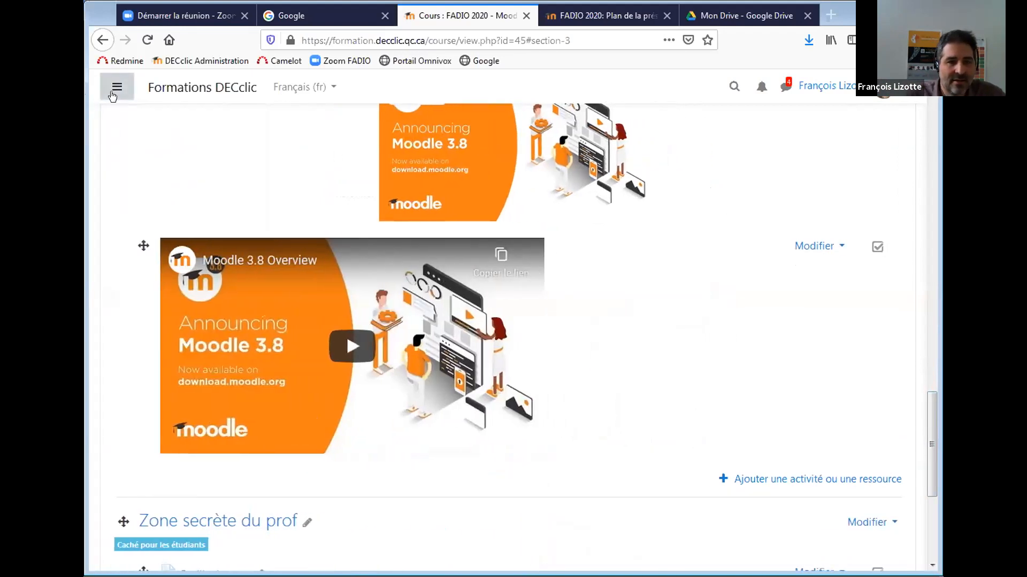
{"action": "scroll", "coordinate": [922, 402], "scroll_direction": "up", "scroll_amount": 3}
{"action": "left_click_drag", "start_coordinate": [920, 399], "coordinate": [910, 405]}
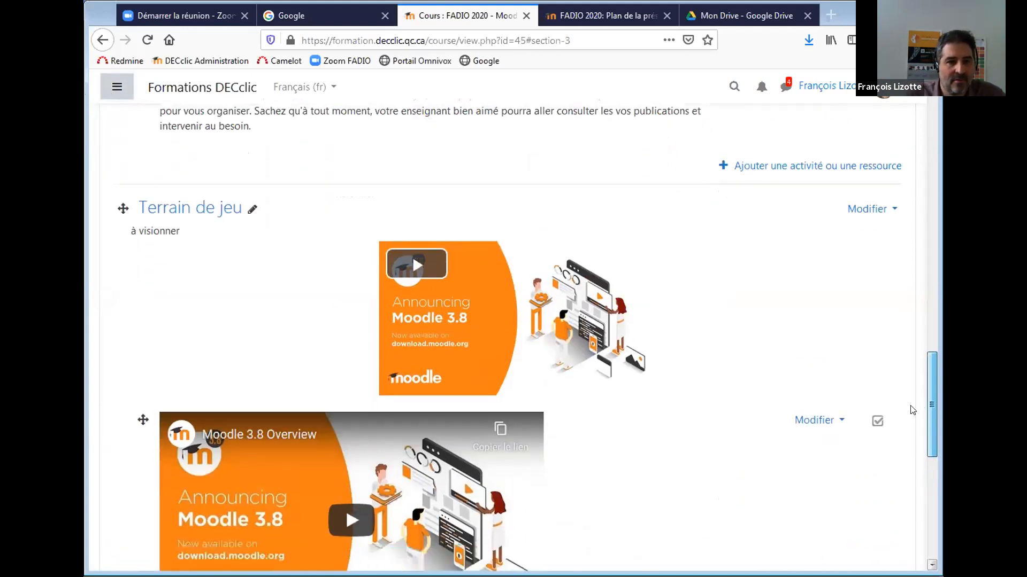
{"action": "left_click", "coordinate": [97, 44]}
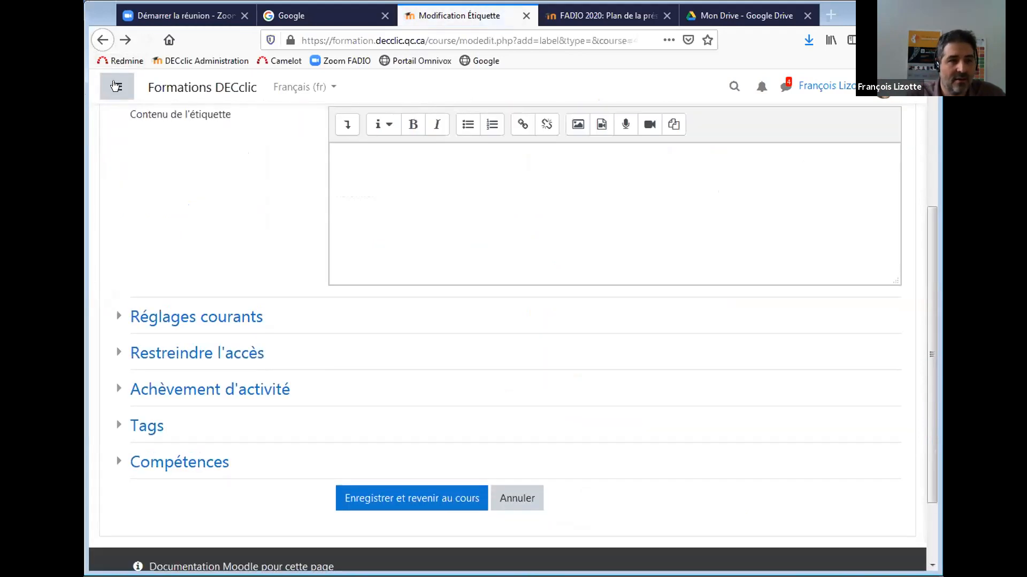
Go back to the course page, reopen the navigation drawer and scroll up to Test 1.
{"action": "left_click", "coordinate": [99, 40]}
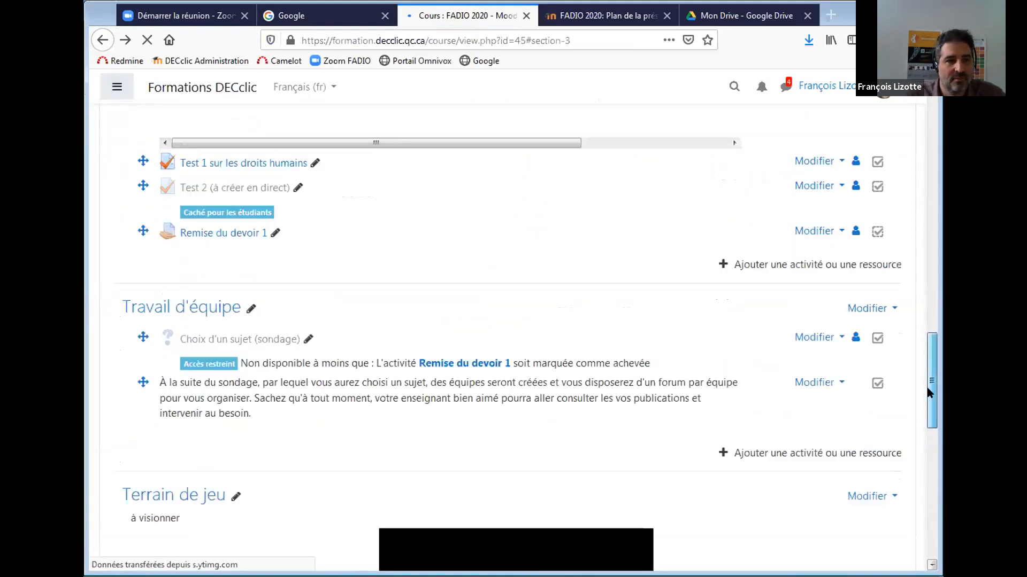
{"action": "left_click", "coordinate": [117, 86]}
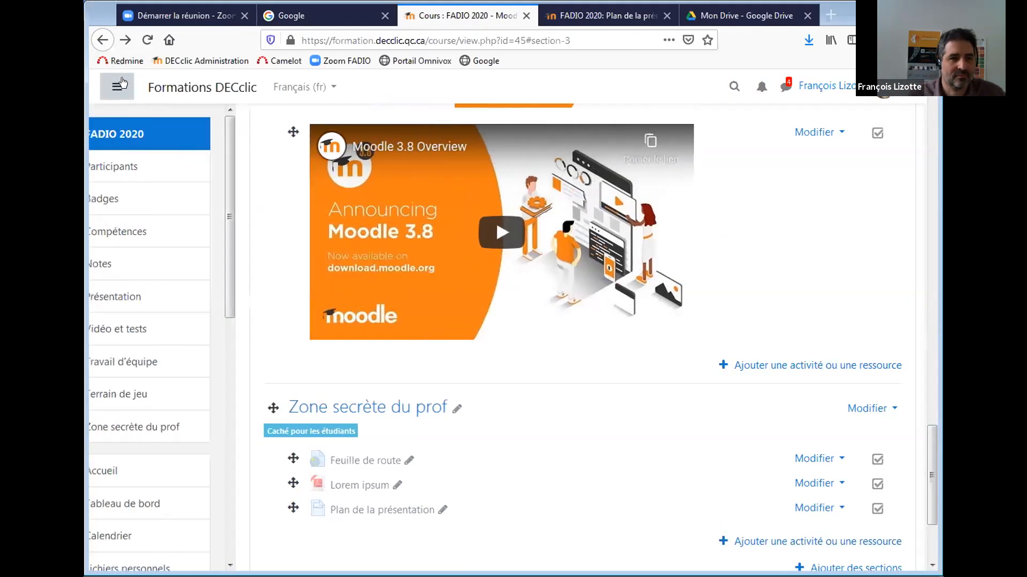
{"action": "left_click_drag", "start_coordinate": [930, 461], "coordinate": [929, 424]}
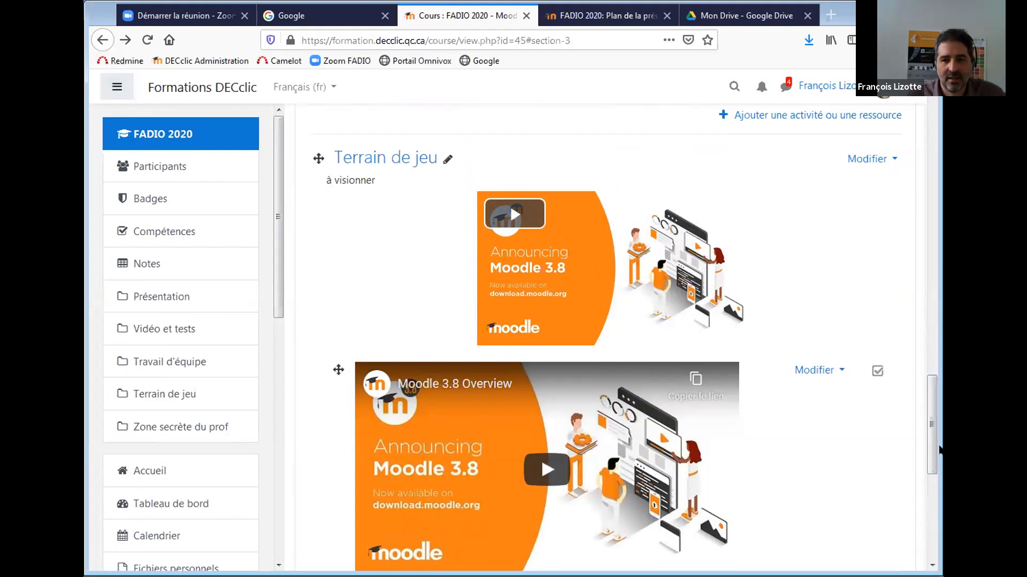
{"action": "mouse_move", "coordinate": [929, 418]}
{"action": "left_mouse_down"}
{"action": "mouse_move", "coordinate": [928, 409]}
{"action": "mouse_move", "coordinate": [928, 432]}
{"action": "left_mouse_up"}
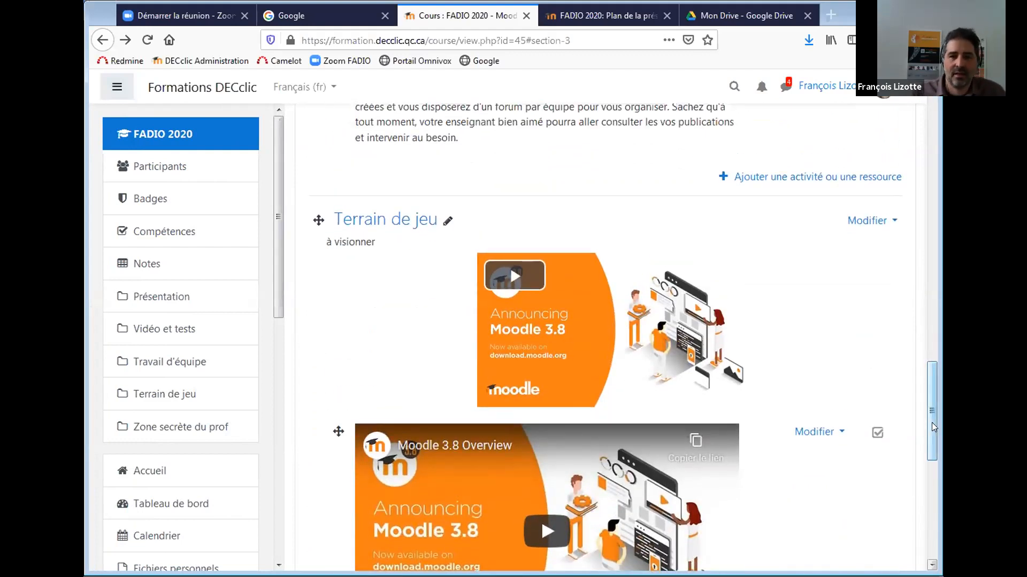
{"action": "left_click_drag", "start_coordinate": [931, 419], "coordinate": [920, 383]}
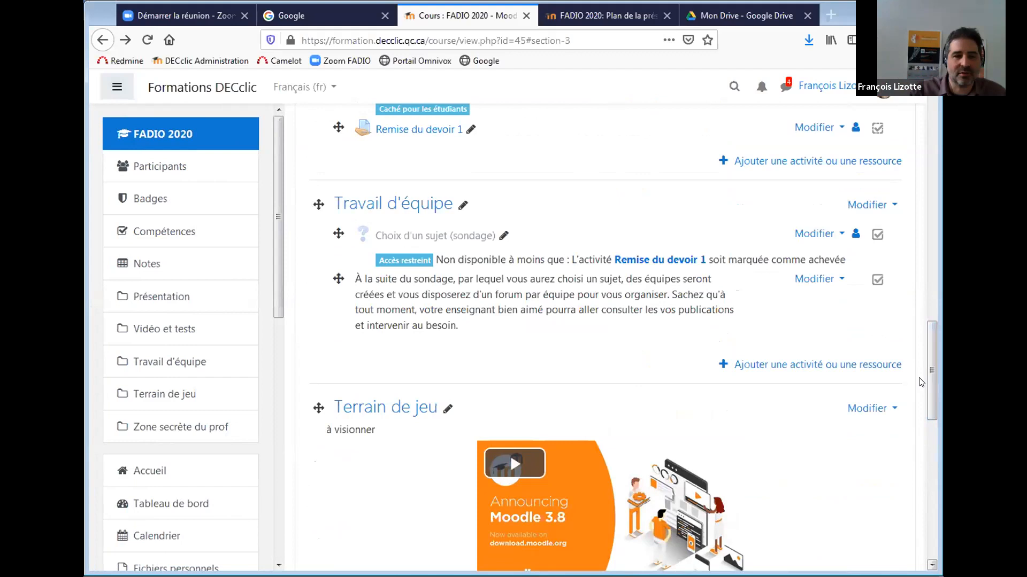
{"action": "left_click_drag", "start_coordinate": [927, 378], "coordinate": [930, 419]}
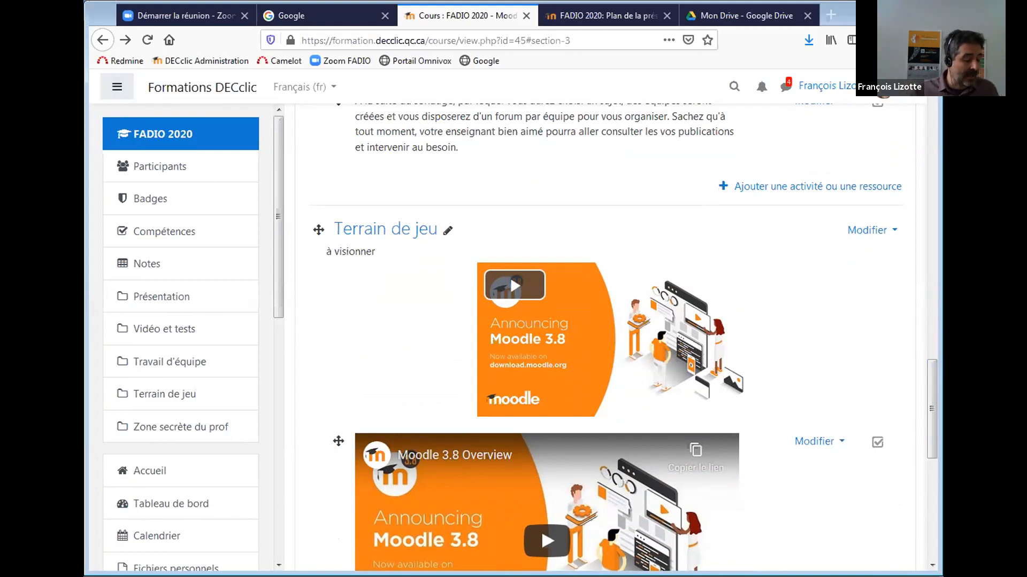
{"action": "scroll", "coordinate": [925, 375], "scroll_direction": "up", "scroll_amount": 6}
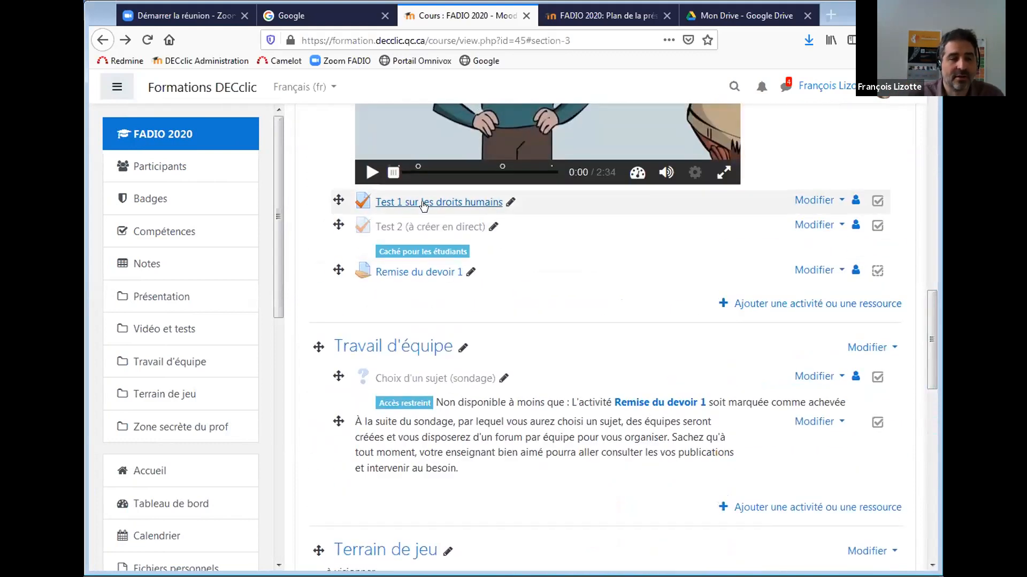
Open the Test 1 sur les droits humains quiz and view its three-attempt report.
{"action": "left_click", "coordinate": [424, 202]}
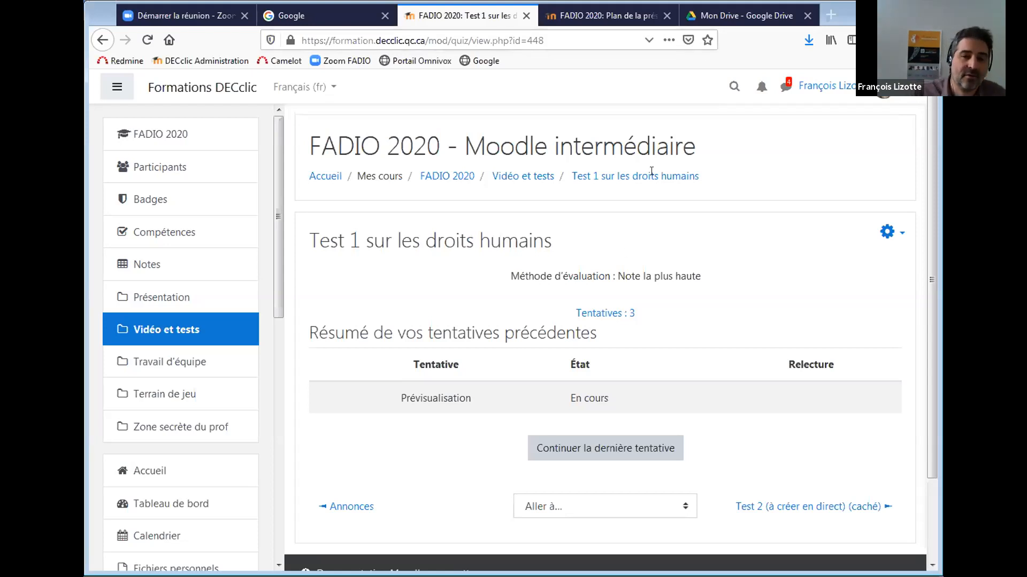
{"action": "left_click", "coordinate": [588, 314]}
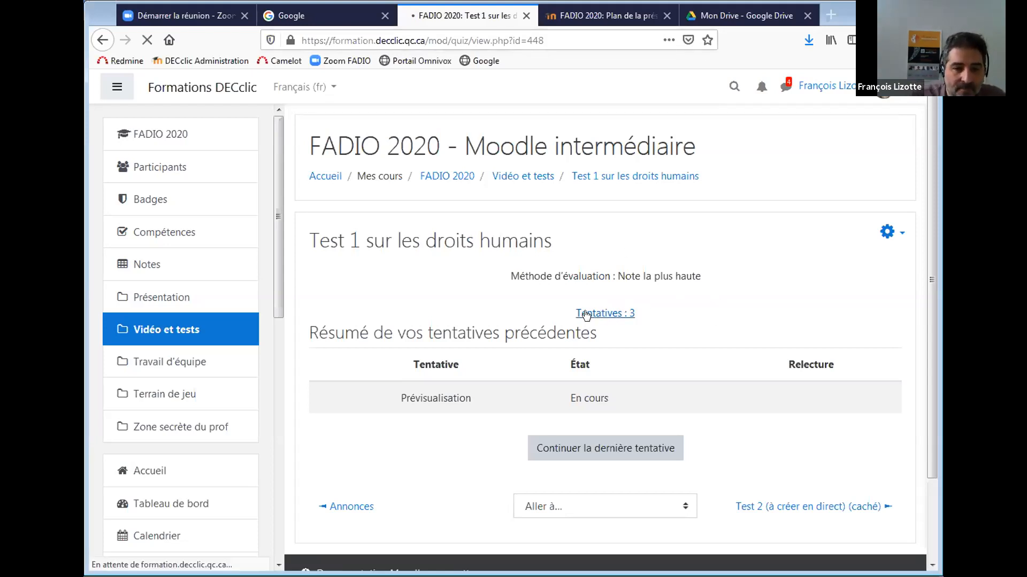
{"action": "left_click_drag", "start_coordinate": [928, 156], "coordinate": [935, 371]}
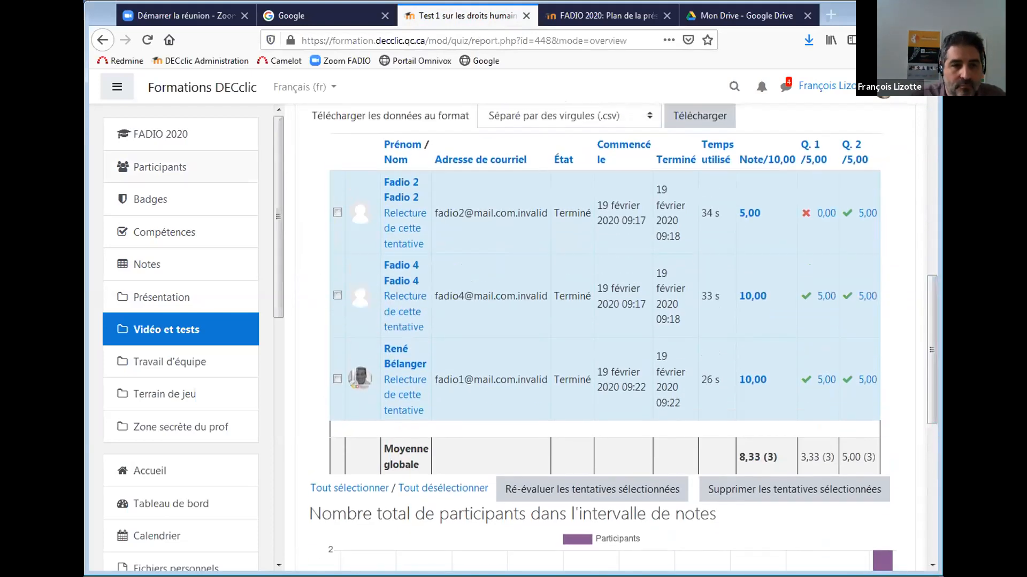
Return to the quiz page and open its Paramètres form from the gear menu.
{"action": "left_click", "coordinate": [104, 39]}
{"action": "left_click", "coordinate": [887, 232]}
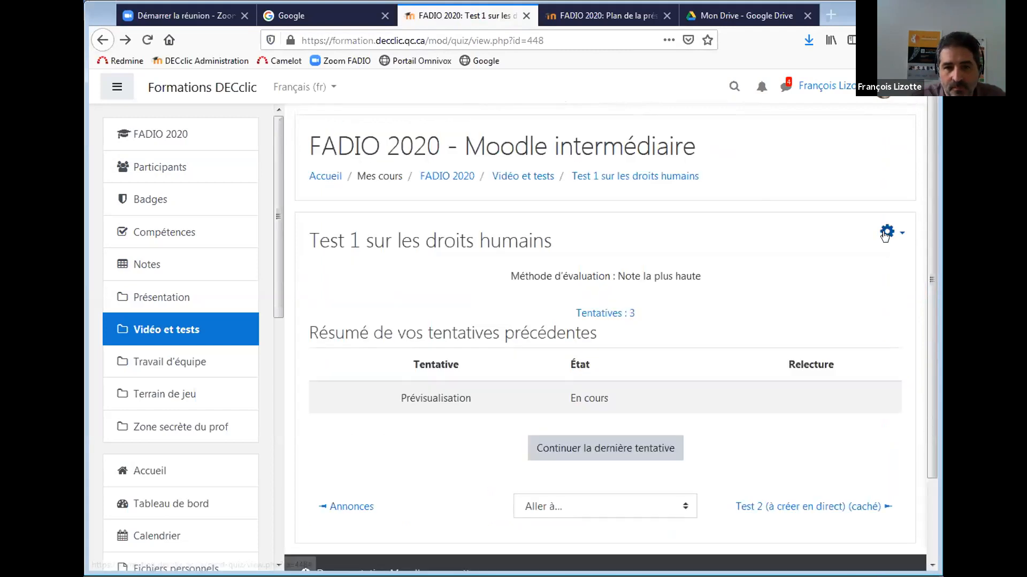
{"action": "left_click", "coordinate": [784, 252]}
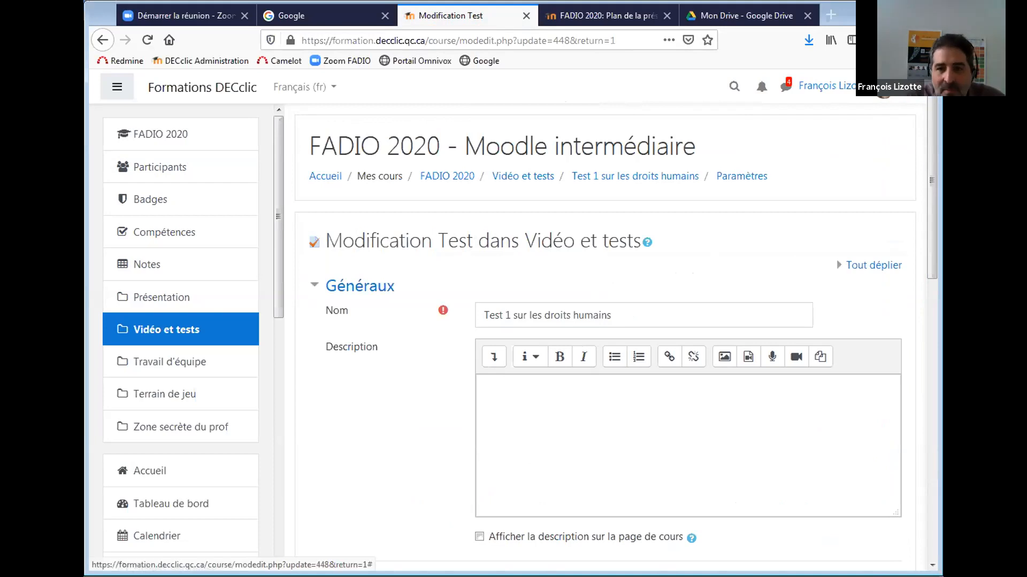
Expand Test 1's Temps section, showing no opening or closing date and no time limit enabled.
{"action": "left_click_drag", "start_coordinate": [928, 187], "coordinate": [922, 247]}
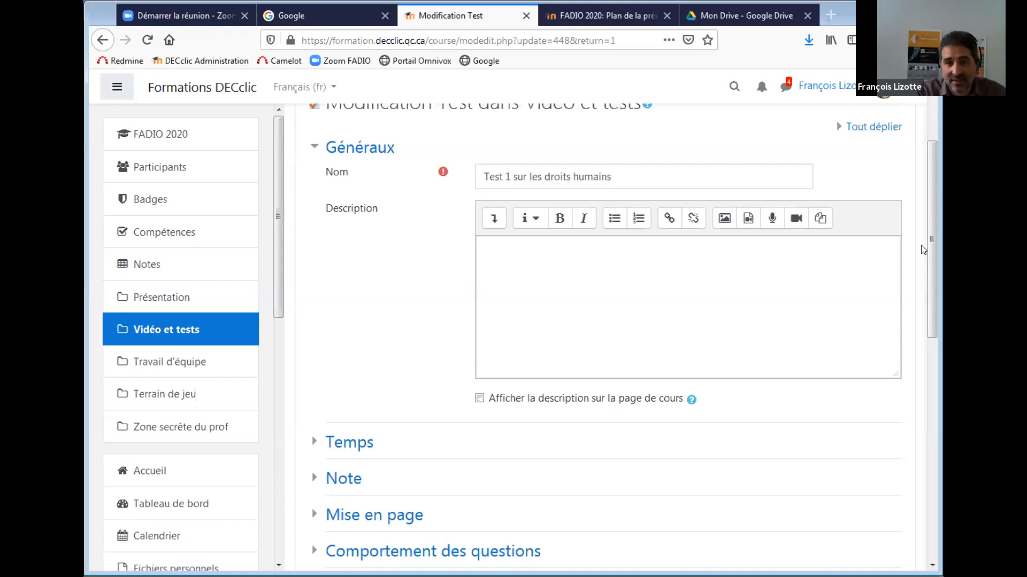
{"action": "left_click", "coordinate": [342, 442]}
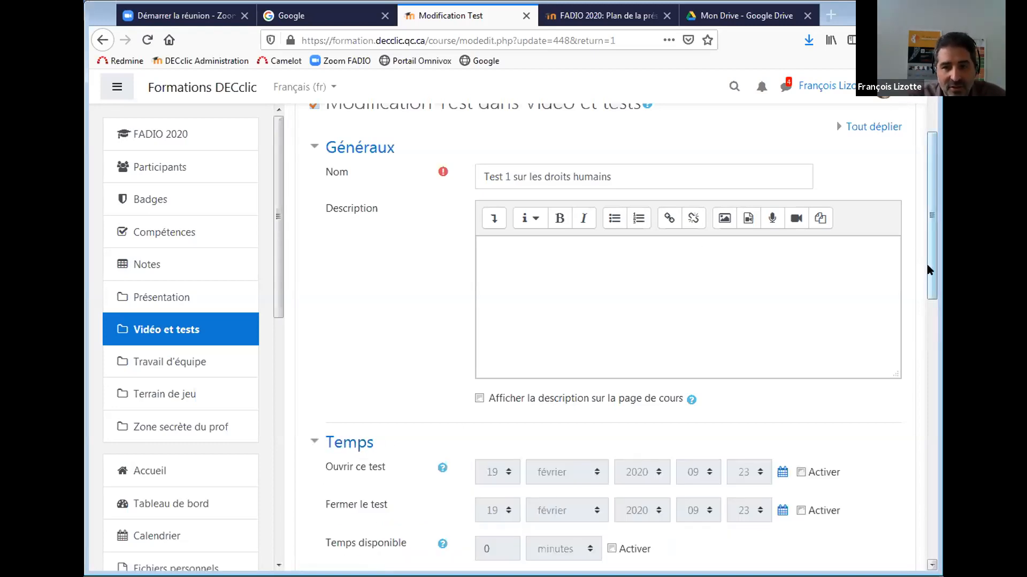
{"action": "left_click_drag", "start_coordinate": [926, 263], "coordinate": [929, 279]}
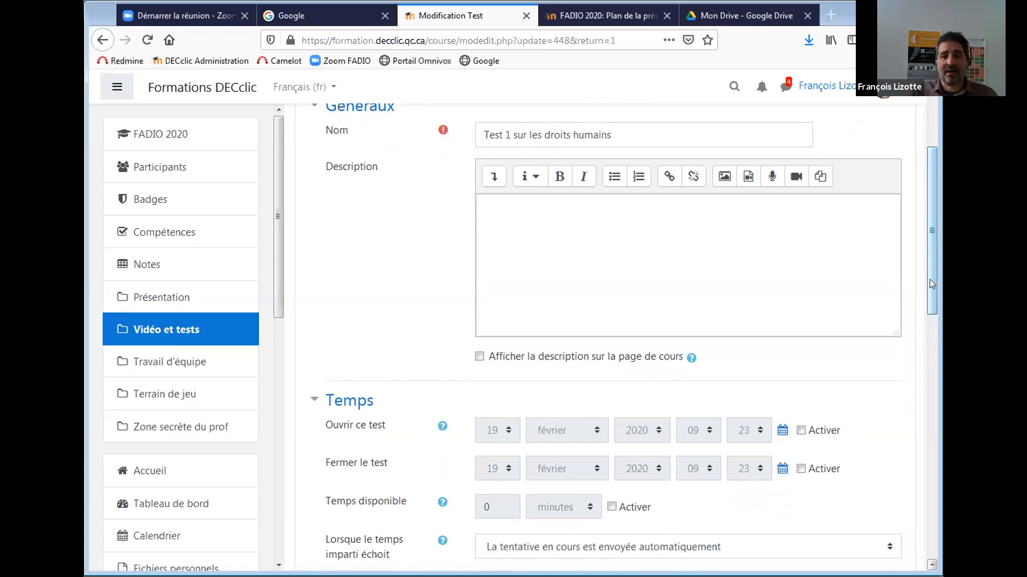
{"action": "scroll", "coordinate": [929, 234], "scroll_direction": "up", "scroll_amount": 1}
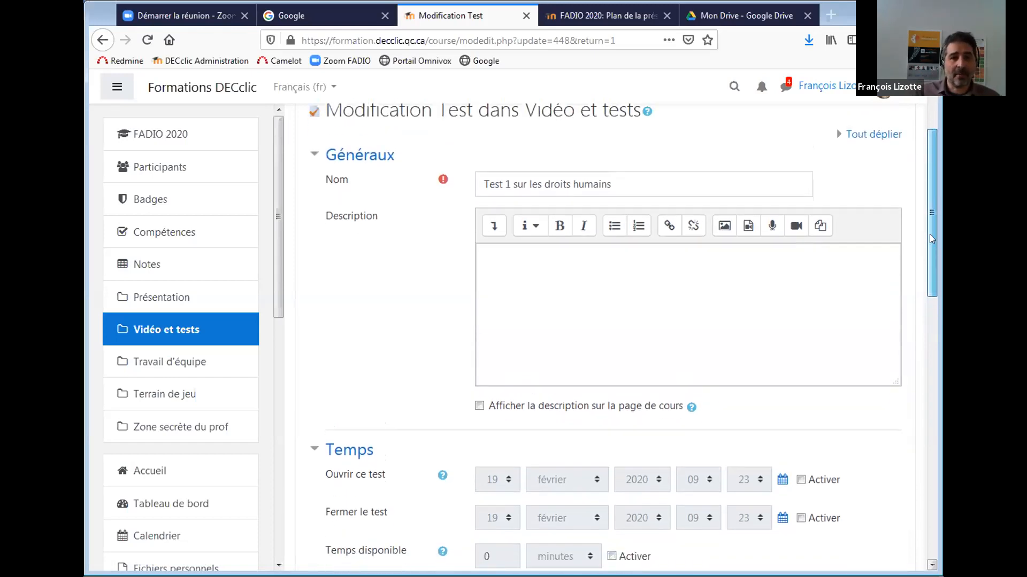
{"action": "left_click_drag", "start_coordinate": [931, 235], "coordinate": [928, 243]}
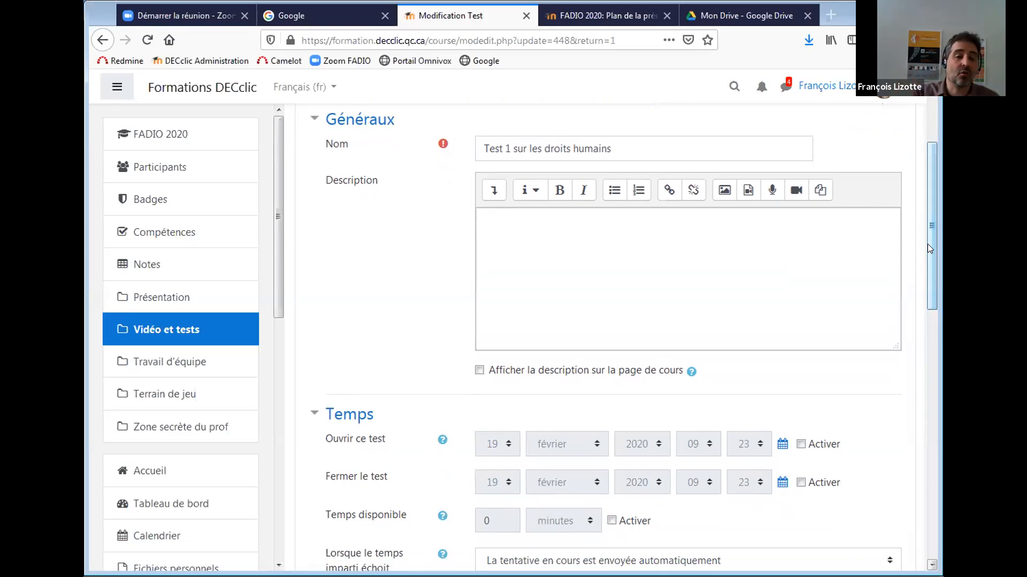
{"action": "left_click_drag", "start_coordinate": [928, 244], "coordinate": [931, 281]}
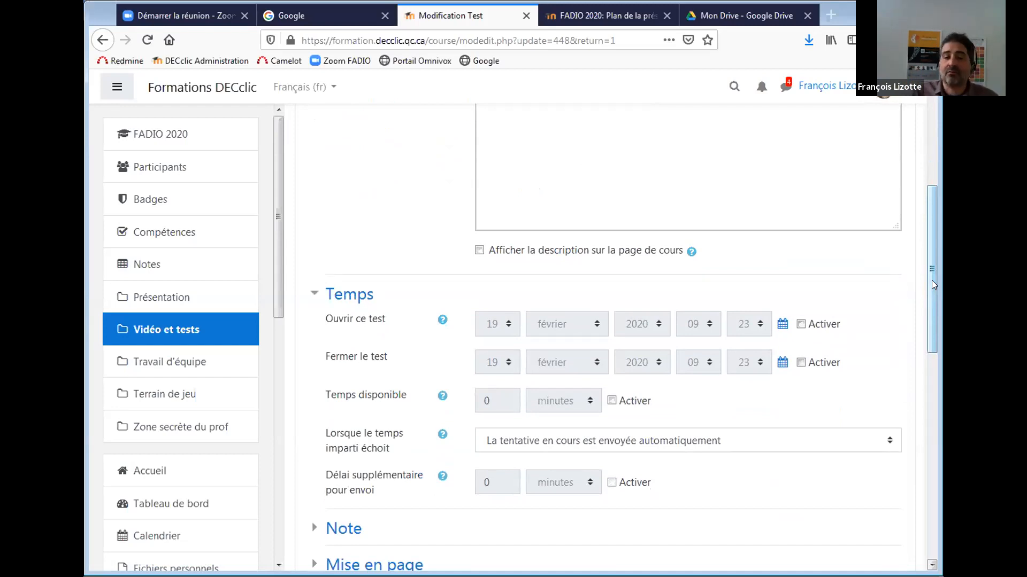
Enable the quiz closing date and set it to 19 février 2020 at 11:00.
{"action": "left_click", "coordinate": [801, 362]}
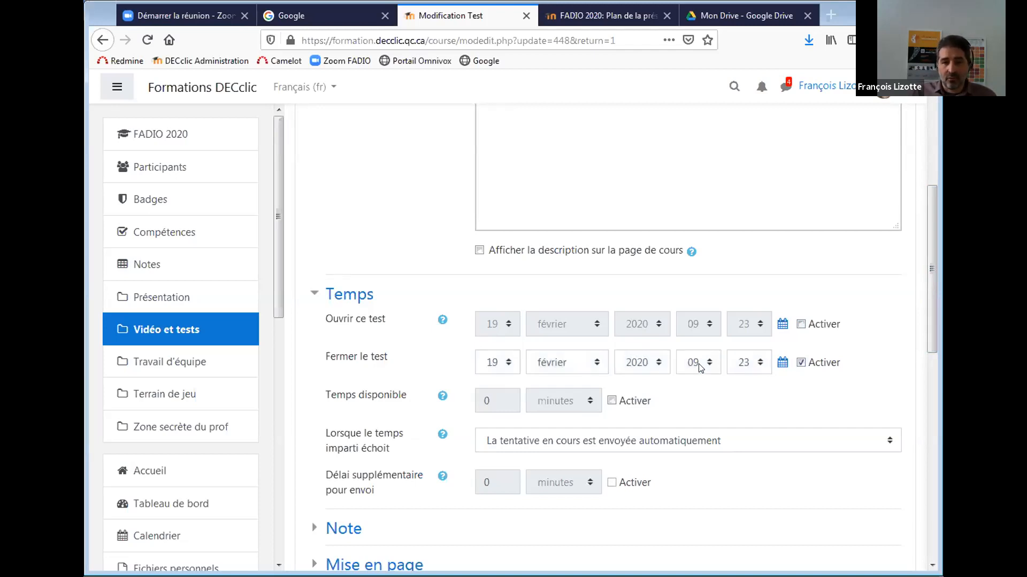
{"action": "left_click", "coordinate": [702, 363]}
{"action": "left_click", "coordinate": [704, 313]}
{"action": "left_click", "coordinate": [759, 363]}
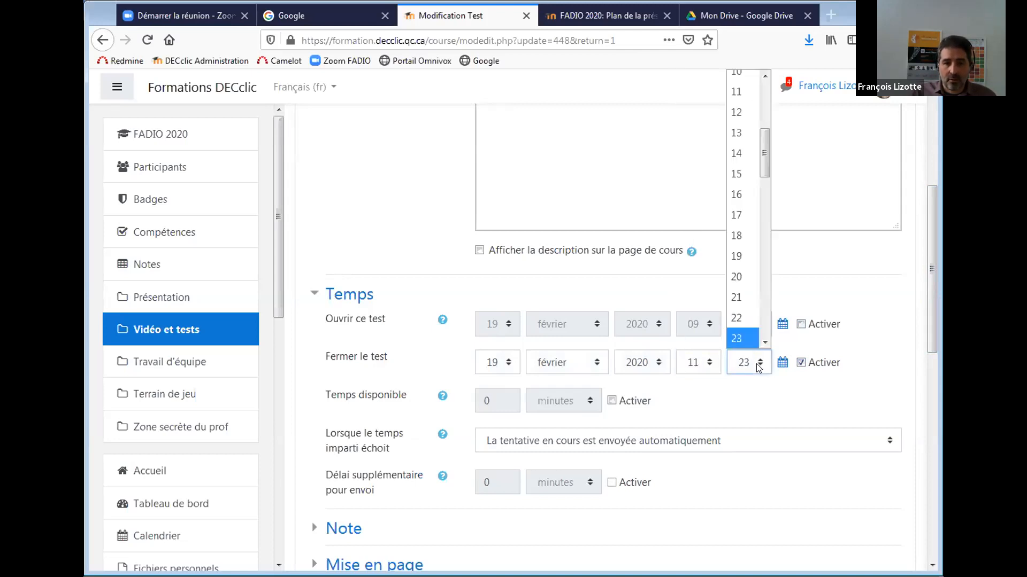
{"action": "left_click_drag", "start_coordinate": [762, 167], "coordinate": [757, 91]}
{"action": "left_click", "coordinate": [751, 81]}
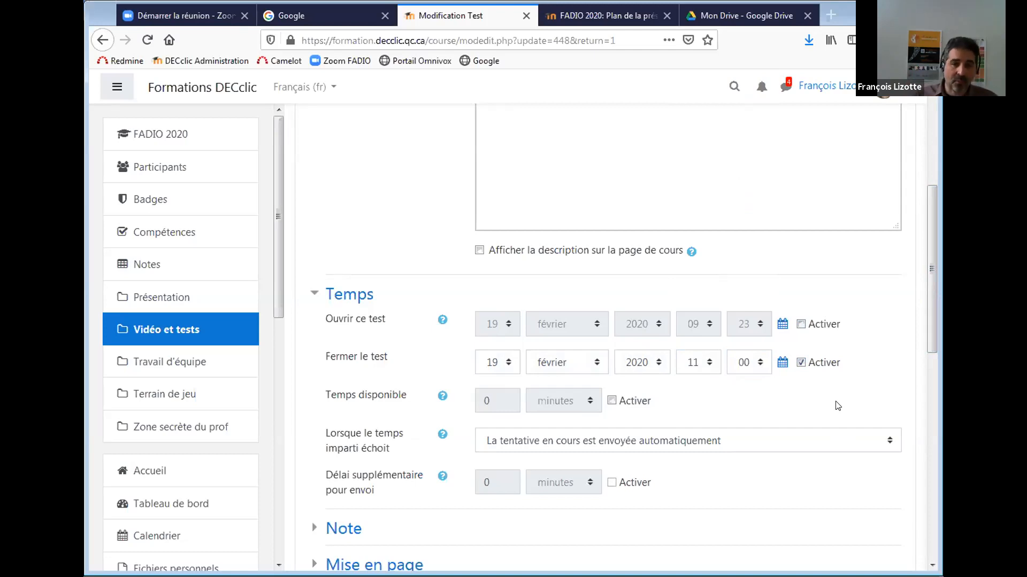
Enable a time limit of 10 minutes for the quiz.
{"action": "left_click", "coordinate": [611, 401]}
{"action": "left_click", "coordinate": [570, 402]}
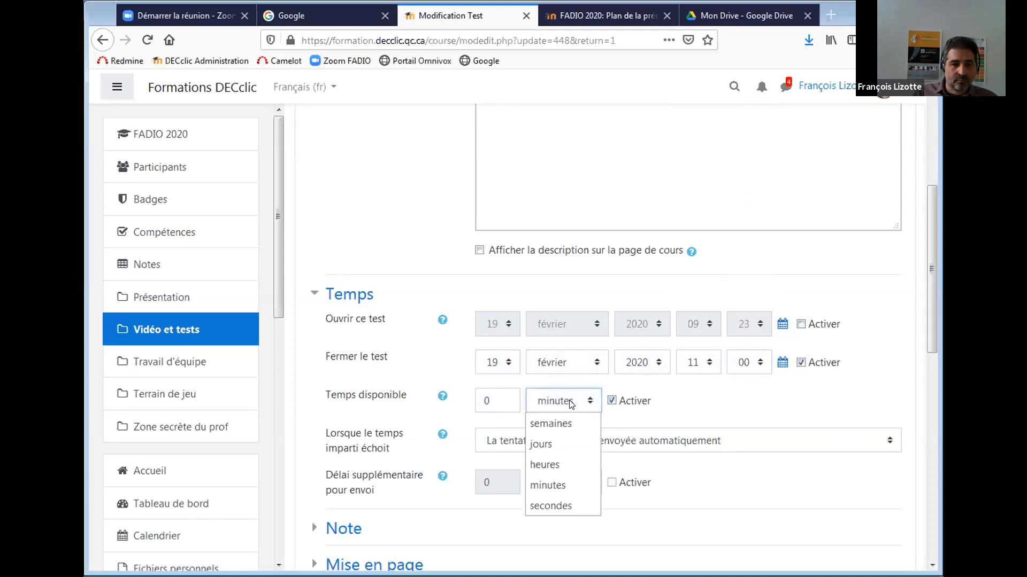
{"action": "left_click", "coordinate": [571, 405]}
{"action": "double_click", "coordinate": [489, 396]}
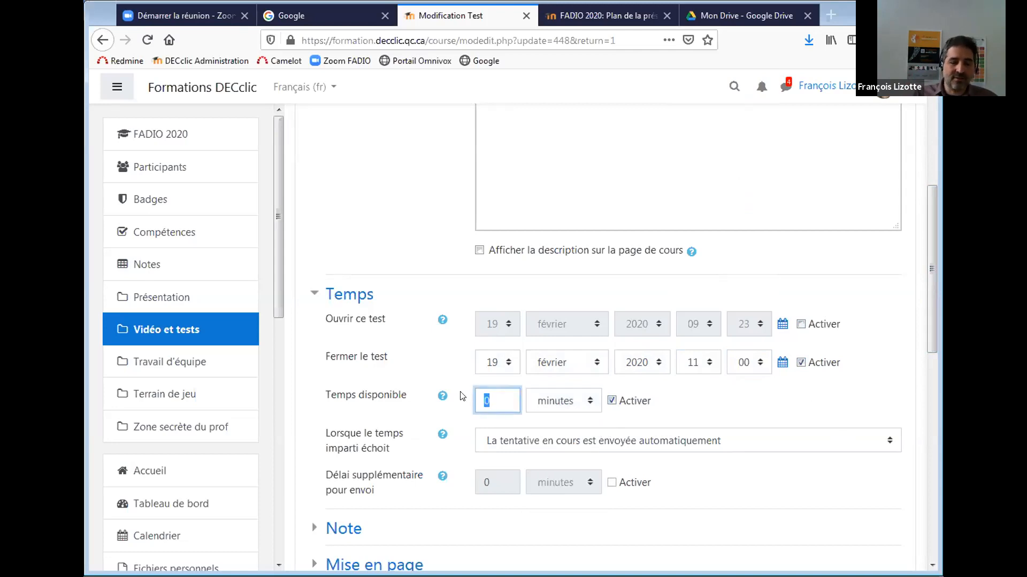
{"action": "type", "text": "10"}
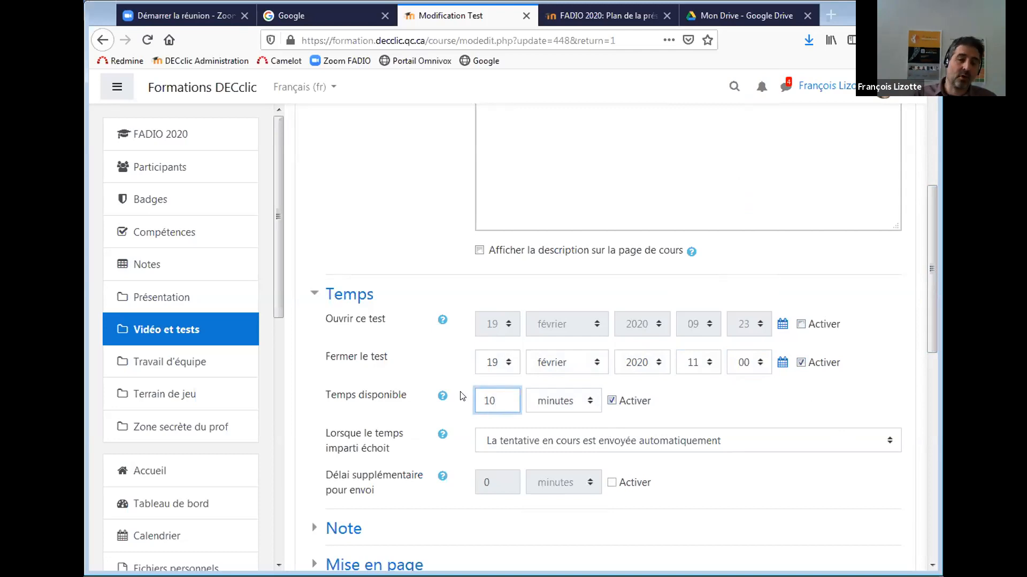
{"action": "left_click", "coordinate": [832, 404]}
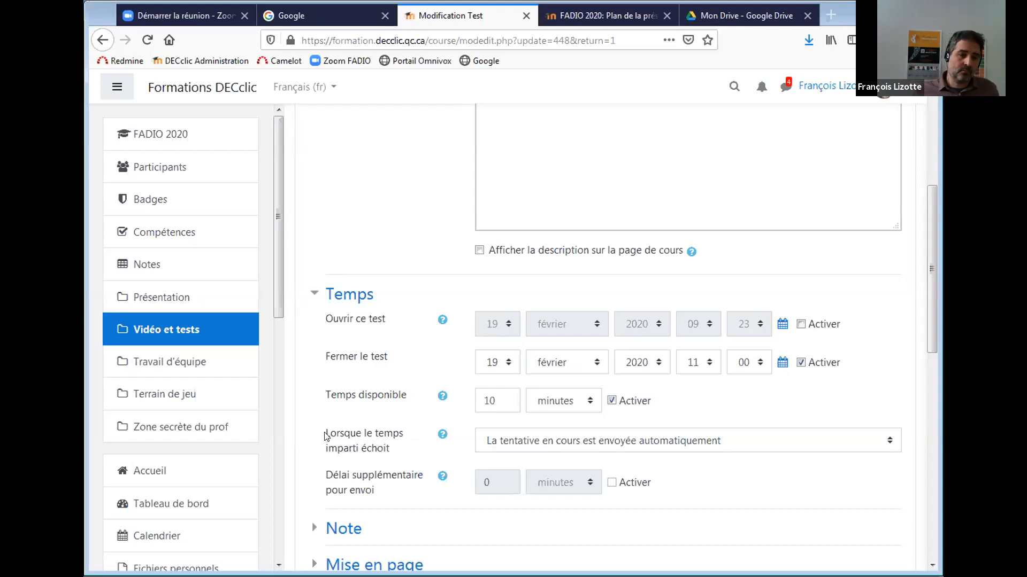
Highlight the label of the time-expiry setting in the Temps section.
{"action": "left_click_drag", "start_coordinate": [321, 432], "coordinate": [397, 459]}
{"action": "left_click", "coordinate": [397, 458]}
{"action": "left_click_drag", "start_coordinate": [324, 434], "coordinate": [403, 456]}
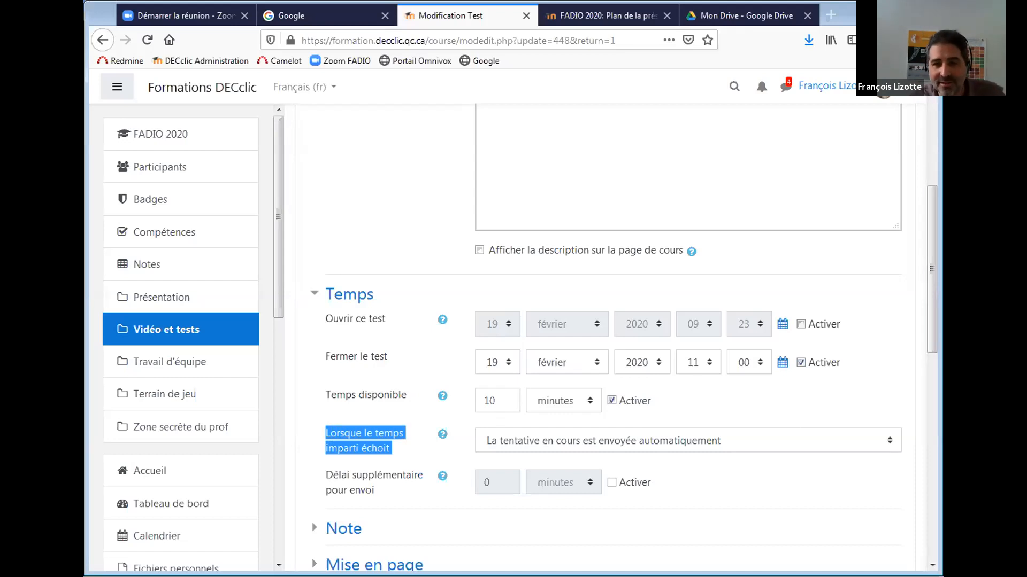
{"action": "left_click_drag", "start_coordinate": [930, 288], "coordinate": [930, 311]}
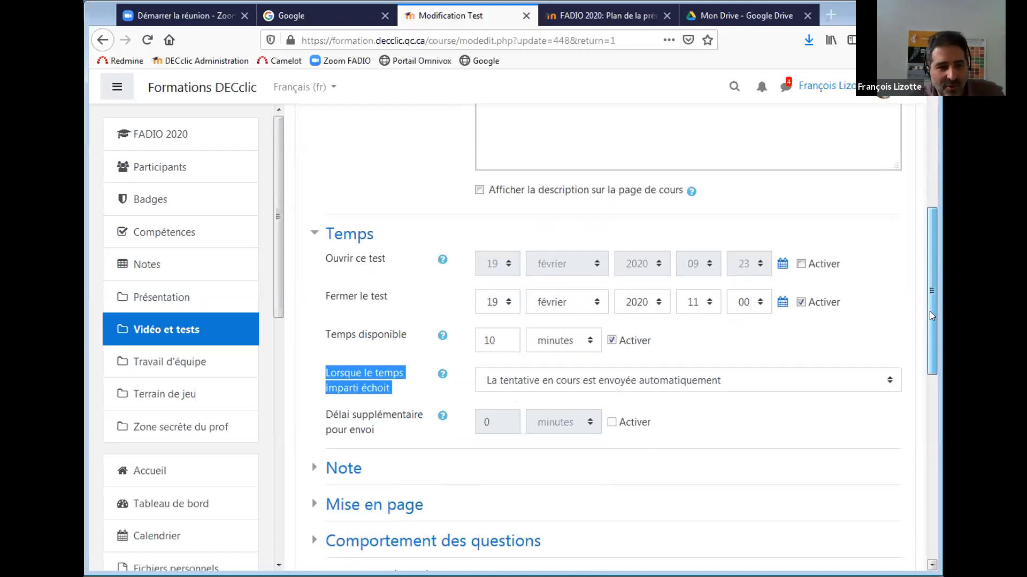
{"action": "left_click", "coordinate": [790, 417]}
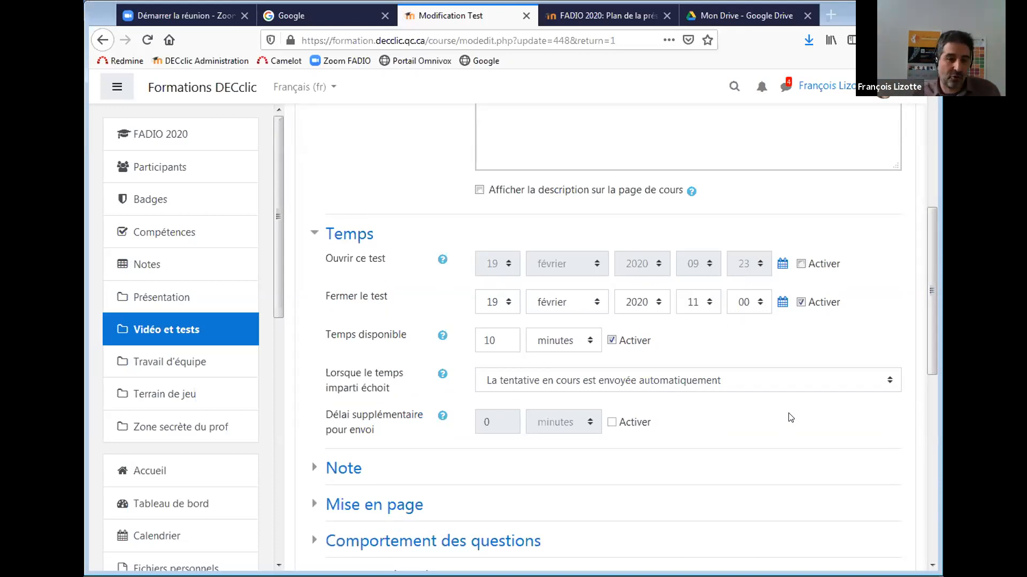
Keep open attempts submitted automatically when time expires, after briefly trying the must-submit option.
{"action": "left_click", "coordinate": [796, 381]}
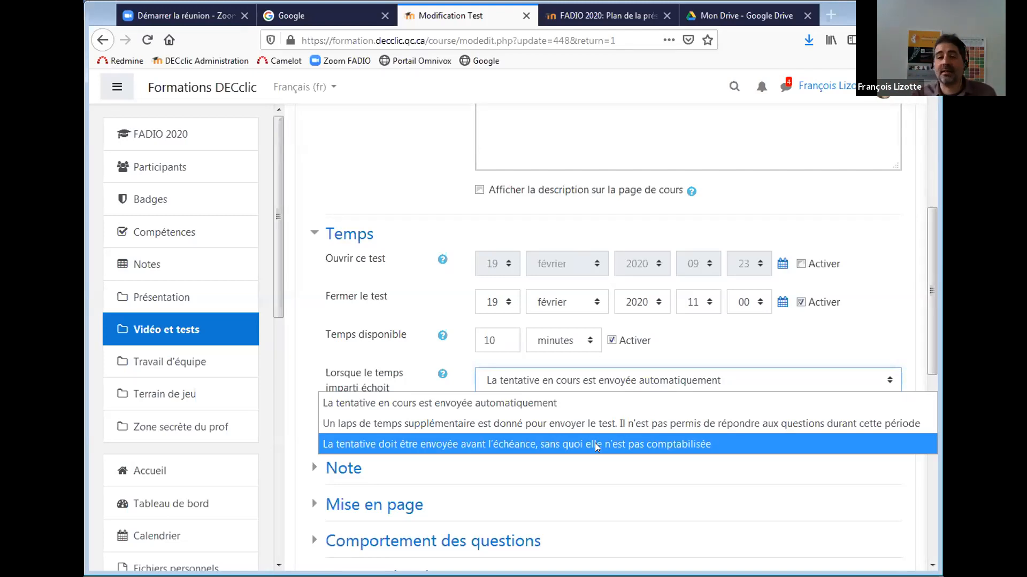
{"action": "left_click", "coordinate": [705, 443]}
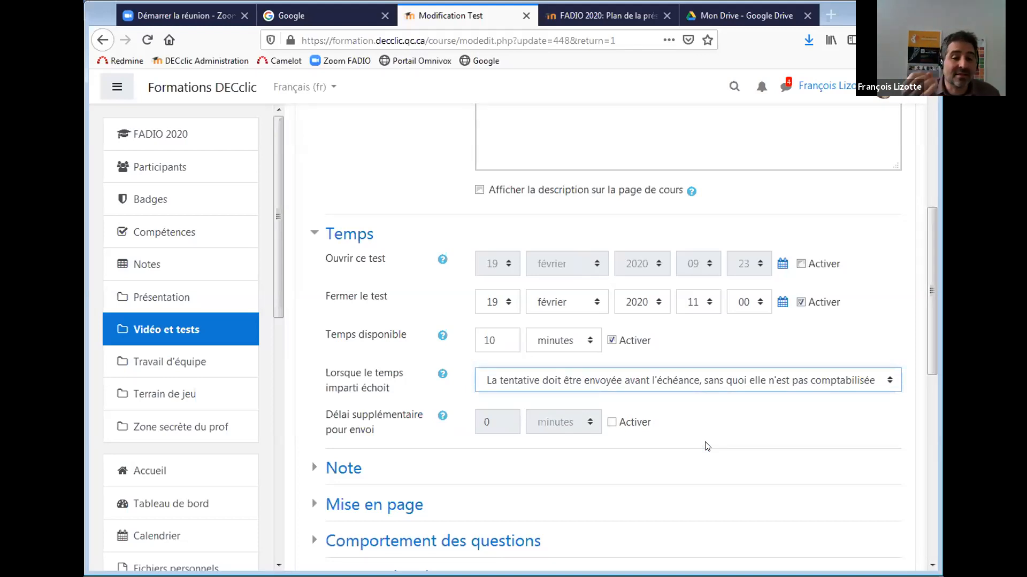
{"action": "left_click", "coordinate": [770, 380]}
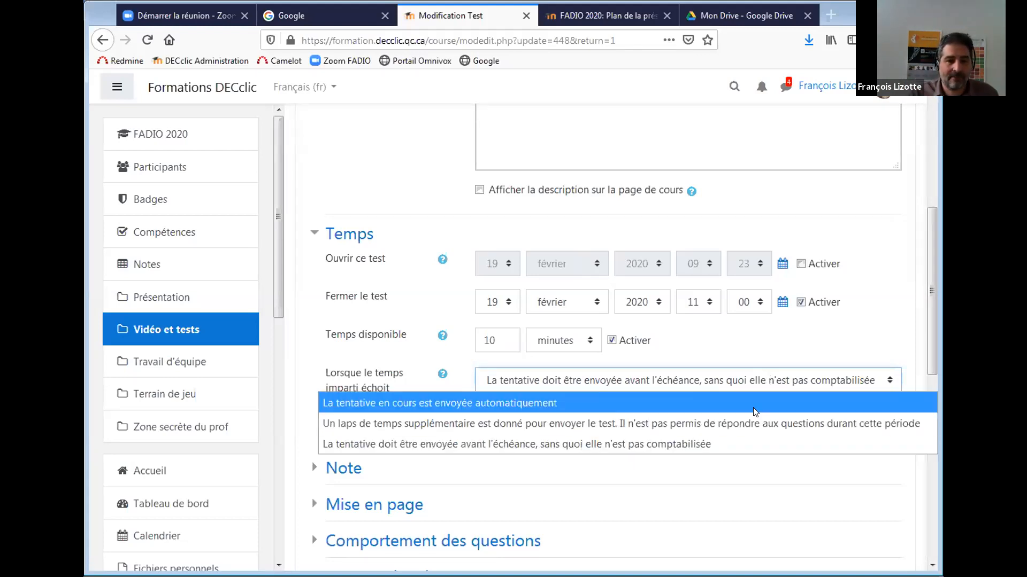
{"action": "left_click", "coordinate": [754, 411]}
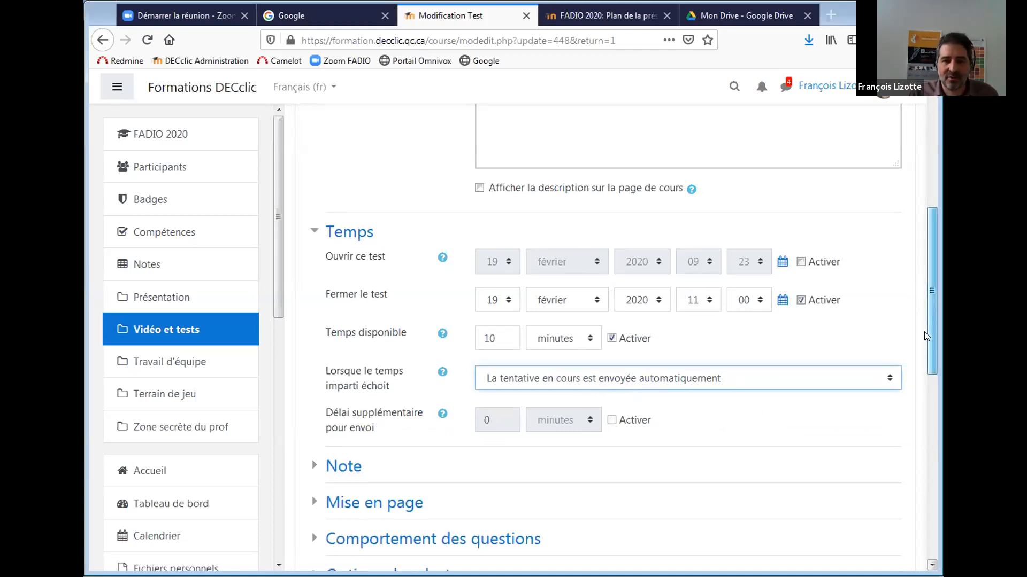
{"action": "scroll", "coordinate": [924, 331], "scroll_direction": "down", "scroll_amount": 2}
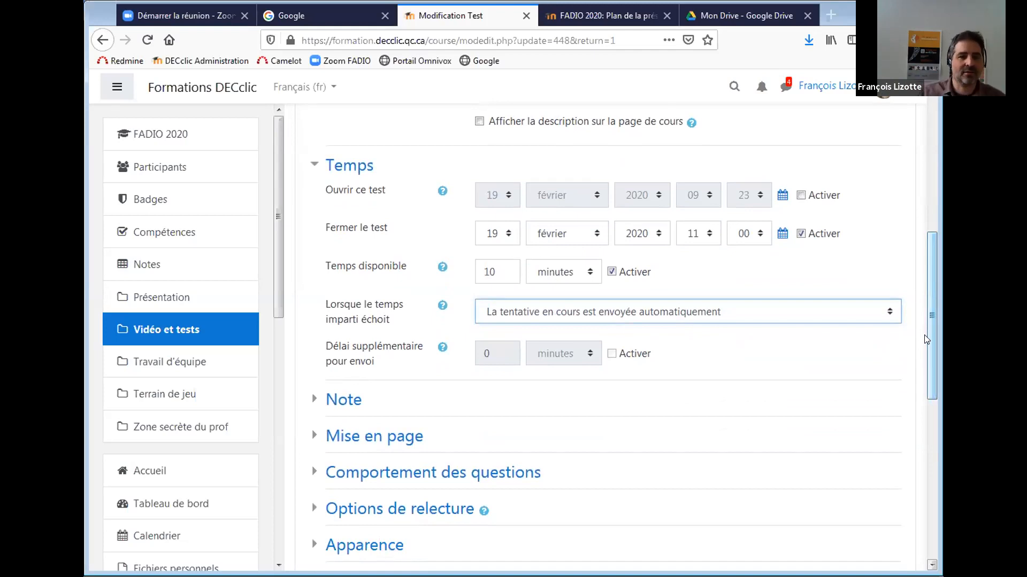
{"action": "scroll", "coordinate": [927, 319], "scroll_direction": "down", "scroll_amount": 1}
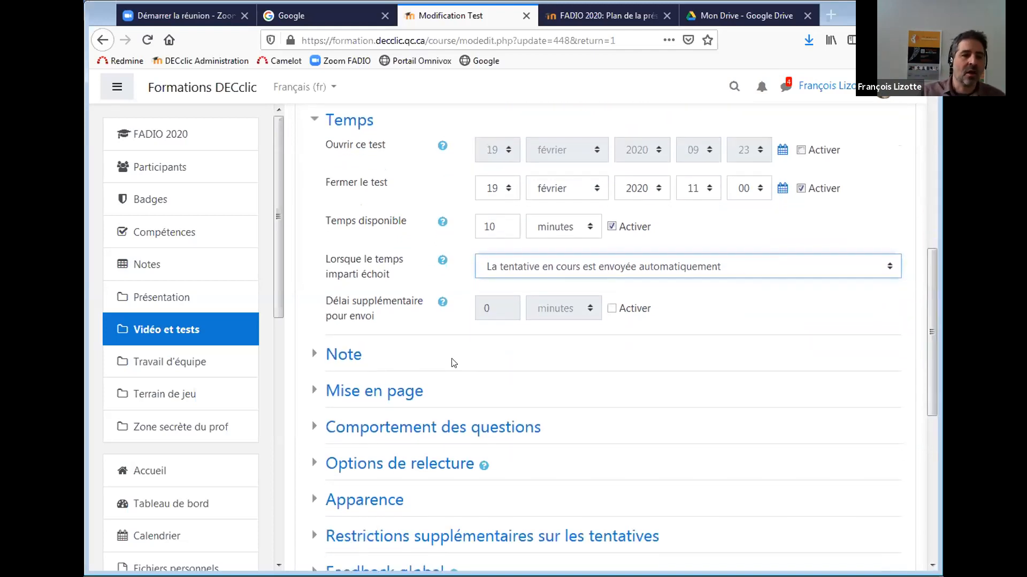
Expand the Note section to show passing grade 0,00, unlimited attempts and highest grade kept.
{"action": "left_click", "coordinate": [341, 355]}
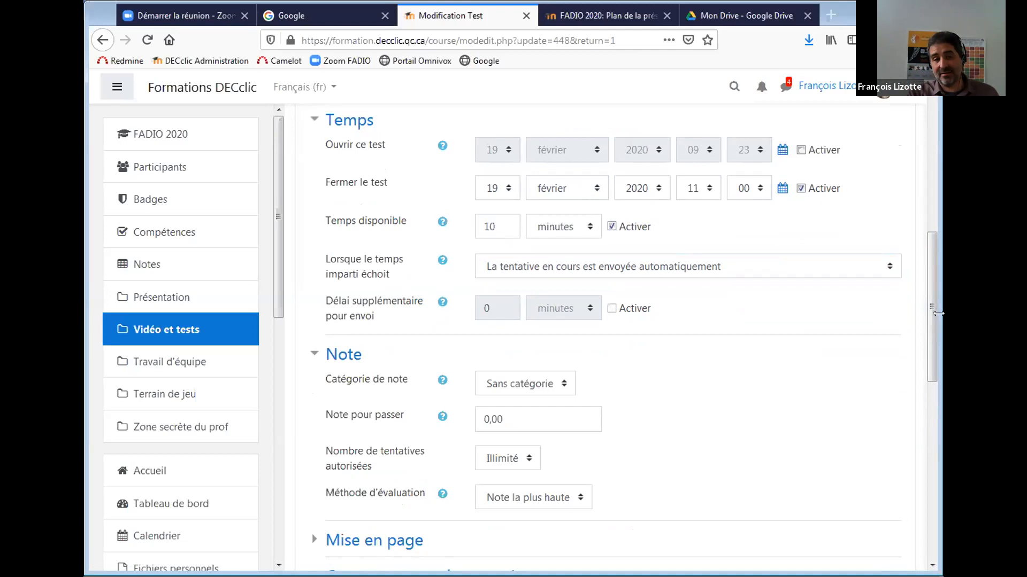
{"action": "left_click_drag", "start_coordinate": [927, 297], "coordinate": [923, 343]}
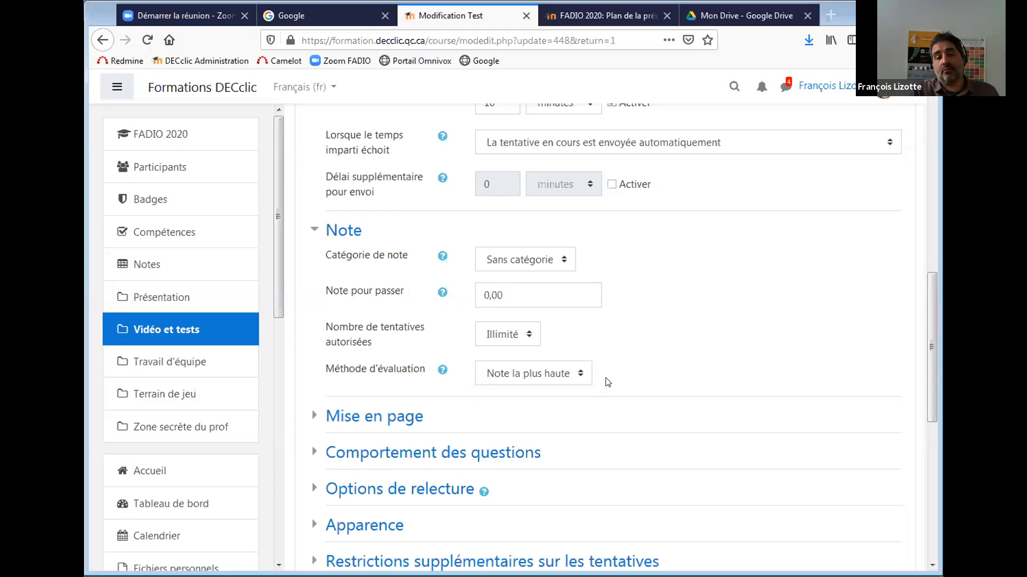
Return allowed attempts to Illimité after trying 1, then expand the Mise en page settings.
{"action": "left_click", "coordinate": [527, 335]}
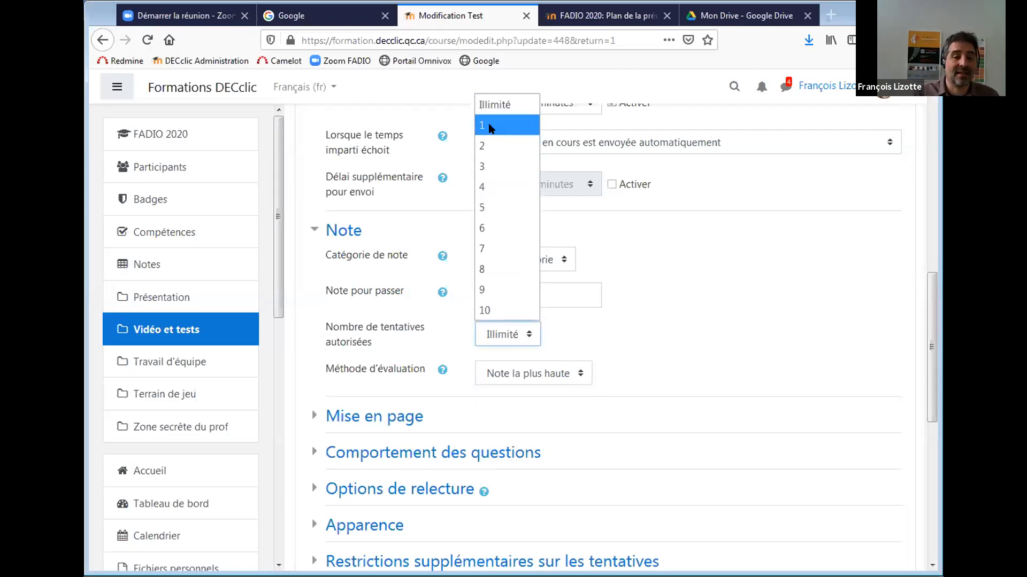
{"action": "key", "text": "Escape"}
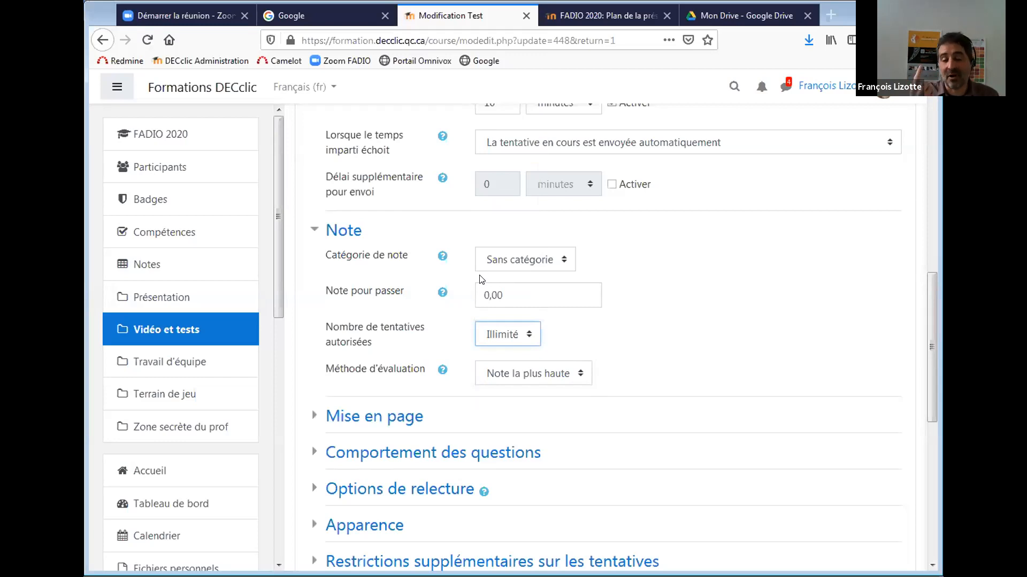
{"action": "key", "text": "Down"}
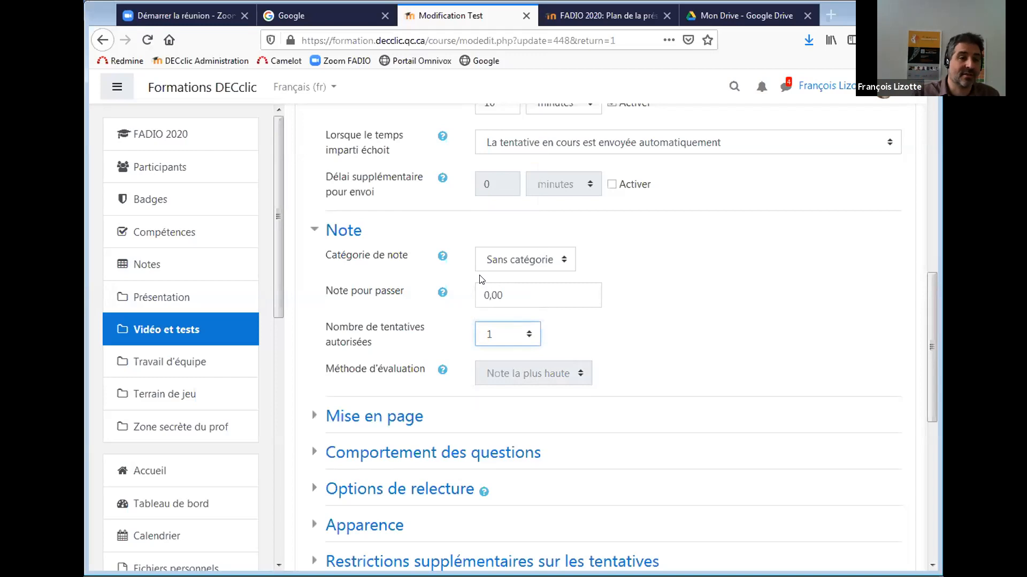
{"action": "left_click", "coordinate": [525, 335]}
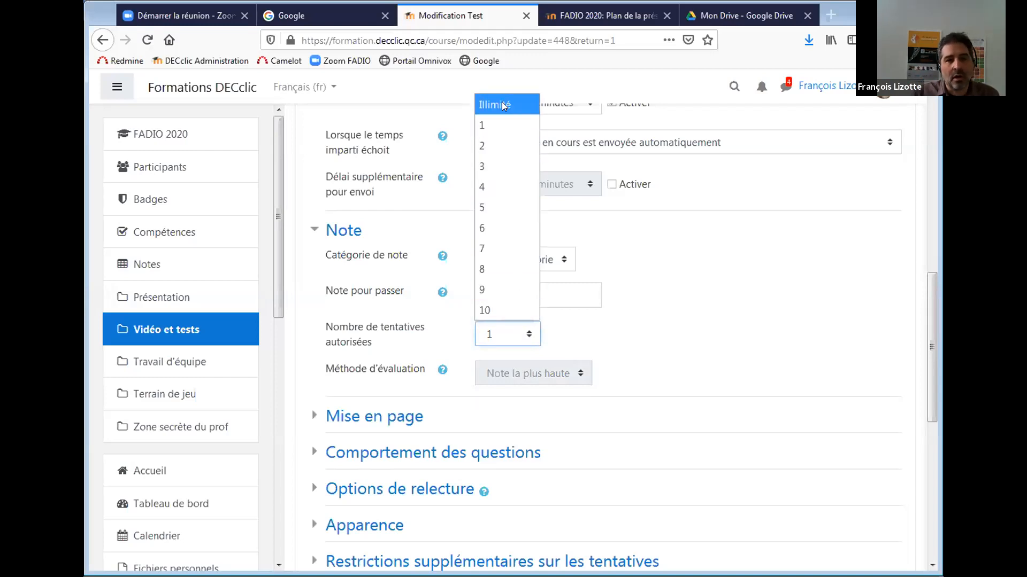
{"action": "key", "text": "Escape"}
{"action": "key", "text": "Up"}
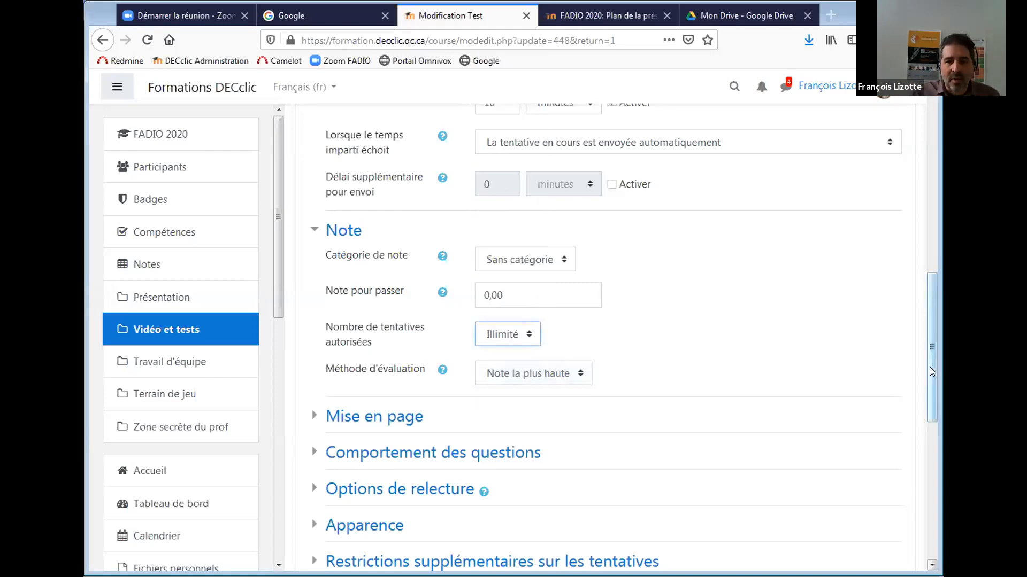
{"action": "scroll", "coordinate": [889, 348], "scroll_direction": "down", "scroll_amount": 3}
{"action": "left_click", "coordinate": [351, 261]}
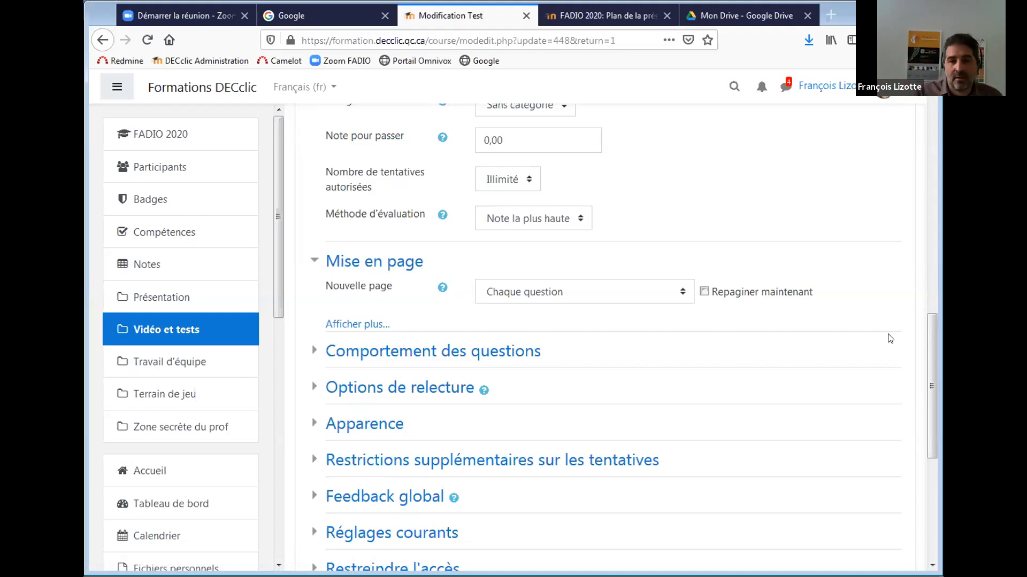
Expand Comportement des questions, showing shuffled answer options and Feedback a posteriori behaviour.
{"action": "left_click_drag", "start_coordinate": [930, 330], "coordinate": [920, 369]}
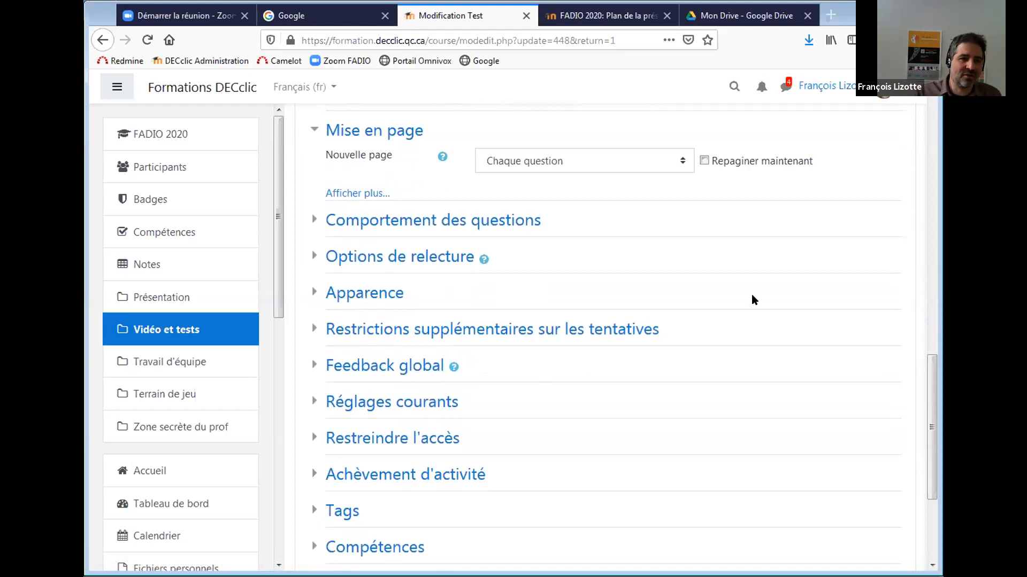
{"action": "left_click", "coordinate": [508, 218]}
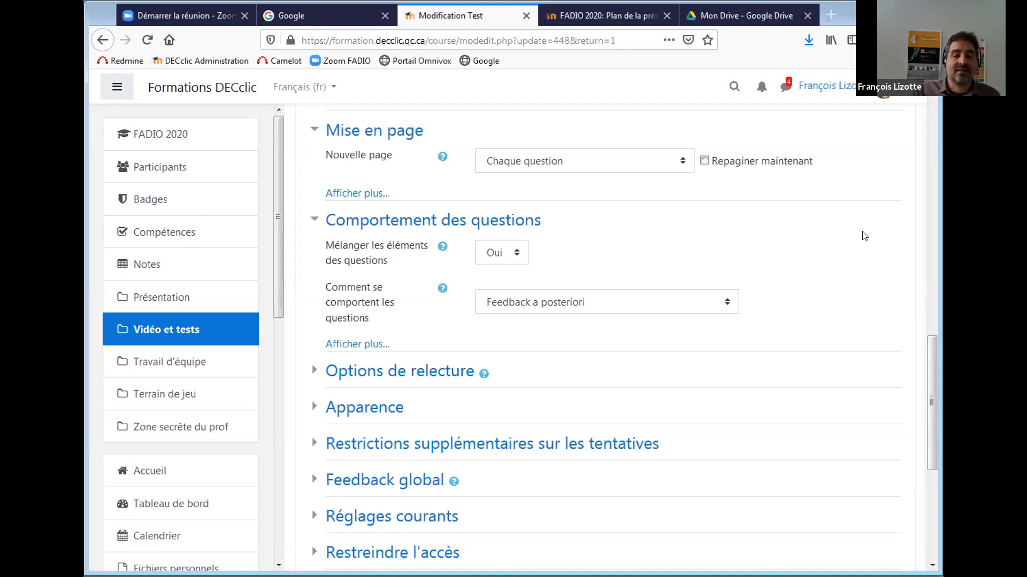
Keep Feedback a posteriori and reveal the extra retry and build-on-previous options, both Non.
{"action": "scroll", "coordinate": [928, 377], "scroll_direction": "down", "scroll_amount": 1}
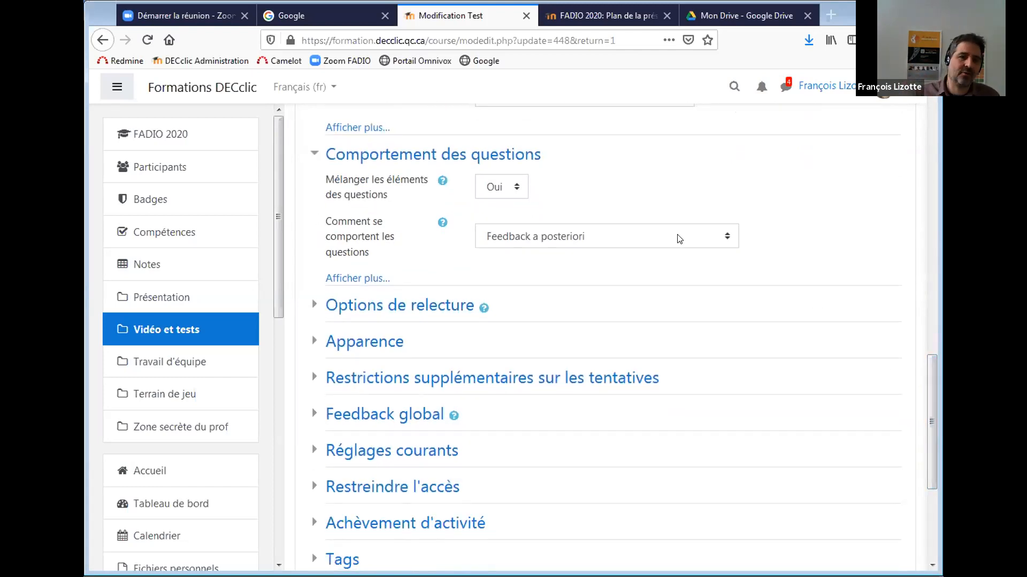
{"action": "left_click", "coordinate": [606, 236]}
{"action": "left_click", "coordinate": [553, 258]}
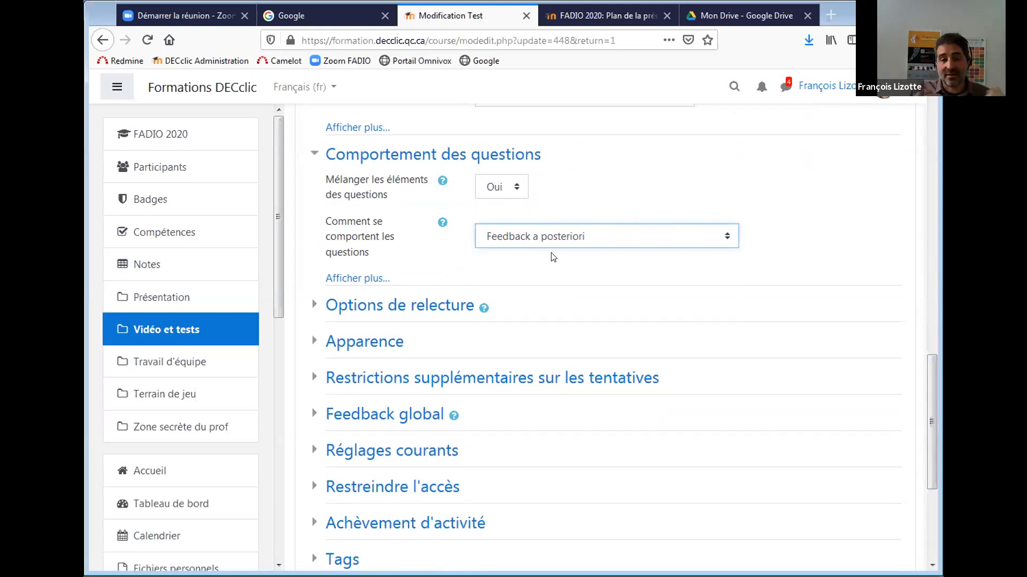
{"action": "left_click", "coordinate": [675, 238]}
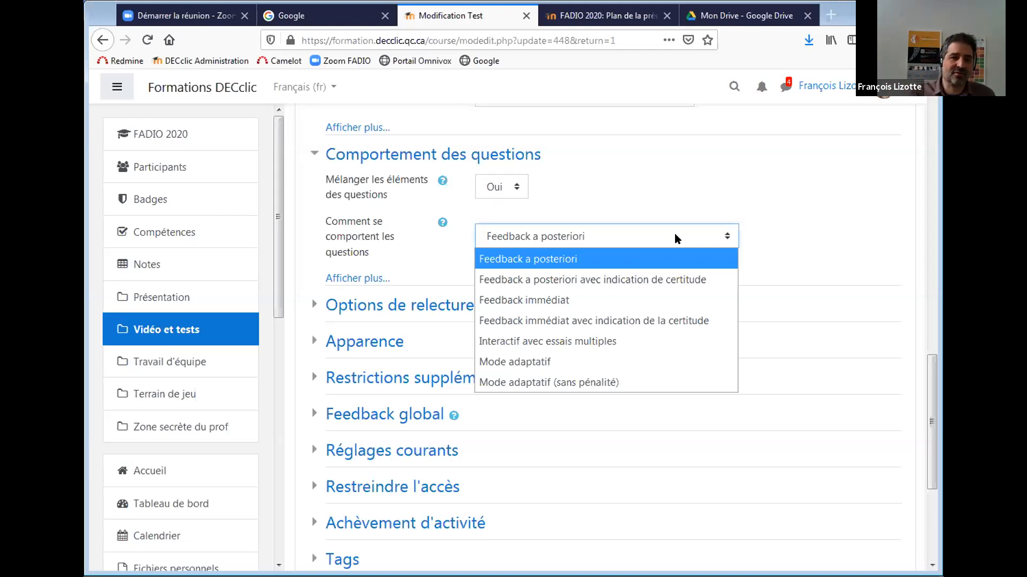
{"action": "left_click", "coordinate": [675, 233]}
{"action": "left_click", "coordinate": [675, 238]}
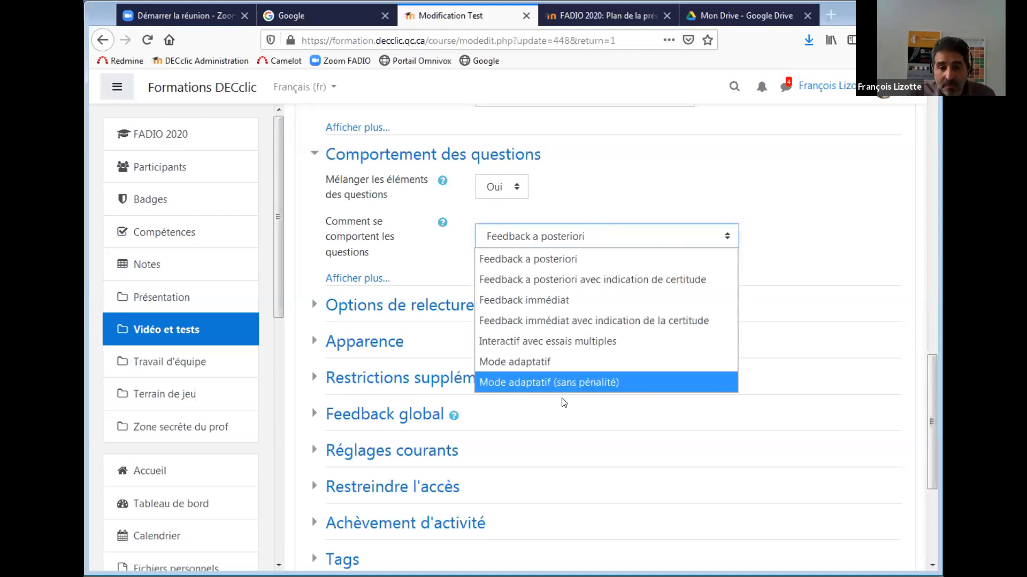
{"action": "left_click", "coordinate": [594, 246]}
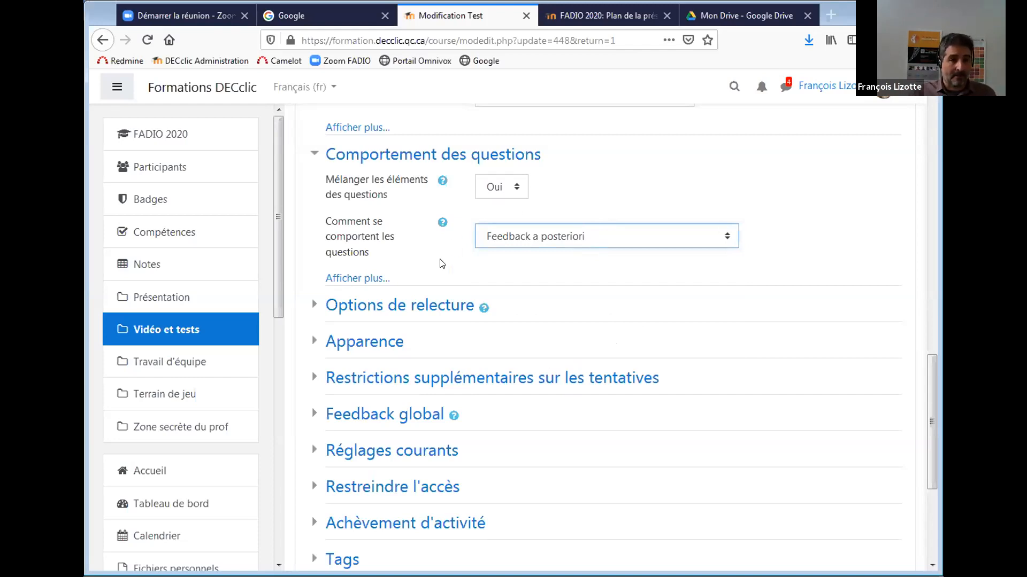
{"action": "left_click", "coordinate": [372, 278]}
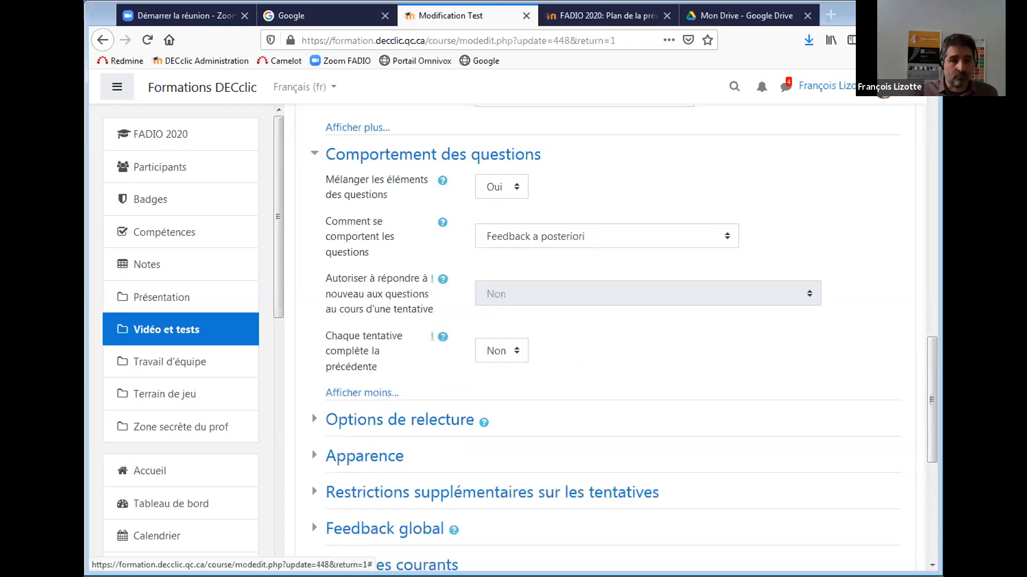
Expand Options de relecture to show the review checkbox grid for each quiz phase.
{"action": "left_click_drag", "start_coordinate": [924, 364], "coordinate": [855, 403]}
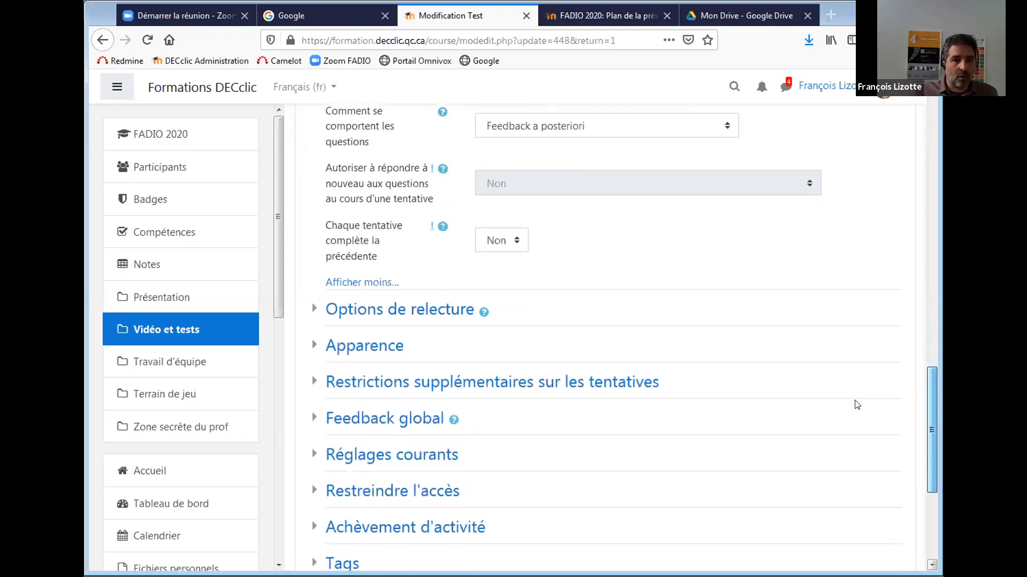
{"action": "left_click", "coordinate": [396, 310]}
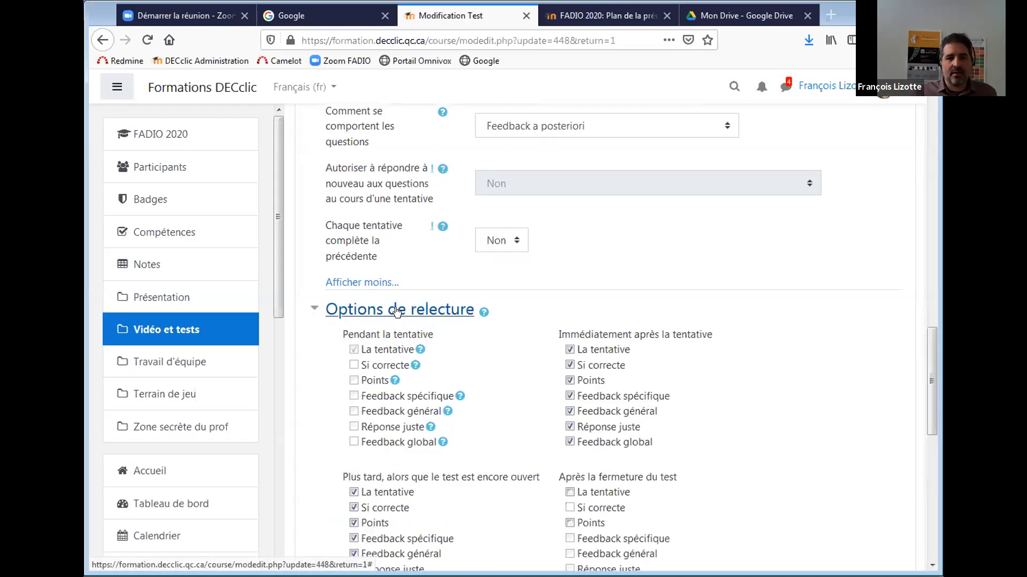
{"action": "left_click_drag", "start_coordinate": [931, 344], "coordinate": [929, 379]}
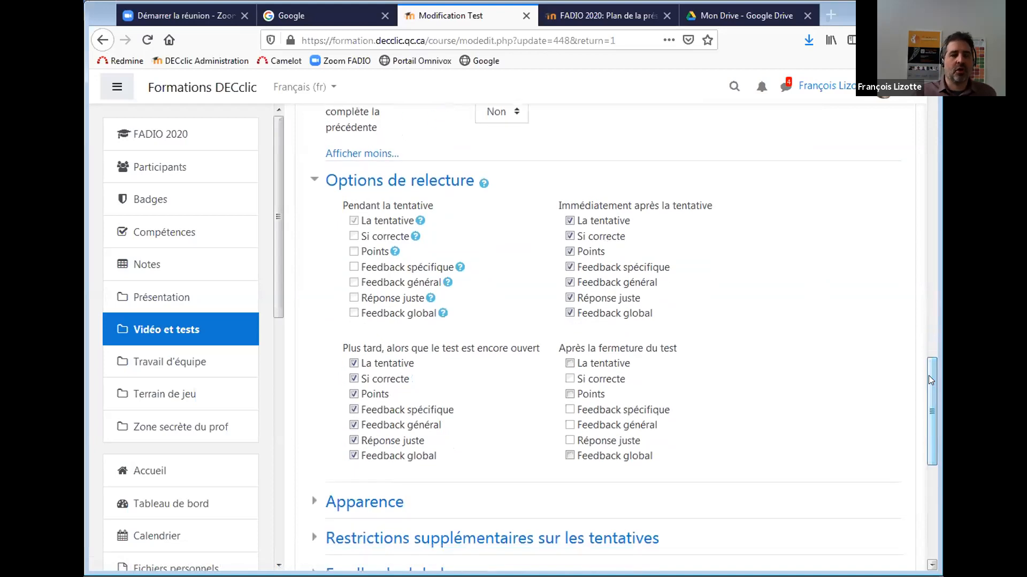
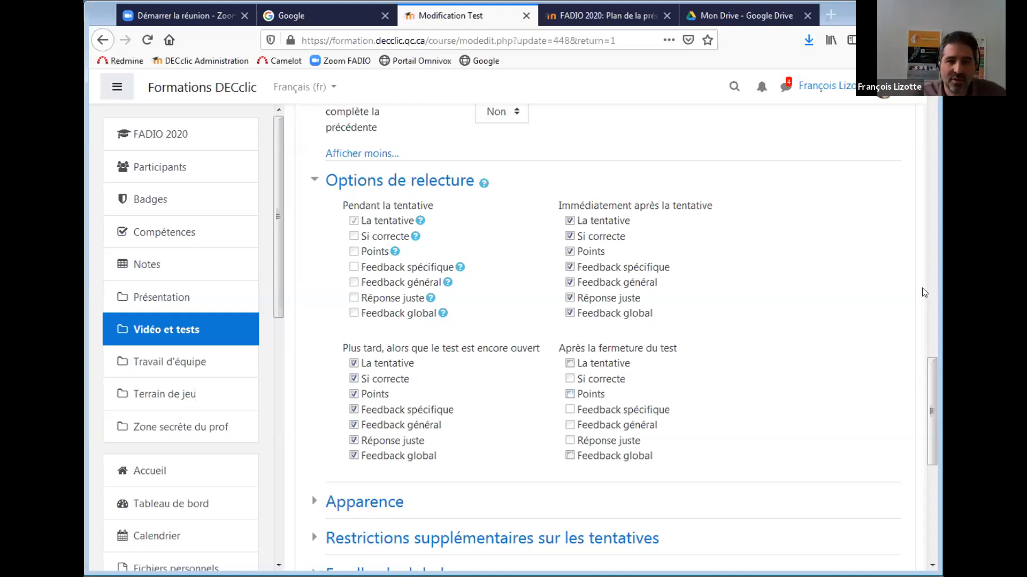
Review the question behaviour choices and keep Feedback a posteriori selected.
{"action": "scroll", "coordinate": [926, 376], "scroll_direction": "up", "scroll_amount": 3}
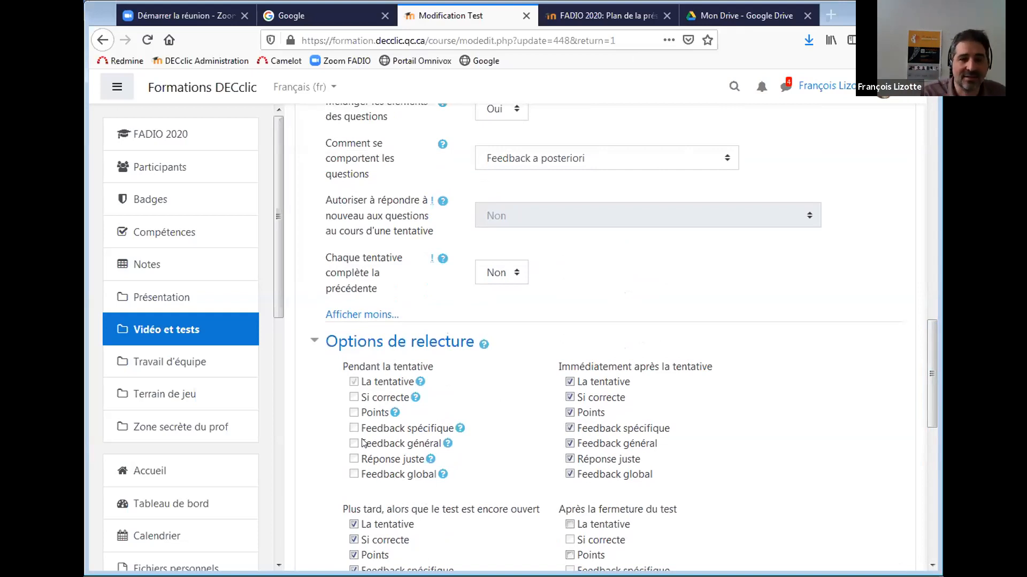
{"action": "left_click", "coordinate": [605, 163]}
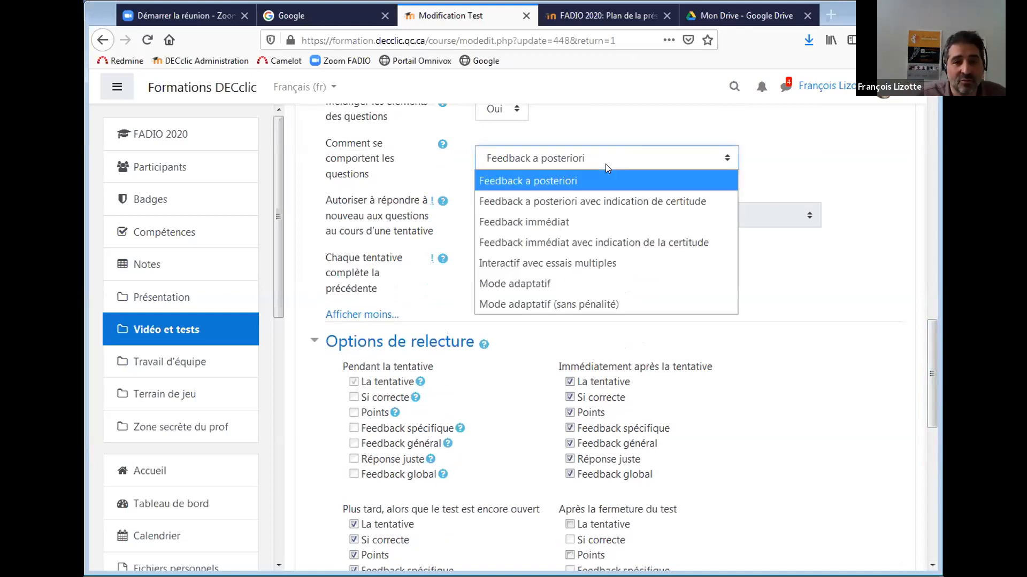
{"action": "key", "text": "Escape"}
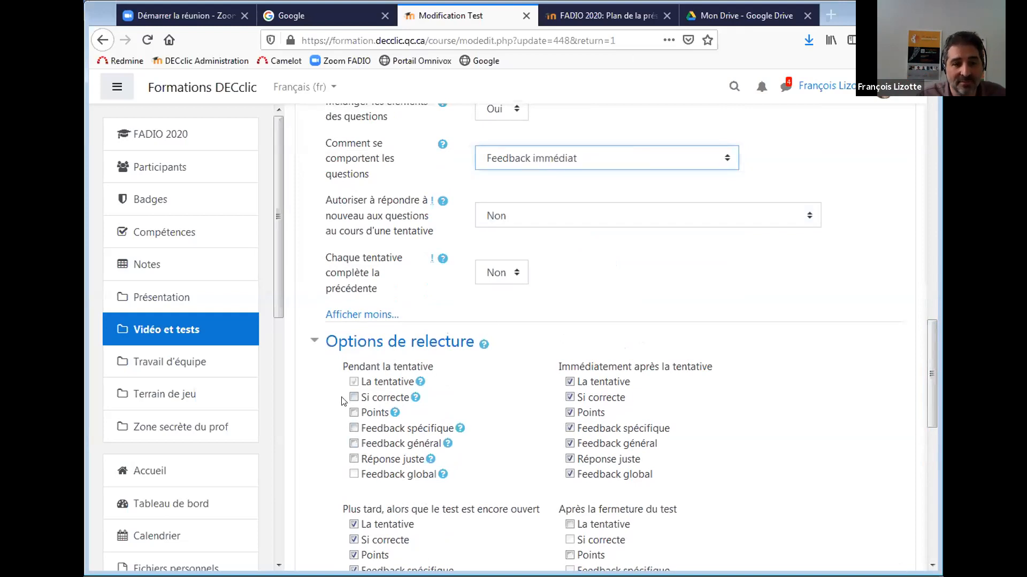
{"action": "left_click", "coordinate": [597, 162]}
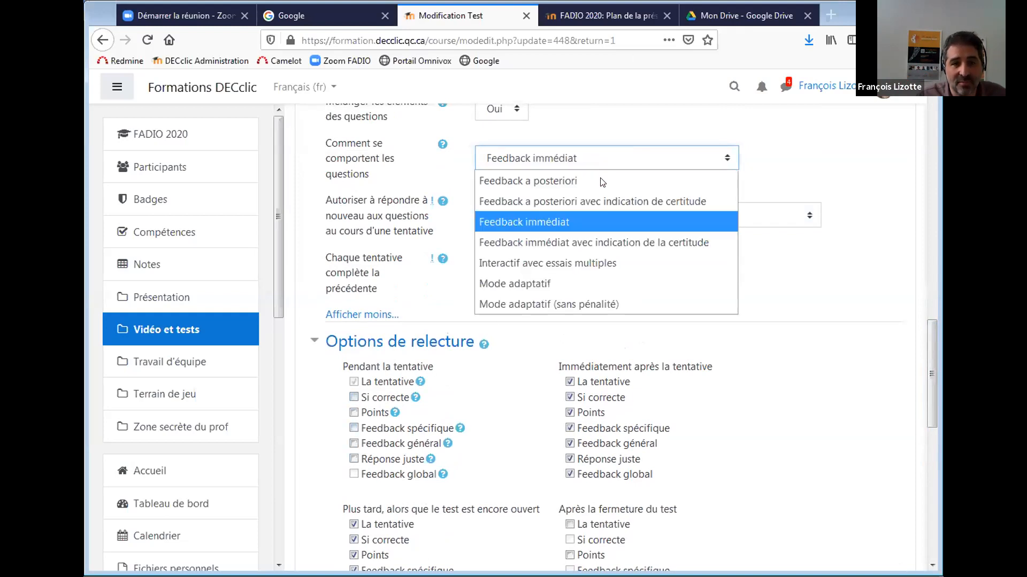
{"action": "left_click", "coordinate": [600, 179]}
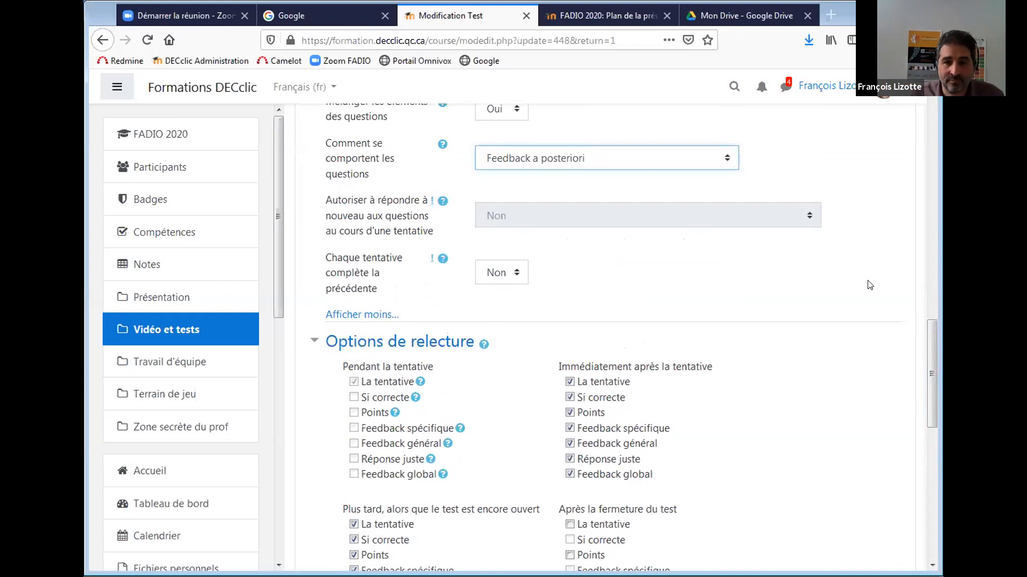
{"action": "left_click_drag", "start_coordinate": [933, 358], "coordinate": [930, 388]}
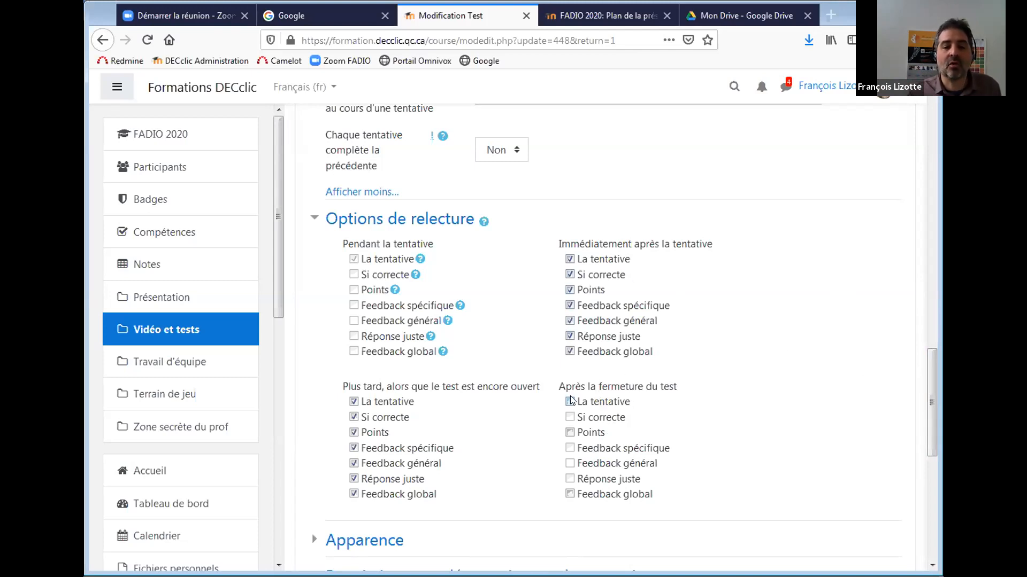
Under Après la fermeture du test, enable the attempt, points, specific, general, correct-answer and overall feedback.
{"action": "mouse_move", "coordinate": [930, 390]}
{"action": "left_mouse_down"}
{"action": "mouse_move", "coordinate": [934, 369]}
{"action": "mouse_move", "coordinate": [929, 404]}
{"action": "left_mouse_up"}
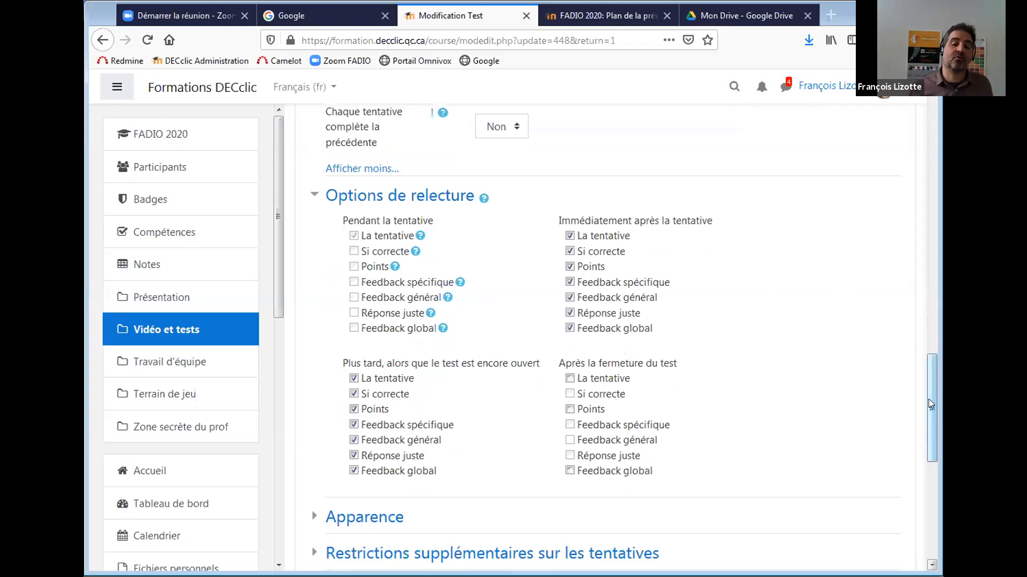
{"action": "left_click", "coordinate": [570, 378]}
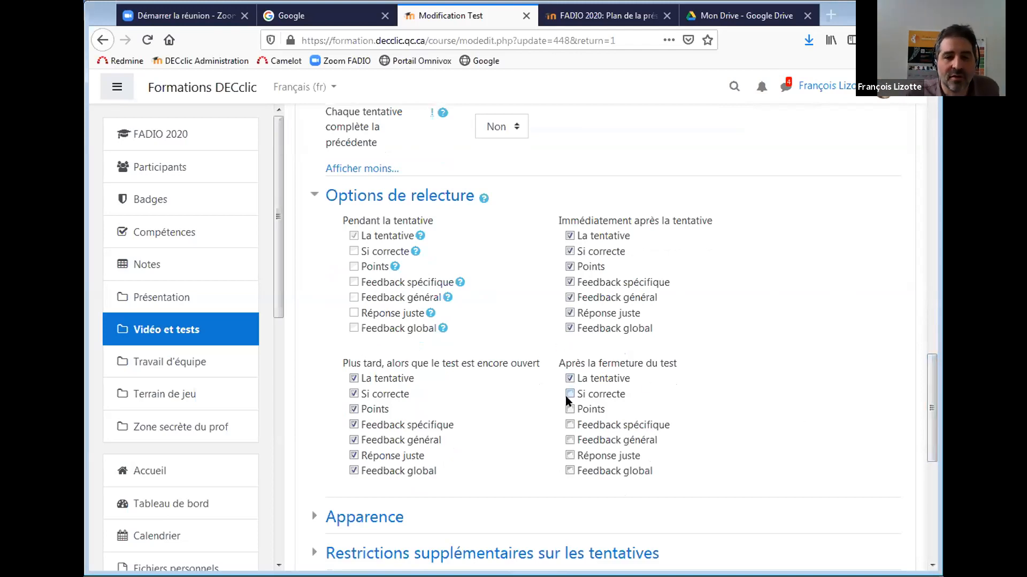
{"action": "left_click", "coordinate": [570, 409]}
{"action": "left_click", "coordinate": [570, 425]}
{"action": "left_click", "coordinate": [569, 440]}
{"action": "left_click", "coordinate": [569, 456]}
{"action": "left_click", "coordinate": [570, 471]}
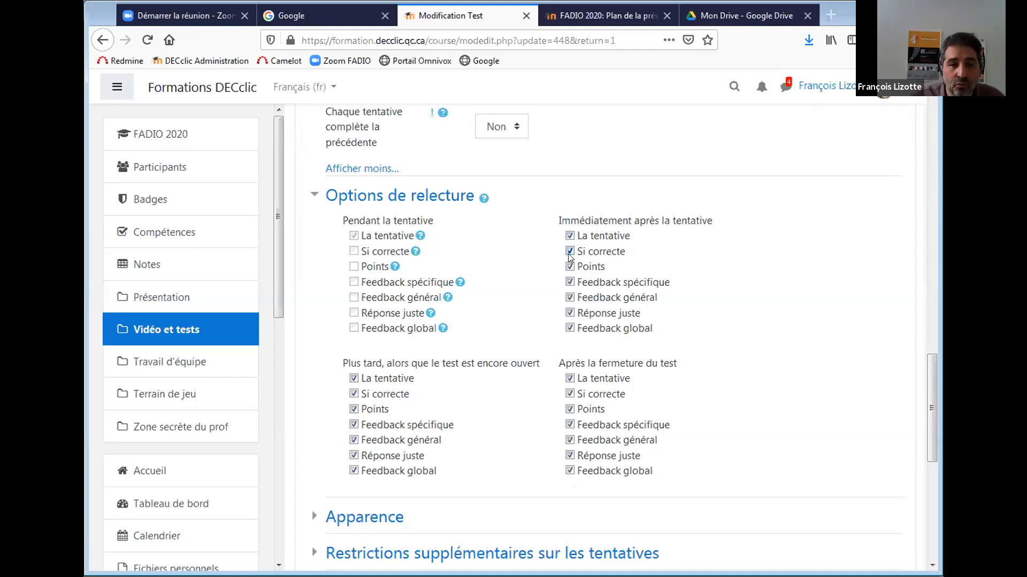
Uncheck La tentative, Points and Feedback global right after the attempt and while the test is open.
{"action": "left_click", "coordinate": [570, 235]}
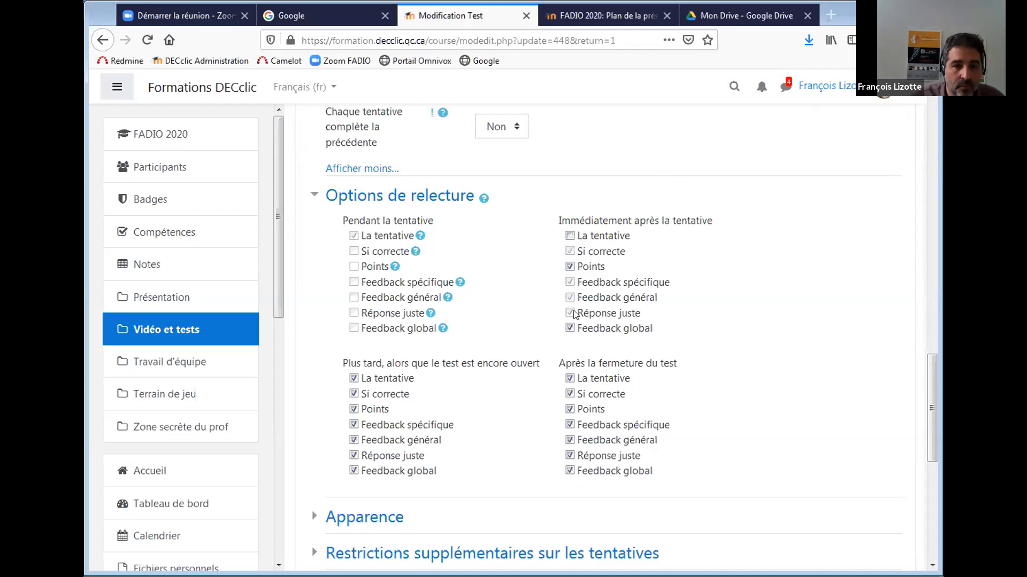
{"action": "left_click", "coordinate": [569, 327]}
{"action": "left_click", "coordinate": [570, 267]}
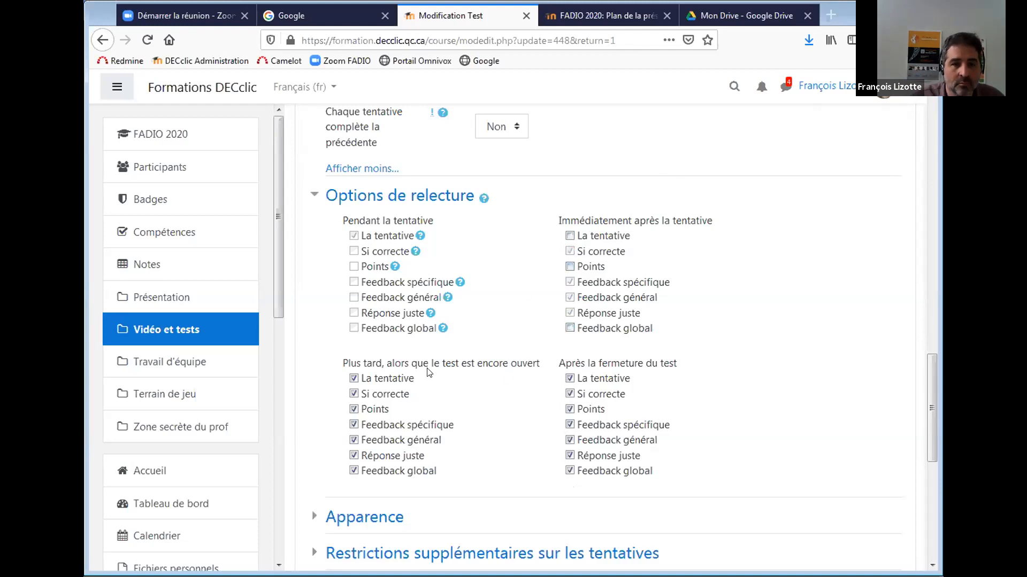
{"action": "left_click", "coordinate": [354, 379]}
{"action": "left_click", "coordinate": [353, 409]}
{"action": "left_click", "coordinate": [354, 471]}
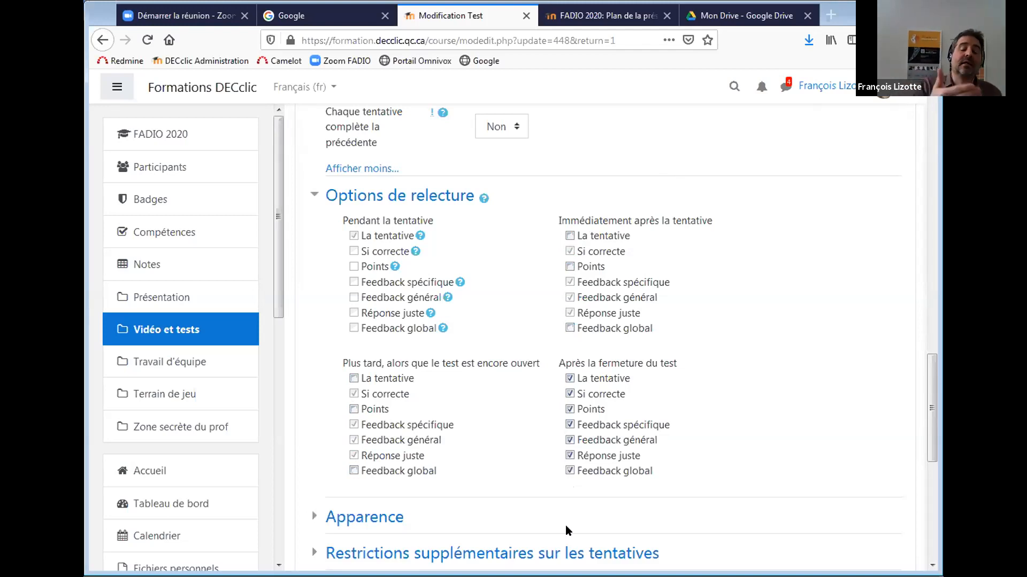
Expand Apparence, keep Décimales dans les notes at 2, and reveal the remaining appearance options.
{"action": "left_click_drag", "start_coordinate": [931, 375], "coordinate": [926, 400]}
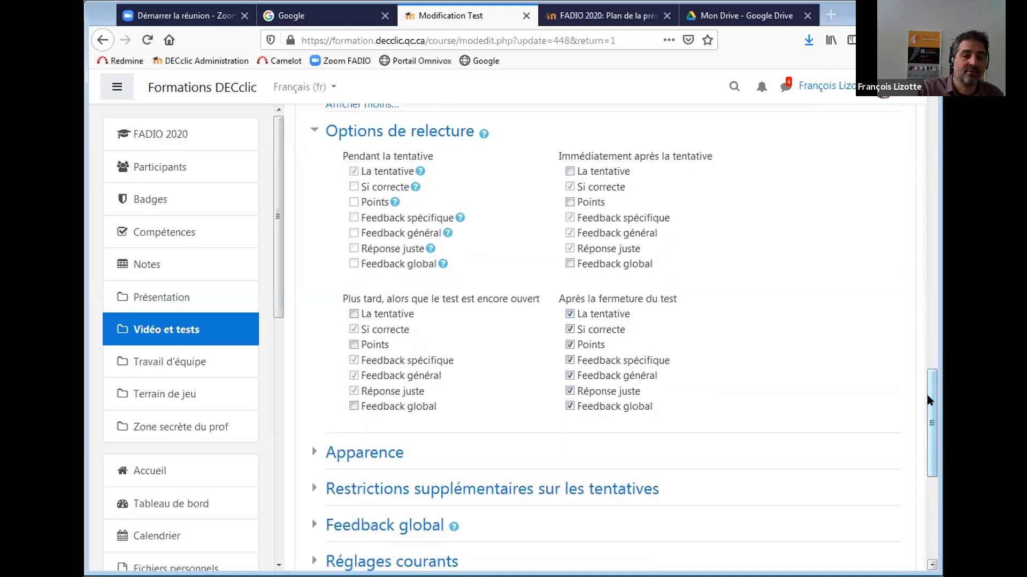
{"action": "scroll", "coordinate": [803, 399], "scroll_direction": "down", "scroll_amount": 2}
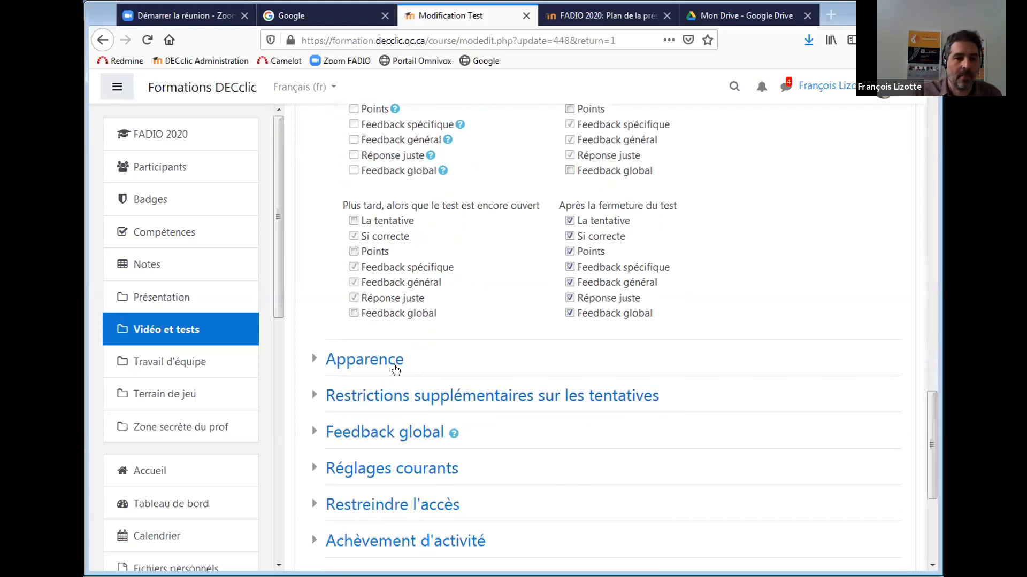
{"action": "left_click", "coordinate": [342, 361]}
{"action": "left_click_drag", "start_coordinate": [930, 411], "coordinate": [931, 454]}
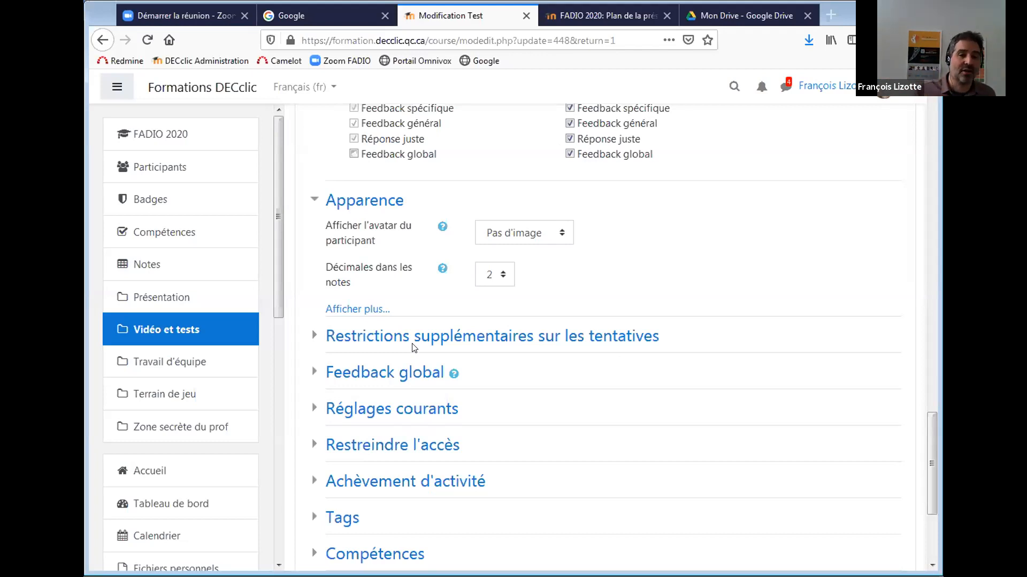
{"action": "left_click_drag", "start_coordinate": [929, 433], "coordinate": [930, 442]}
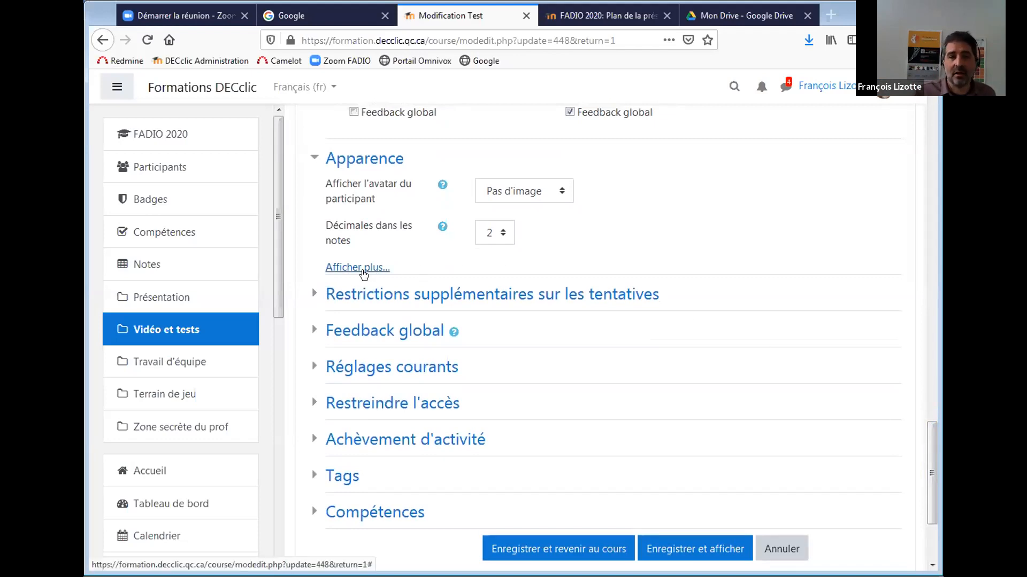
{"action": "left_click", "coordinate": [502, 234]}
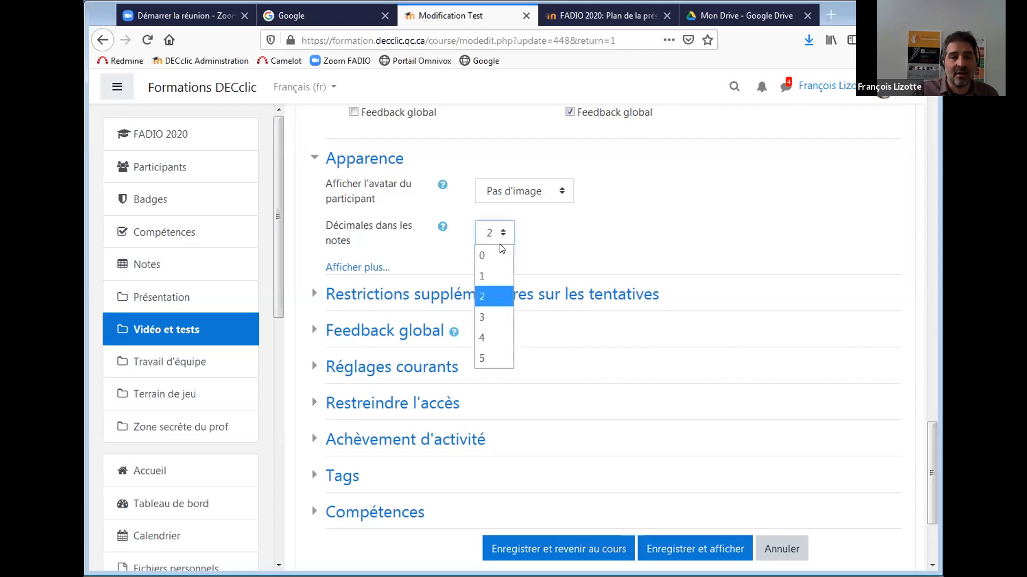
{"action": "left_click", "coordinate": [494, 292]}
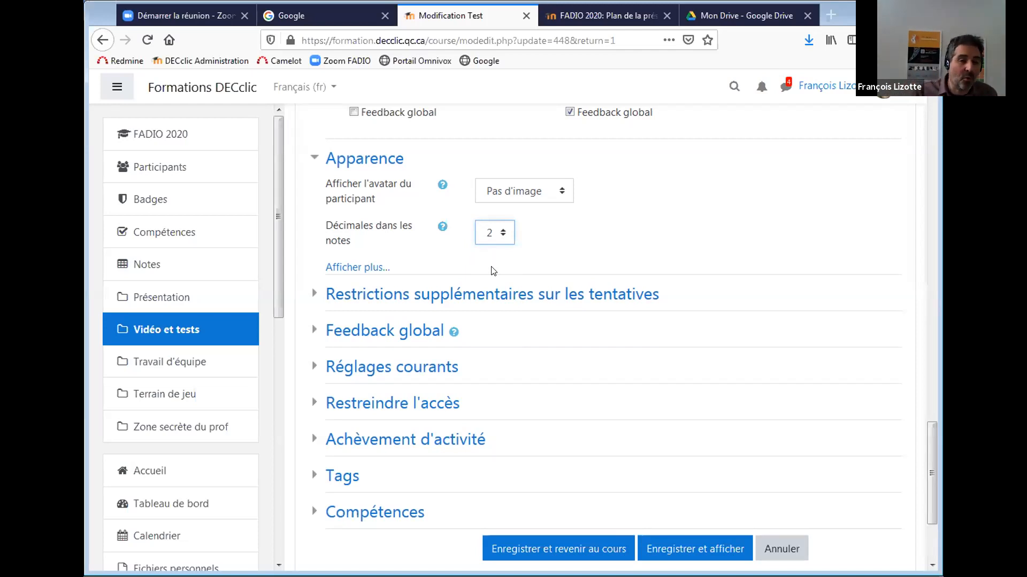
{"action": "left_click", "coordinate": [357, 267]}
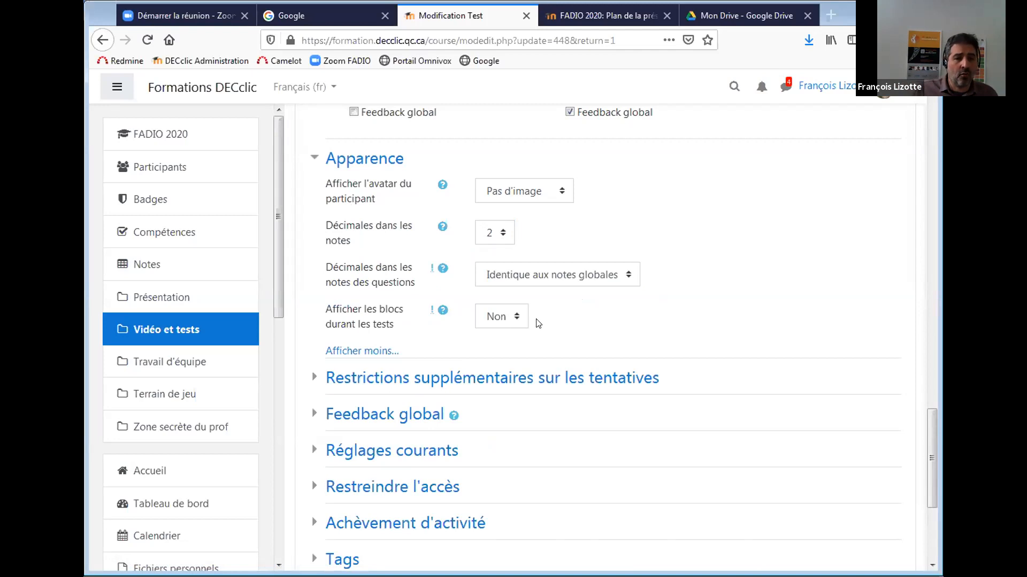
Expand the extra attempt restrictions, enter then delete an access key, and show more restriction options.
{"action": "scroll", "coordinate": [931, 437], "scroll_direction": "down", "scroll_amount": 5}
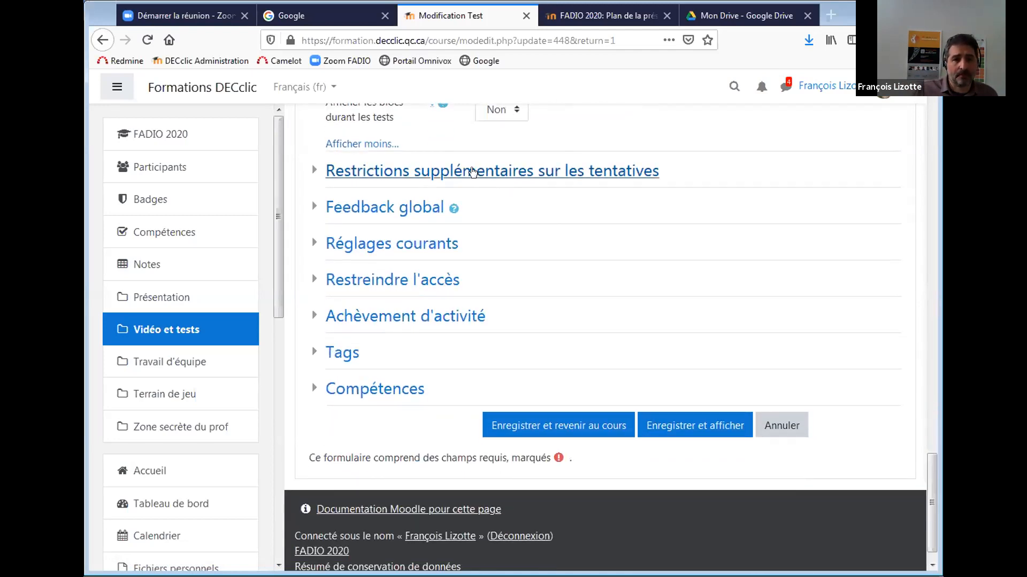
{"action": "left_click", "coordinate": [471, 171]}
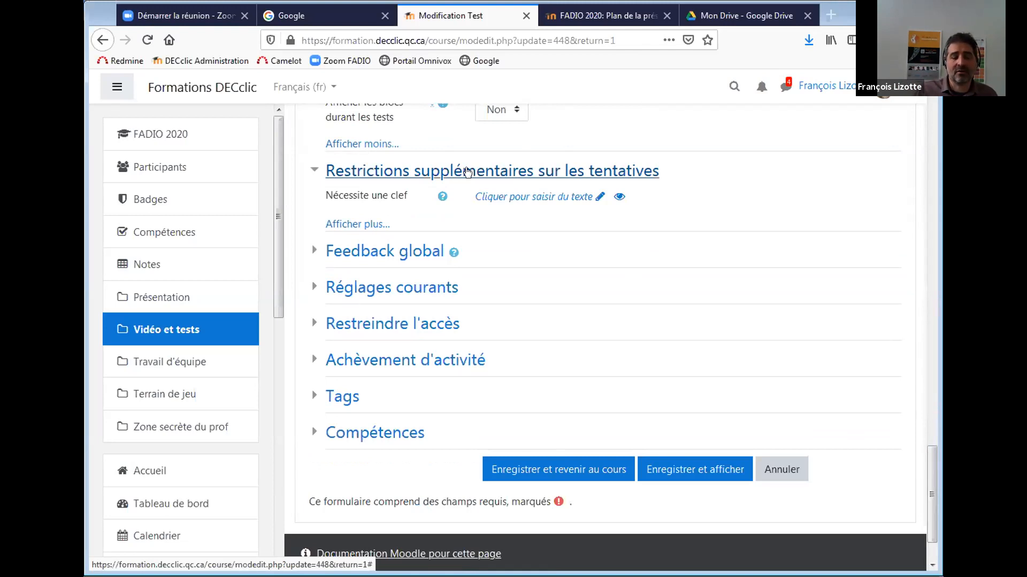
{"action": "left_click", "coordinate": [565, 197]}
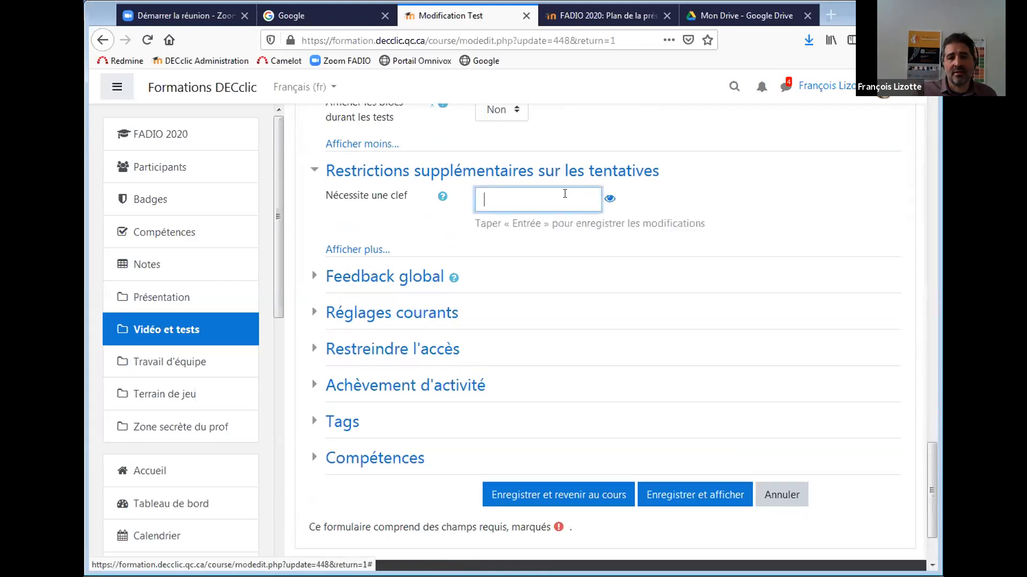
{"action": "type", "text": "●●●●●●●●●"}
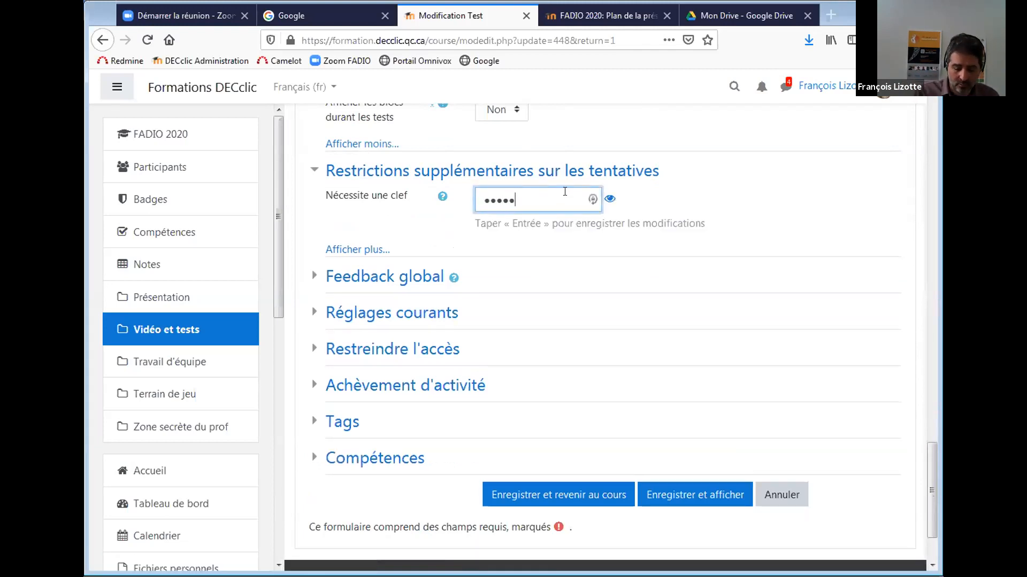
{"action": "type", "text": "●"}
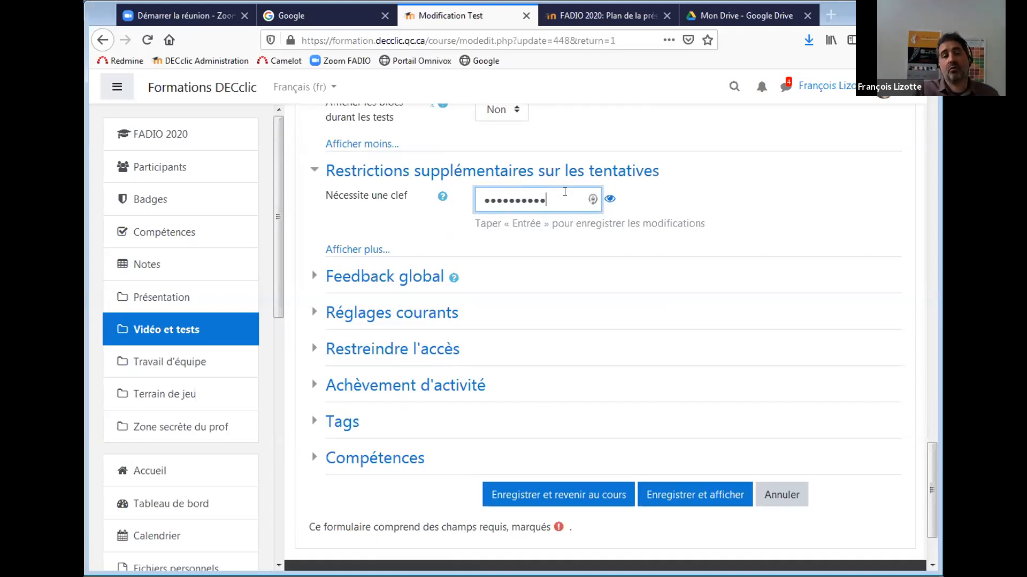
{"action": "double_click", "coordinate": [564, 192]}
{"action": "key", "text": "BackSpace"}
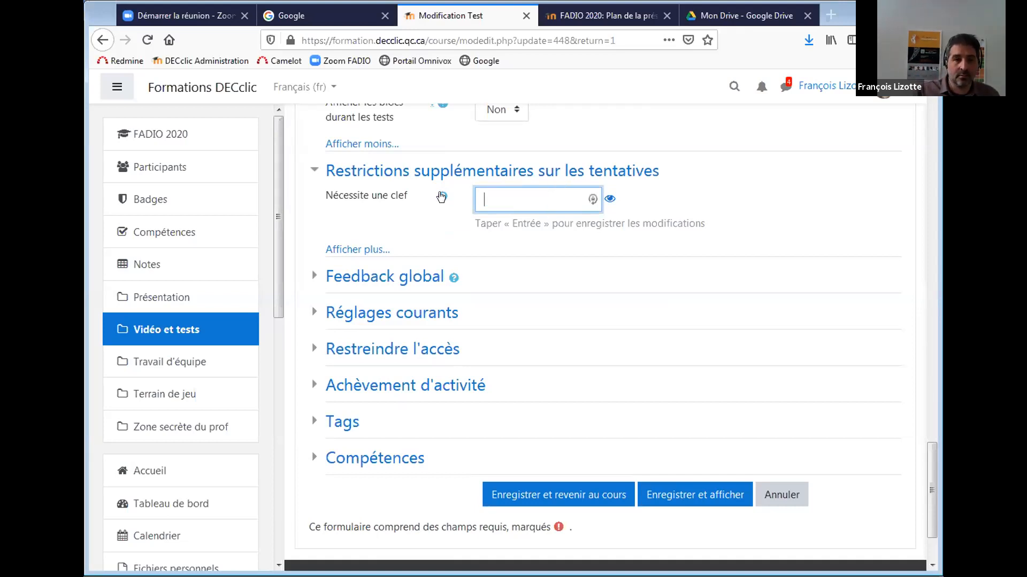
{"action": "key", "text": "Return"}
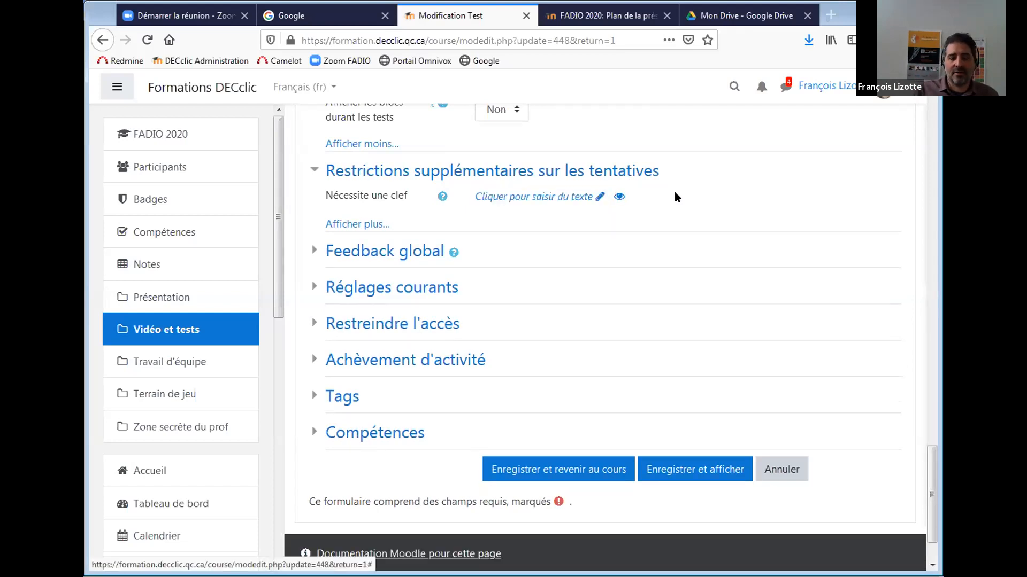
{"action": "left_click", "coordinate": [357, 223]}
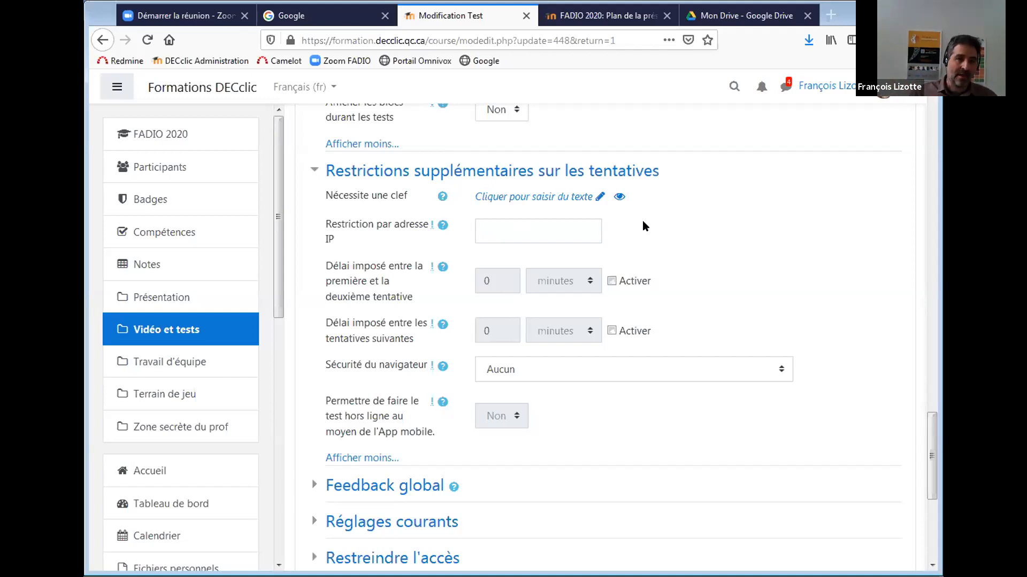
Enable the first-to-second attempt delay and set it to 30 minutes.
{"action": "left_click", "coordinate": [523, 228]}
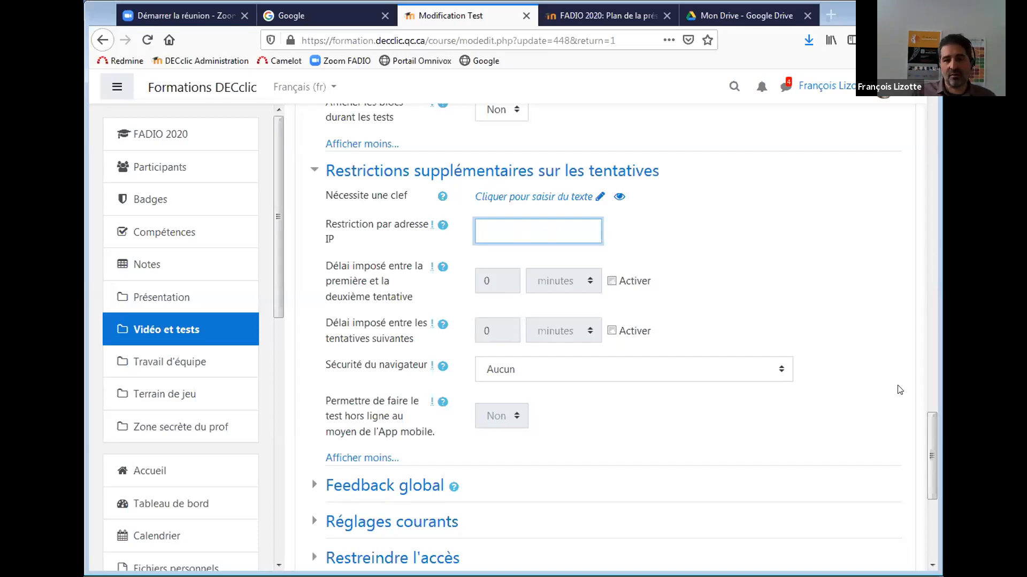
{"action": "scroll", "coordinate": [321, 273], "scroll_direction": "down", "scroll_amount": 3}
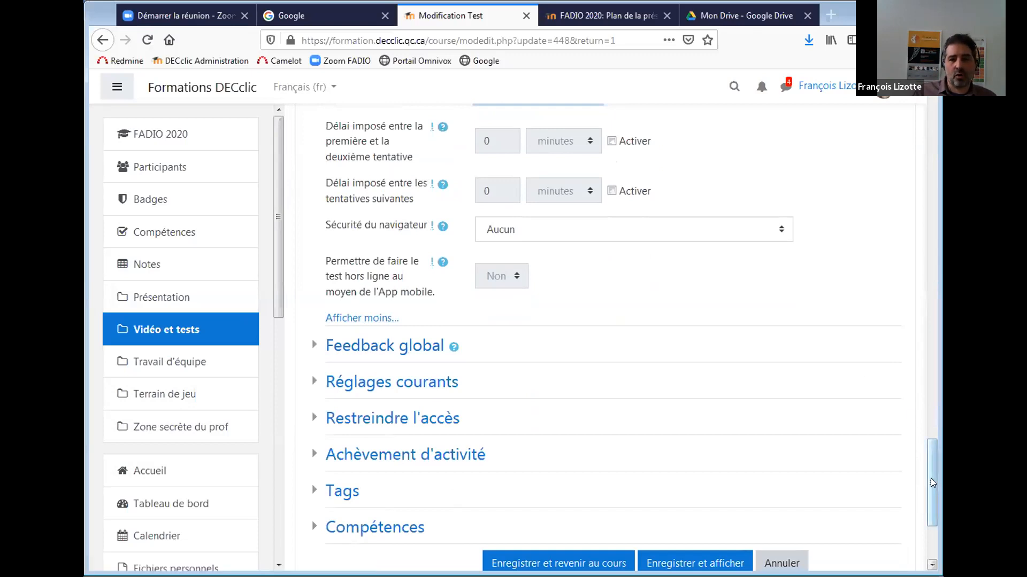
{"action": "scroll", "coordinate": [924, 446], "scroll_direction": "up", "scroll_amount": 2}
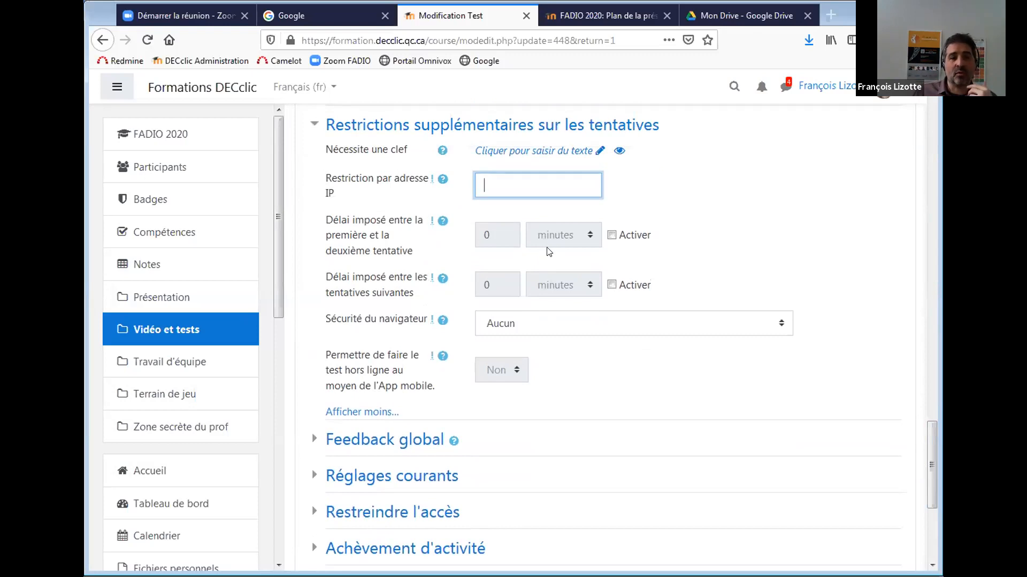
{"action": "left_click", "coordinate": [611, 235]}
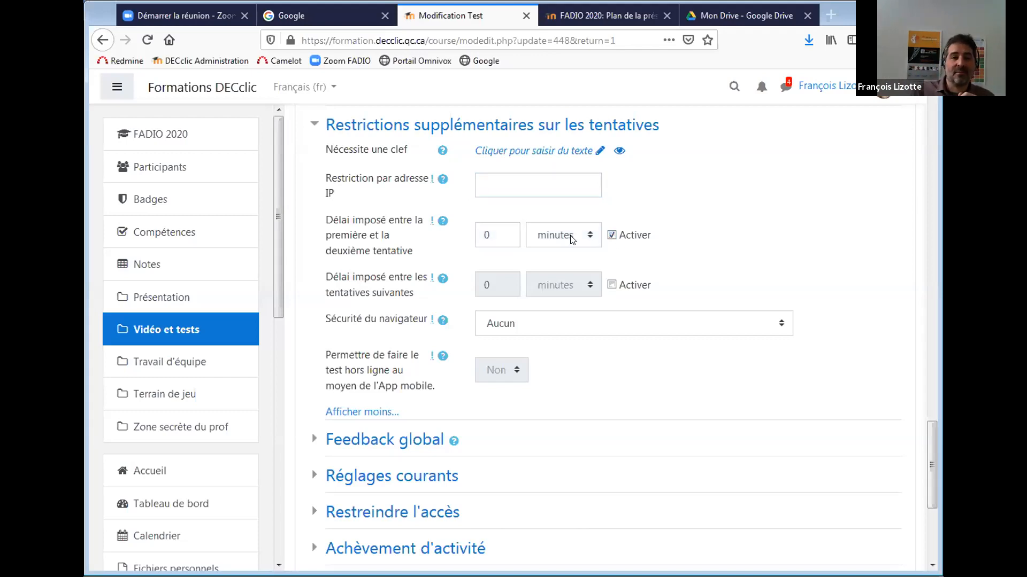
{"action": "left_click_drag", "start_coordinate": [500, 232], "coordinate": [475, 230]}
{"action": "type", "text": "30"}
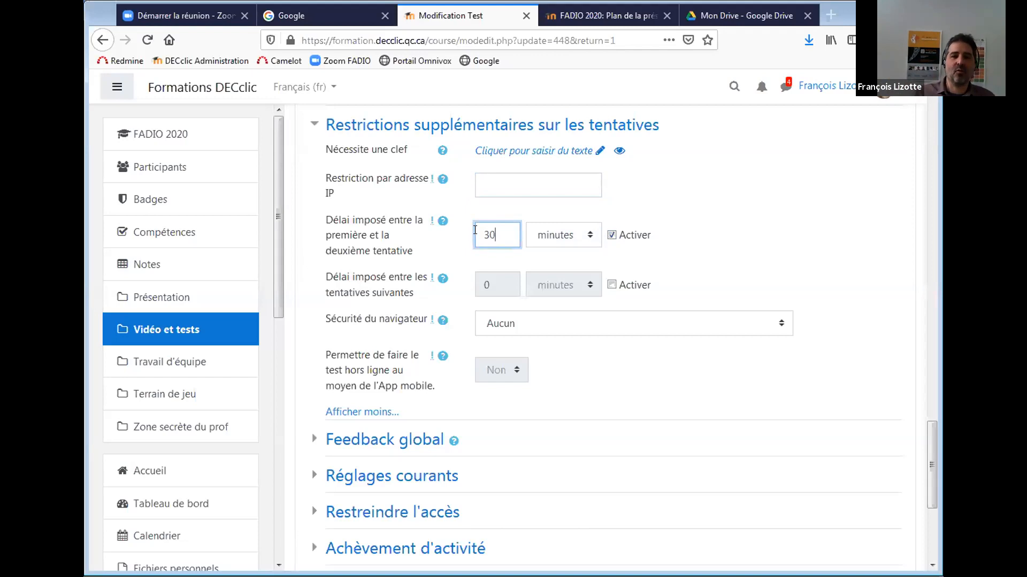
Clear the 30-minute value and switch the first-to-second attempt delay back off.
{"action": "left_click", "coordinate": [611, 235]}
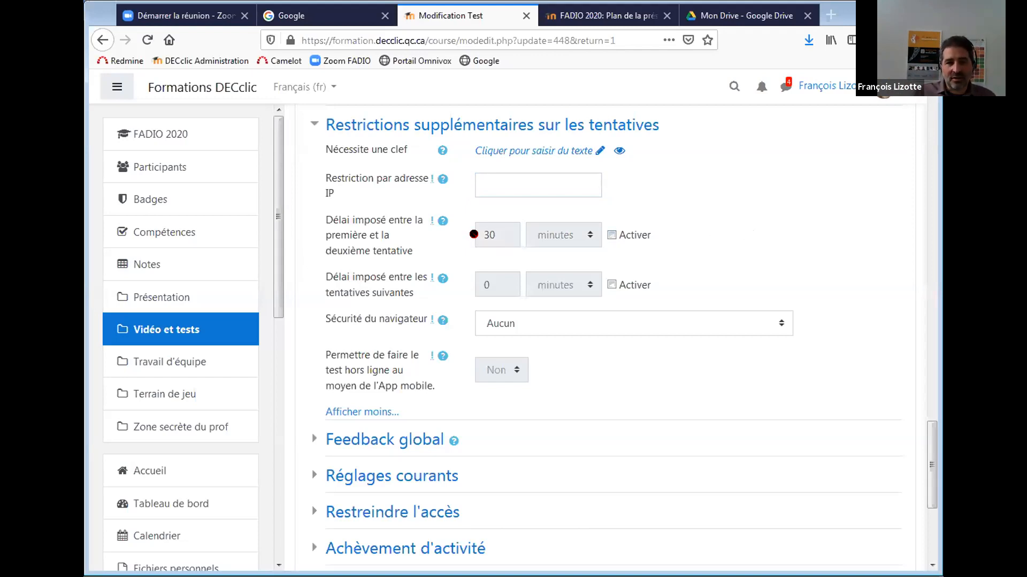
{"action": "left_click", "coordinate": [612, 234]}
{"action": "double_click", "coordinate": [493, 235]}
{"action": "key", "text": "BackSpace"}
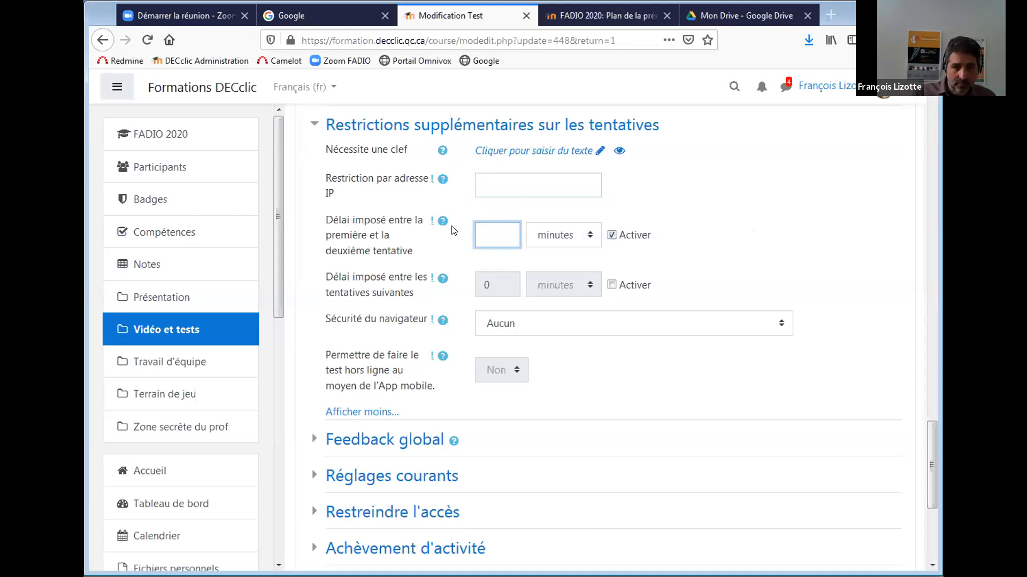
{"action": "left_click", "coordinate": [613, 236]}
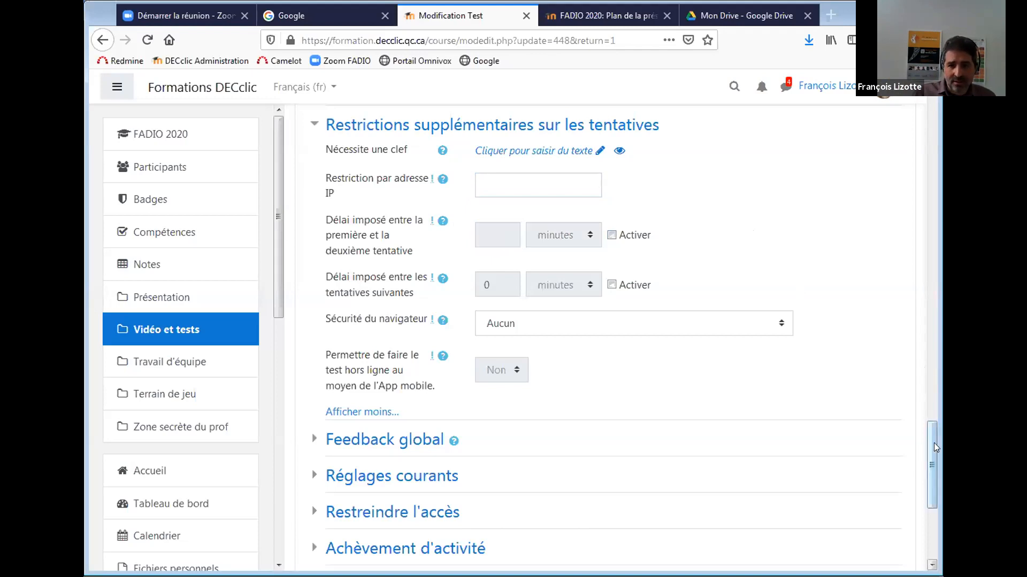
{"action": "scroll", "coordinate": [935, 443], "scroll_direction": "down", "scroll_amount": 1}
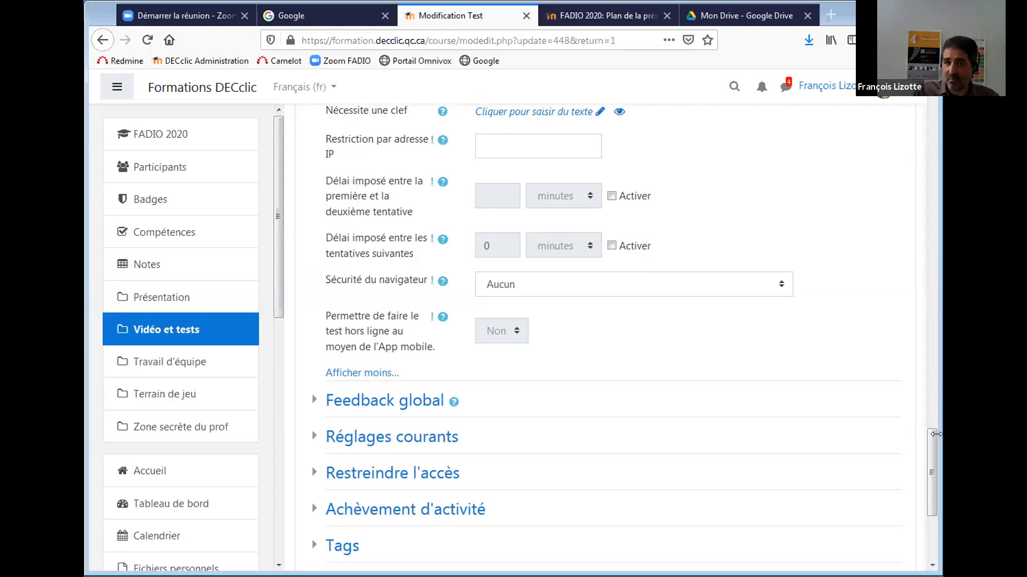
{"action": "mouse_move", "coordinate": [932, 434]}
{"action": "left_mouse_down"}
{"action": "mouse_move", "coordinate": [929, 462]}
{"action": "mouse_move", "coordinate": [928, 453]}
{"action": "left_mouse_up"}
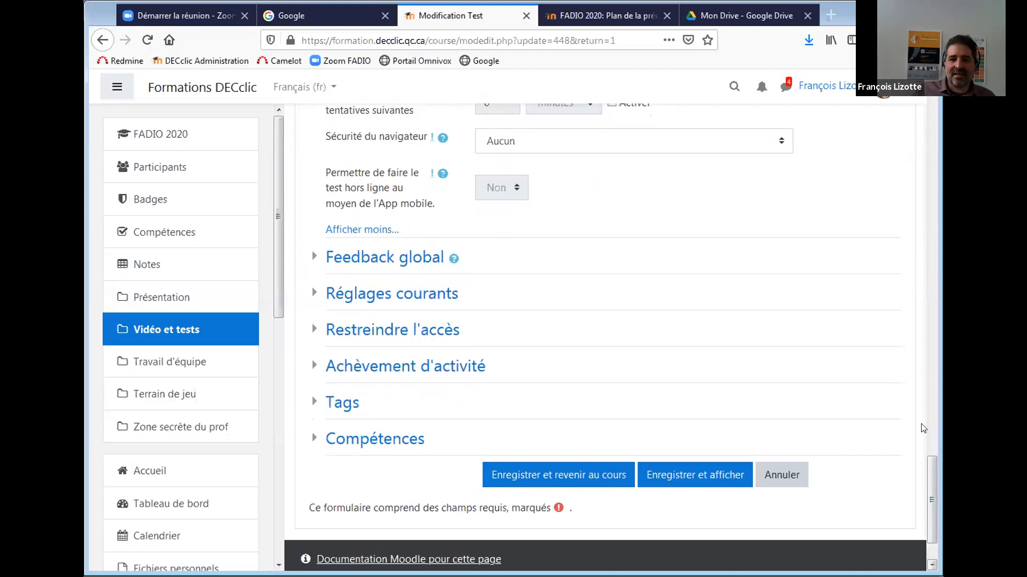
{"action": "mouse_move", "coordinate": [927, 486]}
{"action": "left_mouse_down"}
{"action": "mouse_move", "coordinate": [934, 501]}
{"action": "mouse_move", "coordinate": [933, 486]}
{"action": "left_mouse_up"}
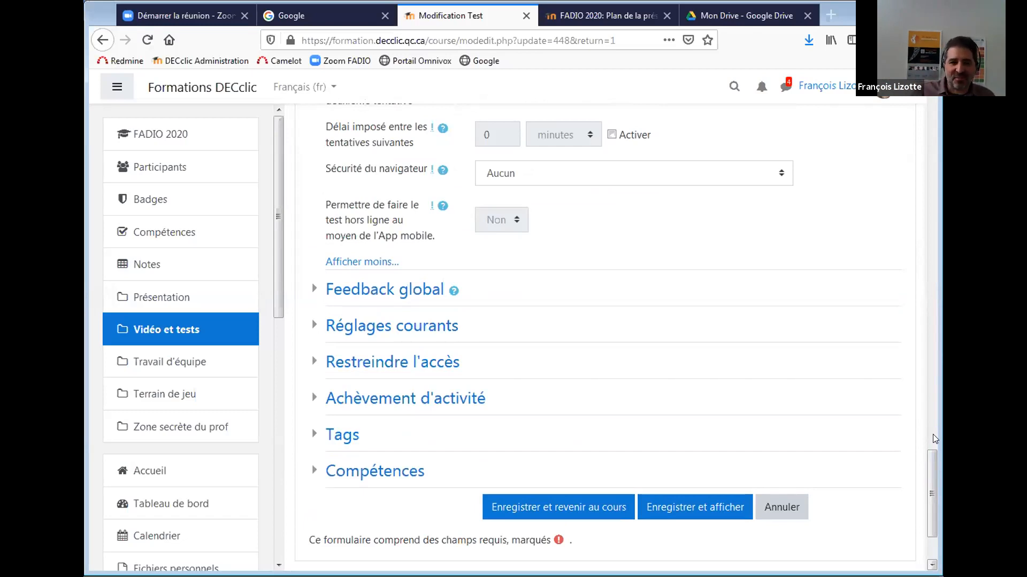
{"action": "mouse_move", "coordinate": [926, 457]}
{"action": "left_mouse_down"}
{"action": "mouse_move", "coordinate": [929, 409]}
{"action": "mouse_move", "coordinate": [924, 449]}
{"action": "left_mouse_up"}
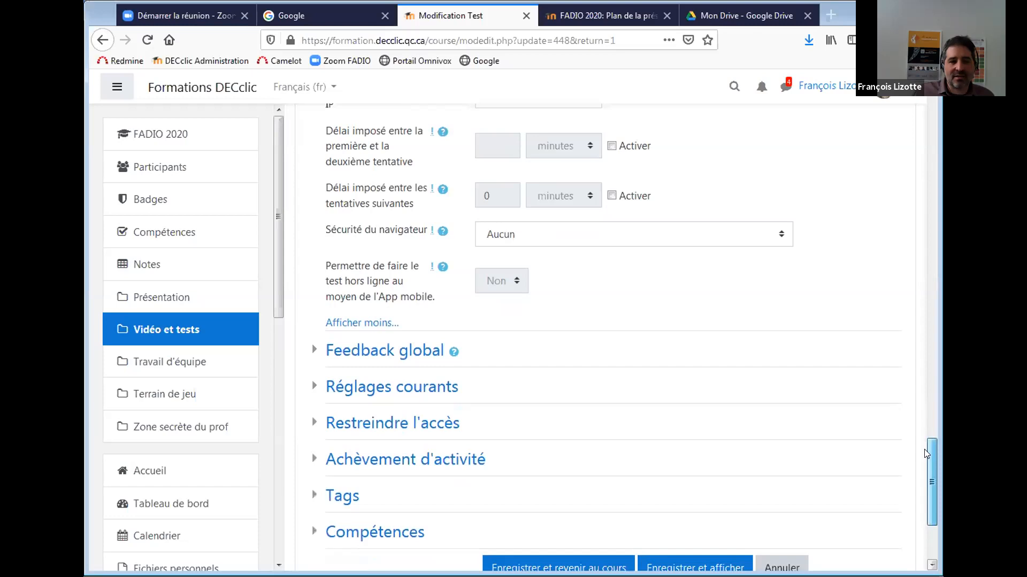
Expand Feedback global, add three feedback fields, and set a 90% boundary with 'Excellent !'.
{"action": "left_click", "coordinate": [357, 353]}
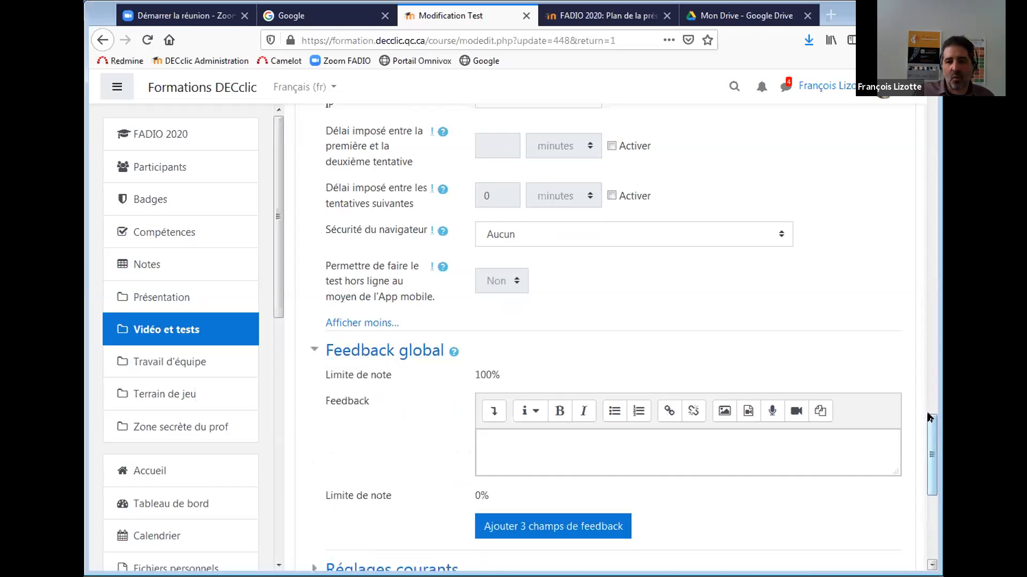
{"action": "left_click_drag", "start_coordinate": [929, 417], "coordinate": [926, 437]}
{"action": "scroll", "coordinate": [926, 437], "scroll_direction": "down", "scroll_amount": 3}
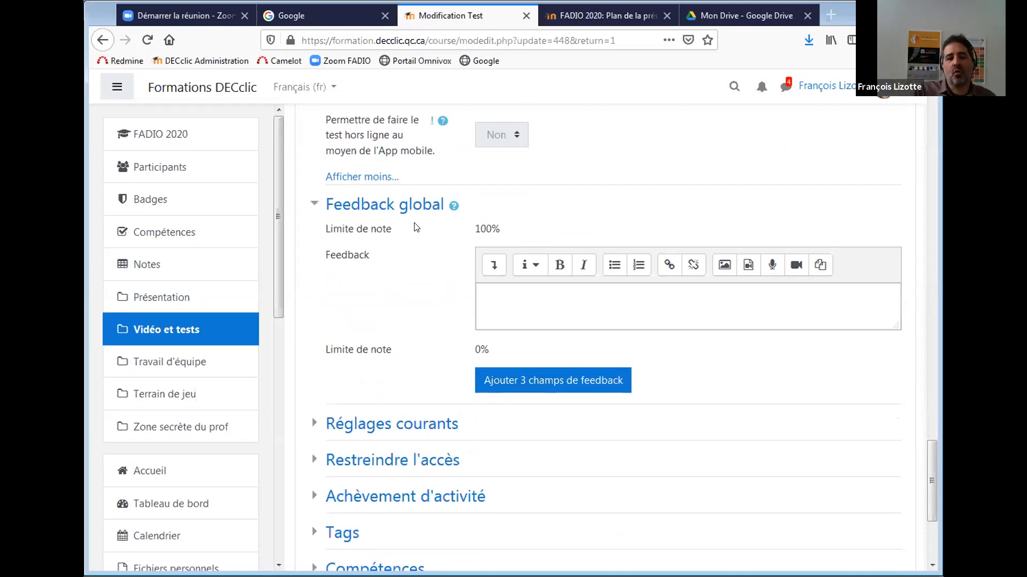
{"action": "left_click", "coordinate": [555, 389]}
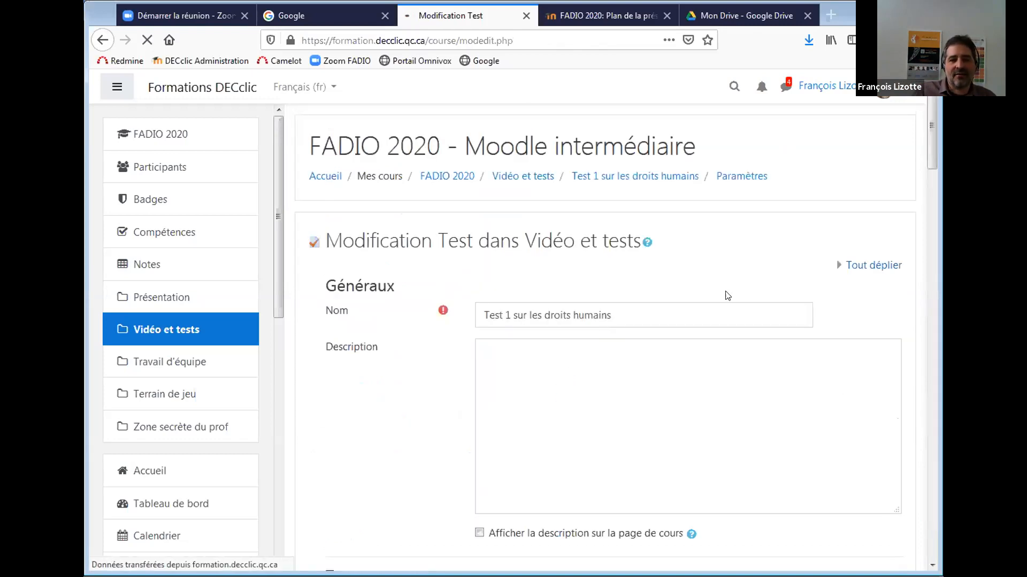
{"action": "left_click_drag", "start_coordinate": [927, 133], "coordinate": [857, 426]}
{"action": "left_click", "coordinate": [528, 300]}
{"action": "left_click", "coordinate": [528, 349]}
{"action": "type", "text": "90"}
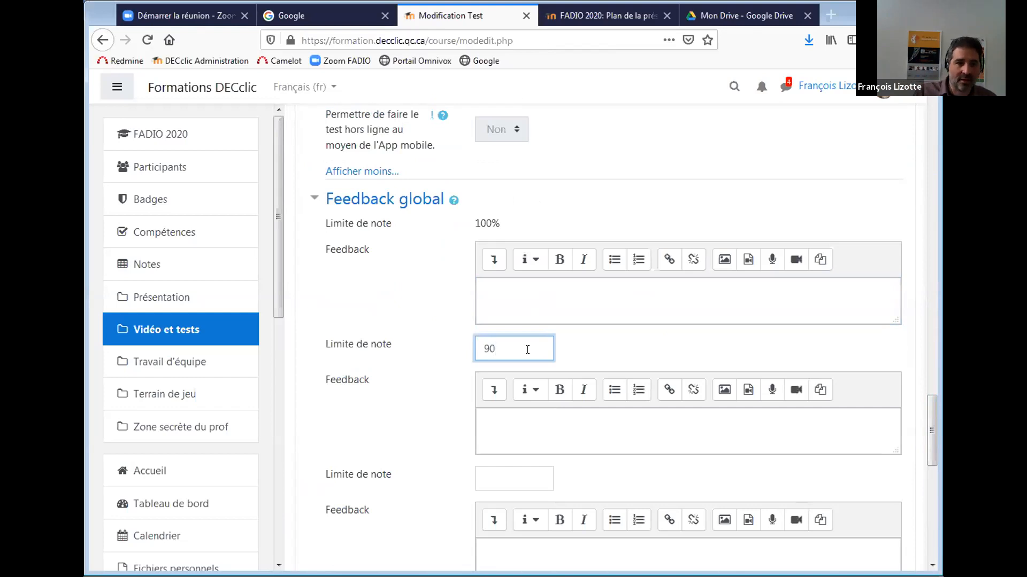
{"action": "type", "text": "%"}
{"action": "left_click", "coordinate": [503, 292]}
{"action": "type", "text": "E"}
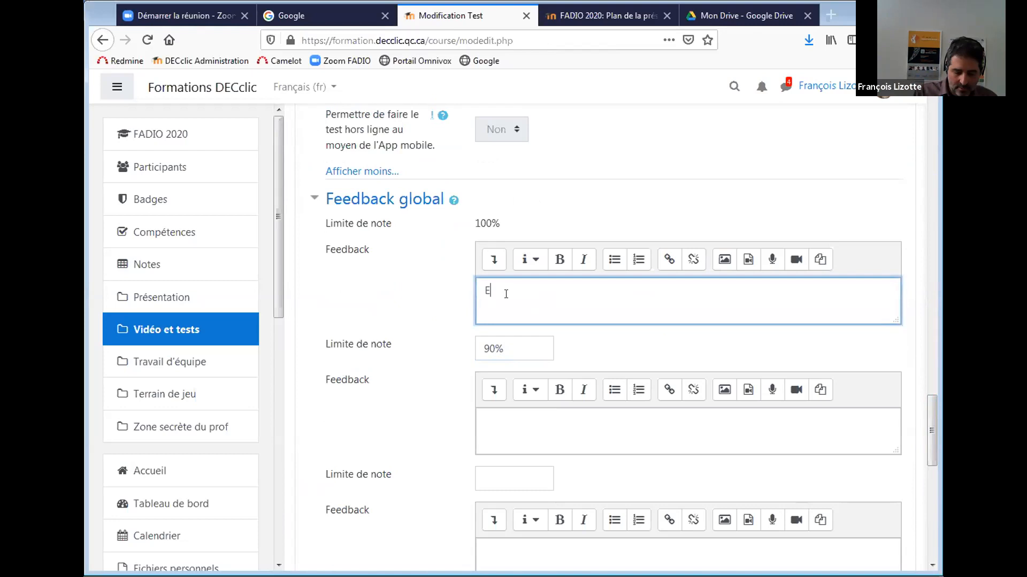
{"action": "type", "text": "xcellent !"}
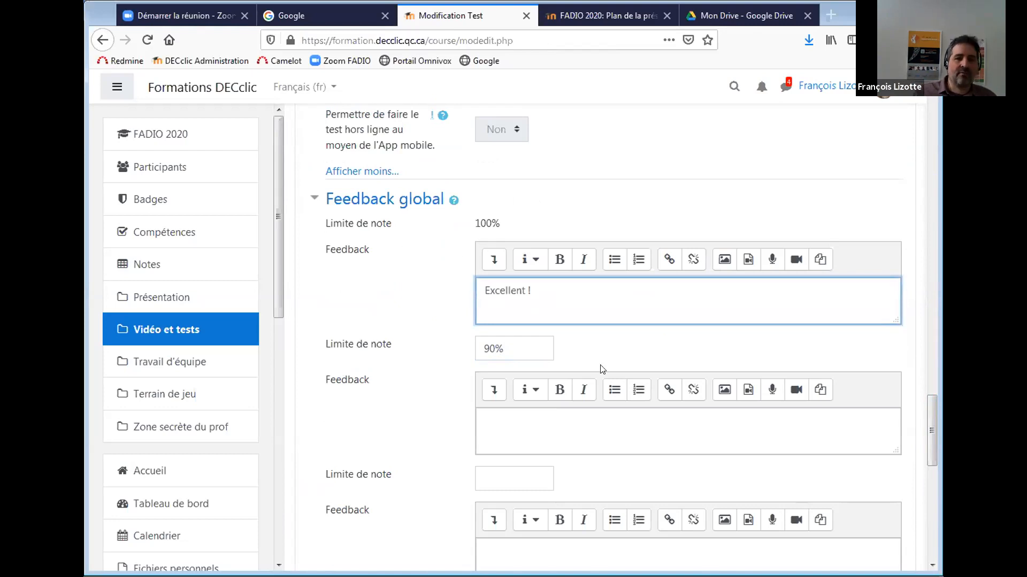
Add an 80% grade boundary with feedback 'Biebn' for the 90–80% band.
{"action": "left_click", "coordinate": [496, 434]}
{"action": "left_click", "coordinate": [501, 481]}
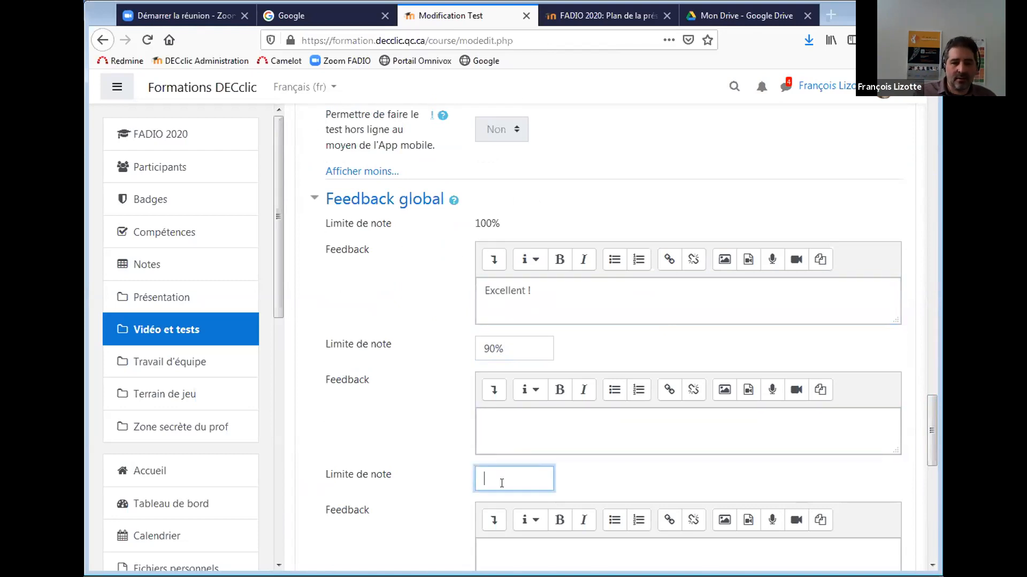
{"action": "type", "text": "80"}
{"action": "left_click_drag", "start_coordinate": [502, 483], "coordinate": [423, 456]}
{"action": "left_click", "coordinate": [520, 478]}
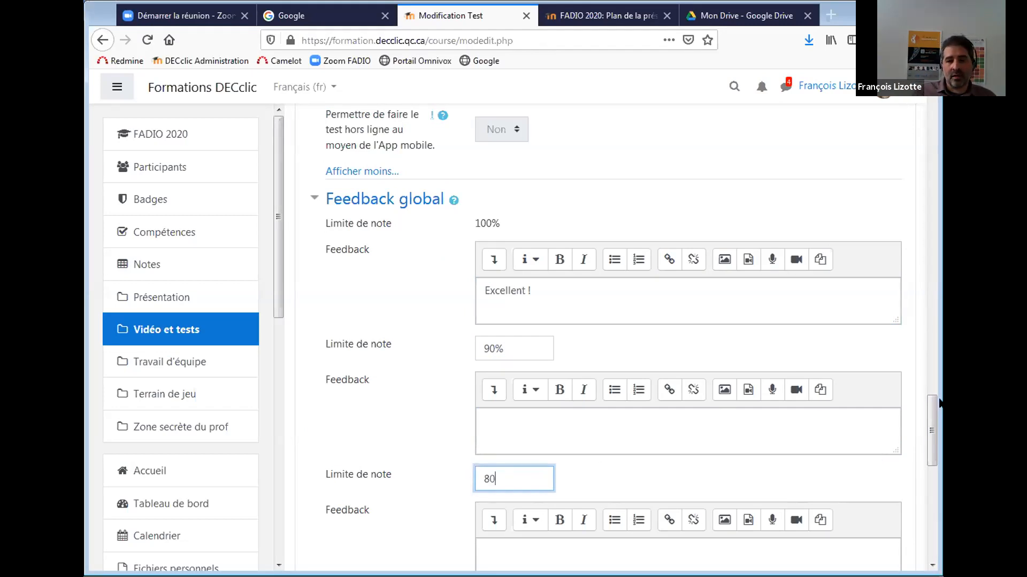
{"action": "scroll", "coordinate": [933, 422], "scroll_direction": "down", "scroll_amount": 3}
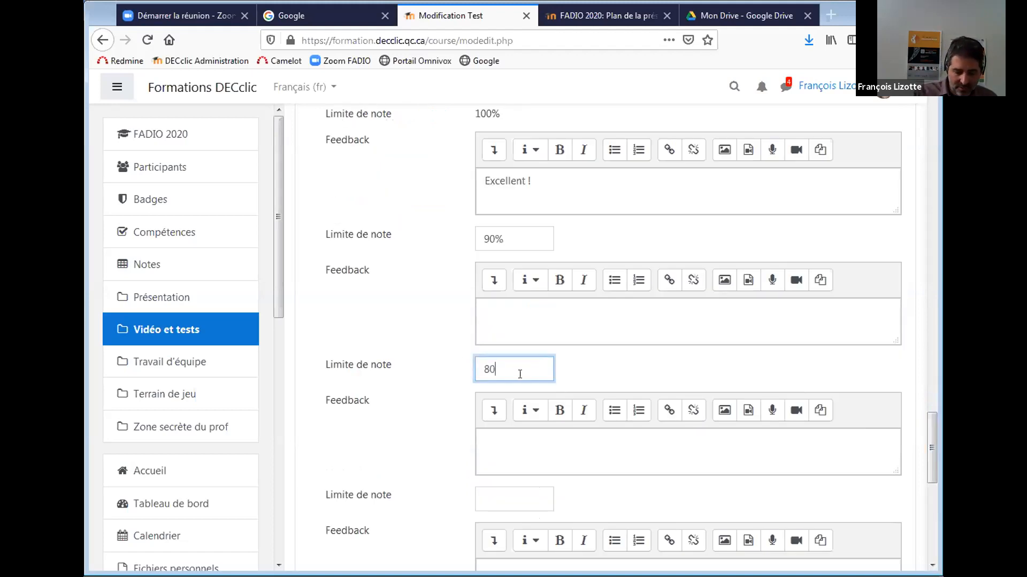
{"action": "type", "text": "%"}
{"action": "left_click", "coordinate": [510, 315]}
{"action": "type", "text": "Biebn"}
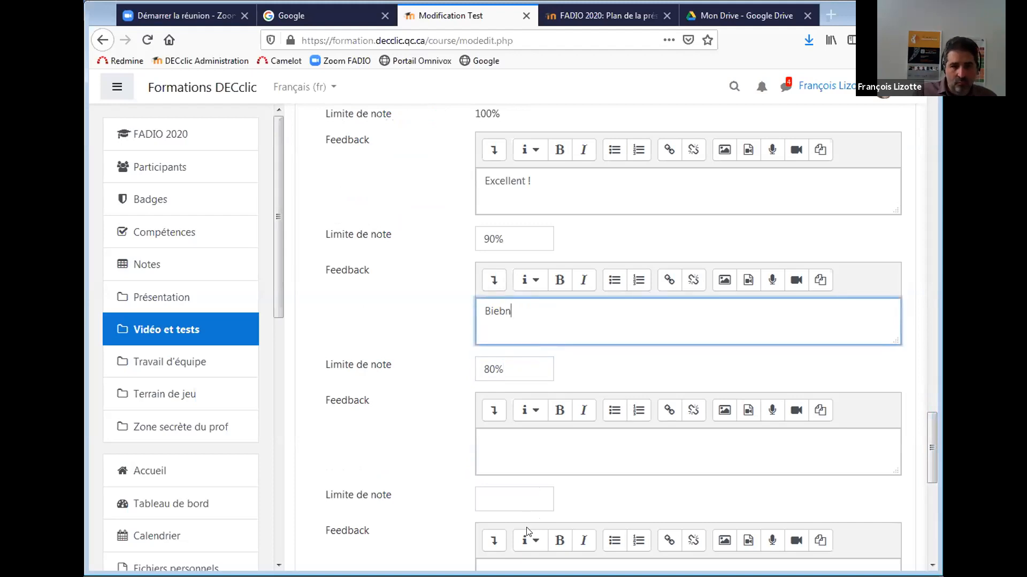
Set a 60% boundary with 'Passable', and 'Retourne étudier' for grades below 60%.
{"action": "left_click", "coordinate": [518, 499]}
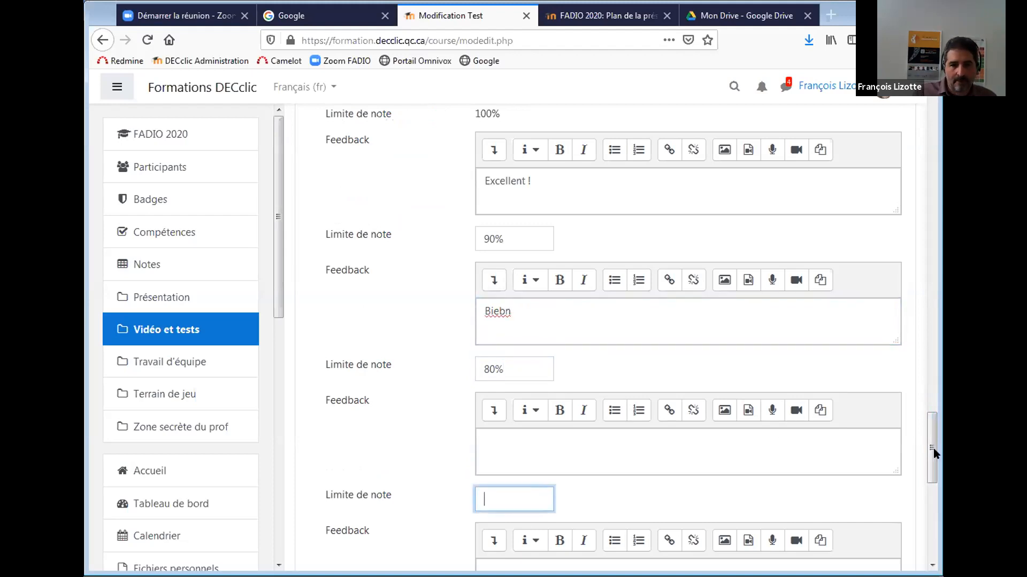
{"action": "scroll", "coordinate": [932, 448], "scroll_direction": "down", "scroll_amount": 5}
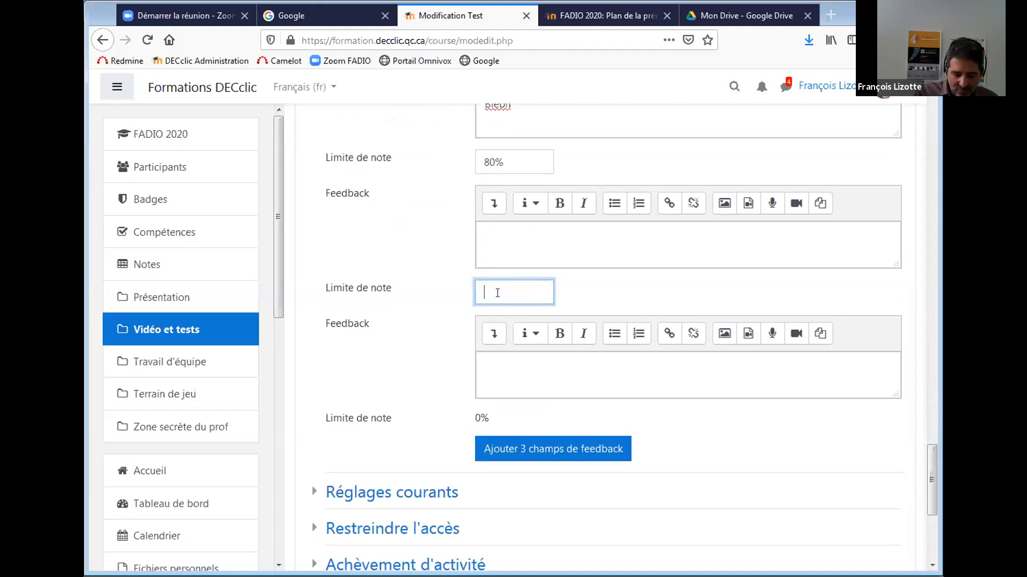
{"action": "type", "text": "60%"}
{"action": "left_click", "coordinate": [518, 236]}
{"action": "type", "text": "Pas"}
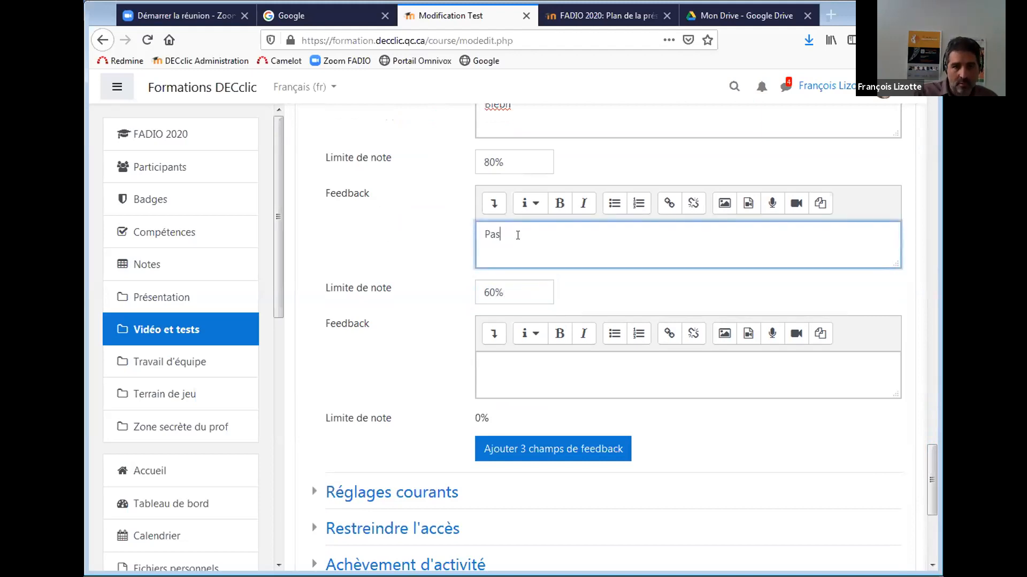
{"action": "type", "text": "sable"}
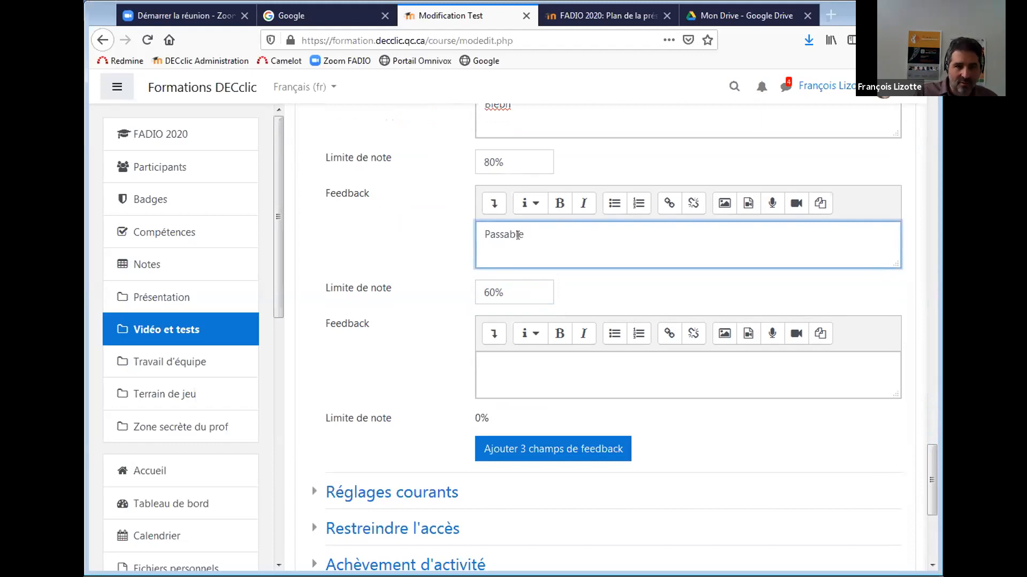
{"action": "left_click", "coordinate": [490, 361]}
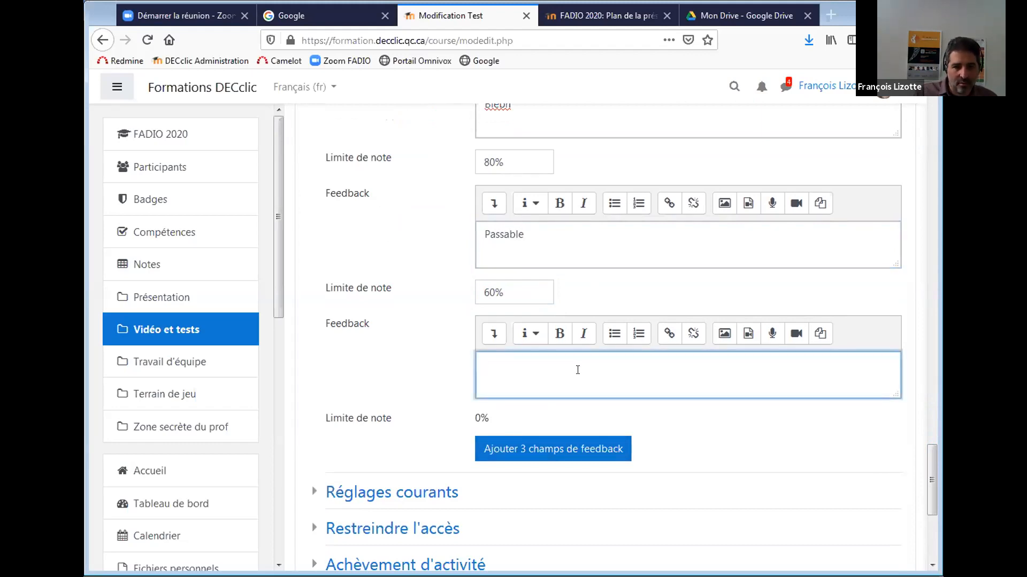
{"action": "type", "text": "Retourne étudier"}
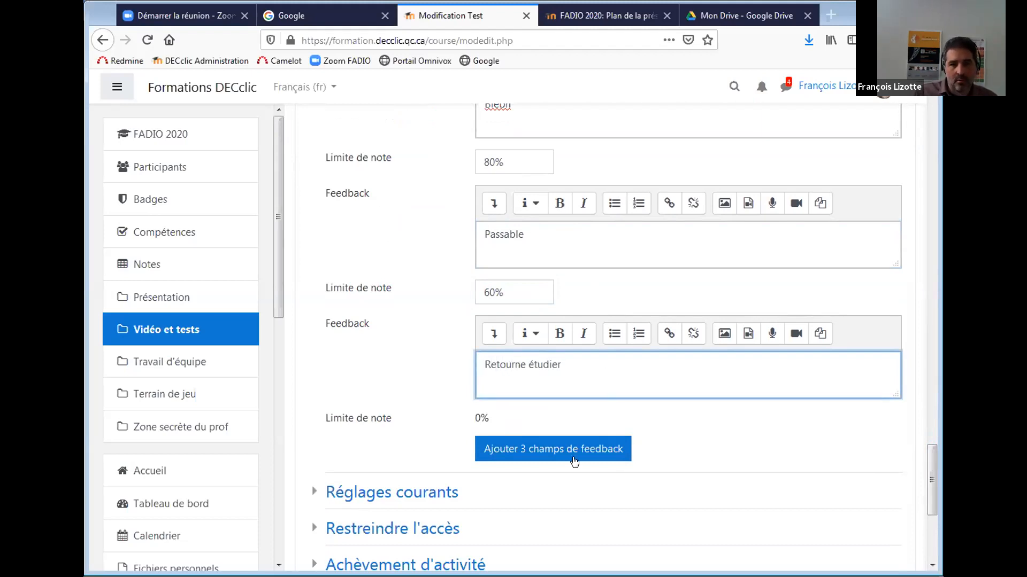
Briefly expand and collapse the common module settings, then scroll down to the save buttons.
{"action": "left_click_drag", "start_coordinate": [931, 471], "coordinate": [919, 497]}
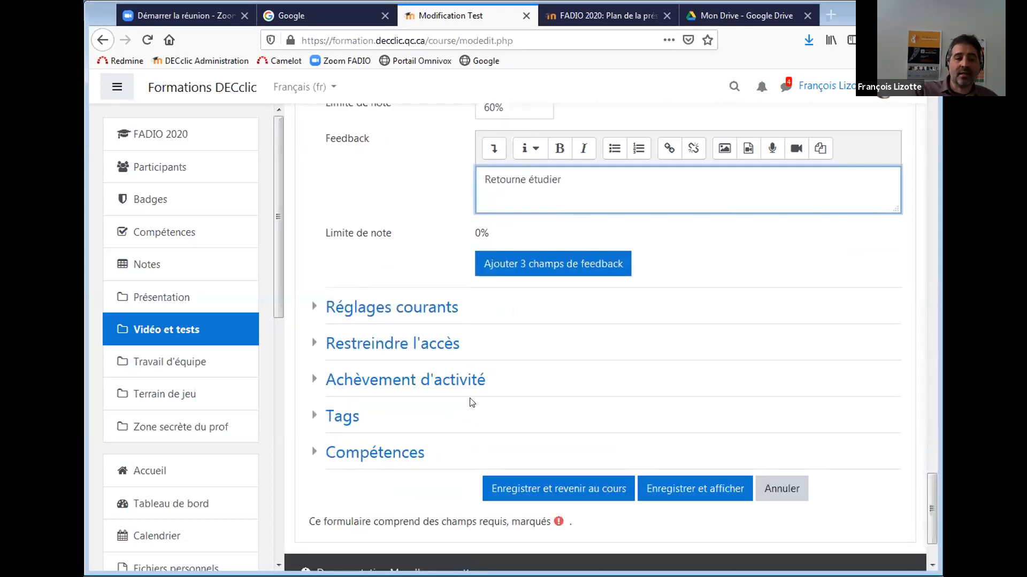
{"action": "left_click", "coordinate": [368, 306]}
{"action": "left_click", "coordinate": [369, 306]}
{"action": "left_click_drag", "start_coordinate": [931, 475], "coordinate": [931, 483]}
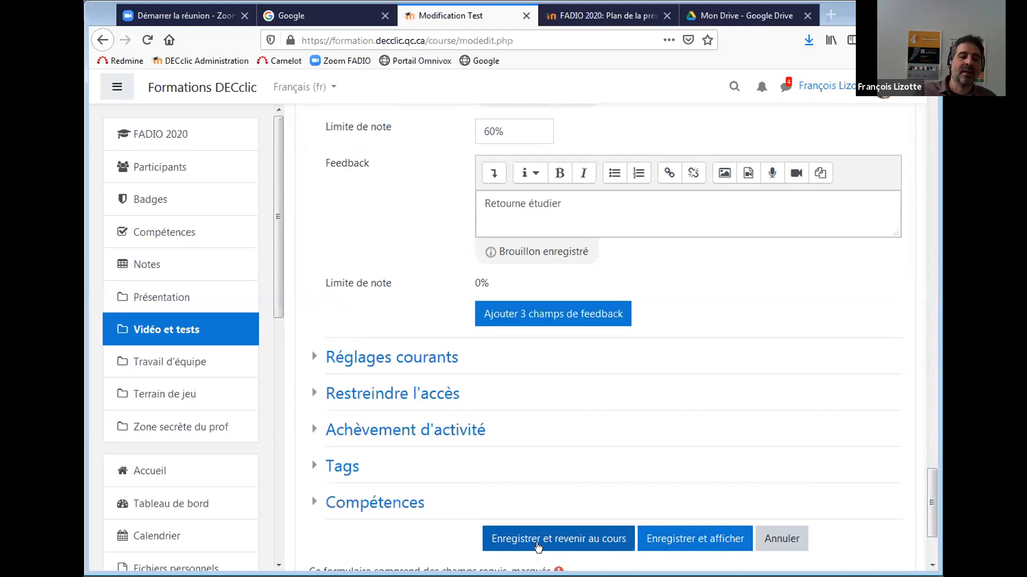
{"action": "scroll", "coordinate": [663, 537], "scroll_direction": "down", "scroll_amount": 2}
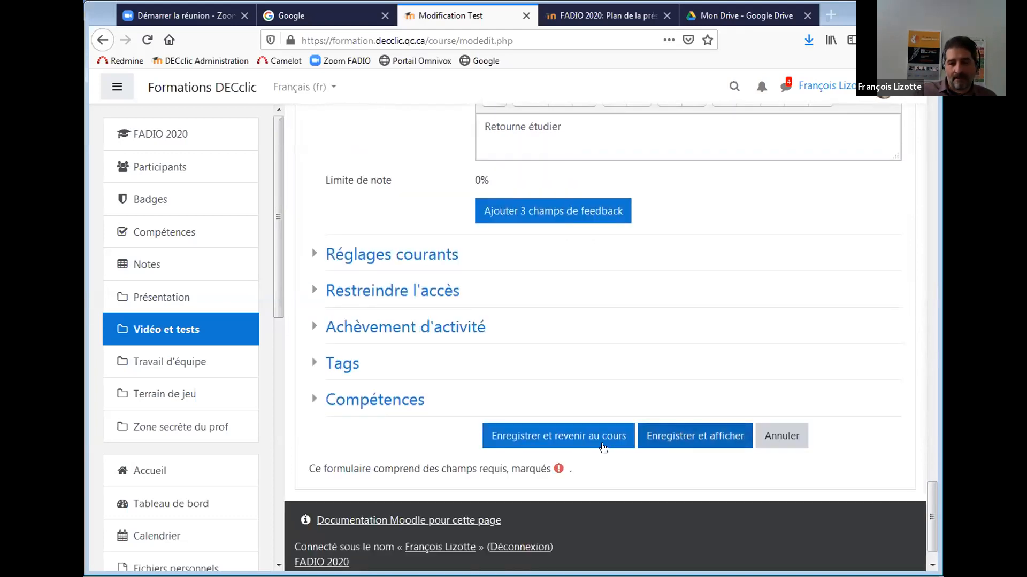
Save the quiz settings, open the attempts report, and scroll to the table of five attempts averaging 7,00/10.
{"action": "left_click", "coordinate": [658, 437]}
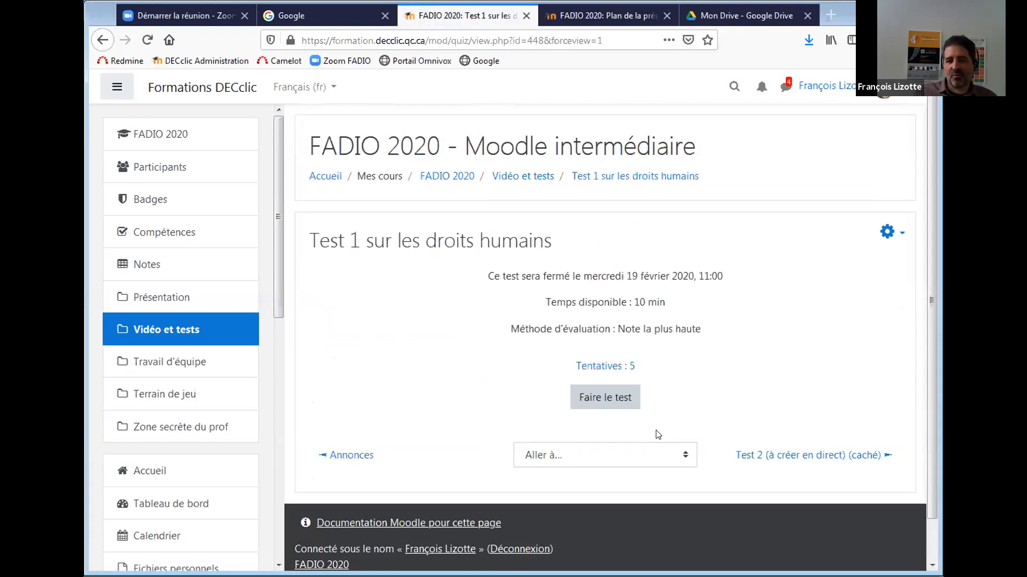
{"action": "left_click", "coordinate": [598, 369]}
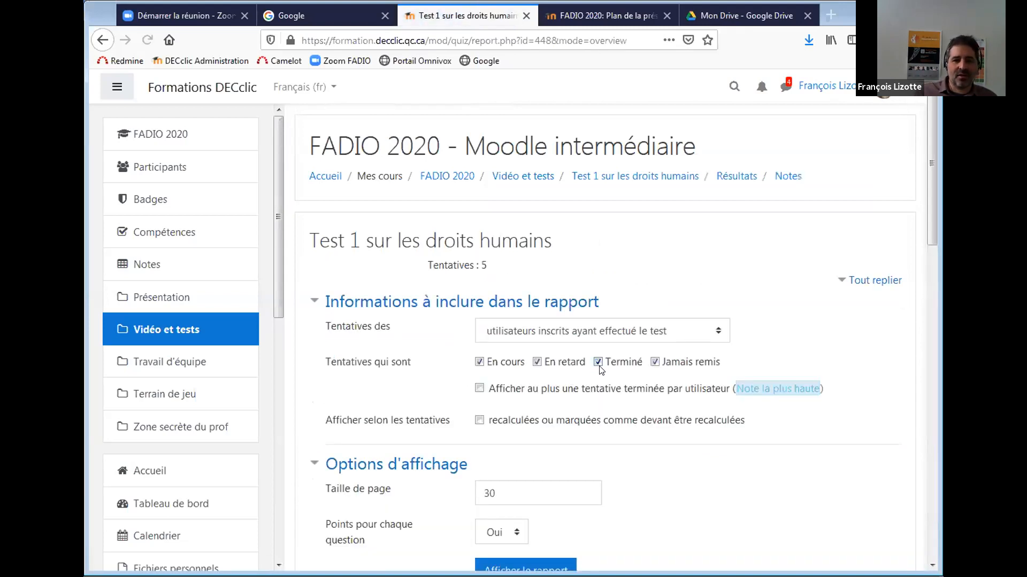
{"action": "left_click_drag", "start_coordinate": [928, 175], "coordinate": [930, 354]}
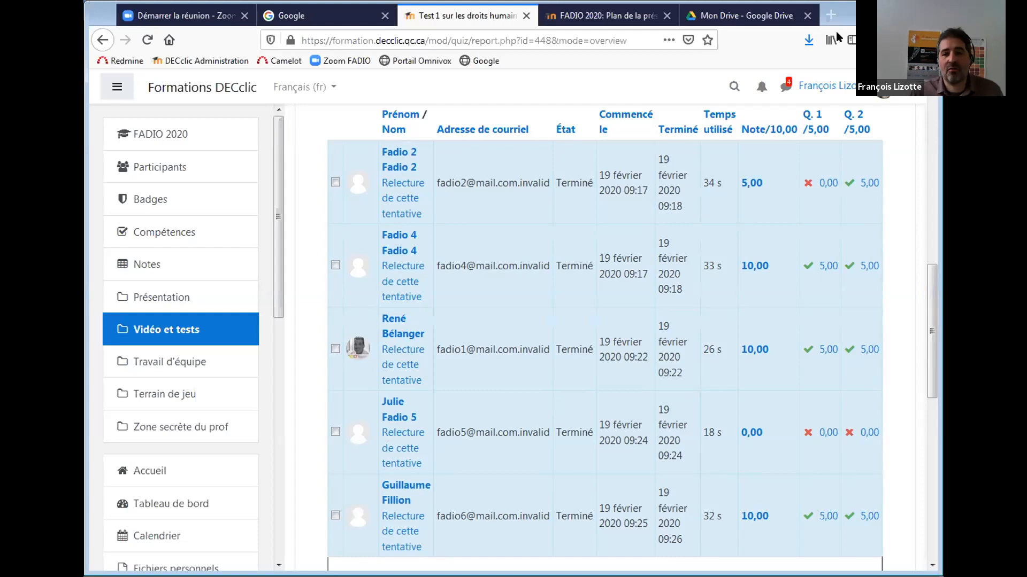
{"action": "scroll", "coordinate": [931, 301], "scroll_direction": "down", "scroll_amount": 2}
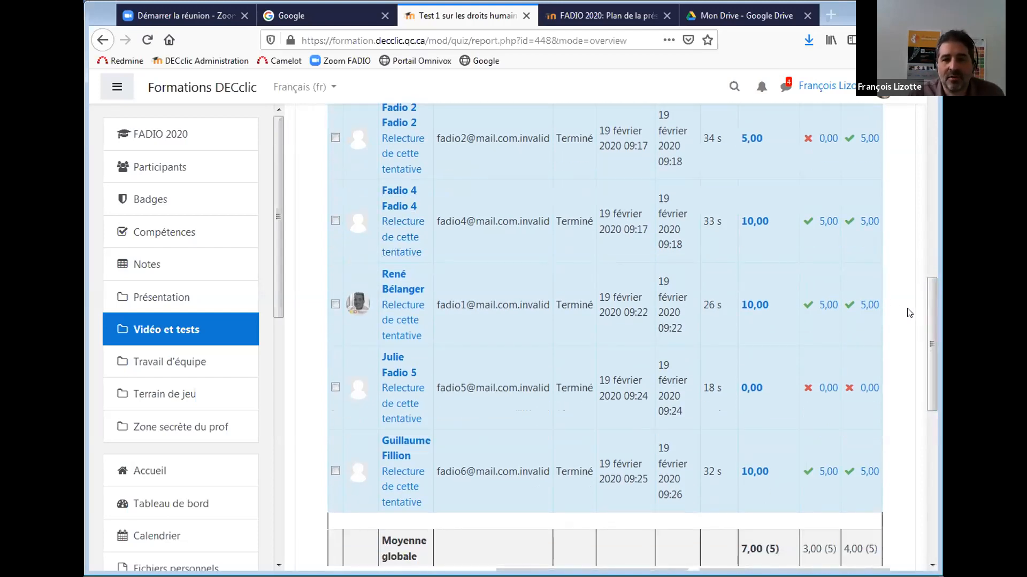
{"action": "mouse_move", "coordinate": [926, 316]}
{"action": "left_mouse_down"}
{"action": "mouse_move", "coordinate": [926, 274]}
{"action": "mouse_move", "coordinate": [931, 297]}
{"action": "left_mouse_up"}
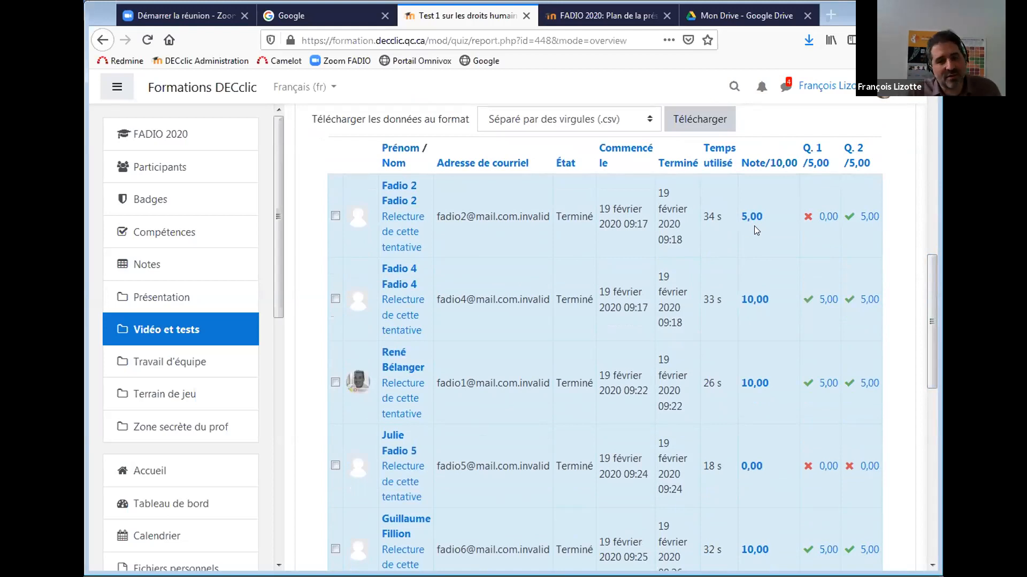
Open the first attempt's review (5,00/10, 'Retourne étudier') and scroll through both answers.
{"action": "left_click", "coordinate": [405, 232]}
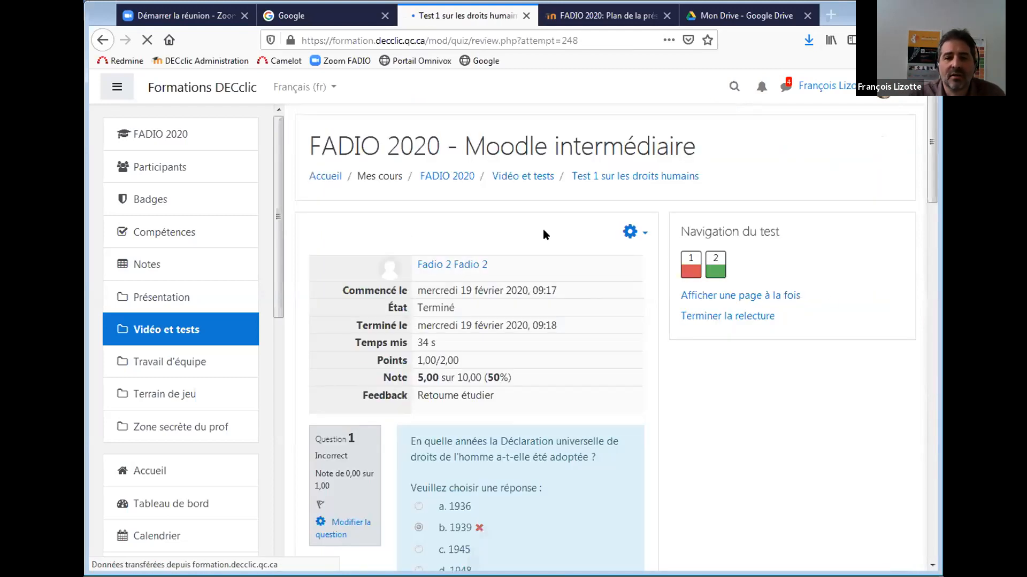
{"action": "left_click_drag", "start_coordinate": [927, 156], "coordinate": [911, 188]}
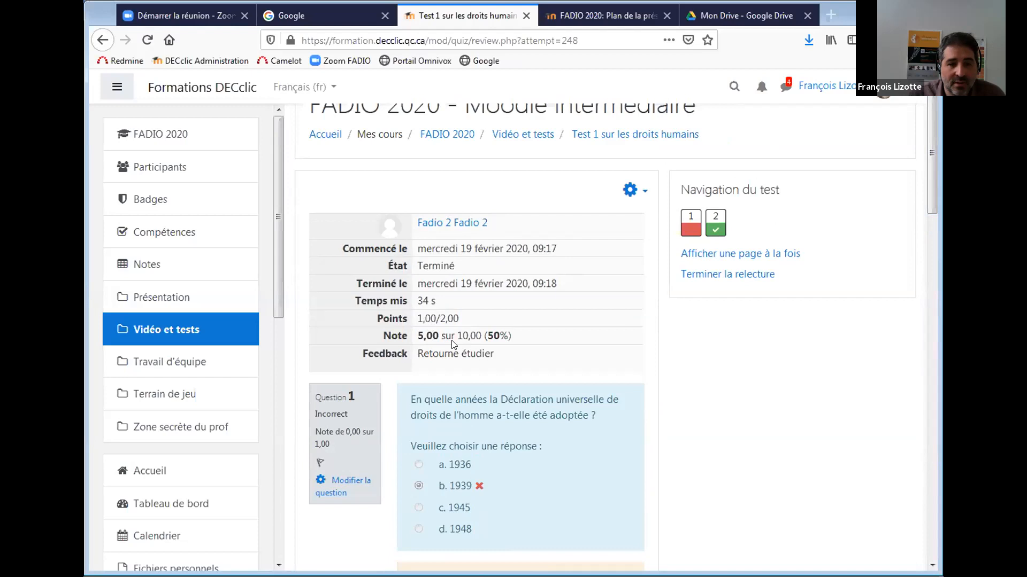
{"action": "left_click_drag", "start_coordinate": [929, 192], "coordinate": [928, 221]}
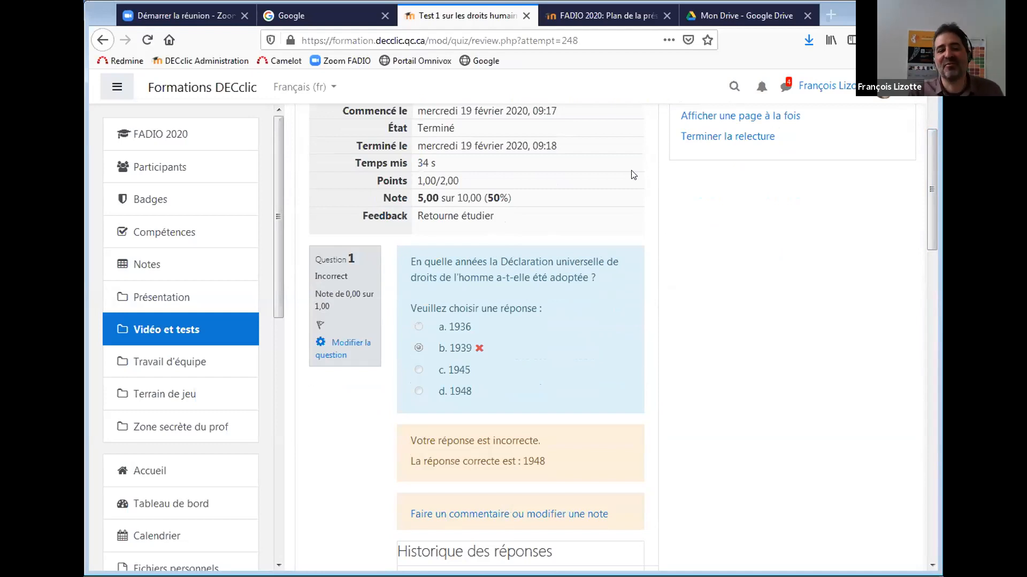
{"action": "left_click_drag", "start_coordinate": [932, 198], "coordinate": [924, 238]}
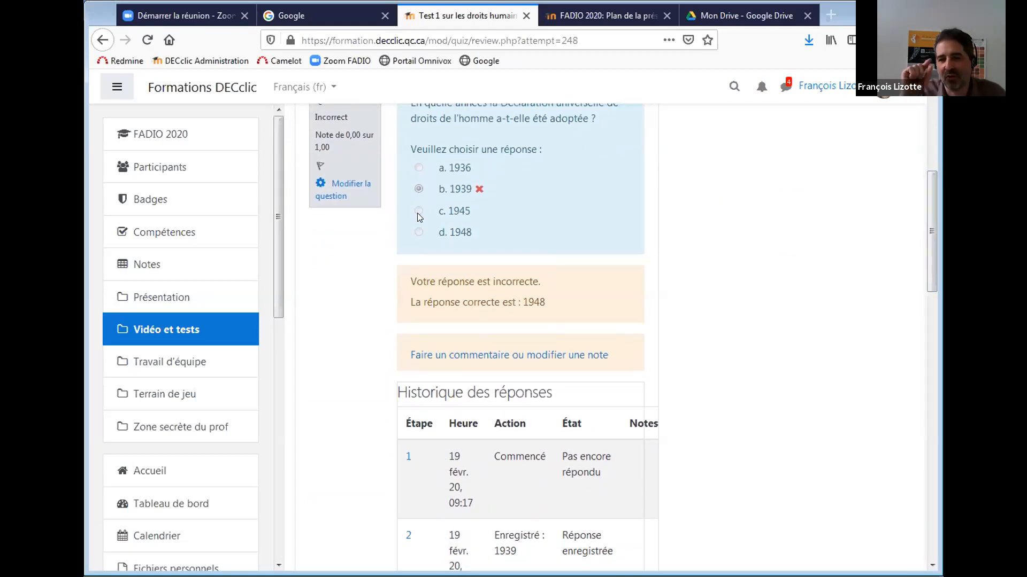
{"action": "left_click_drag", "start_coordinate": [931, 207], "coordinate": [926, 367]}
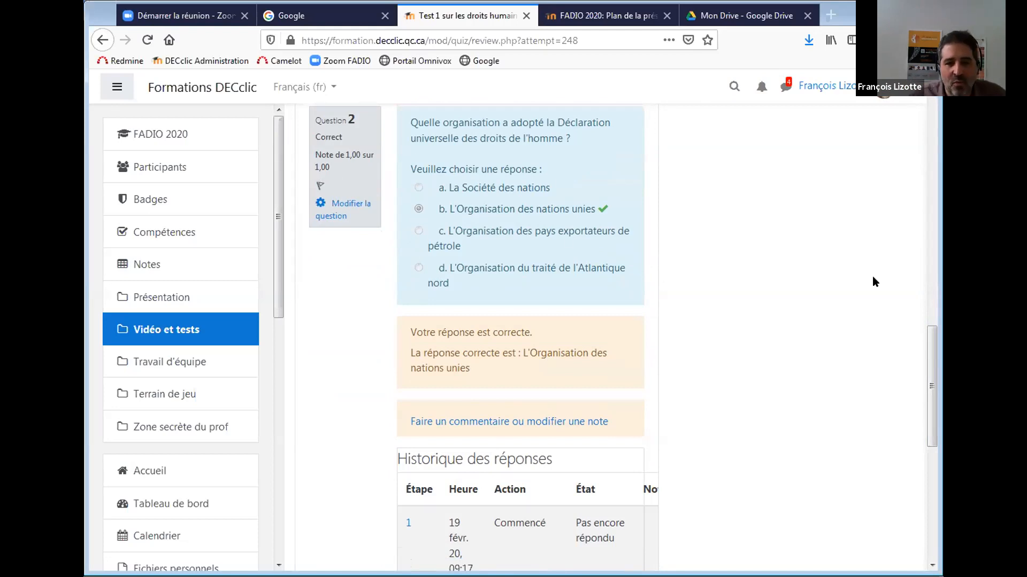
{"action": "left_click_drag", "start_coordinate": [924, 353], "coordinate": [930, 132]}
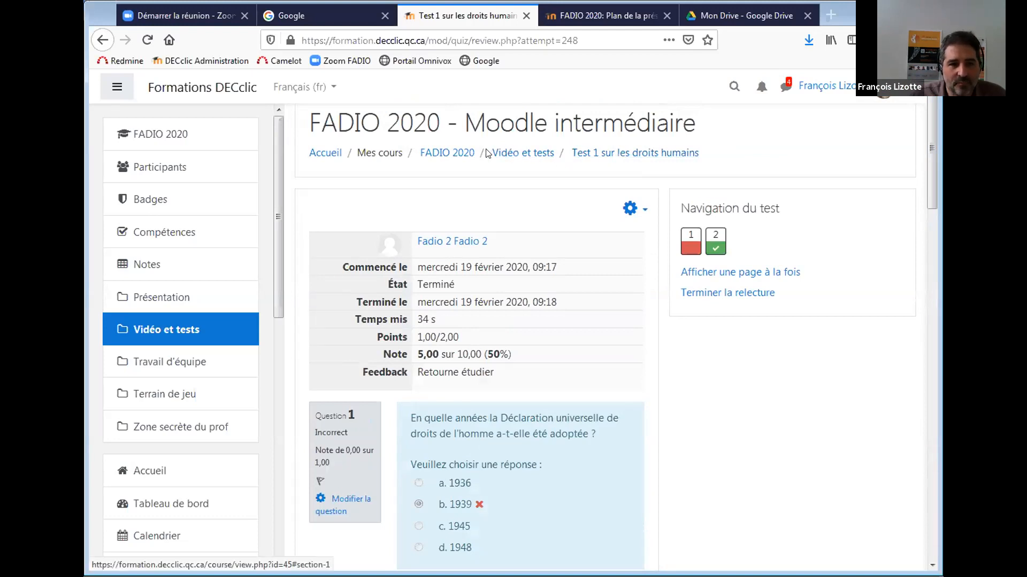
Return to the FADIO 2020 course page, then open and cancel the add-activity dialog.
{"action": "left_click", "coordinate": [456, 153]}
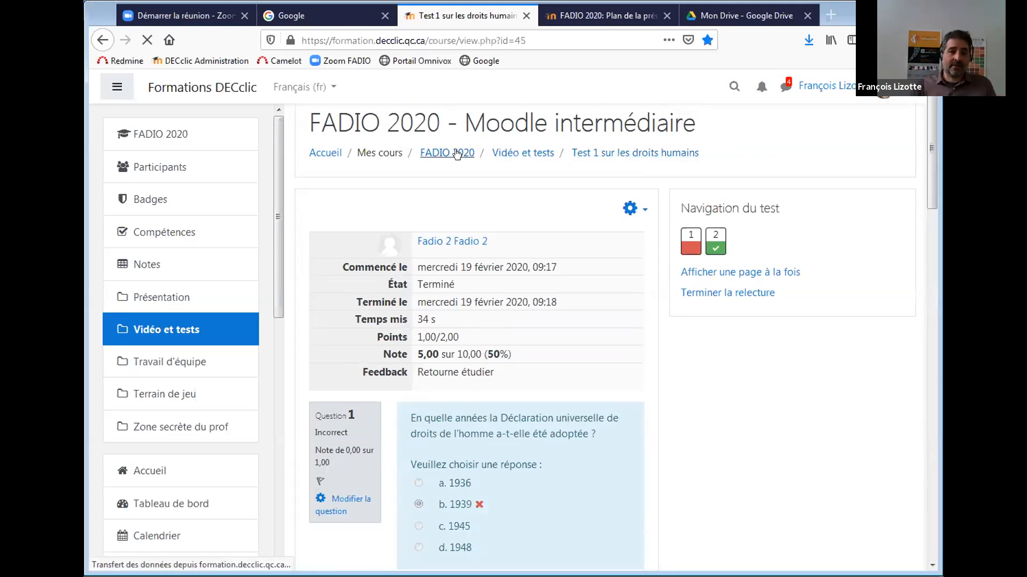
{"action": "left_click_drag", "start_coordinate": [930, 114], "coordinate": [923, 329]}
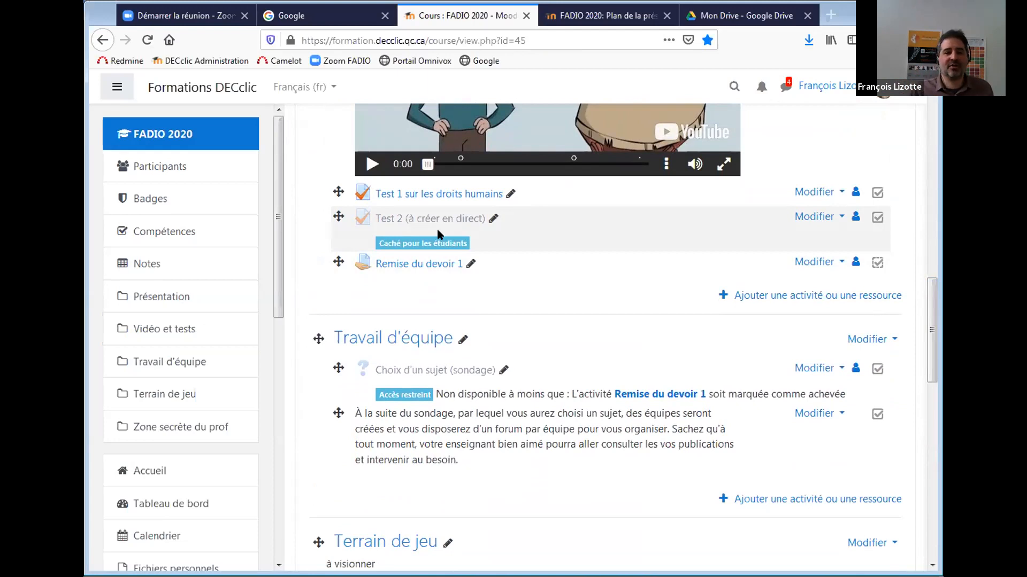
{"action": "left_click", "coordinate": [744, 297]}
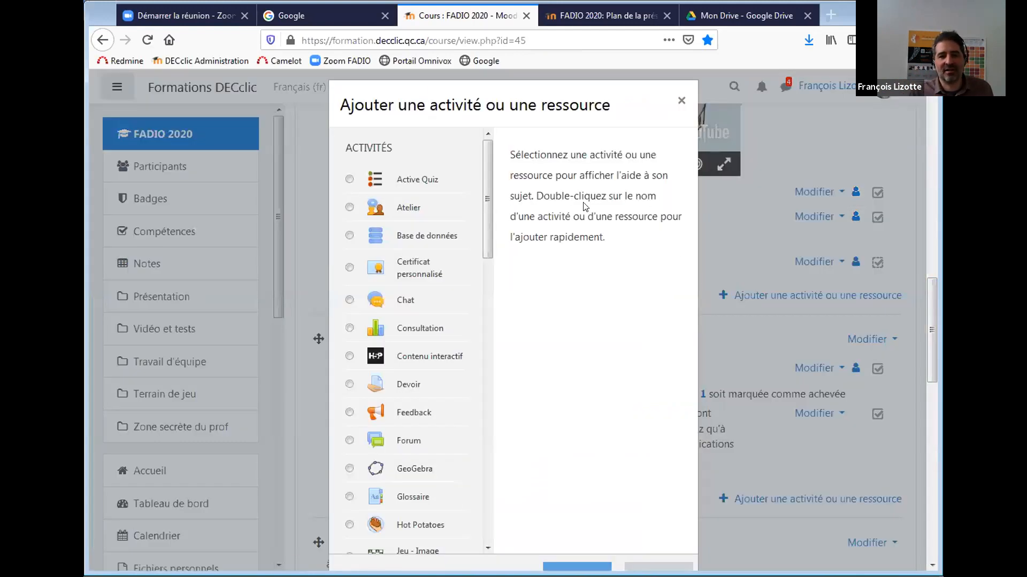
{"action": "left_click_drag", "start_coordinate": [485, 214], "coordinate": [463, 454]}
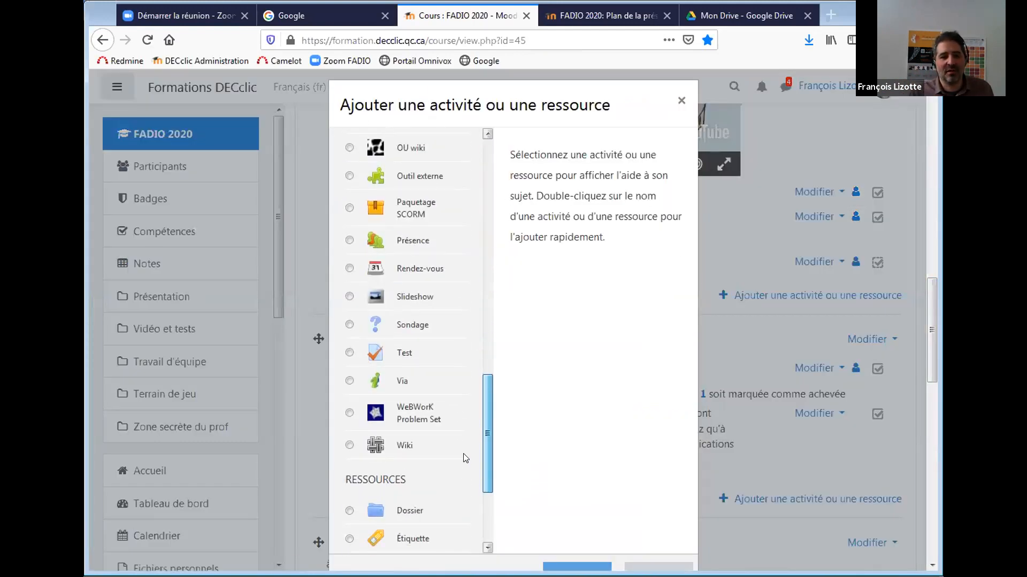
{"action": "left_click", "coordinate": [349, 353]}
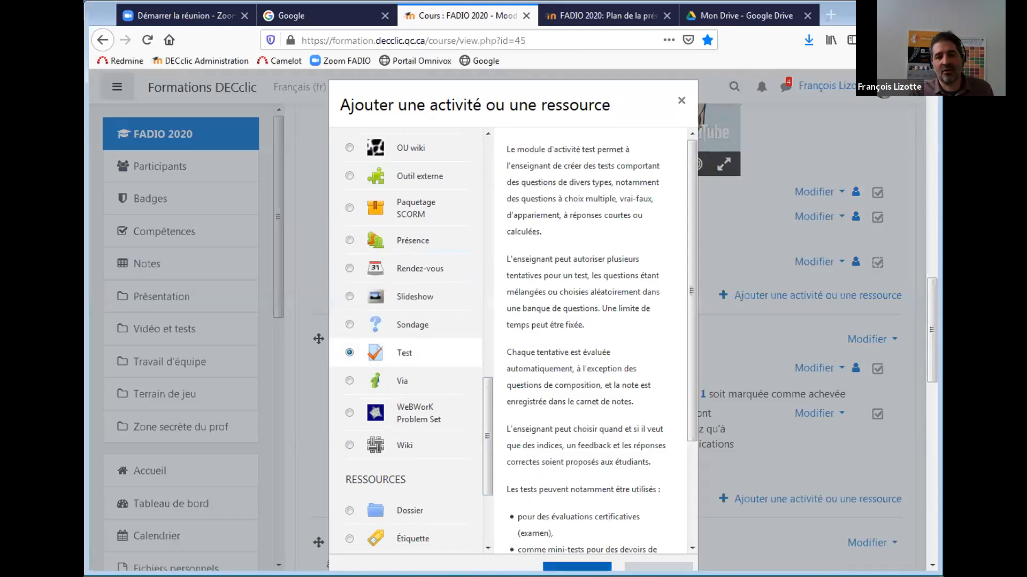
{"action": "left_click", "coordinate": [682, 105]}
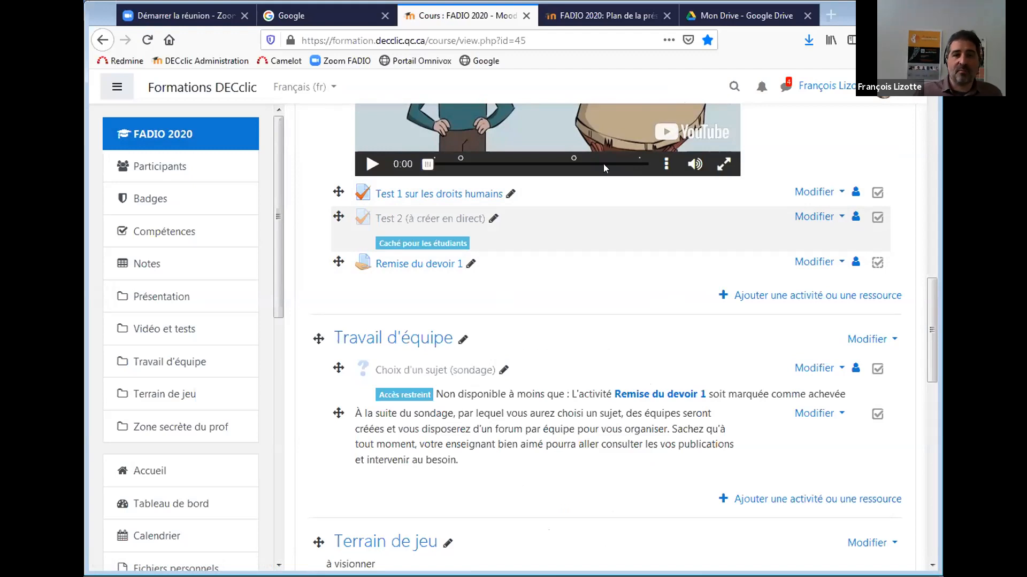
Open Test 2's Paramètres via Modifier, then go back to the course page.
{"action": "left_click", "coordinate": [814, 218]}
{"action": "left_click", "coordinate": [757, 242]}
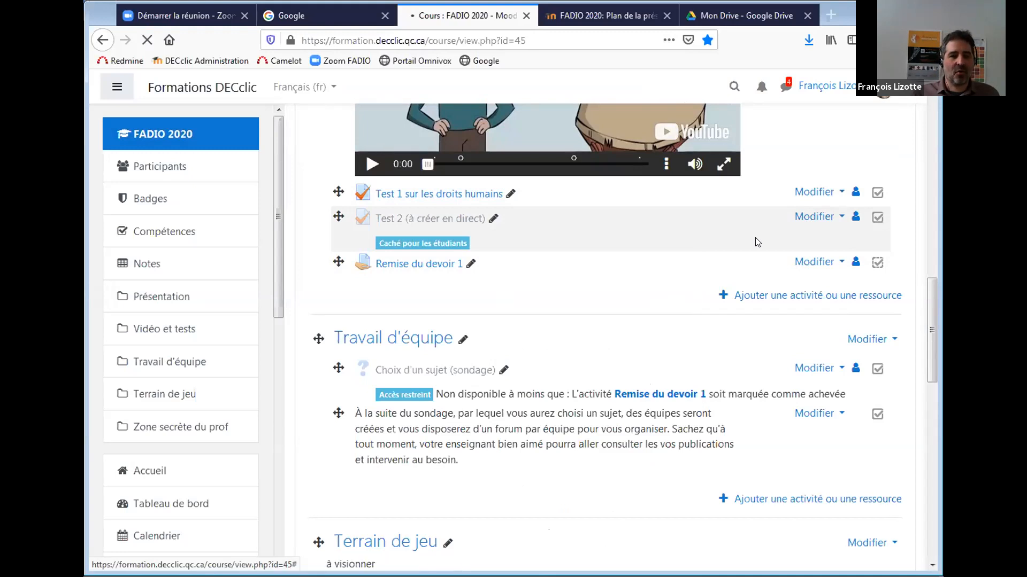
{"action": "left_click", "coordinate": [101, 43]}
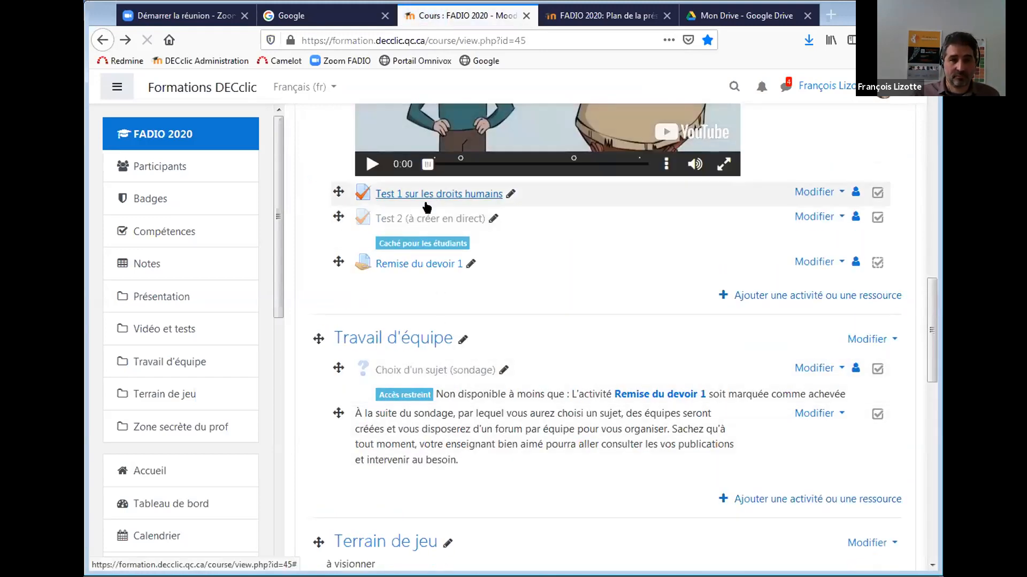
Open Test 2 (à créer en direct) and go to its Modifier le test page.
{"action": "left_click", "coordinate": [426, 219]}
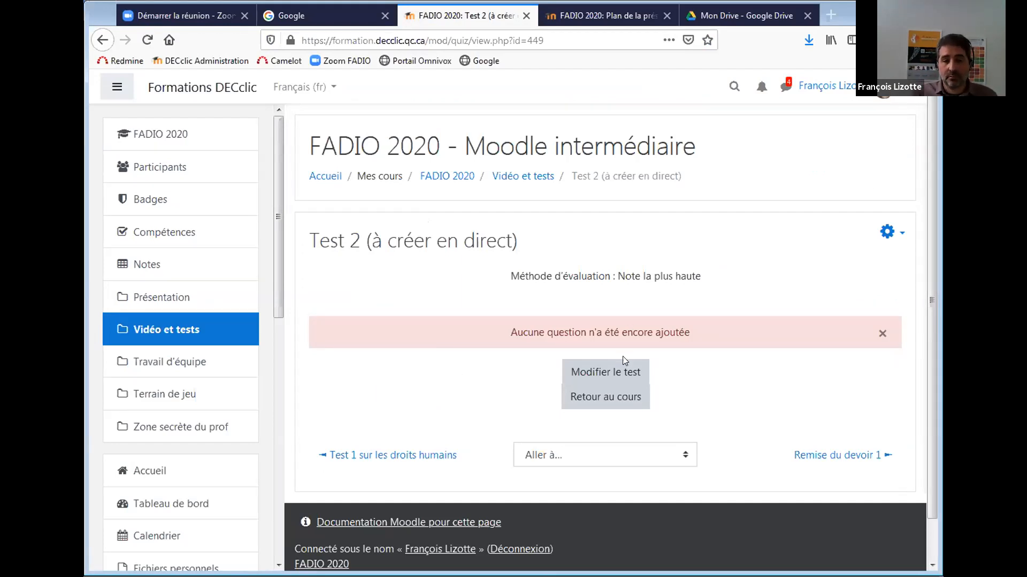
{"action": "left_click", "coordinate": [621, 372]}
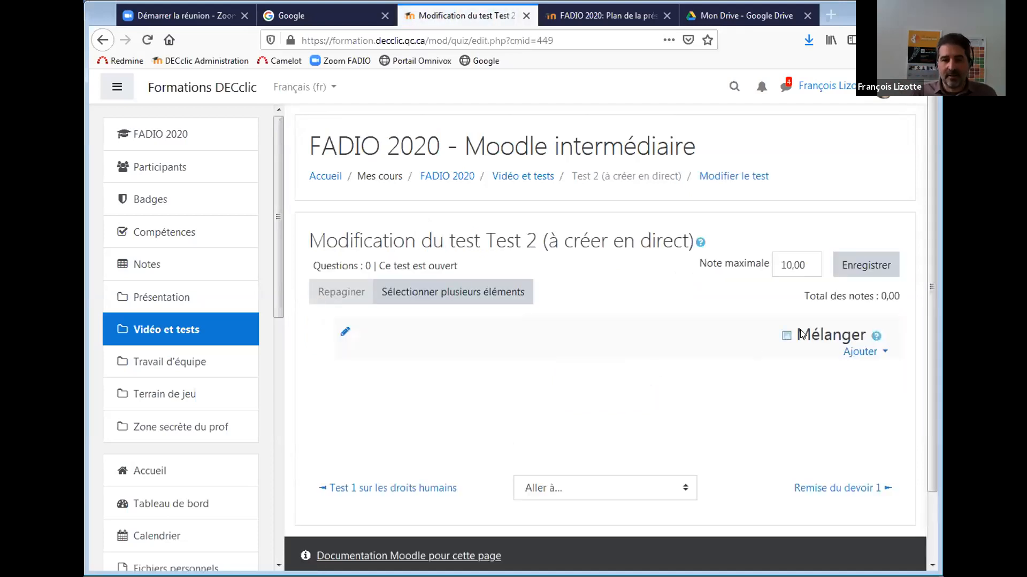
Add a new question to Test 2 via Ajouter > une question, choosing Choix multiple.
{"action": "left_click", "coordinate": [860, 353]}
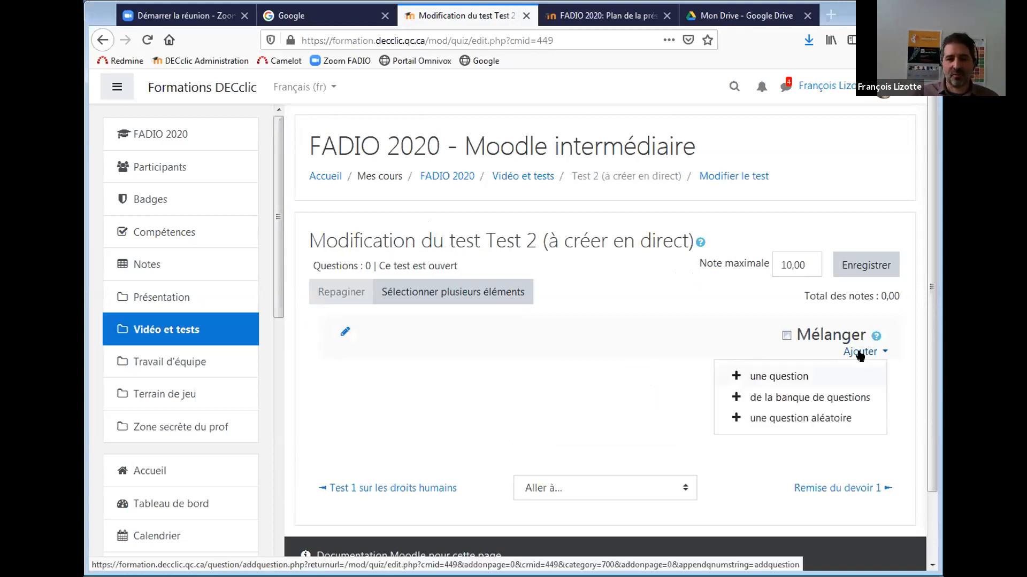
{"action": "left_click", "coordinate": [753, 375]}
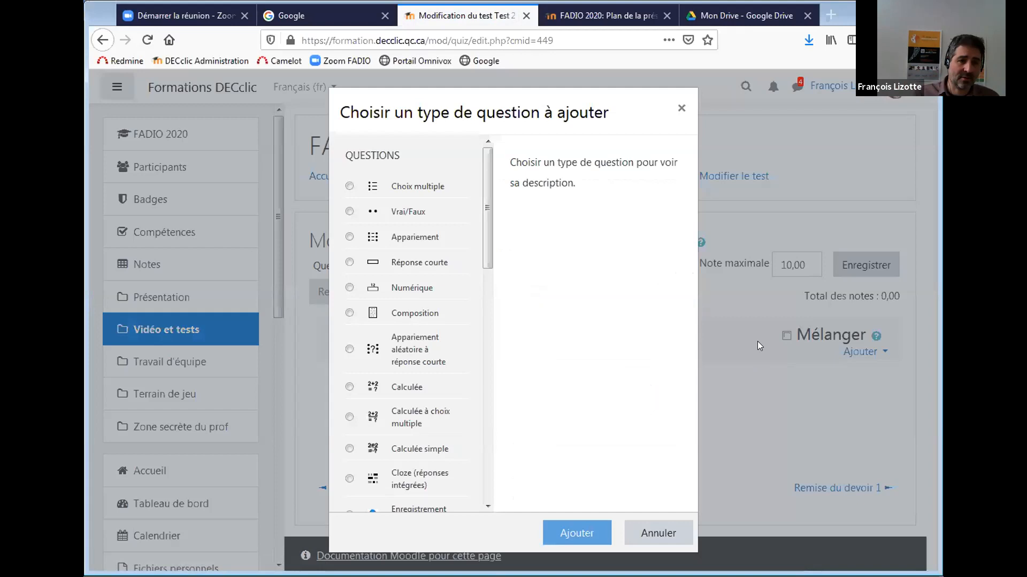
{"action": "scroll", "coordinate": [486, 241], "scroll_direction": "down", "scroll_amount": 1}
{"action": "scroll", "coordinate": [485, 242], "scroll_direction": "up", "scroll_amount": 1}
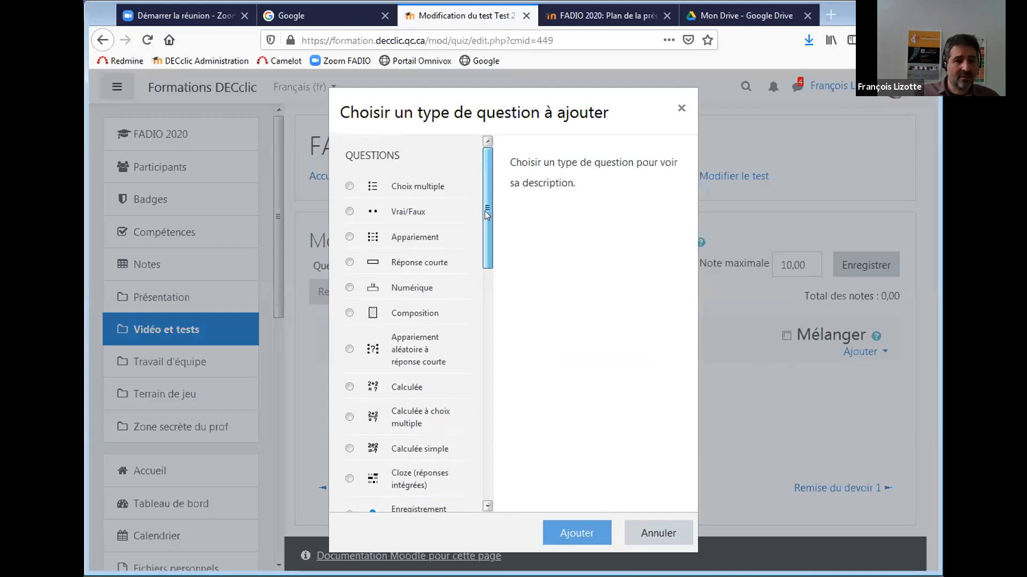
{"action": "left_click", "coordinate": [350, 186]}
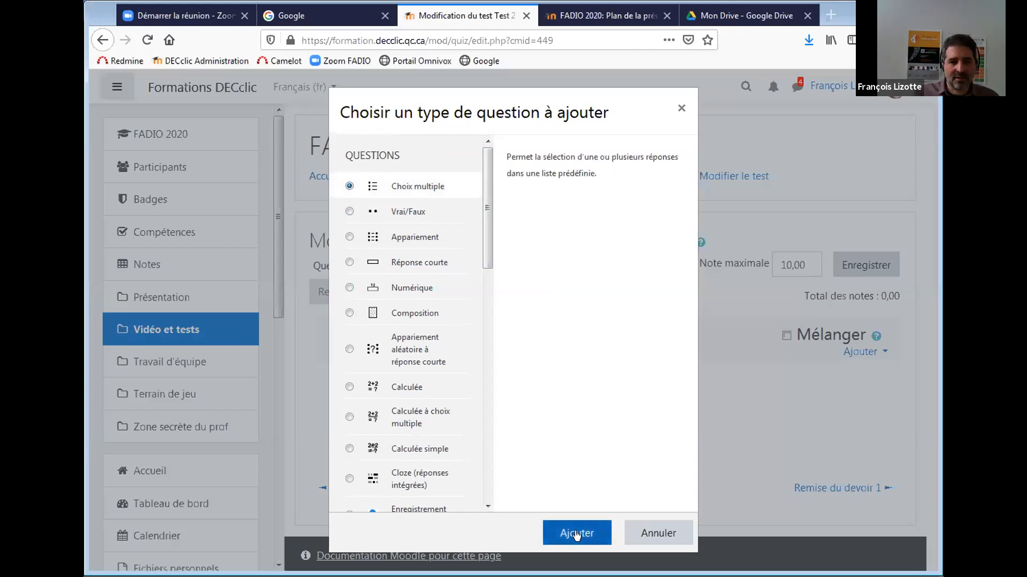
{"action": "left_click", "coordinate": [576, 534]}
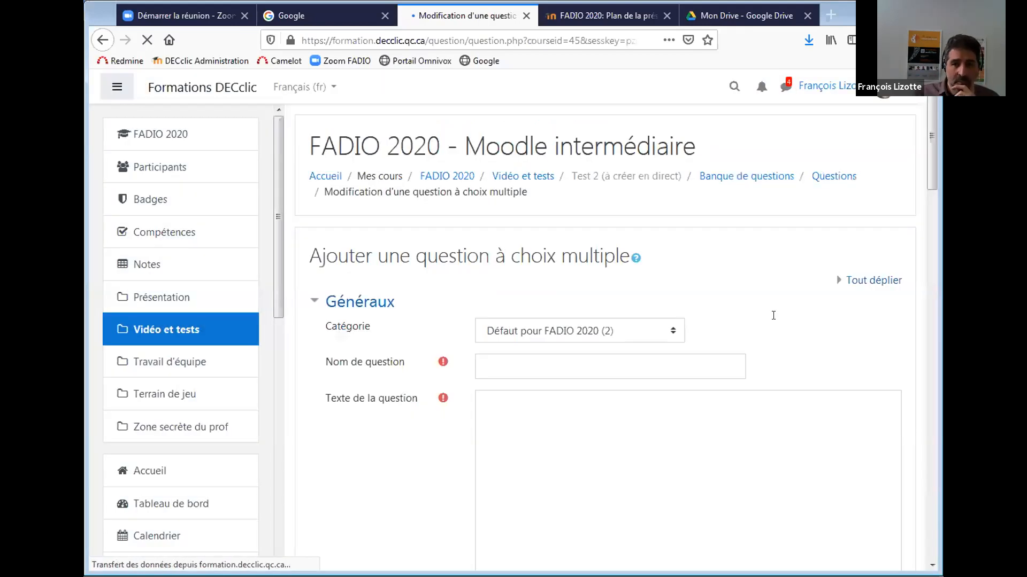
Name the multiple-choice question 'droits'.
{"action": "scroll", "coordinate": [642, 267], "scroll_direction": "down", "scroll_amount": 3}
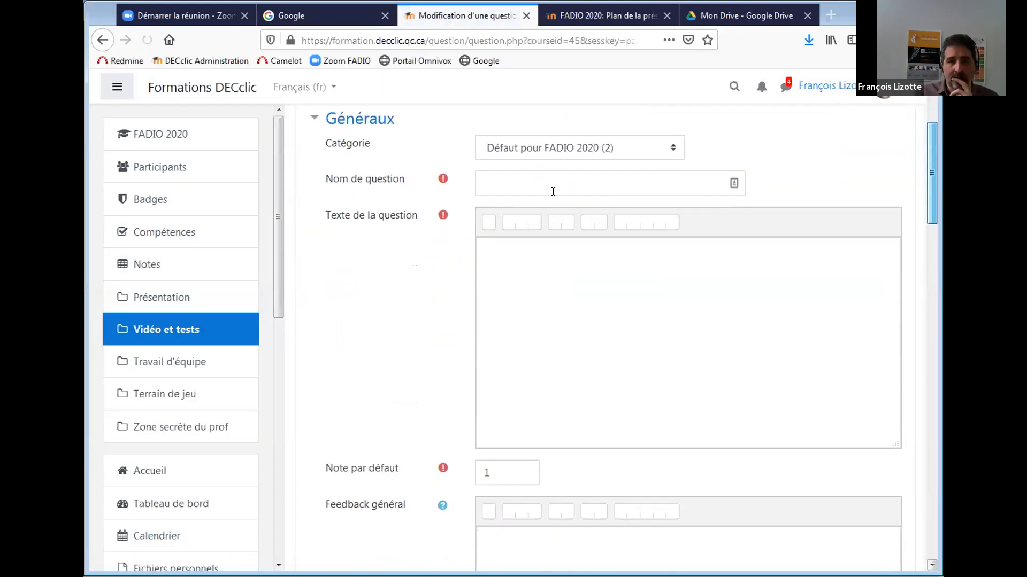
{"action": "left_click", "coordinate": [553, 191]}
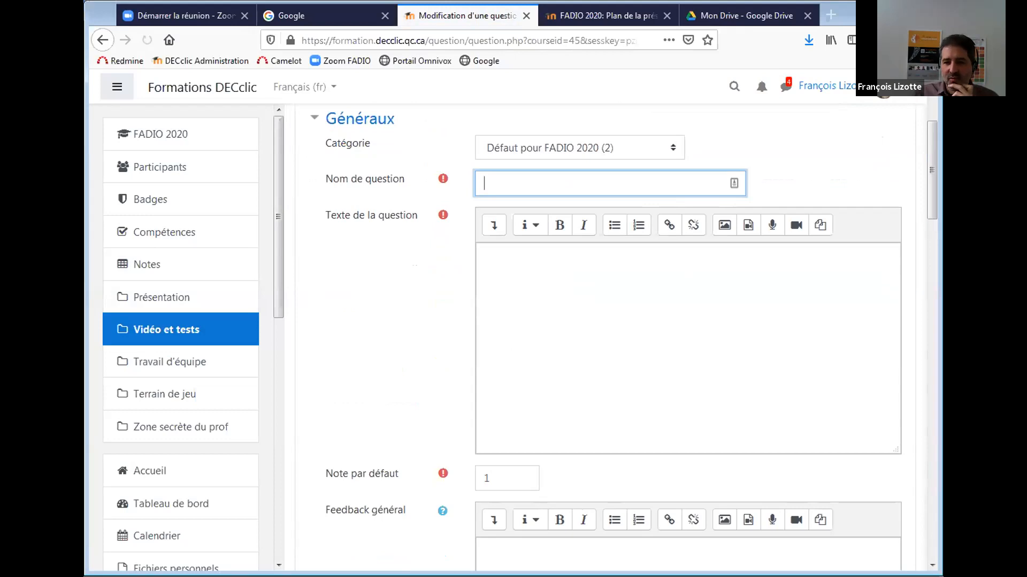
{"action": "type", "text": "droits"}
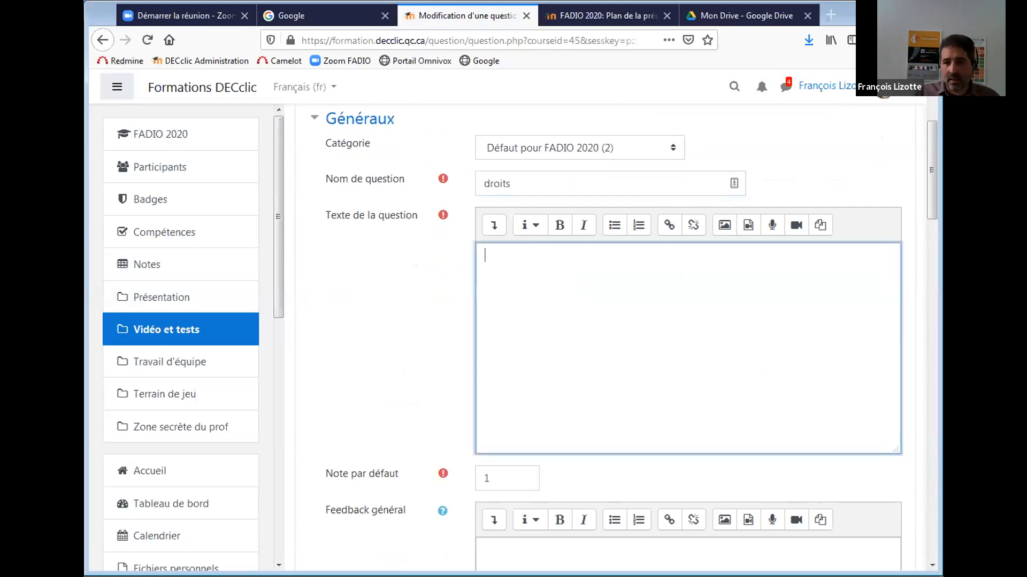
{"action": "key", "text": "alt+Tab"}
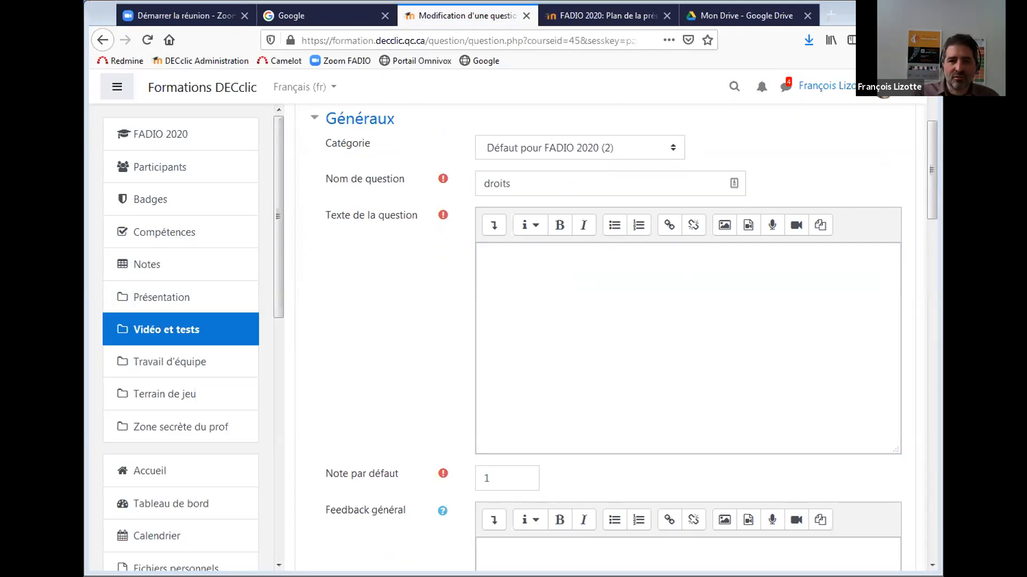
{"action": "left_click", "coordinate": [946, 290]}
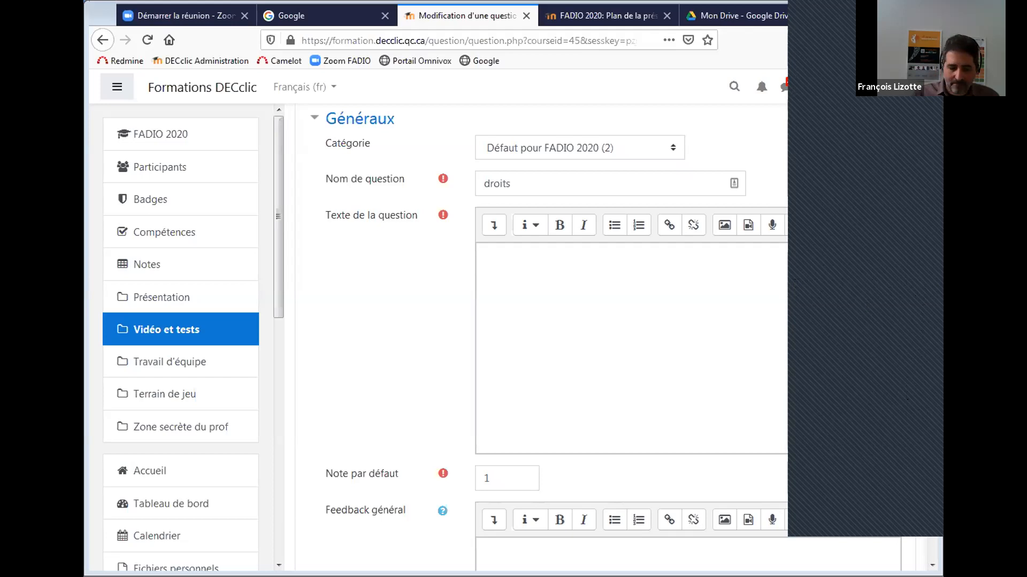
Paste the question sentence into the question text and italicise the word Déclaration.
{"action": "left_click", "coordinate": [541, 327]}
{"action": "type", "text": "Identifiez les droits économiques, sociaux et culturels mentionnés dans la Déclaration."}
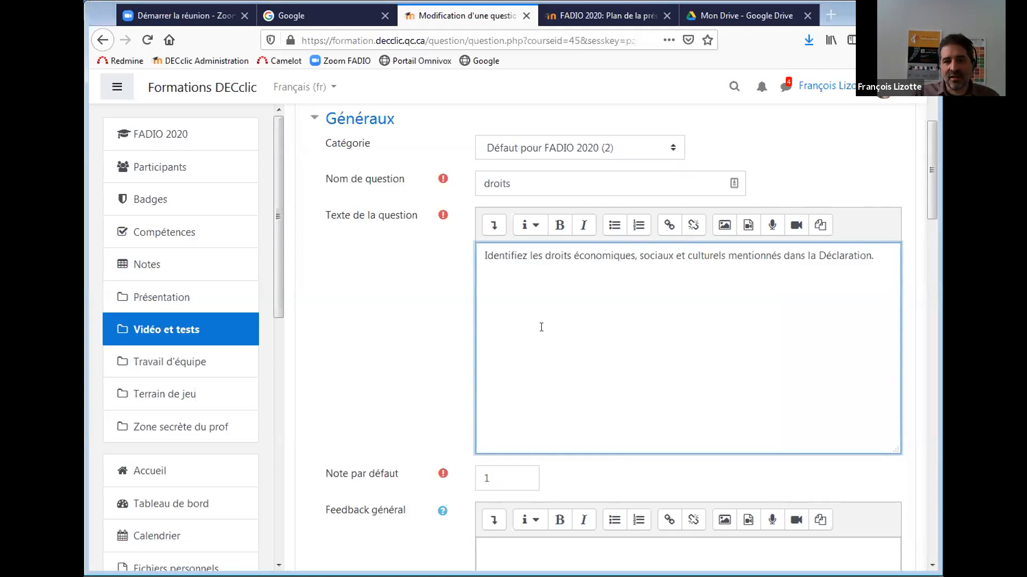
{"action": "double_click", "coordinate": [835, 257]}
{"action": "left_click", "coordinate": [583, 224]}
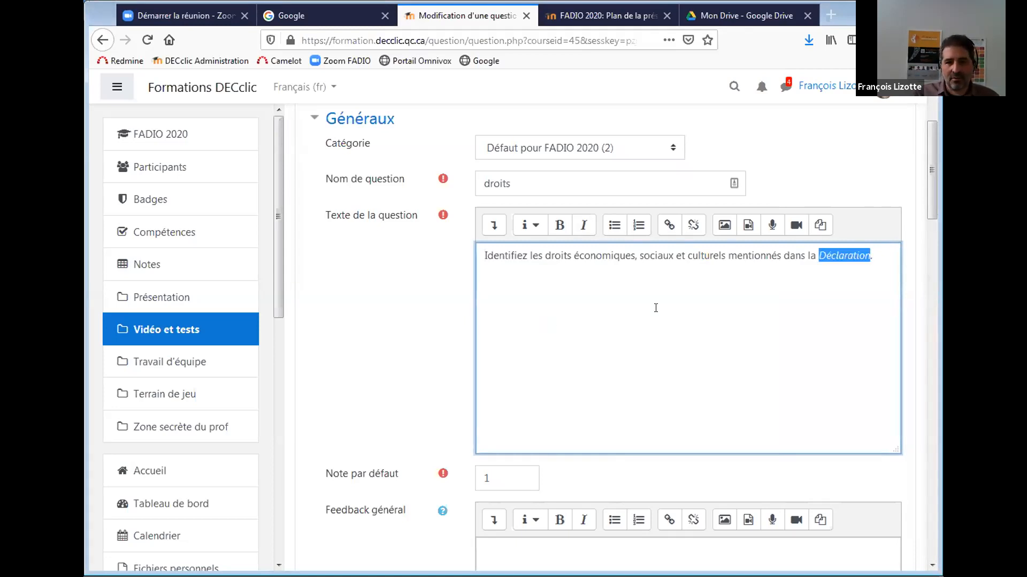
{"action": "left_click", "coordinate": [658, 255]}
{"action": "key", "text": "alt+Tab"}
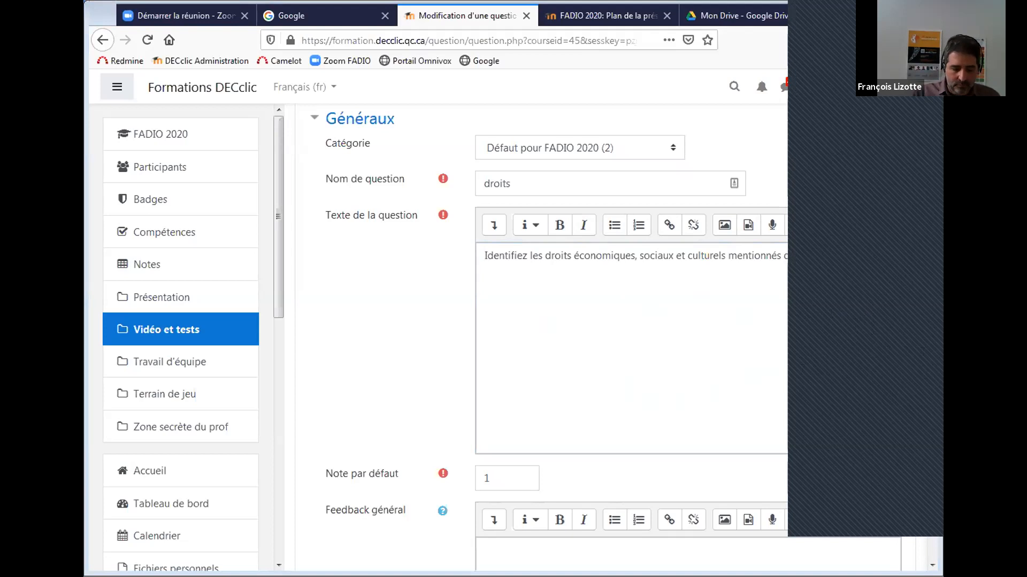
{"action": "key", "text": "alt+Tab"}
{"action": "left_click_drag", "start_coordinate": [930, 220], "coordinate": [934, 302]}
{"action": "left_click", "coordinate": [491, 452]}
Enter answer 1 'Droit à l'éducation' and answer 2 'Droit au repos', each graded 25%.
{"action": "type", "text": "Droit à l'éducation"}
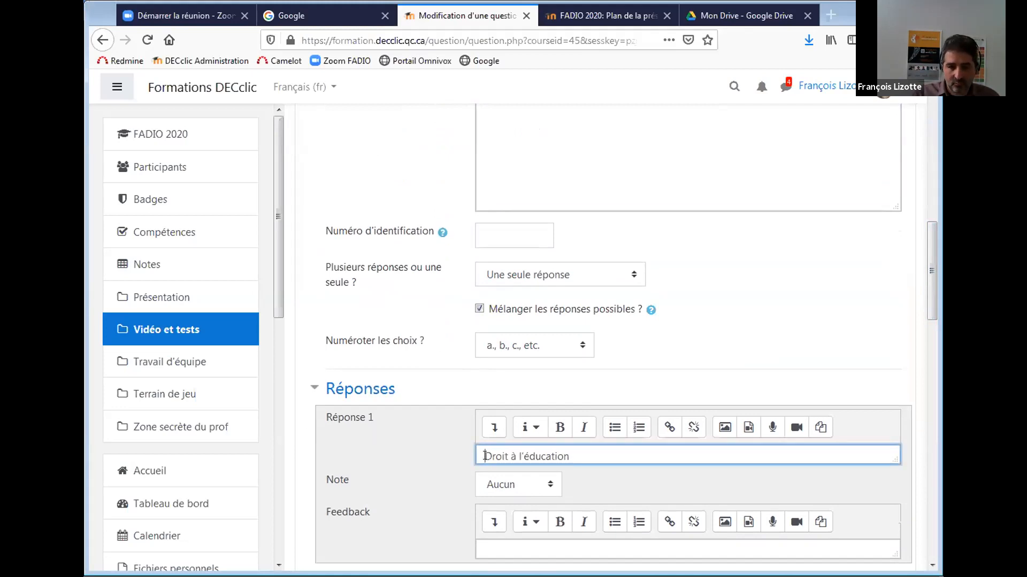
{"action": "left_click", "coordinate": [525, 484]}
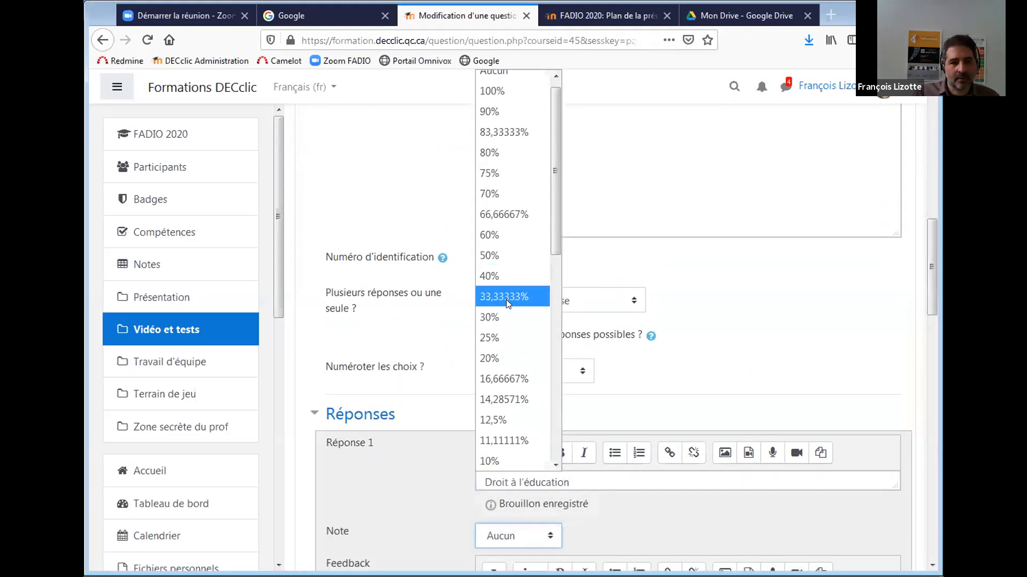
{"action": "left_click", "coordinate": [511, 336]}
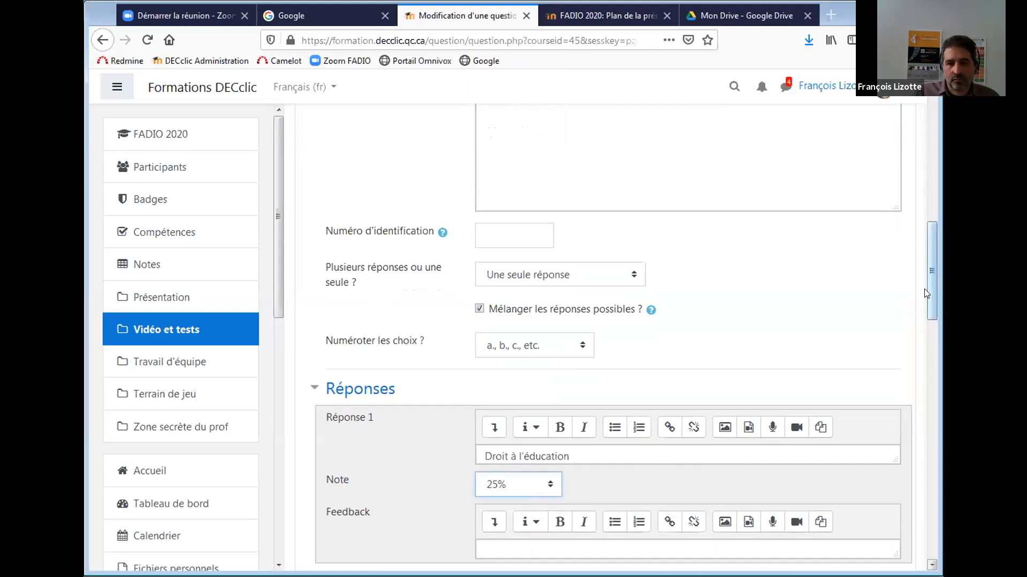
{"action": "left_click", "coordinate": [962, 324]}
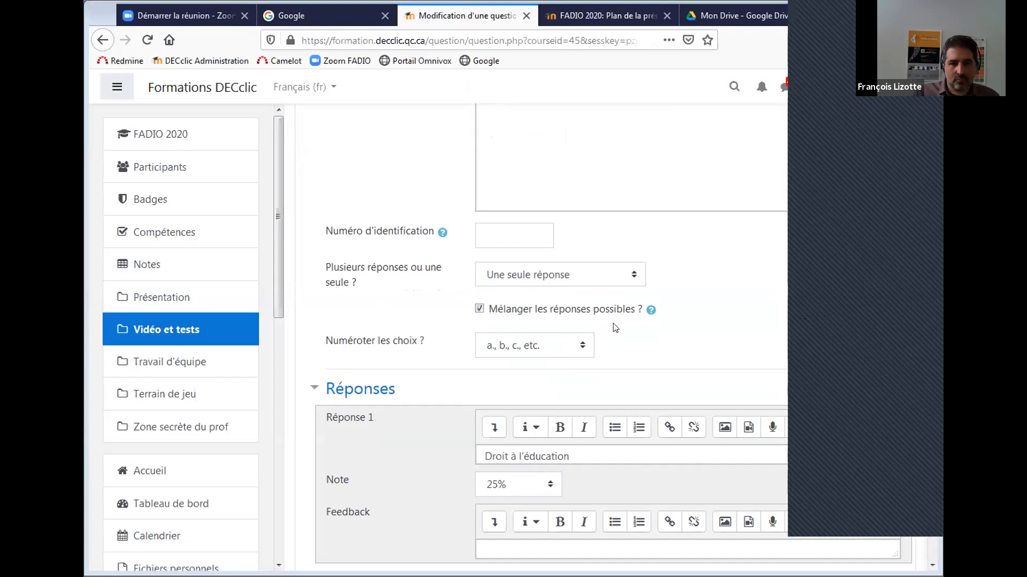
{"action": "left_click_drag", "start_coordinate": [928, 284], "coordinate": [930, 342]}
{"action": "left_click", "coordinate": [538, 378]}
{"action": "type", "text": "Droit au repos"}
{"action": "left_click", "coordinate": [486, 373]}
{"action": "key", "text": "BackSpace"}
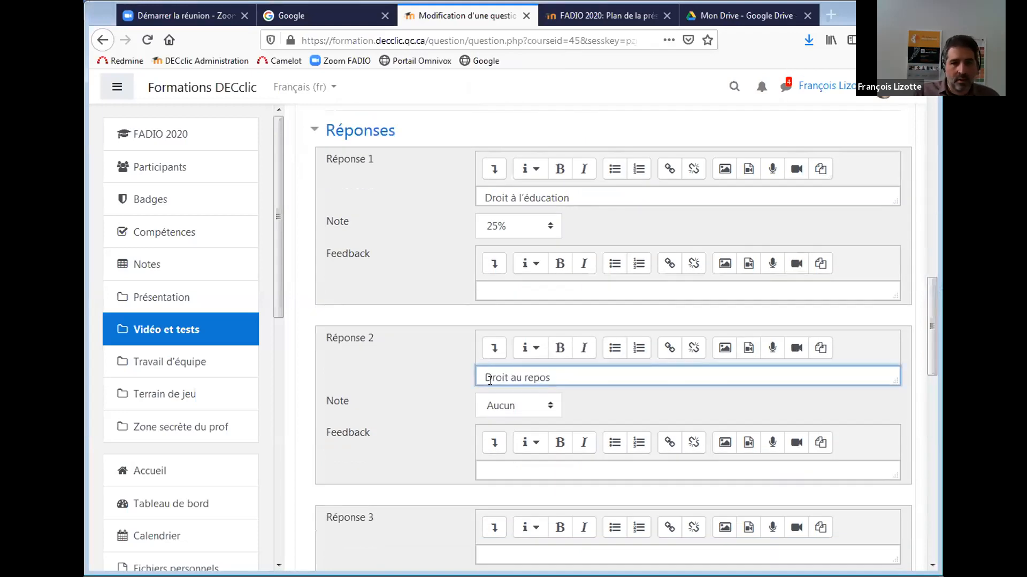
{"action": "left_click", "coordinate": [518, 409]}
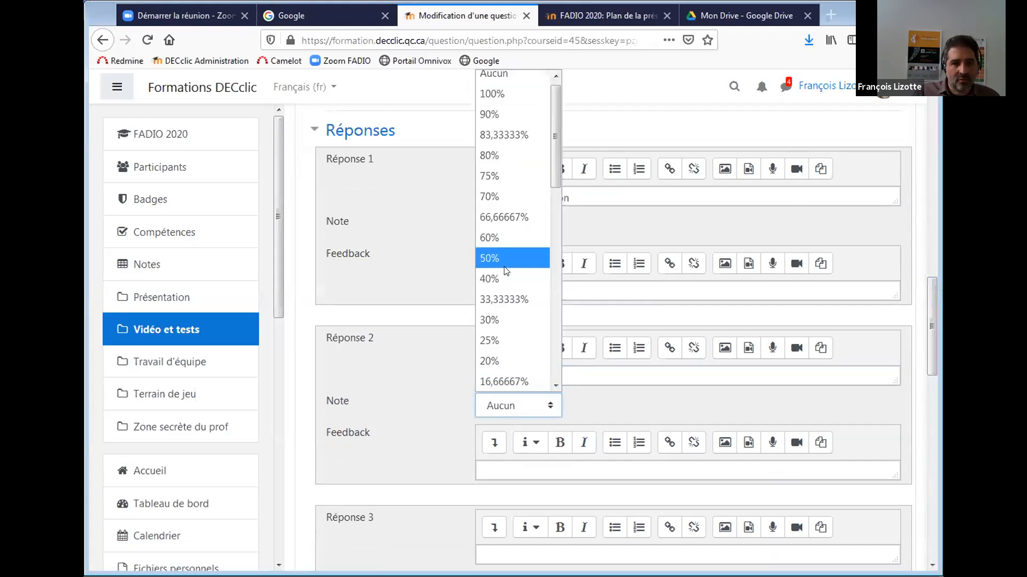
{"action": "left_click", "coordinate": [497, 333]}
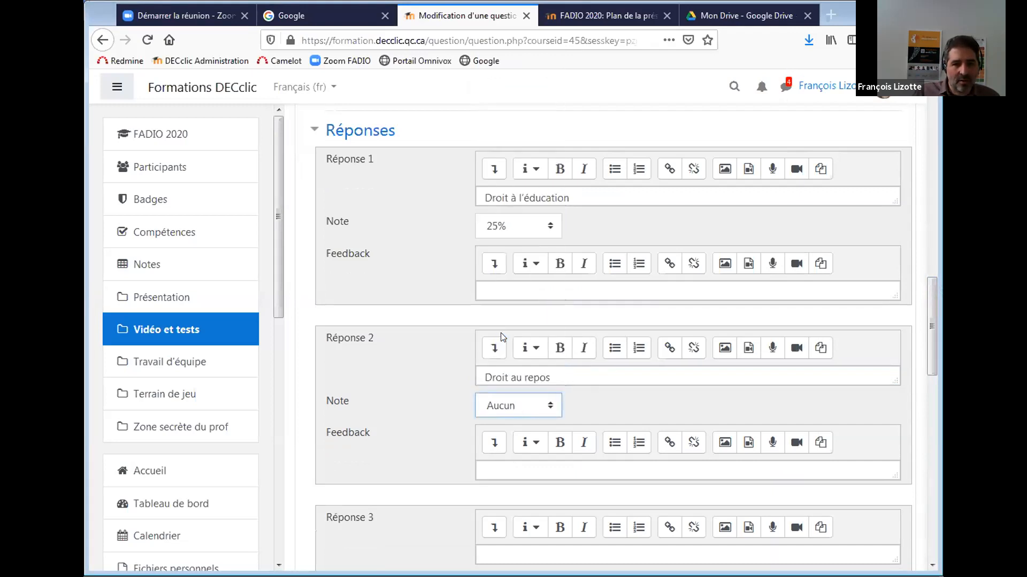
{"action": "left_click", "coordinate": [952, 328]}
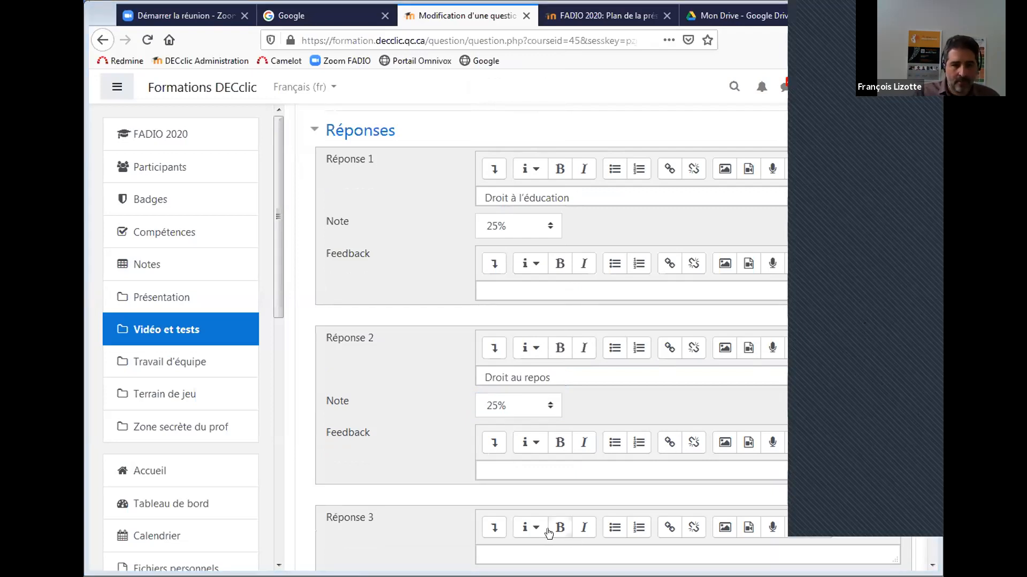
Enter answer 3 'Droit au logement' and answer 4 'Droit au travail', each graded 25%.
{"action": "left_click", "coordinate": [531, 550]}
{"action": "type", "text": "Droit au logement"}
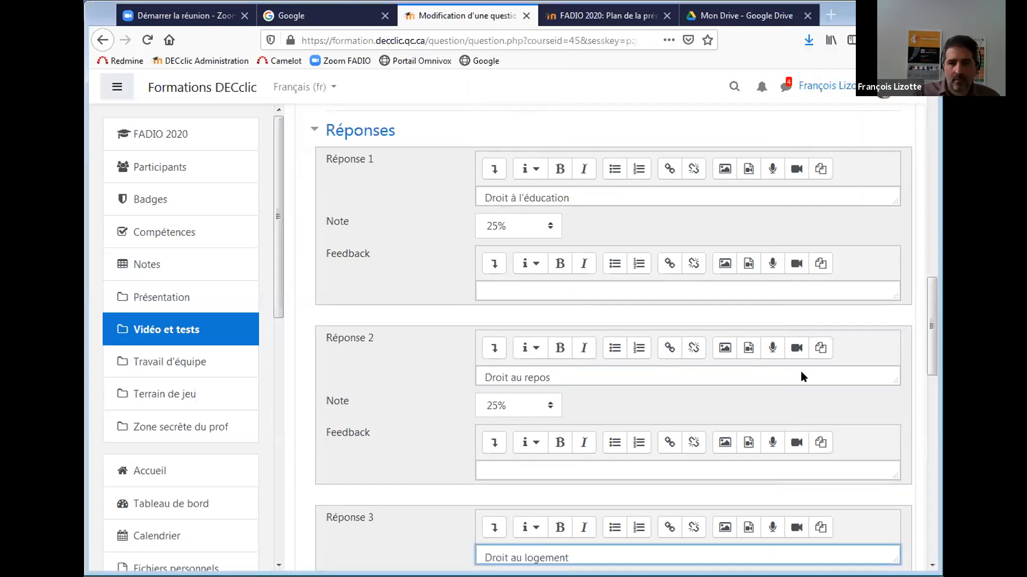
{"action": "left_click_drag", "start_coordinate": [932, 341], "coordinate": [932, 386]}
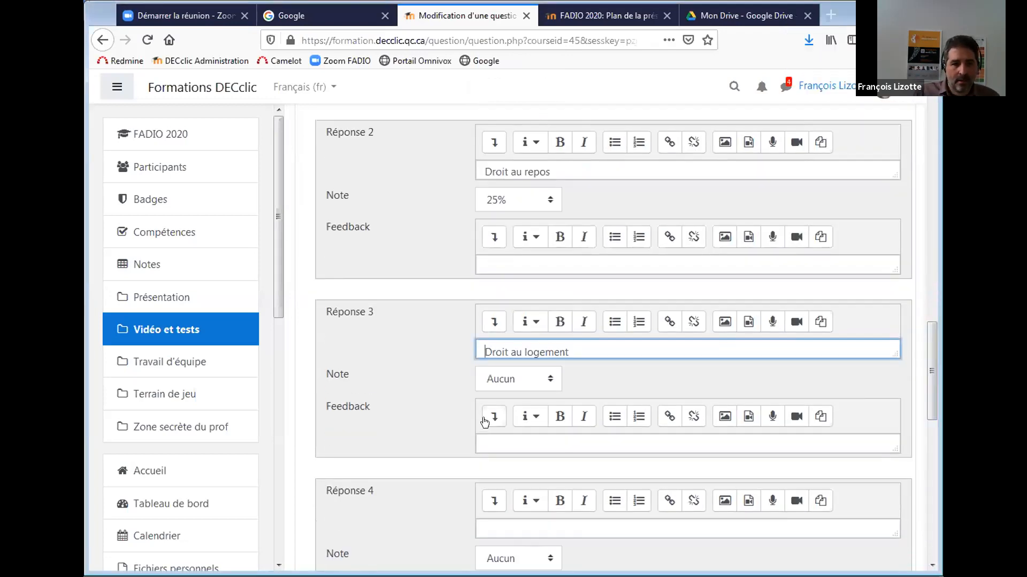
{"action": "left_click", "coordinate": [526, 383]}
{"action": "left_click", "coordinate": [517, 335]}
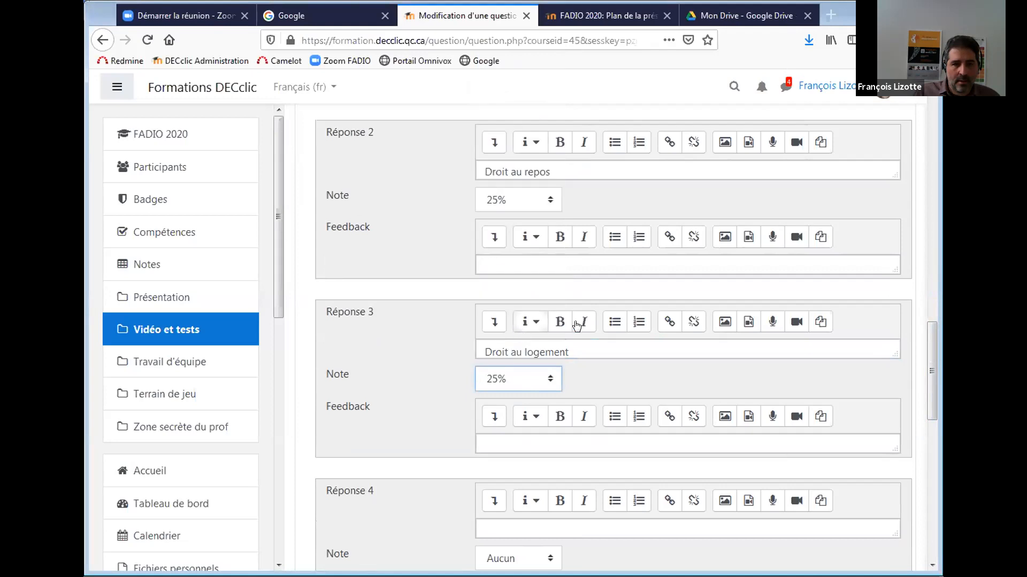
{"action": "left_click", "coordinate": [954, 393]}
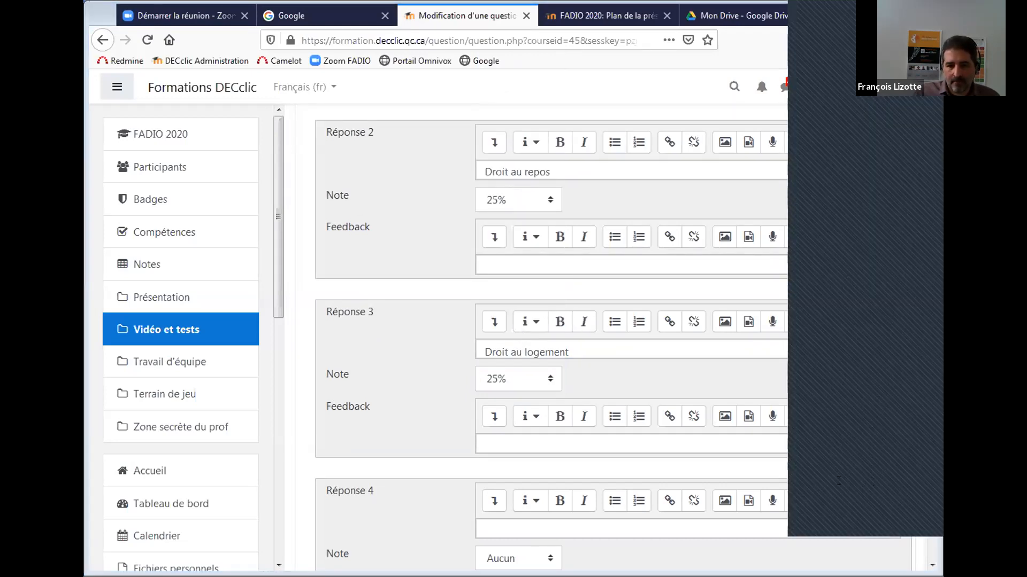
{"action": "left_click", "coordinate": [495, 525]}
{"action": "type", "text": "Droit au travail"}
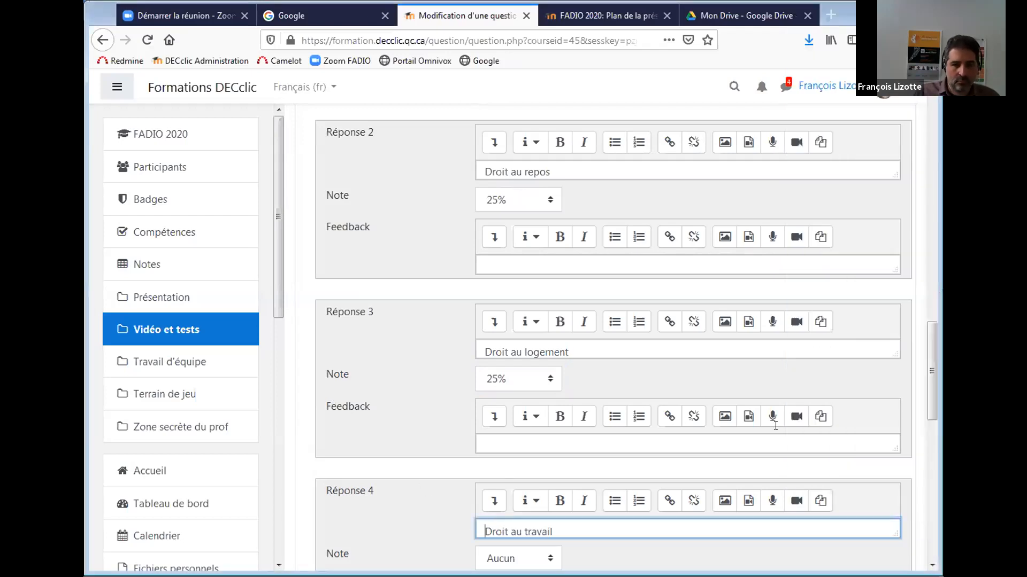
{"action": "left_click_drag", "start_coordinate": [931, 362], "coordinate": [928, 388]}
{"action": "left_click", "coordinate": [516, 434]}
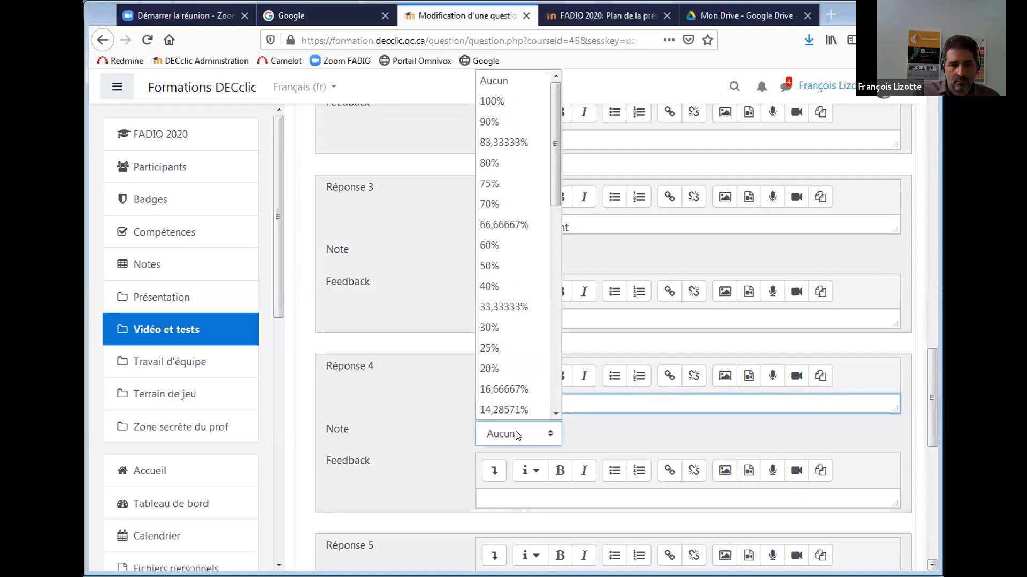
{"action": "left_click", "coordinate": [528, 346]}
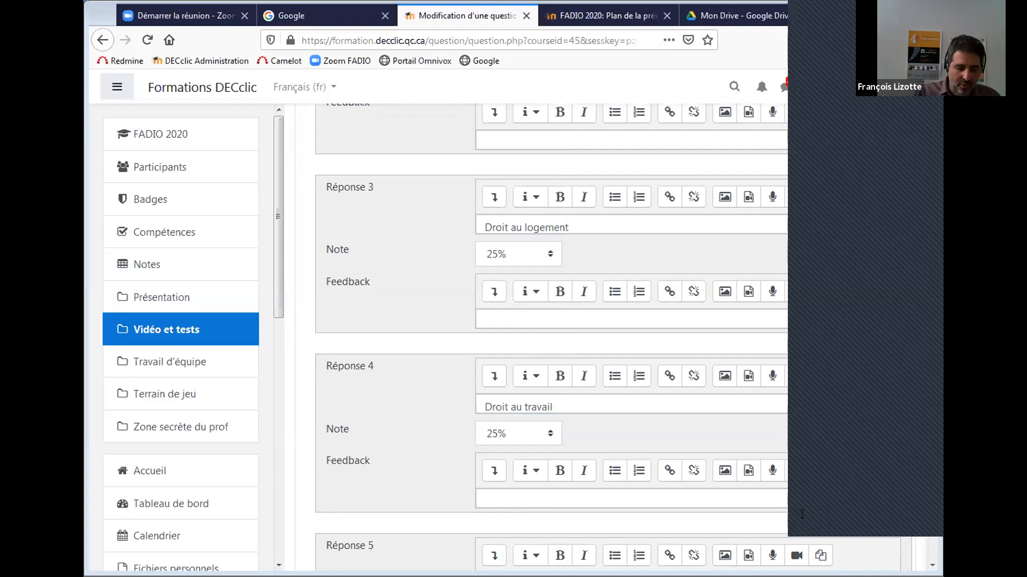
Enter answer 5 'Droit d'auteur' with a -25% grade.
{"action": "left_click", "coordinate": [383, 475]}
{"action": "left_click_drag", "start_coordinate": [928, 401], "coordinate": [927, 386]}
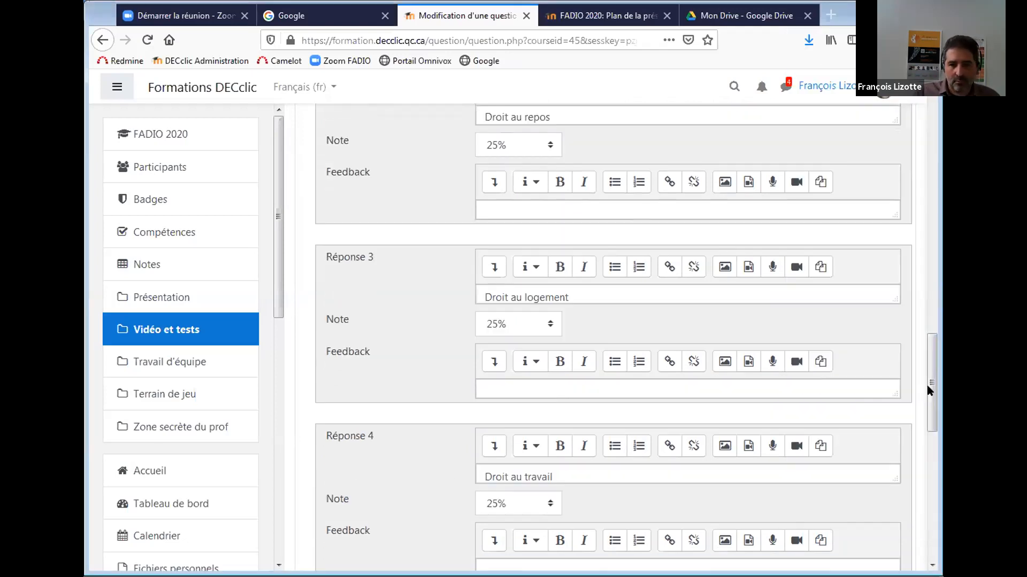
{"action": "scroll", "coordinate": [933, 406], "scroll_direction": "down", "scroll_amount": 5}
{"action": "left_click", "coordinate": [542, 396]}
{"action": "type", "text": "Droit d'auteur"}
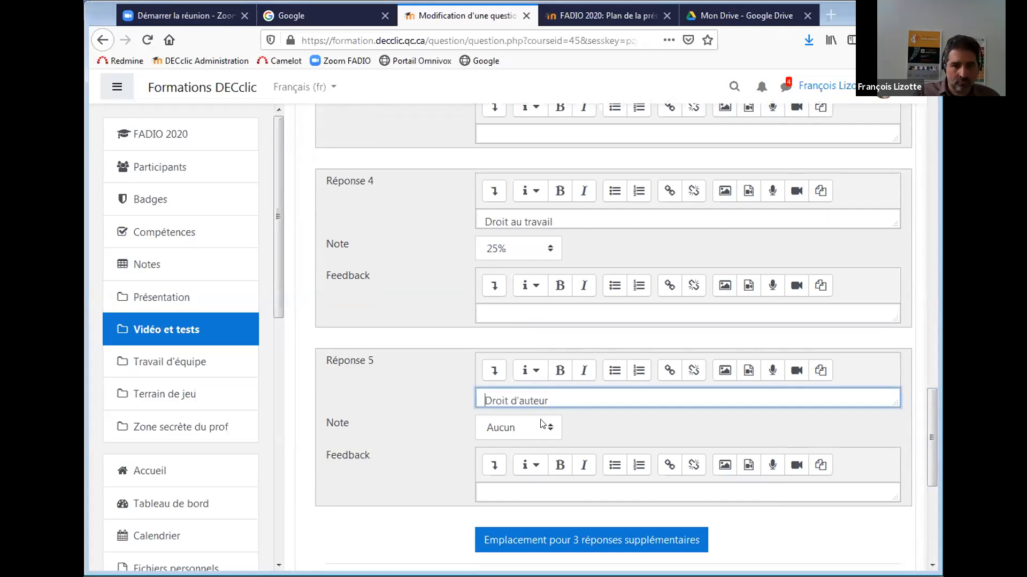
{"action": "left_click", "coordinate": [544, 427]}
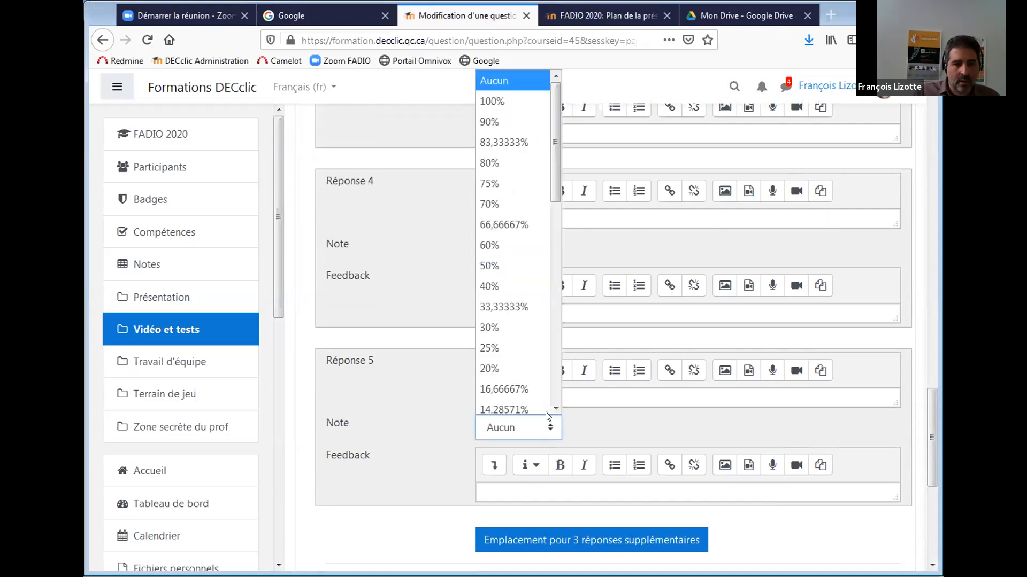
{"action": "left_click_drag", "start_coordinate": [551, 193], "coordinate": [539, 316]}
{"action": "left_click", "coordinate": [517, 364]}
{"action": "scroll", "coordinate": [521, 367], "scroll_direction": "down", "scroll_amount": 1}
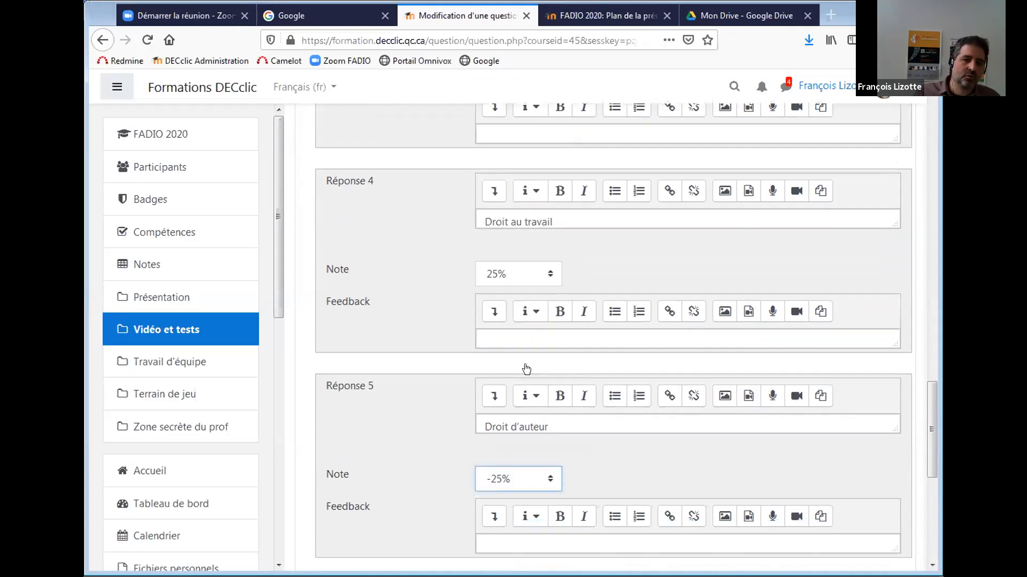
{"action": "left_click_drag", "start_coordinate": [932, 425], "coordinate": [933, 437]}
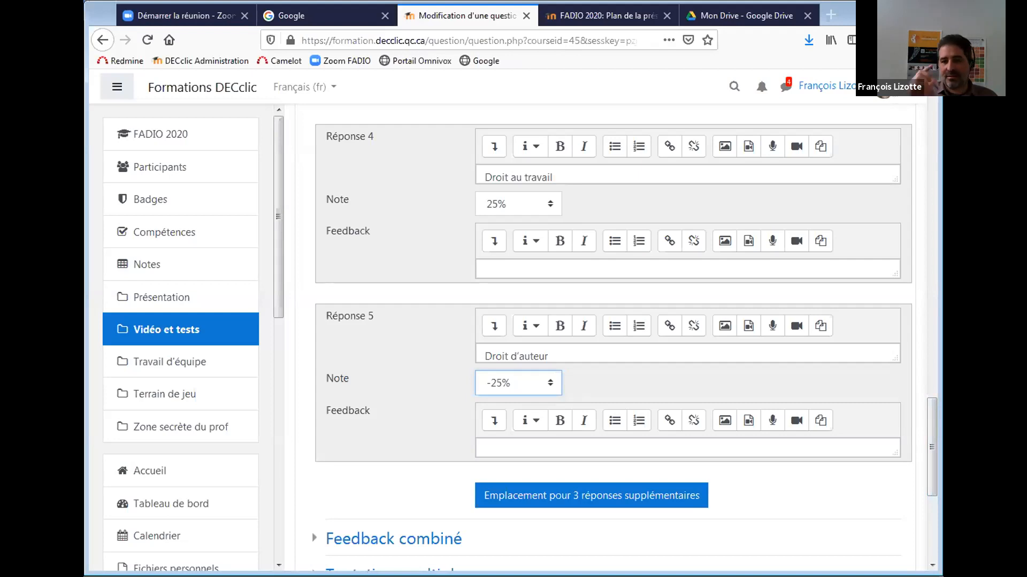
{"action": "left_click", "coordinate": [883, 417]}
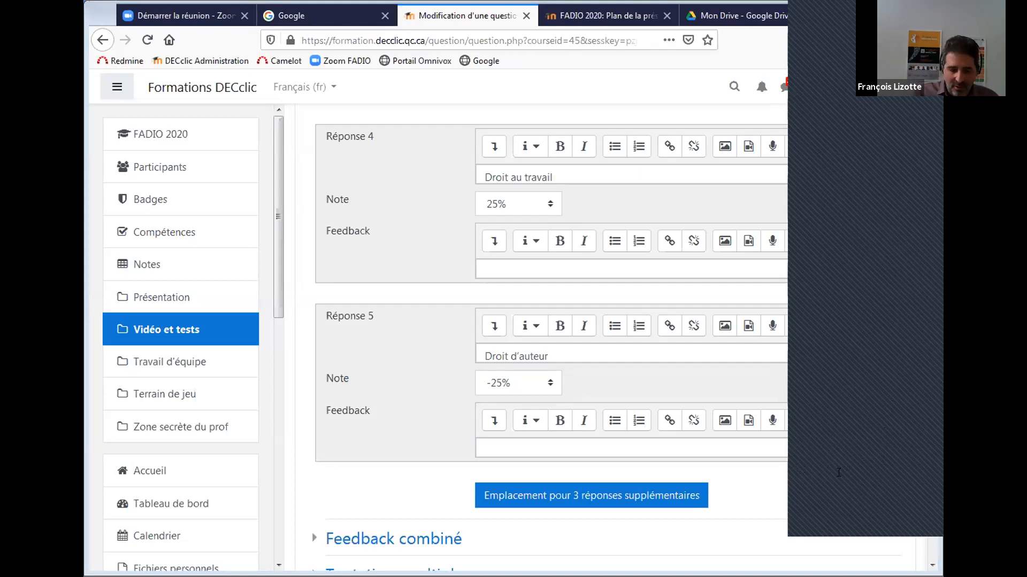
{"action": "left_click", "coordinate": [518, 504]}
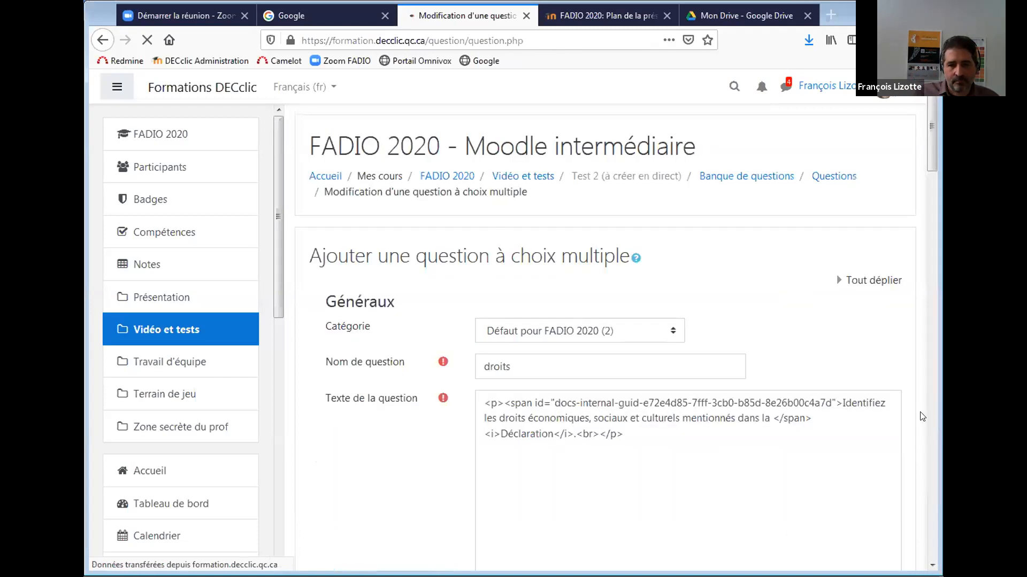
{"action": "left_click_drag", "start_coordinate": [935, 143], "coordinate": [933, 412]}
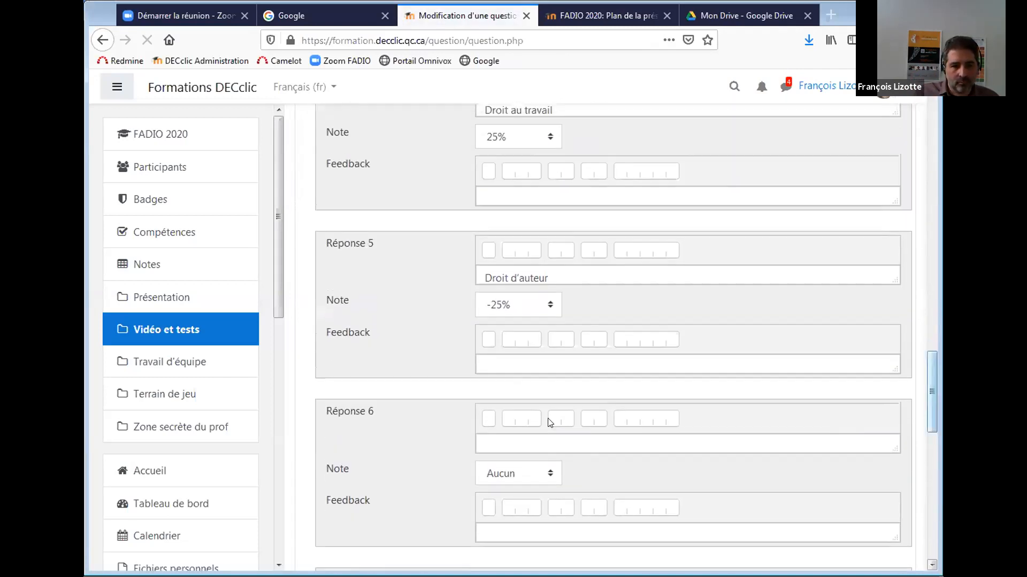
{"action": "left_click", "coordinate": [491, 484]}
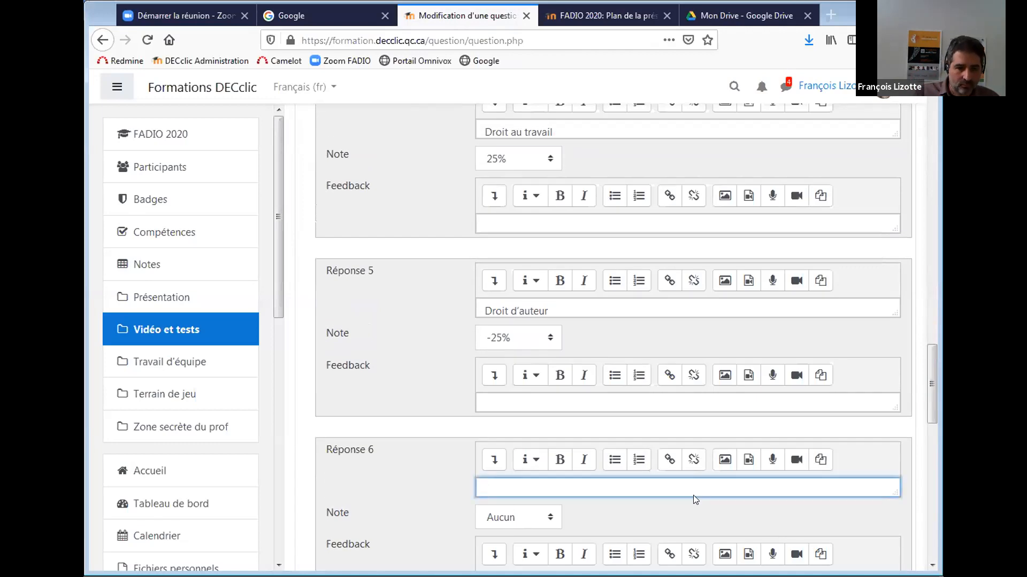
{"action": "type", "text": "Droit de vote"}
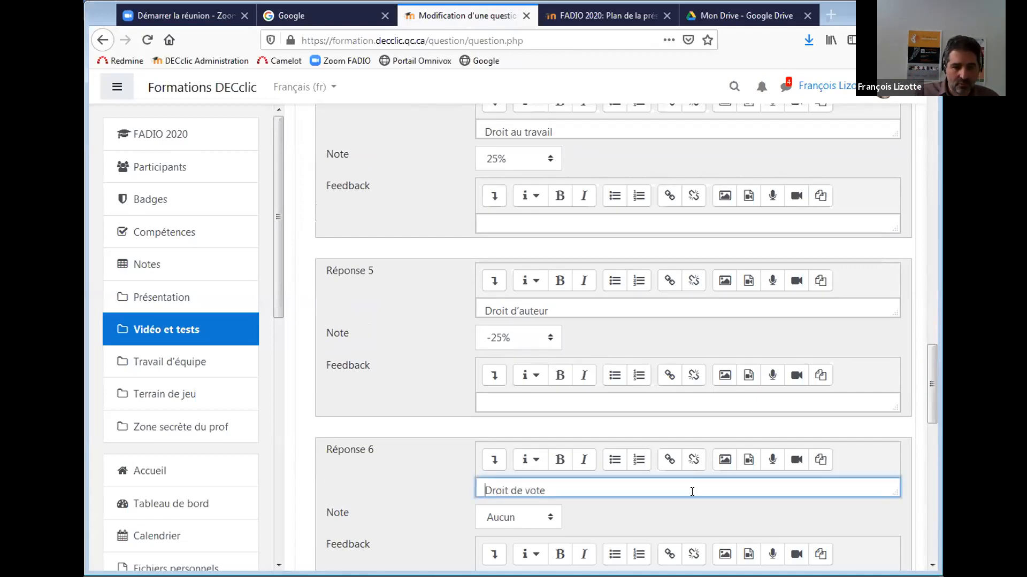
{"action": "left_click", "coordinate": [531, 522]}
{"action": "left_click", "coordinate": [492, 370]}
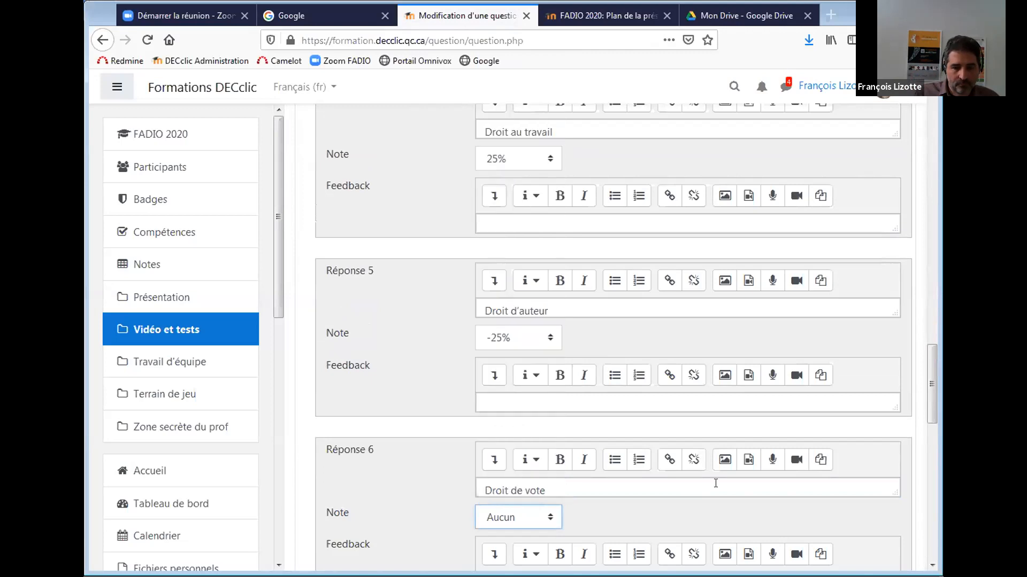
{"action": "left_click", "coordinate": [543, 518]}
{"action": "left_click_drag", "start_coordinate": [551, 266], "coordinate": [549, 387]}
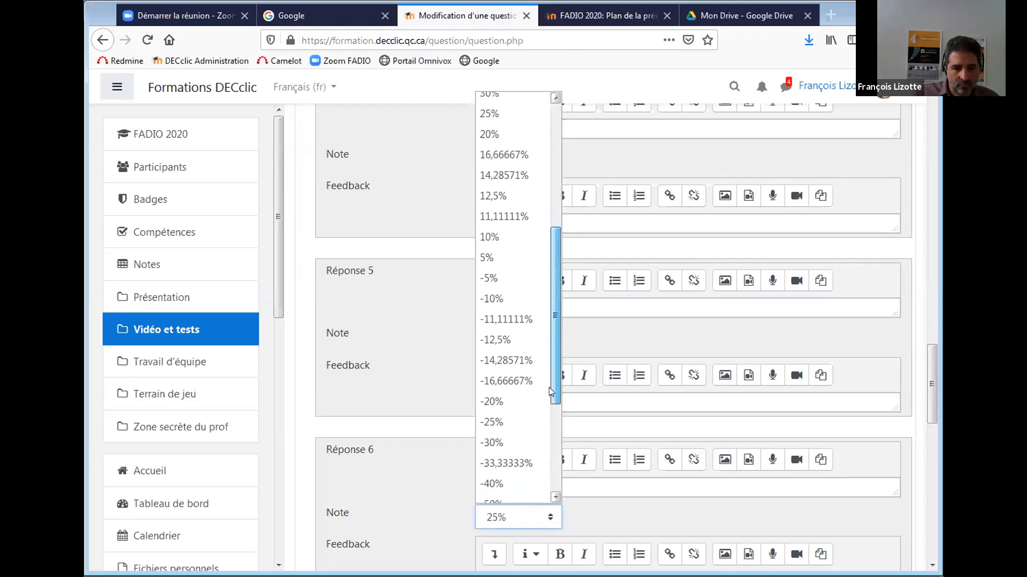
{"action": "left_click", "coordinate": [505, 422]}
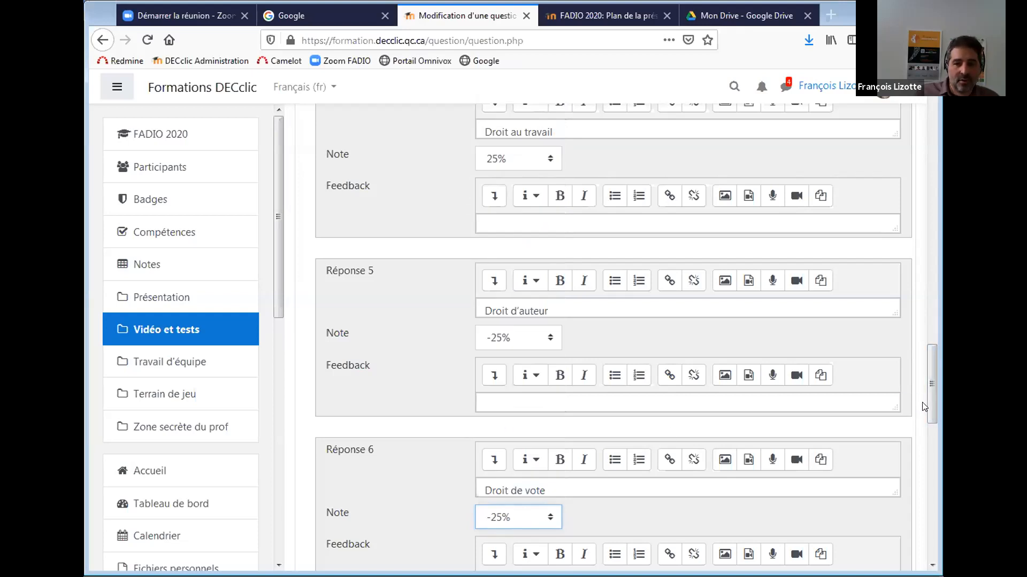
{"action": "scroll", "coordinate": [929, 400], "scroll_direction": "up", "scroll_amount": 1}
{"action": "left_click_drag", "start_coordinate": [928, 395], "coordinate": [909, 241]}
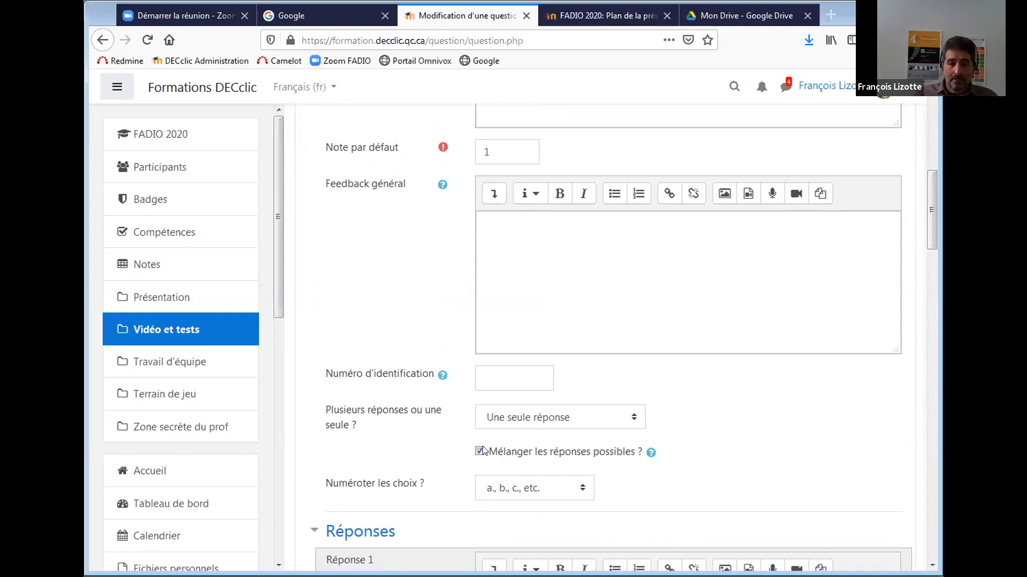
Set 'Plusieurs réponses ou une seule ?' to 'Réponses multiples autorisées' and review the answers below.
{"action": "left_click", "coordinate": [605, 417]}
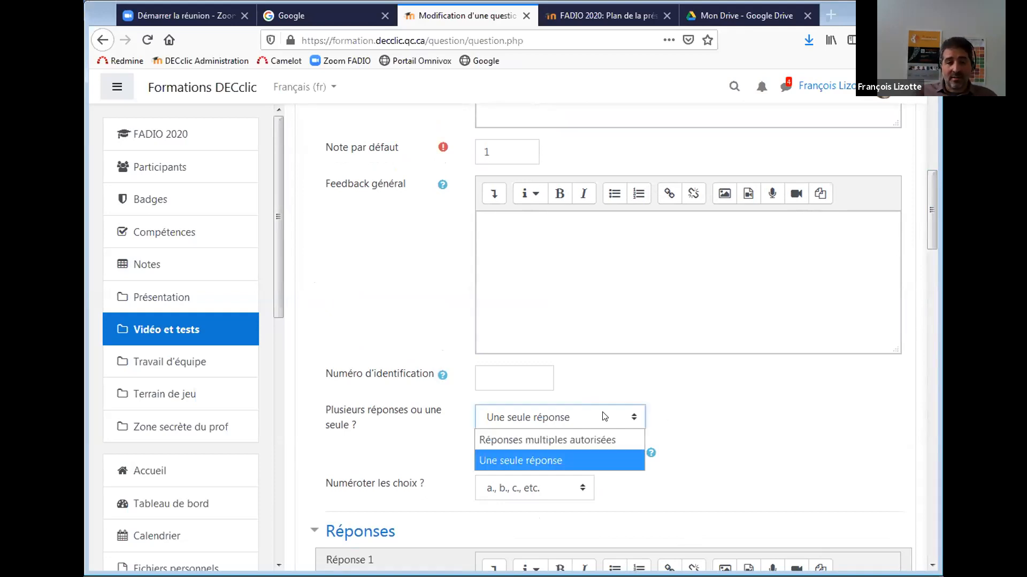
{"action": "left_click", "coordinate": [602, 439]}
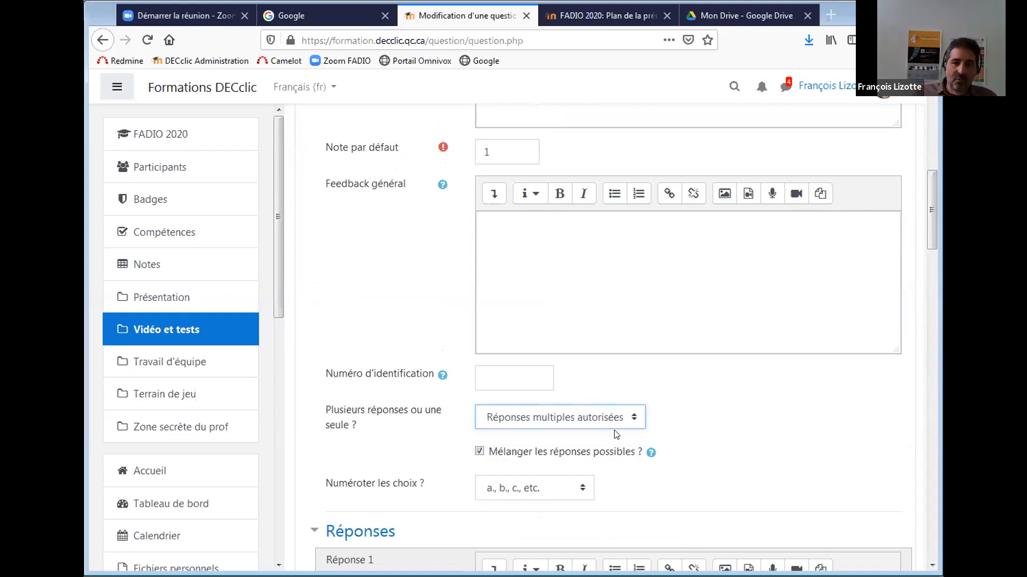
{"action": "left_click_drag", "start_coordinate": [928, 203], "coordinate": [931, 256]}
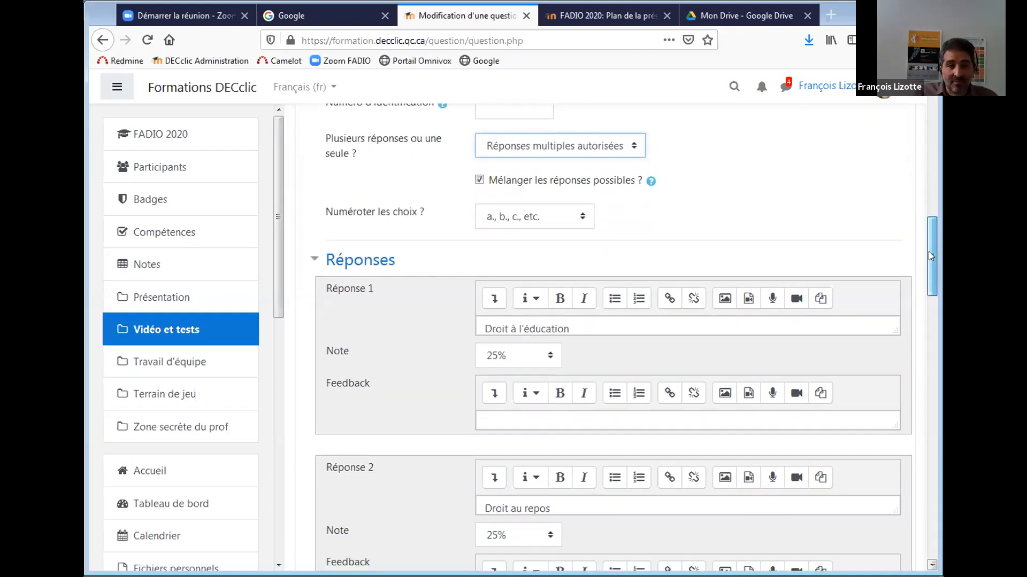
{"action": "left_click_drag", "start_coordinate": [929, 256], "coordinate": [931, 273]}
{"action": "left_click_drag", "start_coordinate": [931, 275], "coordinate": [929, 363]}
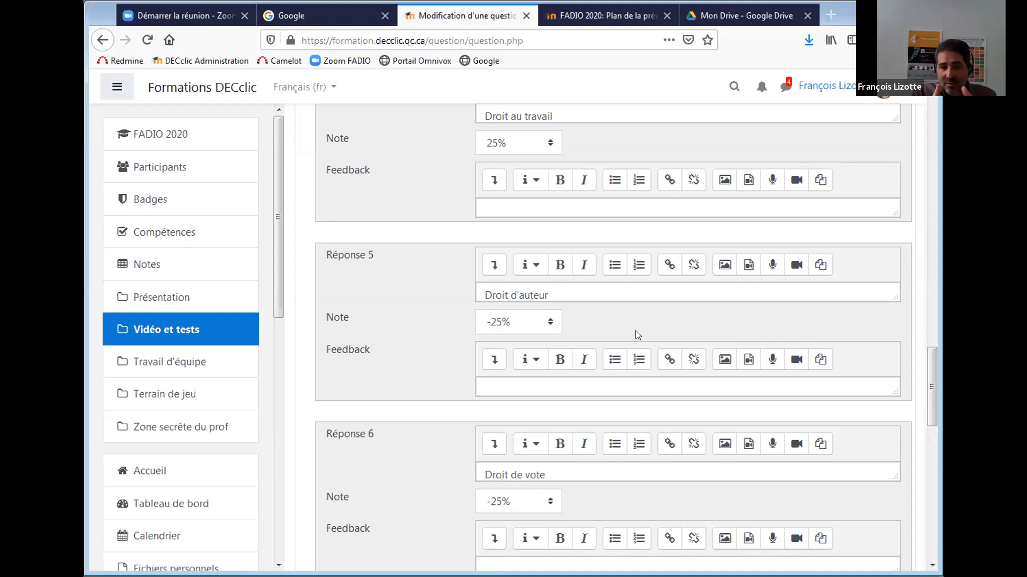
{"action": "left_click_drag", "start_coordinate": [928, 360], "coordinate": [927, 490]}
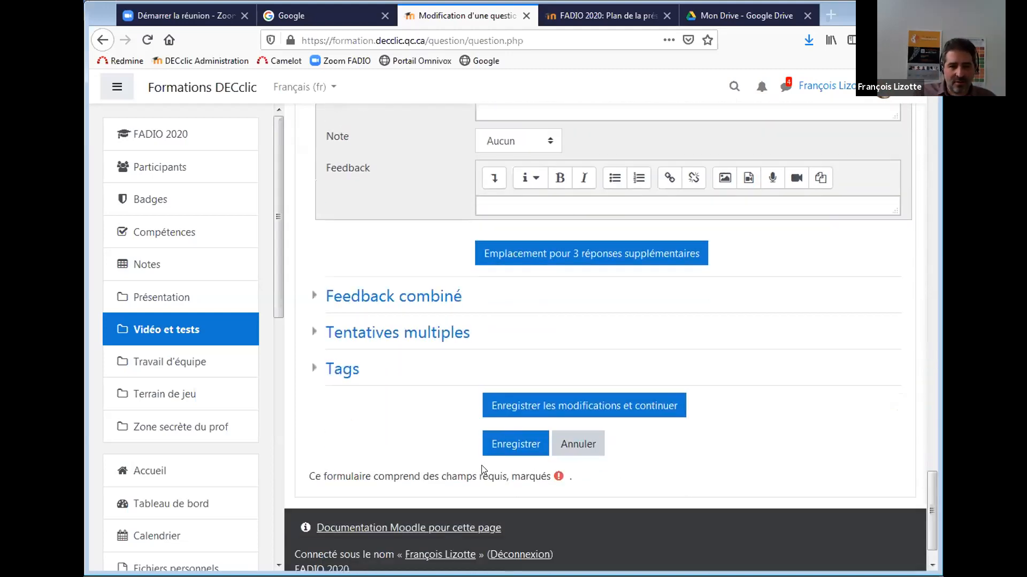
Save the droits question, returning to Test 2's editing page.
{"action": "left_click", "coordinate": [516, 444]}
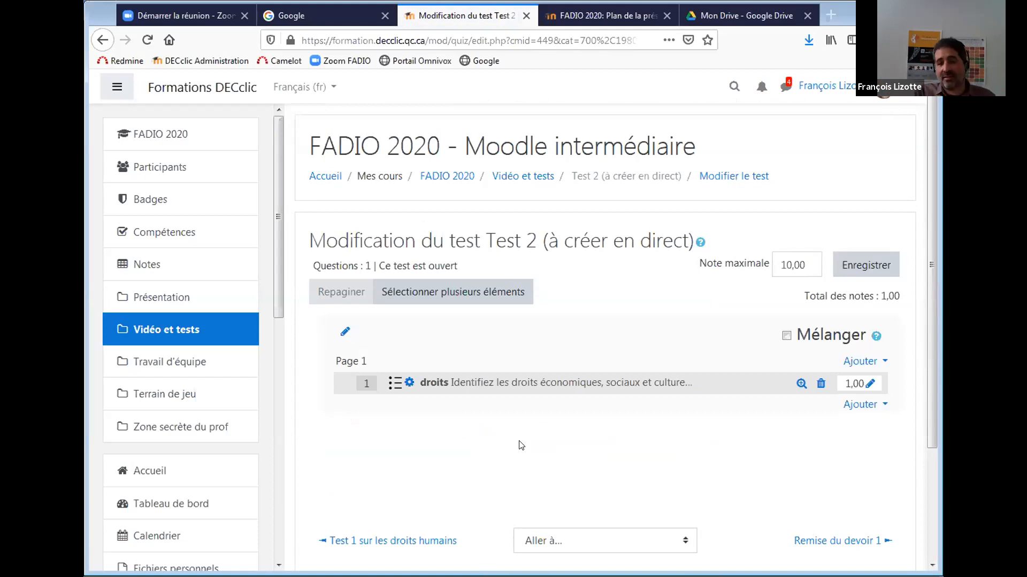
{"action": "left_click", "coordinate": [849, 406]}
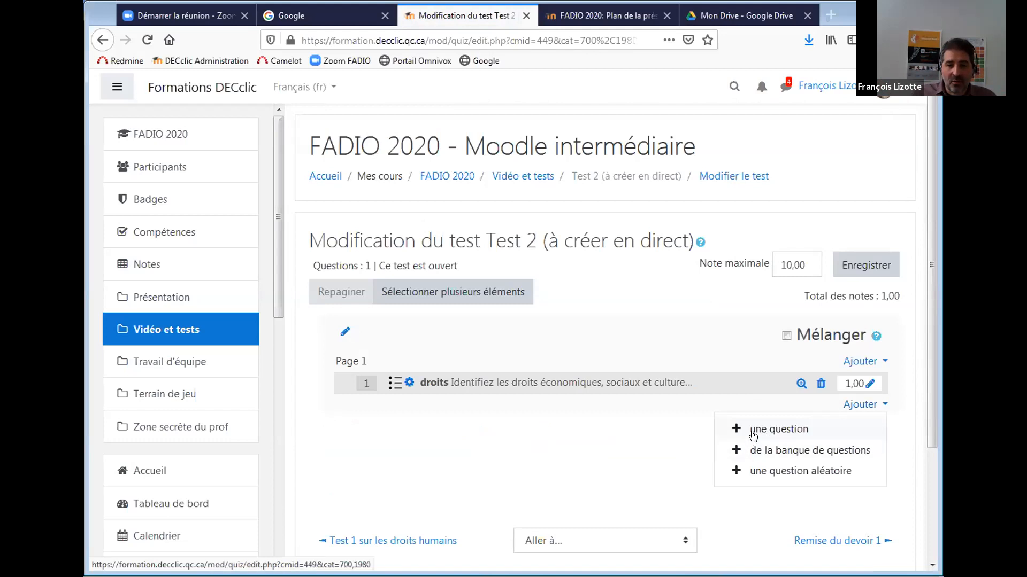
Add a new Composition (essay) question to Test 2.
{"action": "left_click", "coordinate": [752, 427]}
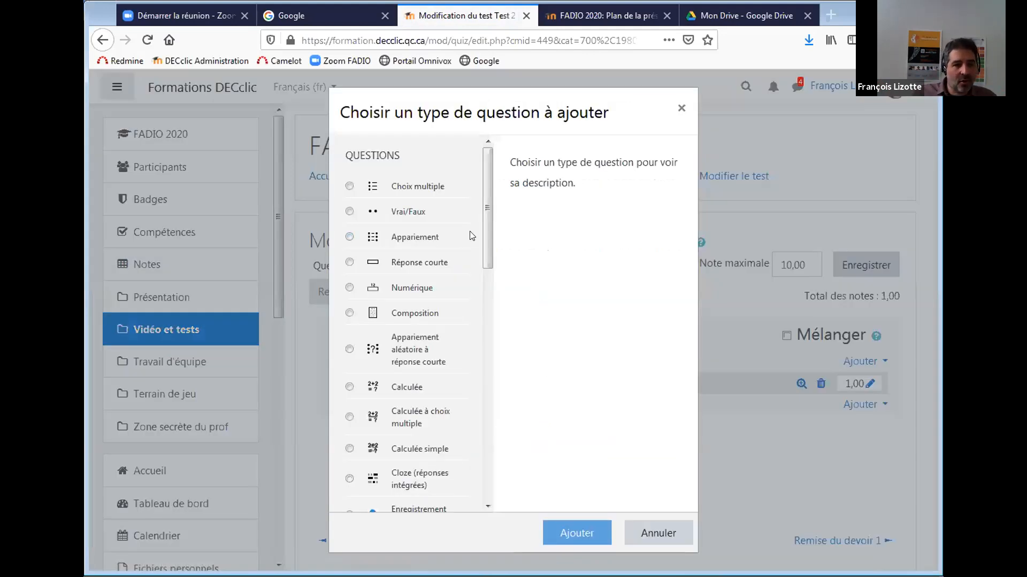
{"action": "scroll", "coordinate": [482, 246], "scroll_direction": "down", "scroll_amount": 1}
{"action": "mouse_move", "coordinate": [482, 247]}
{"action": "left_mouse_down"}
{"action": "mouse_move", "coordinate": [480, 402]}
{"action": "mouse_move", "coordinate": [484, 362]}
{"action": "mouse_move", "coordinate": [468, 478]}
{"action": "mouse_move", "coordinate": [481, 445]}
{"action": "mouse_move", "coordinate": [485, 286]}
{"action": "mouse_move", "coordinate": [457, 310]}
{"action": "mouse_move", "coordinate": [486, 300]}
{"action": "mouse_move", "coordinate": [490, 259]}
{"action": "left_mouse_up"}
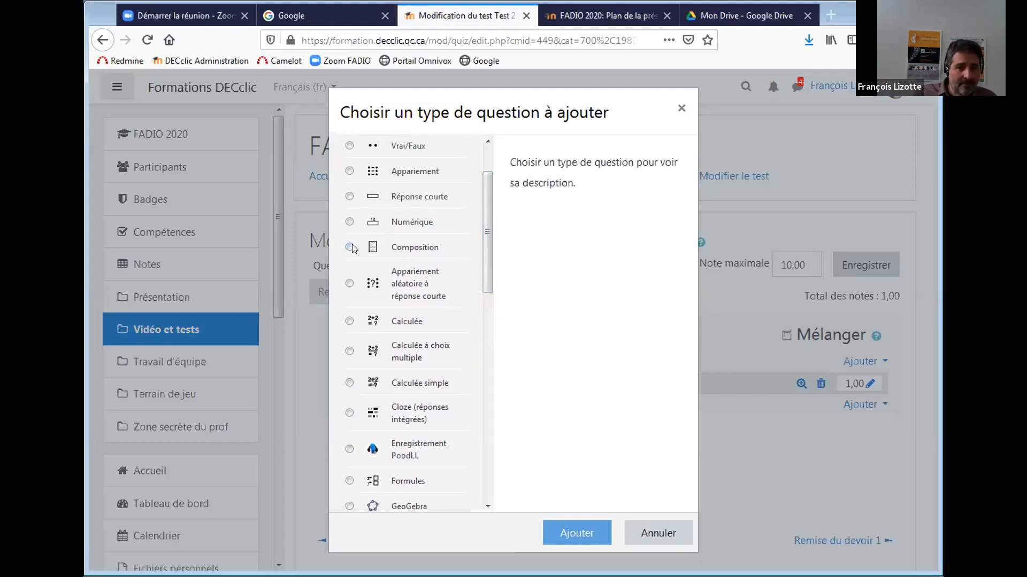
{"action": "left_click", "coordinate": [350, 248]}
{"action": "left_click", "coordinate": [577, 535]}
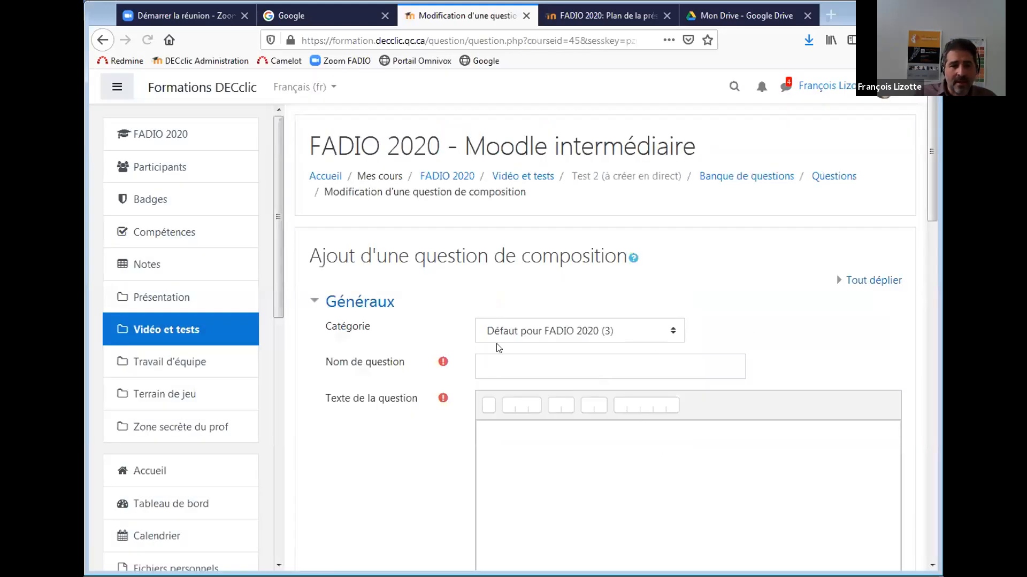
Name the essay question 'enoncé' and paste its question text, italicising Déclaration.
{"action": "left_click", "coordinate": [510, 360]}
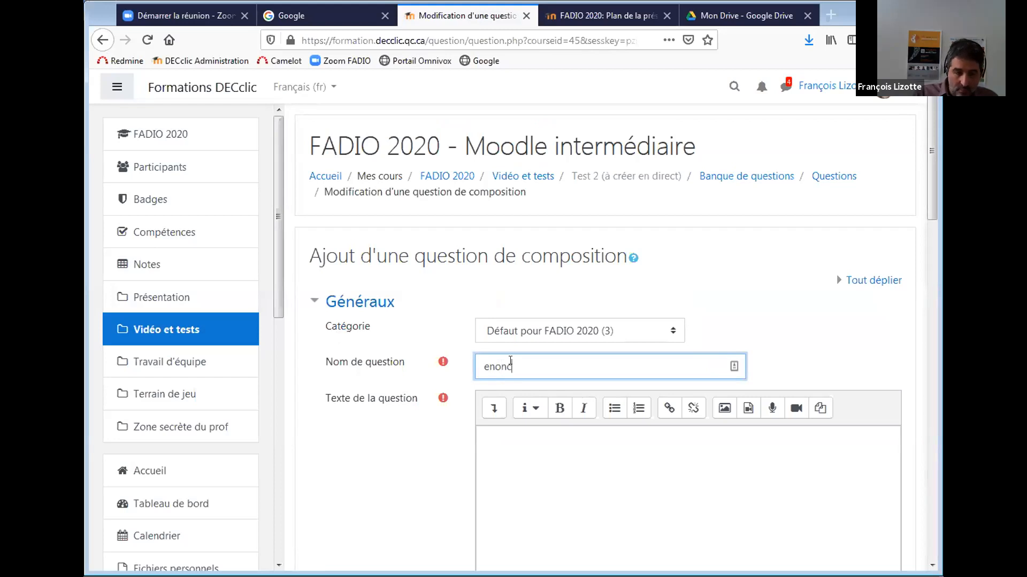
{"action": "left_click", "coordinate": [642, 469]}
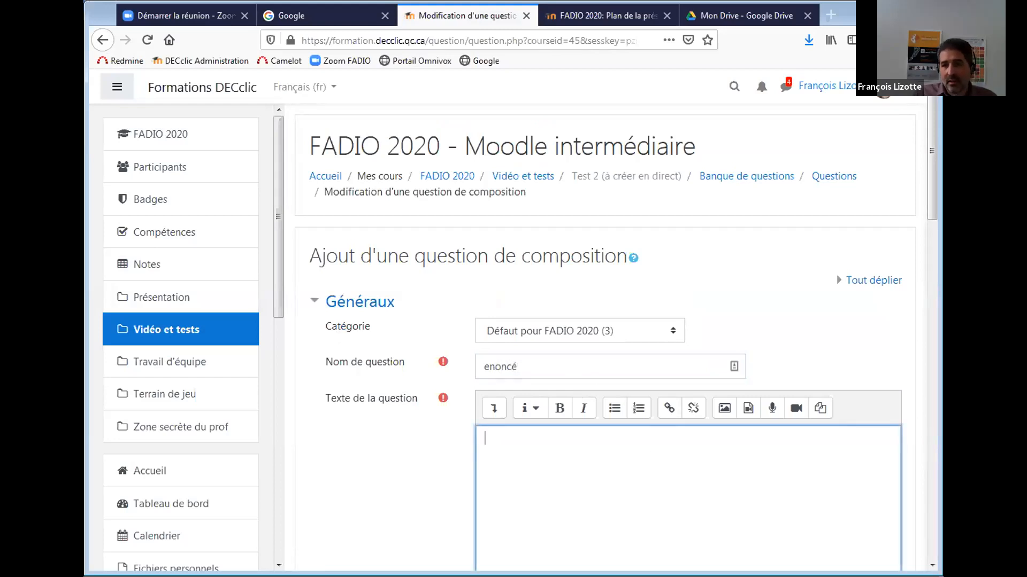
{"action": "left_click", "coordinate": [904, 494]}
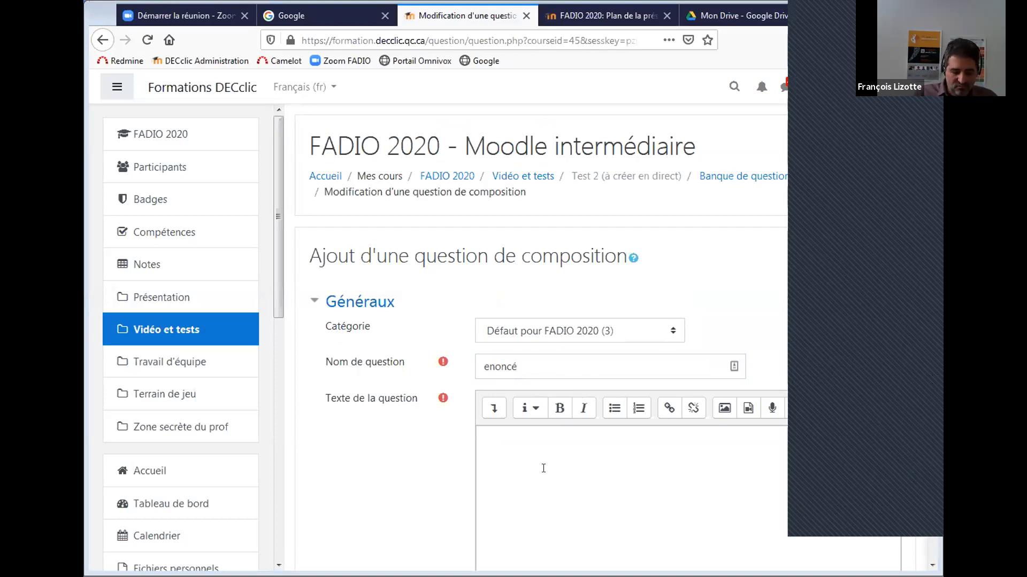
{"action": "type", "text": "Pourquoi la Déclaration n'est-elle pas admissible devant les tribunaux?"}
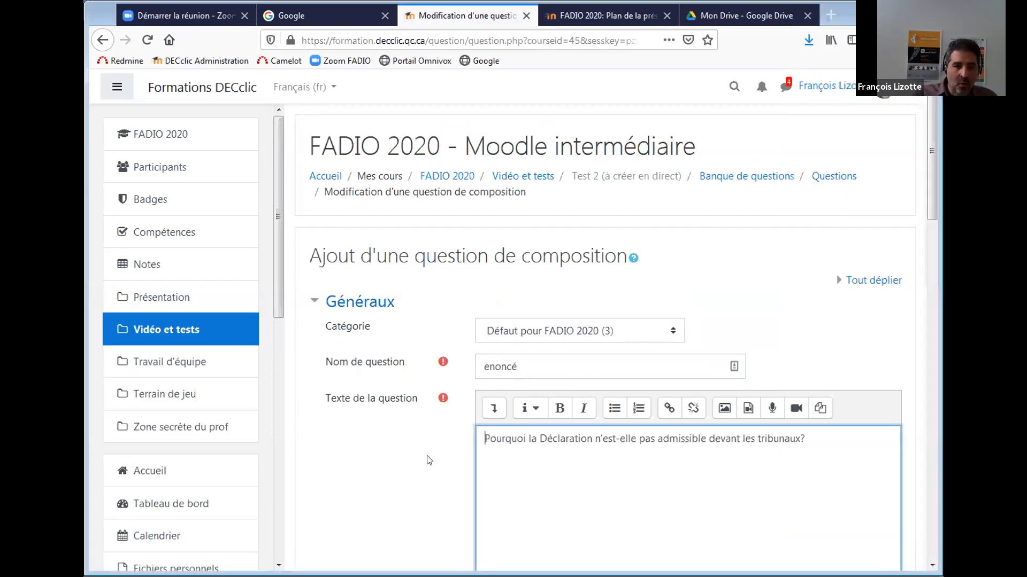
{"action": "double_click", "coordinate": [551, 437]}
{"action": "left_click", "coordinate": [576, 409]}
Expand the Modèle de réponse section and save the essay question.
{"action": "left_click_drag", "start_coordinate": [931, 202], "coordinate": [921, 378]}
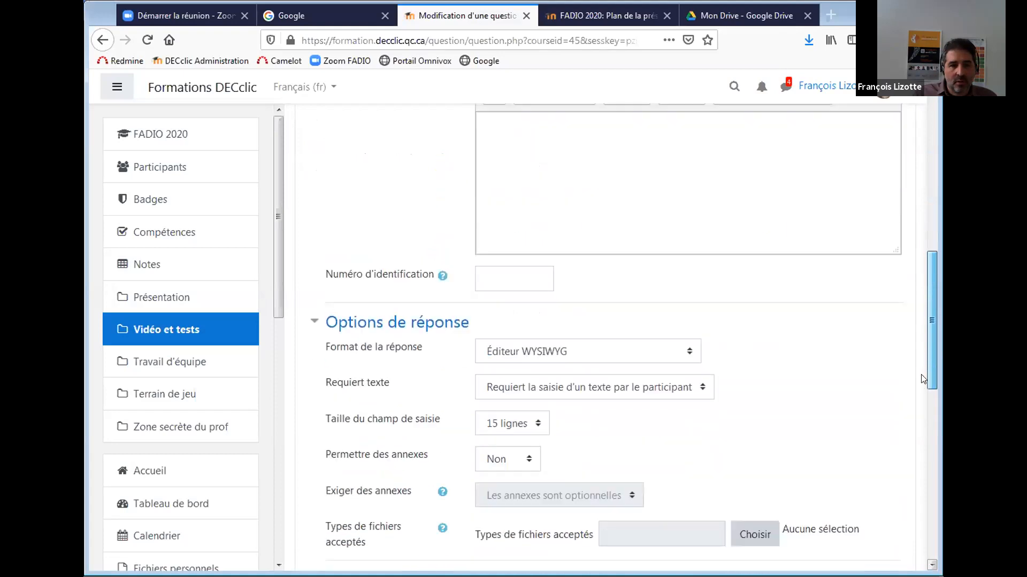
{"action": "scroll", "coordinate": [922, 376], "scroll_direction": "down", "scroll_amount": 4}
{"action": "scroll", "coordinate": [914, 423], "scroll_direction": "down", "scroll_amount": 5}
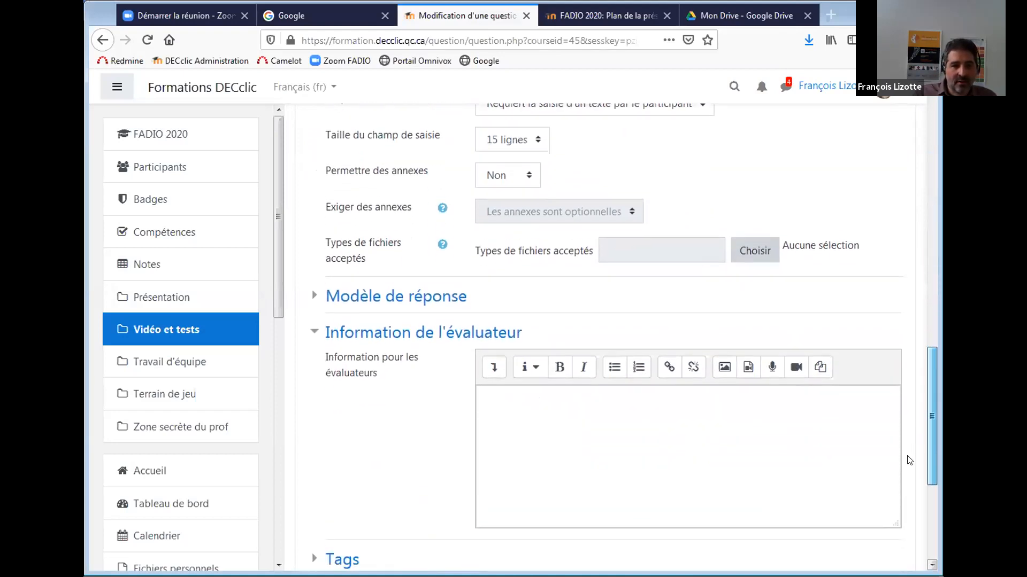
{"action": "left_click", "coordinate": [595, 401]}
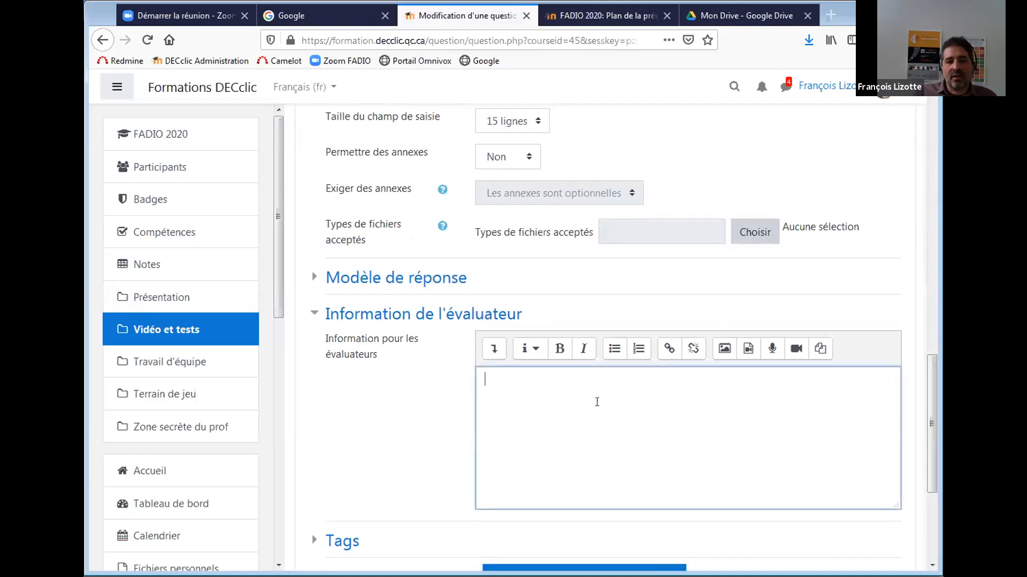
{"action": "left_click", "coordinate": [374, 286]}
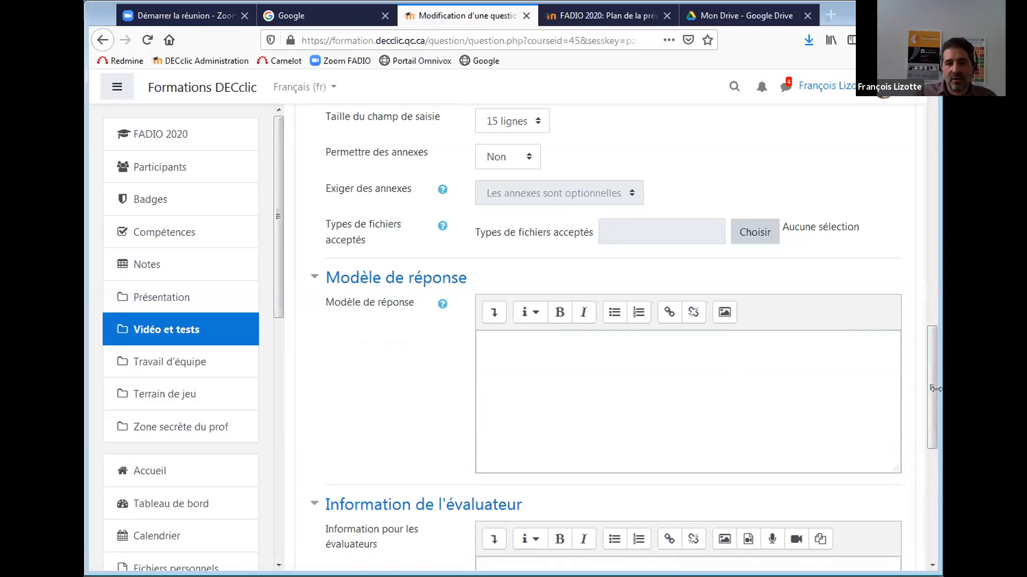
{"action": "scroll", "coordinate": [932, 455], "scroll_direction": "down", "scroll_amount": 4}
{"action": "mouse_move", "coordinate": [932, 456]}
{"action": "left_mouse_down"}
{"action": "mouse_move", "coordinate": [932, 478]}
{"action": "mouse_move", "coordinate": [931, 439]}
{"action": "mouse_move", "coordinate": [932, 468]}
{"action": "left_mouse_up"}
{"action": "left_click", "coordinate": [516, 525]}
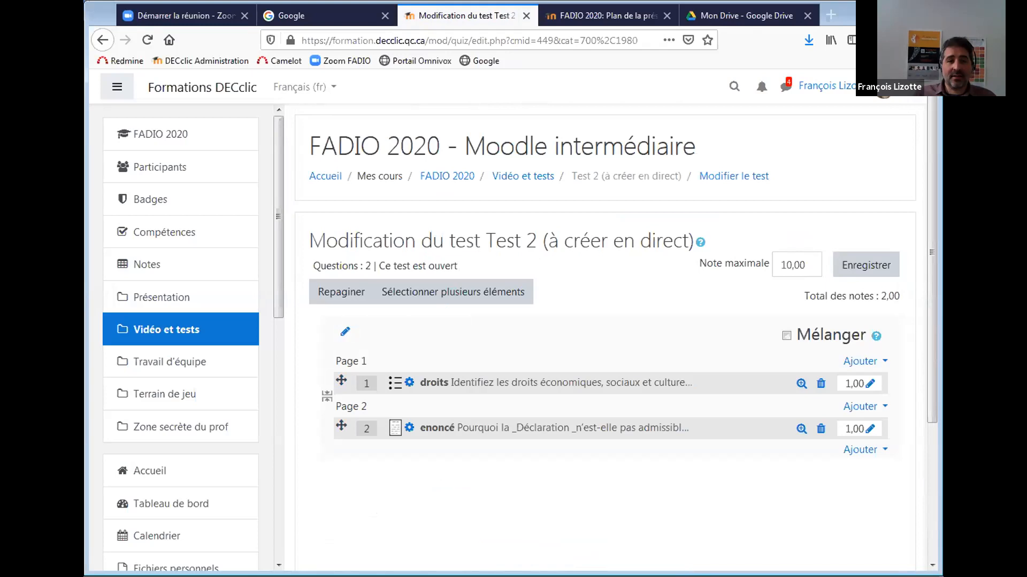
Return to the FADIO 2020 course page and open Test 2's Modifier menu.
{"action": "left_click", "coordinate": [449, 172]}
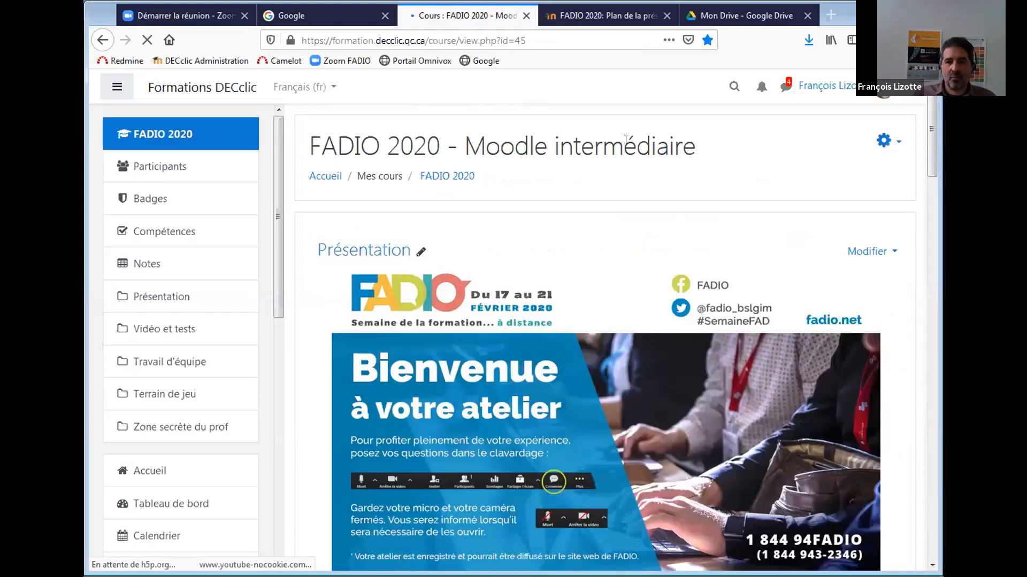
{"action": "scroll", "coordinate": [934, 180], "scroll_direction": "down", "scroll_amount": 1}
{"action": "left_click_drag", "start_coordinate": [934, 178], "coordinate": [932, 298]}
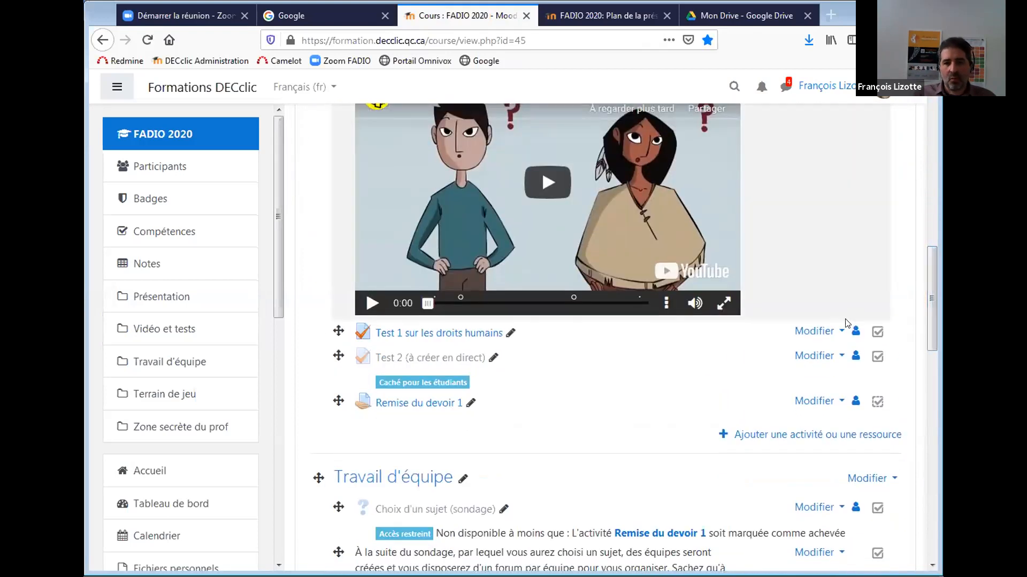
{"action": "left_click", "coordinate": [817, 357]}
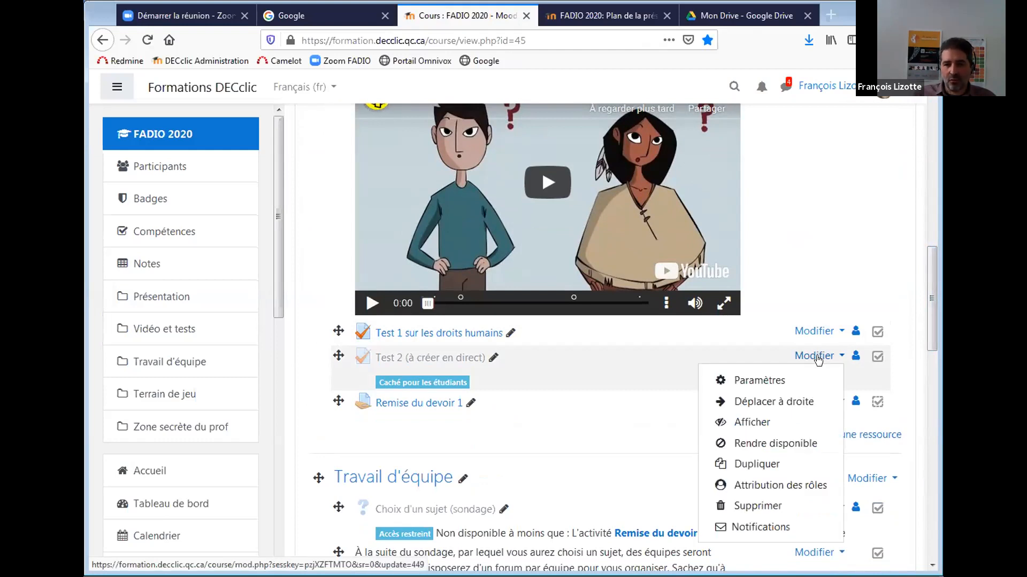
Open Test 2's settings, expand Restreindre l'accès, and cancel the restriction type chooser.
{"action": "left_click", "coordinate": [775, 380]}
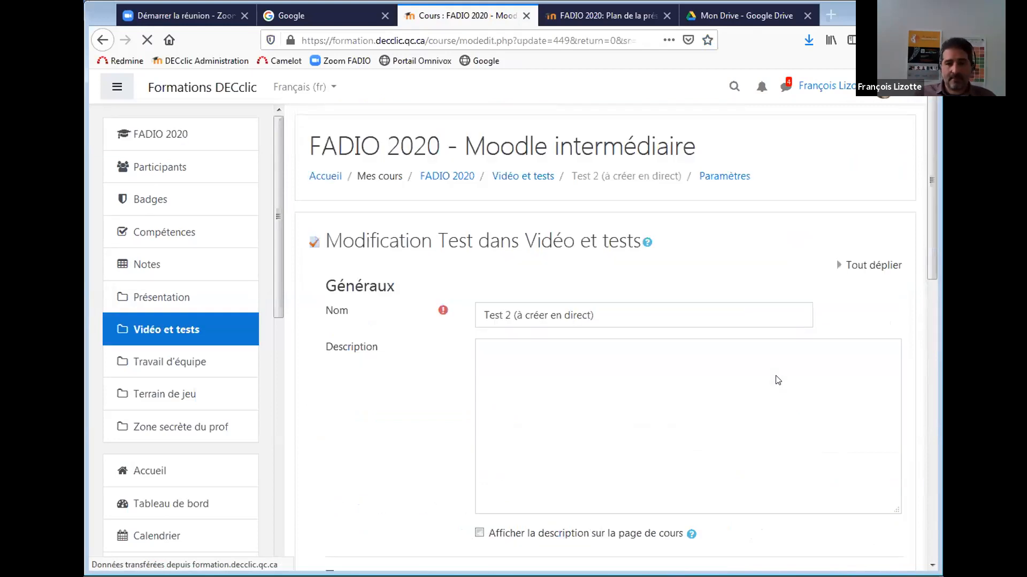
{"action": "scroll", "coordinate": [934, 265], "scroll_direction": "down", "scroll_amount": 3}
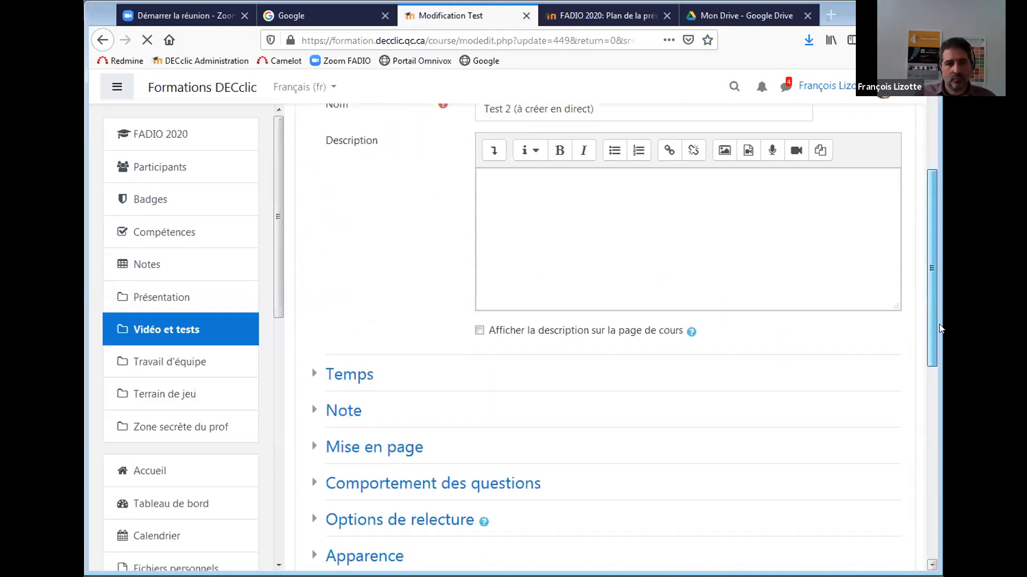
{"action": "left_click", "coordinate": [337, 364]}
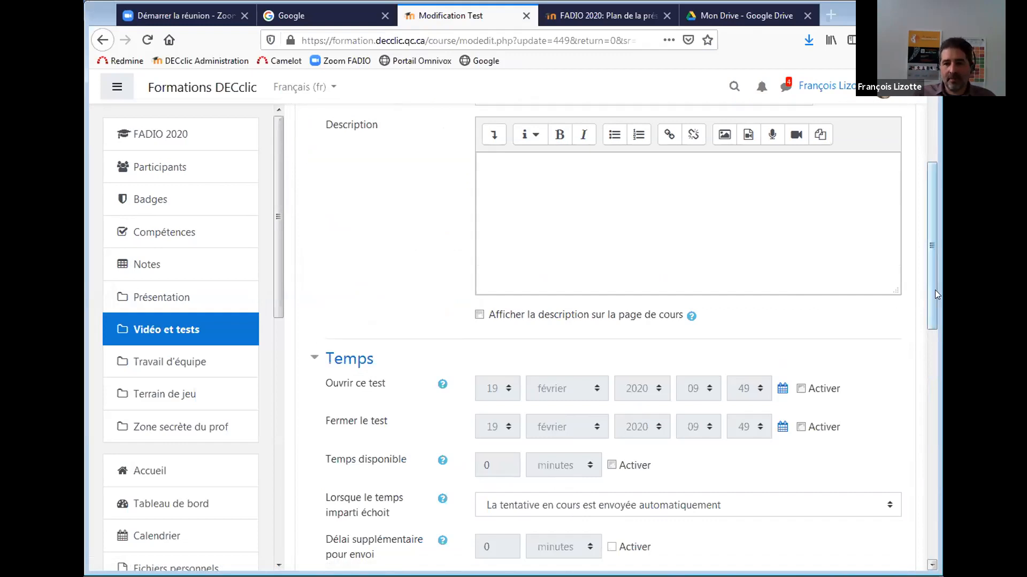
{"action": "left_click_drag", "start_coordinate": [932, 314], "coordinate": [930, 449]}
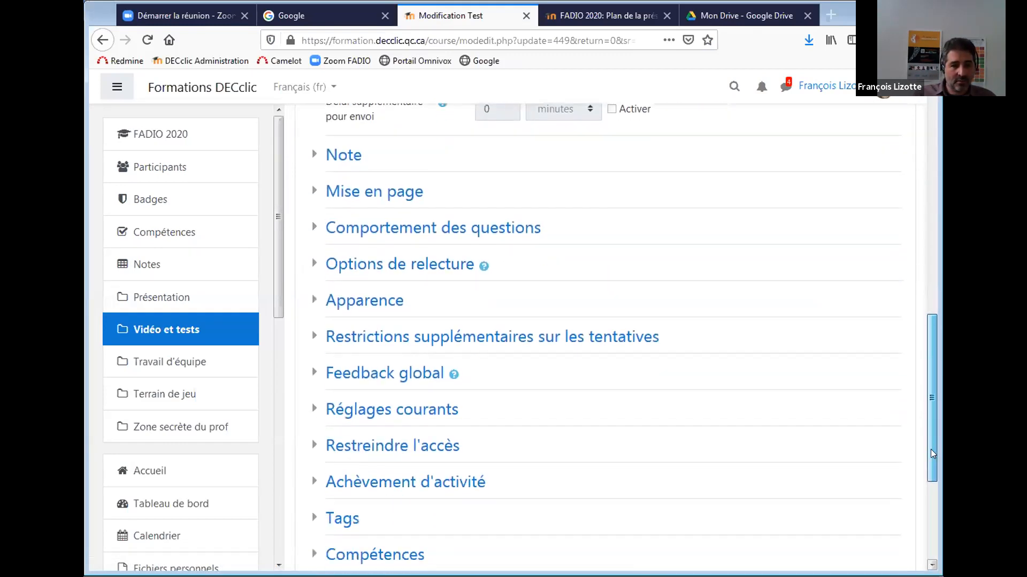
{"action": "left_click", "coordinate": [363, 453]}
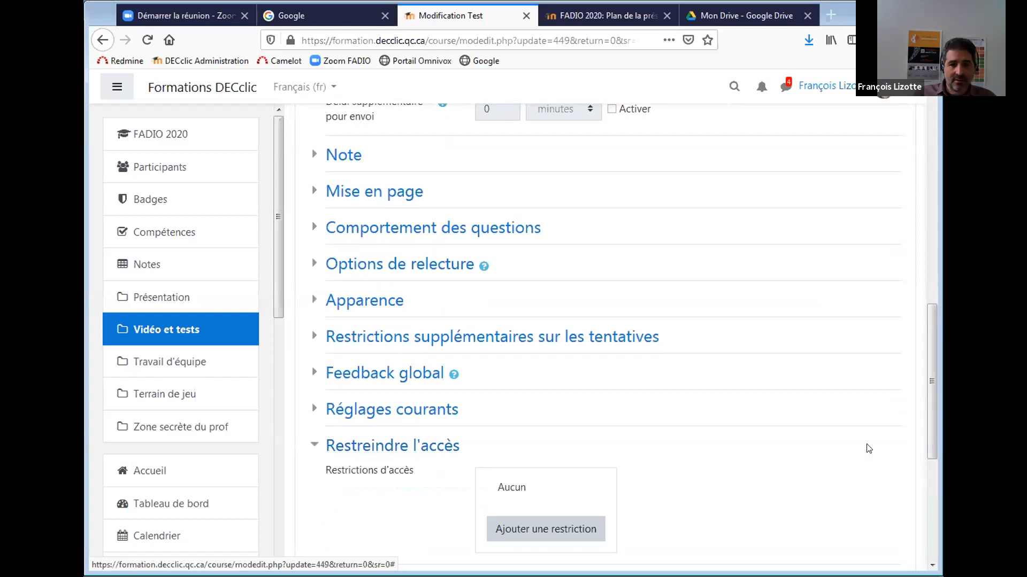
{"action": "left_click_drag", "start_coordinate": [928, 400], "coordinate": [935, 444]}
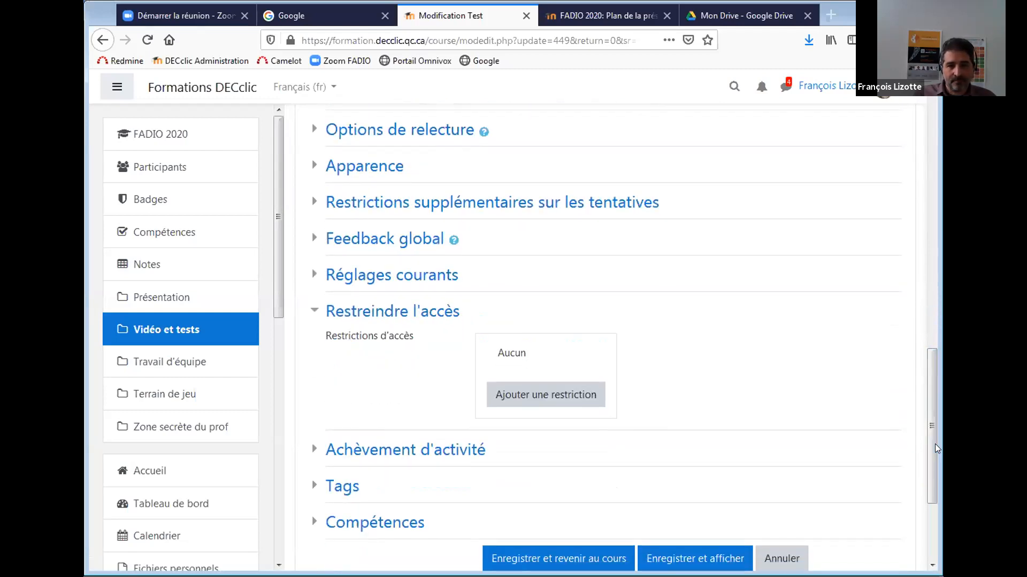
{"action": "left_click", "coordinate": [555, 401]}
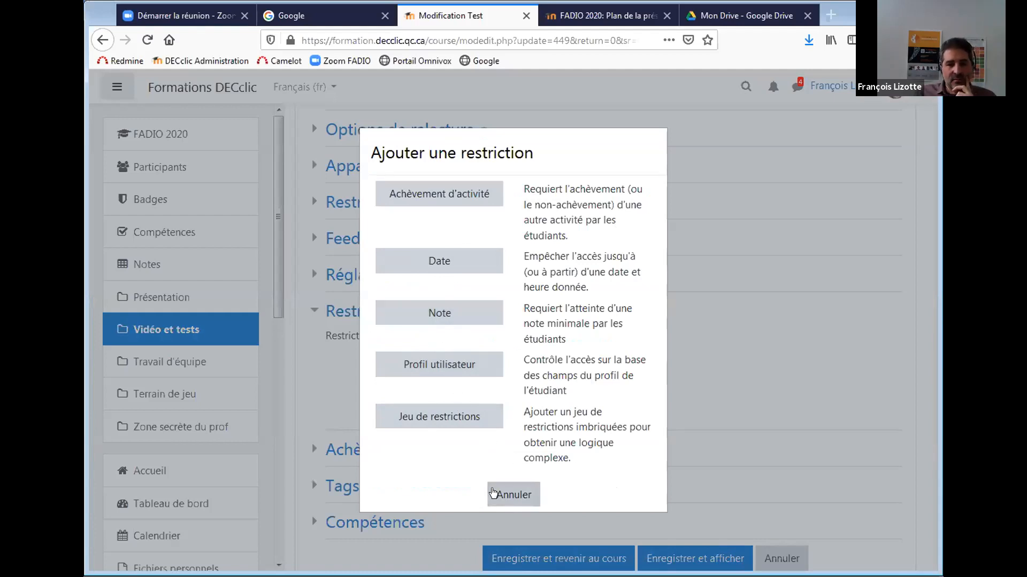
{"action": "left_click", "coordinate": [492, 491]}
{"action": "left_click_drag", "start_coordinate": [930, 419], "coordinate": [874, 434]}
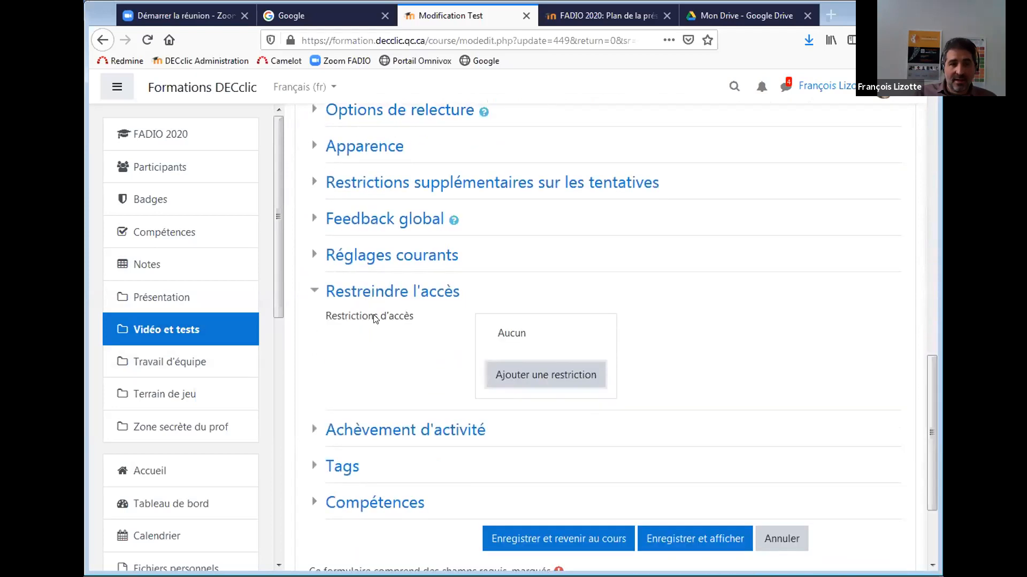
Add a Note condition: Test 1 sur les droits humains must be ≥ 50%.
{"action": "left_click", "coordinate": [555, 381]}
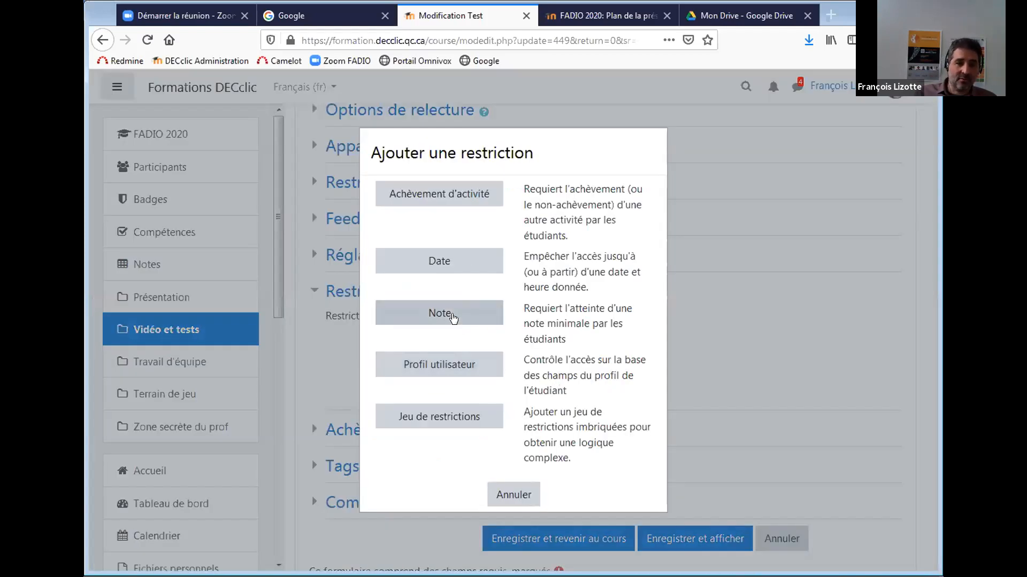
{"action": "left_click", "coordinate": [452, 317]}
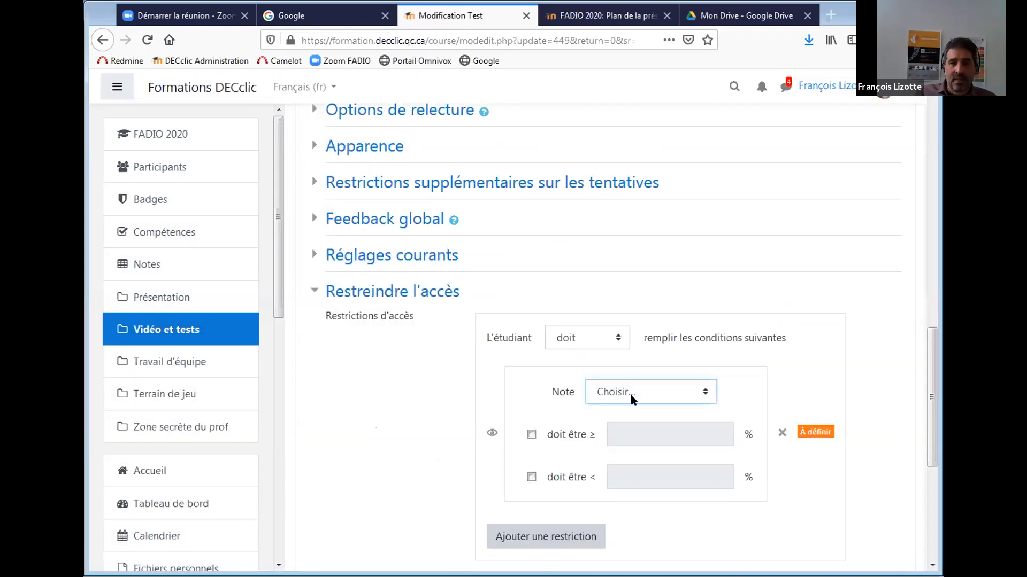
{"action": "left_click", "coordinate": [680, 396]}
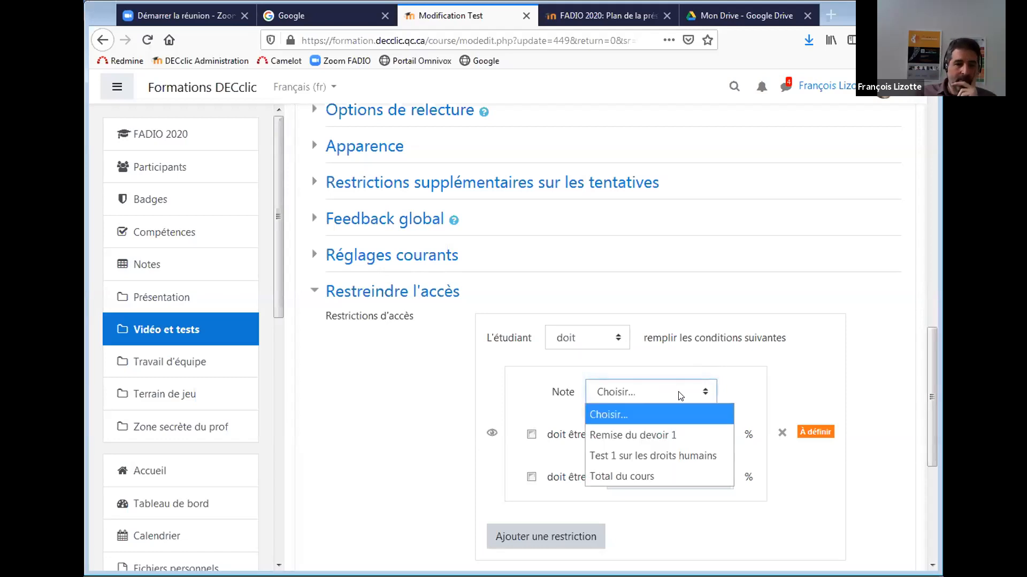
{"action": "left_click", "coordinate": [677, 454]}
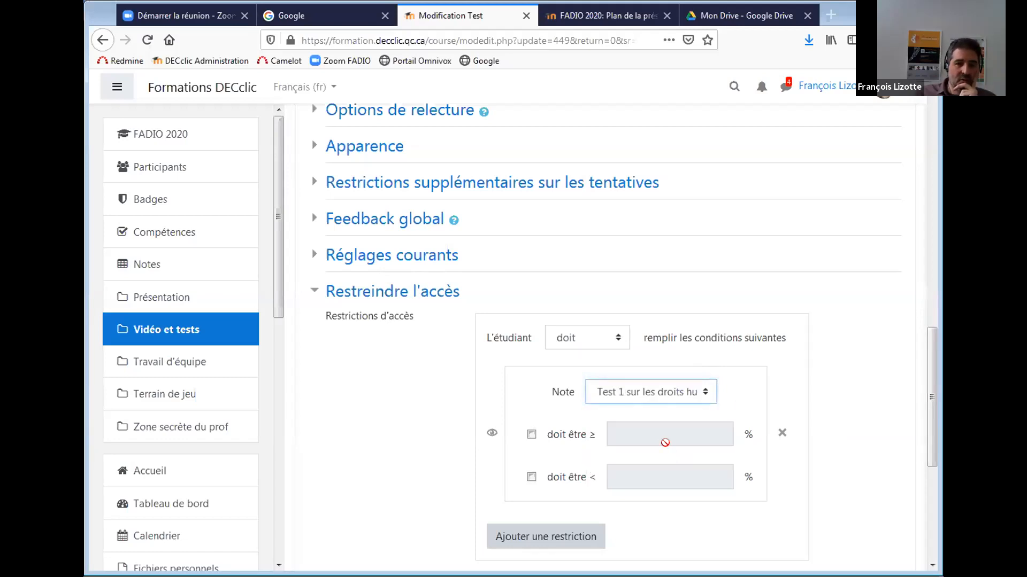
{"action": "left_click", "coordinate": [531, 435]}
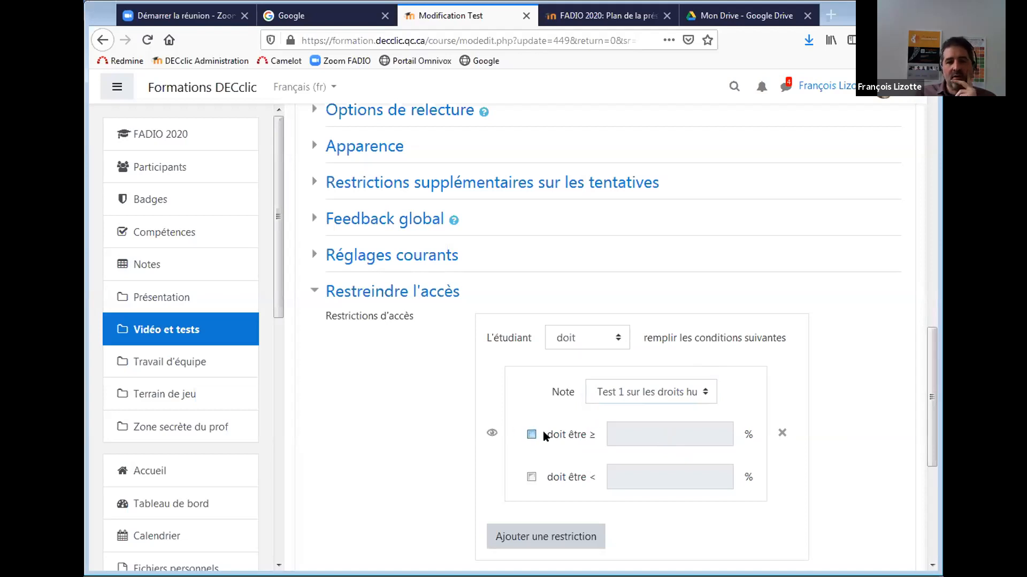
{"action": "left_click", "coordinate": [622, 434]}
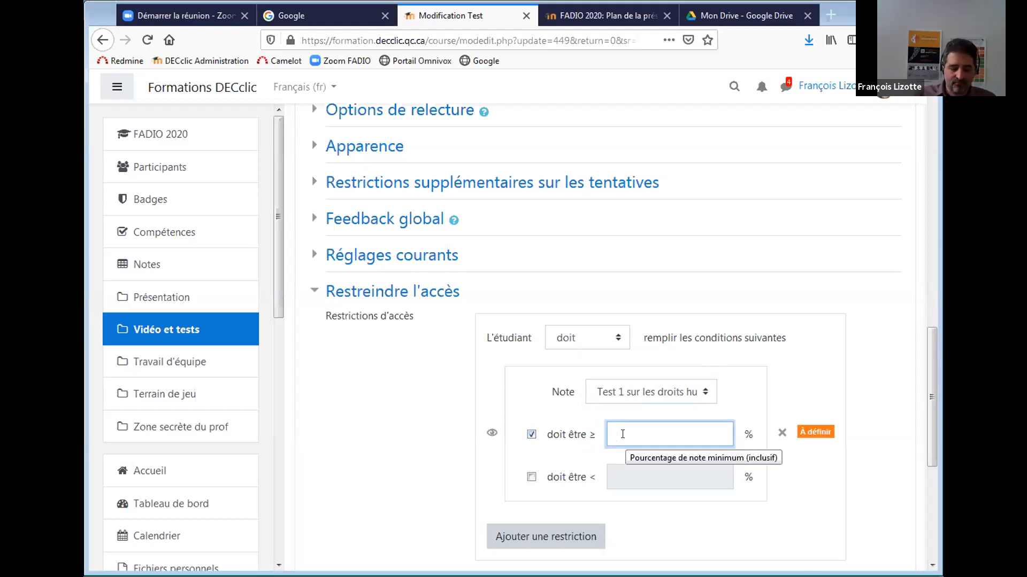
{"action": "type", "text": "50"}
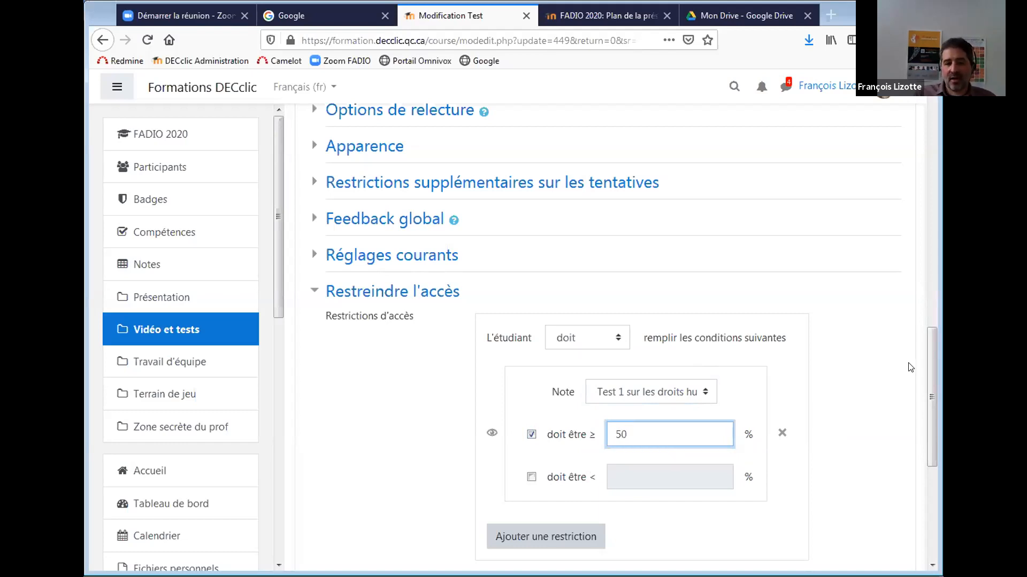
{"action": "left_click_drag", "start_coordinate": [928, 363], "coordinate": [926, 384]}
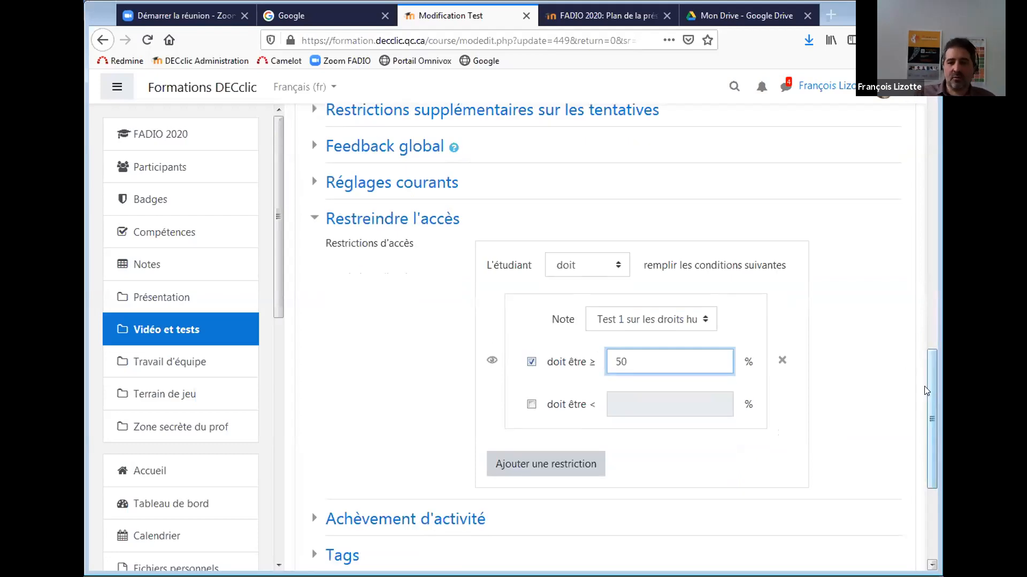
{"action": "left_click_drag", "start_coordinate": [930, 384], "coordinate": [928, 412]}
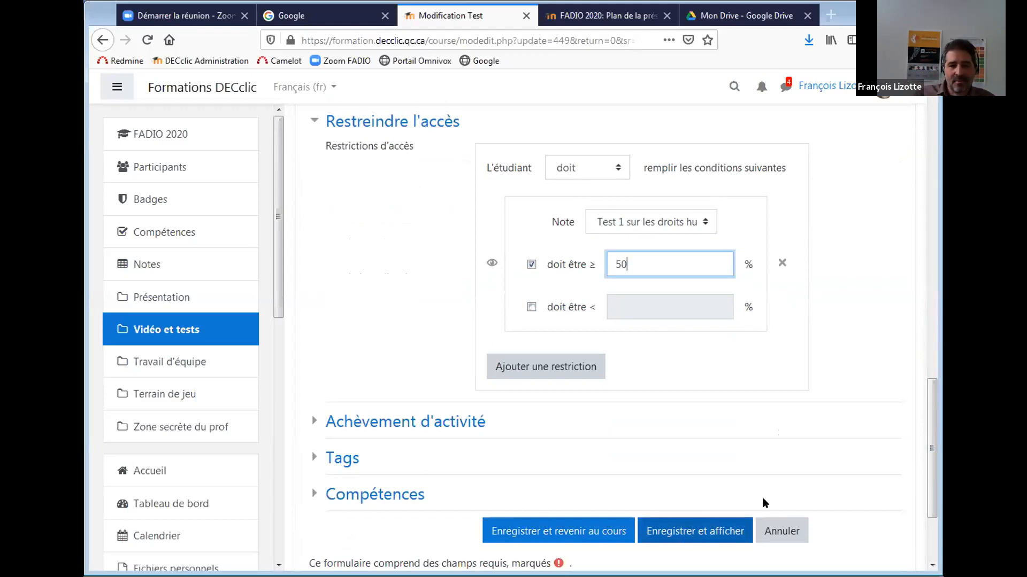
{"action": "left_click_drag", "start_coordinate": [931, 461], "coordinate": [931, 293]}
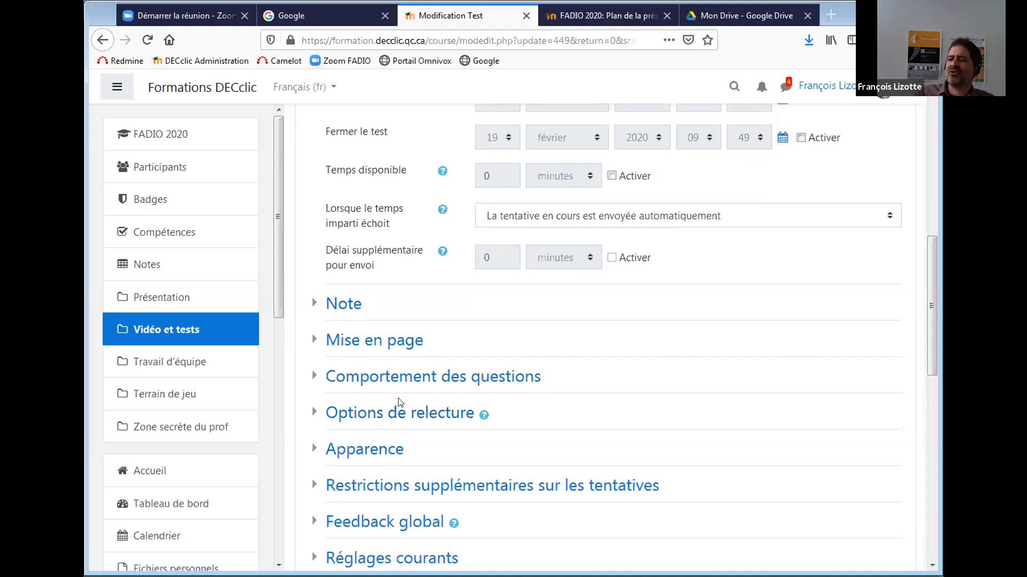
Enable Temps disponible with a 30-minute time limit.
{"action": "left_click_drag", "start_coordinate": [929, 306], "coordinate": [929, 331]}
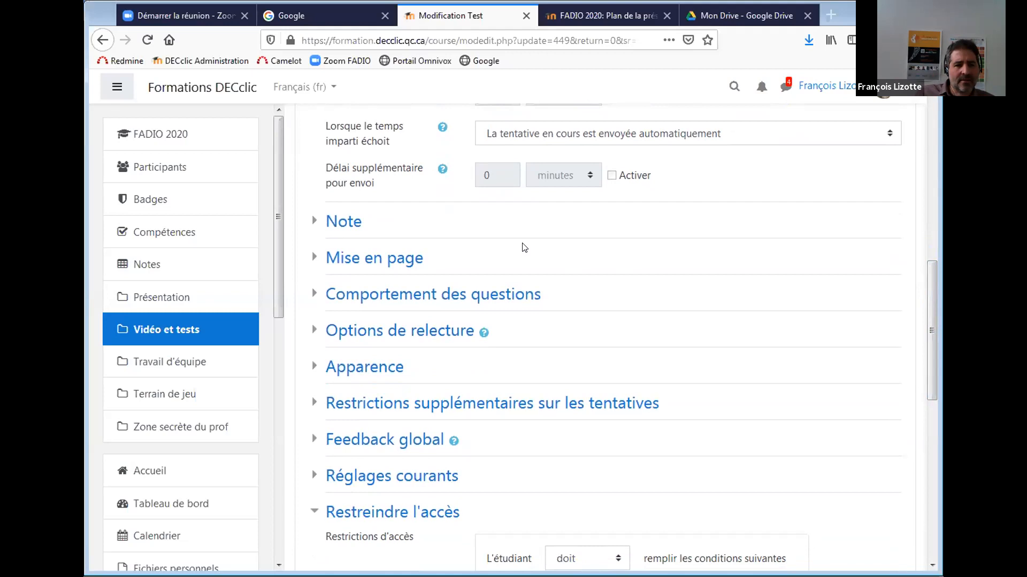
{"action": "left_click_drag", "start_coordinate": [930, 332], "coordinate": [931, 252]}
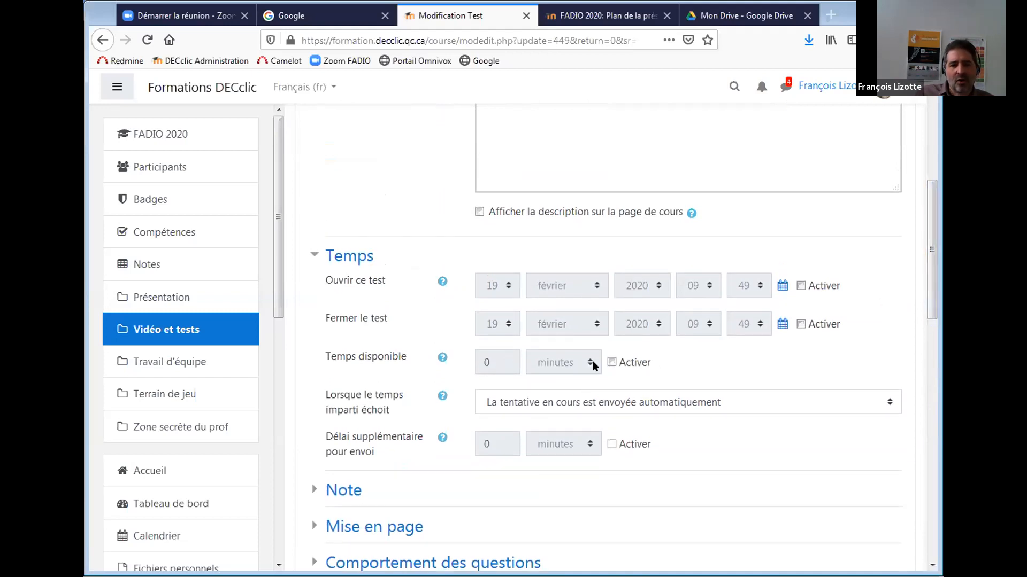
{"action": "left_click", "coordinate": [612, 363]}
{"action": "left_click_drag", "start_coordinate": [490, 362], "coordinate": [473, 363]}
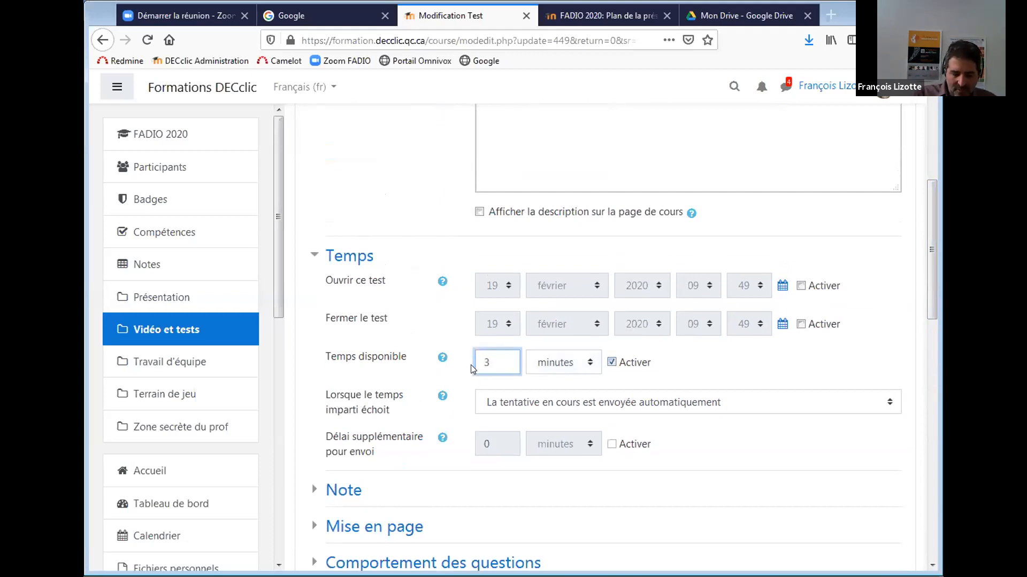
{"action": "left_click", "coordinate": [693, 368]}
Untick La tentative under Immédiatement après in the review options.
{"action": "left_click_drag", "start_coordinate": [932, 299], "coordinate": [933, 341]}
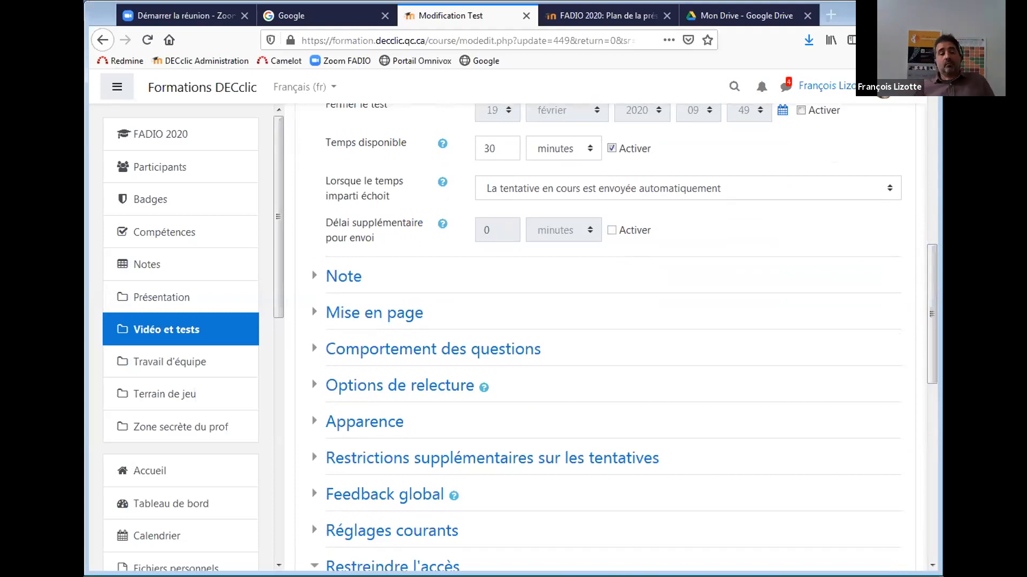
{"action": "left_click", "coordinate": [363, 350]}
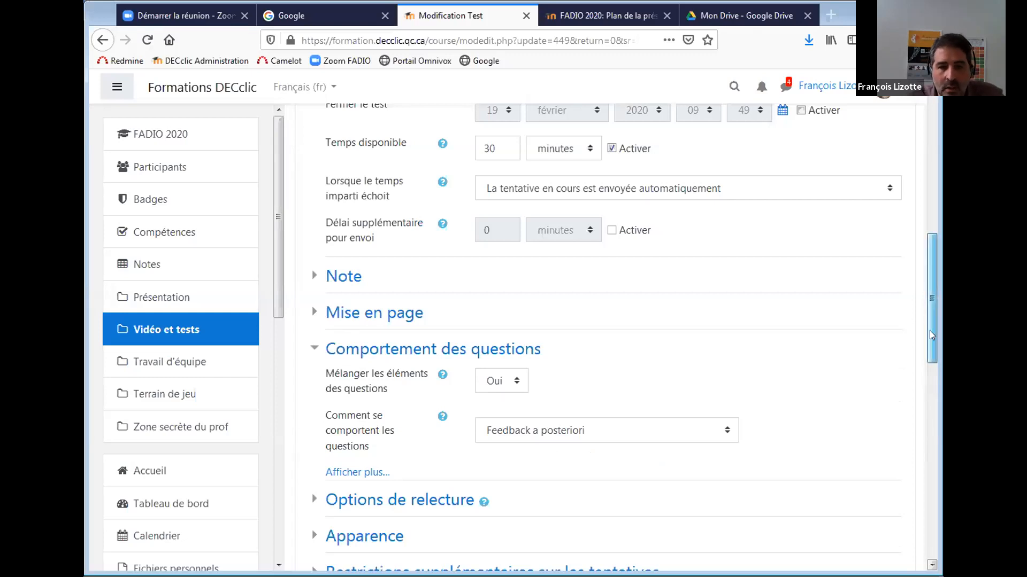
{"action": "scroll", "coordinate": [930, 331], "scroll_direction": "down", "scroll_amount": 3}
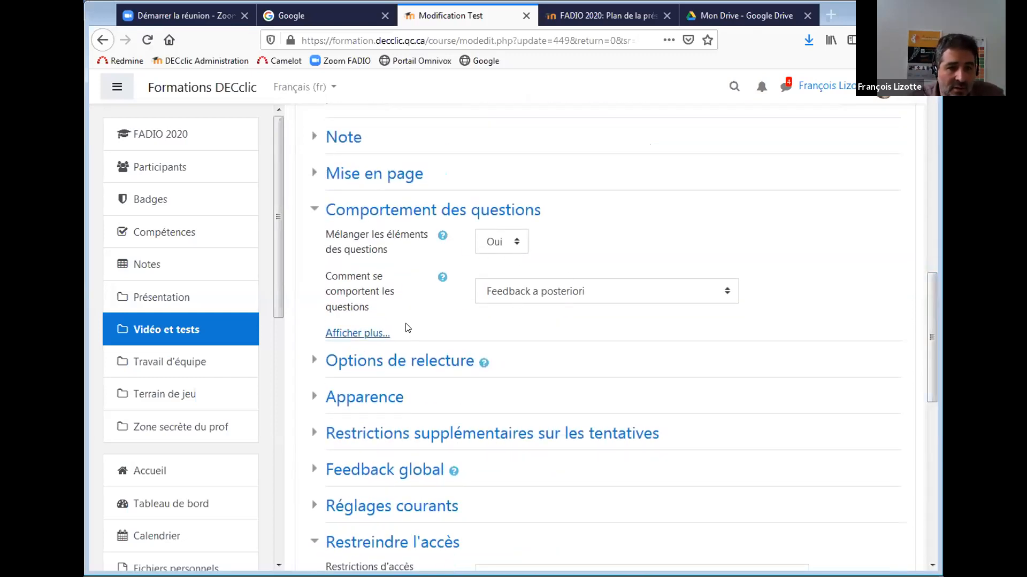
{"action": "left_click_drag", "start_coordinate": [925, 316], "coordinate": [924, 332]}
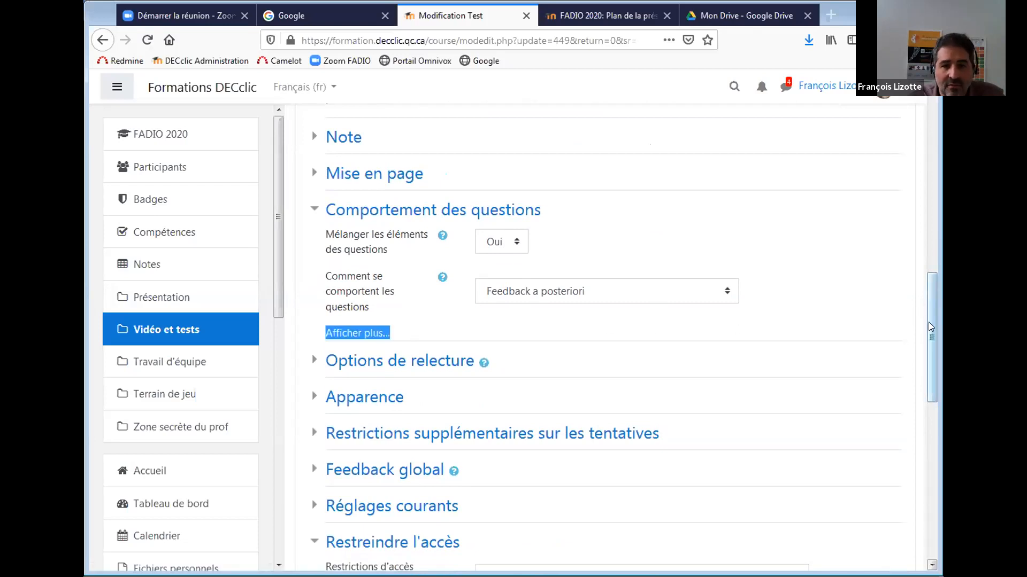
{"action": "scroll", "coordinate": [928, 322], "scroll_direction": "down", "scroll_amount": 1}
{"action": "left_click", "coordinate": [382, 328]}
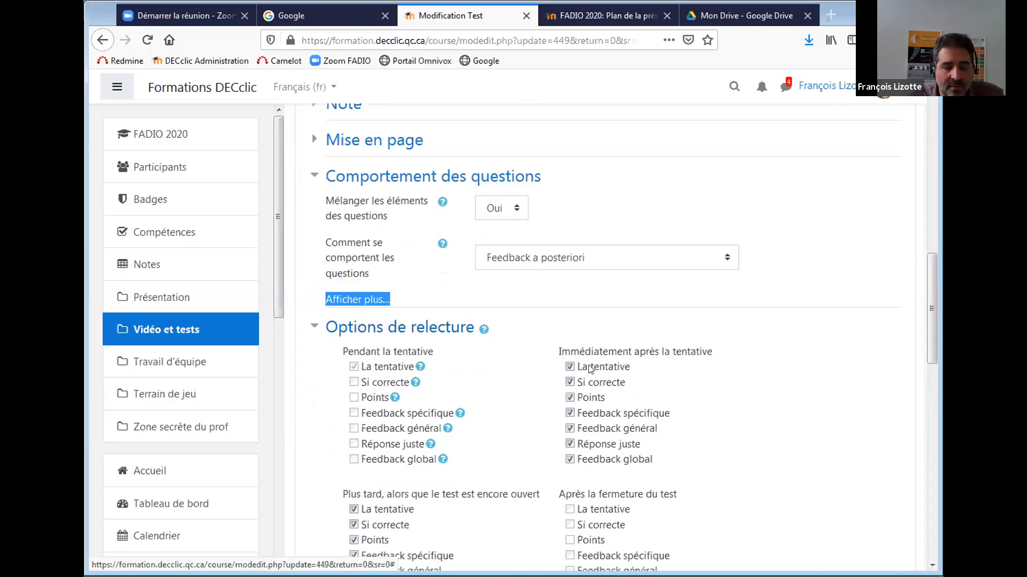
{"action": "scroll", "coordinate": [931, 308], "scroll_direction": "down", "scroll_amount": 5}
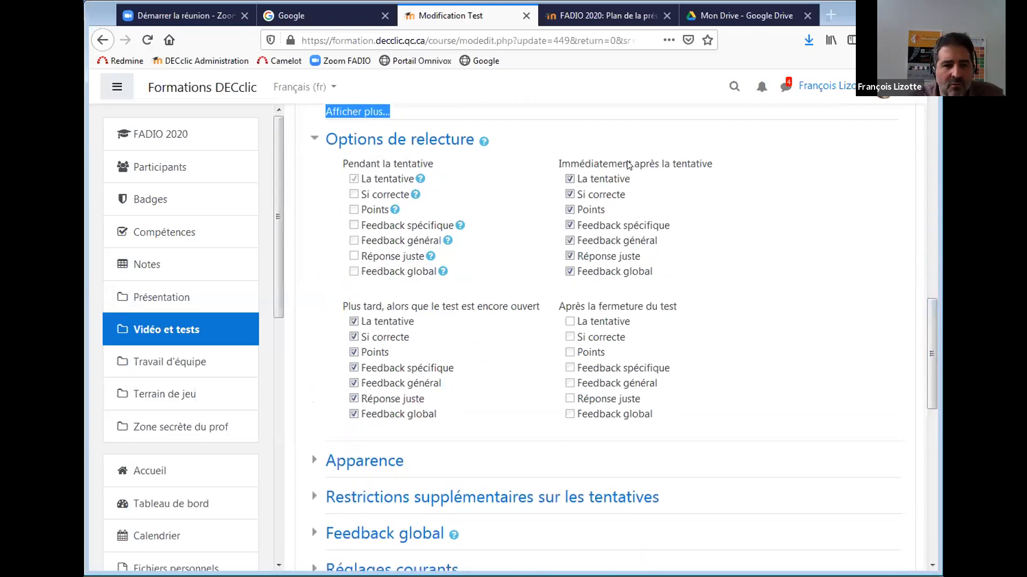
{"action": "left_click", "coordinate": [570, 179]}
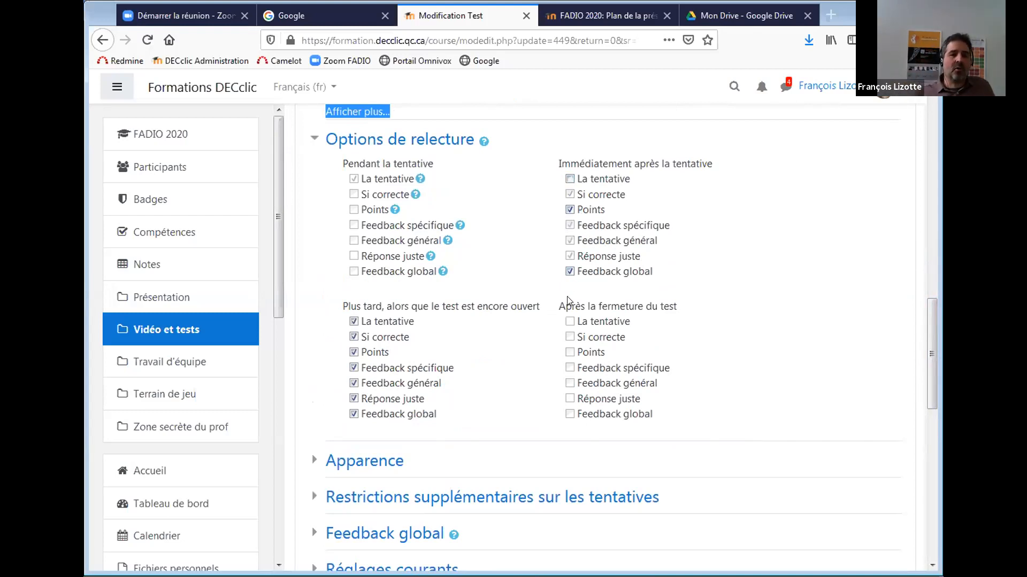
{"action": "left_click_drag", "start_coordinate": [930, 328], "coordinate": [930, 368]}
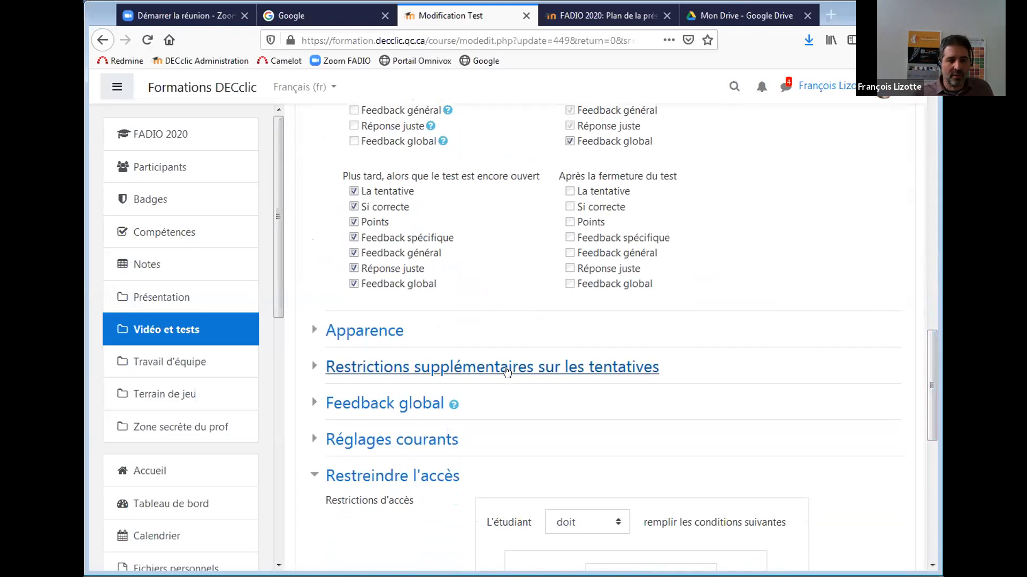
Set Nombre de tentatives autorisées to 1.
{"action": "left_click", "coordinate": [395, 333]}
{"action": "left_click_drag", "start_coordinate": [931, 392], "coordinate": [930, 259]}
{"action": "left_click", "coordinate": [329, 262]}
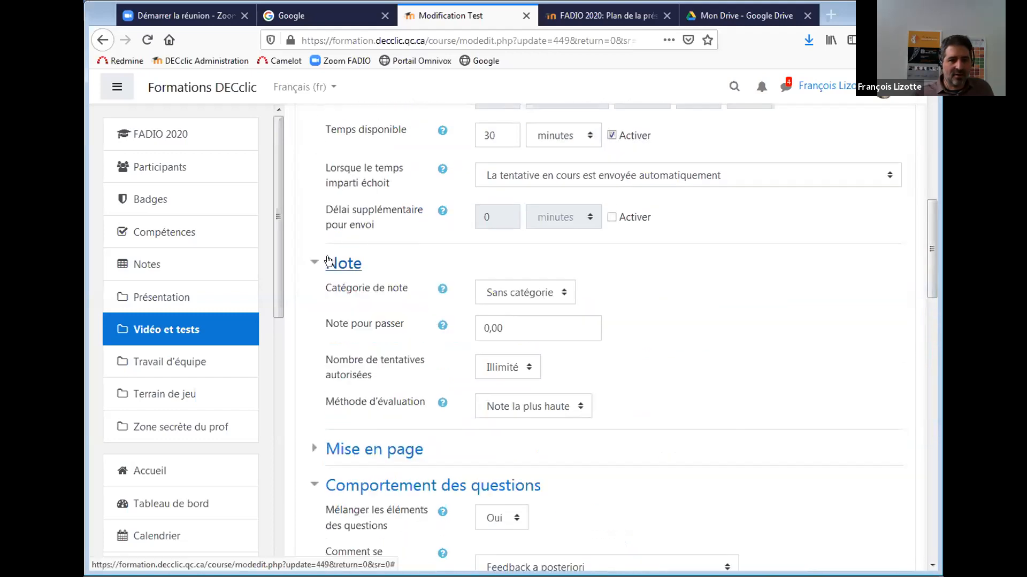
{"action": "left_click", "coordinate": [508, 368]}
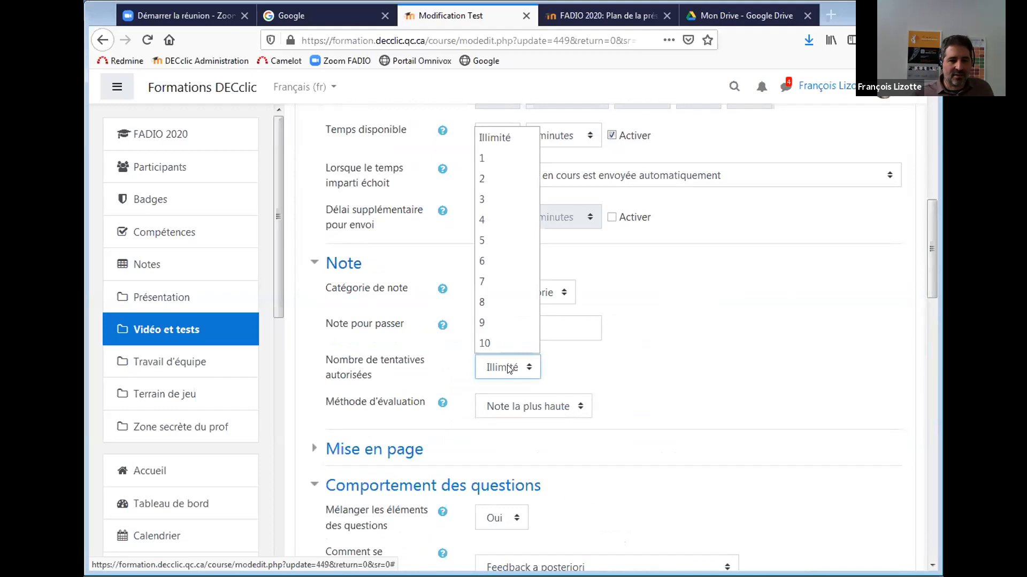
{"action": "left_click", "coordinate": [489, 157]}
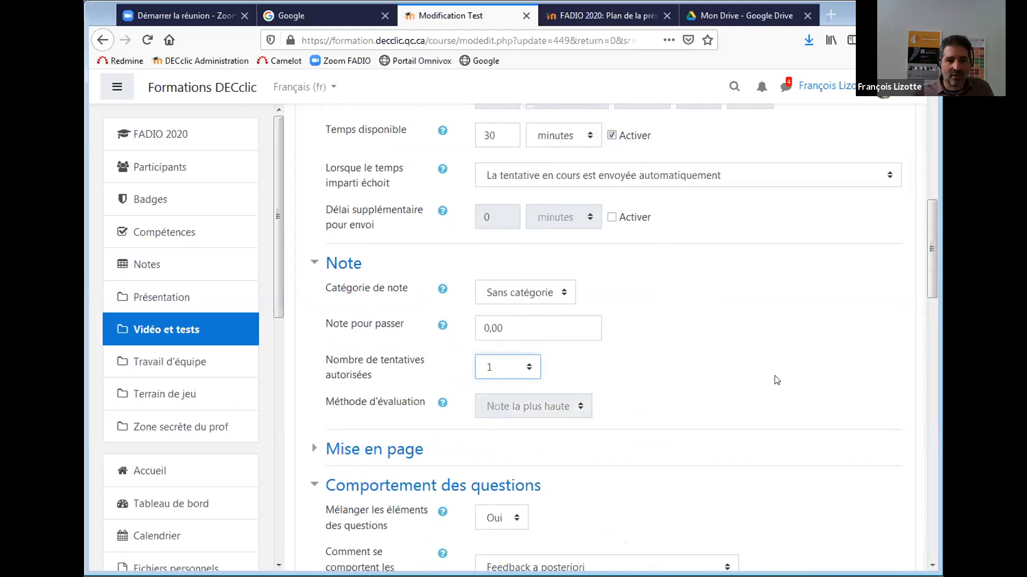
{"action": "left_click_drag", "start_coordinate": [931, 291], "coordinate": [931, 311]}
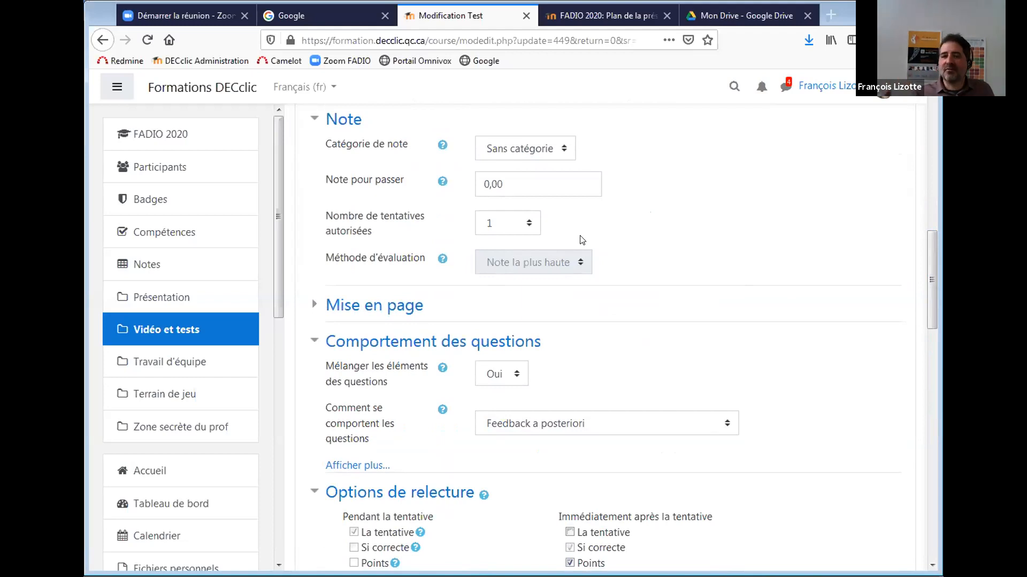
{"action": "left_click_drag", "start_coordinate": [930, 297], "coordinate": [935, 502]}
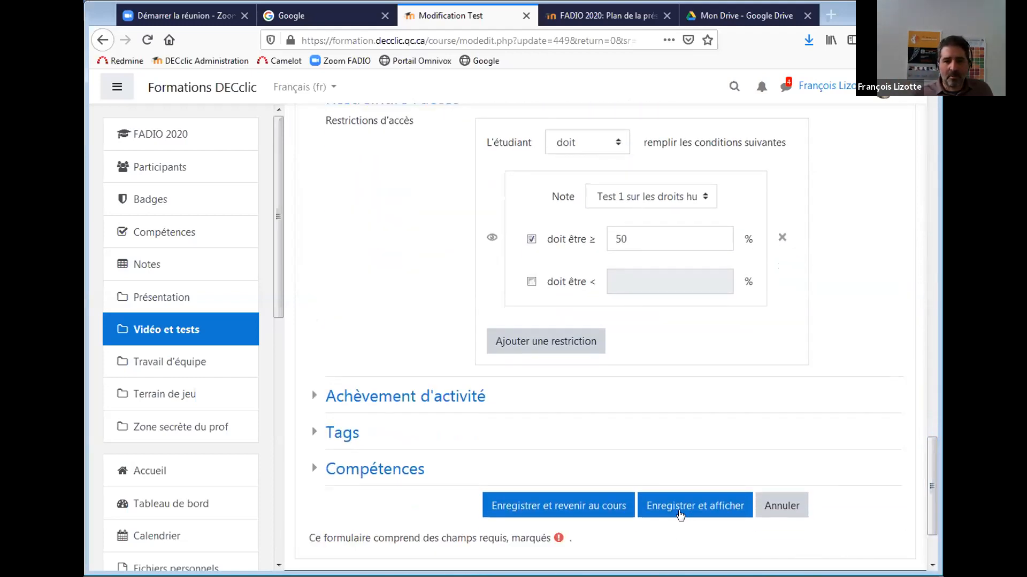
Save the Test 2 settings and make Test 2 visible to students.
{"action": "left_click", "coordinate": [574, 509]}
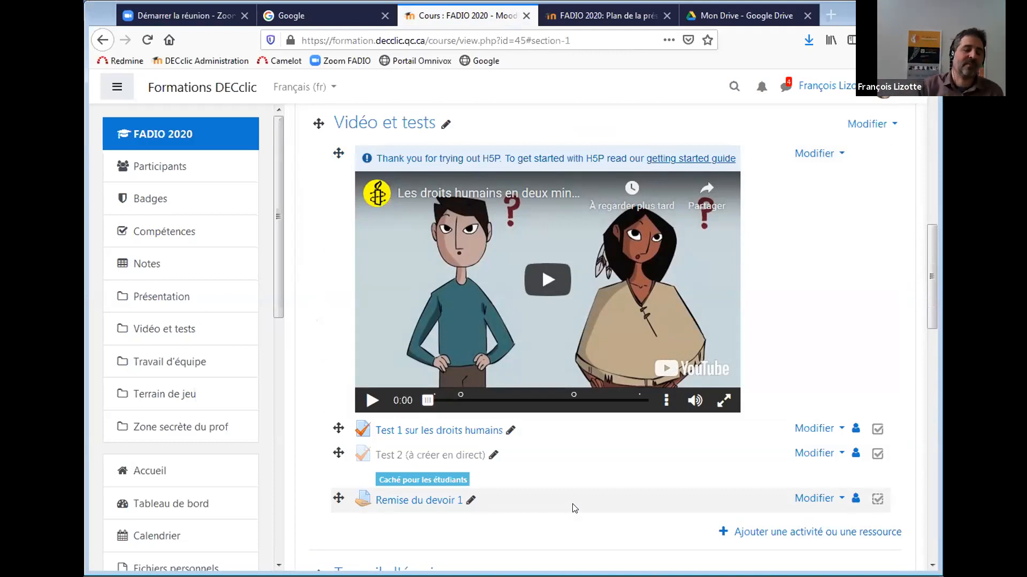
{"action": "left_click", "coordinate": [805, 455]}
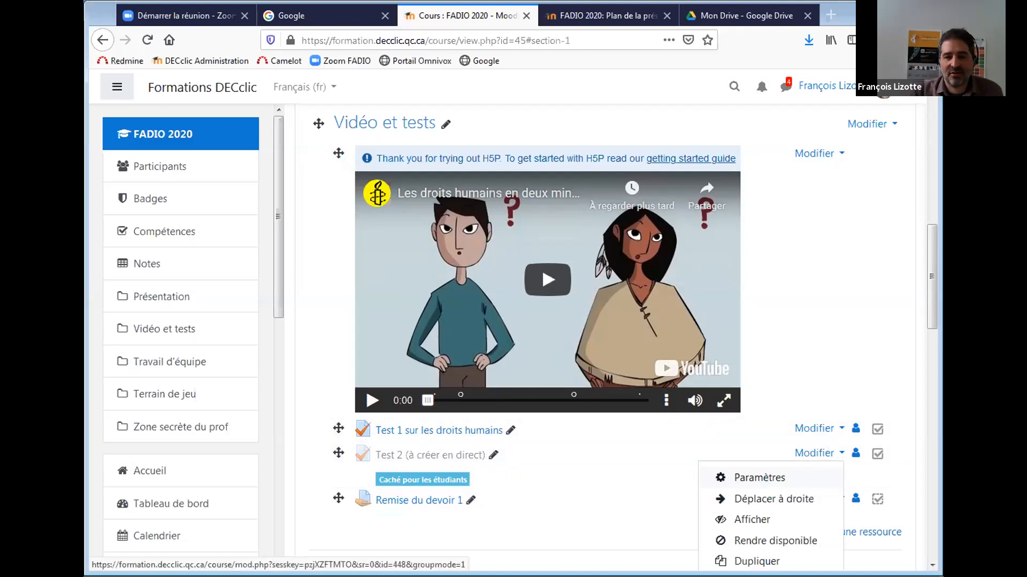
{"action": "left_click", "coordinate": [771, 518]}
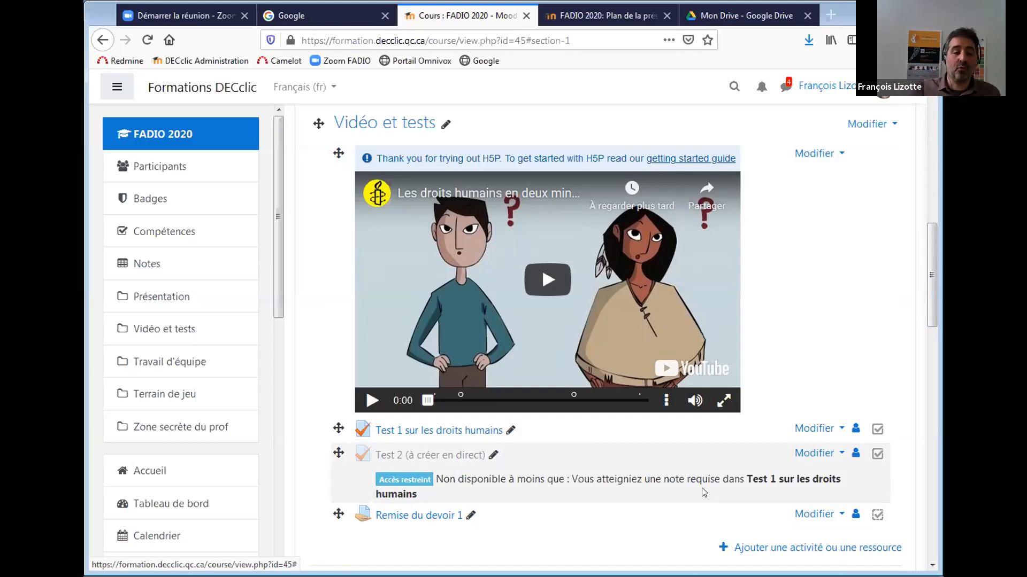
Remove ' (à créer en direct)' to rename the activity 'Test 2', then open its quiz page.
{"action": "left_click", "coordinate": [490, 457]}
{"action": "left_click_drag", "start_coordinate": [486, 458], "coordinate": [389, 458]}
{"action": "key", "text": "BackSpace"}
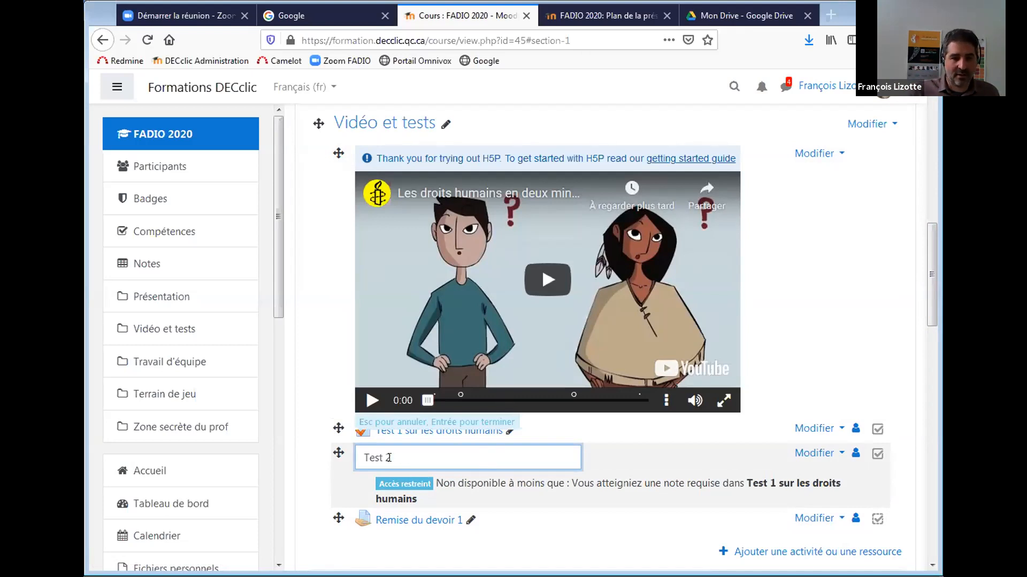
{"action": "key", "text": "Return"}
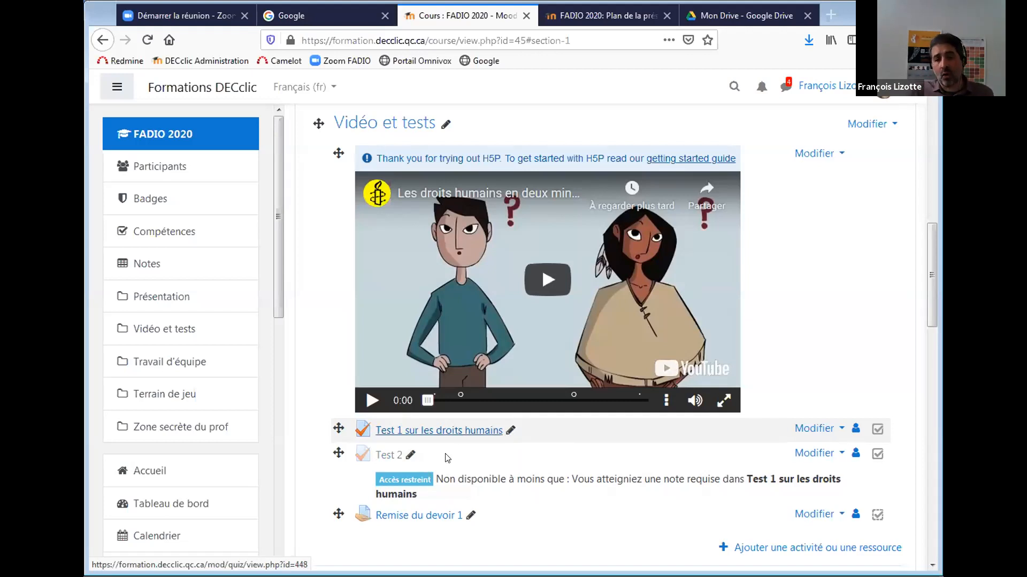
{"action": "left_click", "coordinate": [387, 457]}
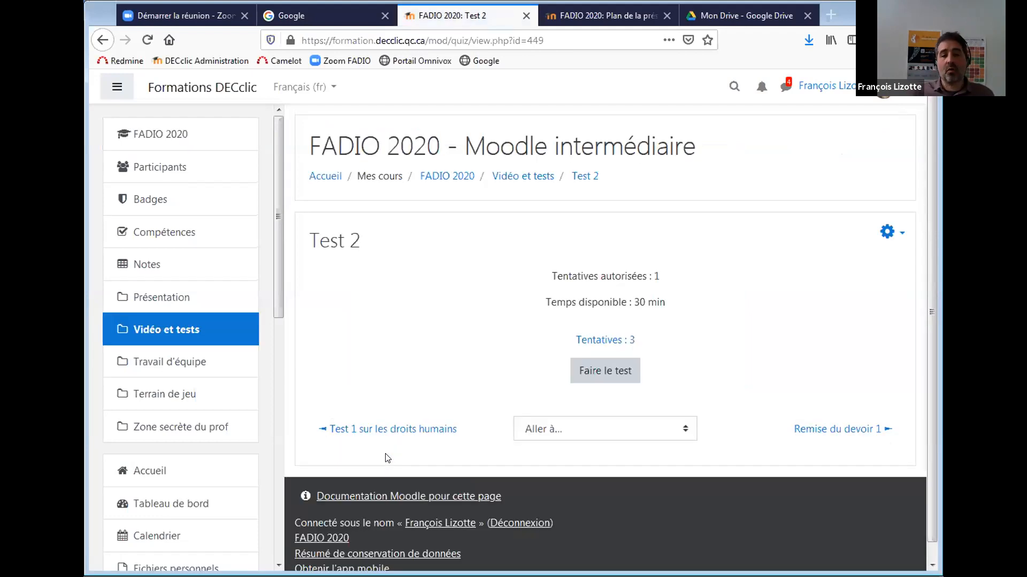
Open the Test 2 attempts report and scroll through the attempts table.
{"action": "left_click", "coordinate": [605, 344]}
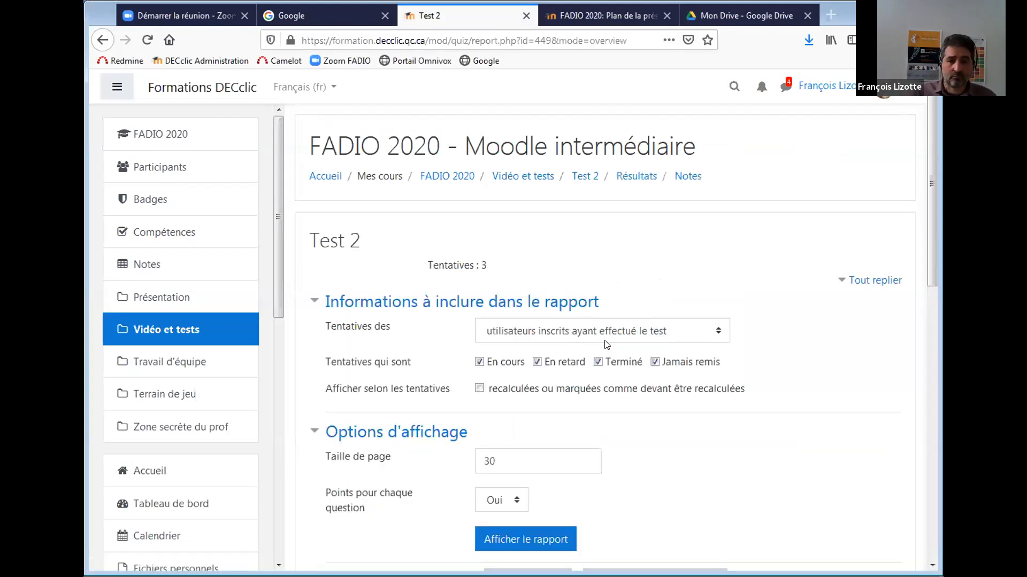
{"action": "left_click_drag", "start_coordinate": [929, 158], "coordinate": [934, 369]}
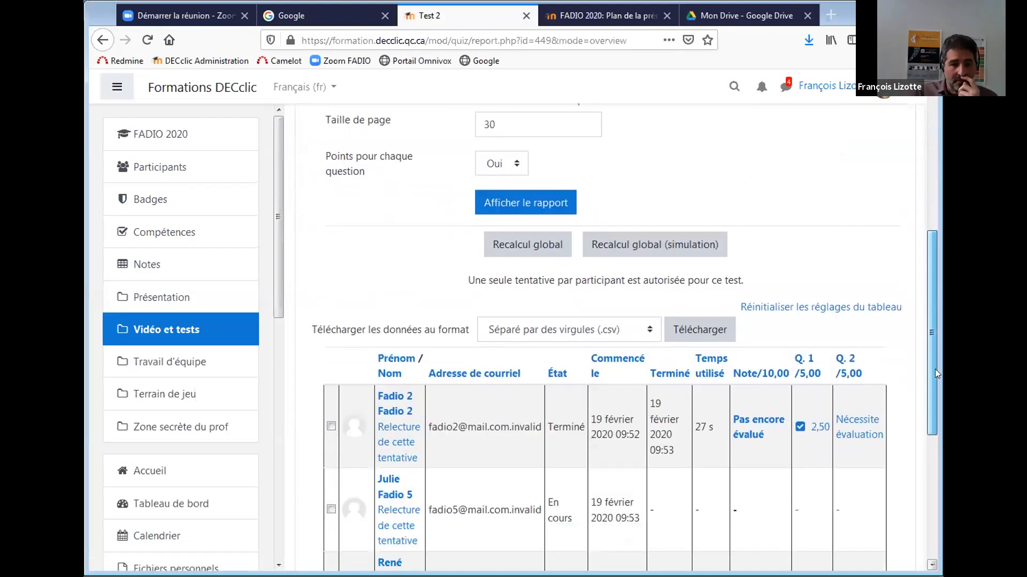
{"action": "scroll", "coordinate": [935, 372], "scroll_direction": "down", "scroll_amount": 3}
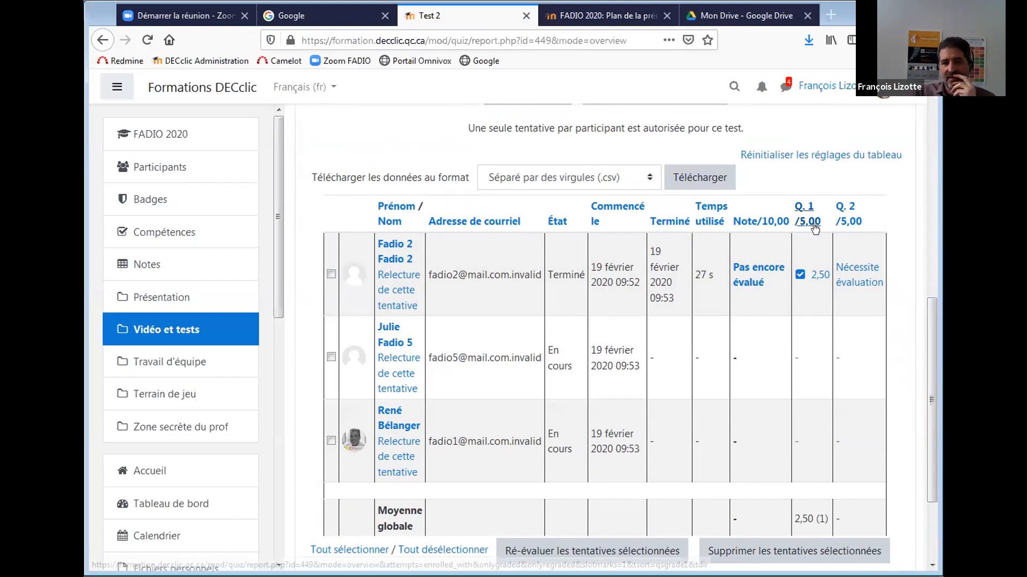
Review an ungraded question 2 answer, close it, and reload the report for new attempts.
{"action": "left_click", "coordinate": [850, 271]}
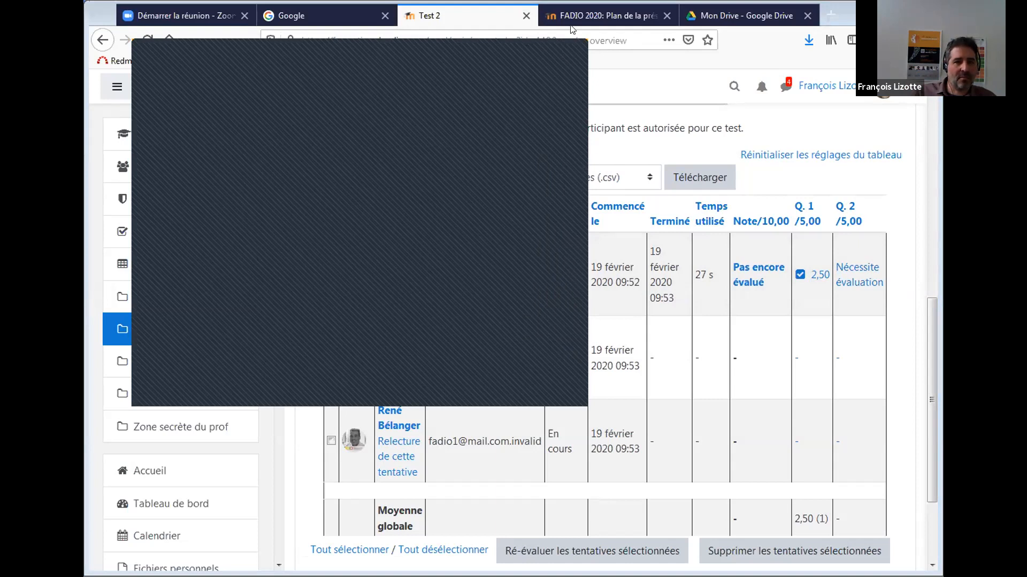
{"action": "left_click", "coordinate": [568, 43]}
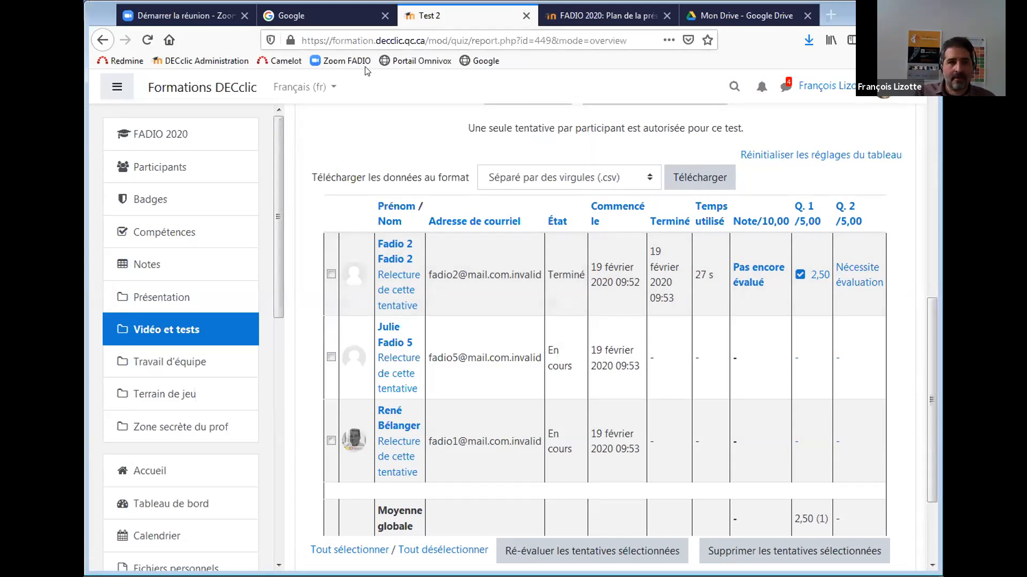
{"action": "left_click", "coordinate": [149, 46]}
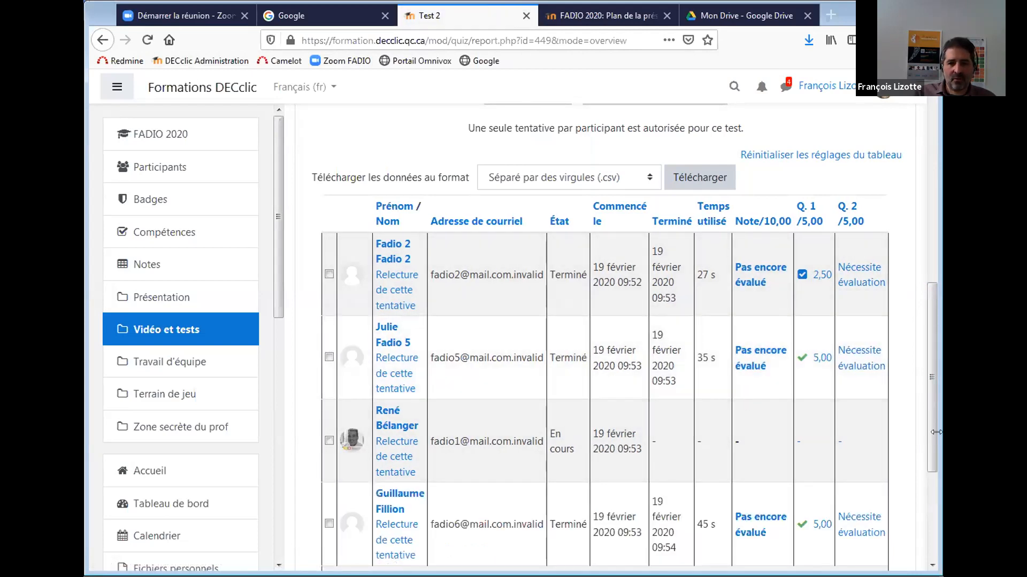
{"action": "left_click_drag", "start_coordinate": [931, 435], "coordinate": [909, 227]}
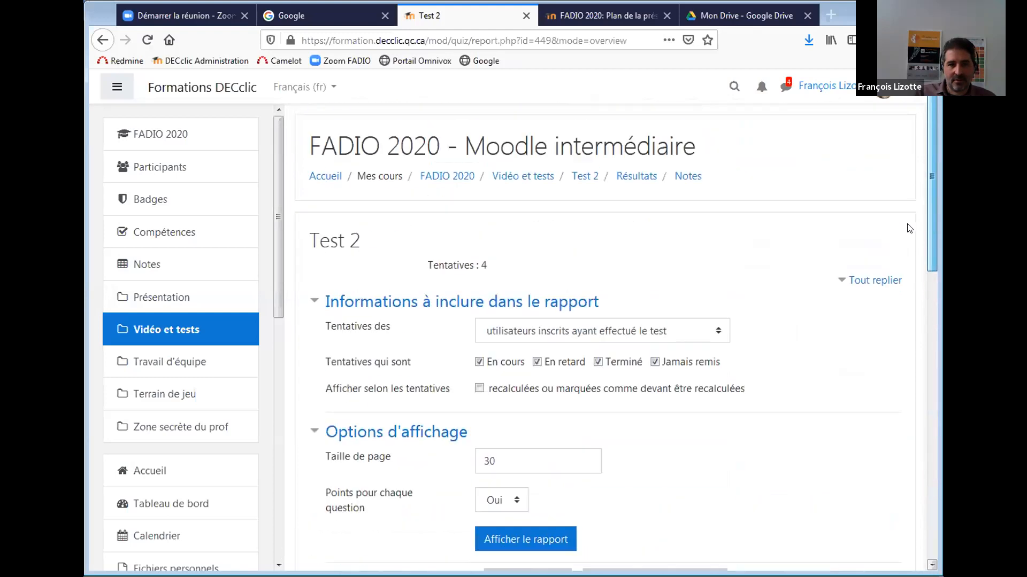
Open manual grading for Test 2 and choose to grade all attempts at question 2.
{"action": "left_click", "coordinate": [635, 176]}
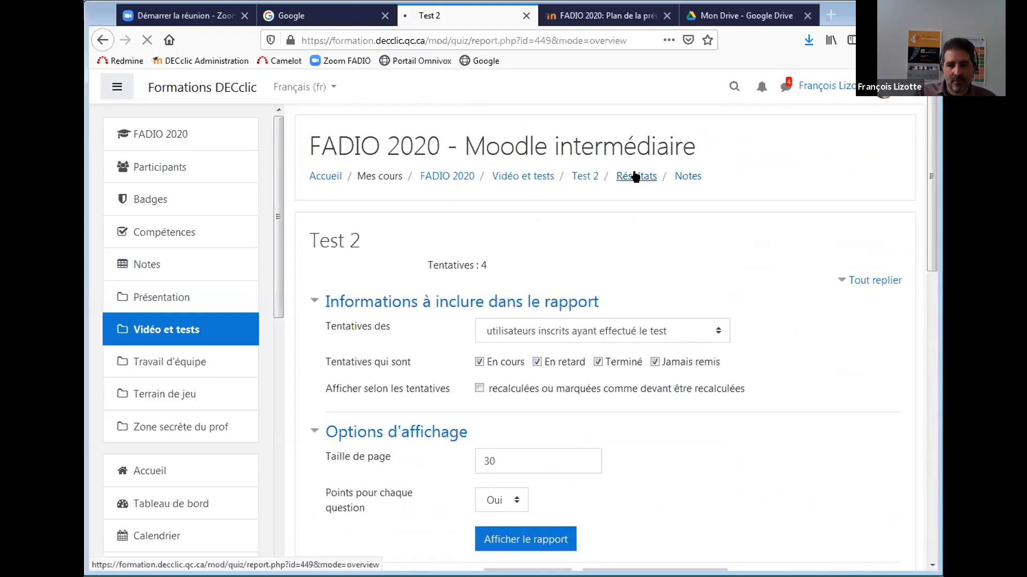
{"action": "left_click", "coordinate": [586, 177]}
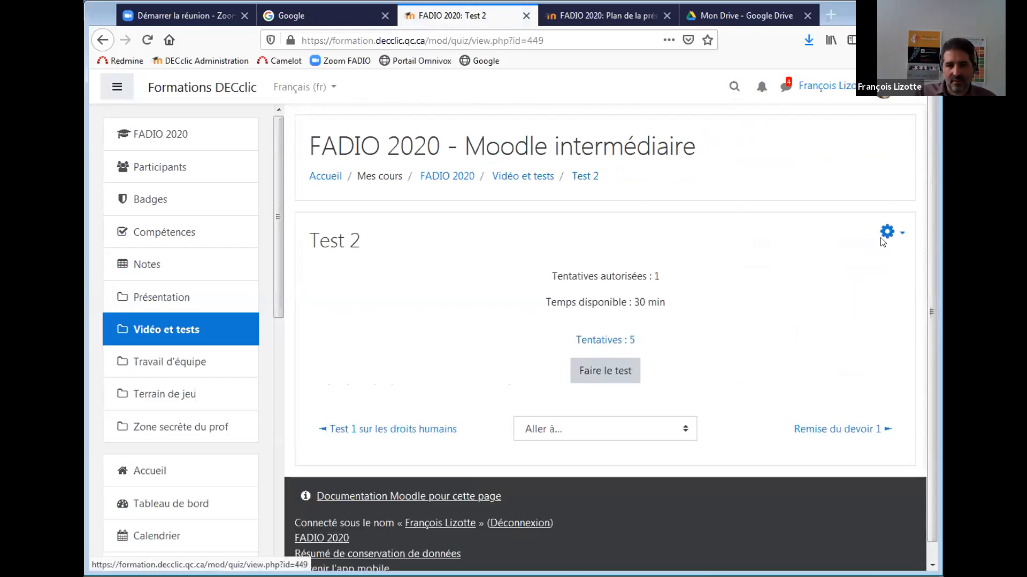
{"action": "left_click", "coordinate": [886, 233]}
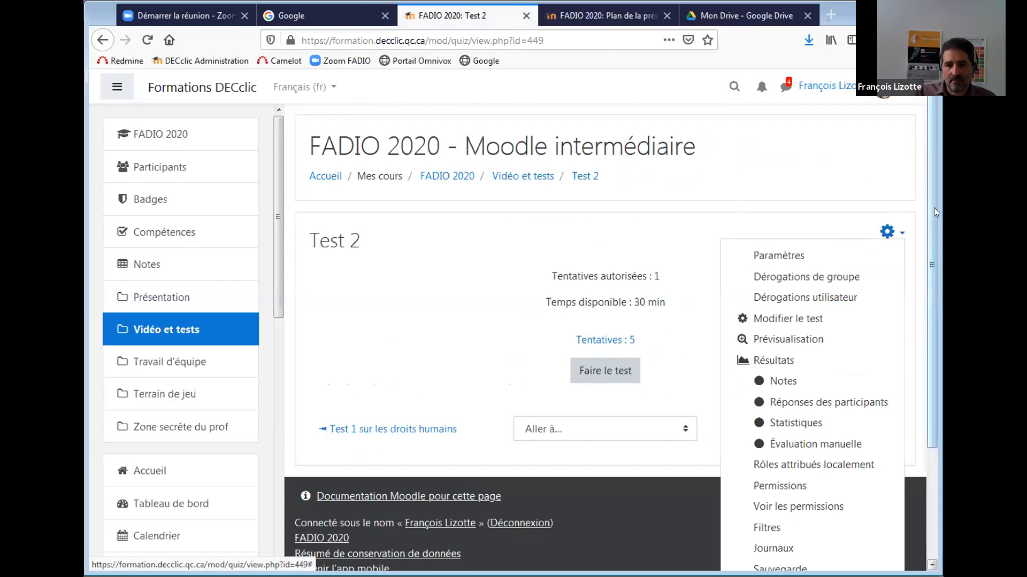
{"action": "left_click_drag", "start_coordinate": [933, 208], "coordinate": [930, 227]}
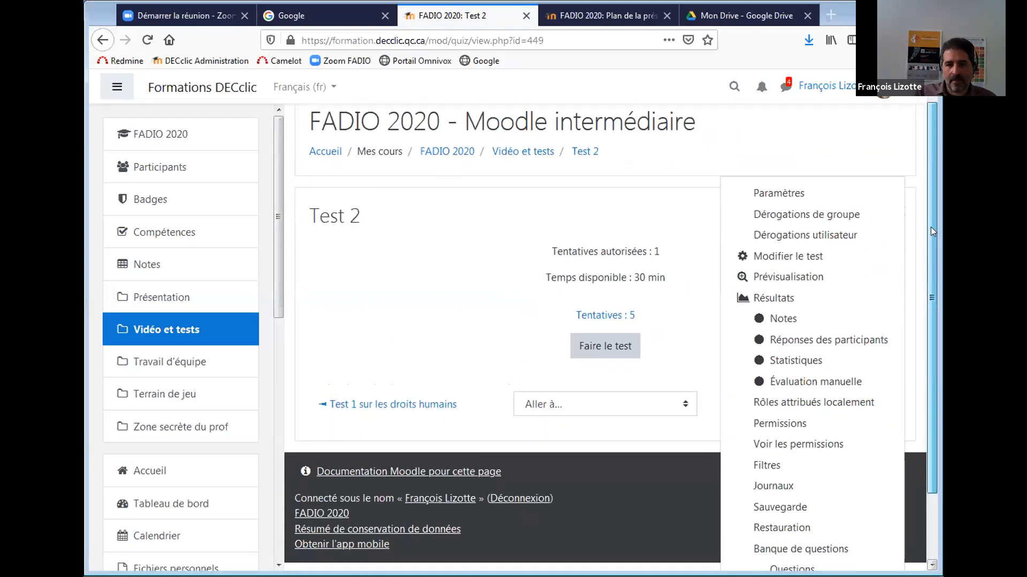
{"action": "left_click", "coordinate": [830, 383]}
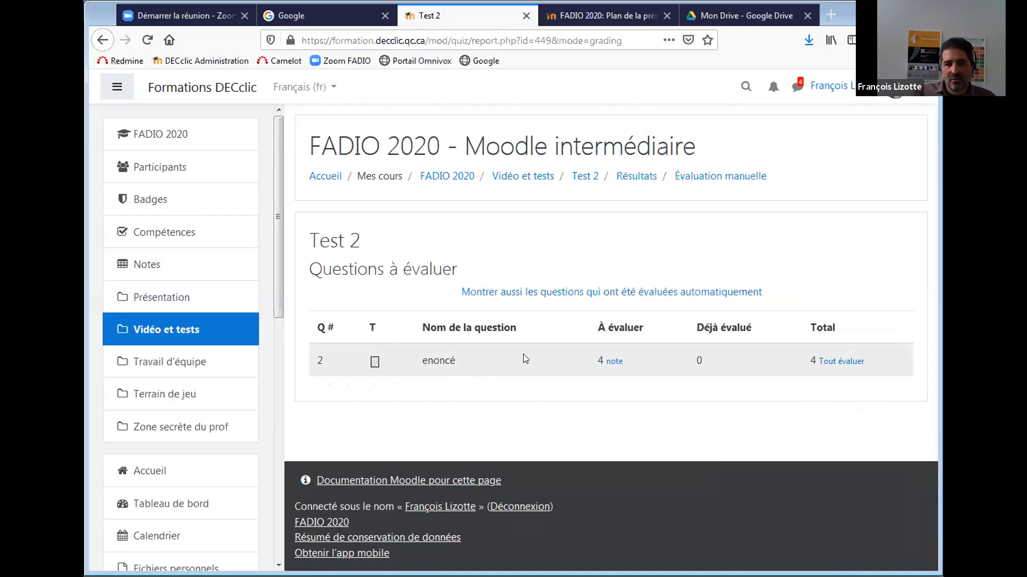
{"action": "left_click", "coordinate": [845, 362]}
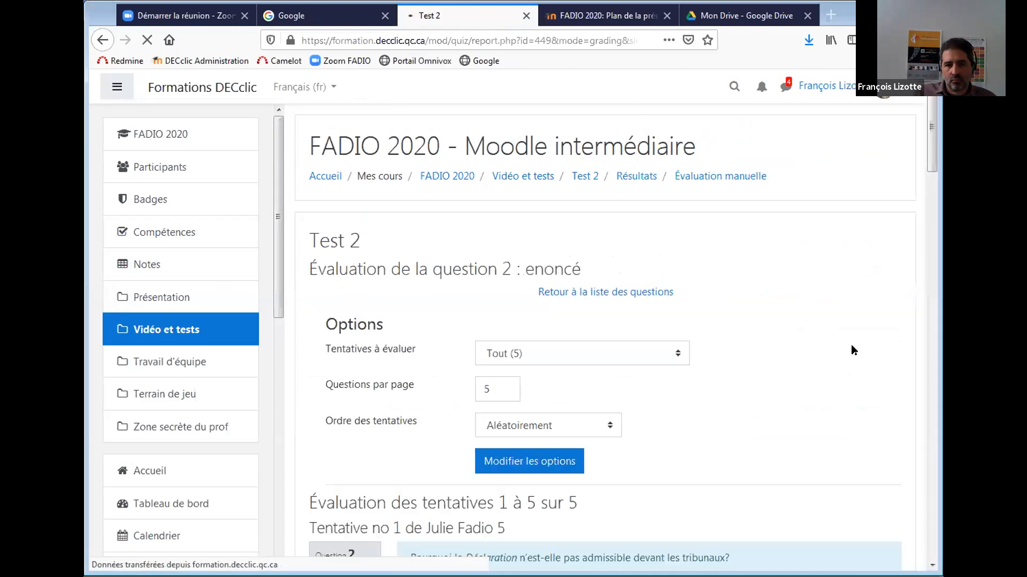
Mark two essay answers 1 out of 1, commenting 'exact' on one.
{"action": "left_click_drag", "start_coordinate": [931, 135], "coordinate": [931, 508]}
{"action": "left_click", "coordinate": [433, 510]}
{"action": "type", "text": "1"}
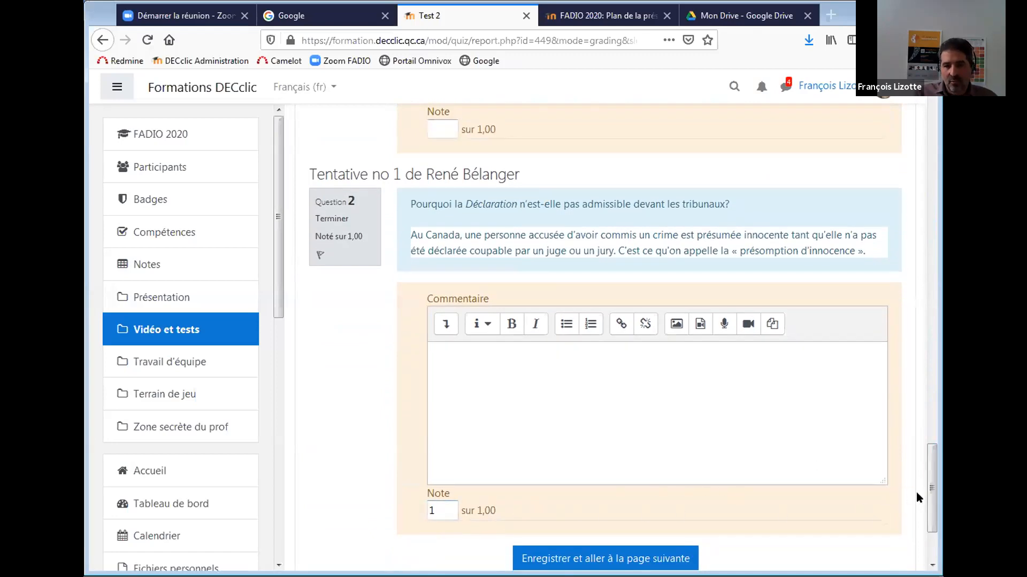
{"action": "scroll", "coordinate": [923, 465], "scroll_direction": "up", "scroll_amount": 1}
{"action": "scroll", "coordinate": [922, 465], "scroll_direction": "up", "scroll_amount": 5}
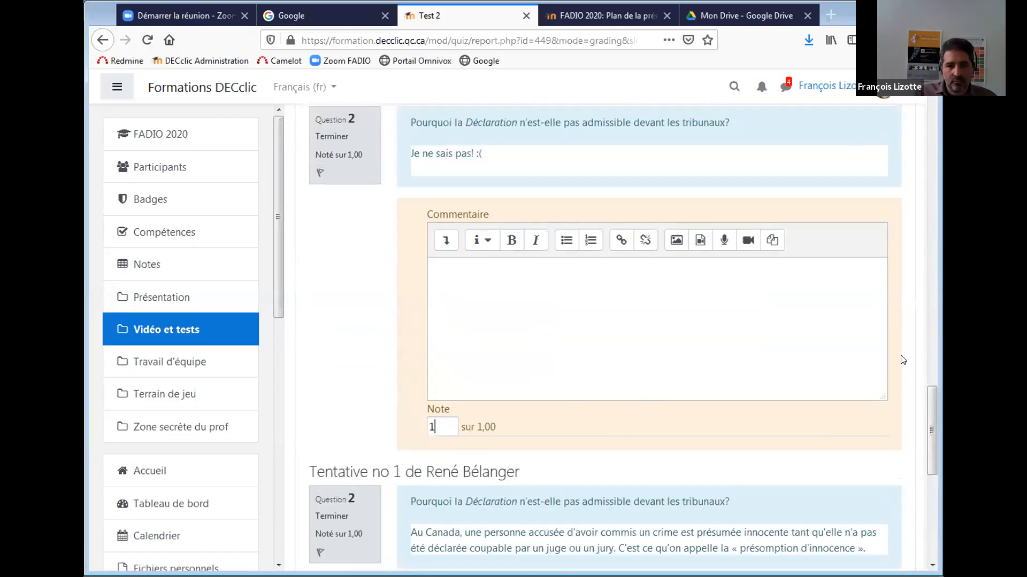
{"action": "scroll", "coordinate": [923, 432], "scroll_direction": "up", "scroll_amount": 7}
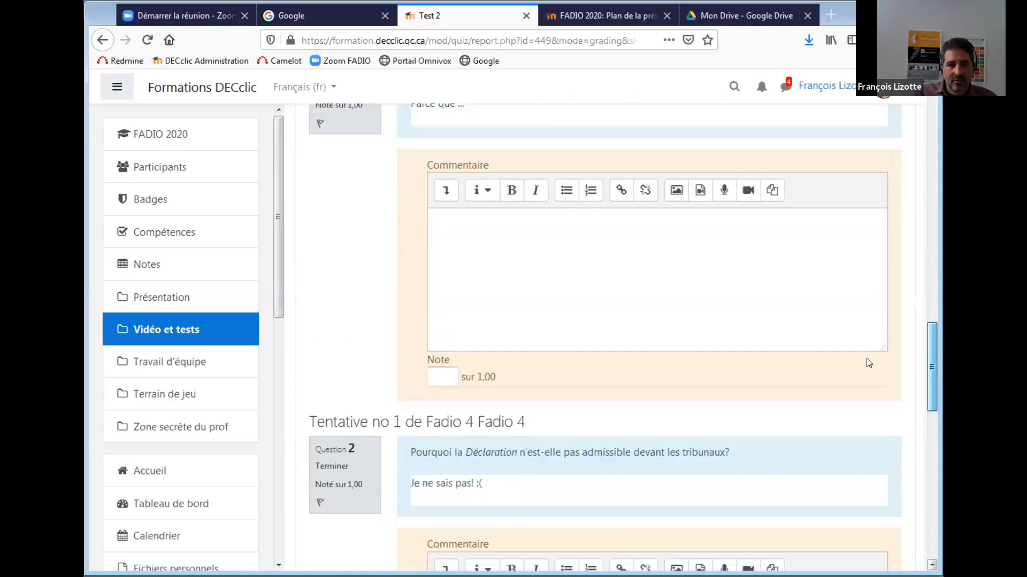
{"action": "left_click", "coordinate": [439, 467]}
{"action": "type", "text": "1"}
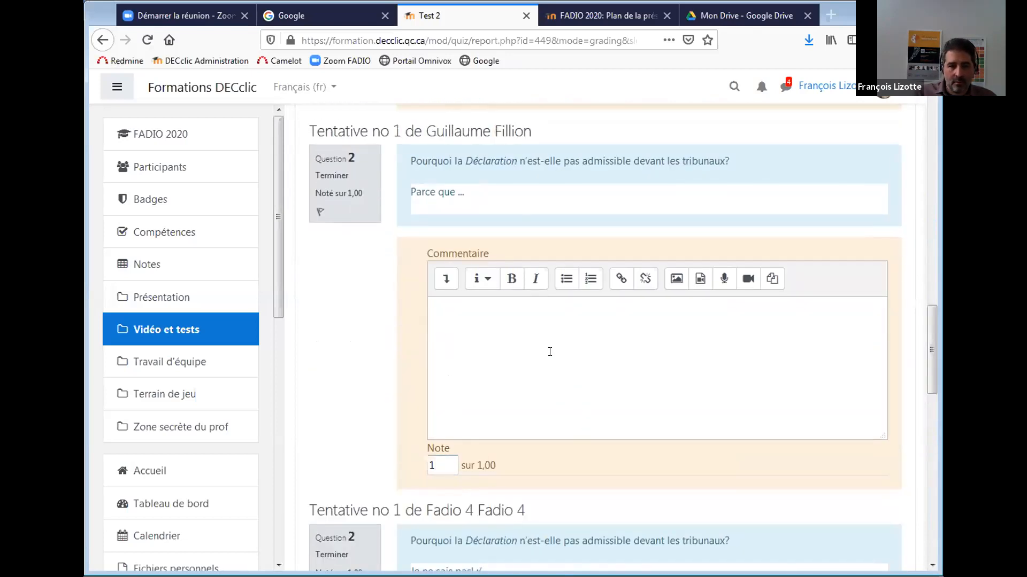
{"action": "left_click", "coordinate": [550, 352]}
{"action": "type", "text": "exact"}
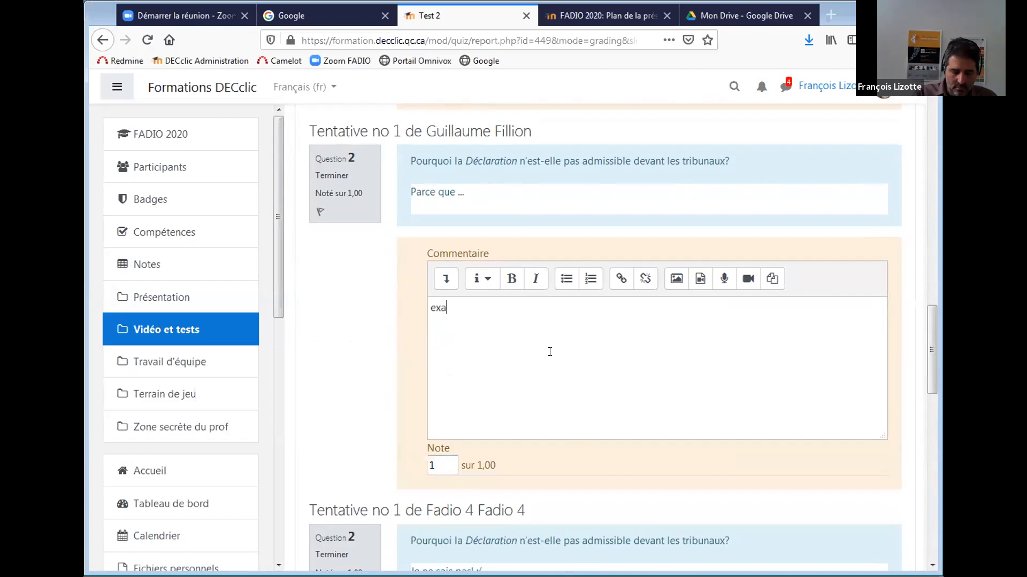
{"action": "left_click_drag", "start_coordinate": [928, 376], "coordinate": [924, 319]}
Mark the remaining answers 1 out of 1 and save all grades.
{"action": "left_click", "coordinate": [431, 374]}
{"action": "type", "text": "1"}
{"action": "left_click_drag", "start_coordinate": [928, 301], "coordinate": [931, 238]}
{"action": "left_click", "coordinate": [431, 334]}
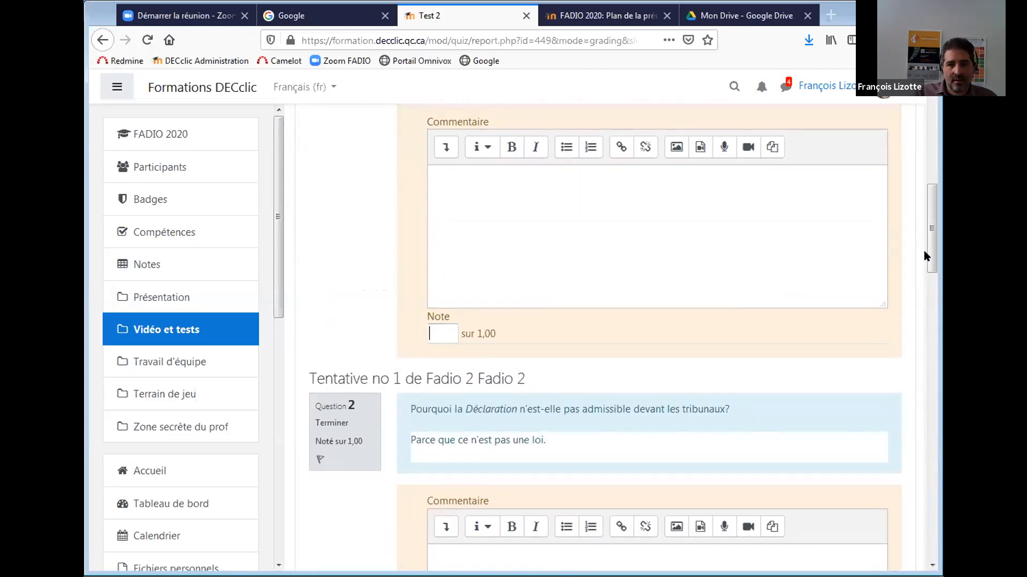
{"action": "type", "text": "1"}
{"action": "scroll", "coordinate": [924, 251], "scroll_direction": "up", "scroll_amount": 4}
{"action": "scroll", "coordinate": [924, 251], "scroll_direction": "down", "scroll_amount": 4}
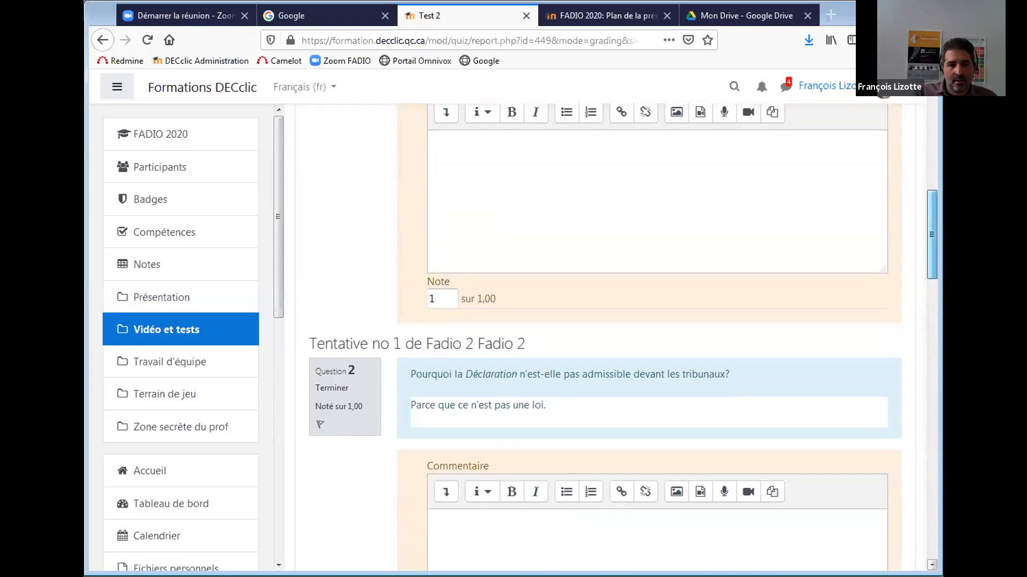
{"action": "scroll", "coordinate": [623, 337], "scroll_direction": "down", "scroll_amount": 20}
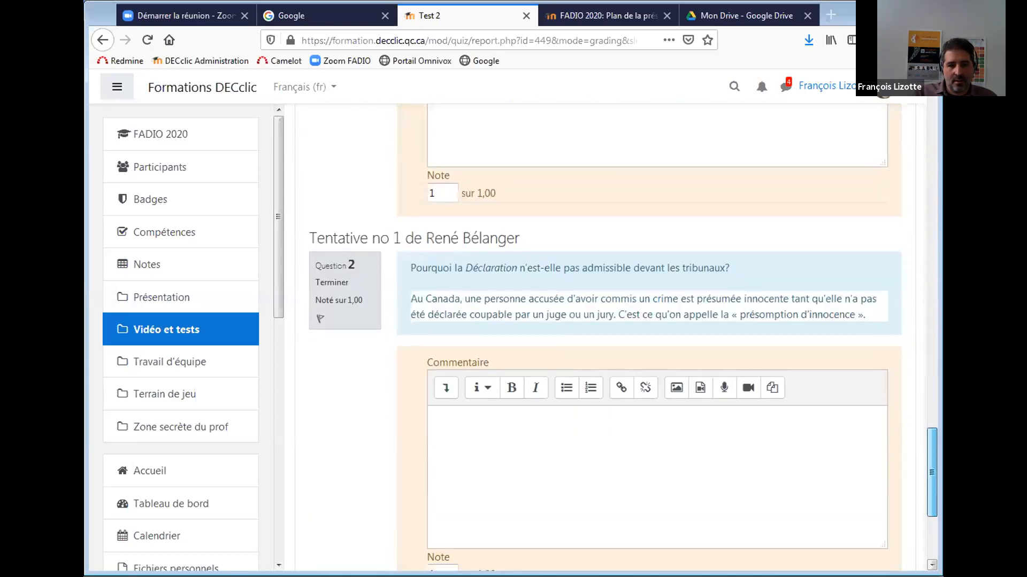
{"action": "scroll", "coordinate": [610, 337], "scroll_direction": "down", "scroll_amount": 4}
{"action": "left_click", "coordinate": [570, 424]}
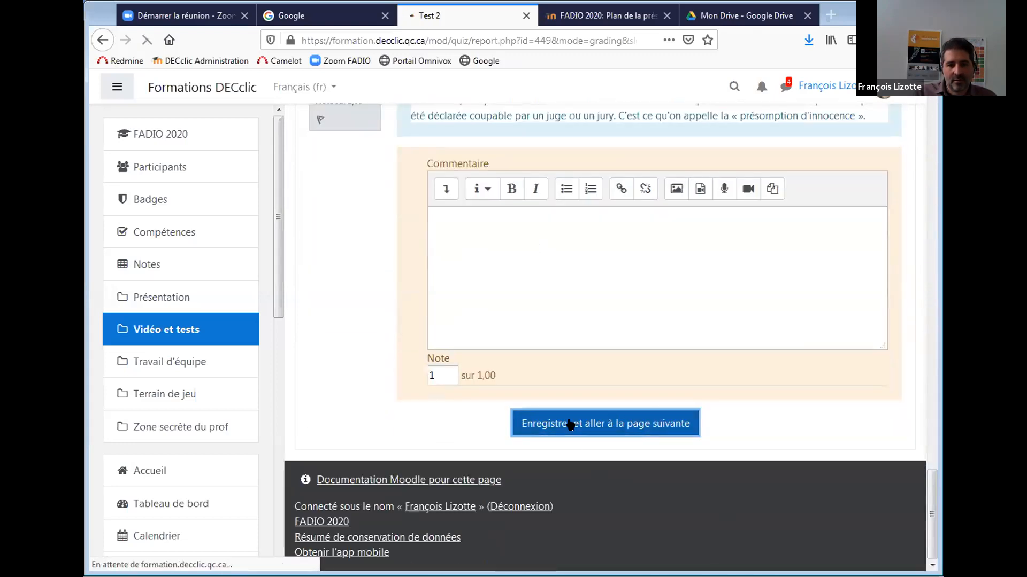
{"action": "left_click_drag", "start_coordinate": [932, 141], "coordinate": [913, 119]}
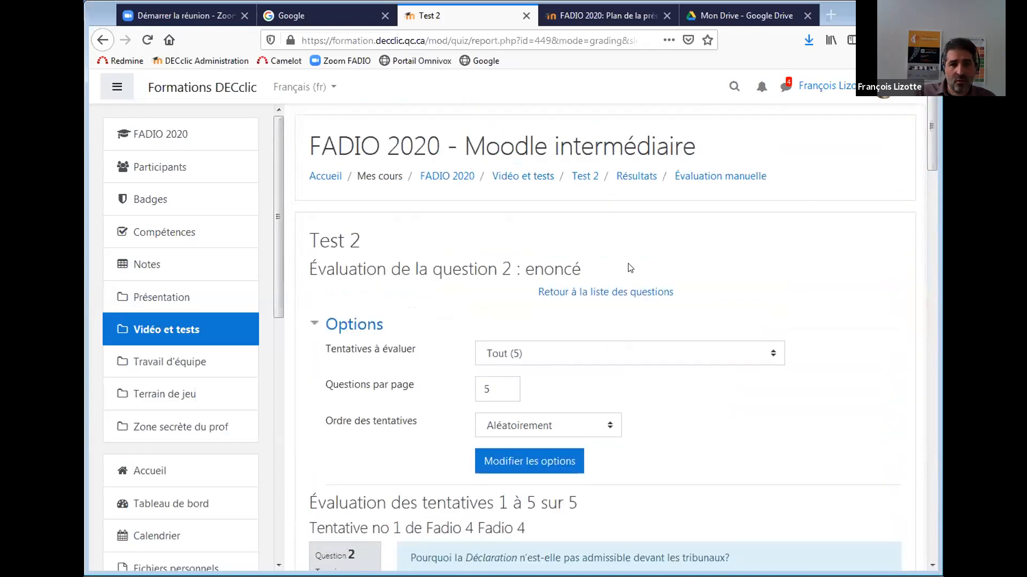
Return to the Test 2 results report and view the attempts' final grades out of 10.
{"action": "left_click", "coordinate": [635, 179]}
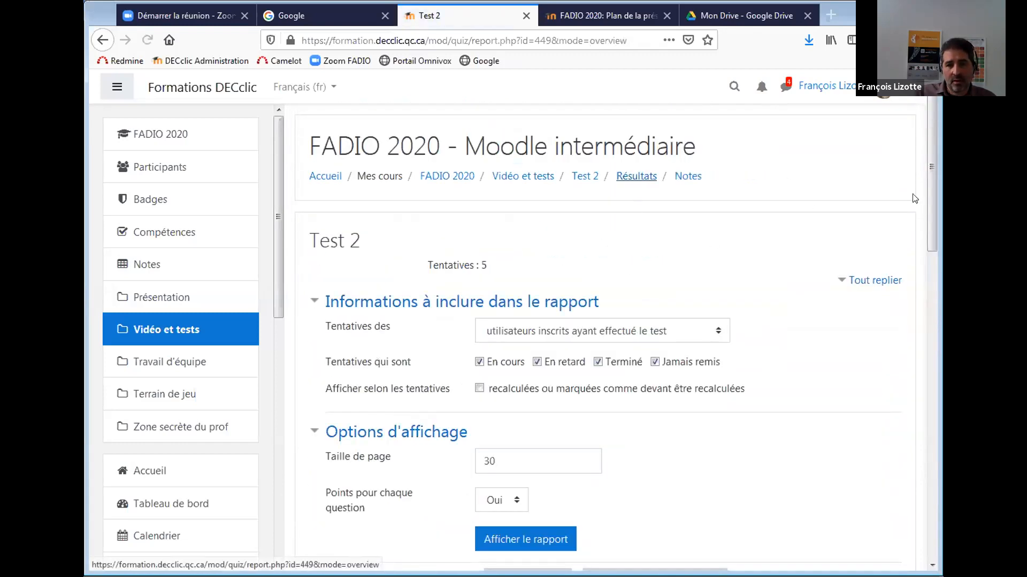
{"action": "left_click_drag", "start_coordinate": [931, 182], "coordinate": [923, 367]}
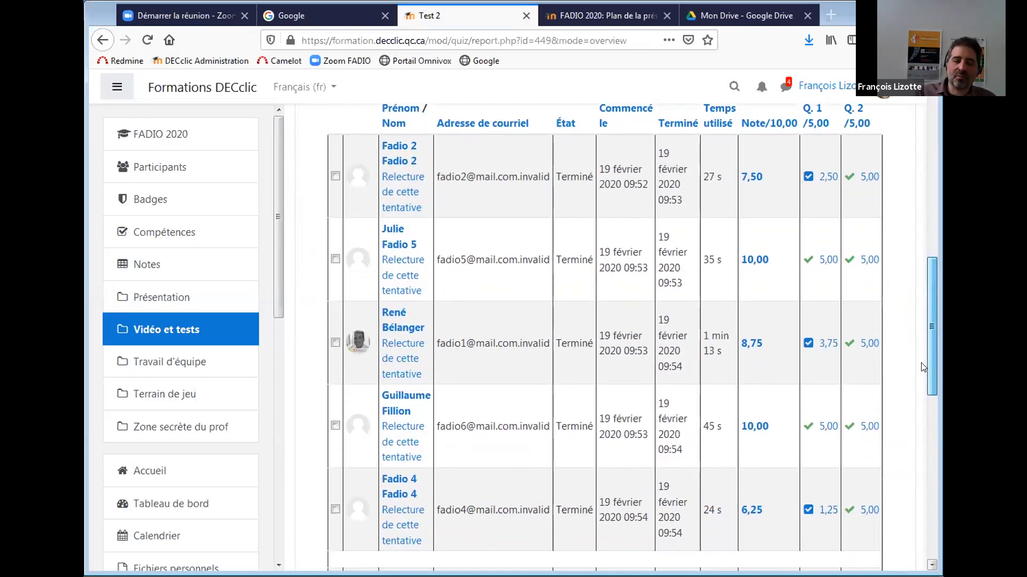
{"action": "mouse_move", "coordinate": [921, 363]}
{"action": "left_mouse_down"}
{"action": "mouse_move", "coordinate": [922, 374]}
{"action": "mouse_move", "coordinate": [920, 357]}
{"action": "left_mouse_up"}
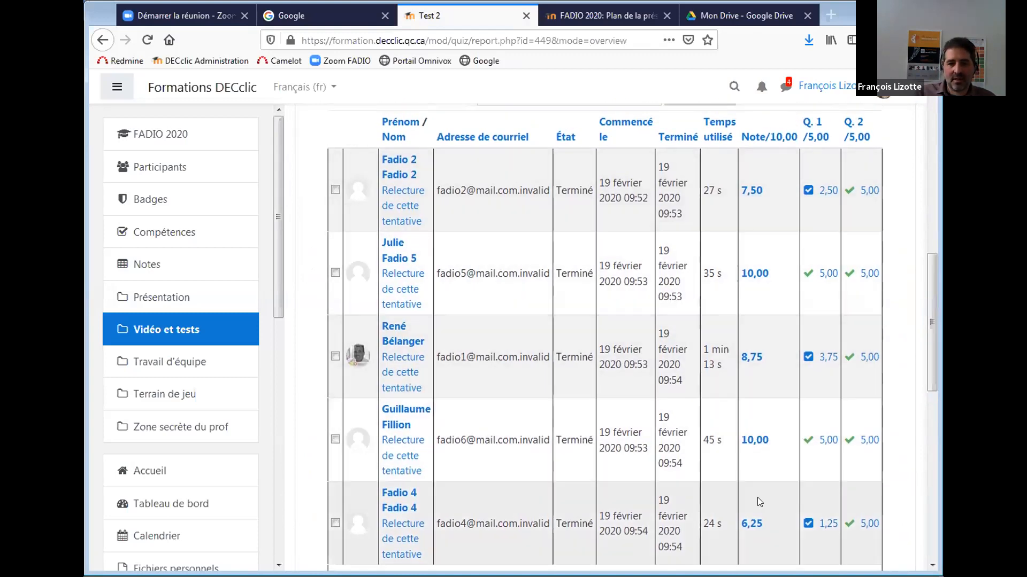
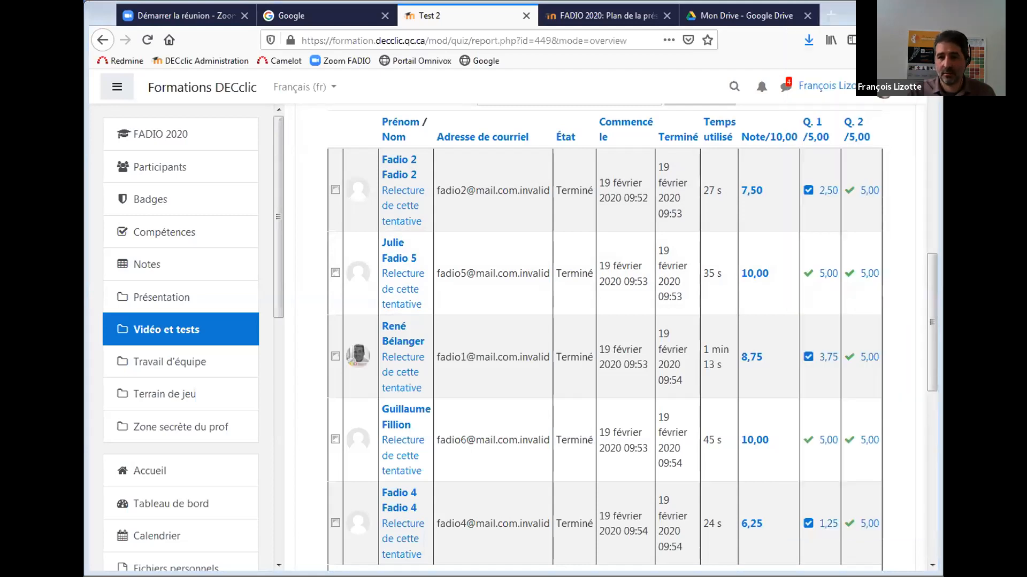
Return to the FADIO 2020 - Moodle intermédiaire course page and scroll through its sections.
{"action": "left_click_drag", "start_coordinate": [928, 292], "coordinate": [931, 340]}
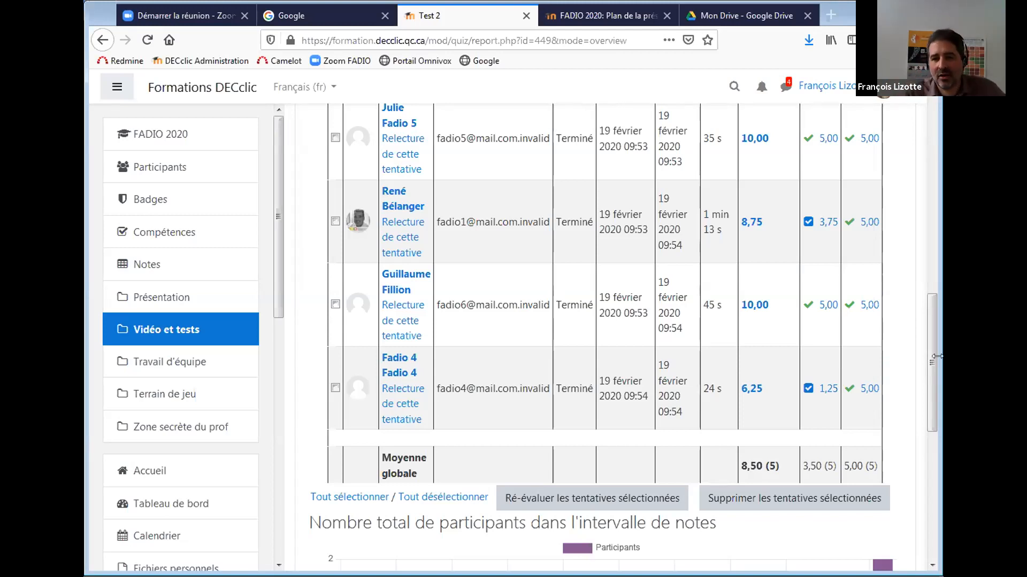
{"action": "left_click_drag", "start_coordinate": [929, 358], "coordinate": [923, 325]}
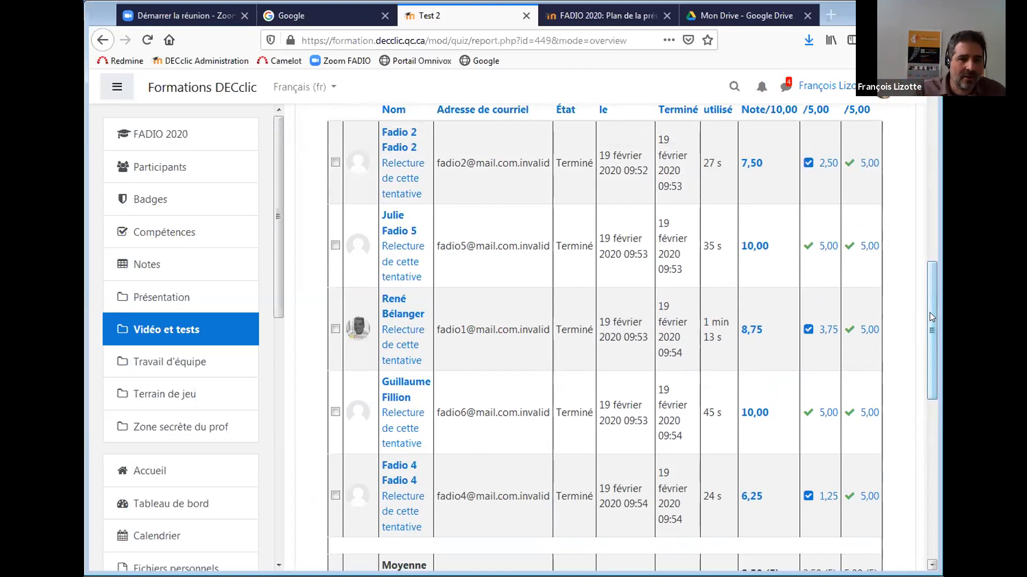
{"action": "left_click_drag", "start_coordinate": [932, 339], "coordinate": [933, 160]}
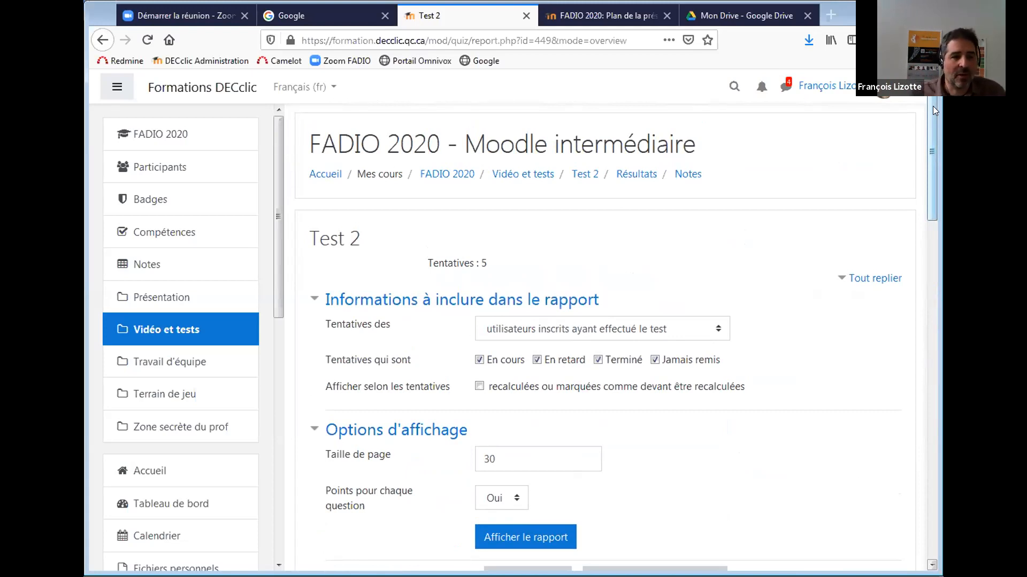
{"action": "mouse_move", "coordinate": [929, 104]}
{"action": "left_mouse_down"}
{"action": "mouse_move", "coordinate": [922, 125]}
{"action": "mouse_move", "coordinate": [920, 101]}
{"action": "left_mouse_up"}
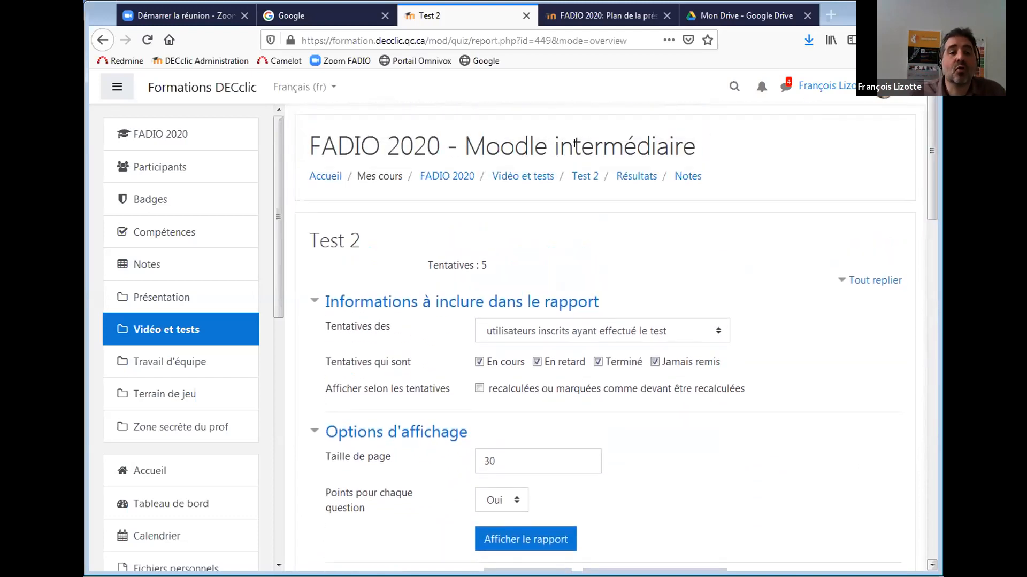
{"action": "left_click", "coordinate": [467, 178]}
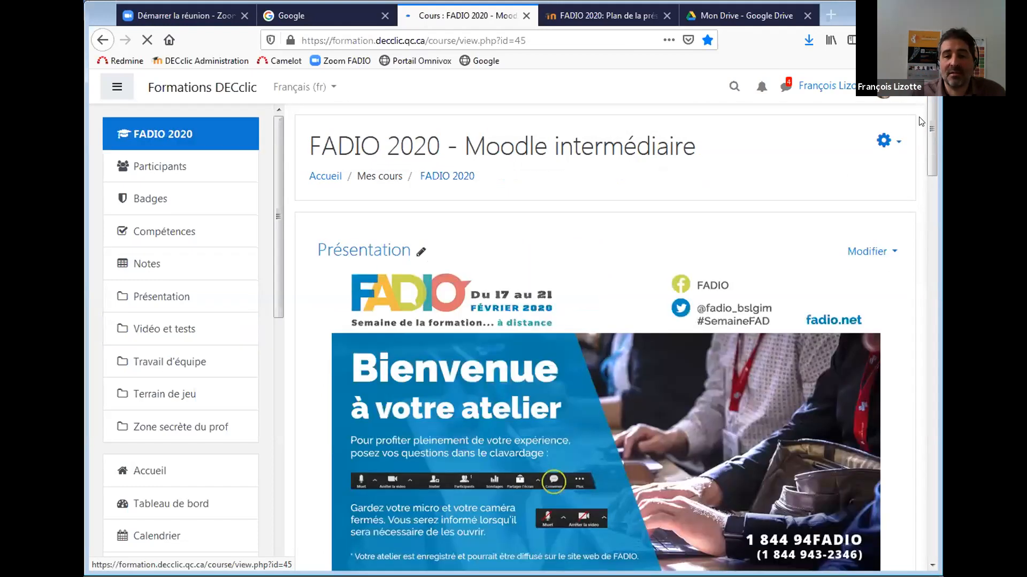
{"action": "left_click_drag", "start_coordinate": [930, 115], "coordinate": [940, 291]}
{"action": "scroll", "coordinate": [912, 291], "scroll_direction": "down", "scroll_amount": 2}
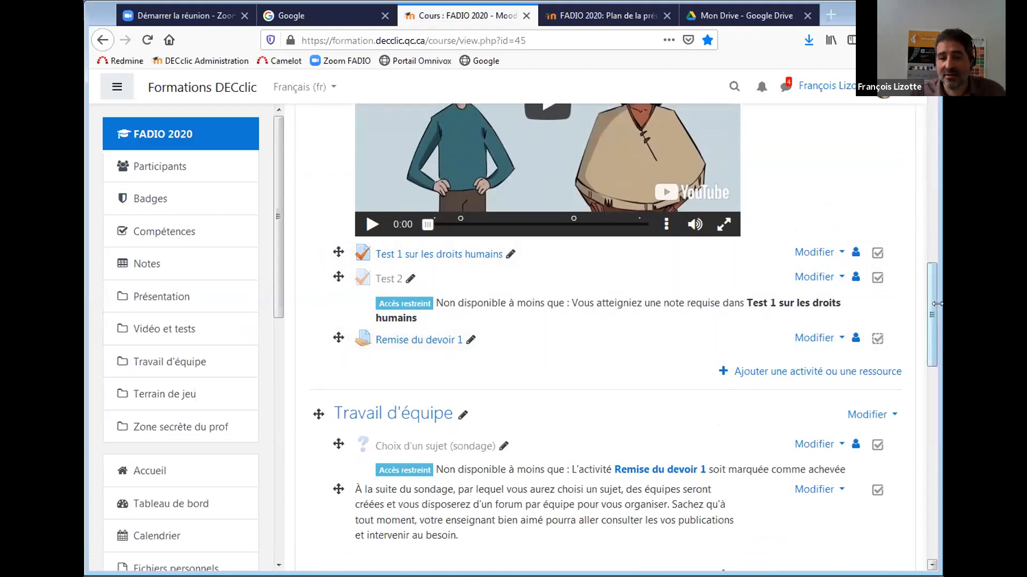
{"action": "scroll", "coordinate": [879, 353], "scroll_direction": "down", "scroll_amount": 3}
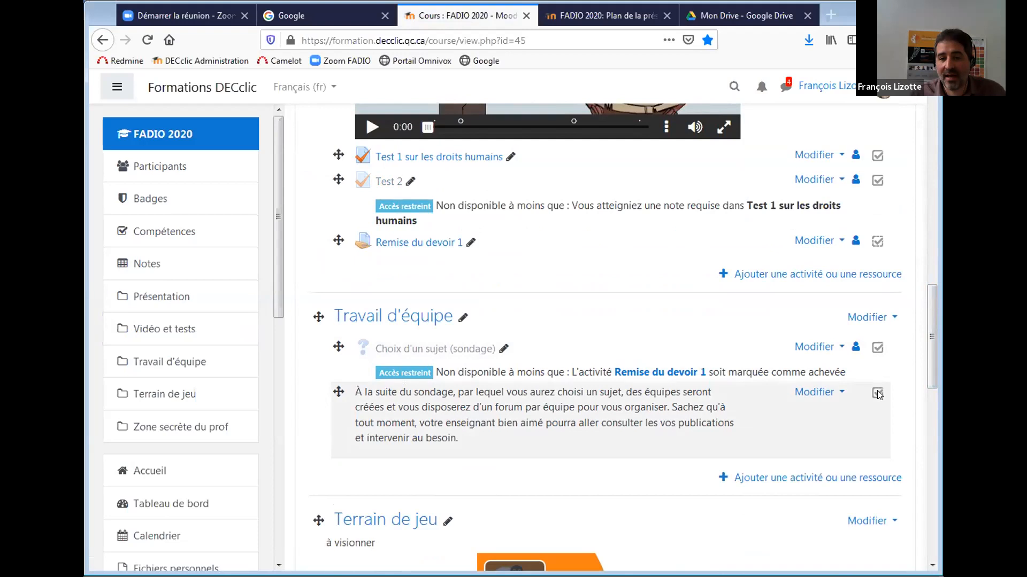
{"action": "left_click_drag", "start_coordinate": [926, 380], "coordinate": [924, 157]}
Open the Achèvement d'activités report from the full course administration page.
{"action": "left_click", "coordinate": [879, 142]}
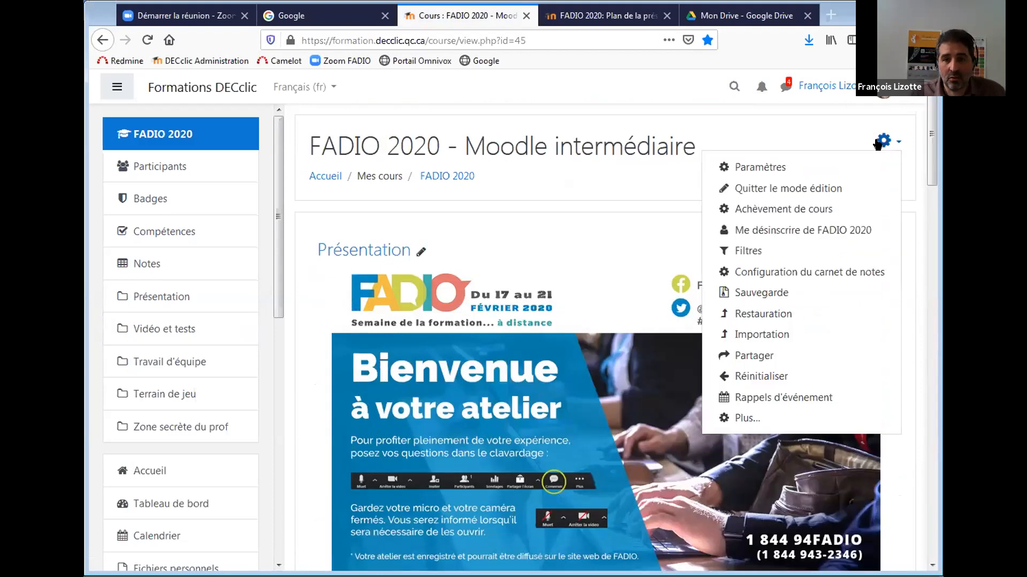
{"action": "left_click", "coordinate": [747, 418]}
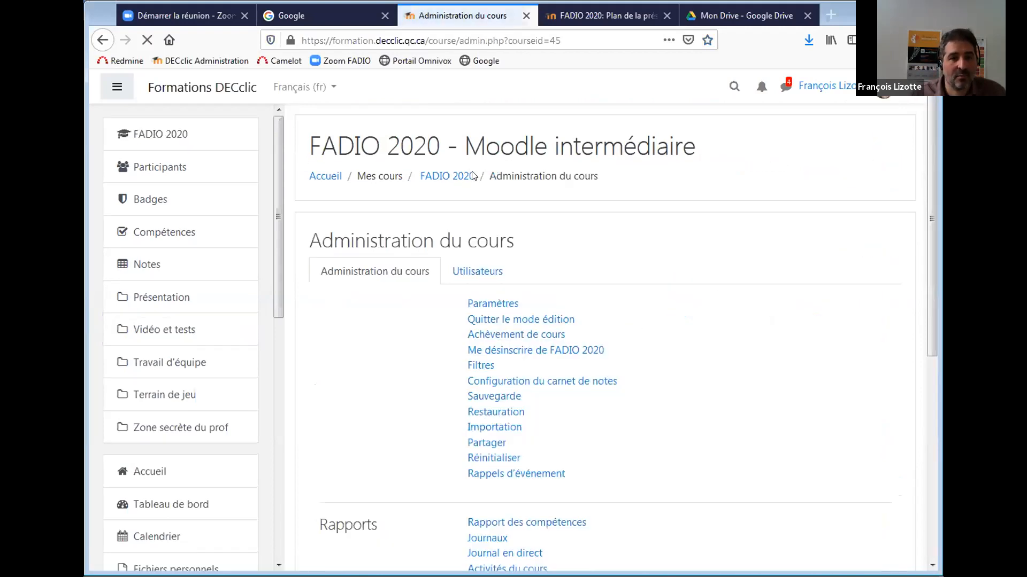
{"action": "left_click", "coordinate": [483, 272]}
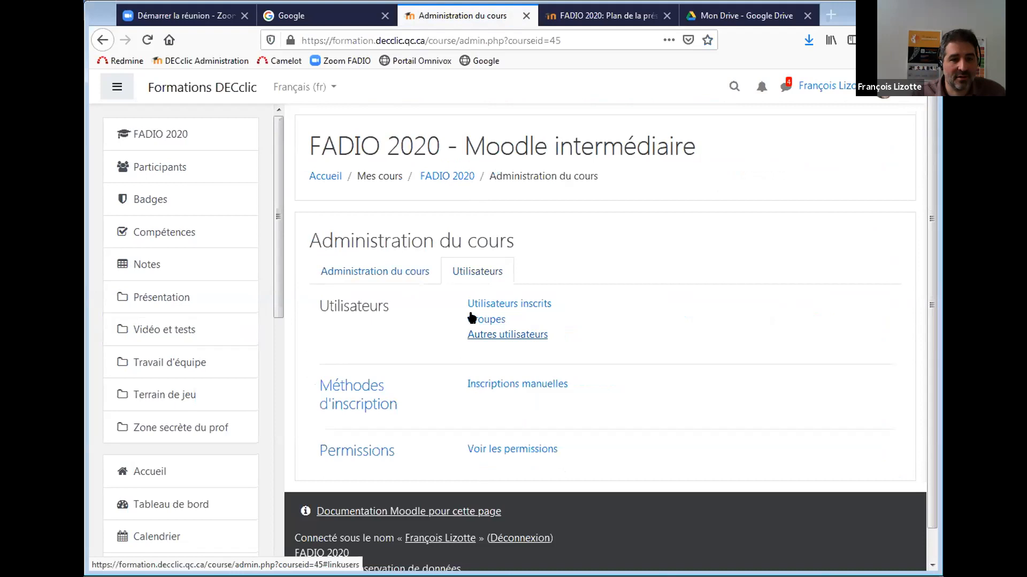
{"action": "left_click", "coordinate": [397, 271]}
{"action": "scroll", "coordinate": [924, 319], "scroll_direction": "down", "scroll_amount": 3}
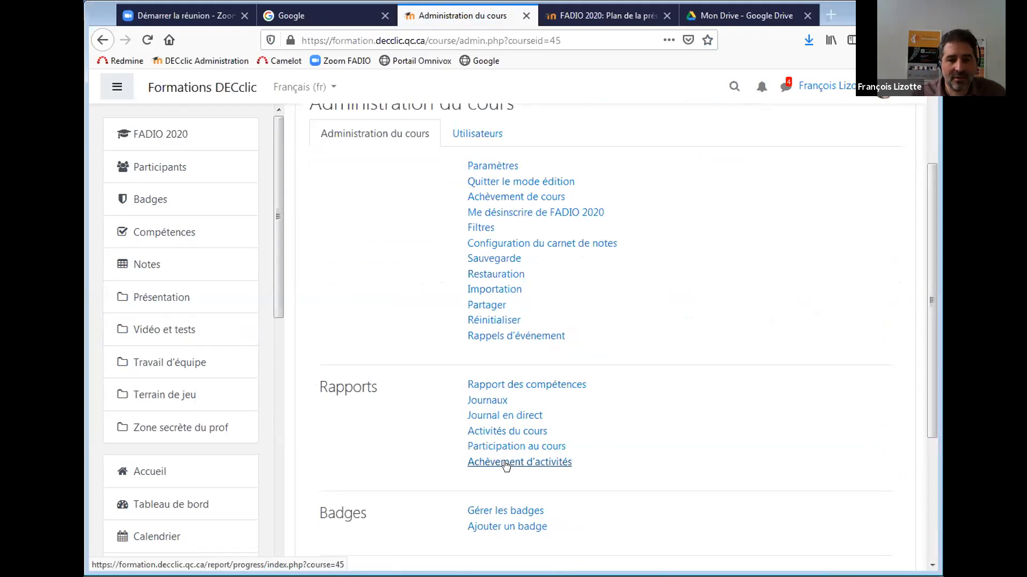
{"action": "left_click", "coordinate": [505, 463]}
{"action": "scroll", "coordinate": [924, 317], "scroll_direction": "down", "scroll_amount": 3}
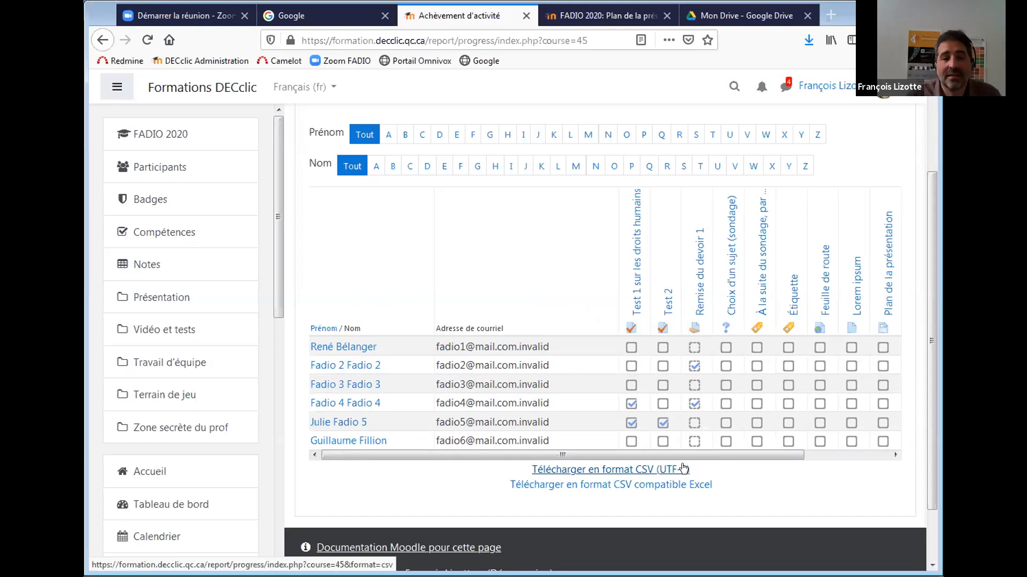
Review the completion report, then return to the FADIO 2020 course page with its administration menu open.
{"action": "mouse_move", "coordinate": [657, 453]}
{"action": "left_mouse_down"}
{"action": "mouse_move", "coordinate": [683, 455]}
{"action": "mouse_move", "coordinate": [654, 456]}
{"action": "left_mouse_up"}
{"action": "left_click_drag", "start_coordinate": [931, 263], "coordinate": [933, 219]}
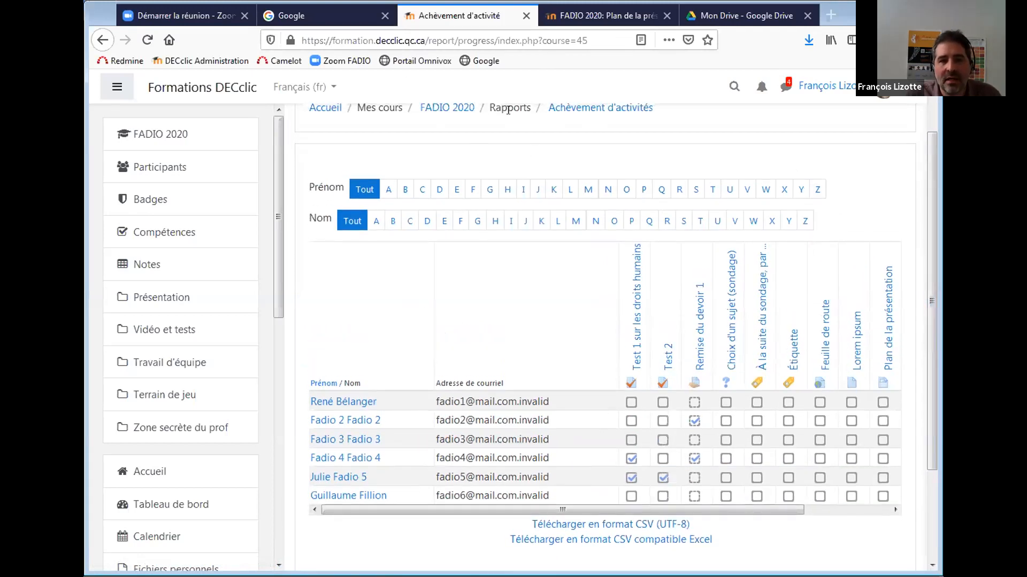
{"action": "left_click_drag", "start_coordinate": [924, 270], "coordinate": [923, 231]}
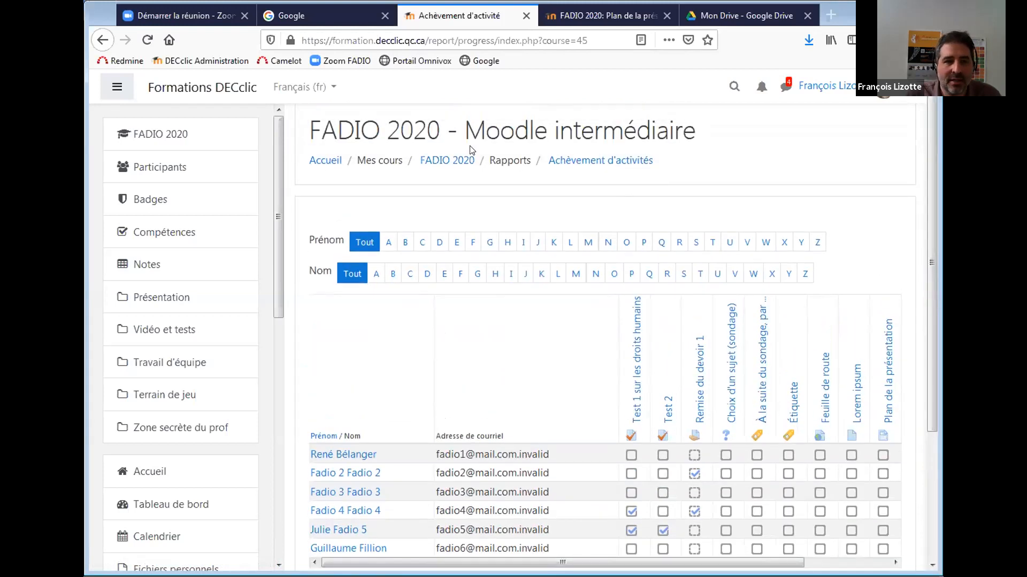
{"action": "left_click", "coordinate": [454, 160]}
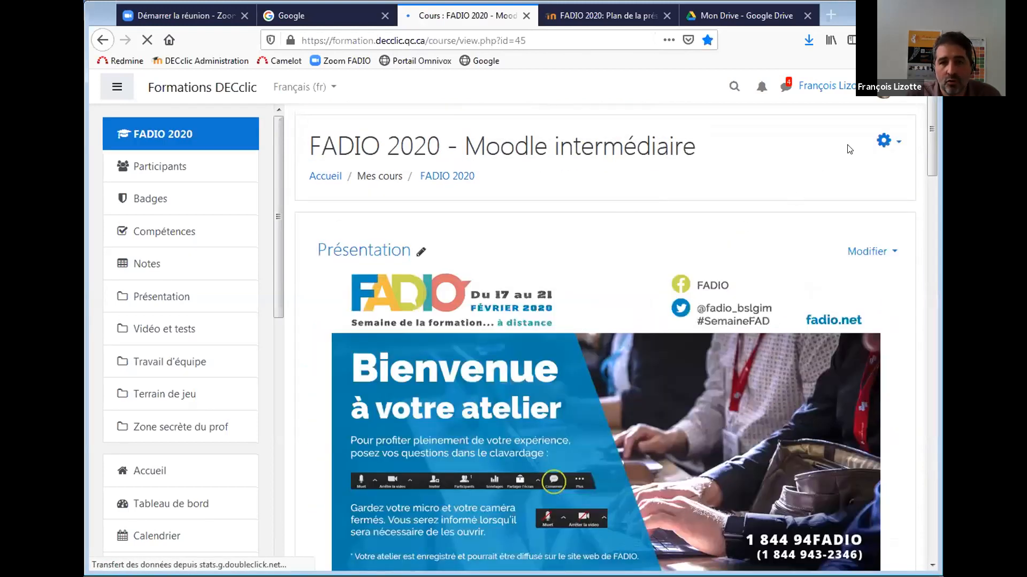
{"action": "left_click", "coordinate": [885, 141]}
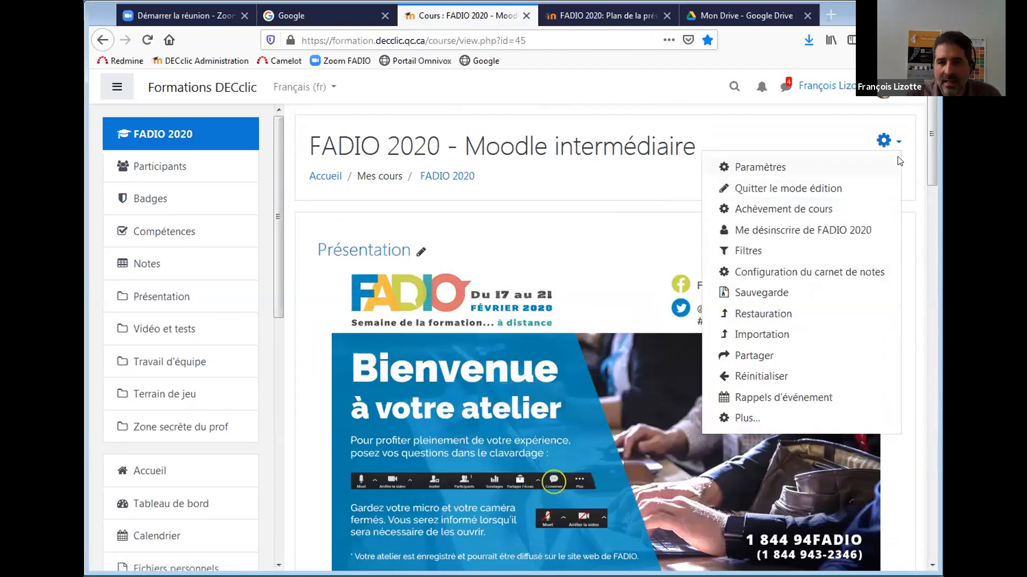
Open the Participation au cours, Activités du cours and Journaux reports in separate tabs.
{"action": "left_click", "coordinate": [774, 416]}
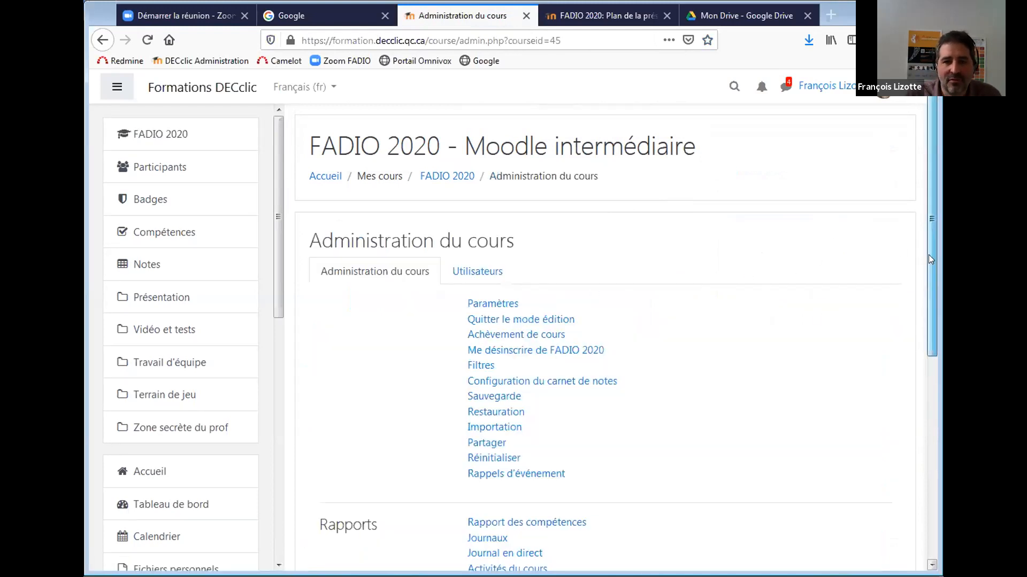
{"action": "scroll", "coordinate": [928, 254], "scroll_direction": "down", "scroll_amount": 3}
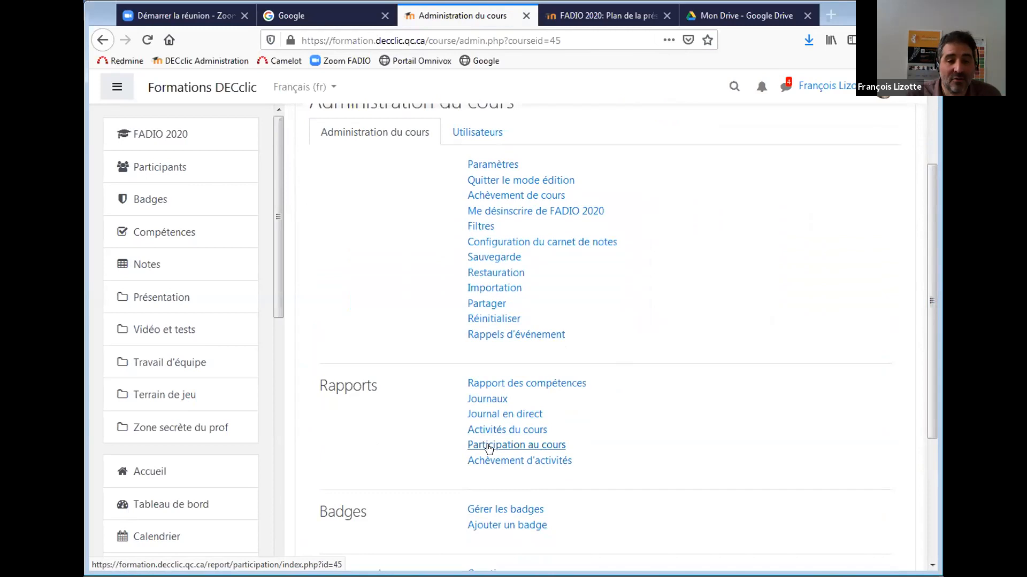
{"action": "middle_click", "coordinate": [494, 432]}
{"action": "middle_click", "coordinate": [494, 432]}
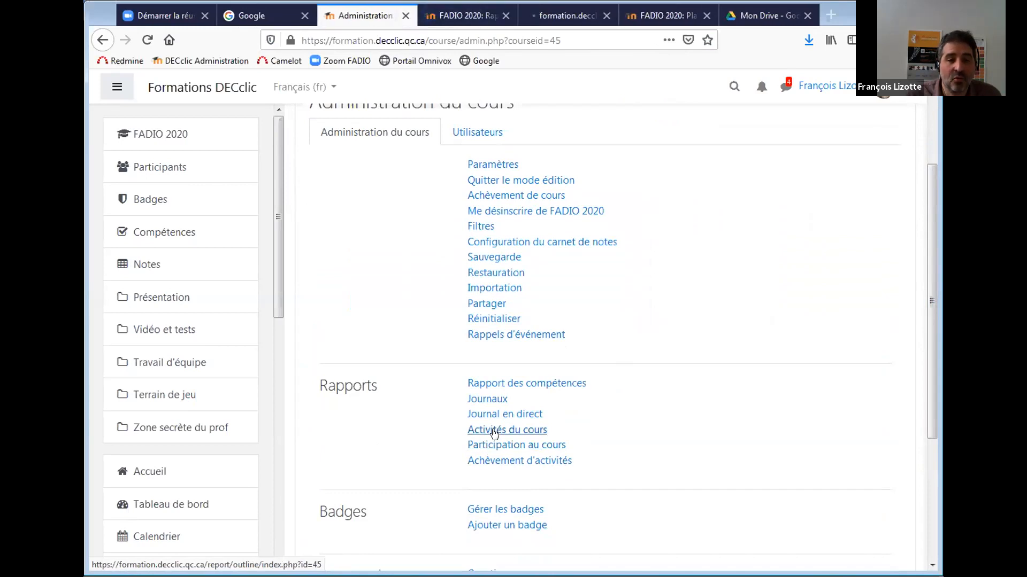
{"action": "middle_click", "coordinate": [490, 402]}
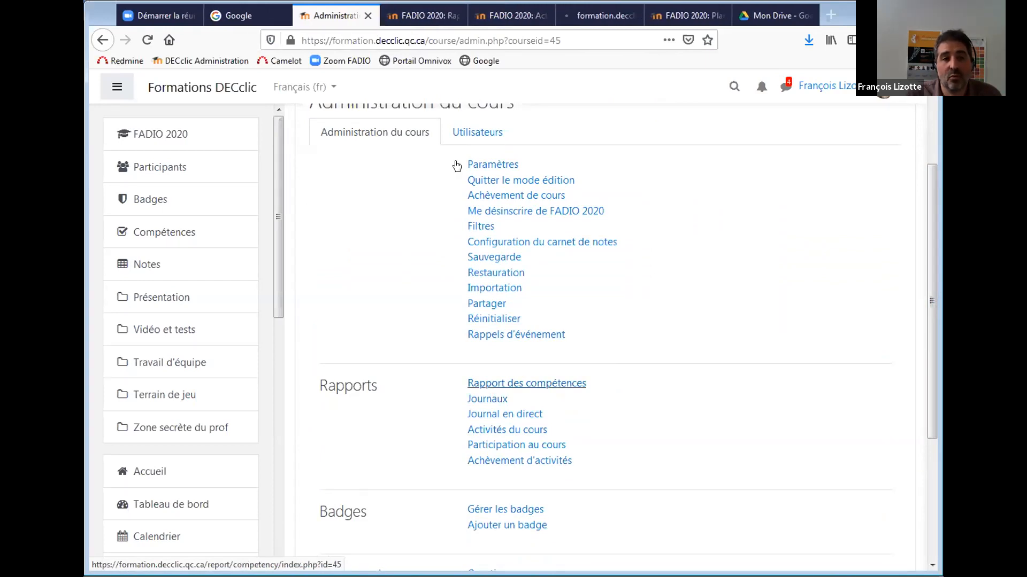
Filter the Journaux report to all participants on today, 19 février 2020, and display the entries.
{"action": "left_click", "coordinate": [583, 17]}
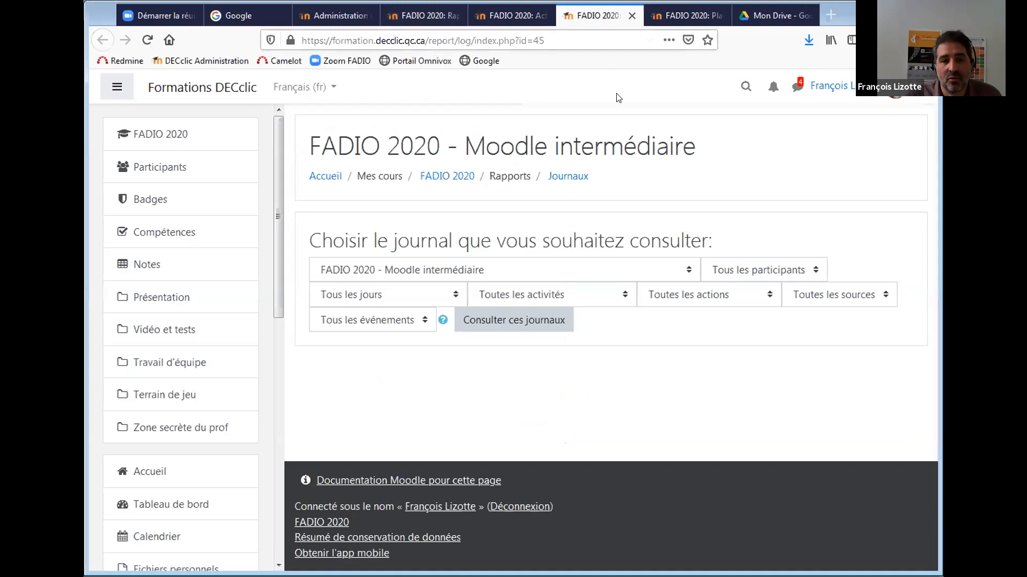
{"action": "left_click", "coordinate": [776, 270]}
{"action": "left_click", "coordinate": [763, 289]}
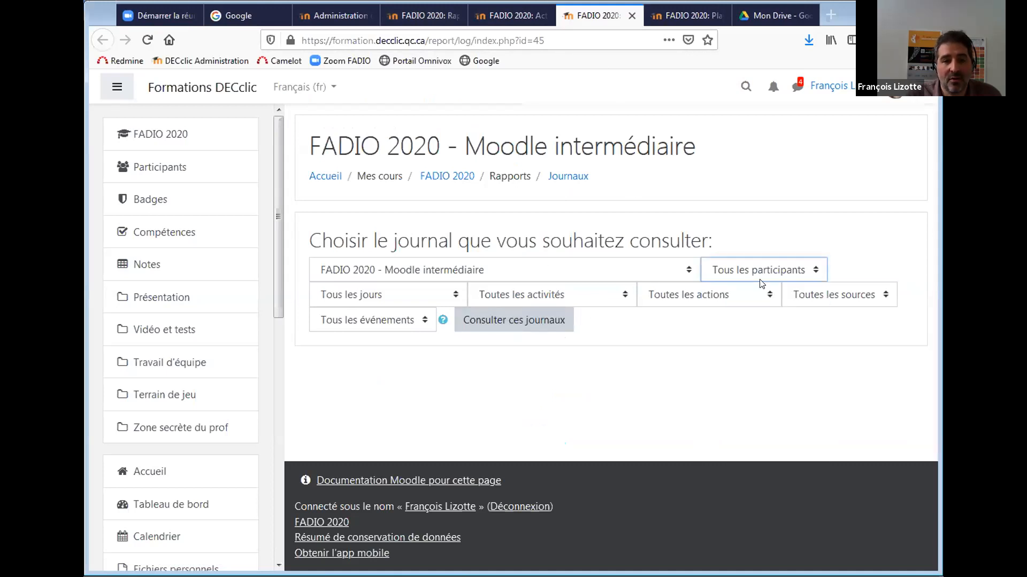
{"action": "left_click", "coordinate": [436, 298]}
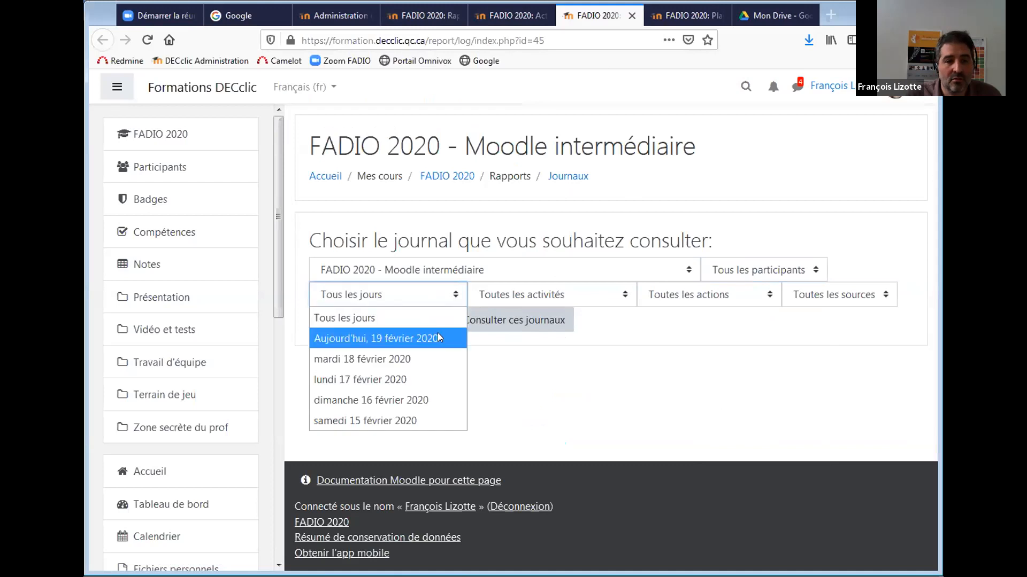
{"action": "left_click", "coordinate": [438, 335]}
{"action": "left_click", "coordinate": [483, 322]}
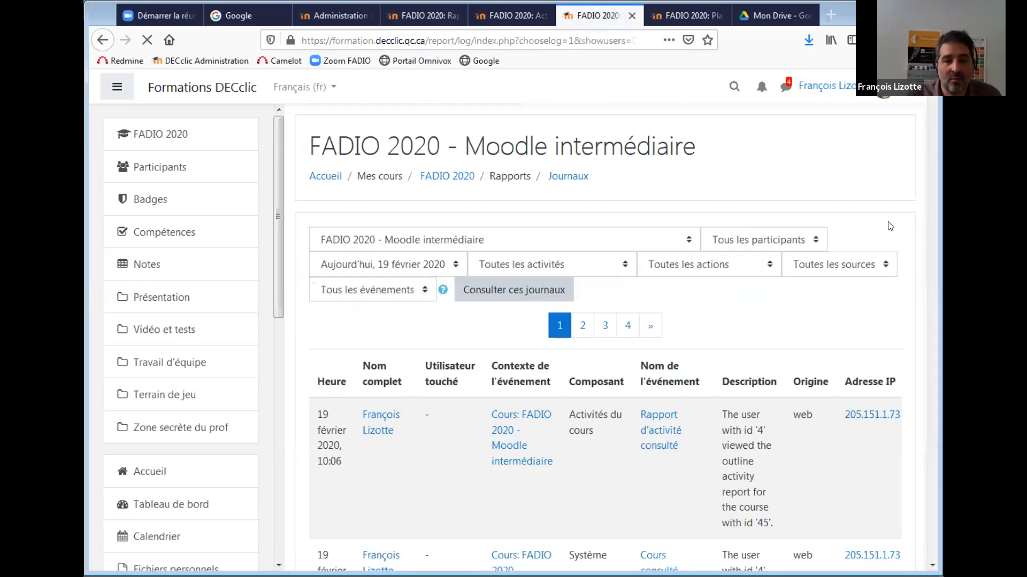
{"action": "scroll", "coordinate": [936, 99], "scroll_direction": "down", "scroll_amount": 10}
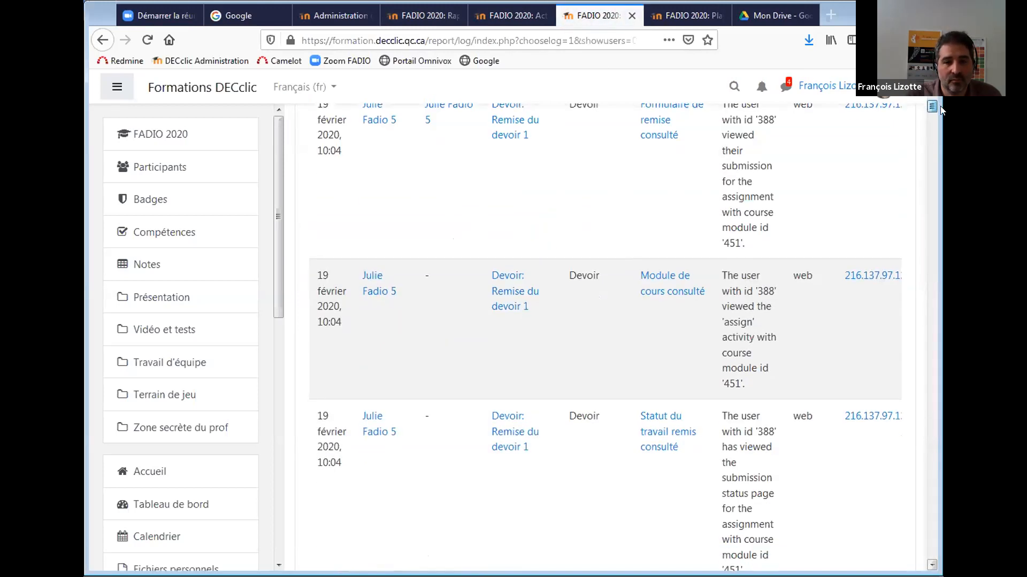
{"action": "scroll", "coordinate": [604, 337], "scroll_direction": "down", "scroll_amount": 2}
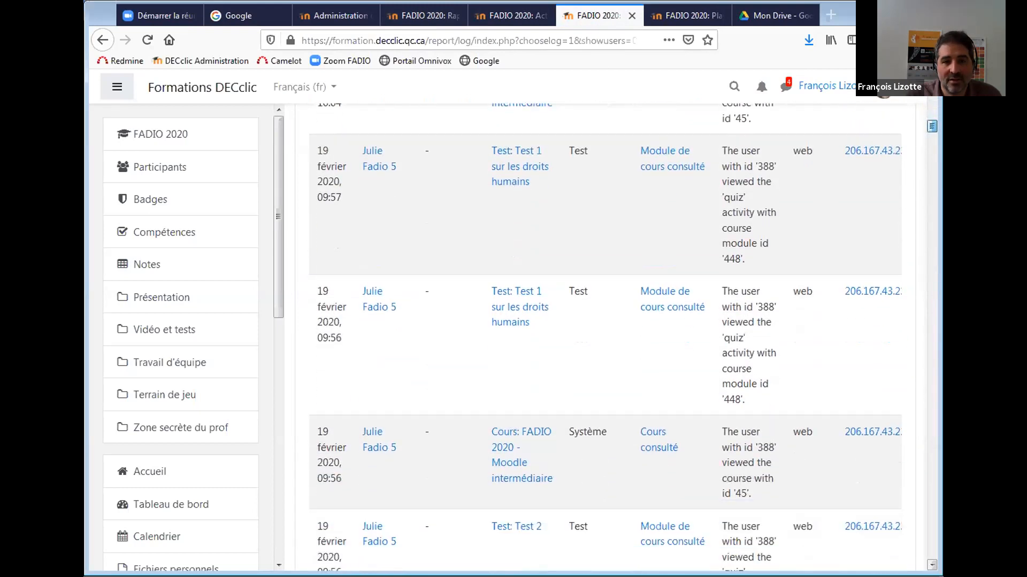
{"action": "scroll", "coordinate": [604, 337], "scroll_direction": "down", "scroll_amount": 8}
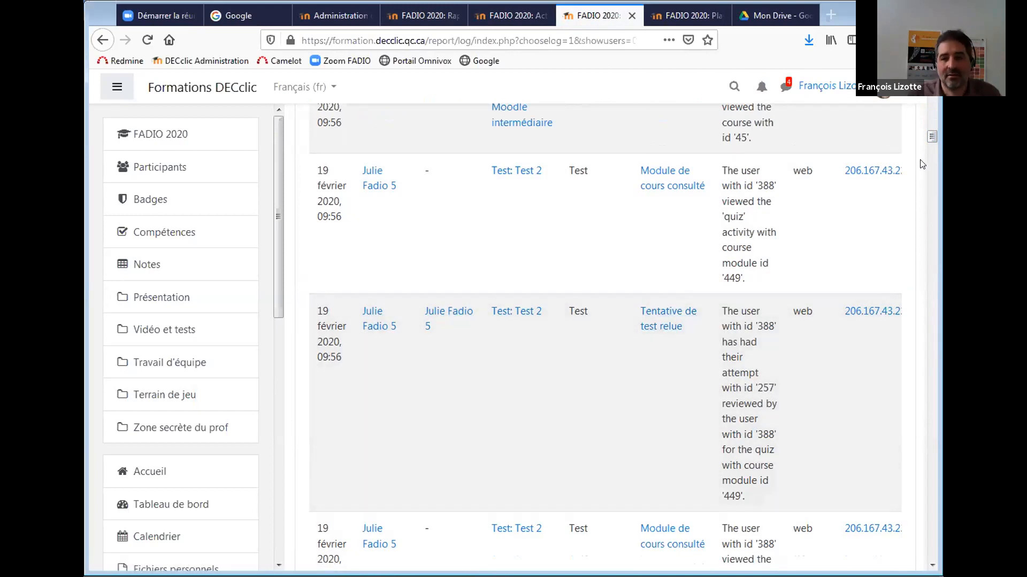
{"action": "left_click_drag", "start_coordinate": [931, 139], "coordinate": [930, 84]}
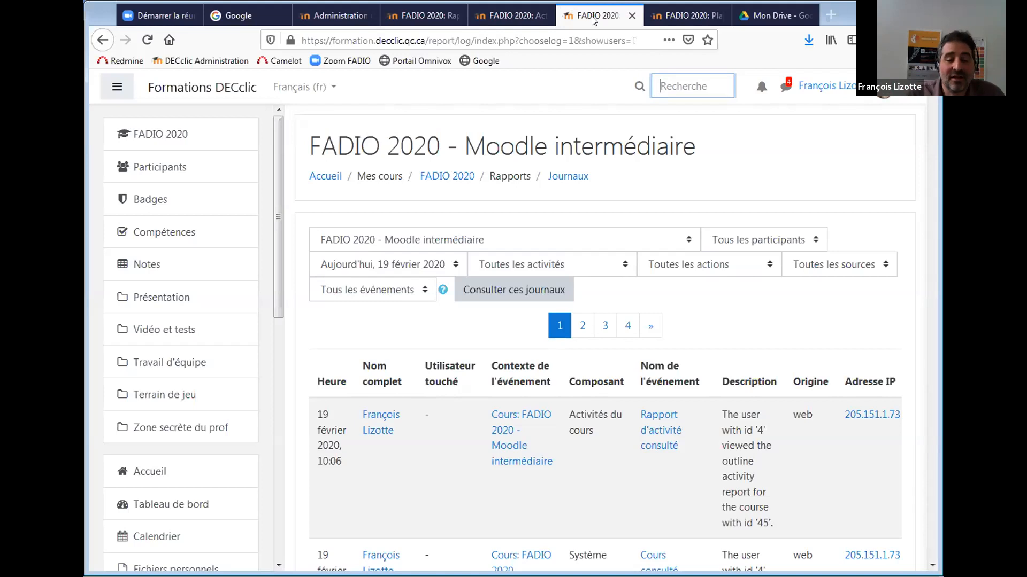
Browse the Activités du cours and Participation reports, then return to the course administration tab.
{"action": "left_click", "coordinate": [516, 16]}
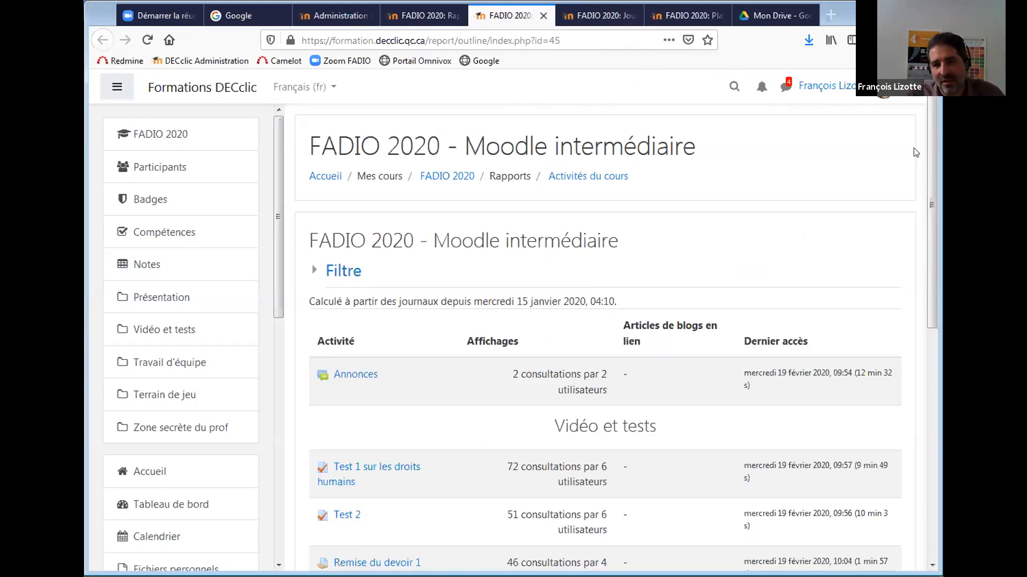
{"action": "left_click_drag", "start_coordinate": [929, 151], "coordinate": [930, 246]}
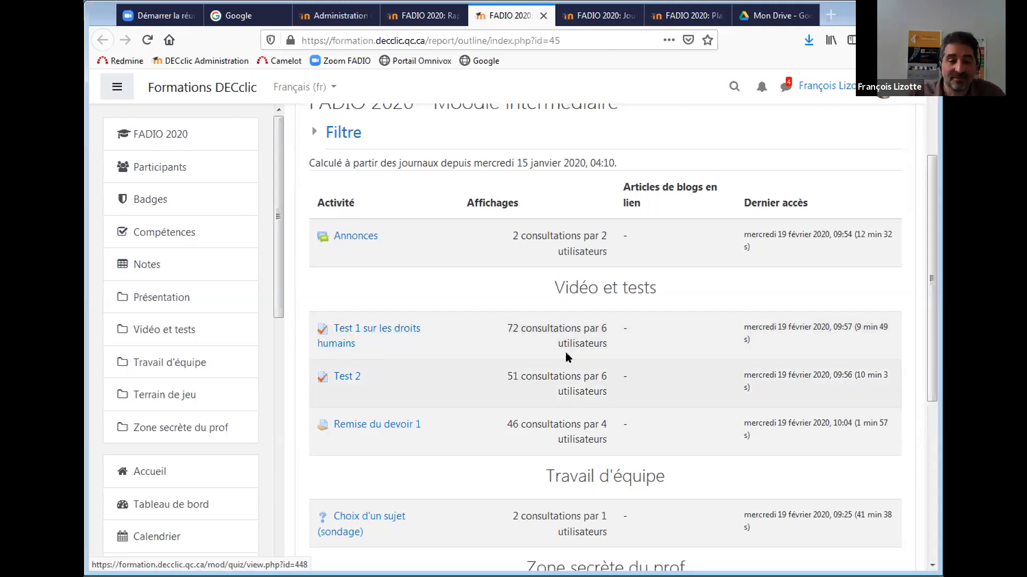
{"action": "left_click_drag", "start_coordinate": [931, 281], "coordinate": [890, 188]}
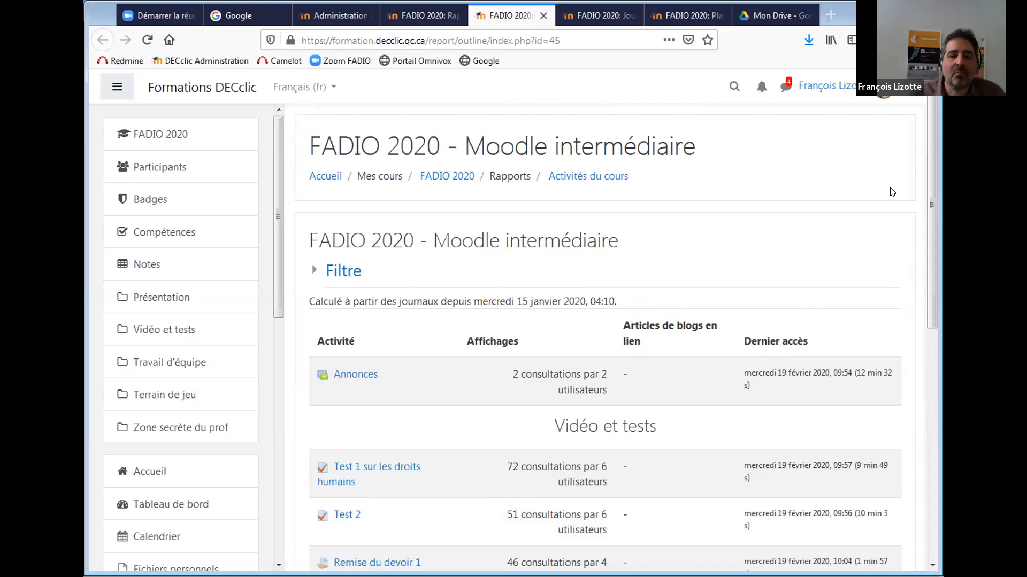
{"action": "left_click_drag", "start_coordinate": [930, 213], "coordinate": [936, 251]}
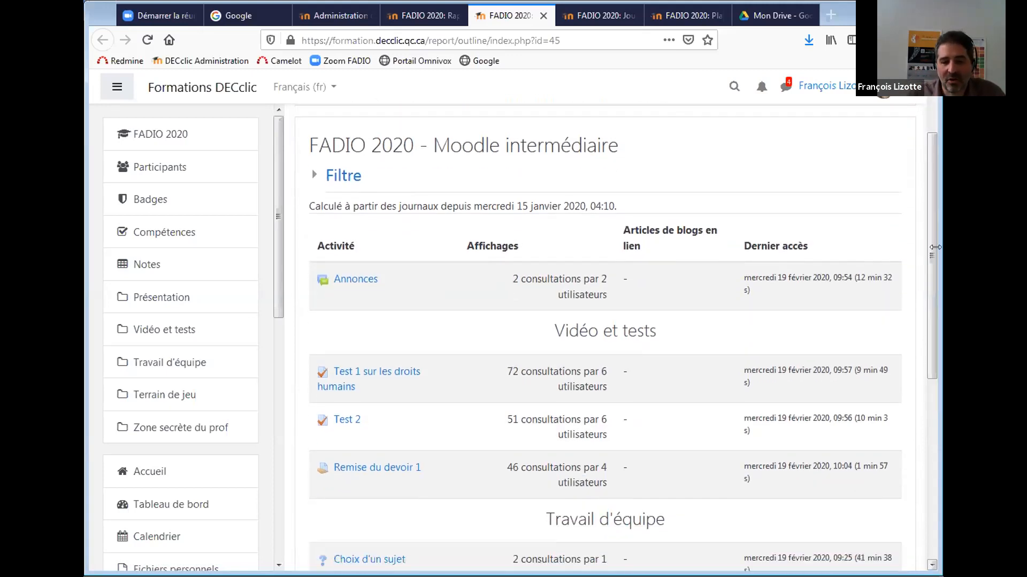
{"action": "left_click", "coordinate": [439, 16]}
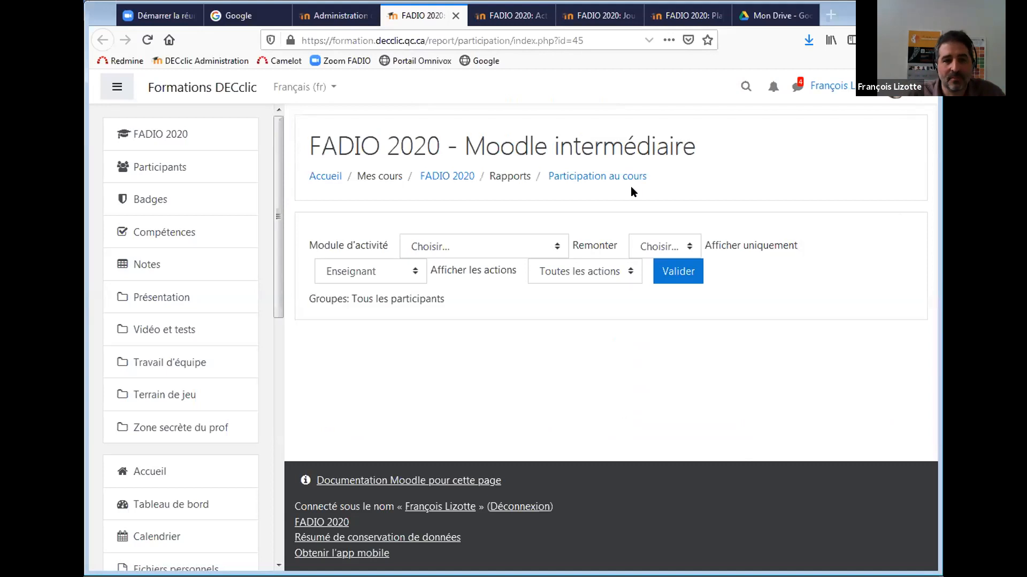
{"action": "left_click", "coordinate": [350, 16]}
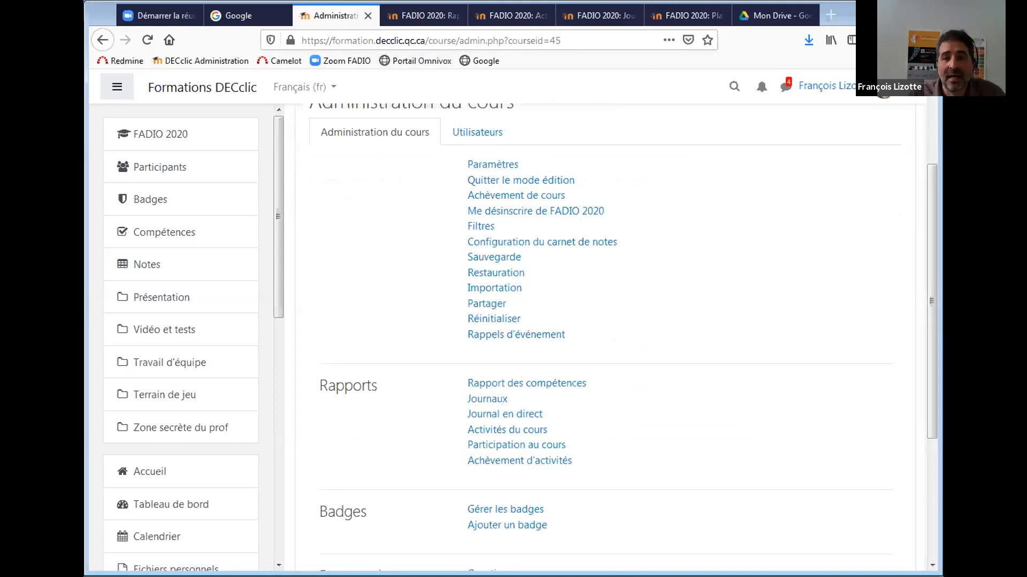
Open Test 1 sur les droits humains from the course page and view its Statistiques report.
{"action": "left_click_drag", "start_coordinate": [928, 309], "coordinate": [922, 215]}
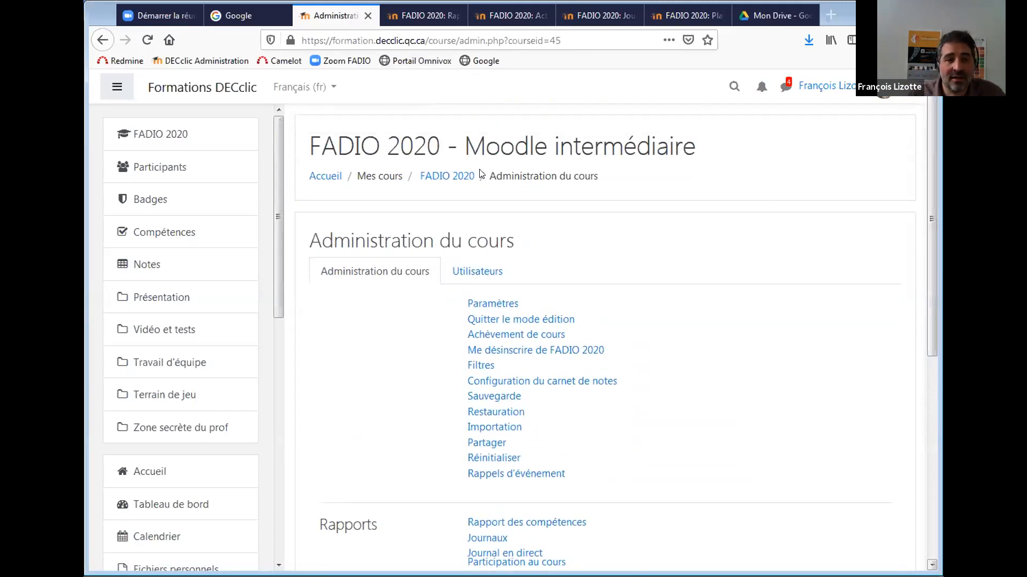
{"action": "left_click", "coordinate": [440, 176]}
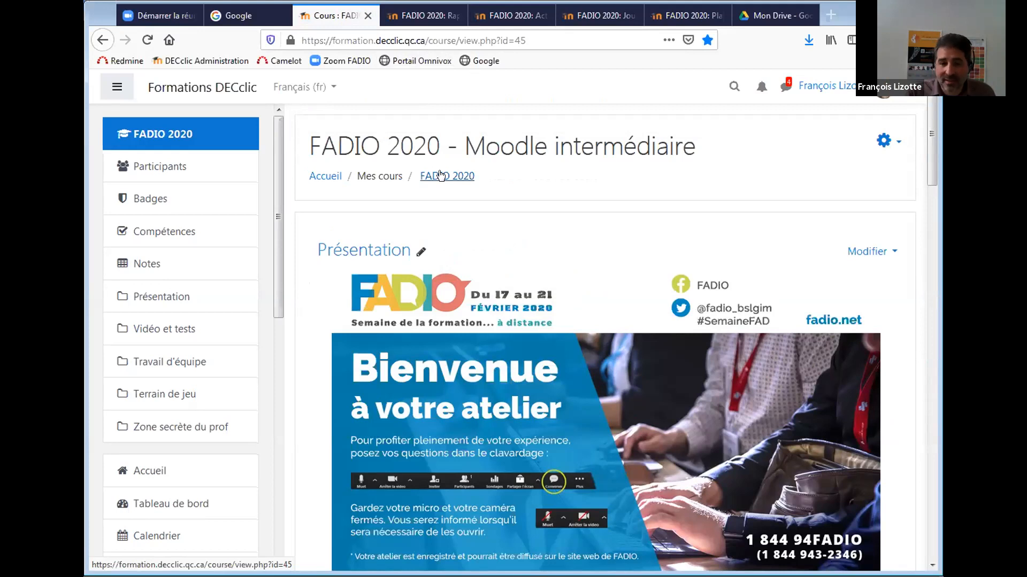
{"action": "left_click_drag", "start_coordinate": [929, 148], "coordinate": [923, 308]}
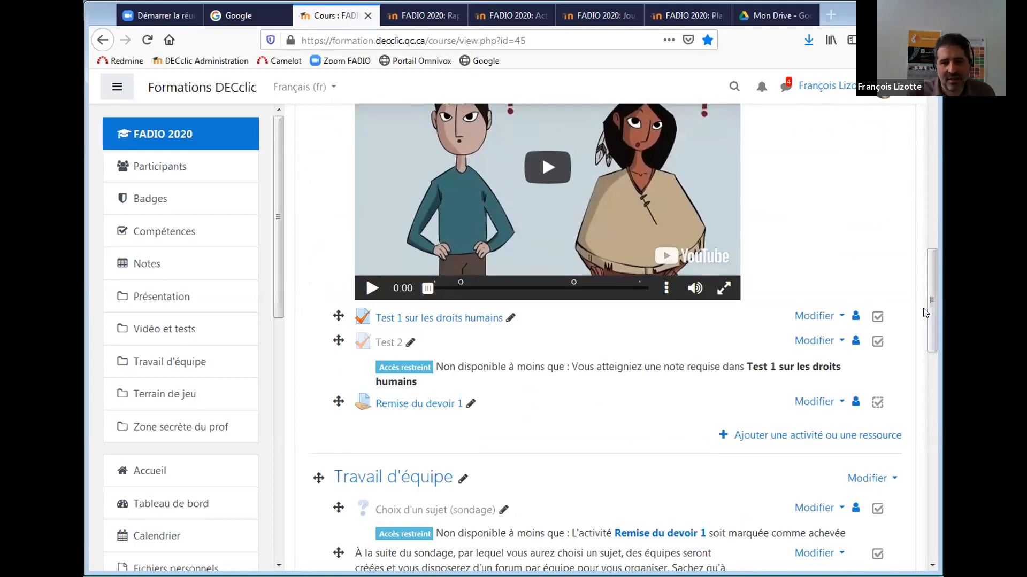
{"action": "left_click", "coordinate": [463, 319]}
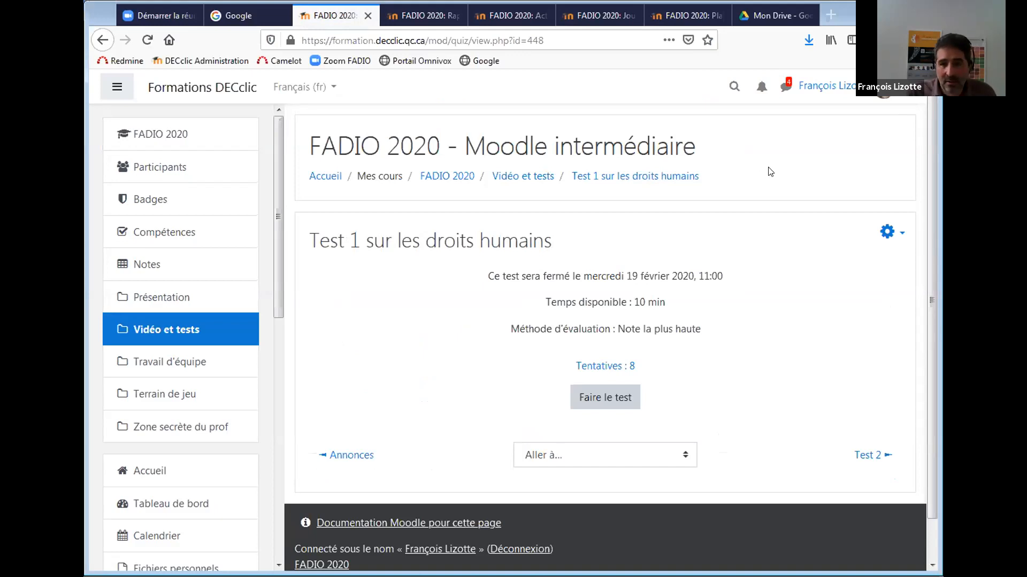
{"action": "left_click_drag", "start_coordinate": [933, 222], "coordinate": [932, 253]}
{"action": "left_click", "coordinate": [888, 202]}
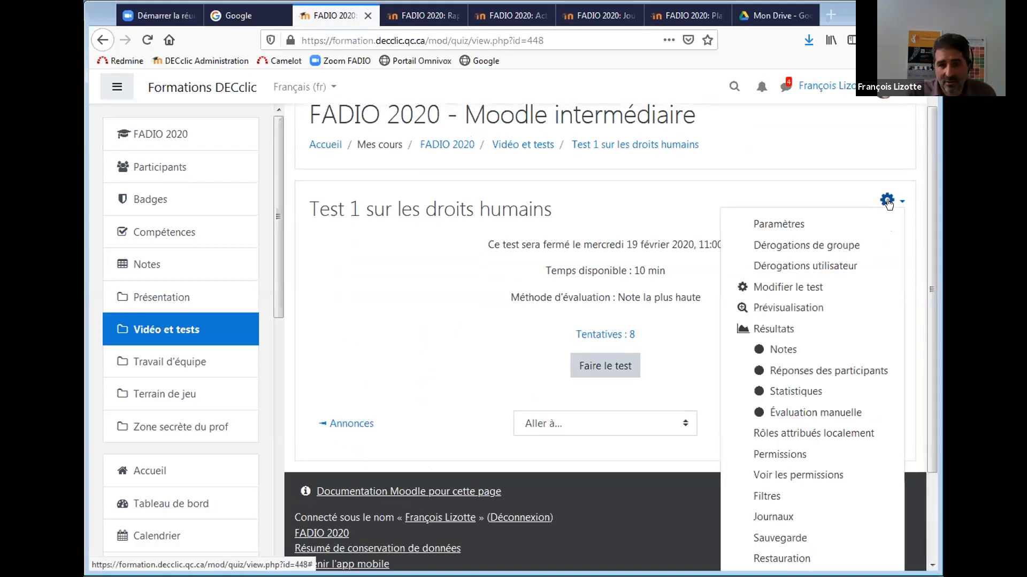
{"action": "left_click", "coordinate": [795, 395]}
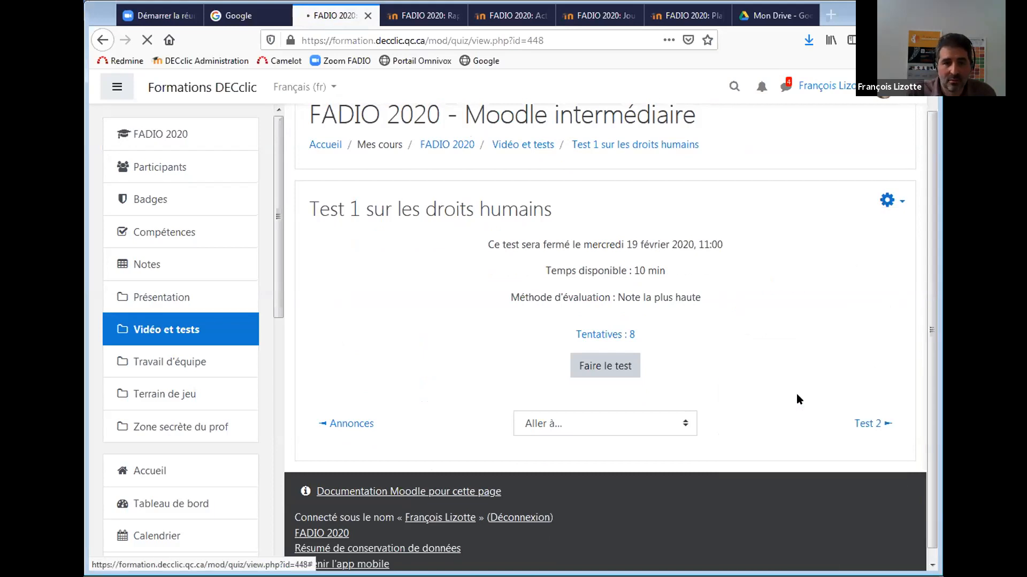
{"action": "mouse_move", "coordinate": [929, 192]}
{"action": "left_mouse_down"}
{"action": "mouse_move", "coordinate": [928, 254]}
{"action": "mouse_move", "coordinate": [918, 181]}
{"action": "left_mouse_up"}
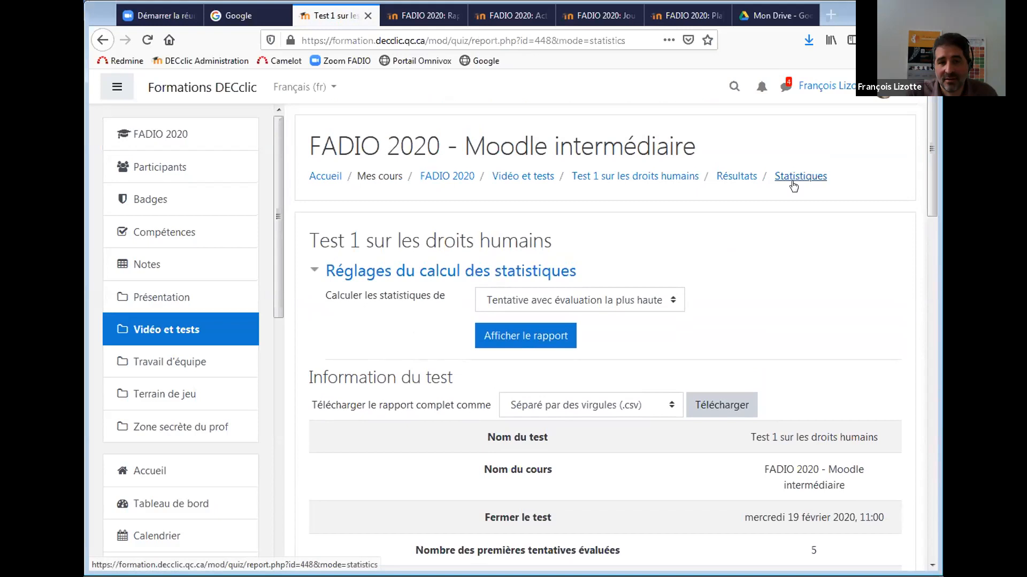
{"action": "left_click_drag", "start_coordinate": [929, 138], "coordinate": [924, 206]}
{"action": "scroll", "coordinate": [924, 206], "scroll_direction": "down", "scroll_amount": 1}
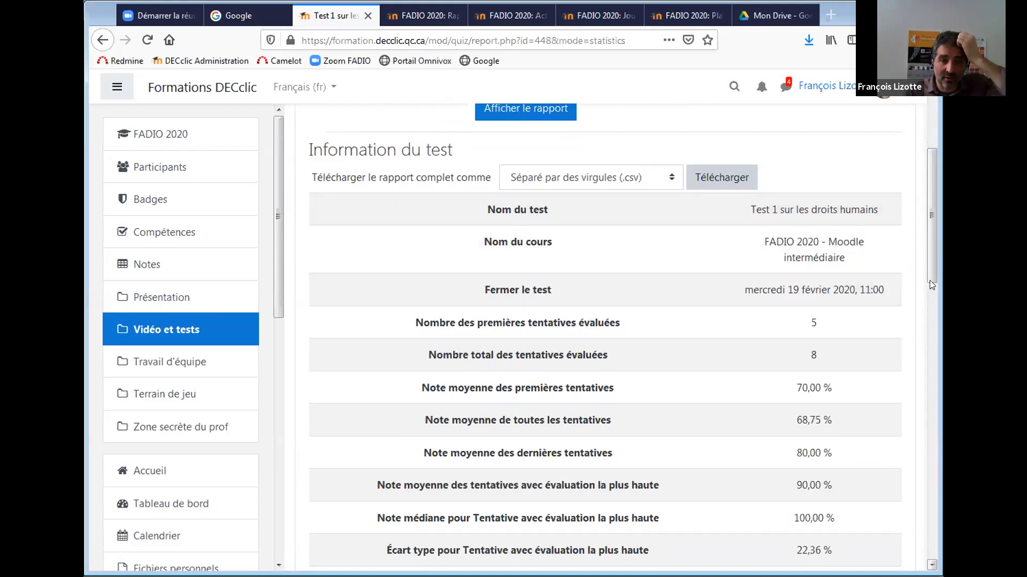
{"action": "left_click_drag", "start_coordinate": [931, 248], "coordinate": [927, 288]}
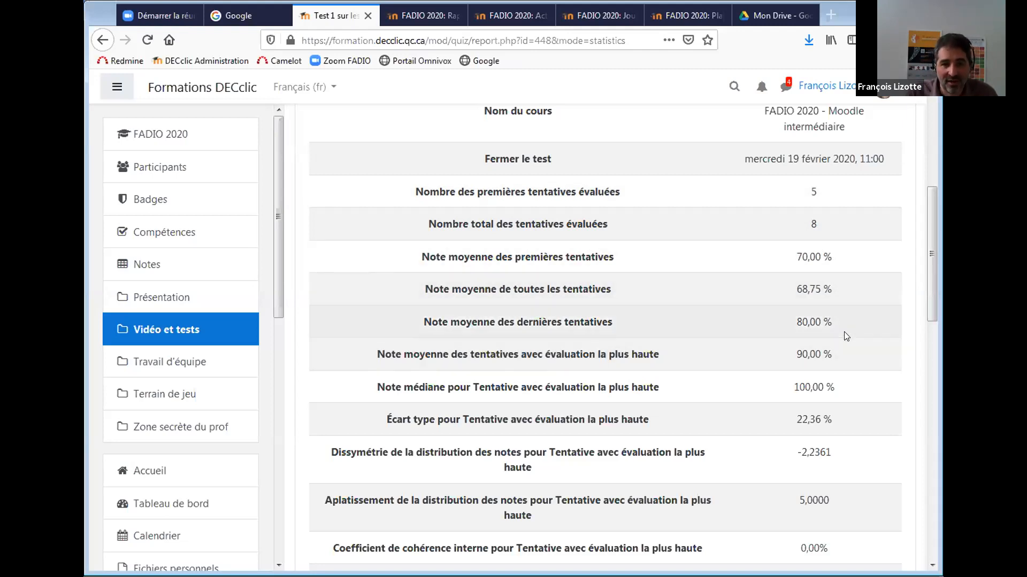
{"action": "left_click_drag", "start_coordinate": [929, 312], "coordinate": [928, 336]}
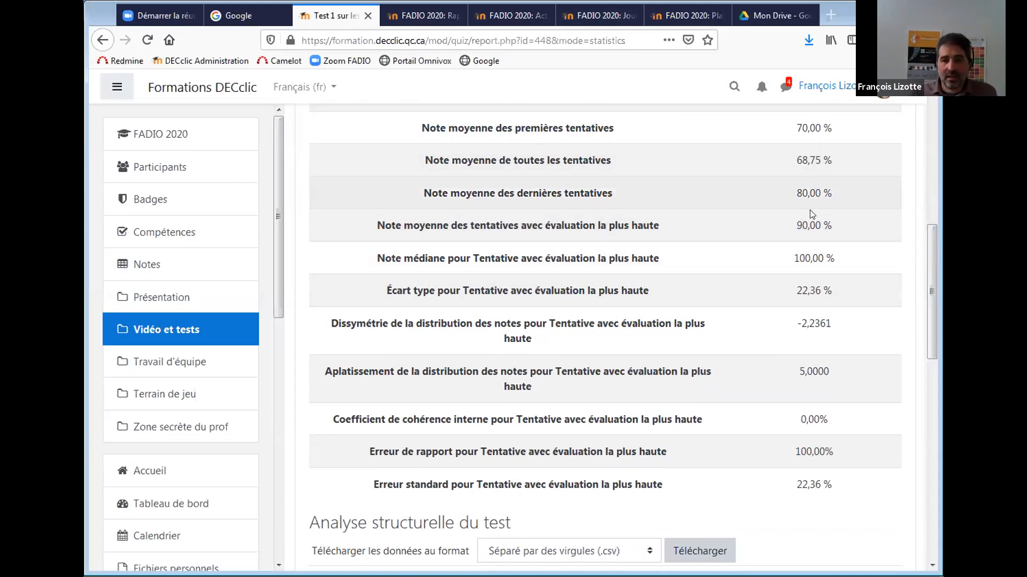
{"action": "left_click_drag", "start_coordinate": [928, 310], "coordinate": [919, 416]}
{"action": "left_click_drag", "start_coordinate": [710, 416], "coordinate": [805, 425]}
{"action": "left_click_drag", "start_coordinate": [871, 435], "coordinate": [855, 415]}
{"action": "left_click_drag", "start_coordinate": [928, 405], "coordinate": [929, 434]}
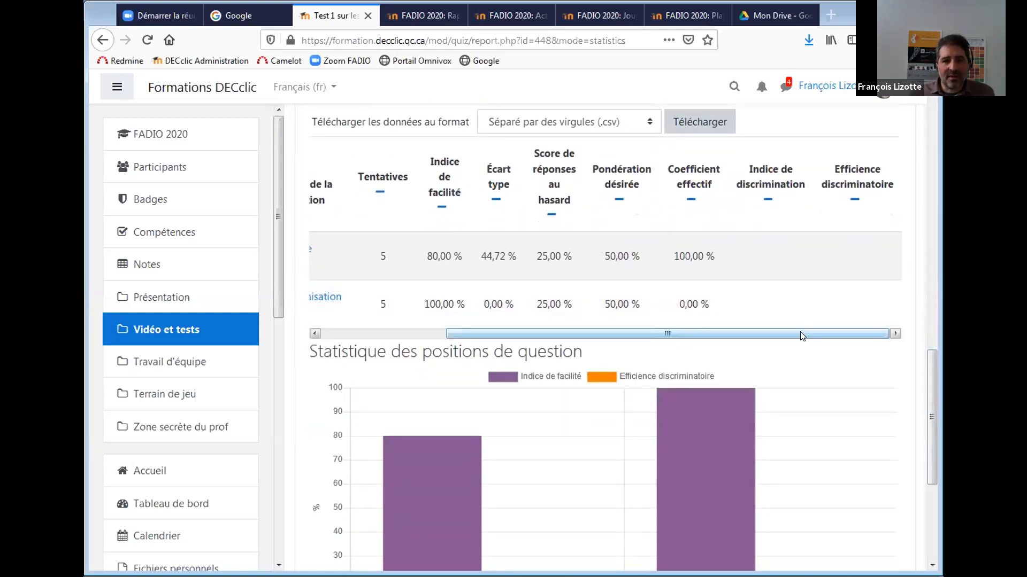
{"action": "left_click_drag", "start_coordinate": [803, 333], "coordinate": [812, 361]}
{"action": "mouse_move", "coordinate": [935, 387]}
{"action": "left_mouse_down"}
{"action": "mouse_move", "coordinate": [924, 443]}
{"action": "mouse_move", "coordinate": [922, 379]}
{"action": "left_mouse_up"}
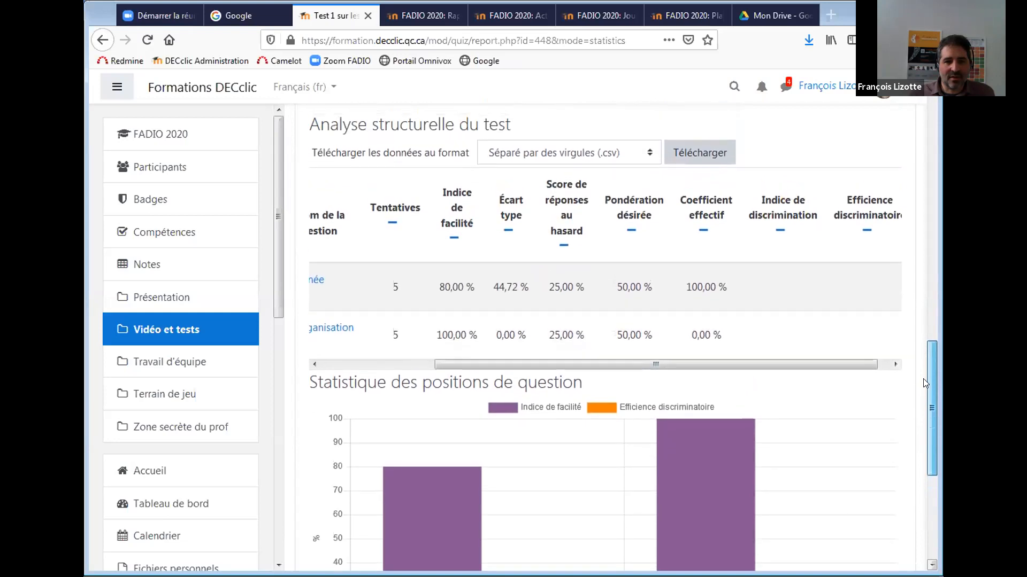
{"action": "left_click_drag", "start_coordinate": [764, 359], "coordinate": [636, 358]}
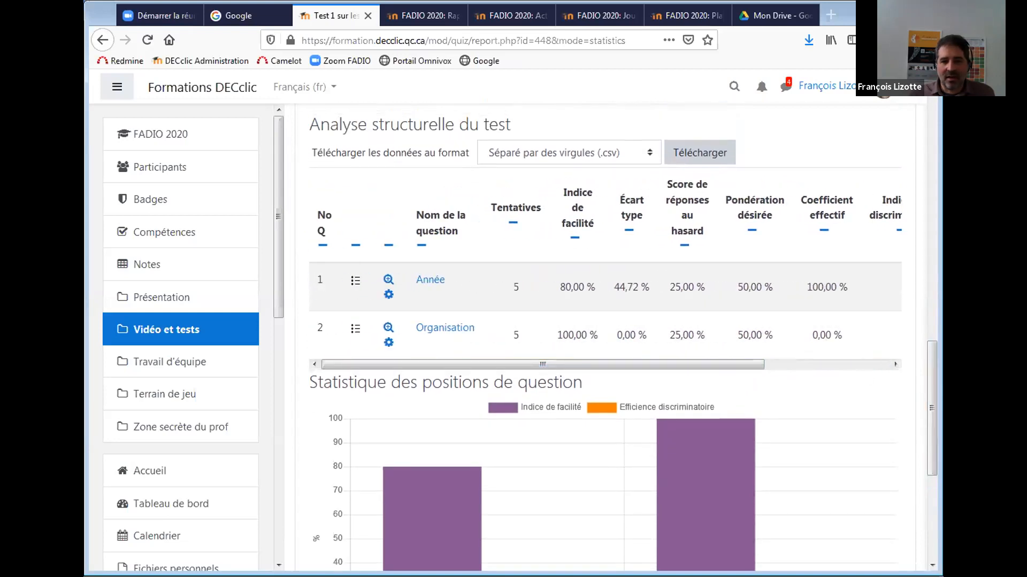
{"action": "mouse_move", "coordinate": [930, 410]}
{"action": "left_mouse_down"}
{"action": "mouse_move", "coordinate": [930, 245]}
{"action": "mouse_move", "coordinate": [918, 400]}
{"action": "left_mouse_up"}
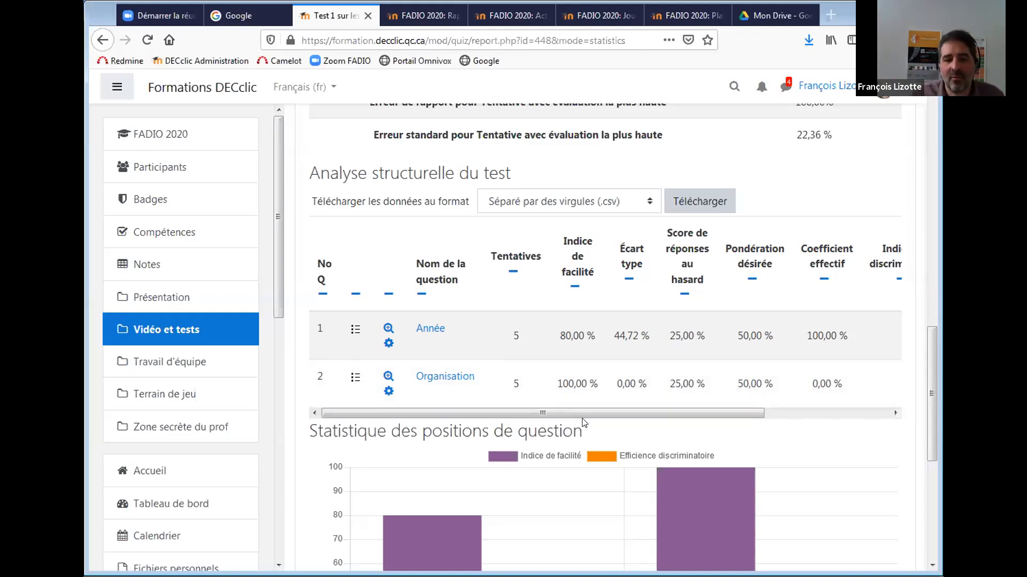
{"action": "left_click_drag", "start_coordinate": [677, 412], "coordinate": [803, 412]}
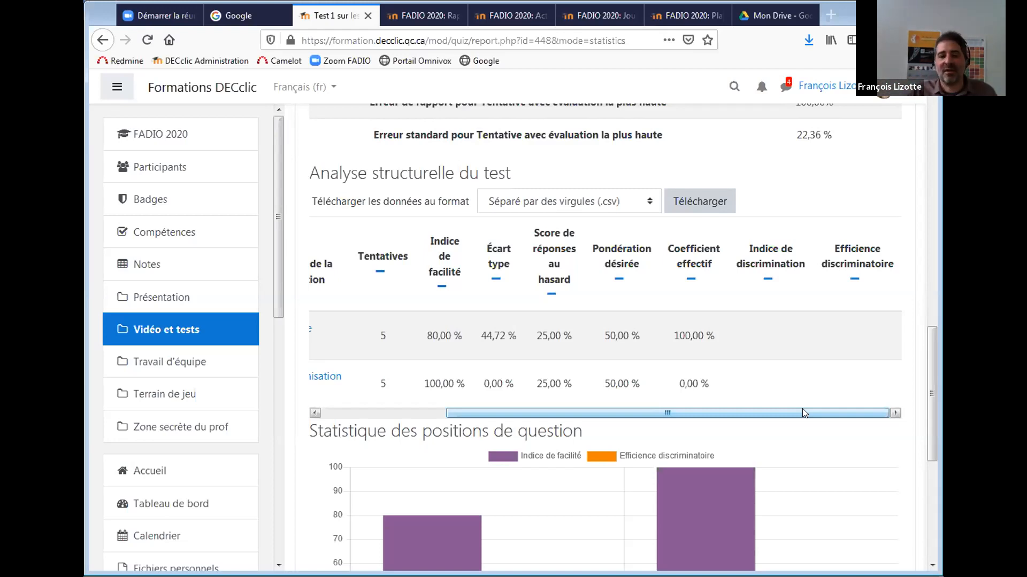
{"action": "left_click_drag", "start_coordinate": [931, 377], "coordinate": [930, 355]}
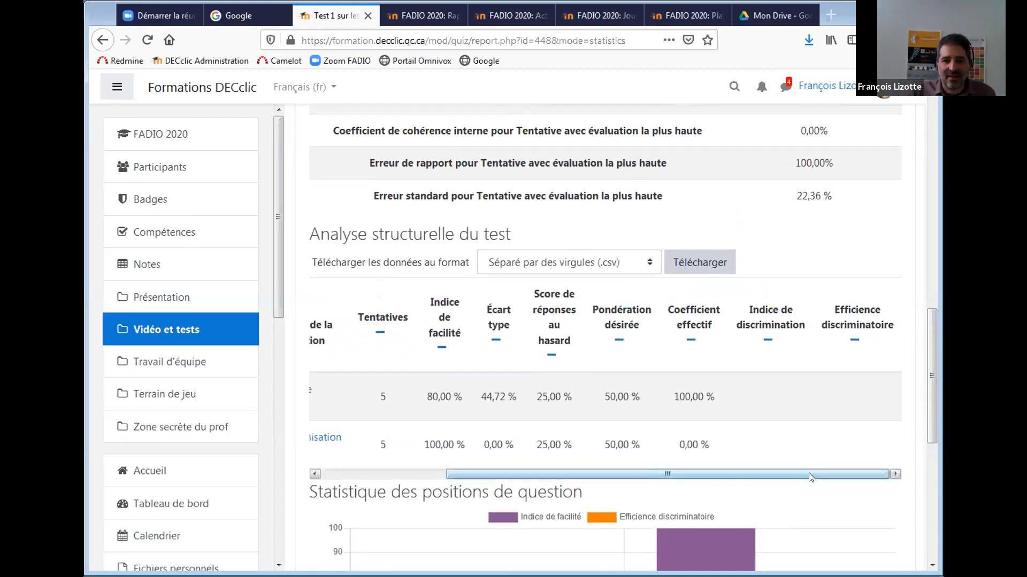
{"action": "left_click_drag", "start_coordinate": [808, 473], "coordinate": [655, 473]}
{"action": "left_click_drag", "start_coordinate": [929, 400], "coordinate": [928, 314]}
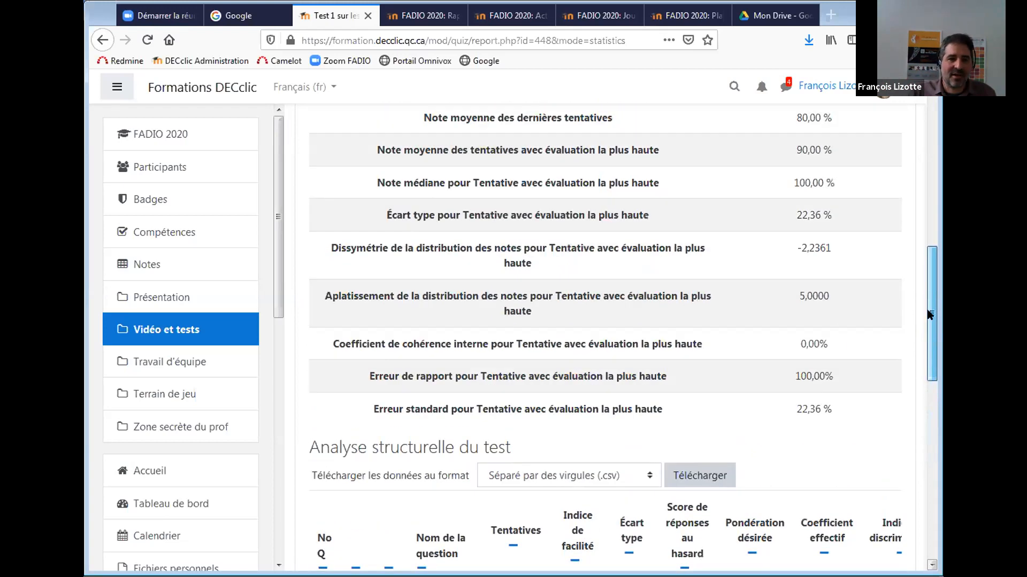
{"action": "scroll", "coordinate": [926, 310], "scroll_direction": "up", "scroll_amount": 3}
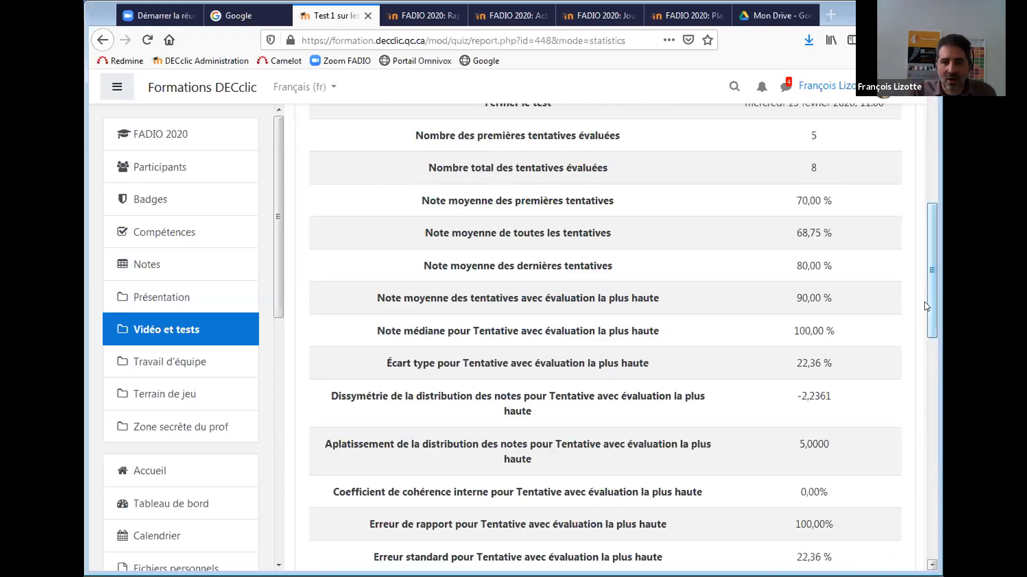
{"action": "scroll", "coordinate": [931, 273], "scroll_direction": "up", "scroll_amount": 1}
{"action": "left_click_drag", "start_coordinate": [932, 273], "coordinate": [933, 160]}
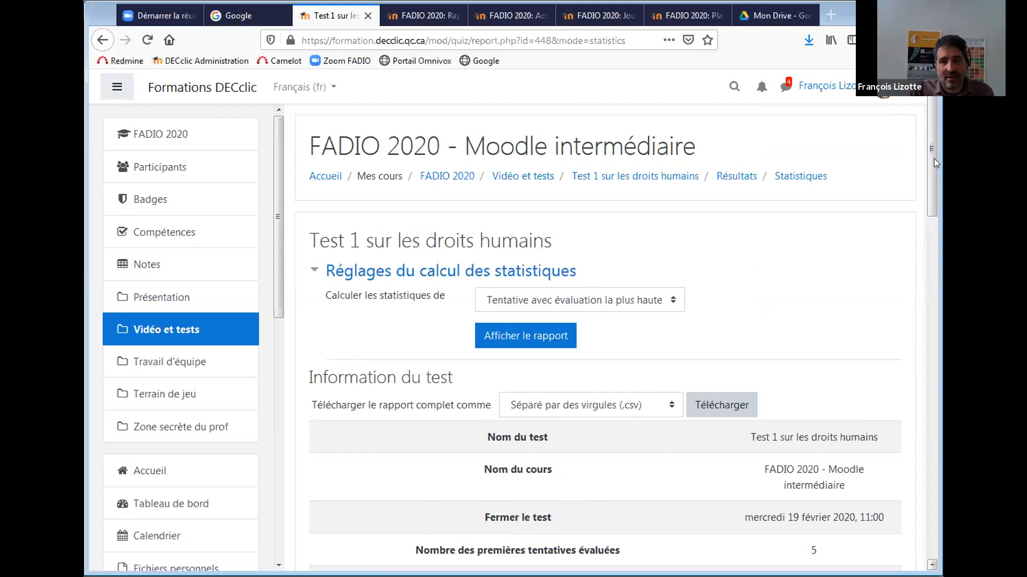
{"action": "left_click_drag", "start_coordinate": [929, 126], "coordinate": [927, 160]}
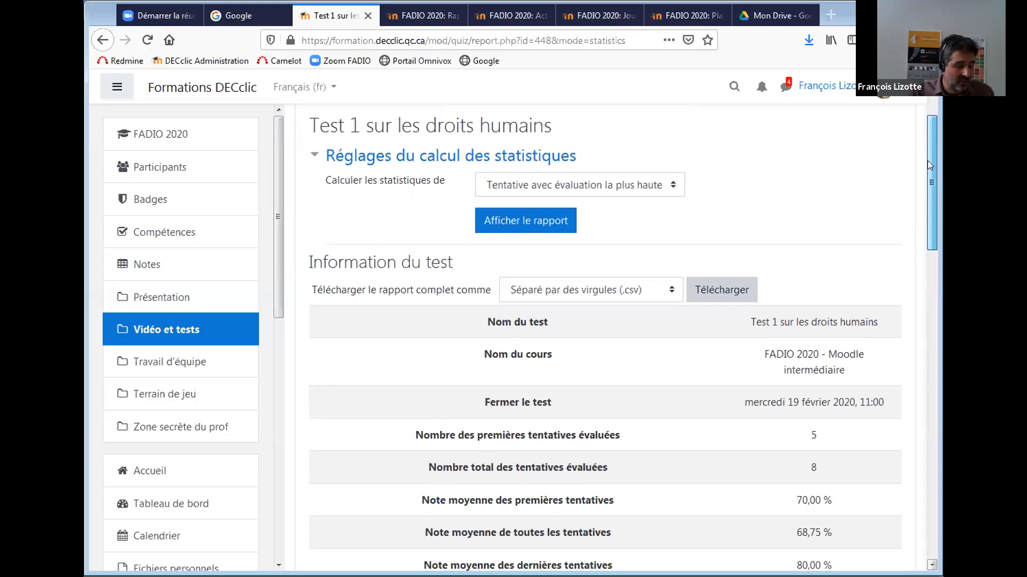
{"action": "left_click_drag", "start_coordinate": [927, 160], "coordinate": [927, 161]}
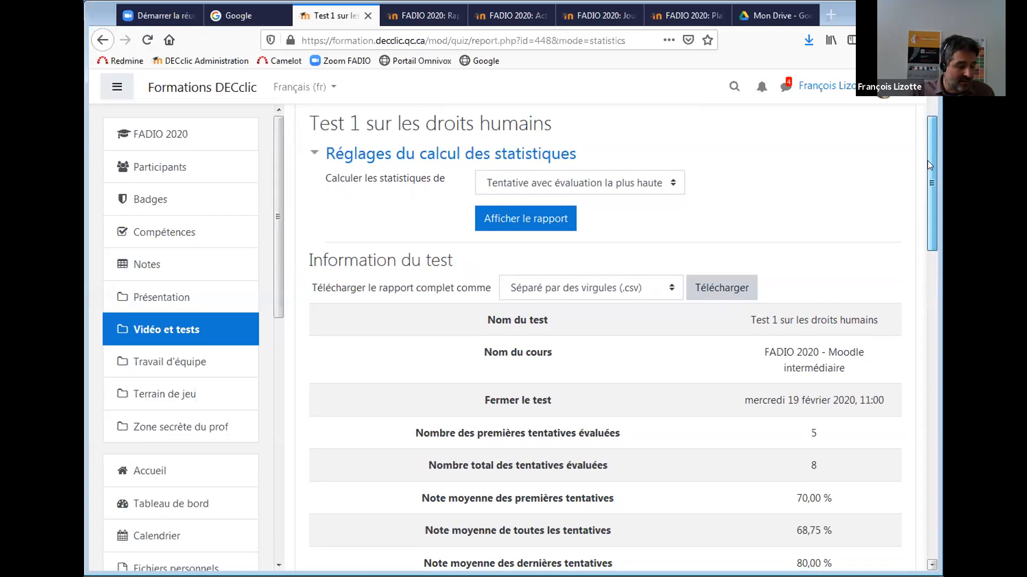
{"action": "left_click_drag", "start_coordinate": [928, 161], "coordinate": [927, 165]}
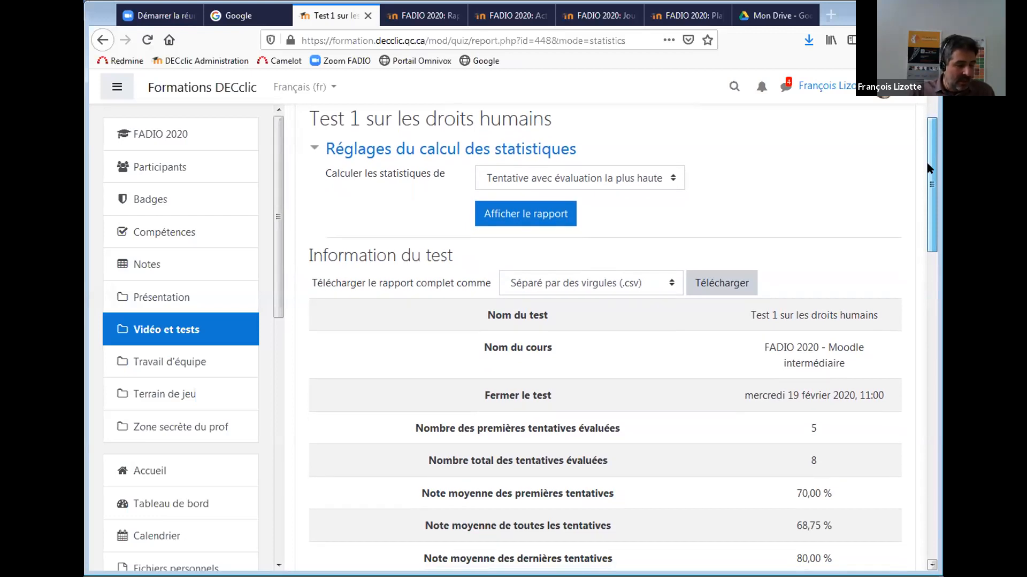
{"action": "left_click_drag", "start_coordinate": [927, 165], "coordinate": [928, 109]}
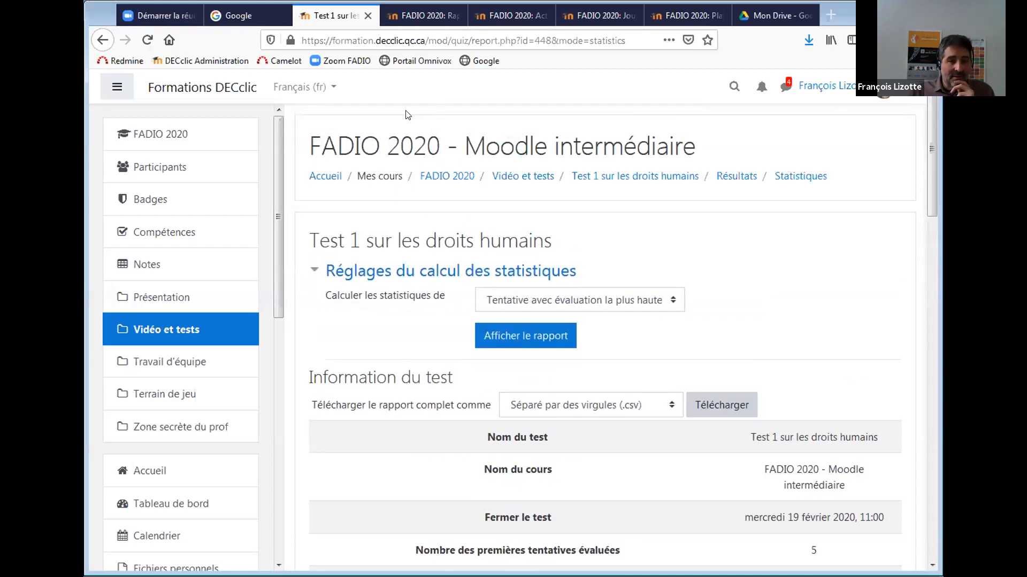
{"action": "left_click", "coordinate": [448, 175]}
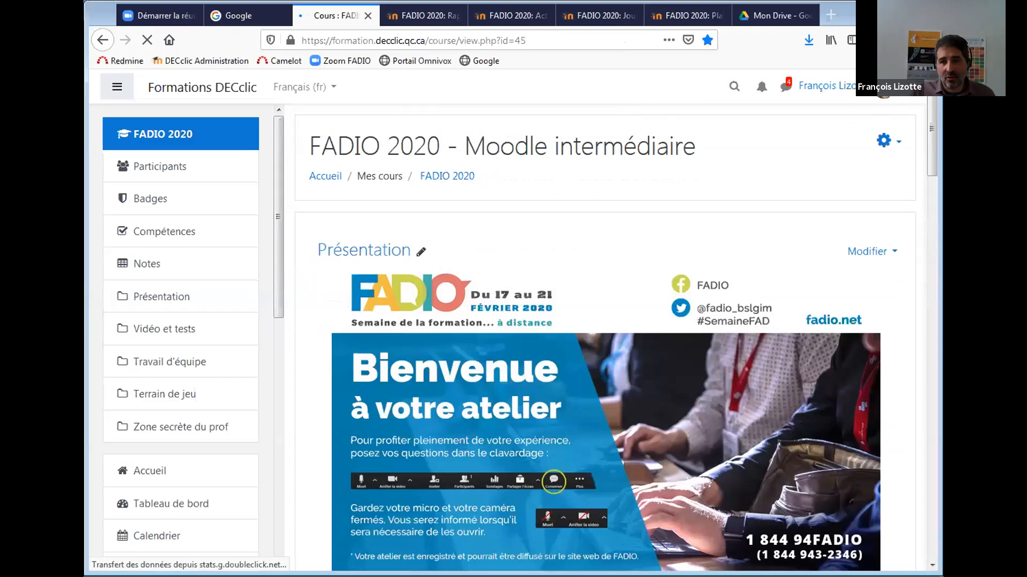
{"action": "left_click_drag", "start_coordinate": [931, 129], "coordinate": [923, 304]}
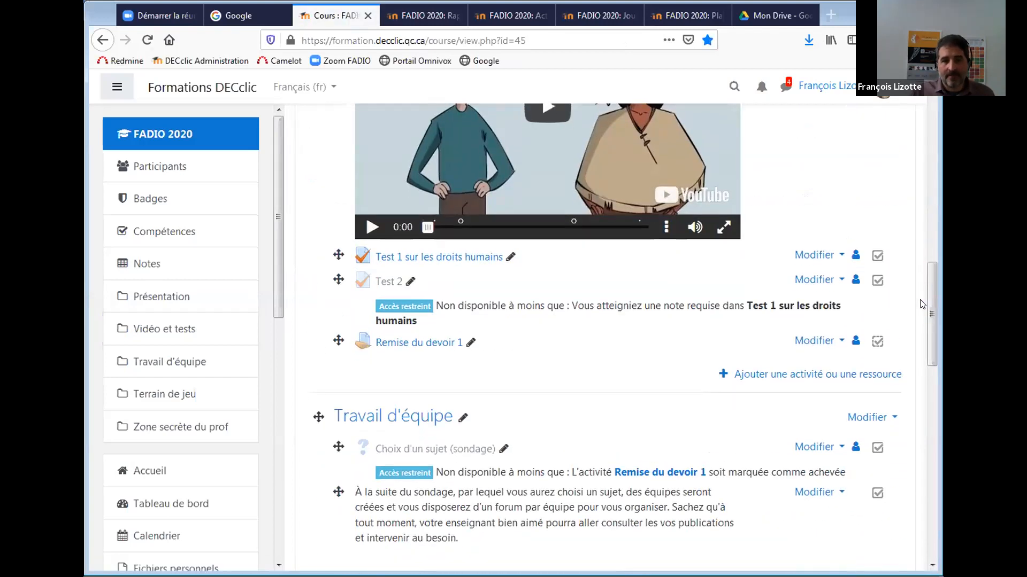
{"action": "left_click", "coordinate": [813, 342]}
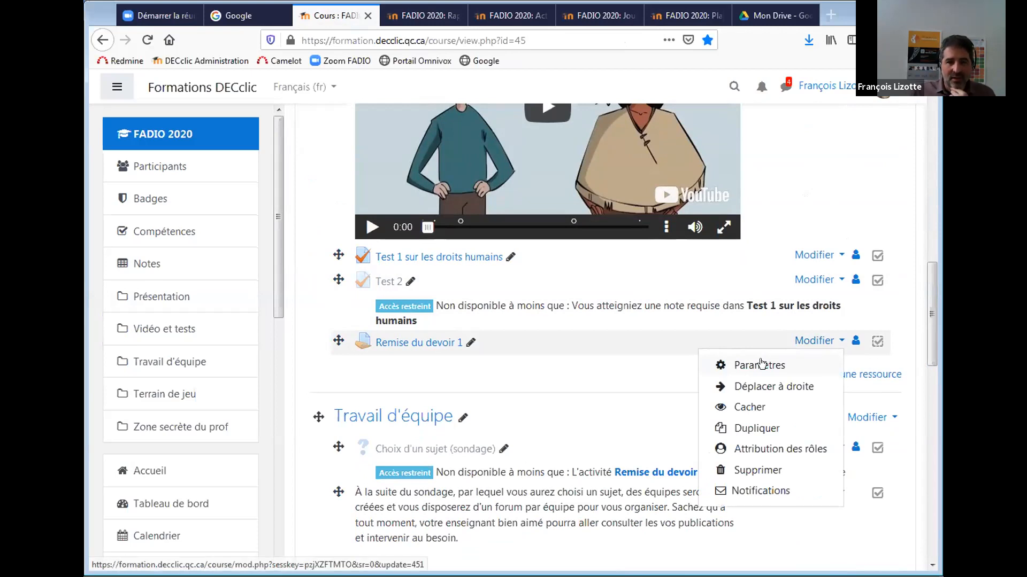
{"action": "left_click", "coordinate": [411, 342]}
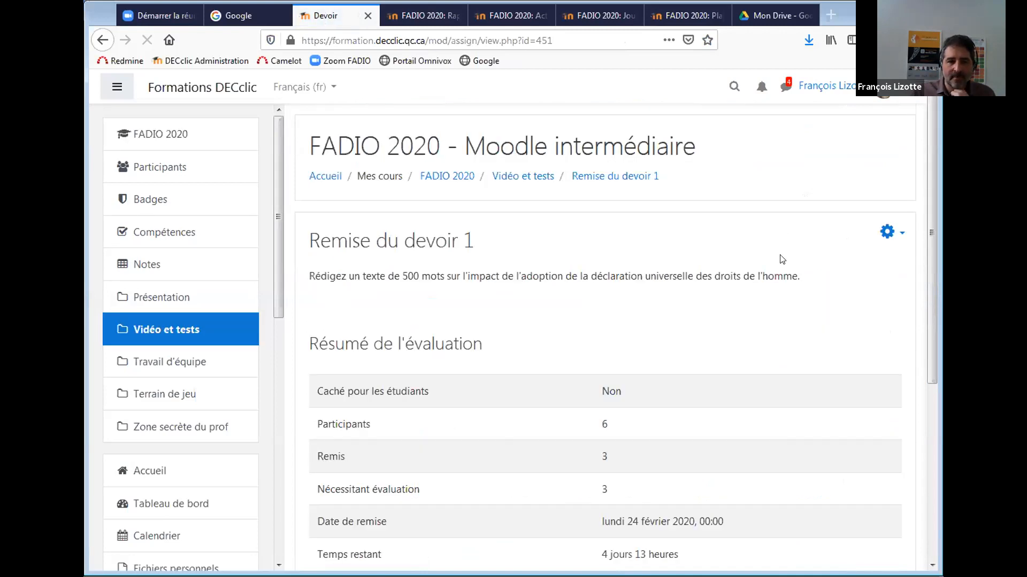
{"action": "mouse_move", "coordinate": [931, 228]}
{"action": "left_mouse_down"}
{"action": "mouse_move", "coordinate": [928, 410]}
{"action": "mouse_move", "coordinate": [919, 222]}
{"action": "left_mouse_up"}
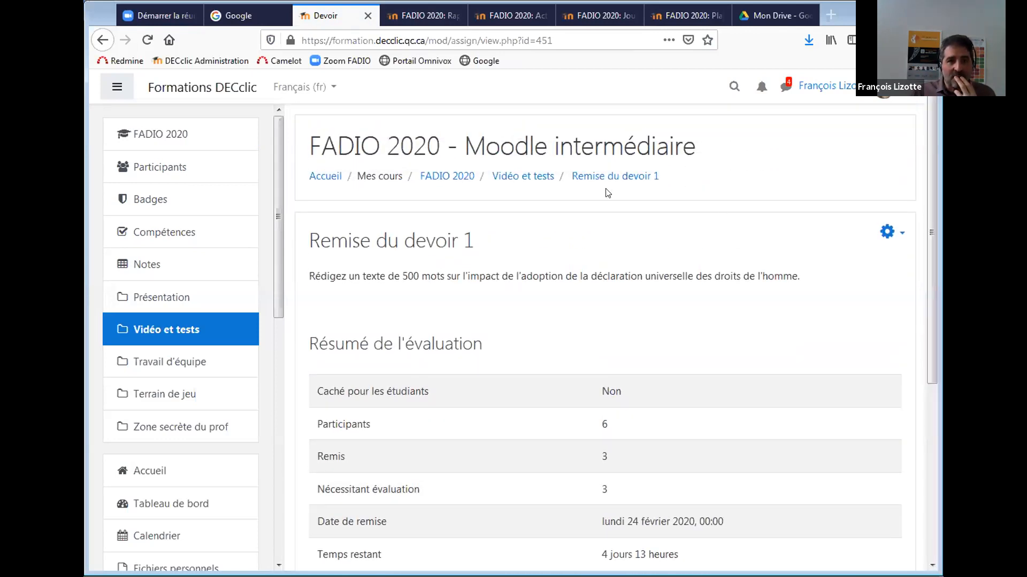
{"action": "left_click", "coordinate": [452, 178]}
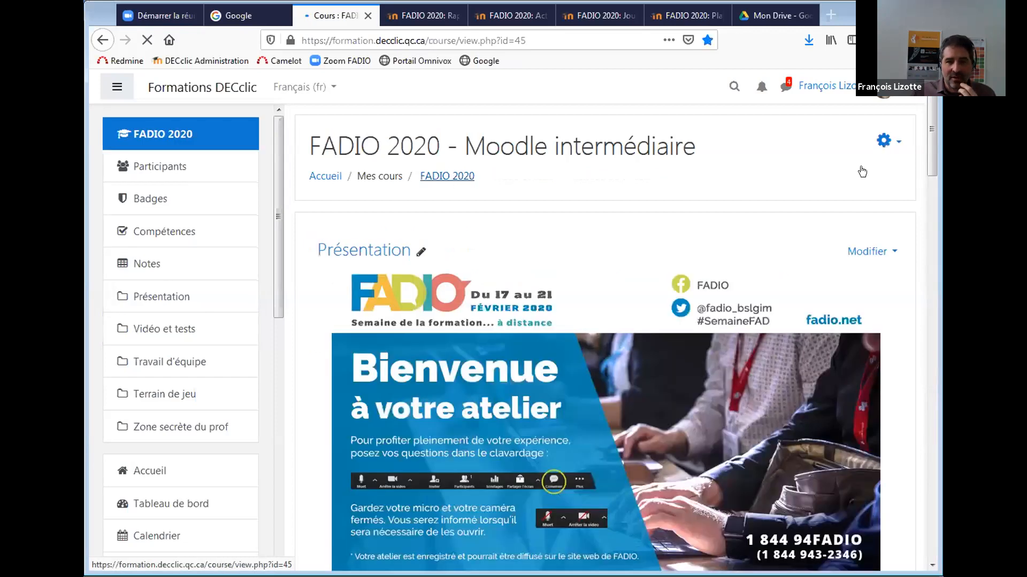
Drag Lorem ipsum to just below Remise du devoir 1, then open Remise du devoir 1's settings.
{"action": "left_click_drag", "start_coordinate": [929, 141], "coordinate": [930, 496]}
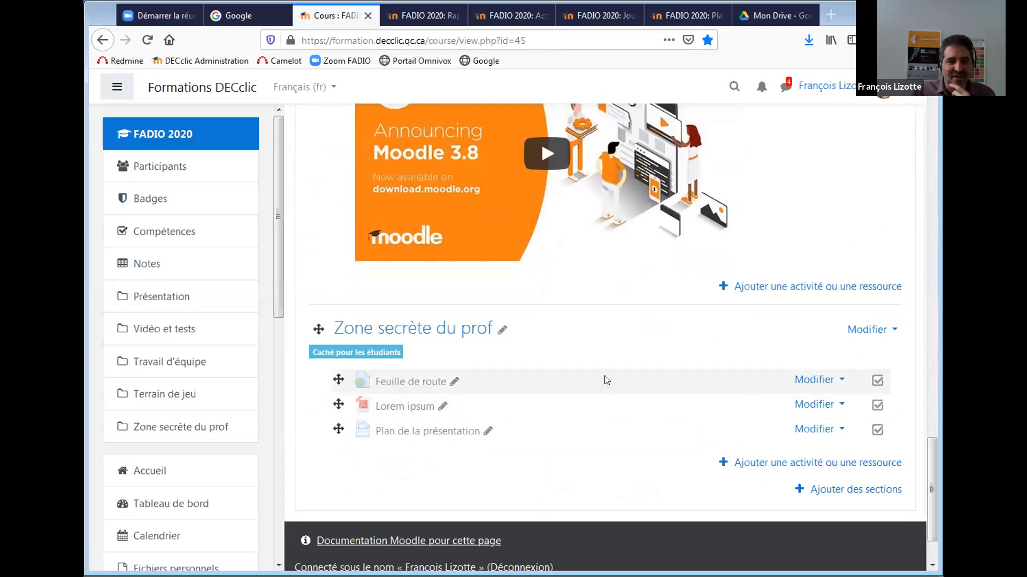
{"action": "left_click_drag", "start_coordinate": [931, 490], "coordinate": [860, 469]}
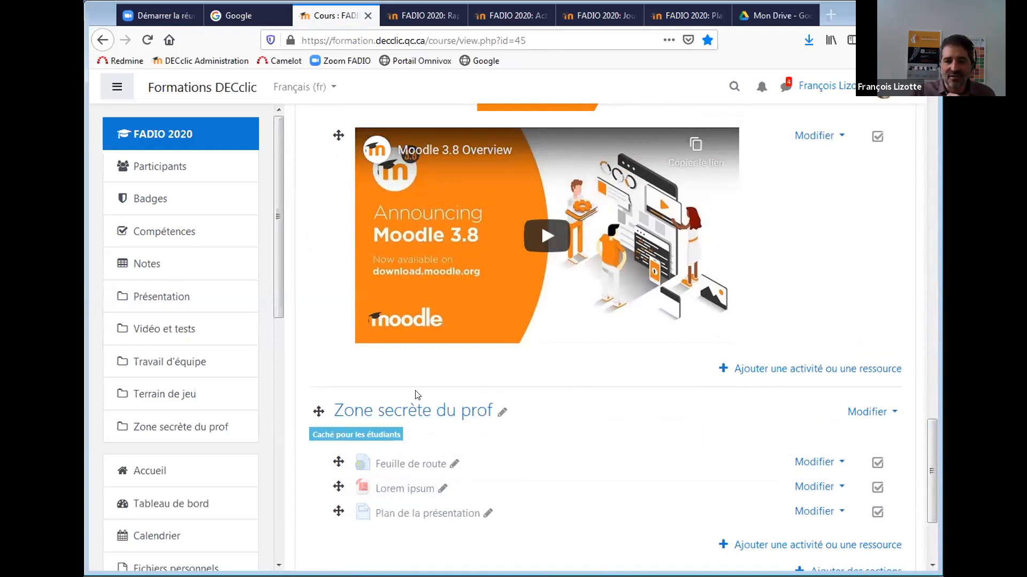
{"action": "left_click_drag", "start_coordinate": [334, 484], "coordinate": [350, 239]}
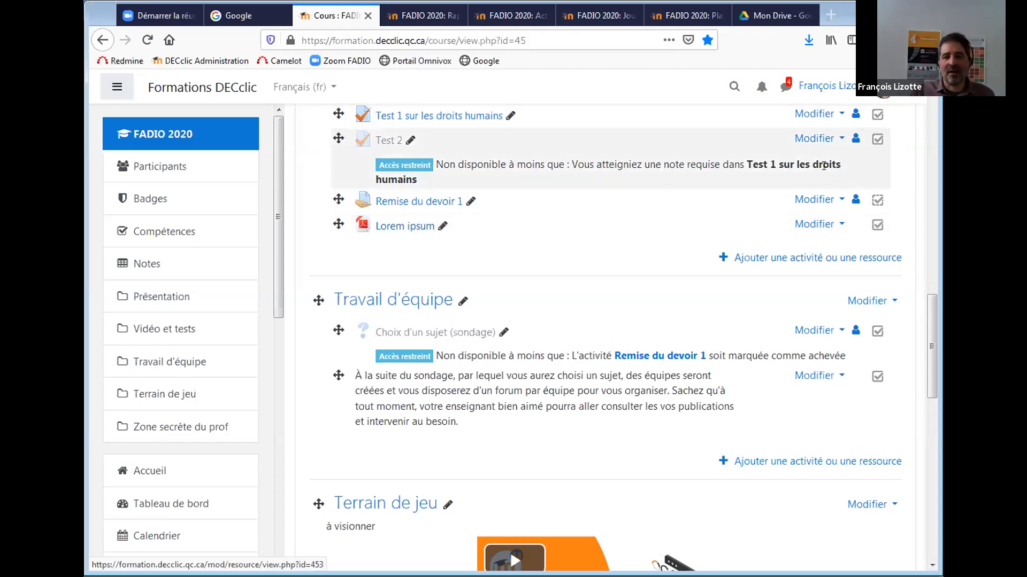
{"action": "left_click", "coordinate": [815, 200]}
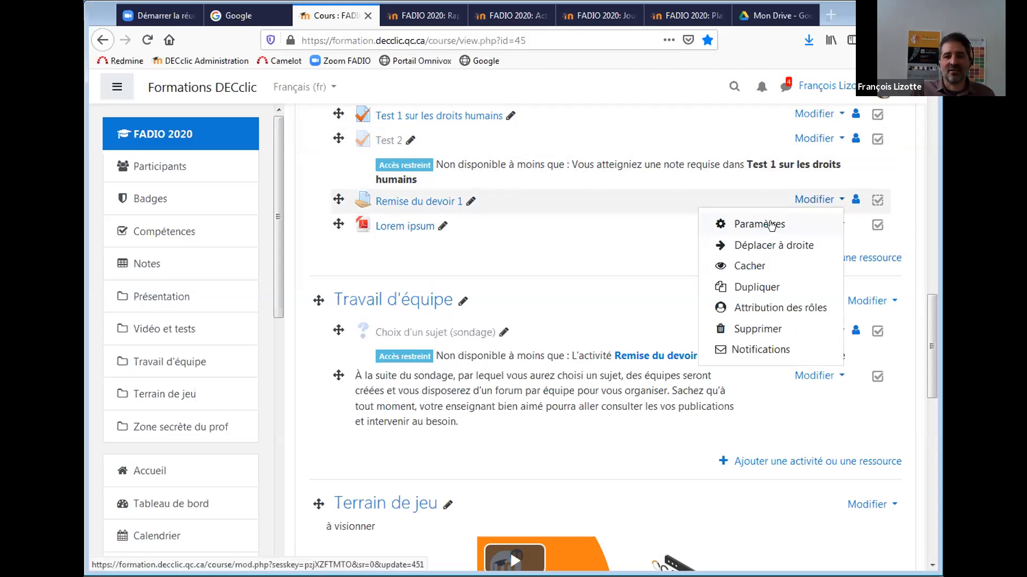
{"action": "left_click", "coordinate": [770, 223]}
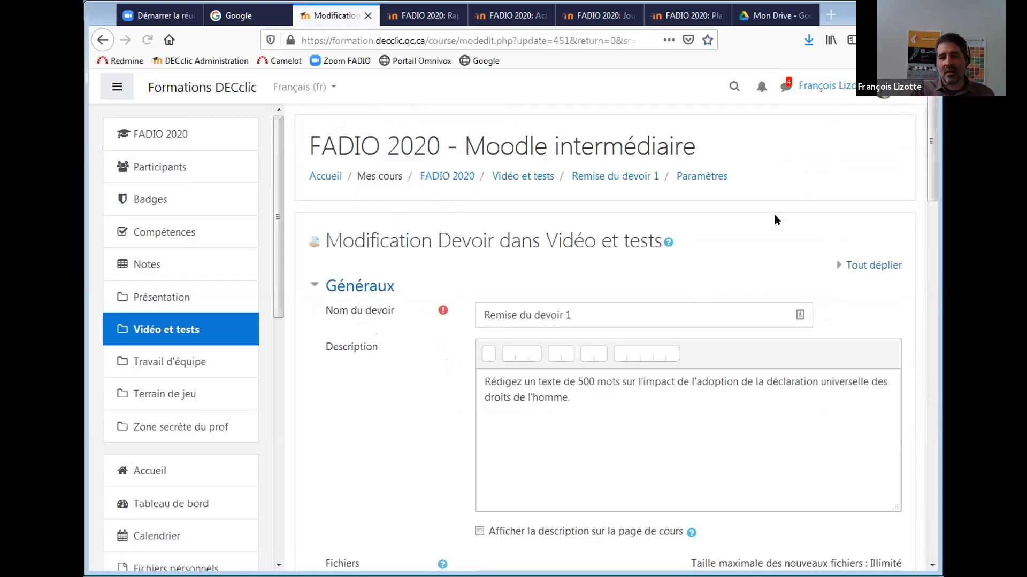
Review the Généraux, Disponibilité and Types de remise settings: one .pdf file of at most 500Ko.
{"action": "left_click_drag", "start_coordinate": [929, 127], "coordinate": [929, 171]}
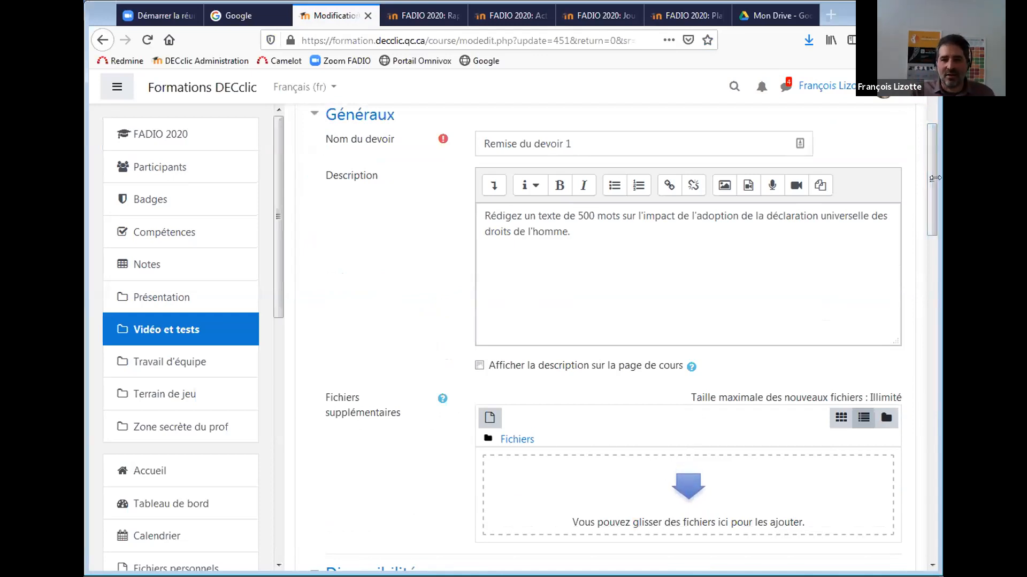
{"action": "left_click_drag", "start_coordinate": [931, 180], "coordinate": [925, 266]}
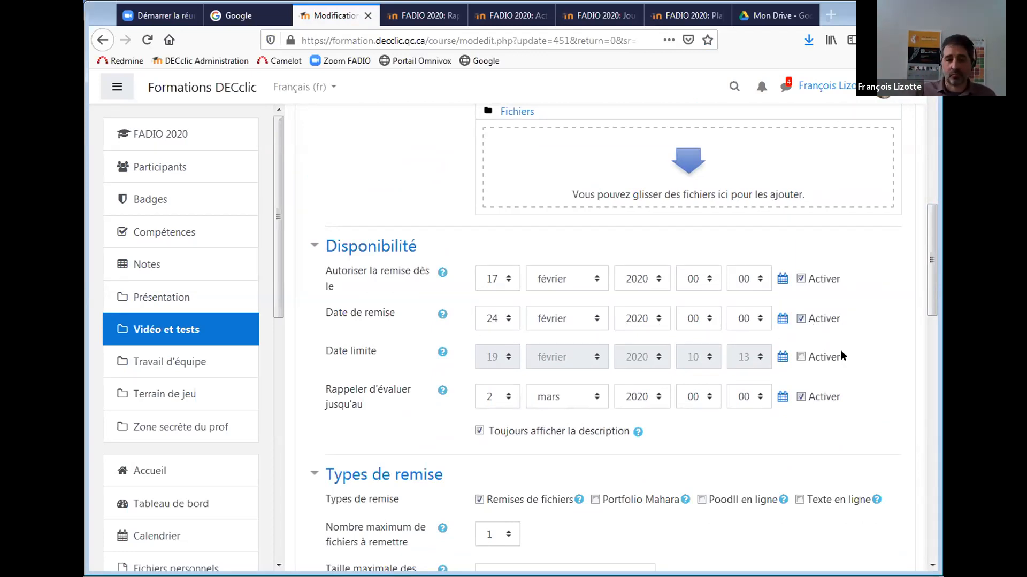
{"action": "left_click_drag", "start_coordinate": [928, 270], "coordinate": [925, 323]}
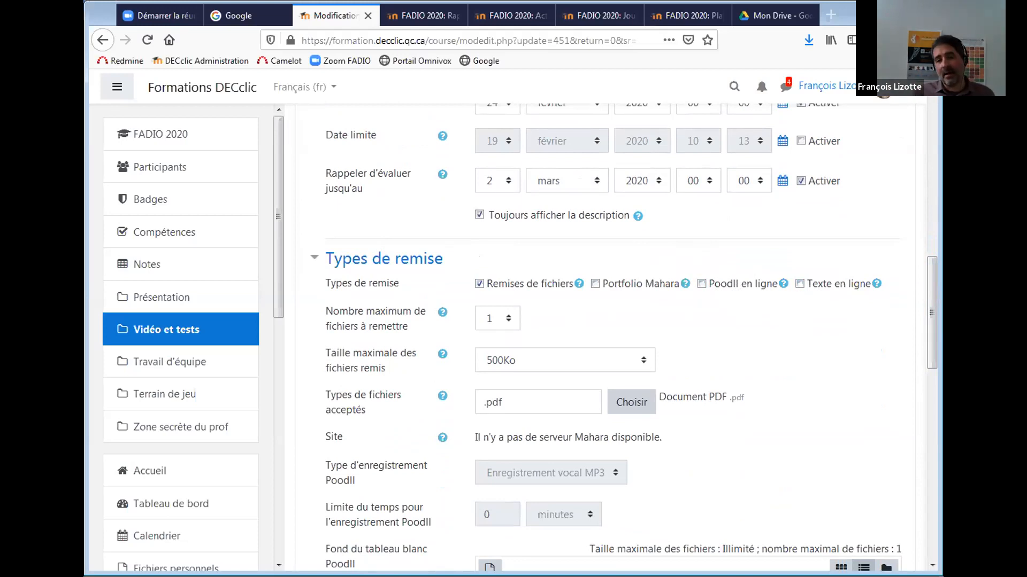
{"action": "scroll", "coordinate": [925, 356], "scroll_direction": "down", "scroll_amount": 3}
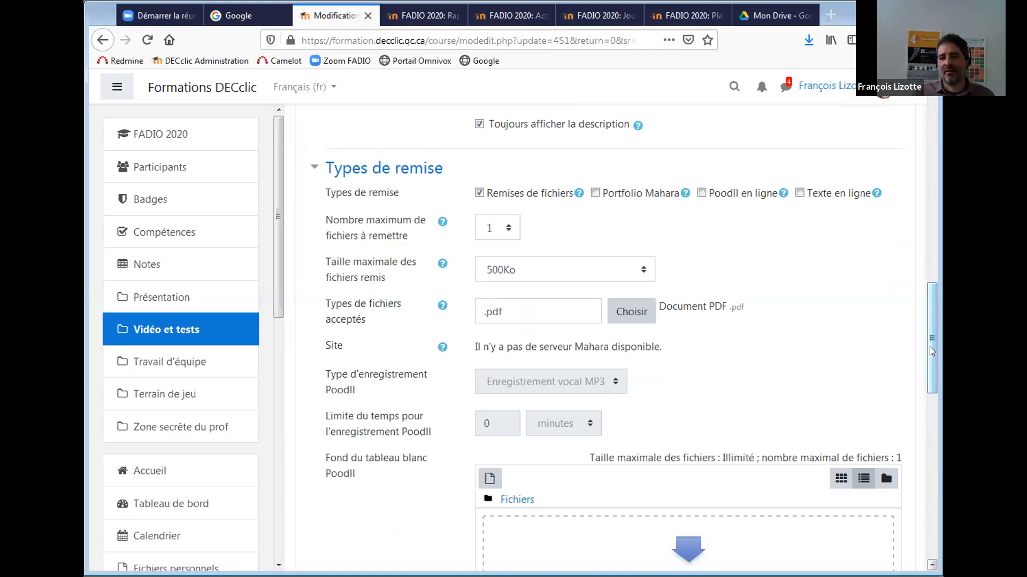
{"action": "scroll", "coordinate": [929, 350], "scroll_direction": "down", "scroll_amount": 1}
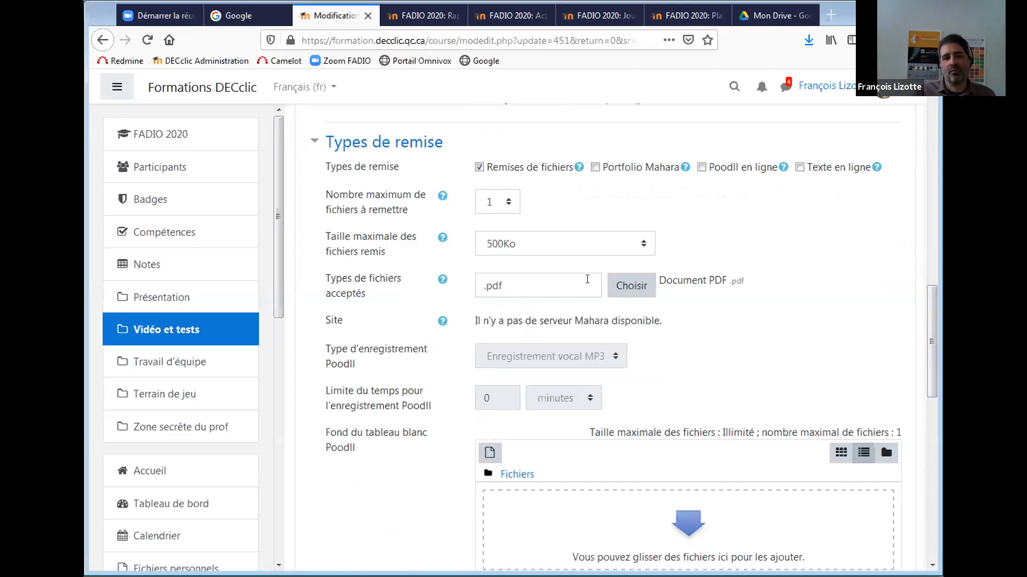
{"action": "left_click", "coordinate": [631, 288]}
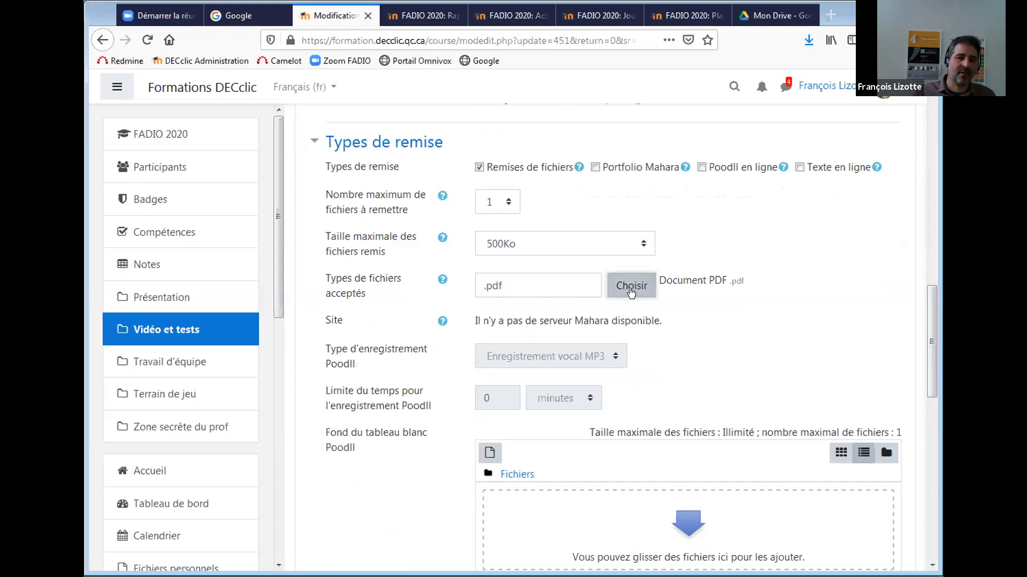
{"action": "left_click_drag", "start_coordinate": [930, 161], "coordinate": [903, 97]}
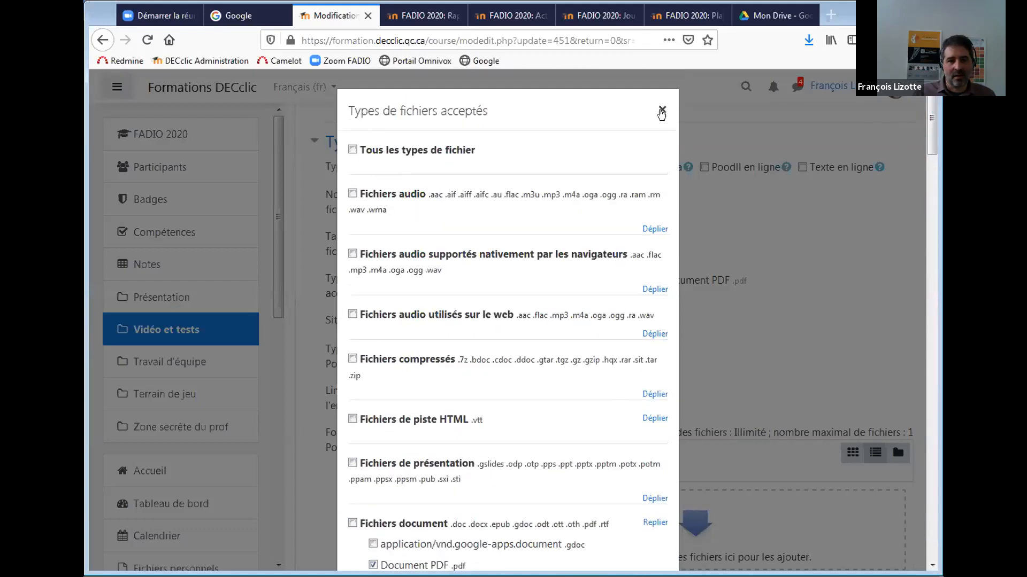
{"action": "left_click_drag", "start_coordinate": [931, 147], "coordinate": [931, 212]}
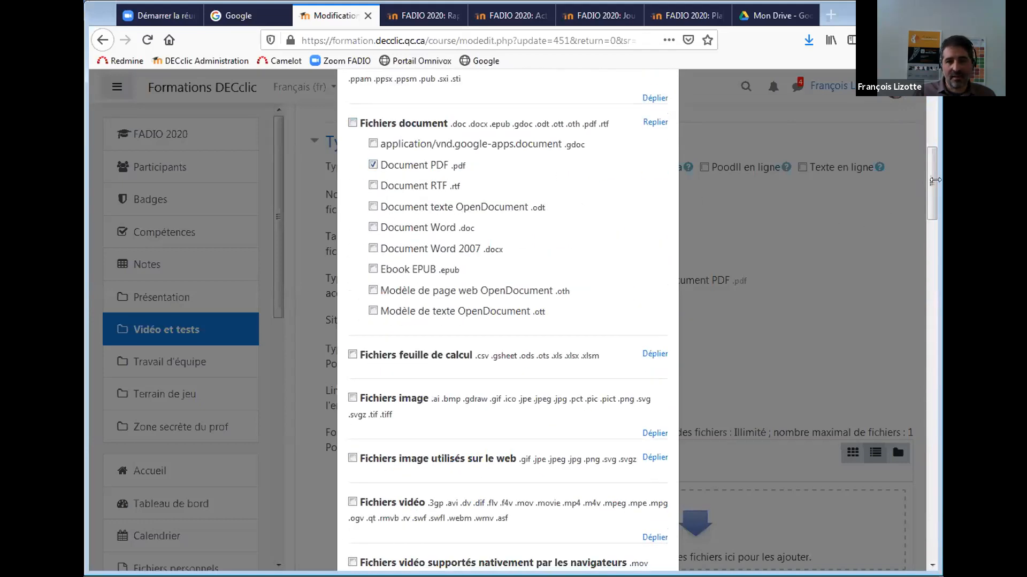
{"action": "left_click_drag", "start_coordinate": [932, 210], "coordinate": [930, 135]}
{"action": "left_click", "coordinate": [662, 109]}
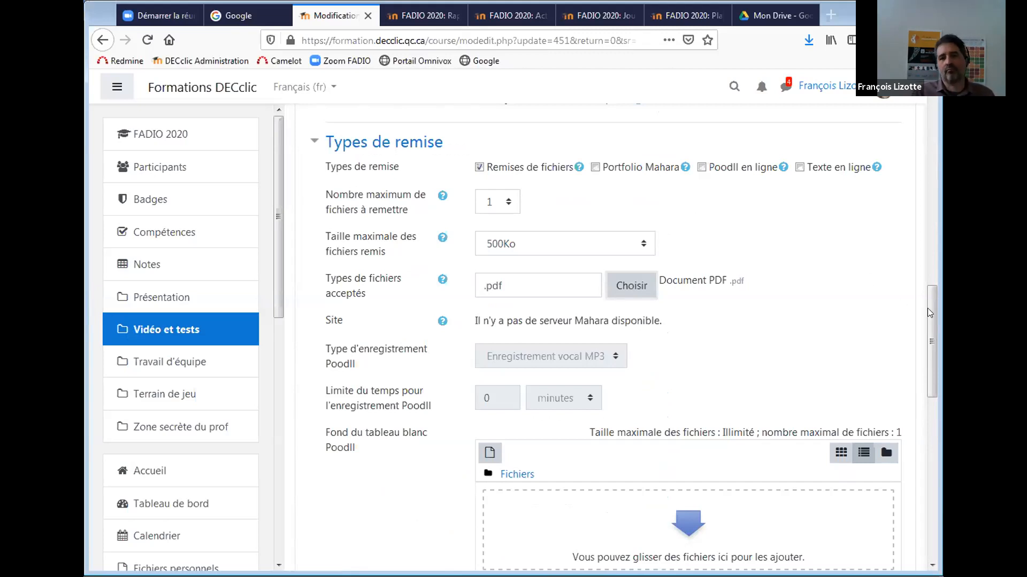
Expand Types de feedback to confirm Annotation PDF and Feedback par commentaires are enabled.
{"action": "scroll", "coordinate": [929, 329], "scroll_direction": "down", "scroll_amount": 3}
{"action": "left_click_drag", "start_coordinate": [929, 328], "coordinate": [929, 333]}
{"action": "scroll", "coordinate": [930, 334], "scroll_direction": "down", "scroll_amount": 5}
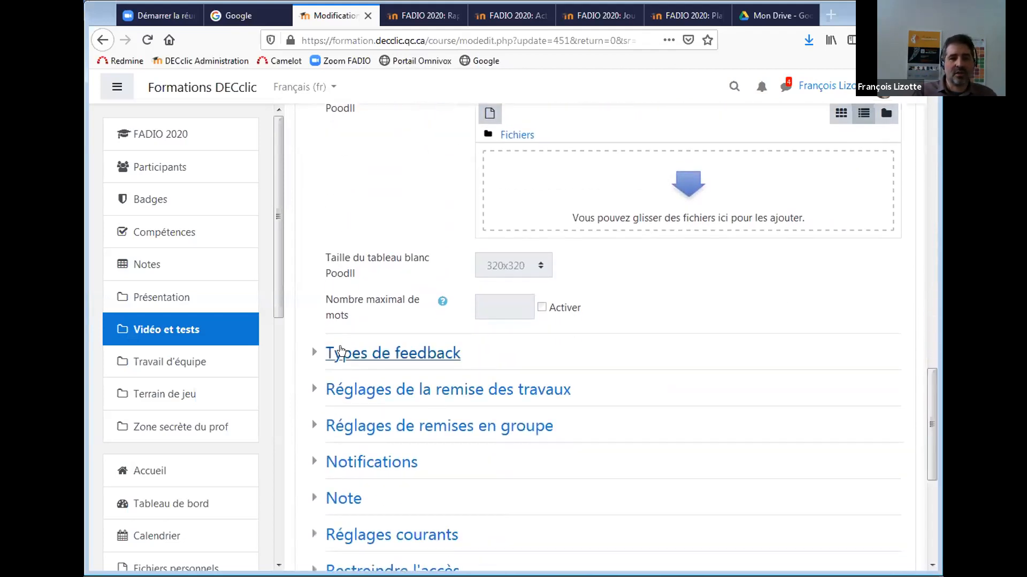
{"action": "left_click", "coordinate": [337, 353]}
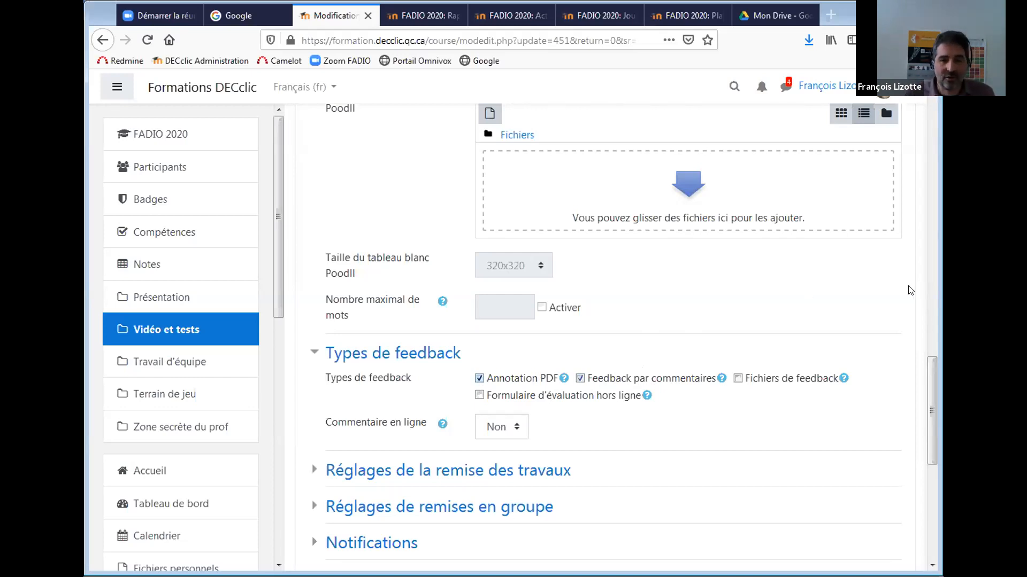
{"action": "scroll", "coordinate": [924, 379], "scroll_direction": "down", "scroll_amount": 3}
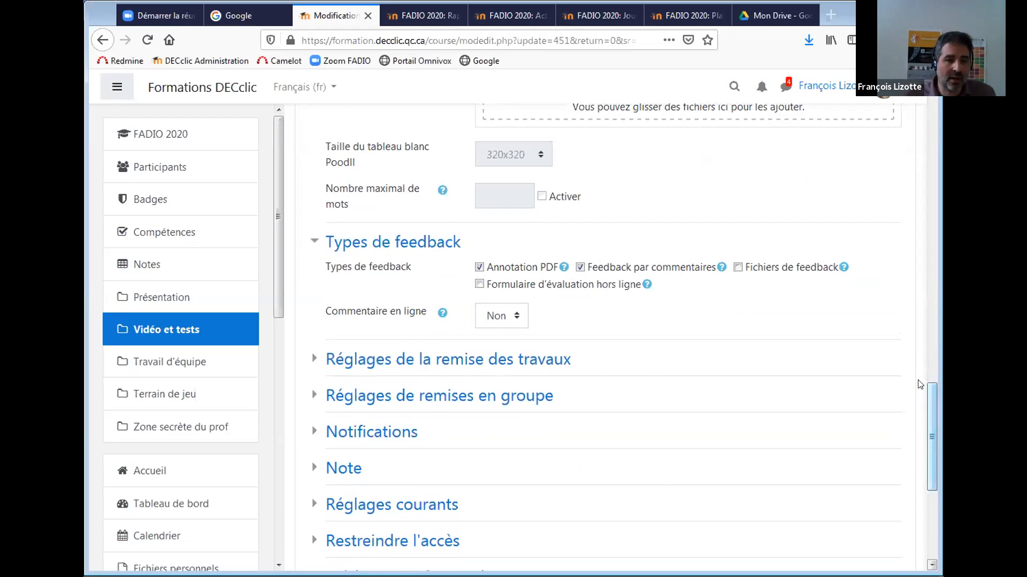
Expand Réglages de la remise des travaux and Réglages de remises en groupe, then scroll to the Enregistrer buttons.
{"action": "left_click", "coordinate": [484, 360]}
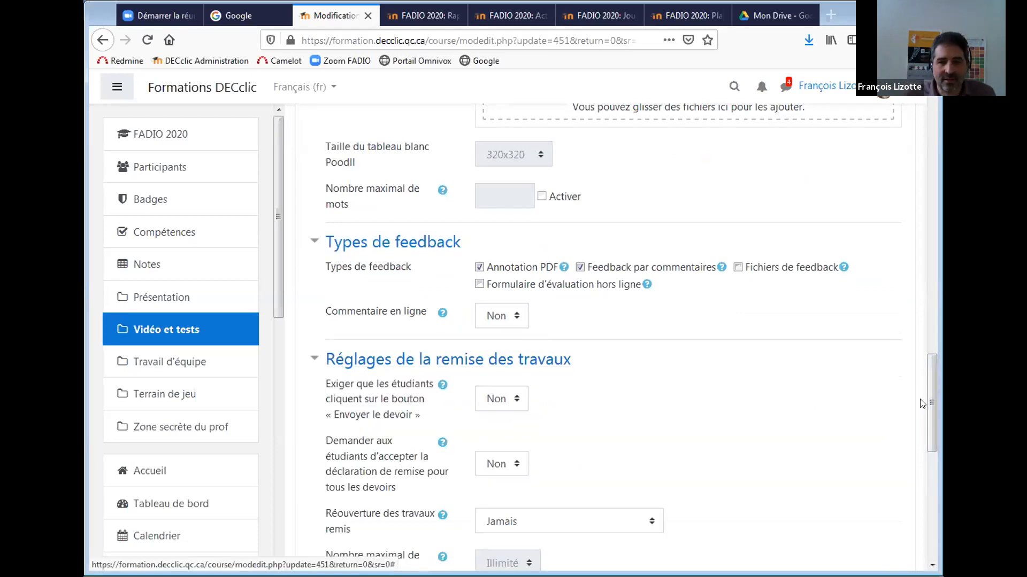
{"action": "scroll", "coordinate": [927, 434], "scroll_direction": "down", "scroll_amount": 5}
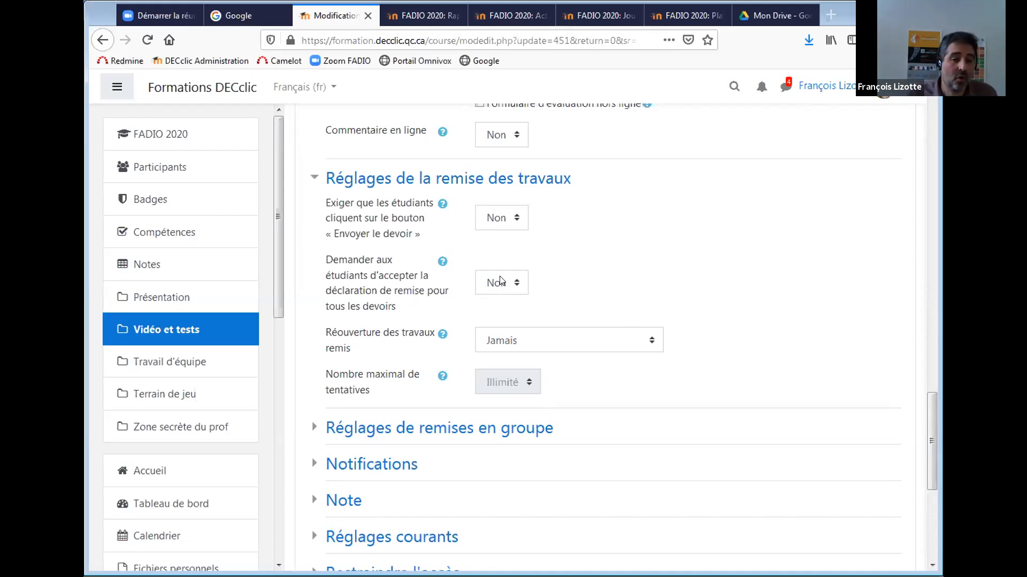
{"action": "left_click_drag", "start_coordinate": [928, 408], "coordinate": [925, 439]}
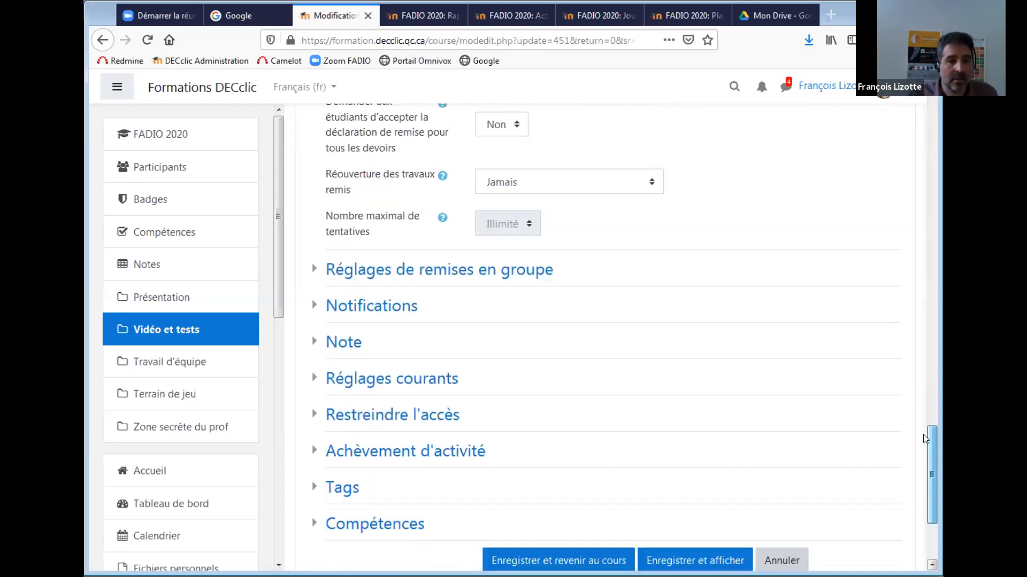
{"action": "left_click", "coordinate": [479, 269]}
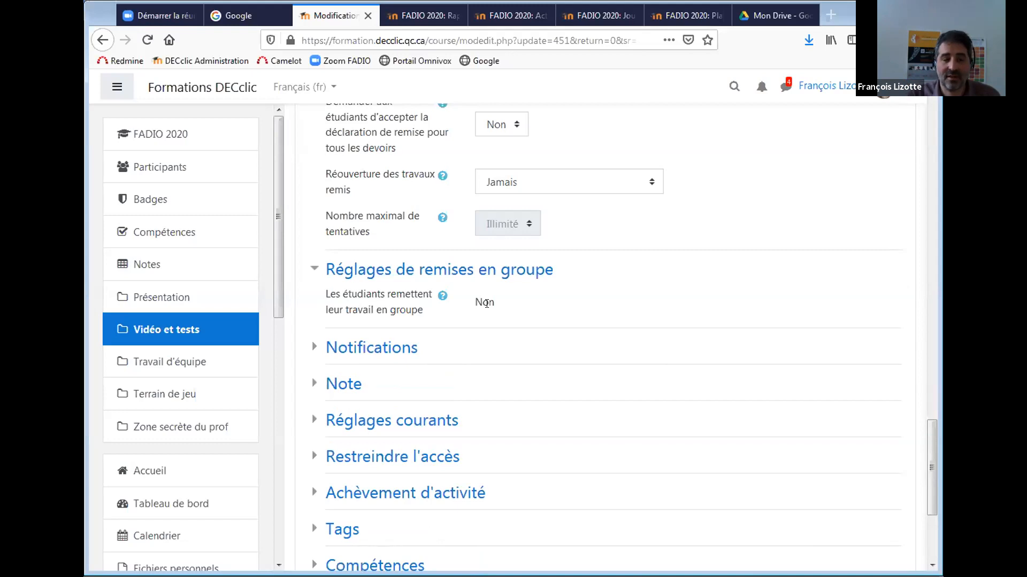
{"action": "mouse_move", "coordinate": [925, 461]}
{"action": "left_mouse_down"}
{"action": "mouse_move", "coordinate": [928, 476]}
{"action": "mouse_move", "coordinate": [924, 464]}
{"action": "left_mouse_up"}
{"action": "scroll", "coordinate": [925, 465], "scroll_direction": "down", "scroll_amount": 3}
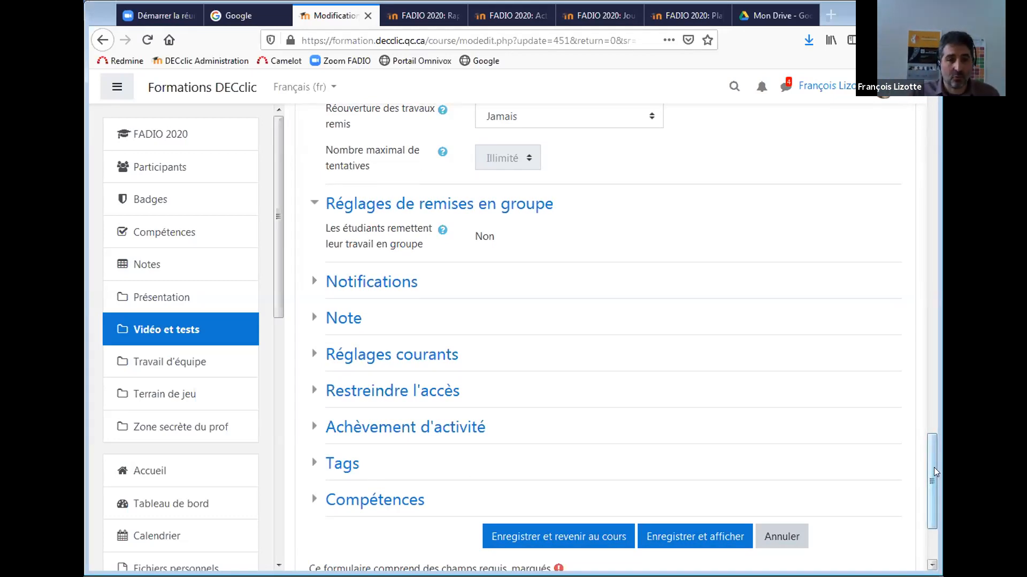
{"action": "left_click_drag", "start_coordinate": [934, 467], "coordinate": [927, 124]}
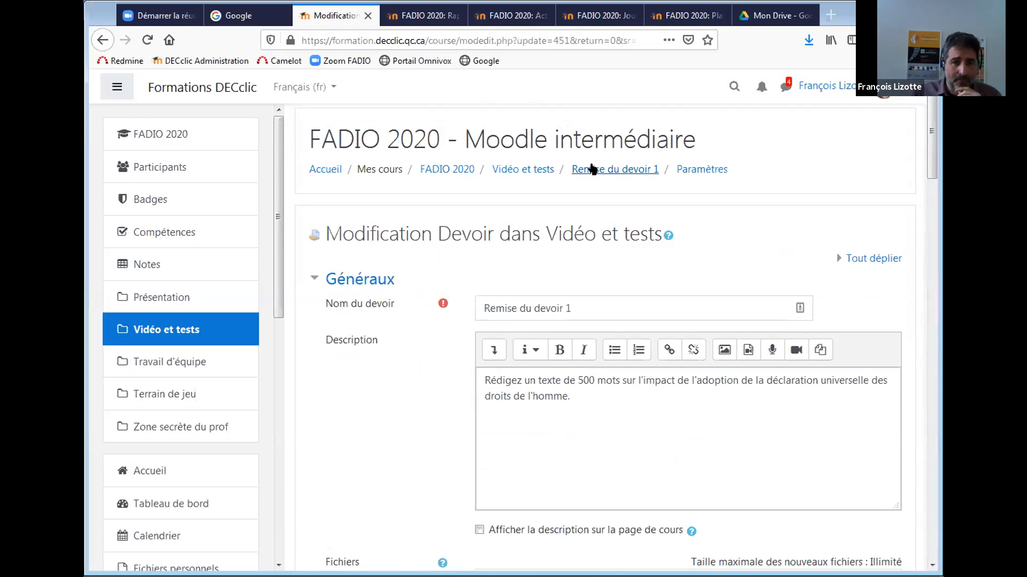
{"action": "left_click", "coordinate": [604, 172]}
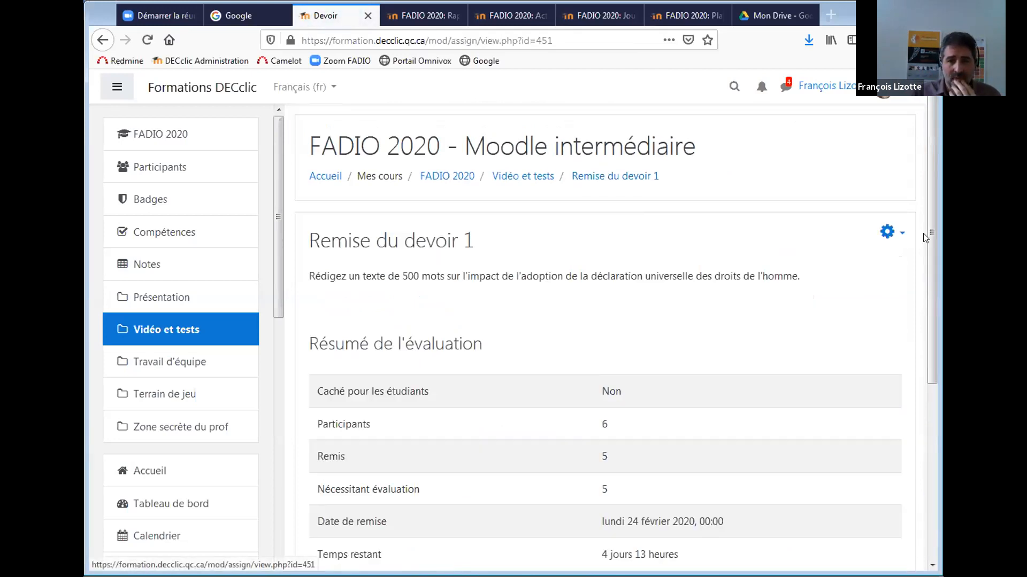
{"action": "left_click_drag", "start_coordinate": [932, 232], "coordinate": [930, 308]}
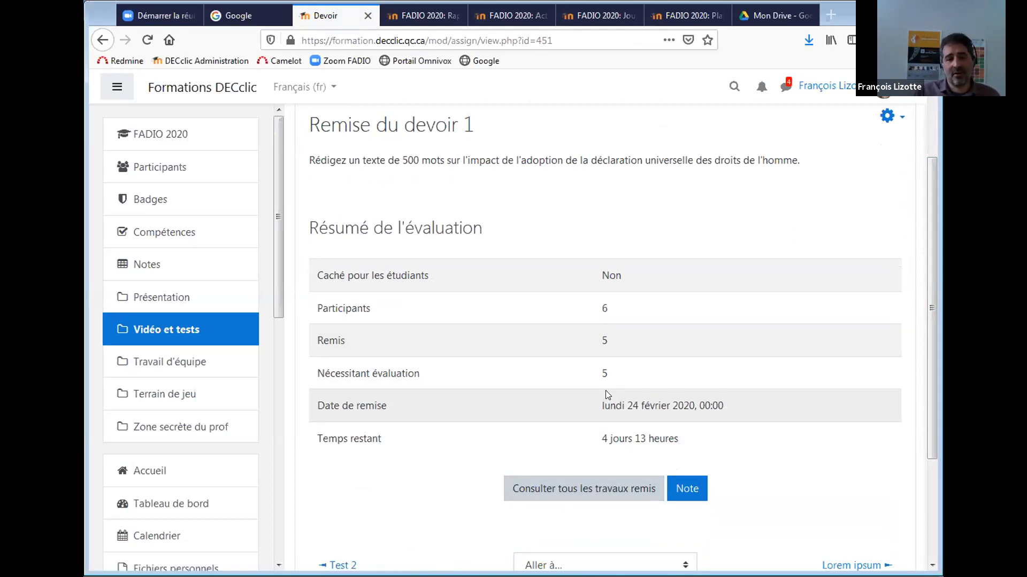
Open 'Consulter tous les travaux remis', hide the navigation drawer, and browse the five PDF submissions.
{"action": "left_click", "coordinate": [560, 490]}
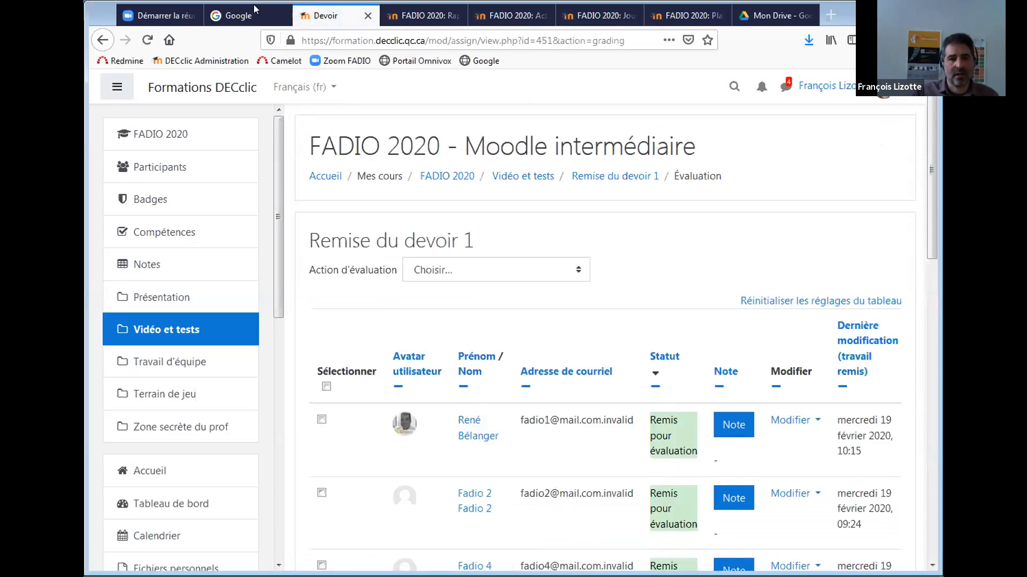
{"action": "left_click_drag", "start_coordinate": [928, 165], "coordinate": [934, 223]}
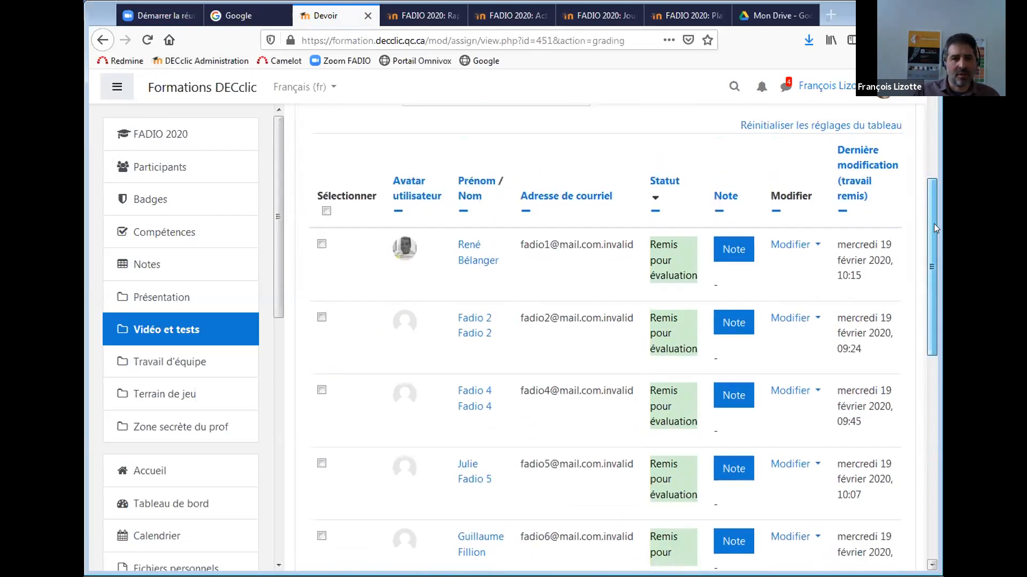
{"action": "left_click", "coordinate": [118, 89]}
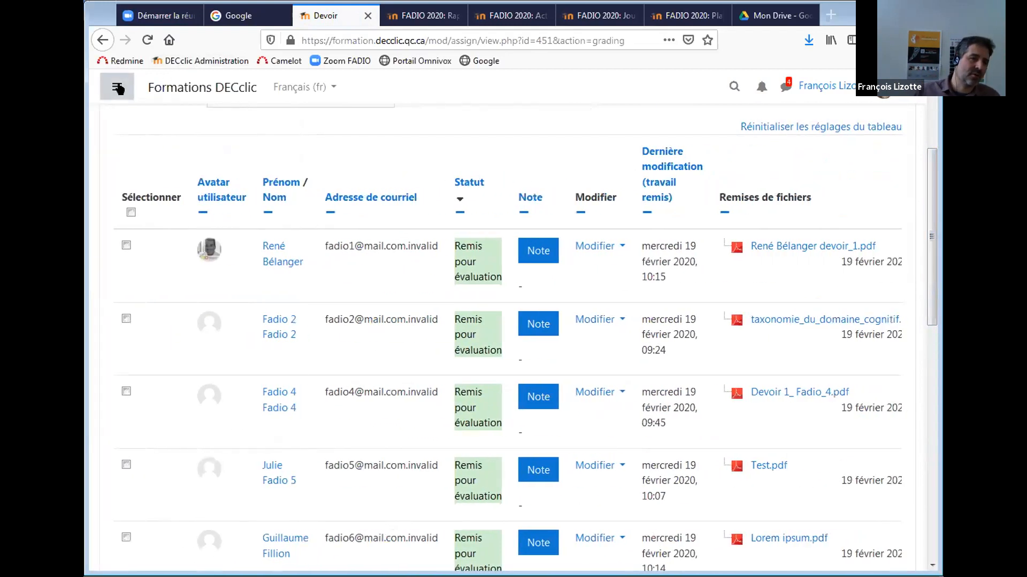
{"action": "left_click", "coordinate": [118, 89]}
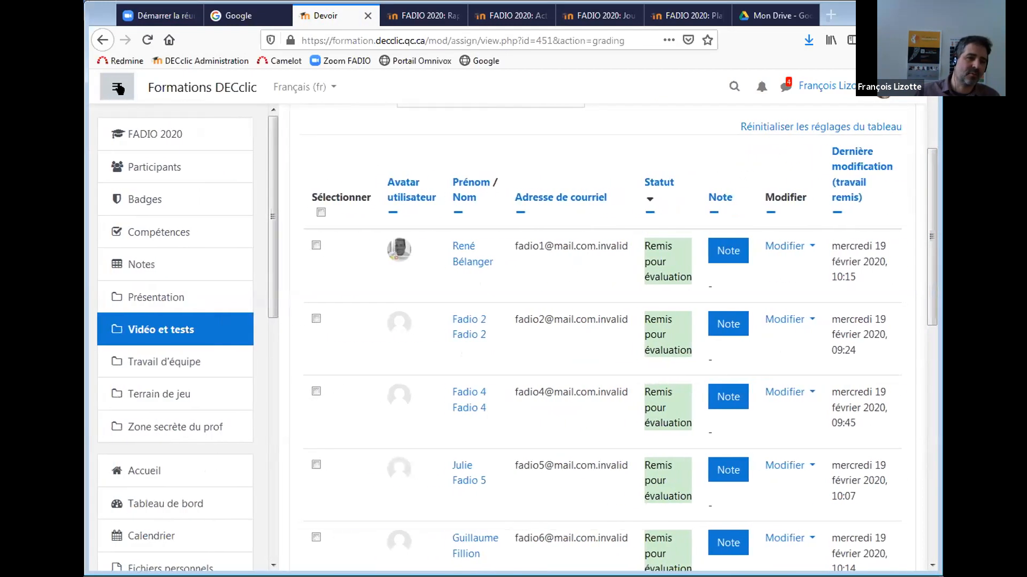
{"action": "left_click", "coordinate": [118, 89]}
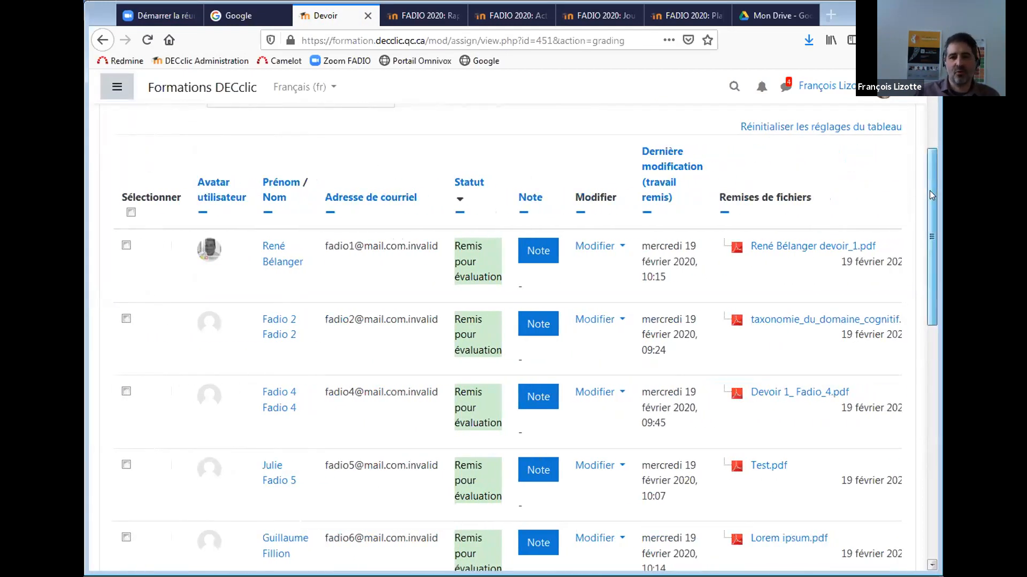
{"action": "scroll", "coordinate": [930, 193], "scroll_direction": "down", "scroll_amount": 3}
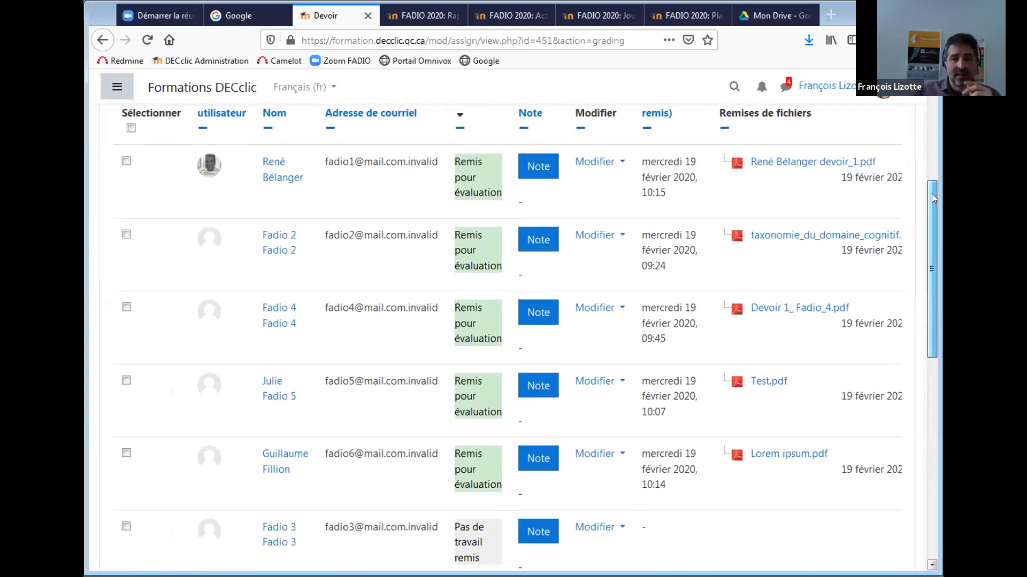
{"action": "scroll", "coordinate": [932, 193], "scroll_direction": "up", "scroll_amount": 3}
{"action": "left_click_drag", "start_coordinate": [940, 166], "coordinate": [940, 190]}
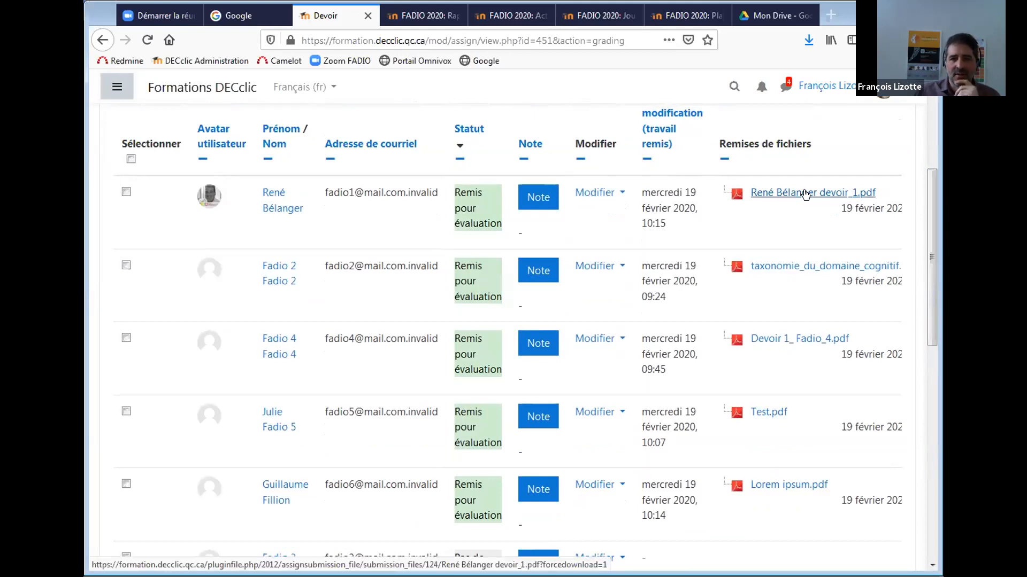
{"action": "left_click_drag", "start_coordinate": [933, 236], "coordinate": [920, 368]}
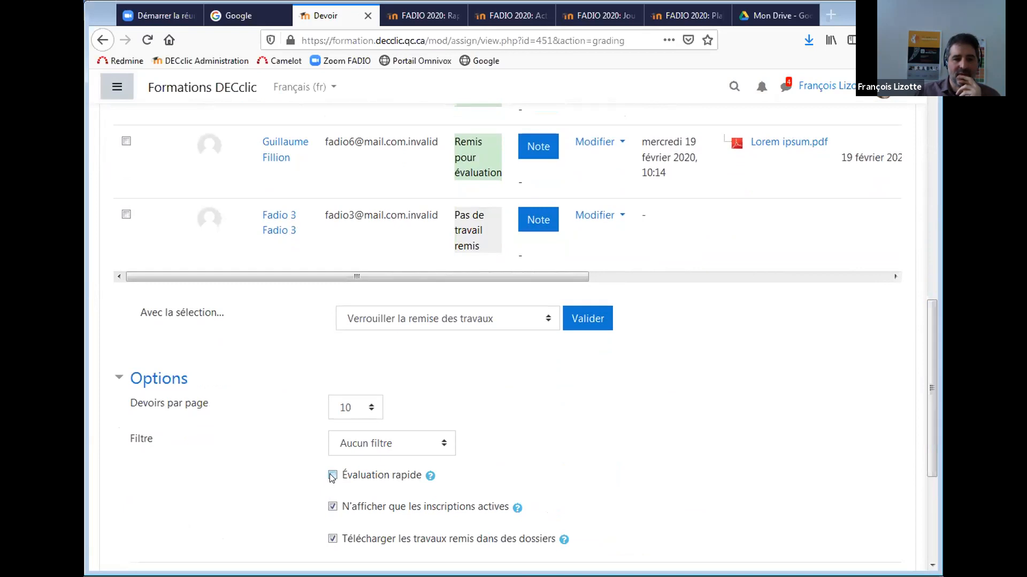
Enable 'Évaluation rapide' and review the blank Note sur 100 and Feedback par commentaires fields.
{"action": "left_click", "coordinate": [332, 476]}
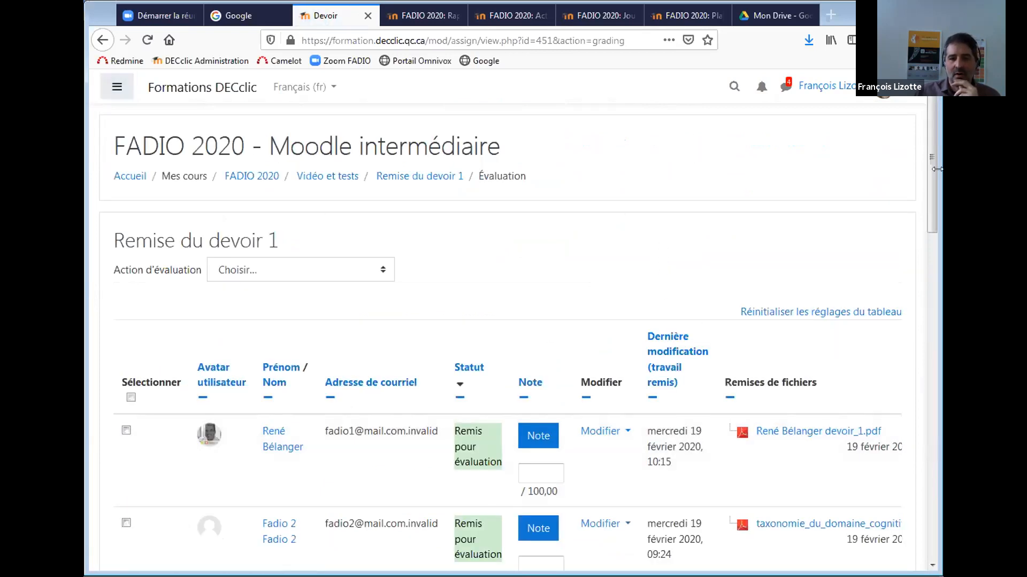
{"action": "left_click_drag", "start_coordinate": [933, 182], "coordinate": [926, 230]}
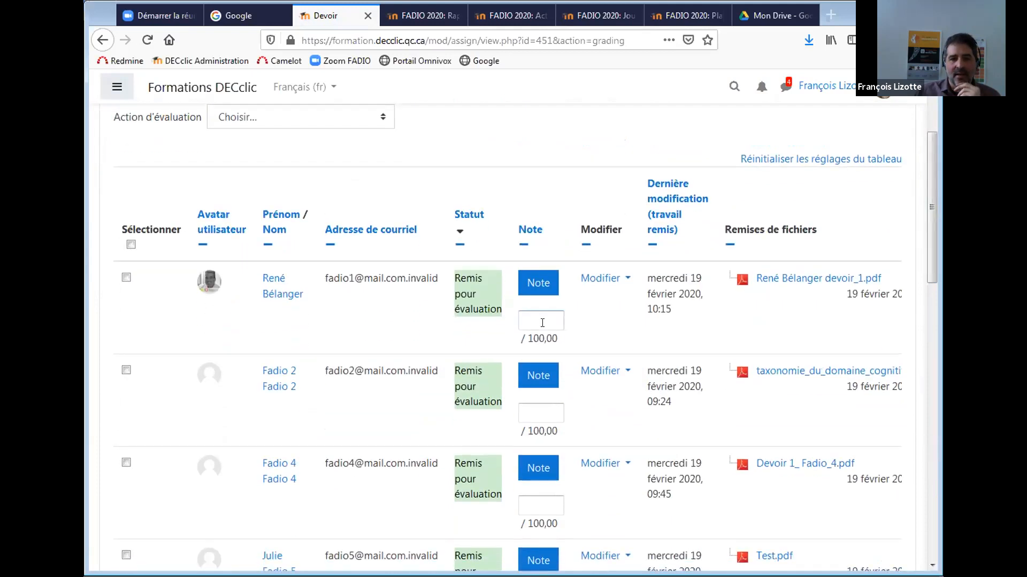
{"action": "left_click", "coordinate": [587, 285]}
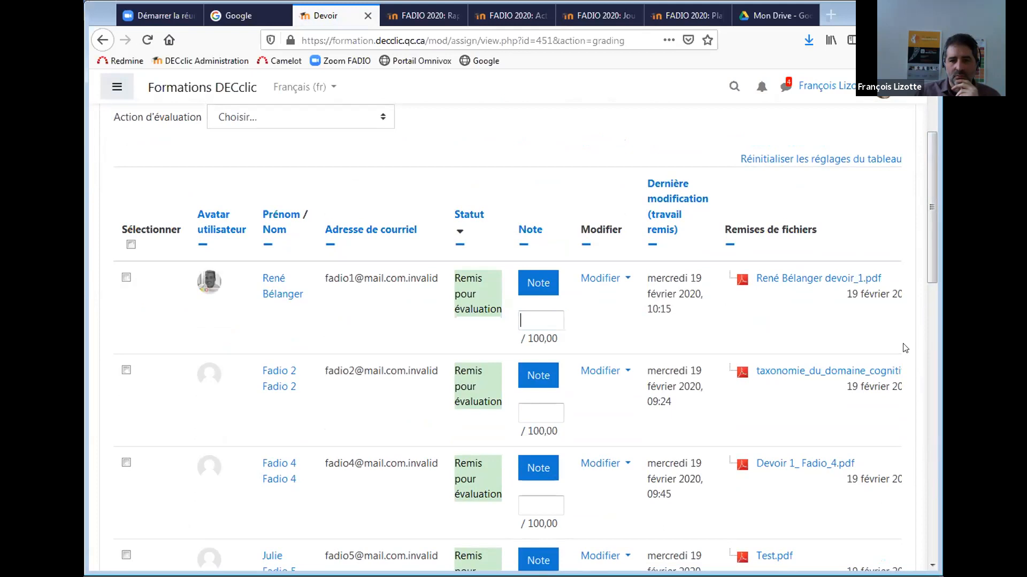
{"action": "left_click_drag", "start_coordinate": [928, 183], "coordinate": [911, 293]}
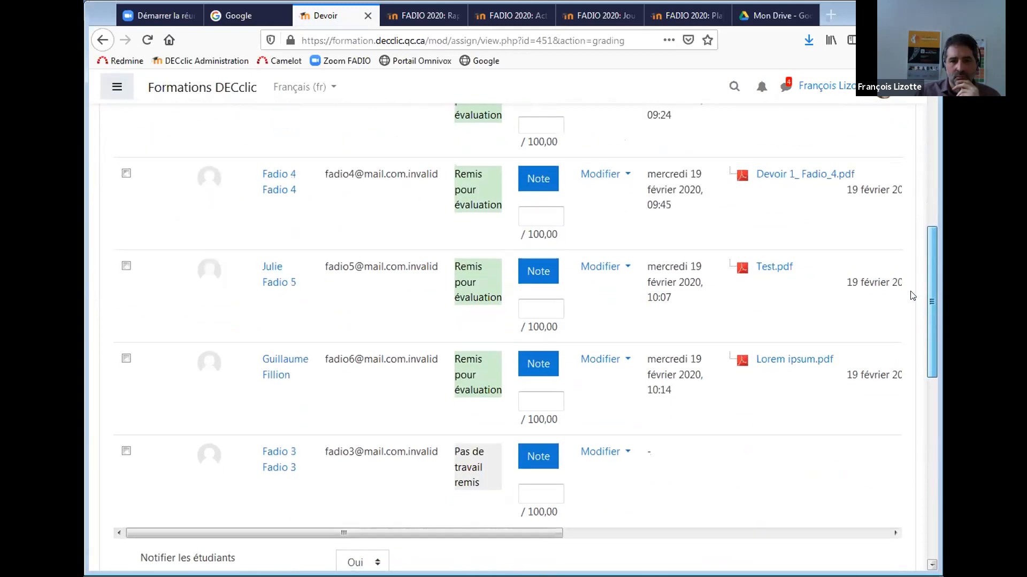
{"action": "left_click_drag", "start_coordinate": [508, 484], "coordinate": [858, 466]}
{"action": "left_click_drag", "start_coordinate": [932, 346], "coordinate": [932, 229]}
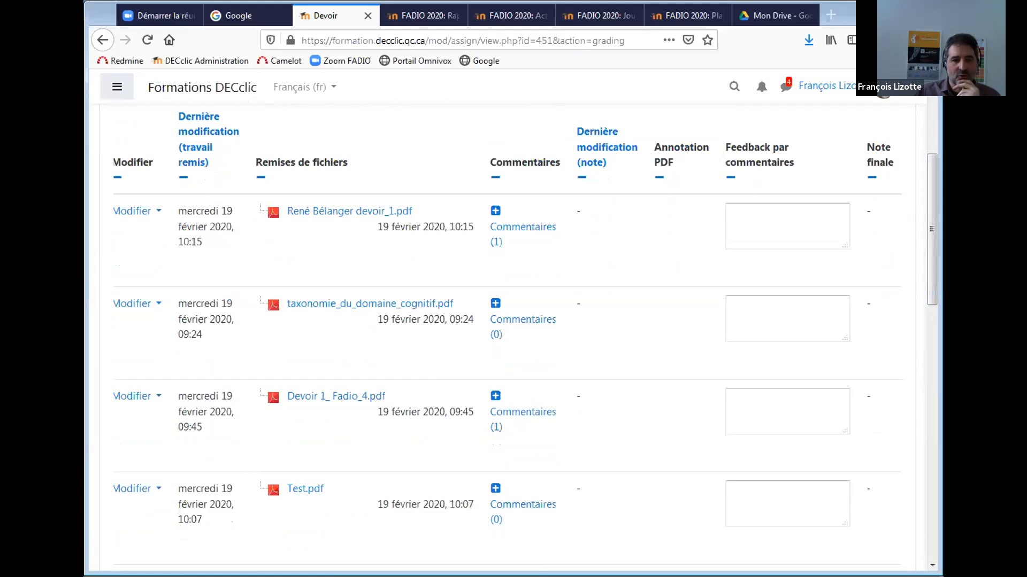
Collapse the Commentaires, Adresse de courriel, Avatar utilisateur and Dernière modification (note) columns.
{"action": "left_click", "coordinate": [494, 173]}
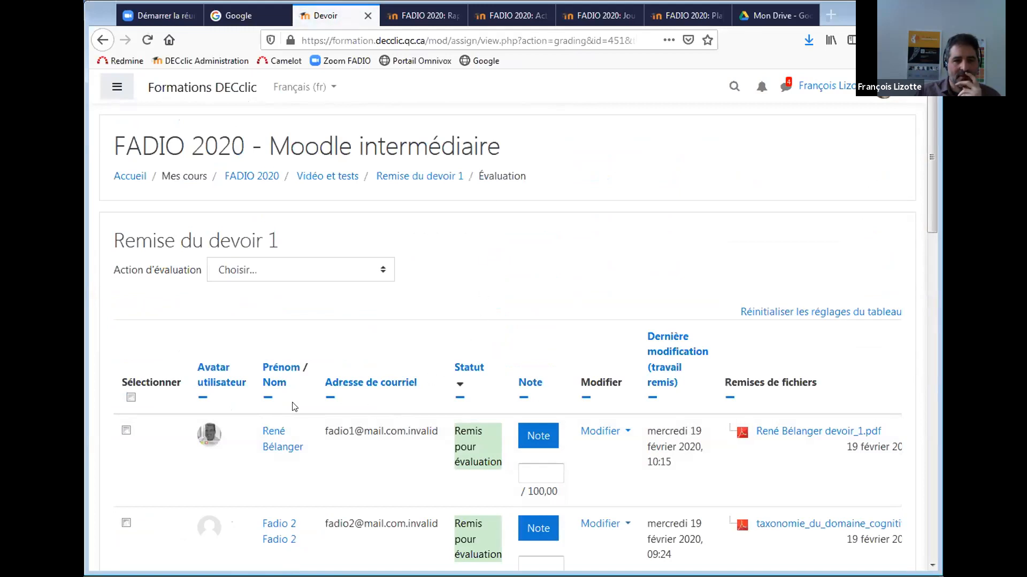
{"action": "left_click", "coordinate": [331, 399]}
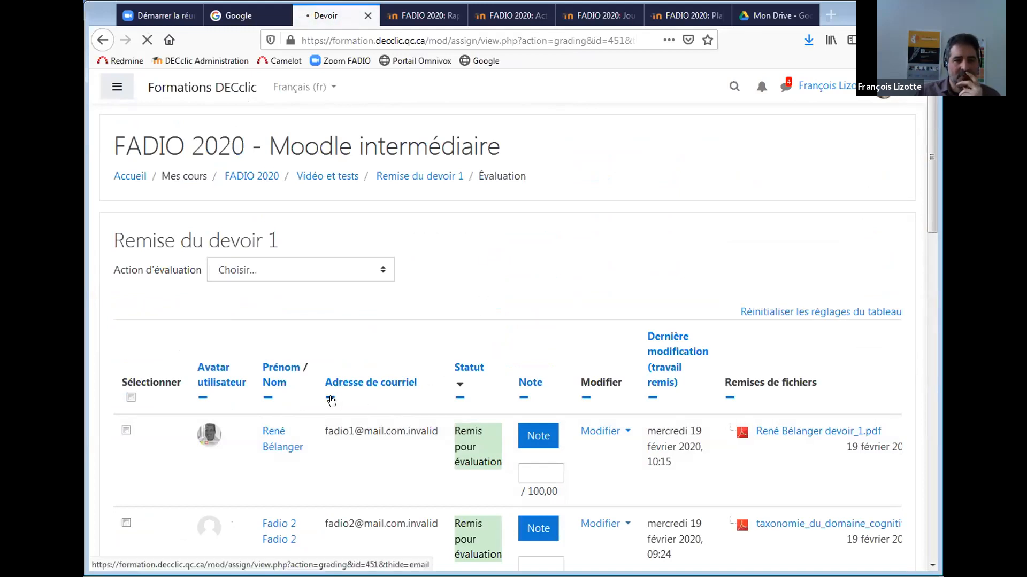
{"action": "left_click", "coordinate": [202, 397]}
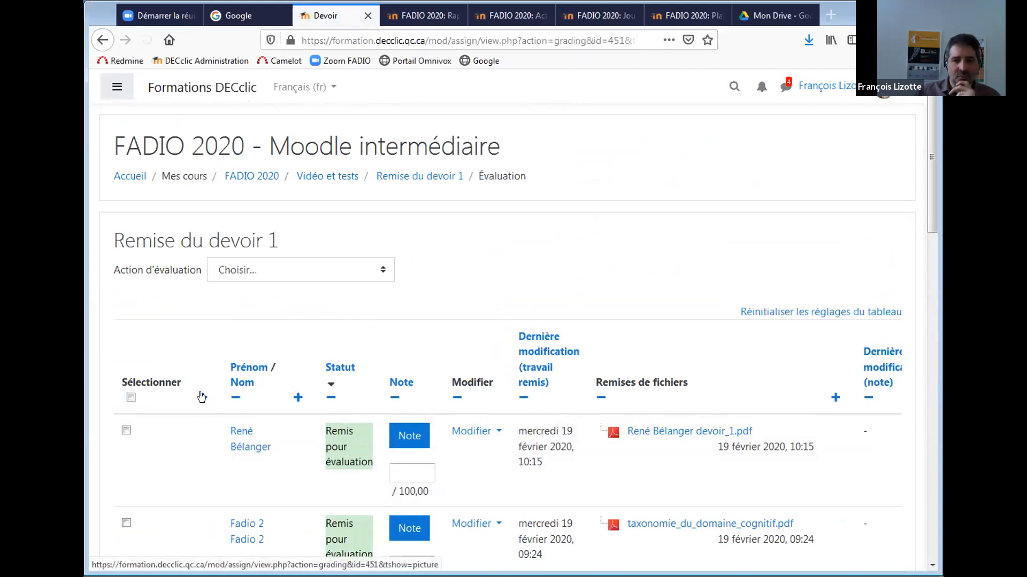
{"action": "scroll", "coordinate": [930, 214], "scroll_direction": "down", "scroll_amount": 5}
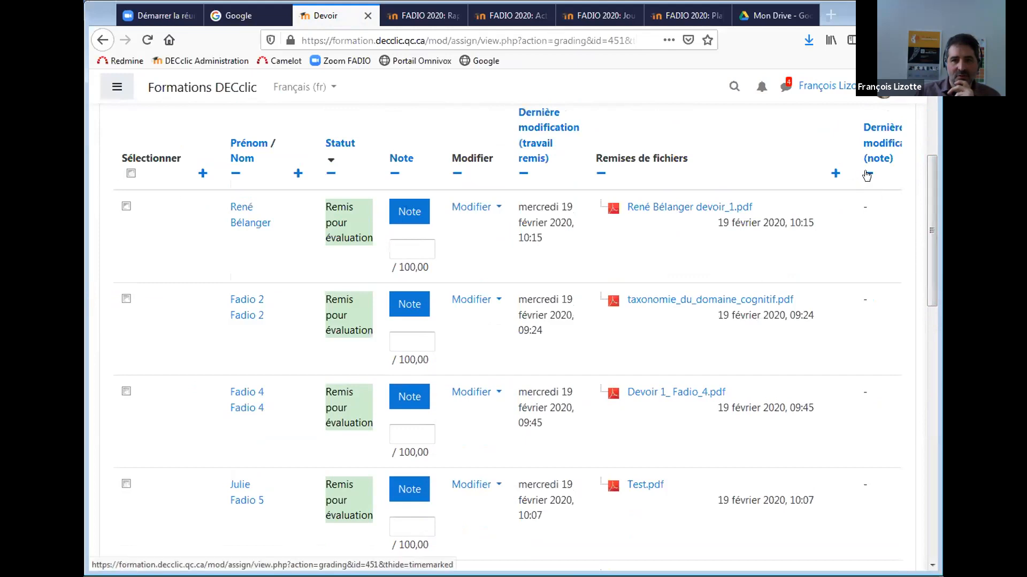
{"action": "left_click", "coordinate": [867, 175]}
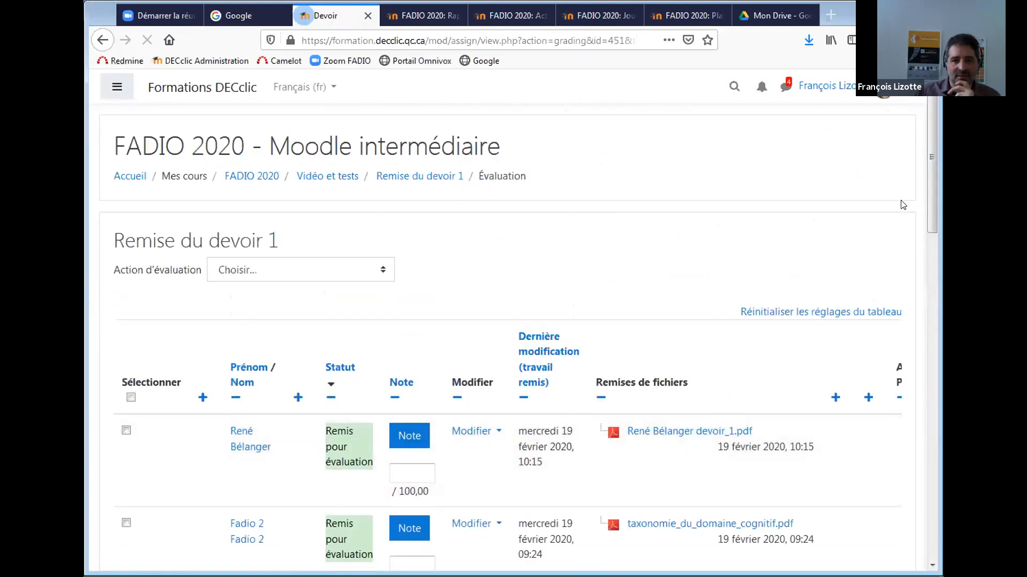
Untick 'Évaluation rapide' so rows no longer show inline grade fields.
{"action": "left_click_drag", "start_coordinate": [932, 234], "coordinate": [925, 365]}
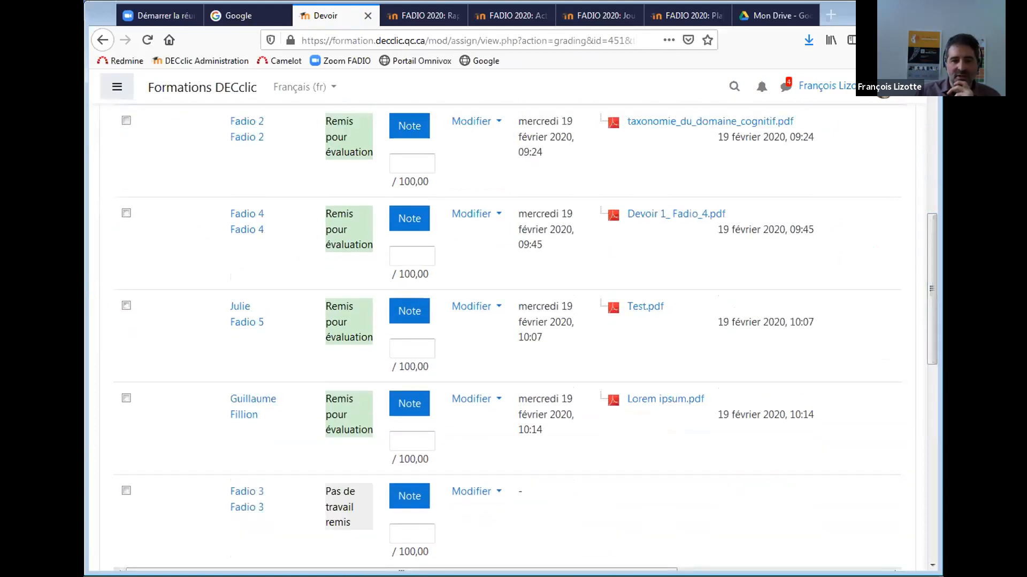
{"action": "left_click_drag", "start_coordinate": [401, 569], "coordinate": [613, 569]}
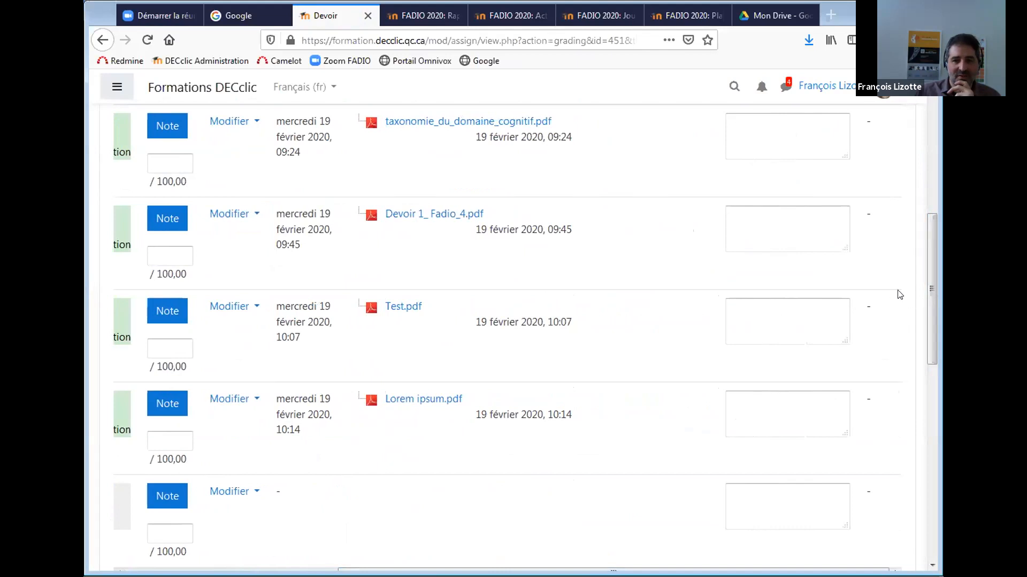
{"action": "left_click_drag", "start_coordinate": [935, 331], "coordinate": [921, 397]}
{"action": "scroll", "coordinate": [852, 360], "scroll_direction": "up", "scroll_amount": 1}
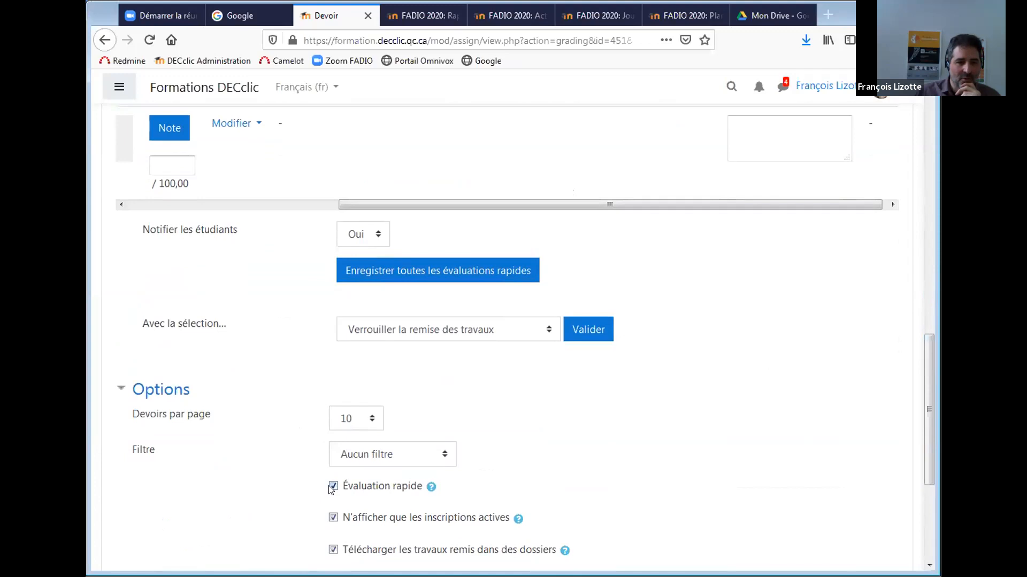
{"action": "left_click", "coordinate": [333, 487]}
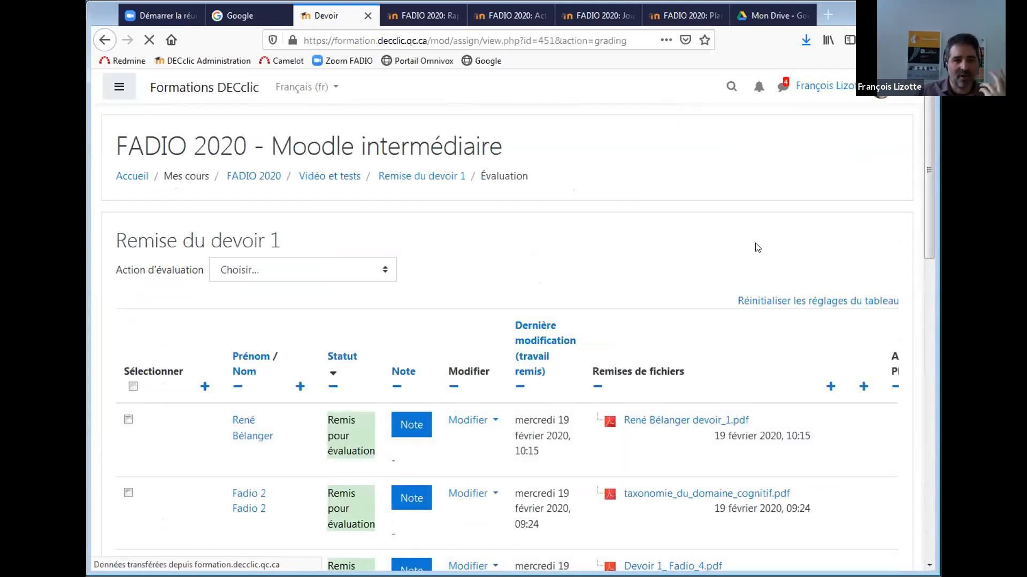
{"action": "left_click_drag", "start_coordinate": [925, 188], "coordinate": [913, 269]}
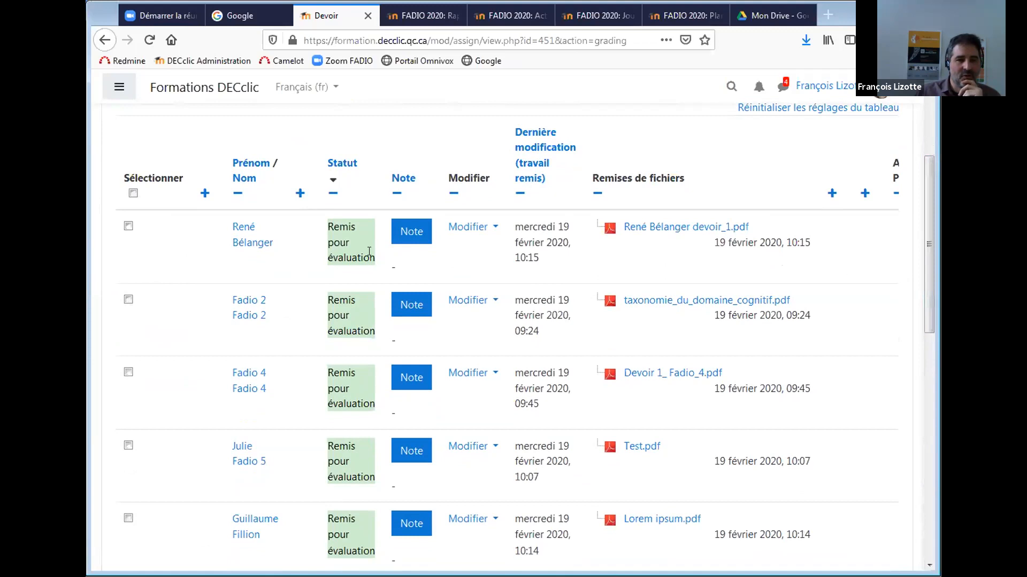
Open the first student's submission and draw a red freehand pen mark under the PDF title.
{"action": "left_click", "coordinate": [409, 231]}
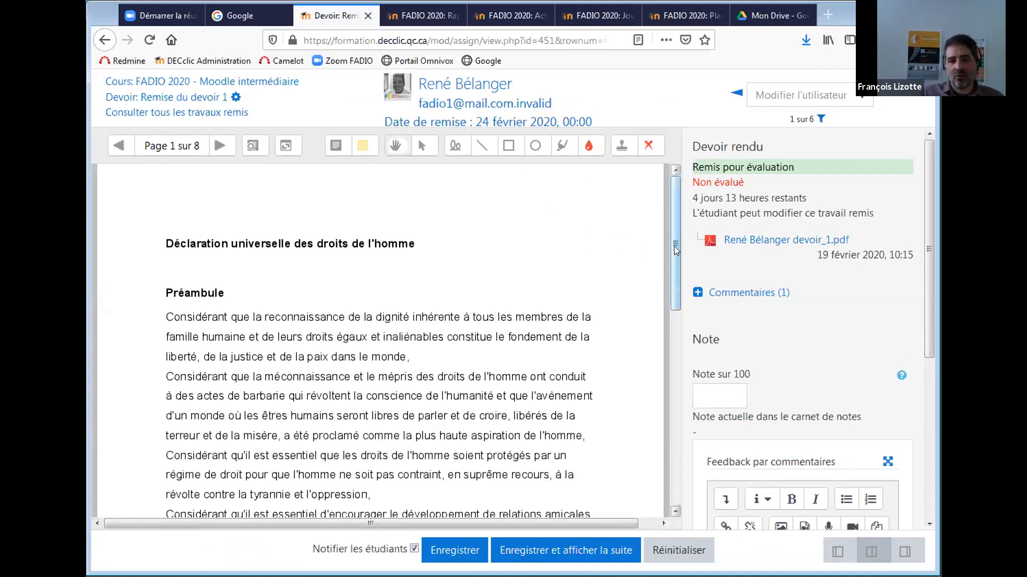
{"action": "scroll", "coordinate": [673, 246], "scroll_direction": "down", "scroll_amount": 10}
{"action": "scroll", "coordinate": [632, 390], "scroll_direction": "up", "scroll_amount": 10}
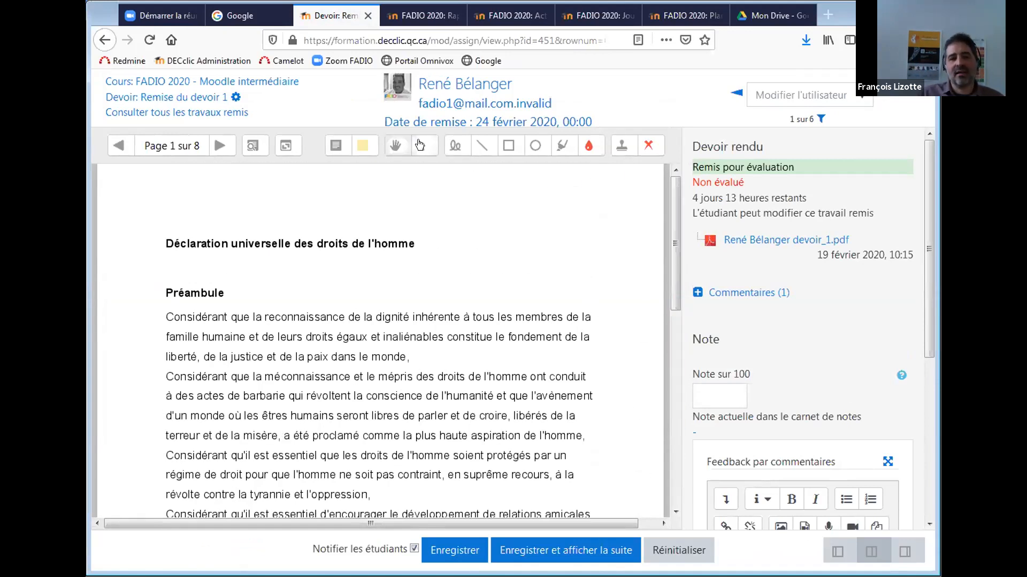
{"action": "left_click", "coordinate": [355, 148]}
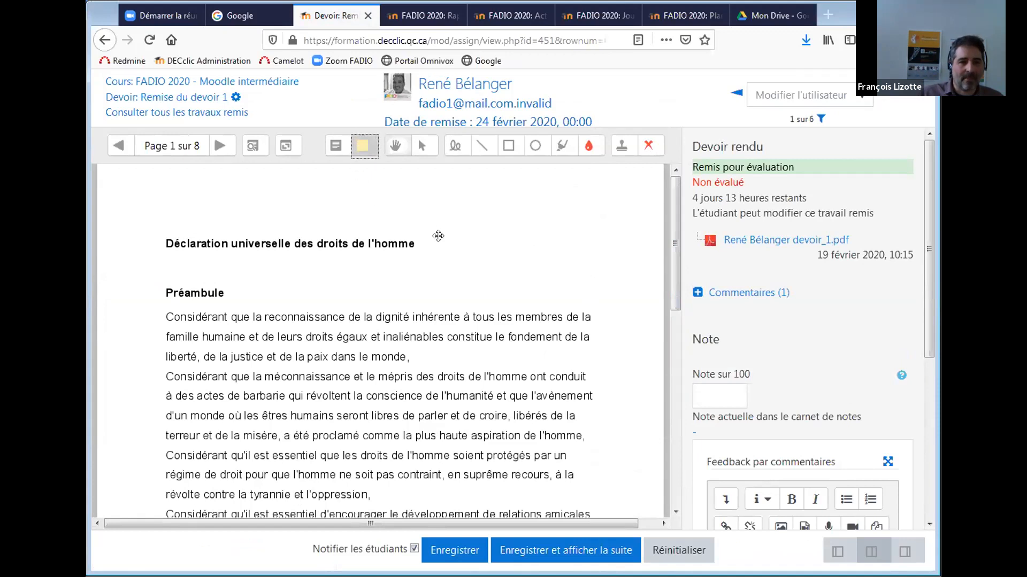
{"action": "left_click", "coordinate": [361, 152]}
{"action": "left_click", "coordinate": [335, 148]}
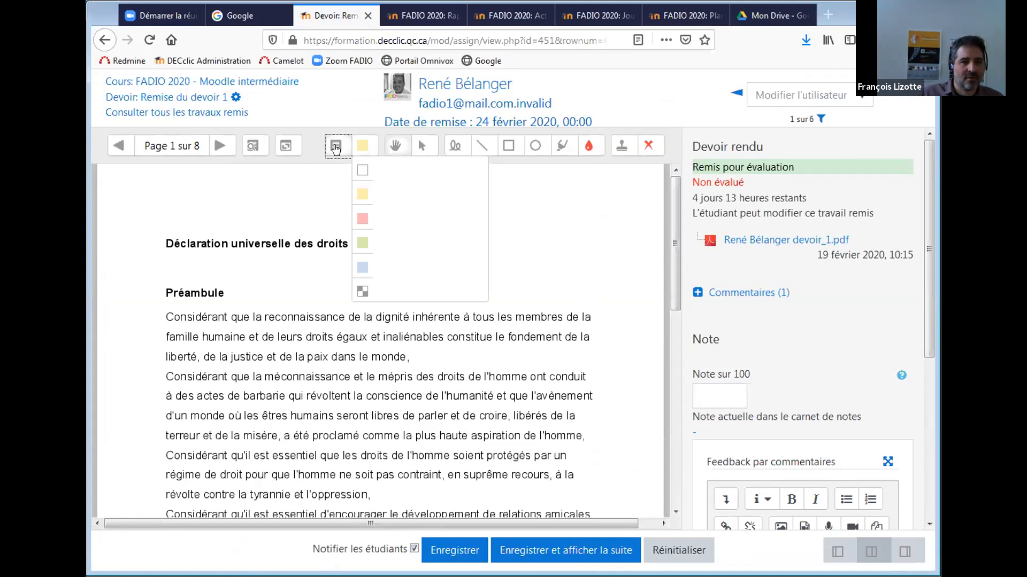
{"action": "left_click", "coordinate": [513, 207]}
{"action": "left_click", "coordinate": [455, 146]}
{"action": "mouse_move", "coordinate": [339, 209]}
{"action": "left_mouse_down"}
{"action": "mouse_move", "coordinate": [427, 230]}
{"action": "mouse_move", "coordinate": [394, 250]}
{"action": "mouse_move", "coordinate": [160, 238]}
{"action": "mouse_move", "coordinate": [369, 231]}
{"action": "left_mouse_up"}
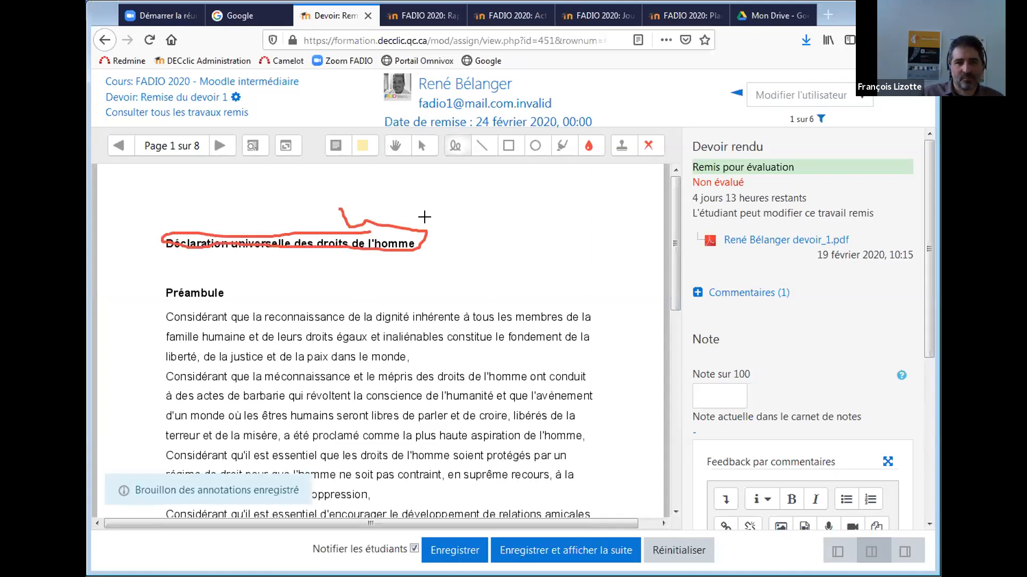
Highlight the Préambule heading and place two red X stamps beside the title and Préambule.
{"action": "left_click", "coordinate": [563, 149]}
{"action": "left_click_drag", "start_coordinate": [162, 292], "coordinate": [233, 295]}
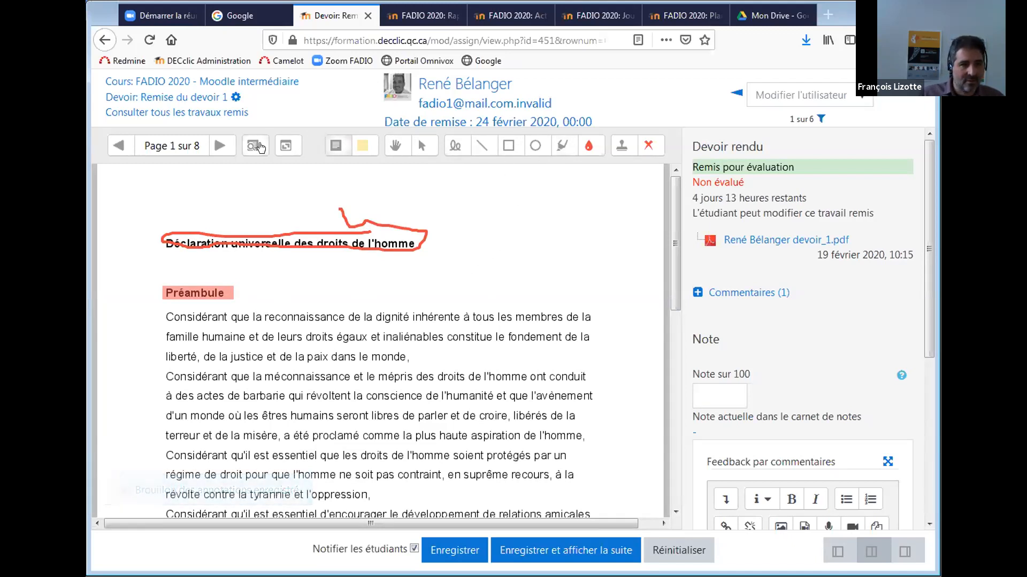
{"action": "left_click", "coordinate": [333, 148]}
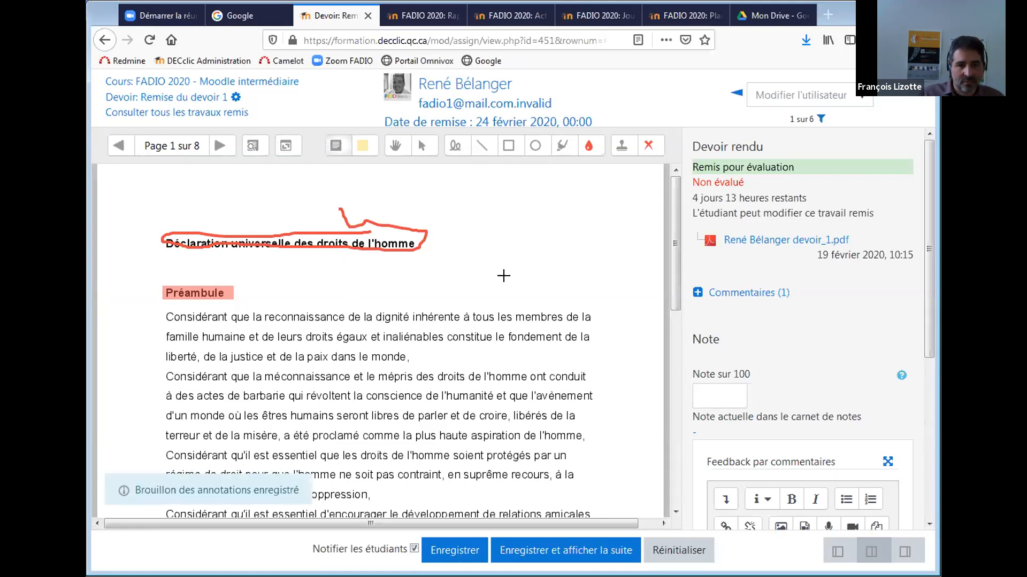
{"action": "left_click", "coordinate": [620, 152]}
{"action": "left_click", "coordinate": [527, 249]}
{"action": "left_click", "coordinate": [521, 297]}
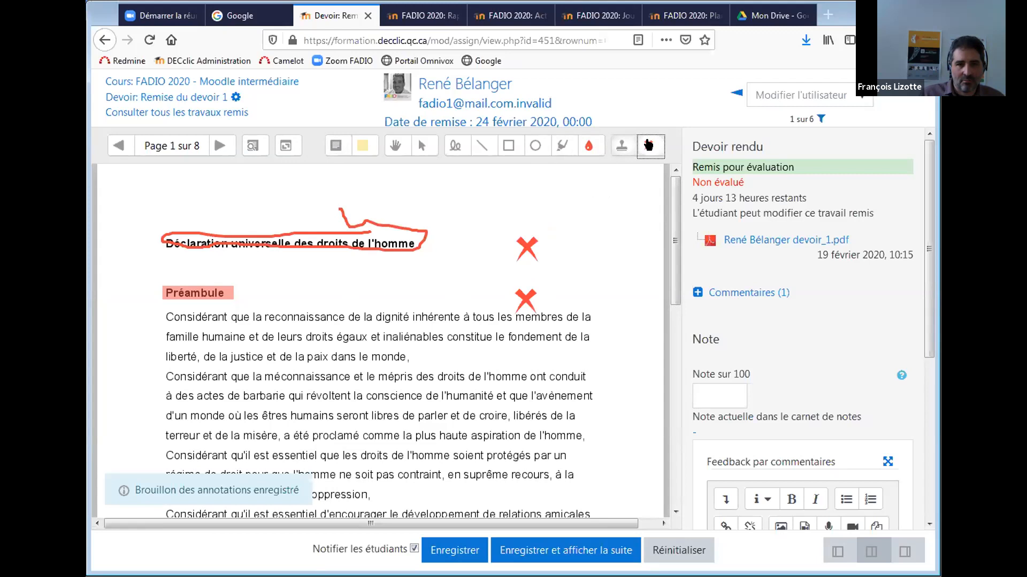
Add a smiley stamp near the Préambule heading.
{"action": "left_click", "coordinate": [648, 145]}
{"action": "left_click", "coordinate": [643, 212]}
{"action": "left_click", "coordinate": [384, 288]}
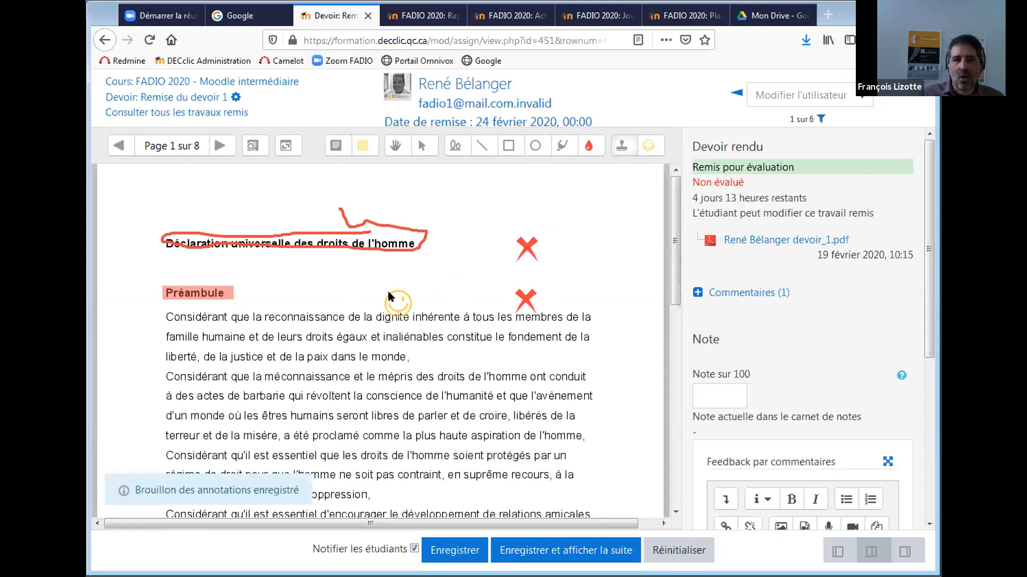
{"action": "left_click", "coordinate": [650, 147]}
{"action": "left_click", "coordinate": [579, 125]}
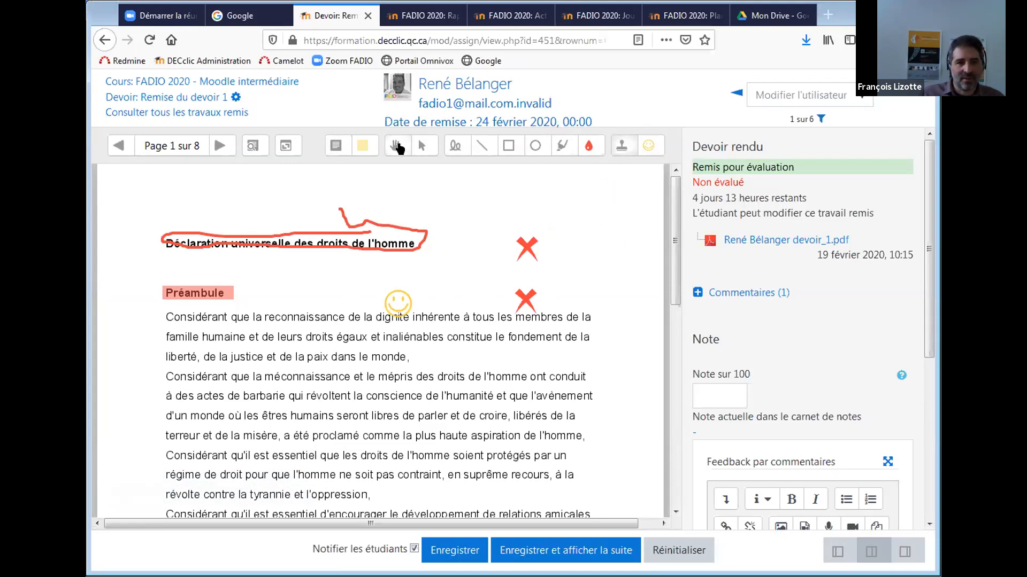
Add a 'Bravo' comment note addressed to the student above the title.
{"action": "left_click", "coordinate": [420, 148]}
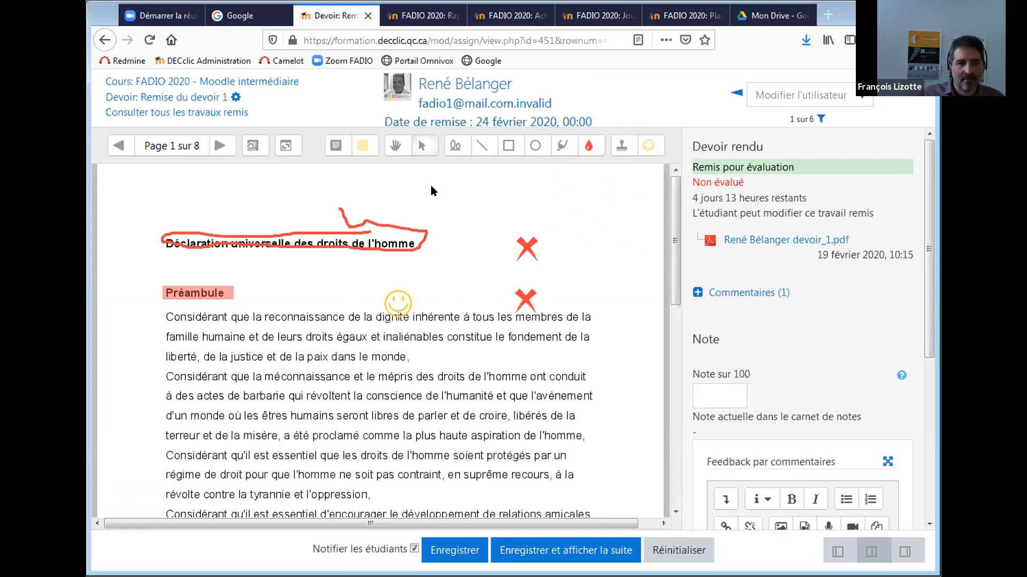
{"action": "left_click", "coordinate": [336, 150]}
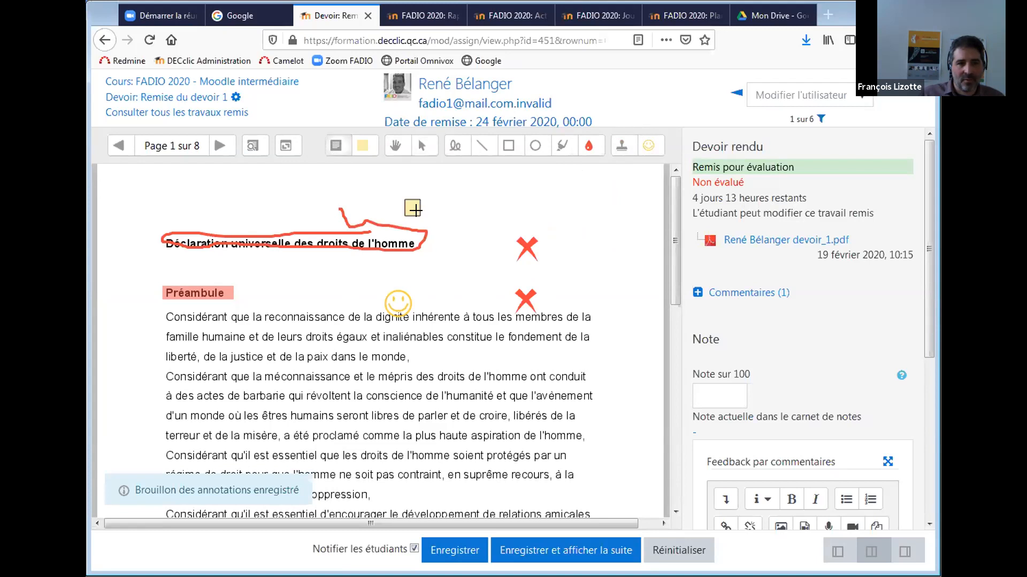
{"action": "left_click", "coordinate": [407, 202]}
{"action": "type", "text": "Bravo René"}
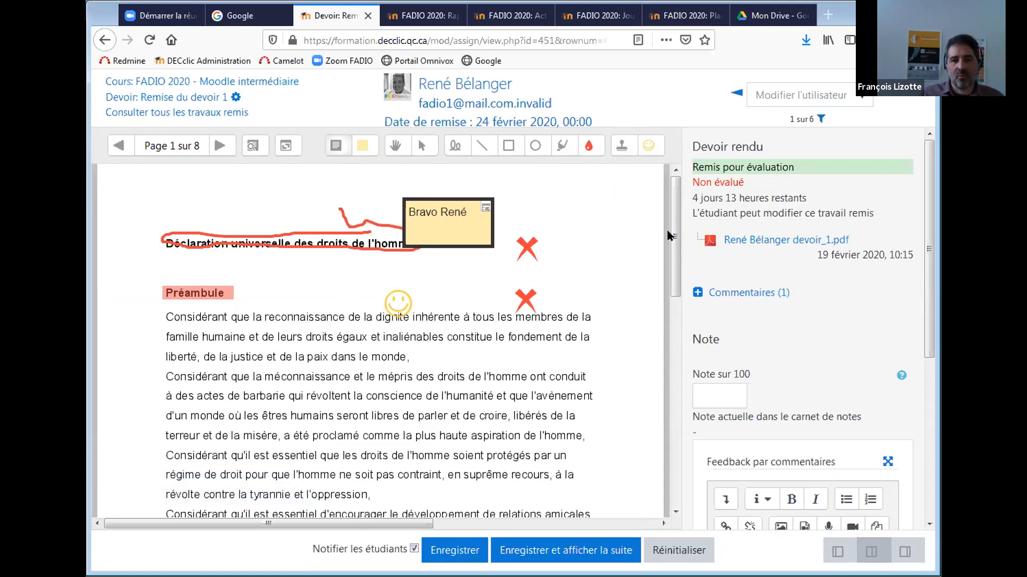
{"action": "scroll", "coordinate": [677, 247], "scroll_direction": "down", "scroll_amount": 3}
{"action": "scroll", "coordinate": [678, 247], "scroll_direction": "down", "scroll_amount": 5}
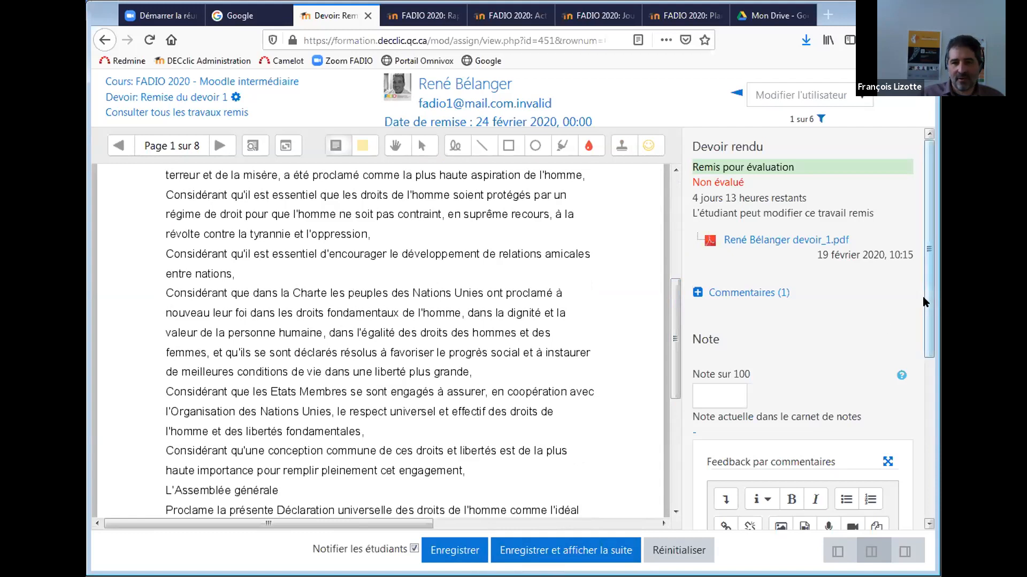
{"action": "left_click", "coordinate": [727, 395]}
Enter grade 90 with feedback 'Excellent travail, très approfondi.' and save, moving to the next student.
{"action": "type", "text": "90"}
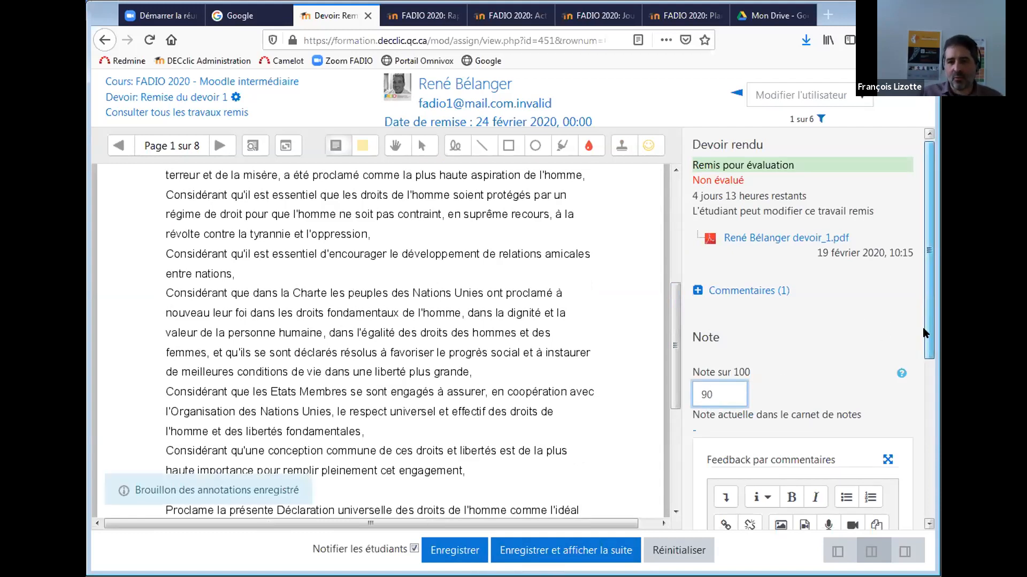
{"action": "scroll", "coordinate": [922, 327], "scroll_direction": "down", "scroll_amount": 3}
{"action": "left_click", "coordinate": [763, 423]}
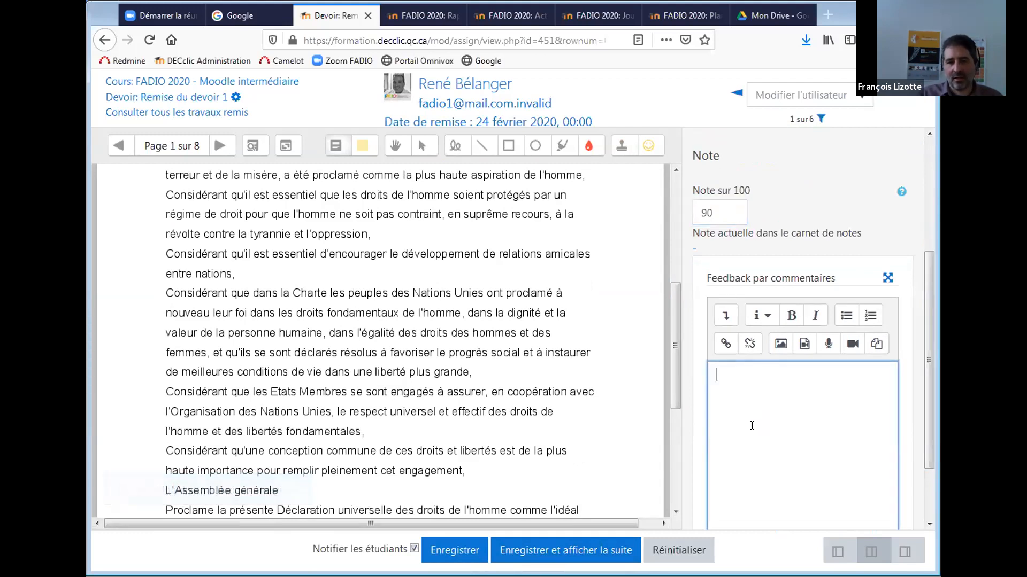
{"action": "type", "text": "Ex"}
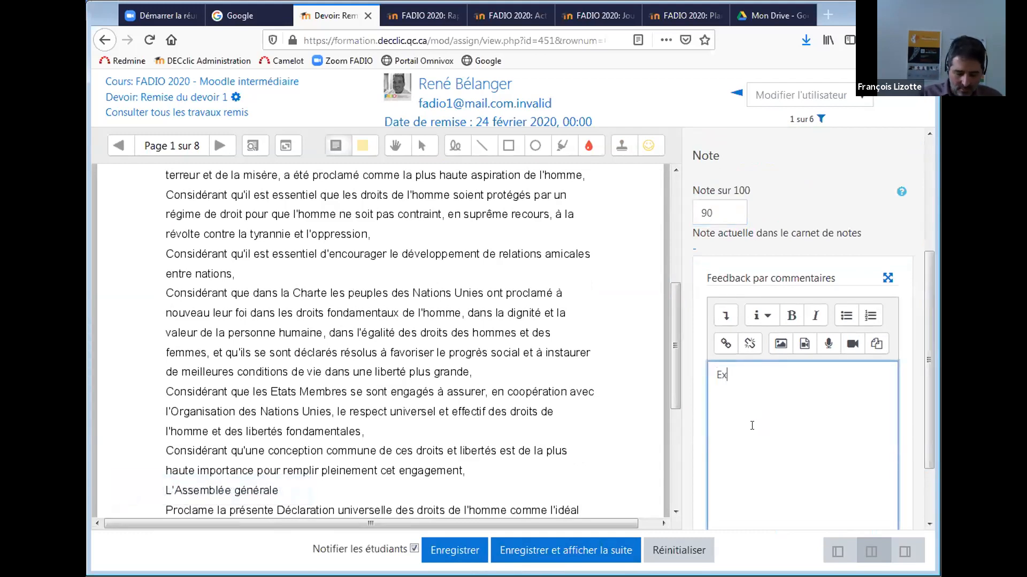
{"action": "type", "text": "cellent trava"}
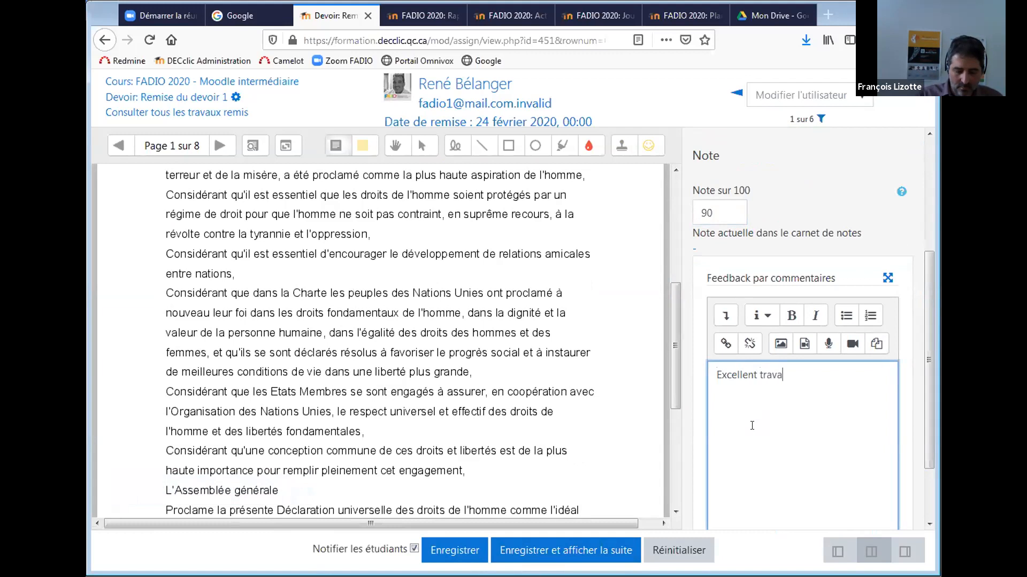
{"action": "type", "text": "il, très appr"}
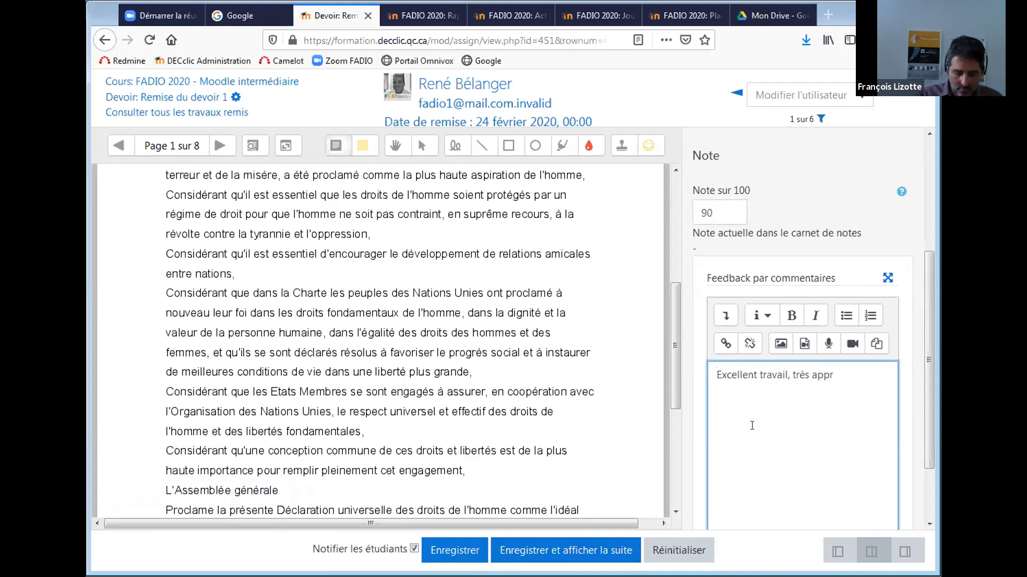
{"action": "type", "text": "ofondi."}
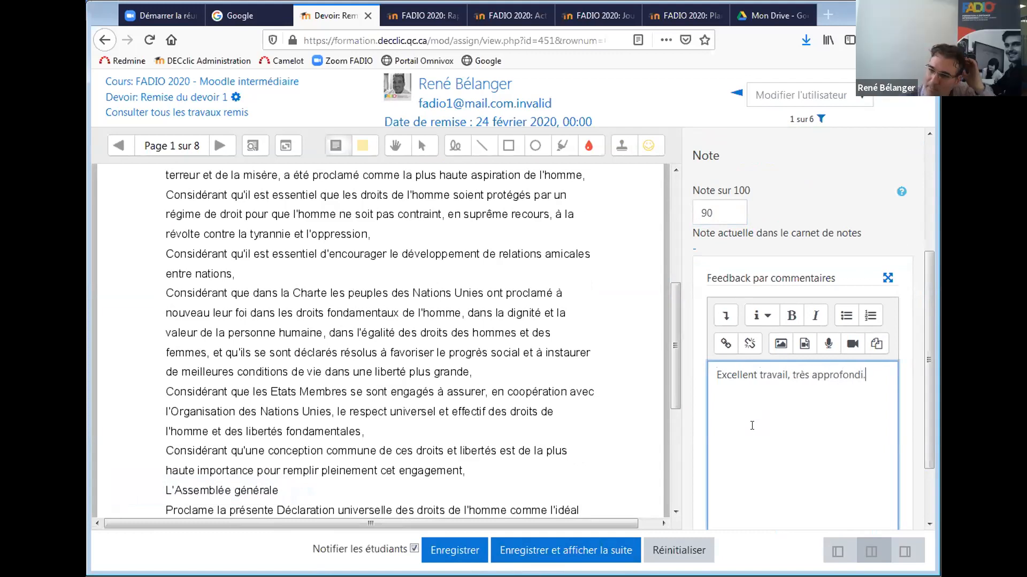
{"action": "scroll", "coordinate": [914, 389], "scroll_direction": "down", "scroll_amount": 3}
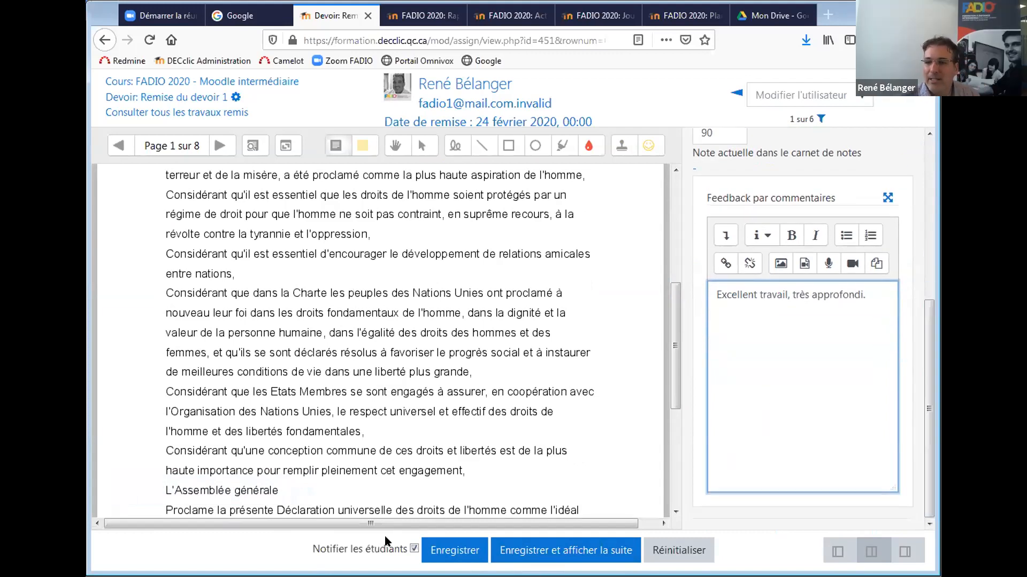
{"action": "left_click", "coordinate": [542, 555]}
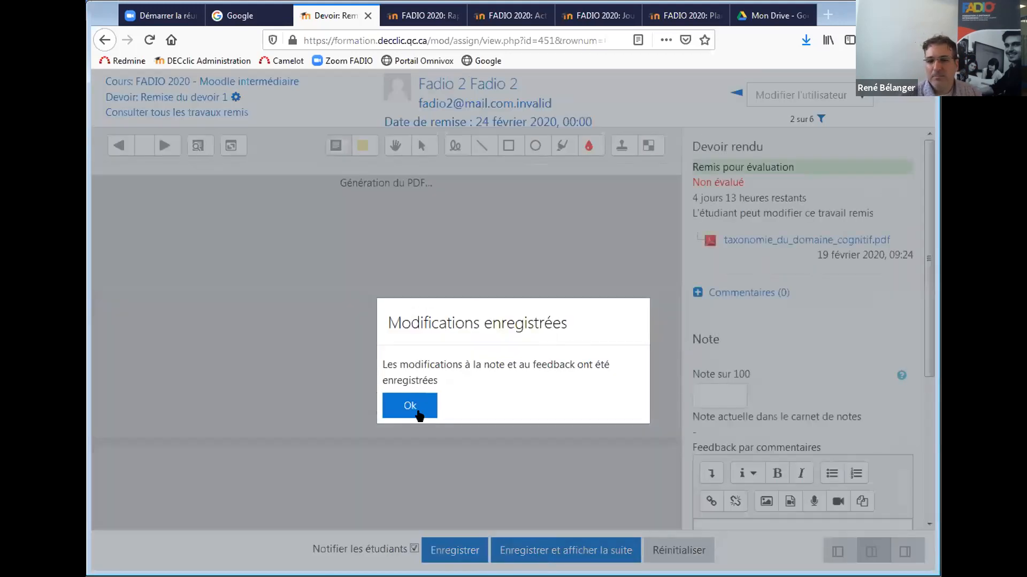
Dismiss the Modifications enregistrées dialog and ready the second student's taxonomie_du_domaine_cognitif.pdf for grading.
{"action": "left_click", "coordinate": [409, 406]}
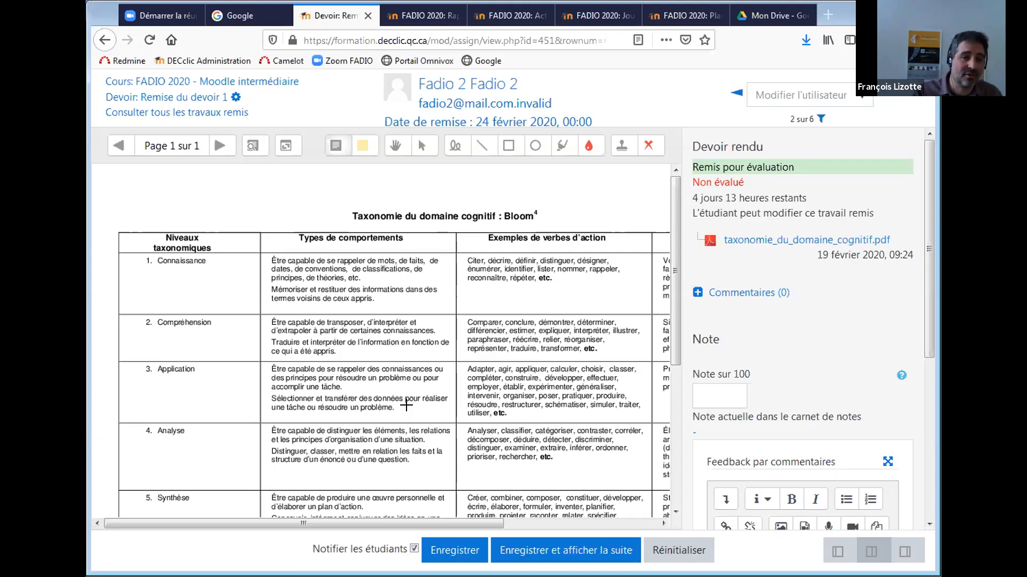
{"action": "left_click_drag", "start_coordinate": [674, 292], "coordinate": [673, 319]}
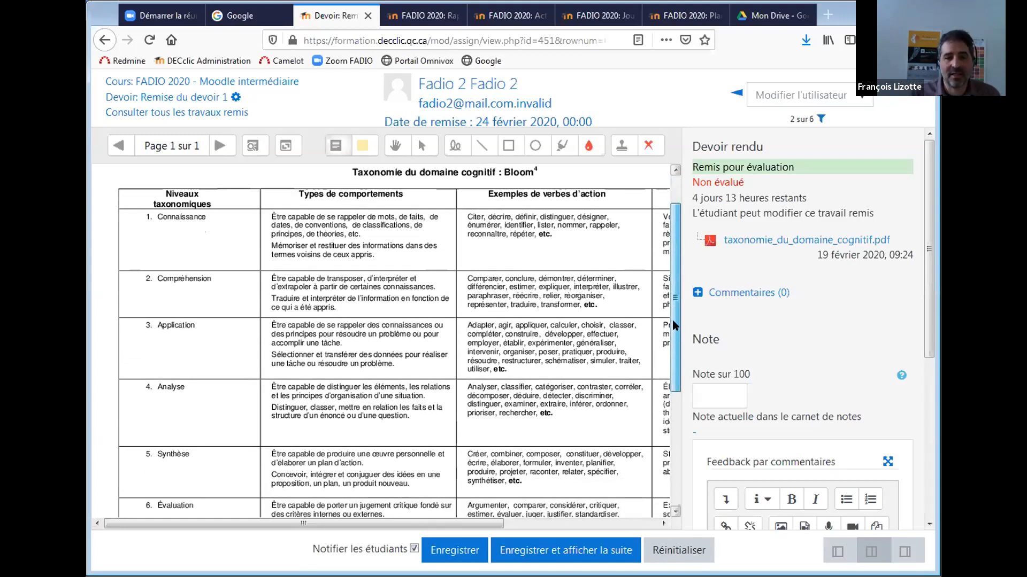
{"action": "left_click", "coordinate": [709, 393]}
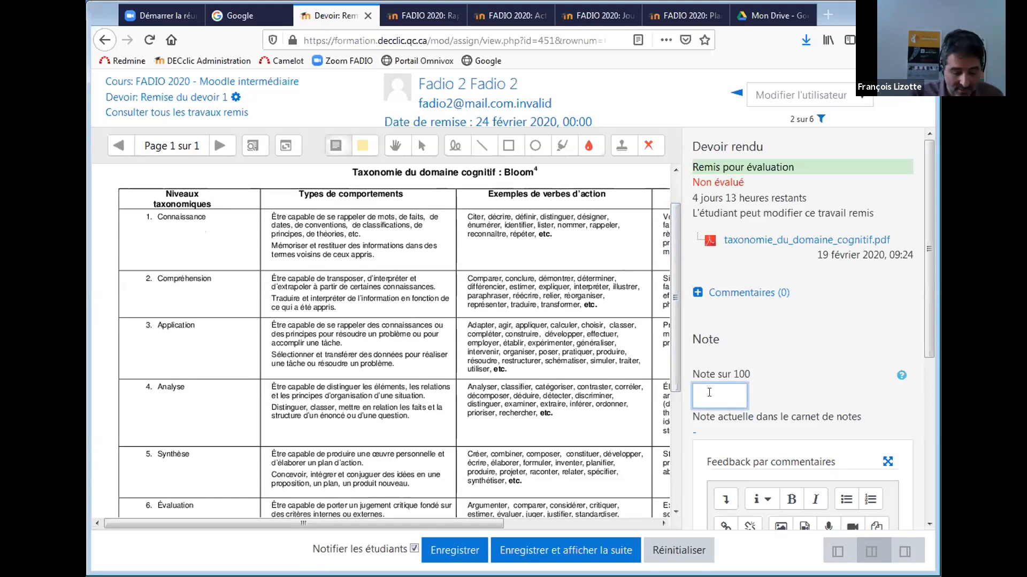
Grade the second submission 98, save it, and confirm to advance to submission 3 of 6.
{"action": "type", "text": "98"}
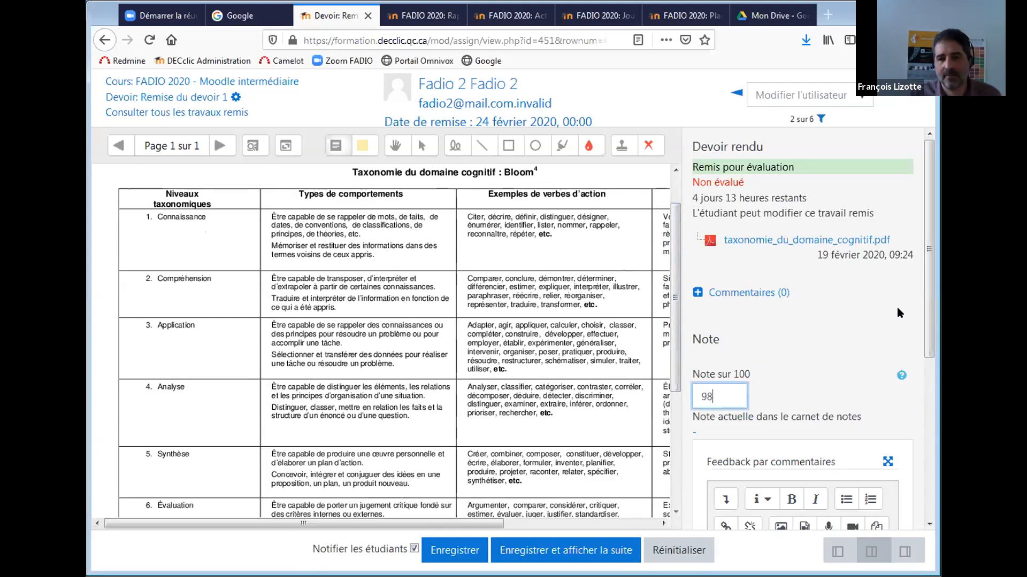
{"action": "scroll", "coordinate": [922, 298], "scroll_direction": "down", "scroll_amount": 5}
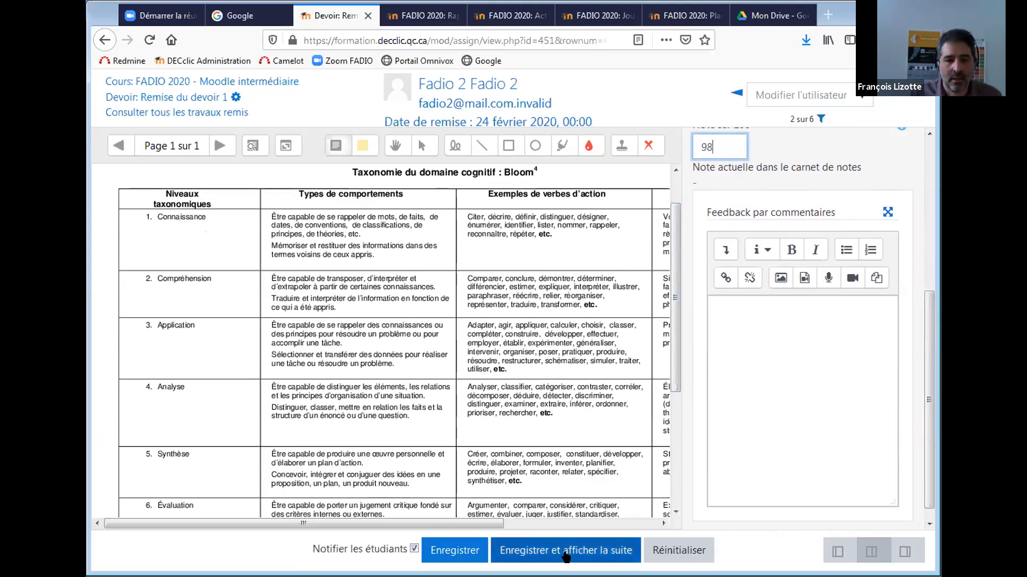
{"action": "left_click", "coordinate": [547, 556]}
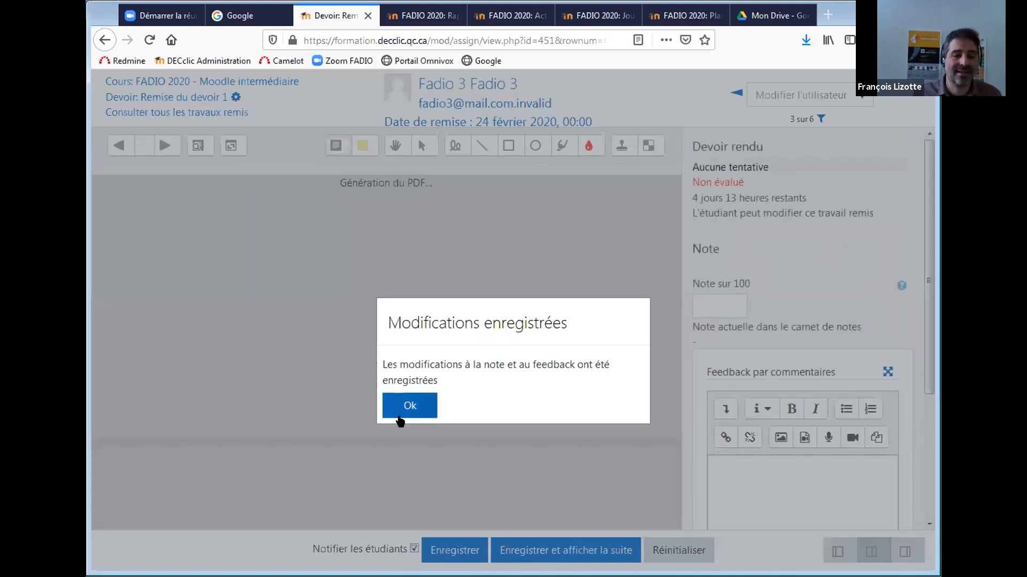
{"action": "left_click", "coordinate": [409, 406]}
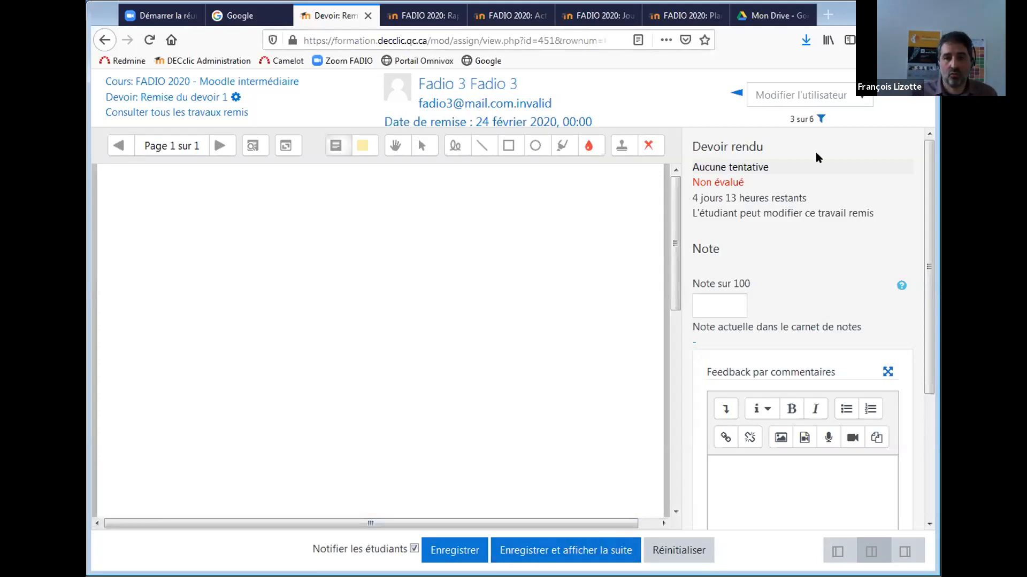
Step through submissions 4 to 6, then return to the Remise du devoir 1 overview page.
{"action": "left_click", "coordinate": [886, 98]}
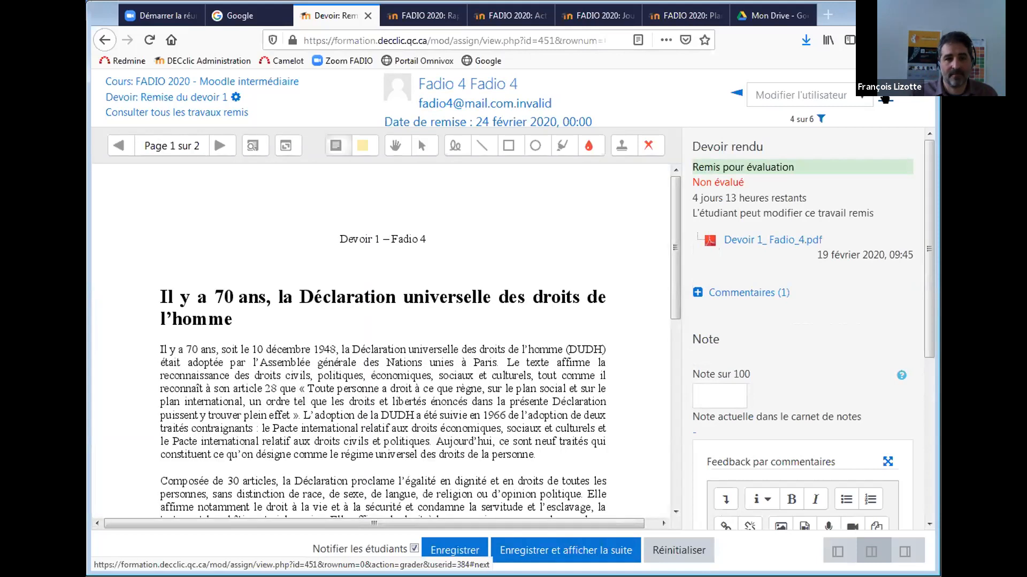
{"action": "left_click", "coordinate": [885, 99]}
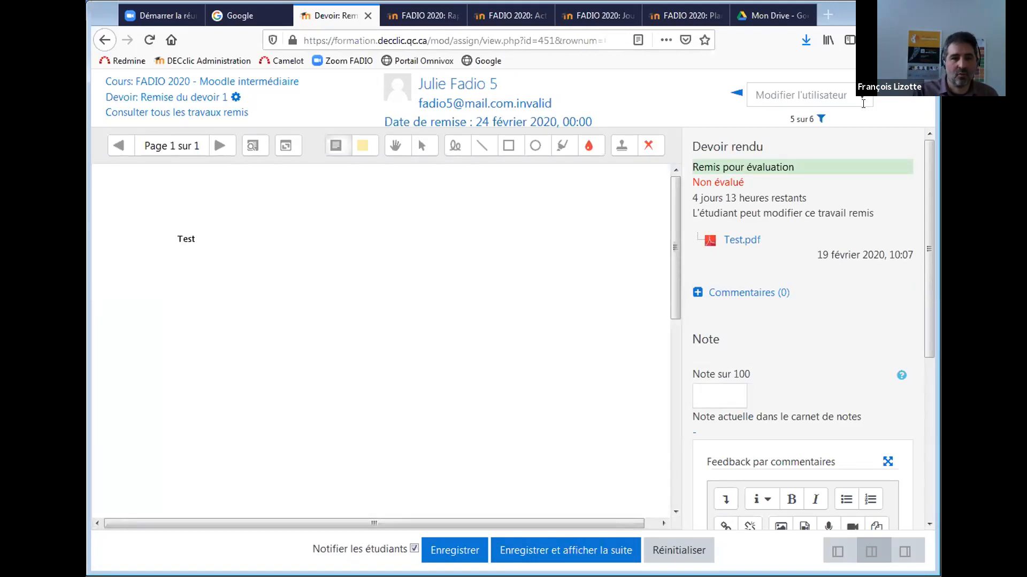
{"action": "left_click", "coordinate": [885, 99]}
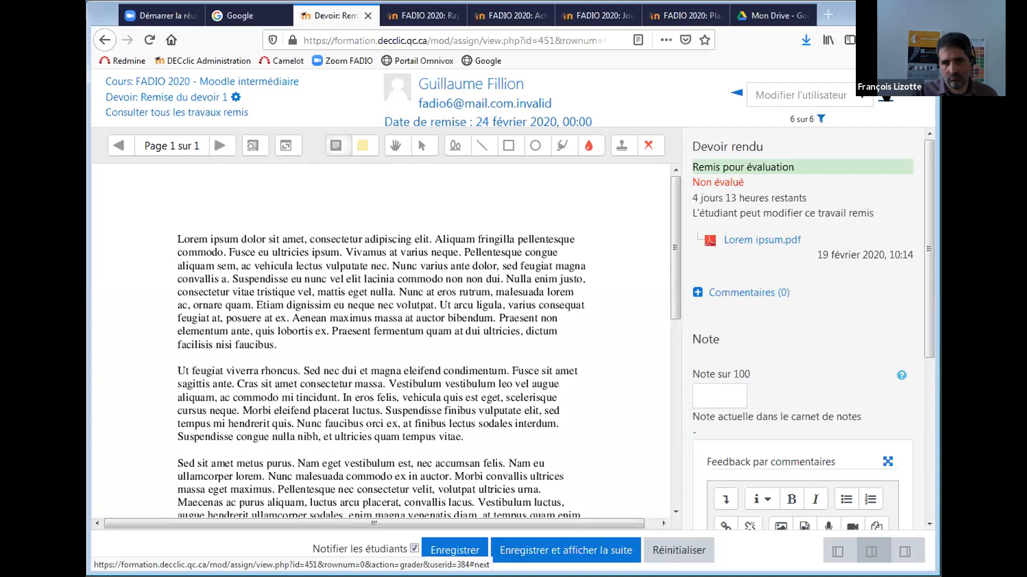
{"action": "left_click", "coordinate": [178, 98]}
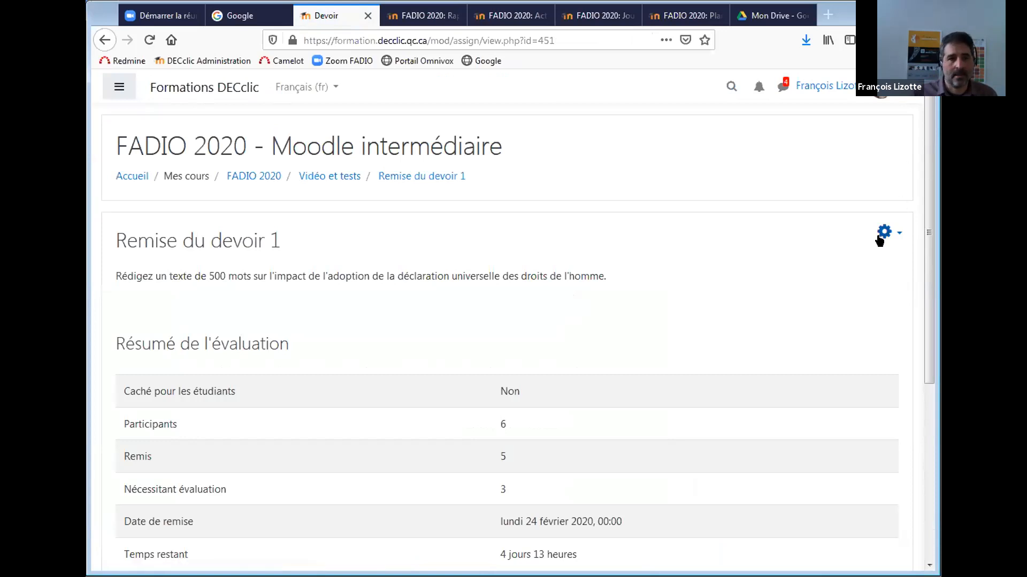
Reopen the grading table, now listing the first two submissions at 90,00 and 98,00.
{"action": "scroll", "coordinate": [923, 207], "scroll_direction": "down", "scroll_amount": 1}
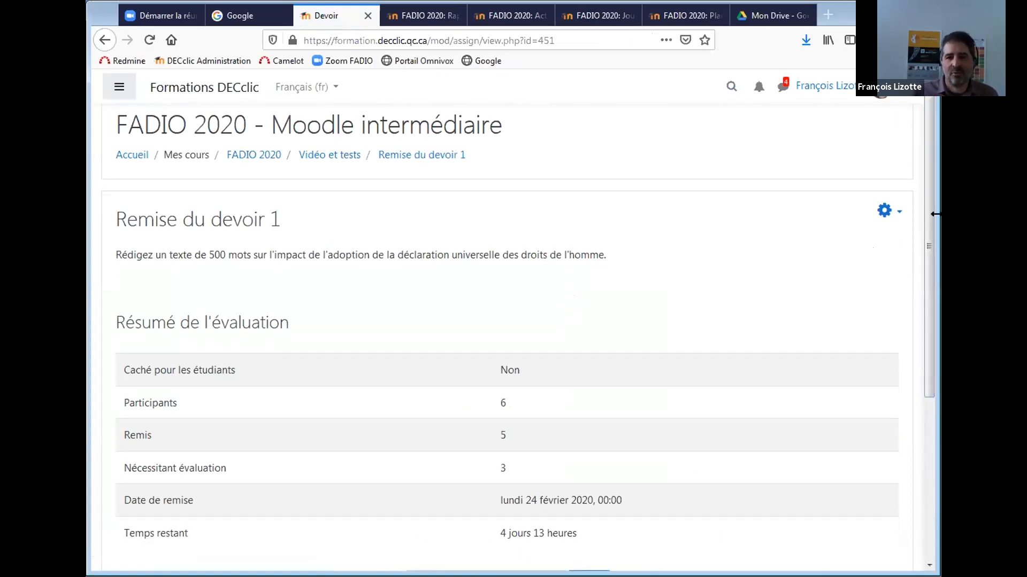
{"action": "left_click_drag", "start_coordinate": [930, 225], "coordinate": [930, 269]}
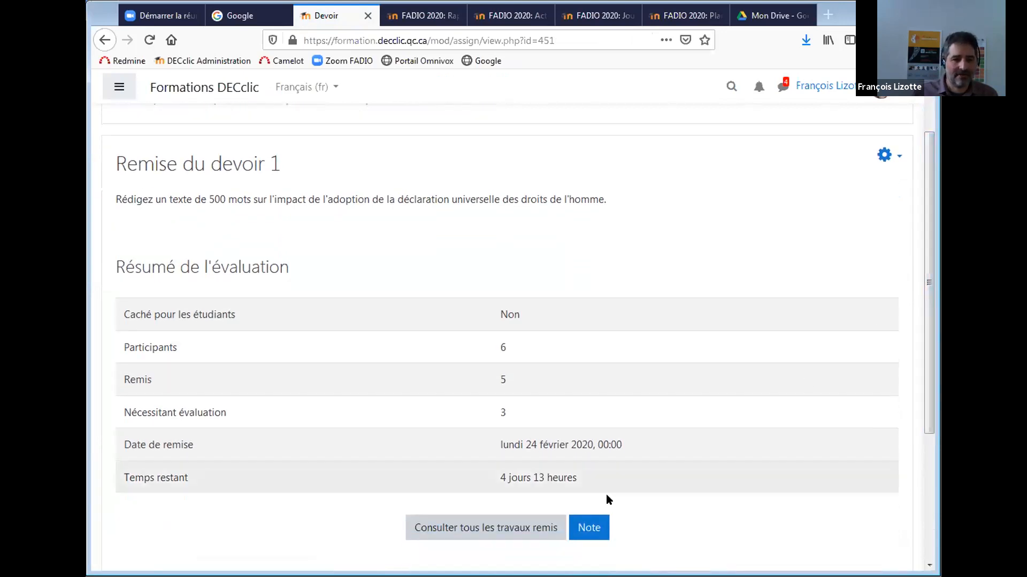
{"action": "left_click", "coordinate": [498, 528]}
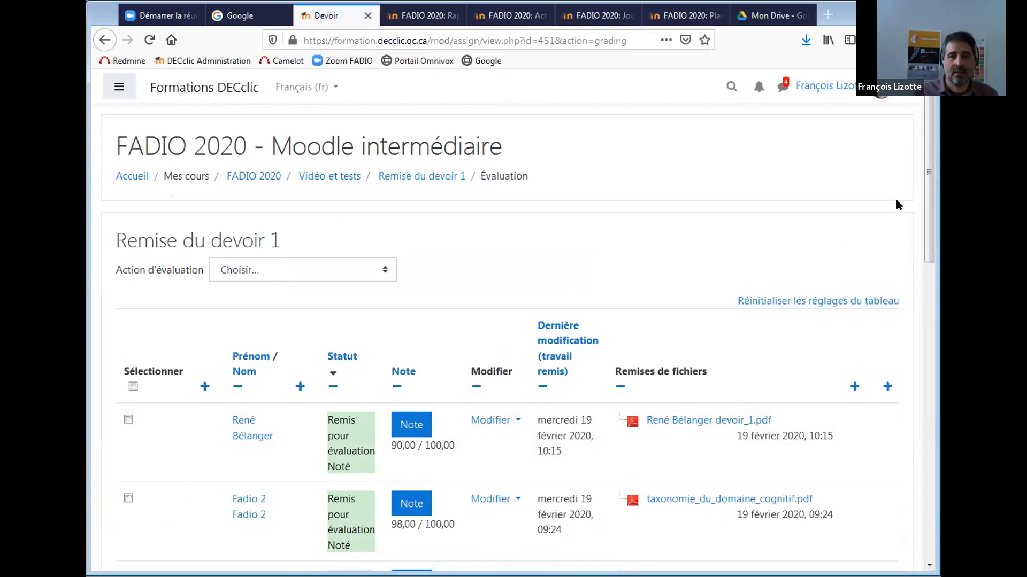
Look over the grading actions list, then scroll down to the Options section.
{"action": "scroll", "coordinate": [924, 182], "scroll_direction": "down", "scroll_amount": 2}
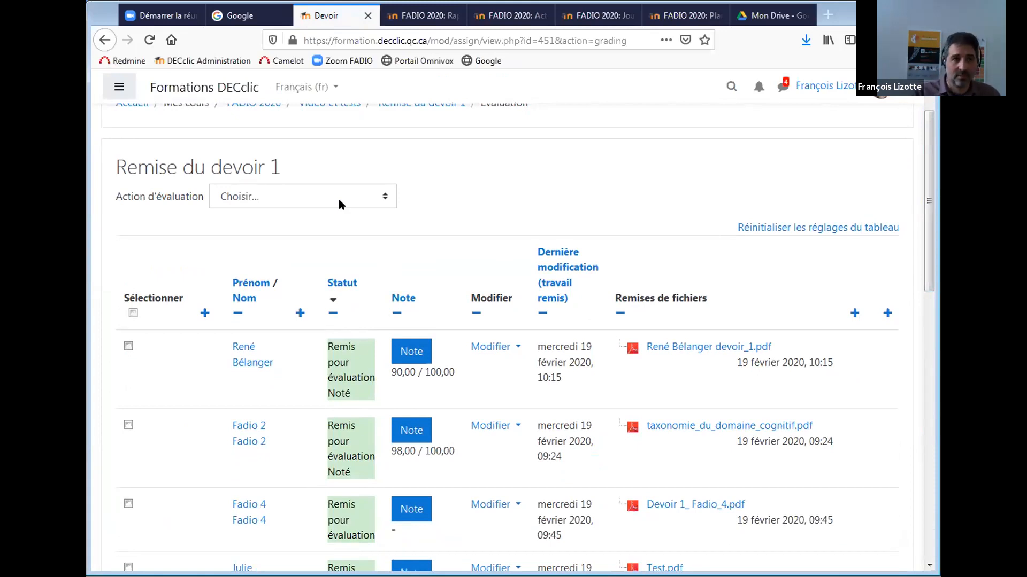
{"action": "left_click", "coordinate": [336, 193]}
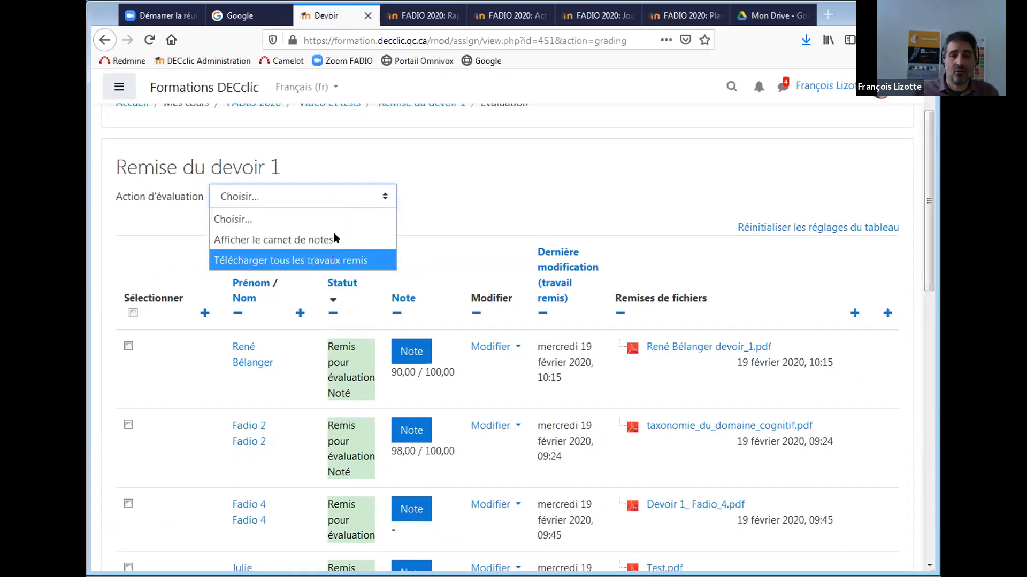
{"action": "left_click", "coordinate": [765, 131]}
{"action": "left_click_drag", "start_coordinate": [926, 201], "coordinate": [926, 354]}
{"action": "scroll", "coordinate": [514, 337], "scroll_direction": "down", "scroll_amount": 1}
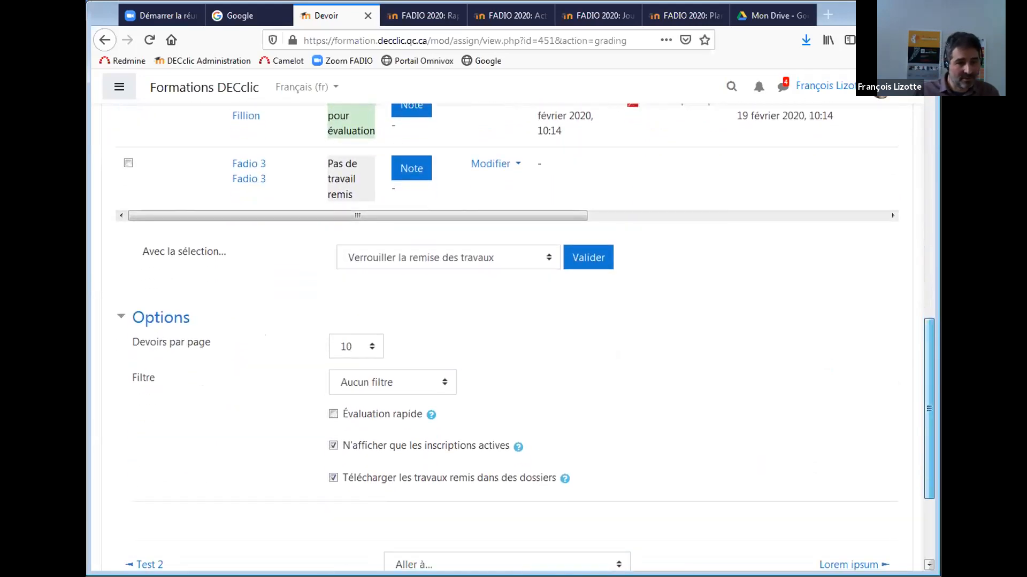
{"action": "scroll", "coordinate": [363, 496], "scroll_direction": "up", "scroll_amount": 1}
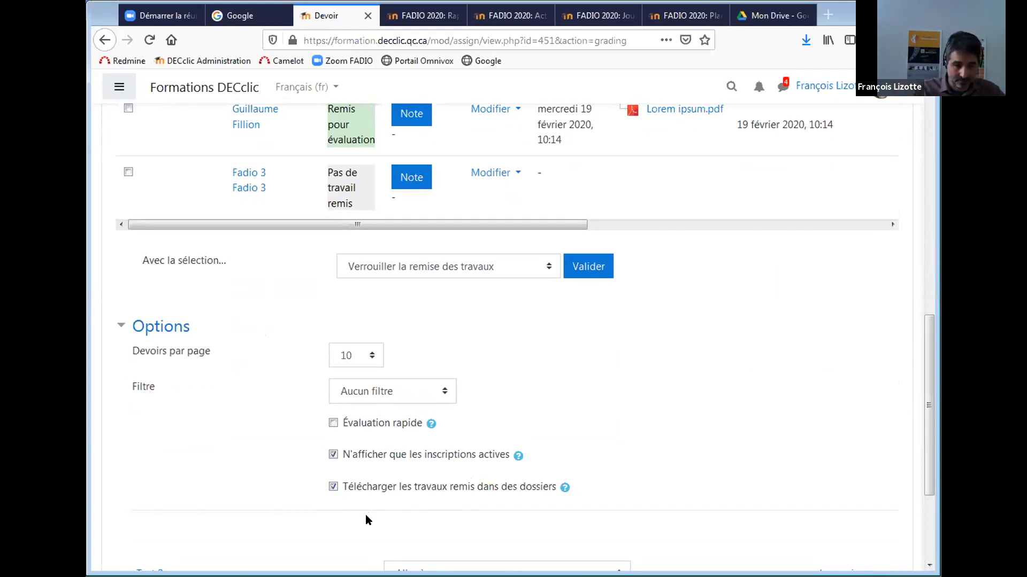
Leave 'Télécharger les travaux remis dans des dossiers' unticked in Options.
{"action": "left_click", "coordinate": [333, 486]}
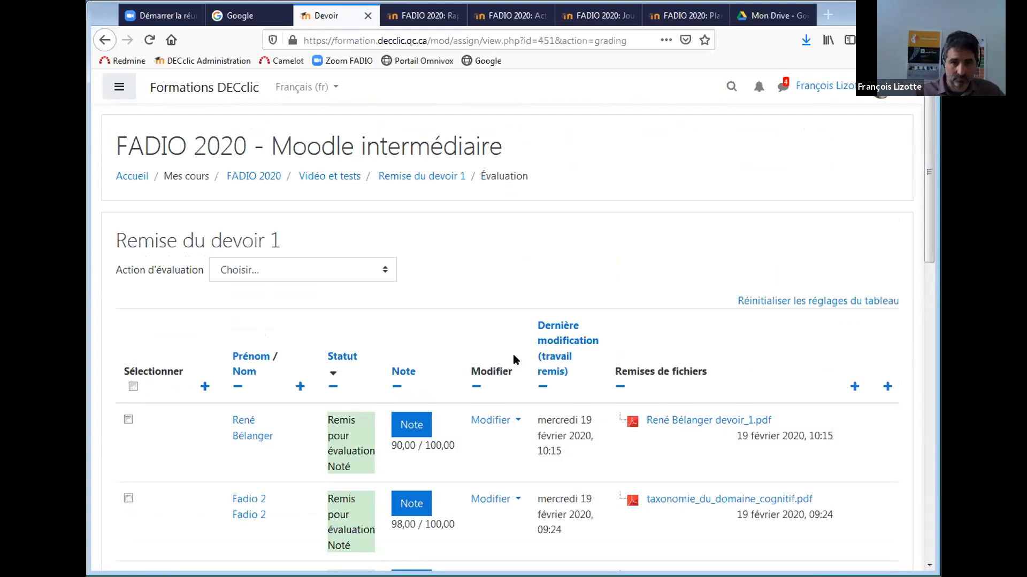
{"action": "left_click_drag", "start_coordinate": [926, 199], "coordinate": [925, 287]}
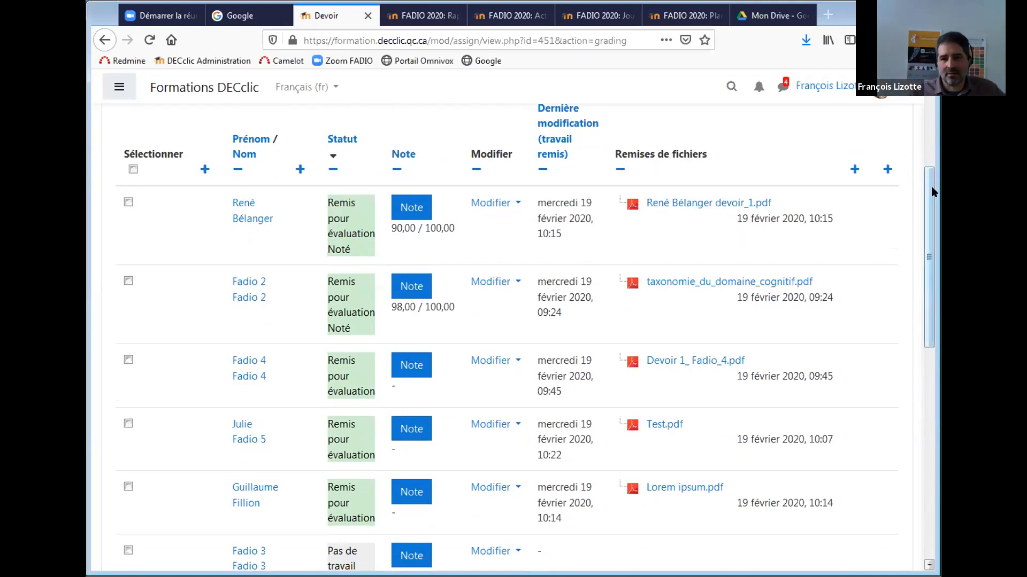
{"action": "scroll", "coordinate": [932, 186], "scroll_direction": "down", "scroll_amount": 5}
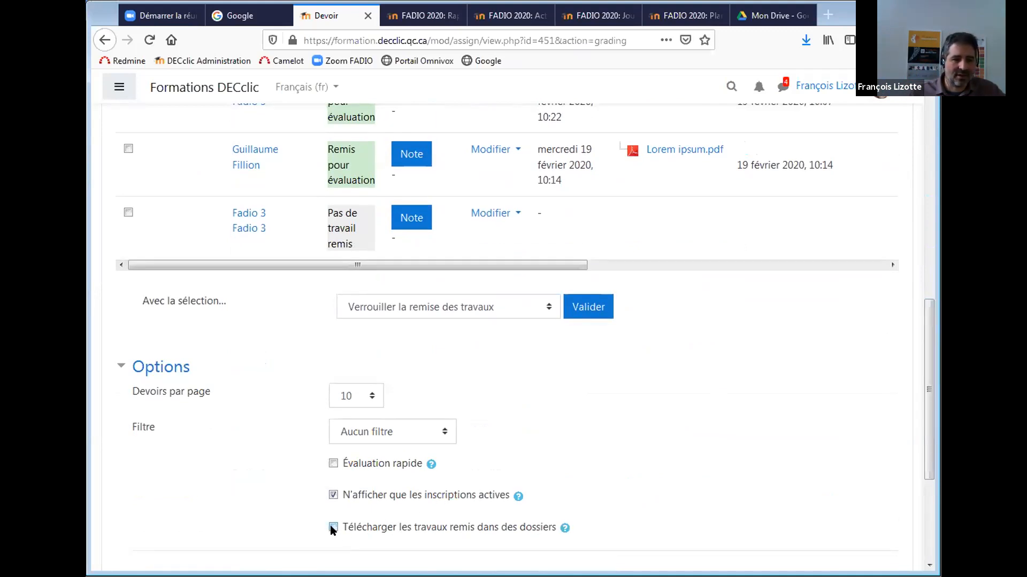
{"action": "left_click", "coordinate": [331, 527]}
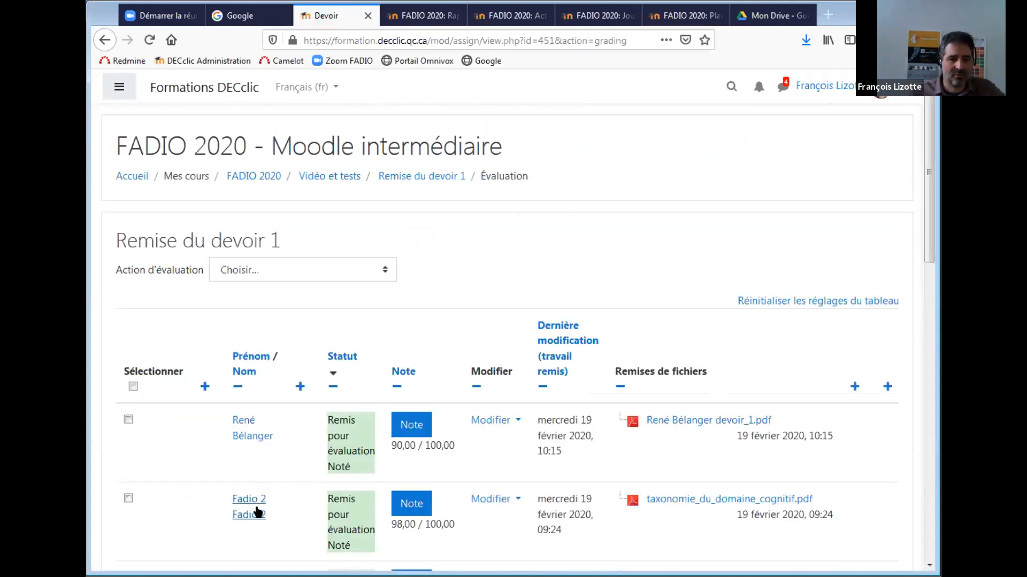
{"action": "left_click_drag", "start_coordinate": [922, 219], "coordinate": [845, 459]}
{"action": "left_click", "coordinate": [332, 474]}
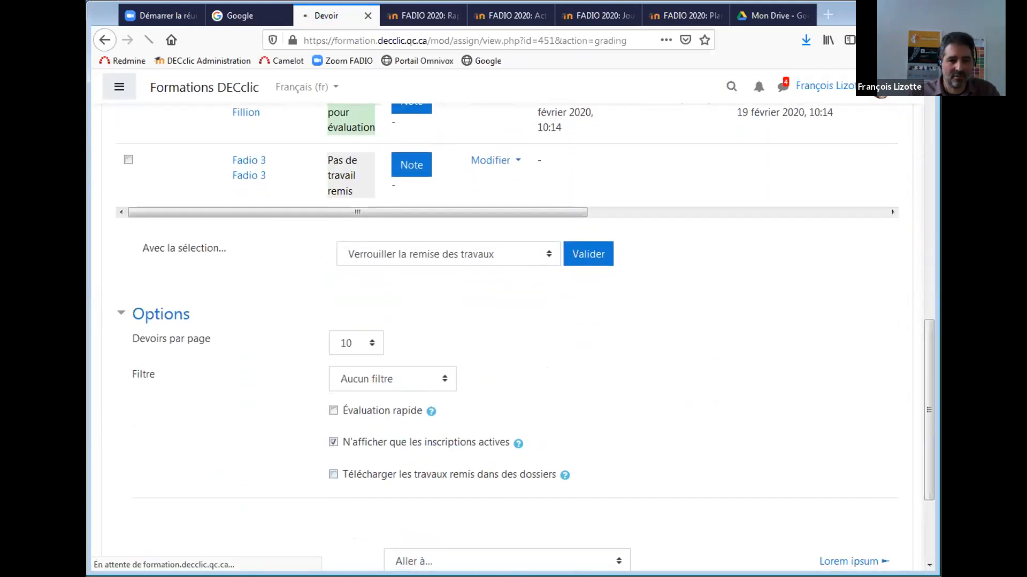
{"action": "left_click_drag", "start_coordinate": [929, 306], "coordinate": [920, 164]}
Choose 'Télécharger tous les travaux remis' and save FADIO 2020-Remise du devoir 1-451.zip to Images.
{"action": "left_click", "coordinate": [298, 231]}
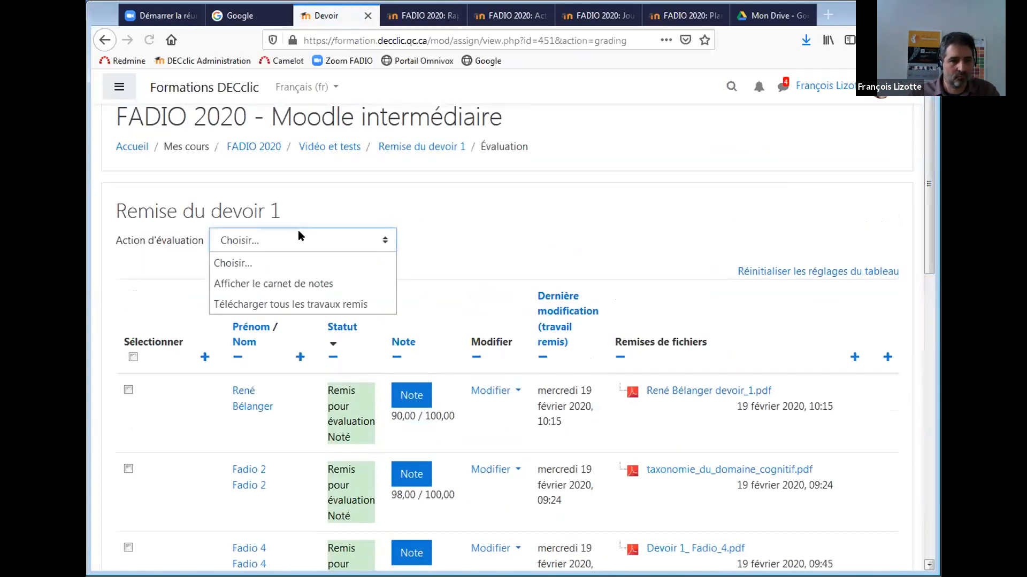
{"action": "left_click", "coordinate": [315, 300]}
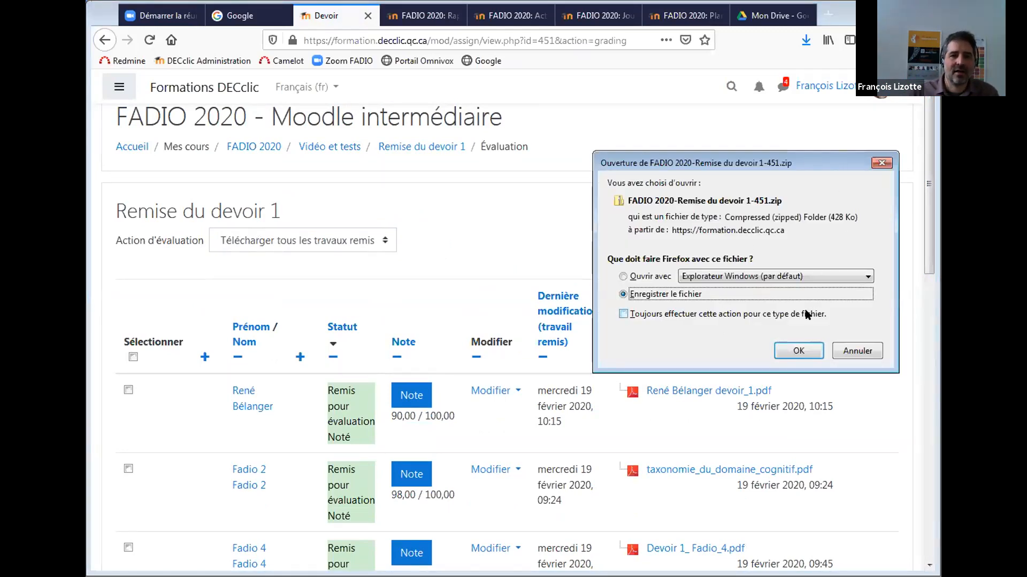
{"action": "left_click", "coordinate": [790, 348]}
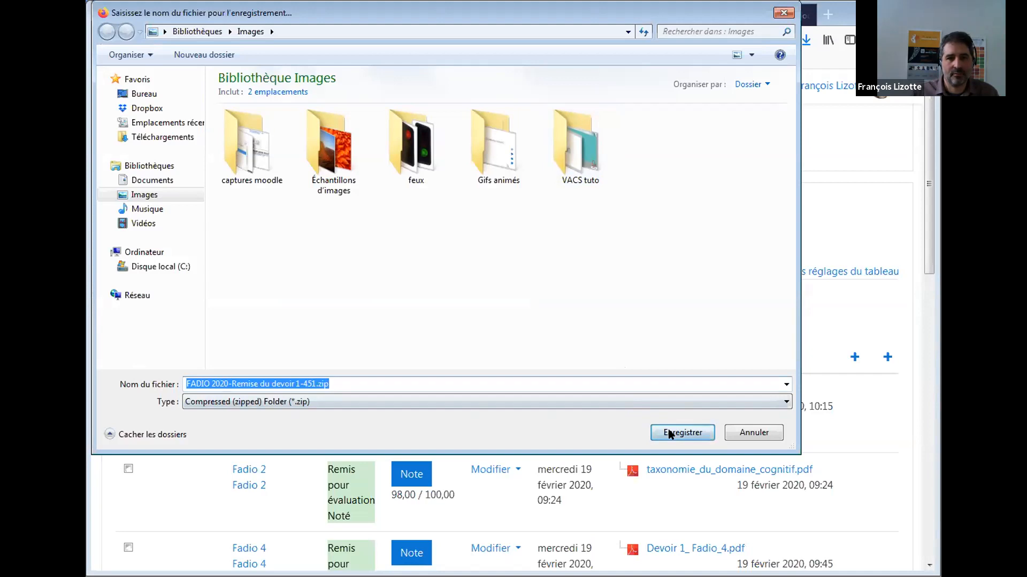
{"action": "left_click", "coordinate": [669, 433]}
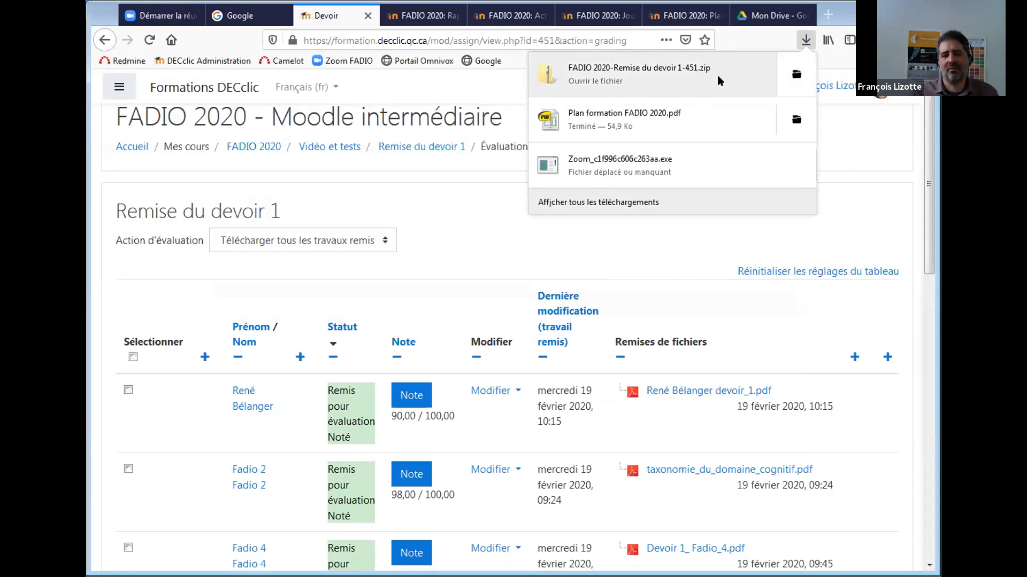
Show the downloaded FADIO 2020-Remise du devoir 1-451.zip in its folder from Firefox's downloads panel.
{"action": "left_click", "coordinate": [797, 81]}
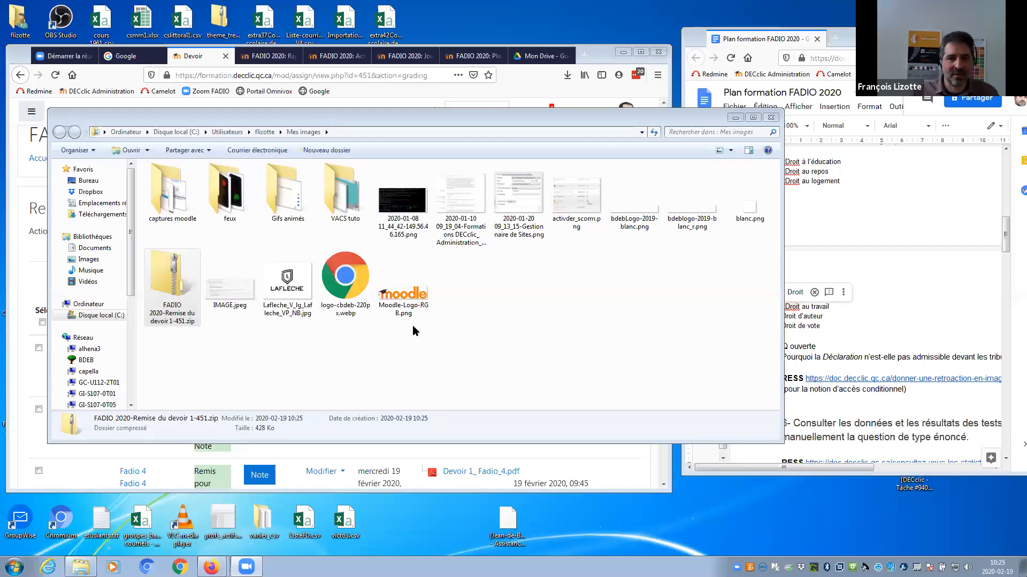
Open the submissions zip and preview the Fadio 2 taxonomy PDF inside it.
{"action": "double_click", "coordinate": [169, 289]}
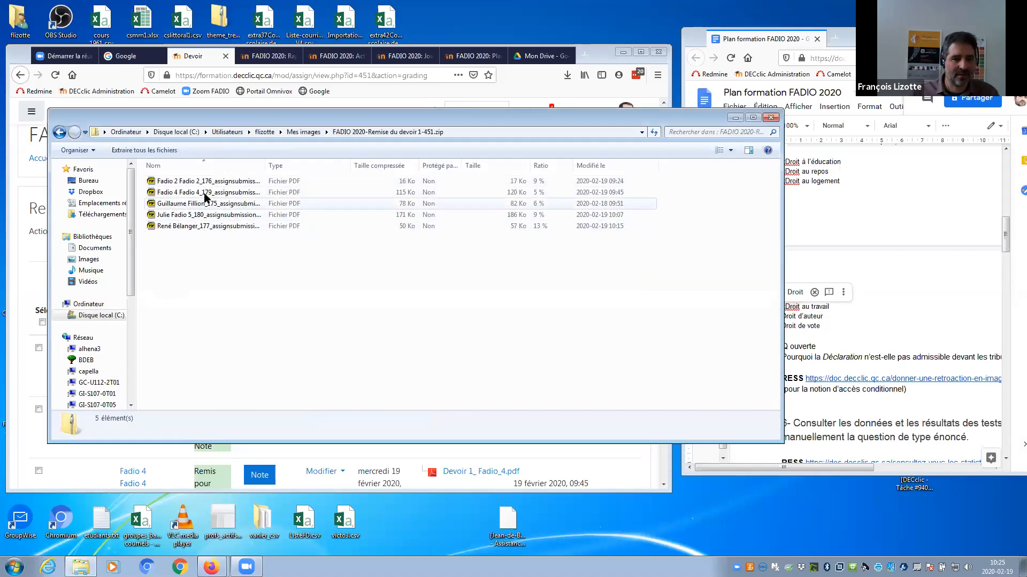
{"action": "left_click_drag", "start_coordinate": [268, 162], "coordinate": [411, 183]}
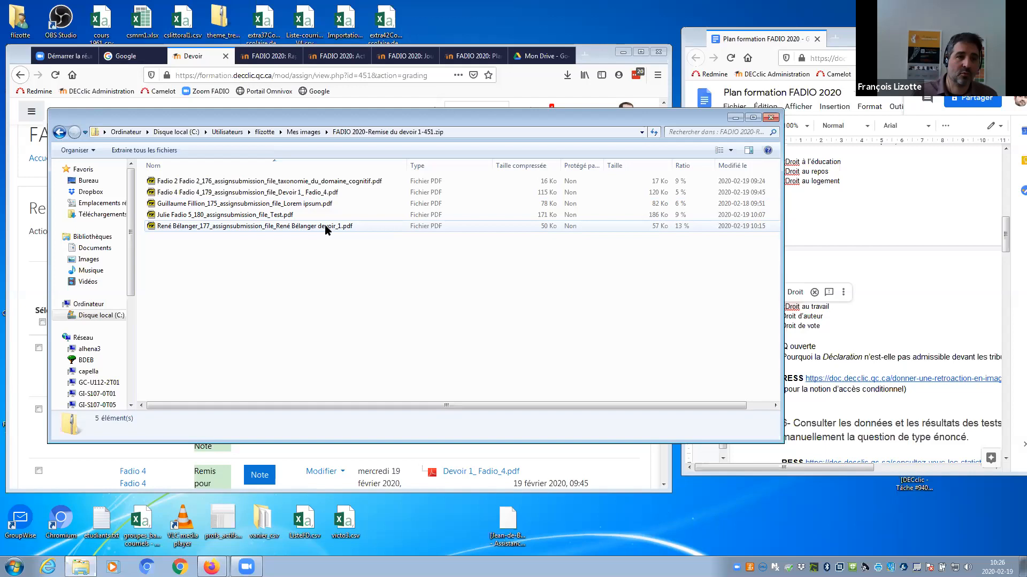
{"action": "double_click", "coordinate": [307, 184]}
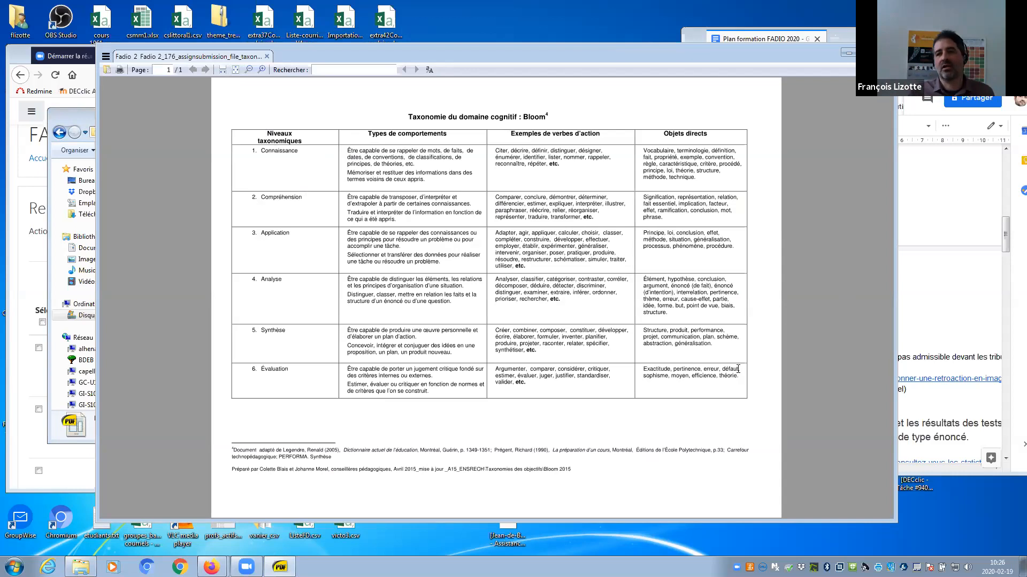
{"action": "left_click", "coordinate": [884, 52]}
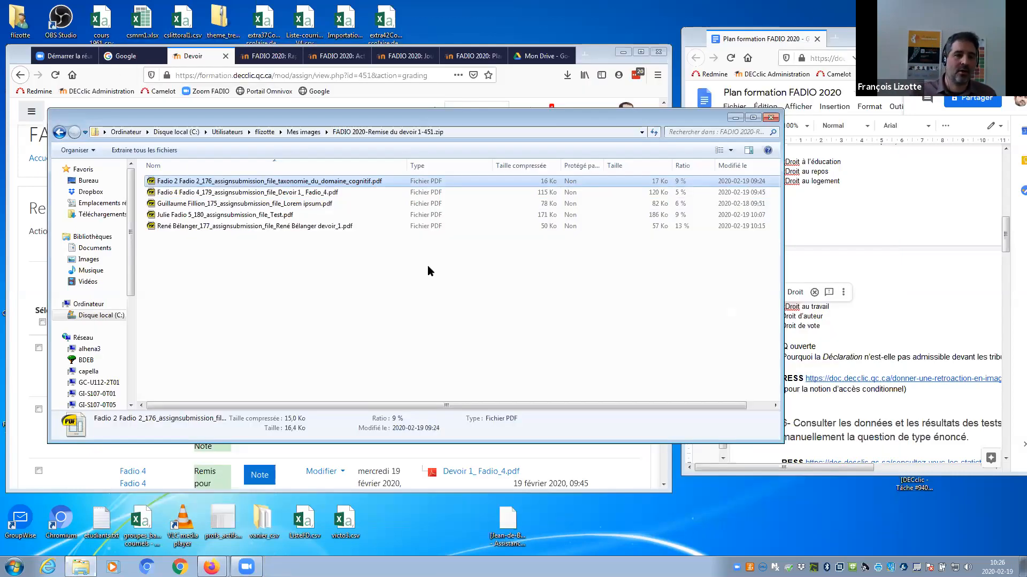
Select the five PDFs, then return to Mes images and bring up the zip's context menu.
{"action": "left_click", "coordinate": [228, 204], "text": "shift"}
{"action": "left_click", "coordinate": [217, 226], "text": "shift"}
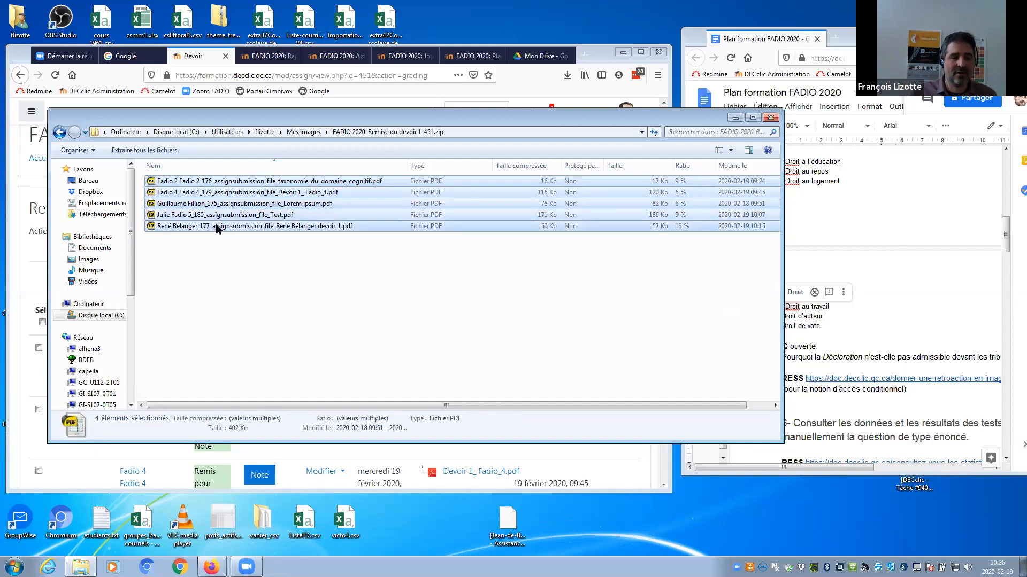
{"action": "right_click", "coordinate": [265, 228]}
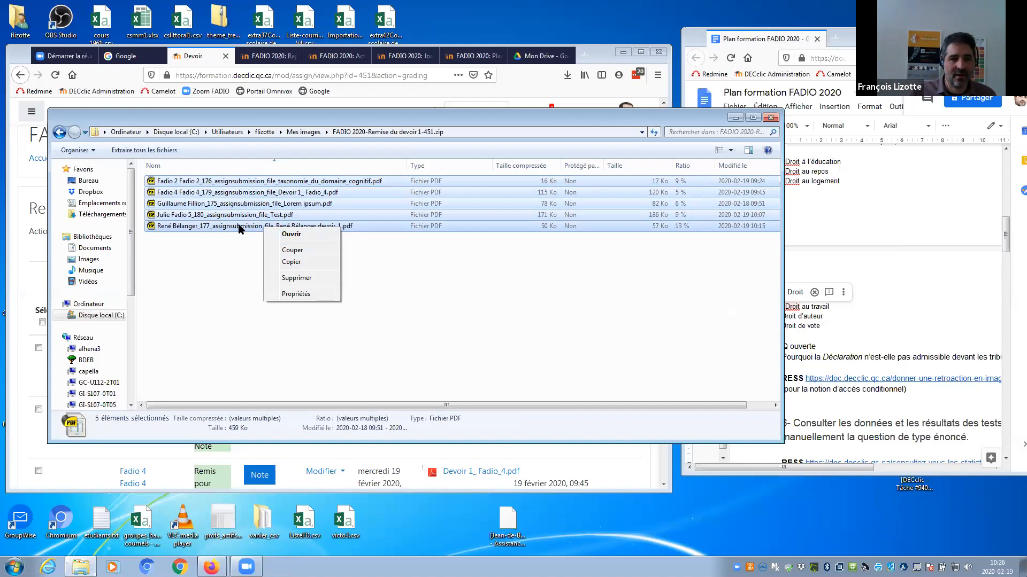
{"action": "left_click", "coordinate": [232, 254]}
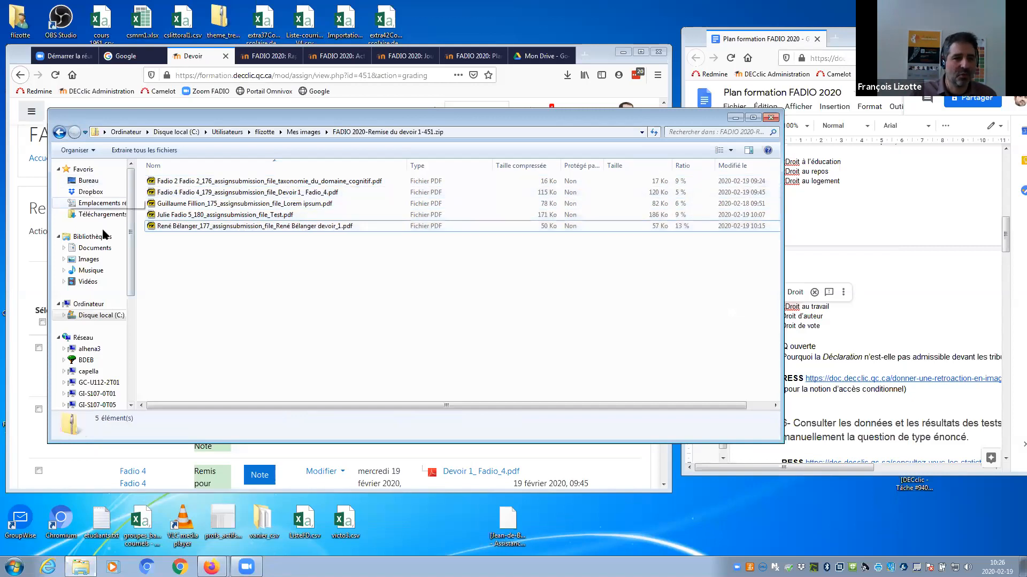
{"action": "left_click", "coordinate": [59, 132]}
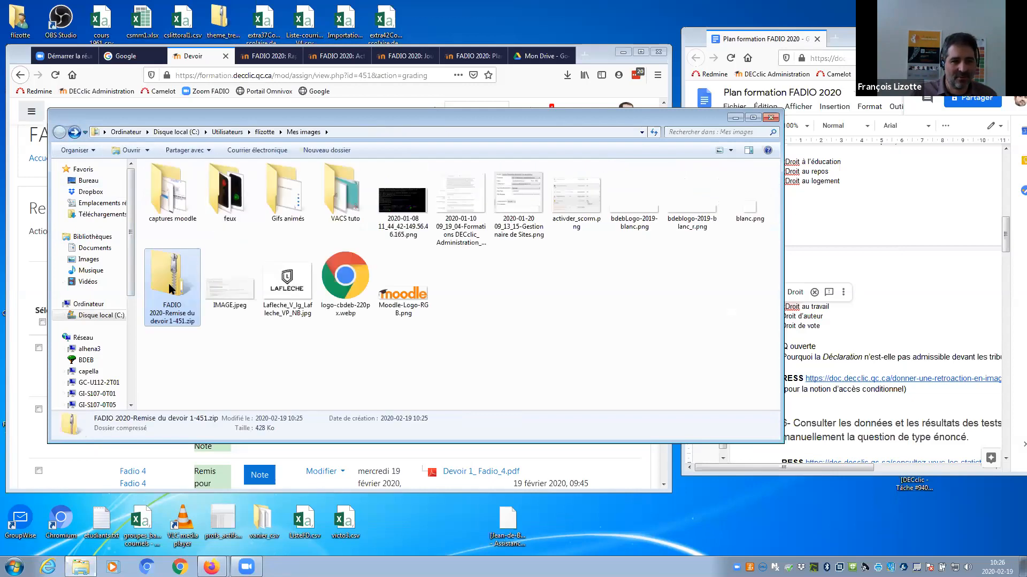
{"action": "right_click", "coordinate": [169, 289]}
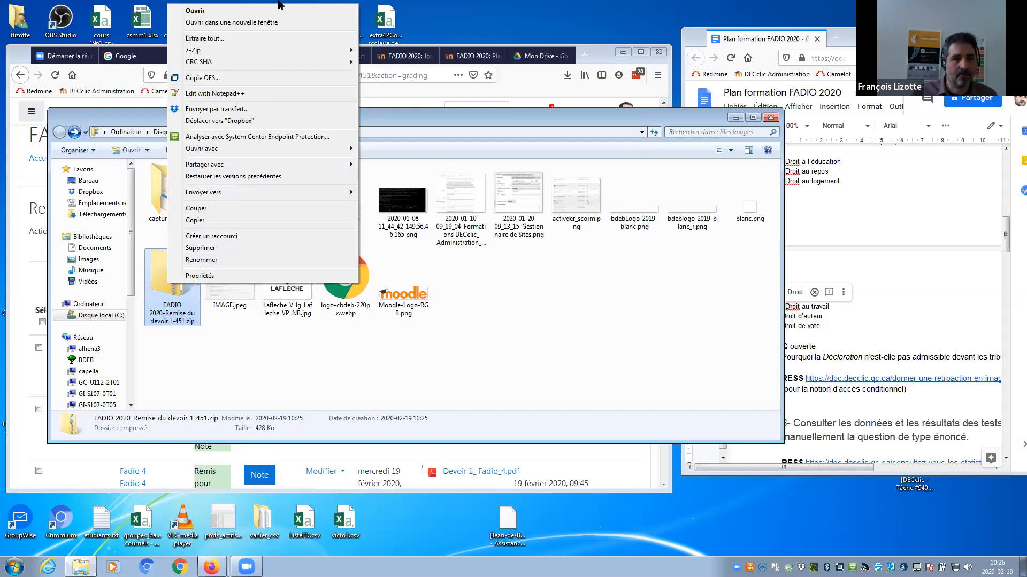
Extract all files from the zip into the suggested FADIO 2020-Remise du devoir 1-451 folder.
{"action": "left_click", "coordinate": [243, 37]}
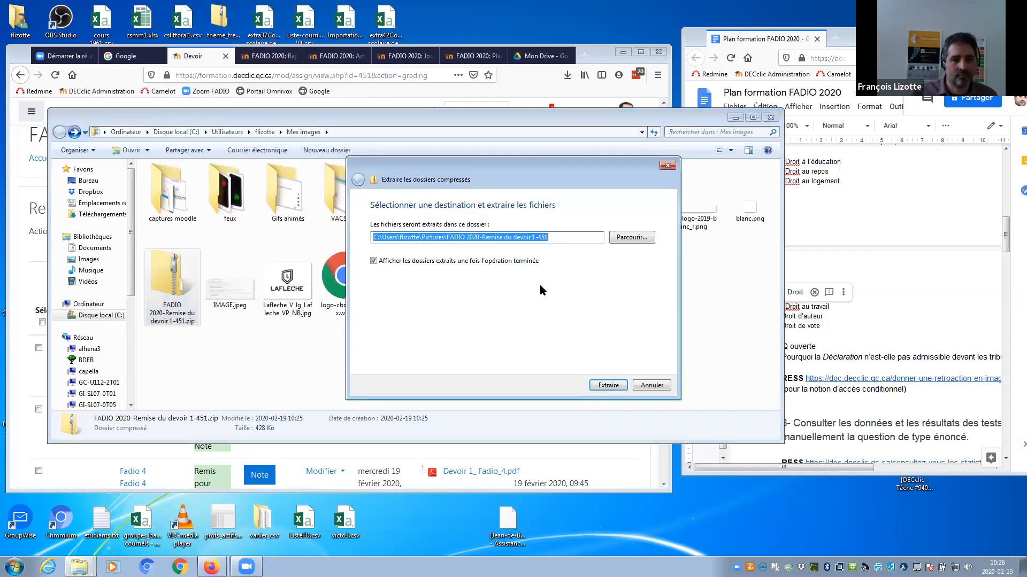
{"action": "left_click", "coordinate": [613, 385]}
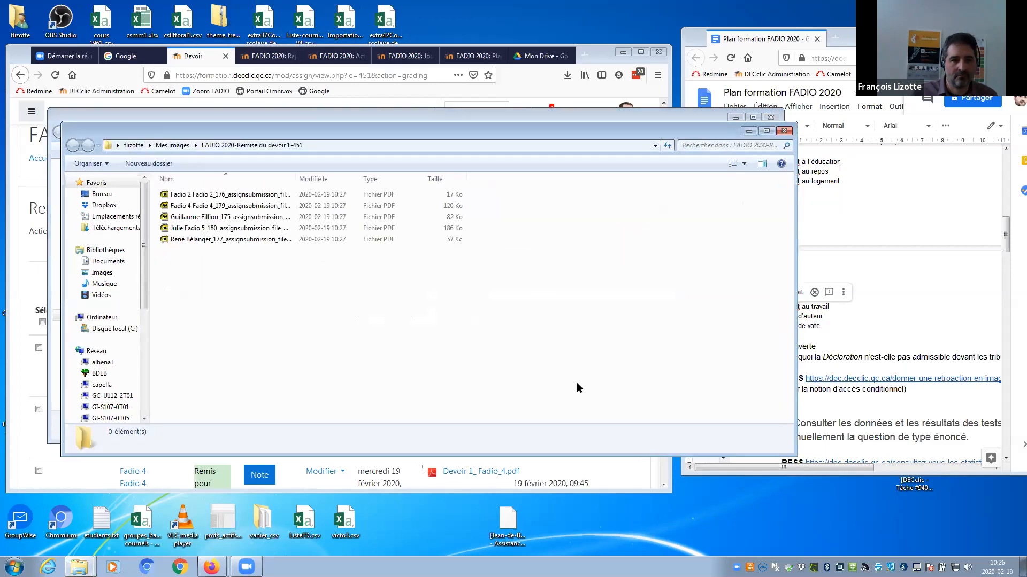
Select all five extracted PDFs and send them to a new compressed folder.
{"action": "left_click", "coordinate": [211, 207]}
{"action": "left_click", "coordinate": [213, 218]}
{"action": "left_click", "coordinate": [212, 228]}
{"action": "left_click", "coordinate": [214, 240]}
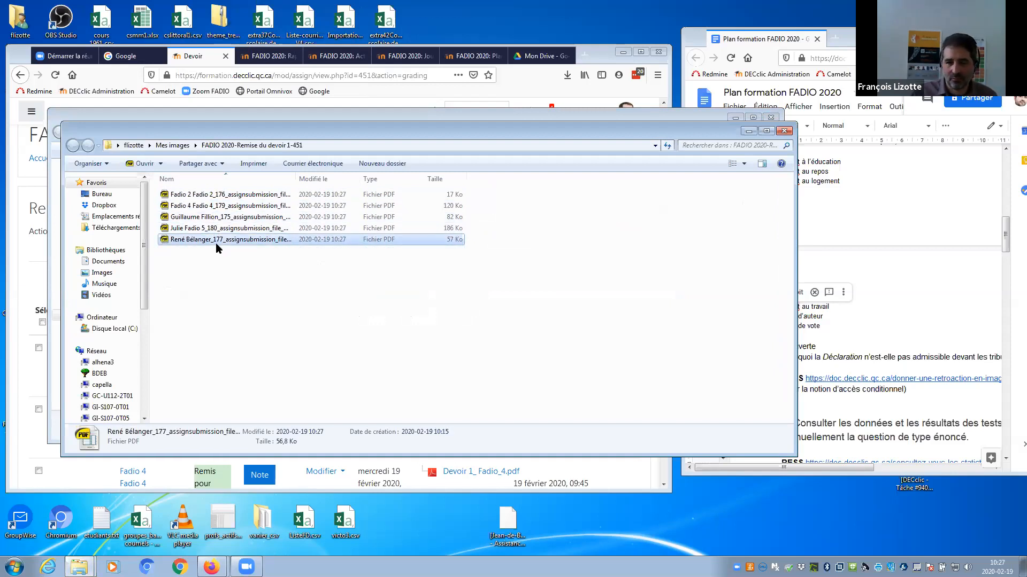
{"action": "left_click", "coordinate": [187, 195]}
{"action": "left_click", "coordinate": [186, 206], "text": "ctrl"}
{"action": "left_click", "coordinate": [186, 217], "text": "ctrl"}
{"action": "left_click", "coordinate": [187, 227], "text": "ctrl"}
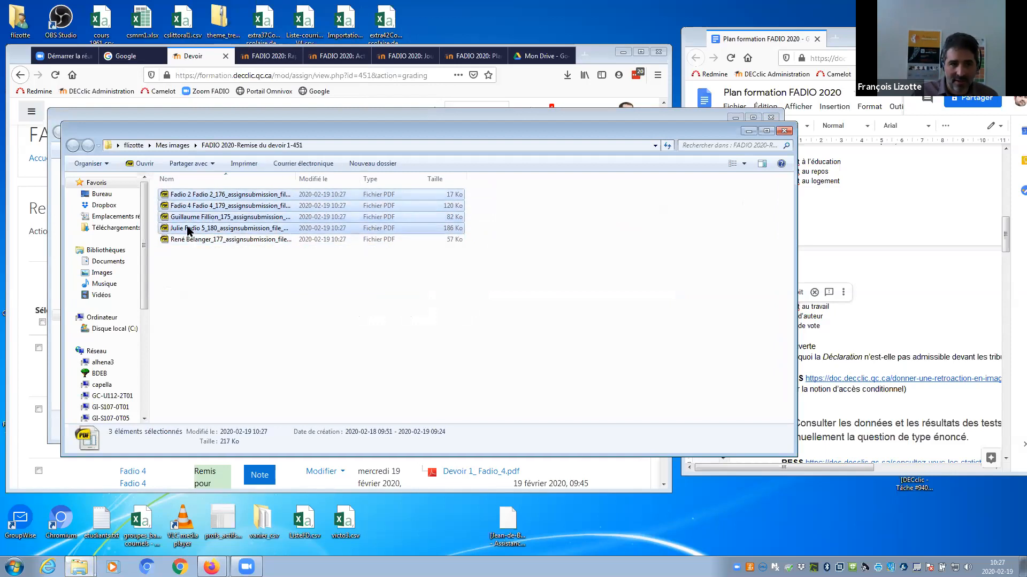
{"action": "left_click", "coordinate": [190, 240], "text": "ctrl"}
{"action": "right_click", "coordinate": [190, 241]}
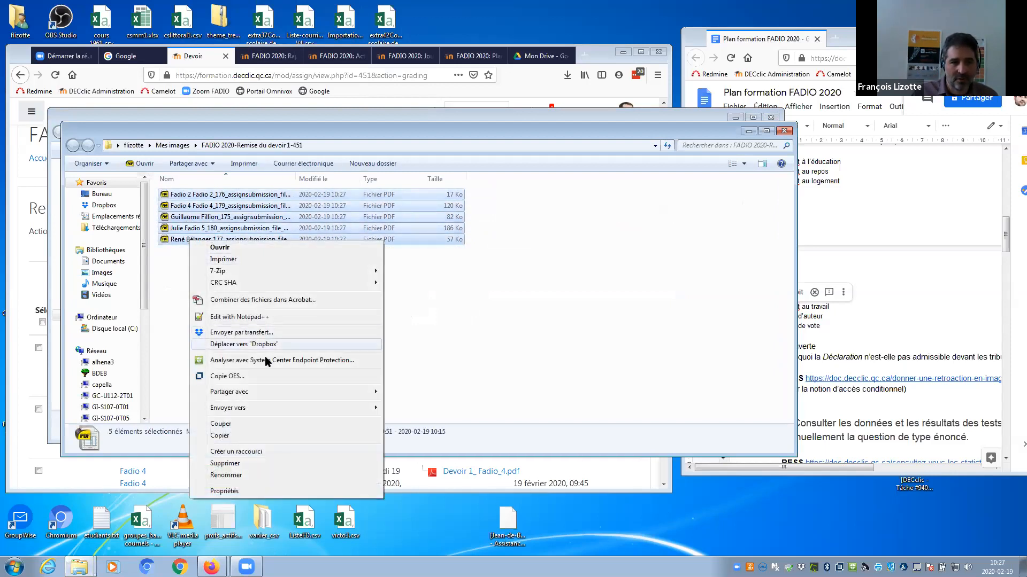
{"action": "mouse_move", "coordinate": [233, 412]}
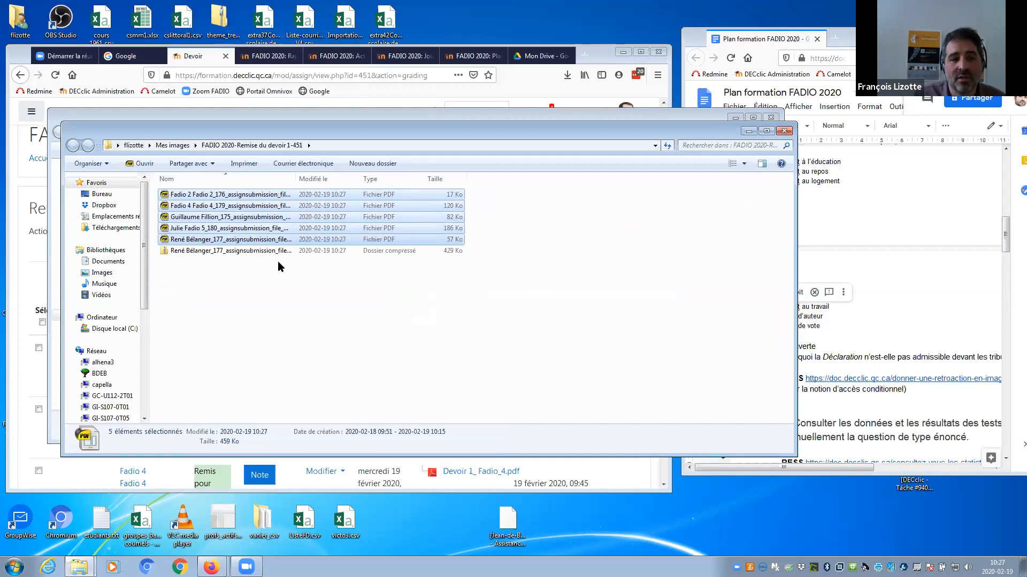
Rename the new compressed folder to retour.zip.
{"action": "left_click", "coordinate": [224, 252]}
{"action": "right_click", "coordinate": [224, 252]}
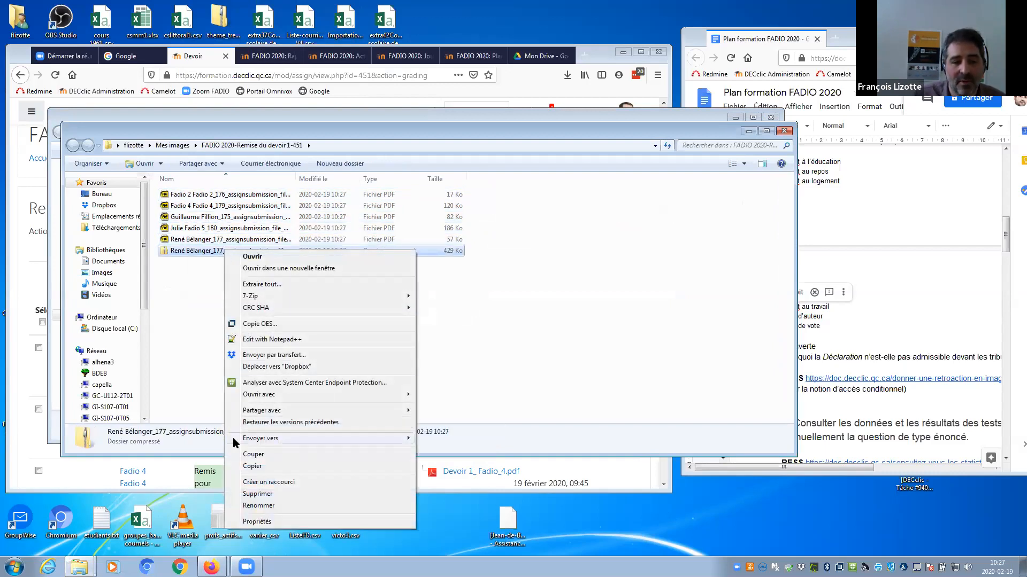
{"action": "left_click", "coordinate": [258, 506]}
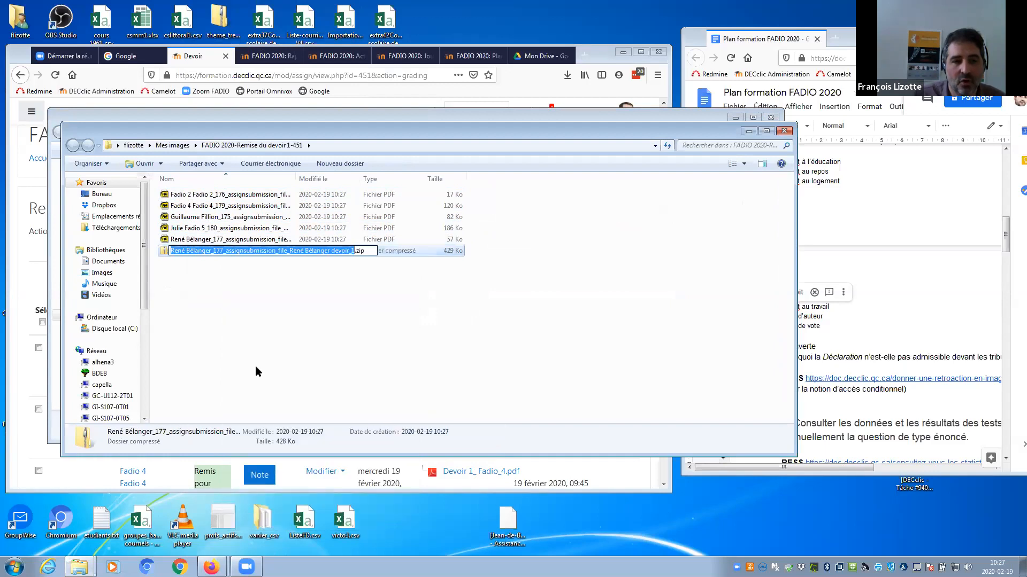
{"action": "type", "text": "retour"}
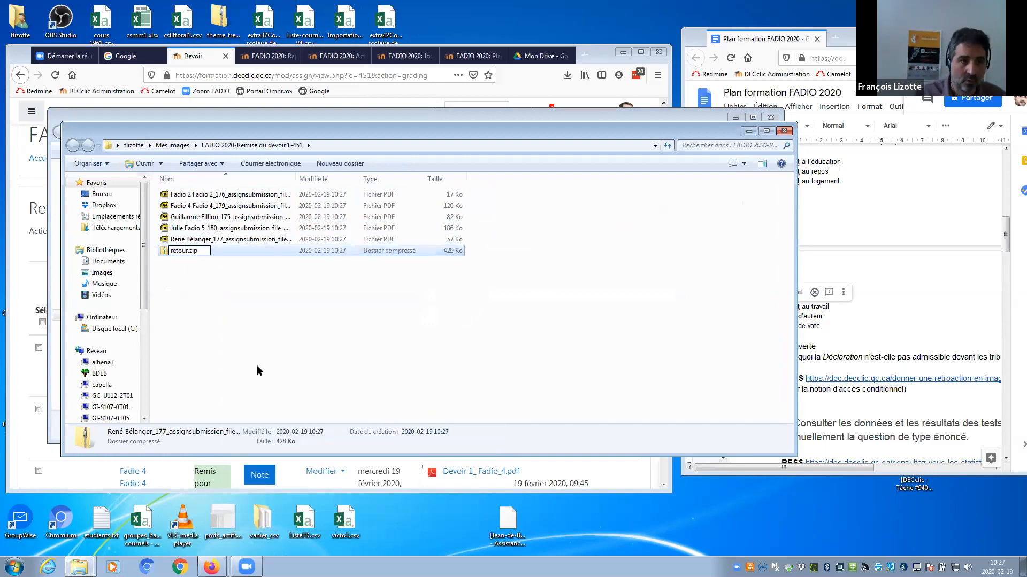
{"action": "left_click", "coordinate": [291, 336]}
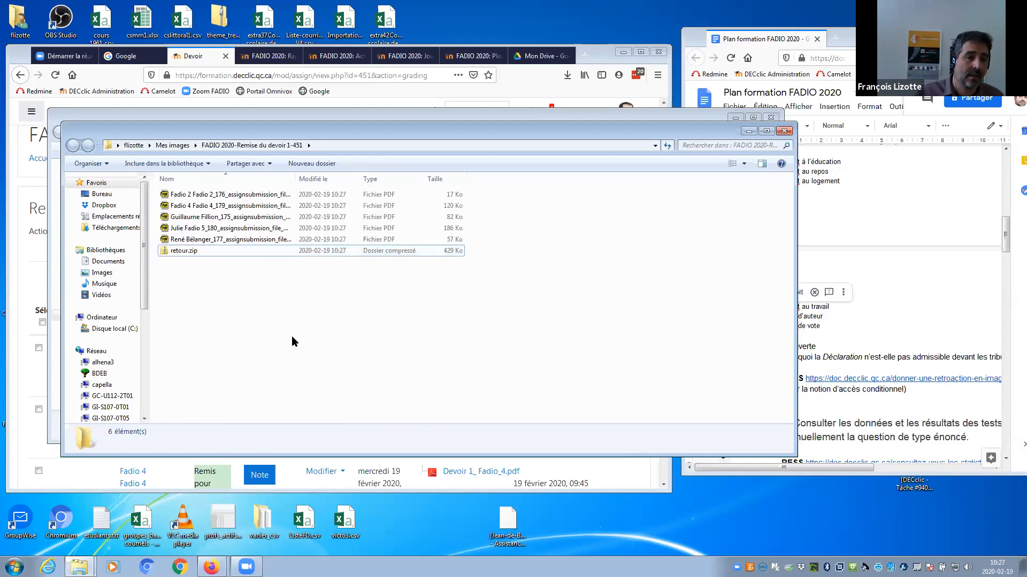
{"action": "left_click", "coordinate": [153, 116]}
Bring the Moodle grading page to the front and reload it.
{"action": "left_click", "coordinate": [28, 156]}
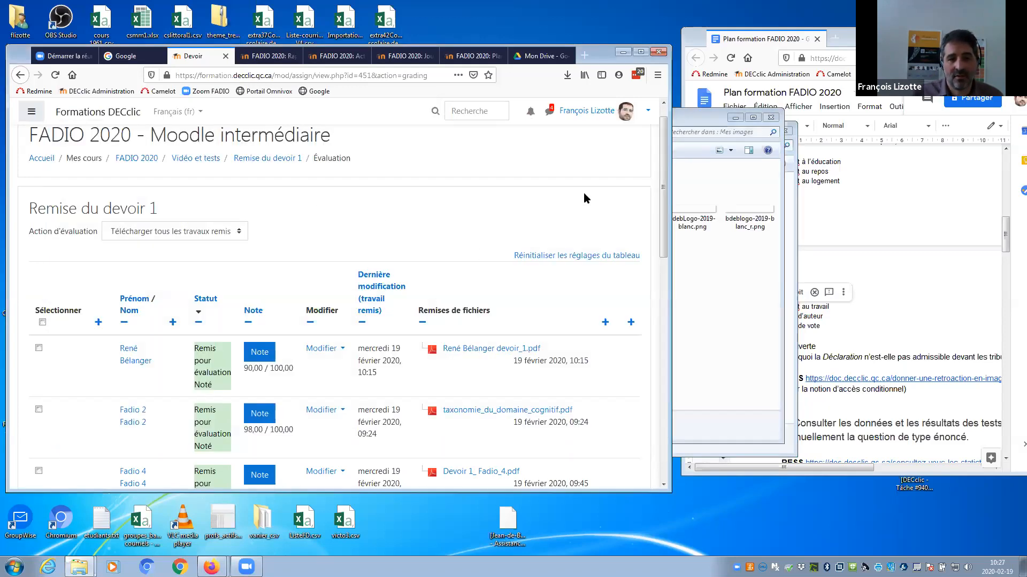
{"action": "left_click_drag", "start_coordinate": [661, 186], "coordinate": [663, 217]}
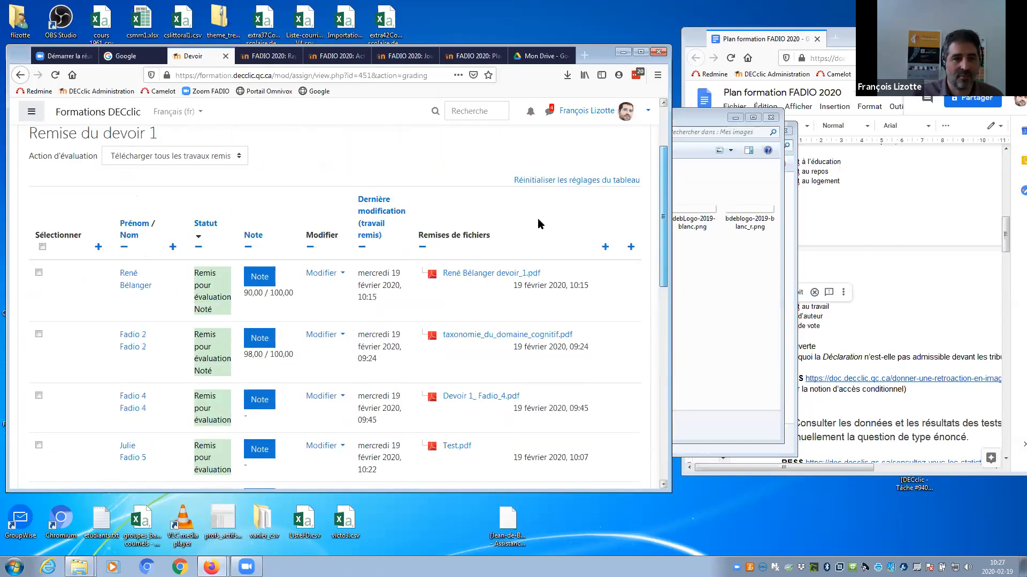
{"action": "left_click", "coordinate": [143, 155]}
{"action": "left_click", "coordinate": [161, 163]}
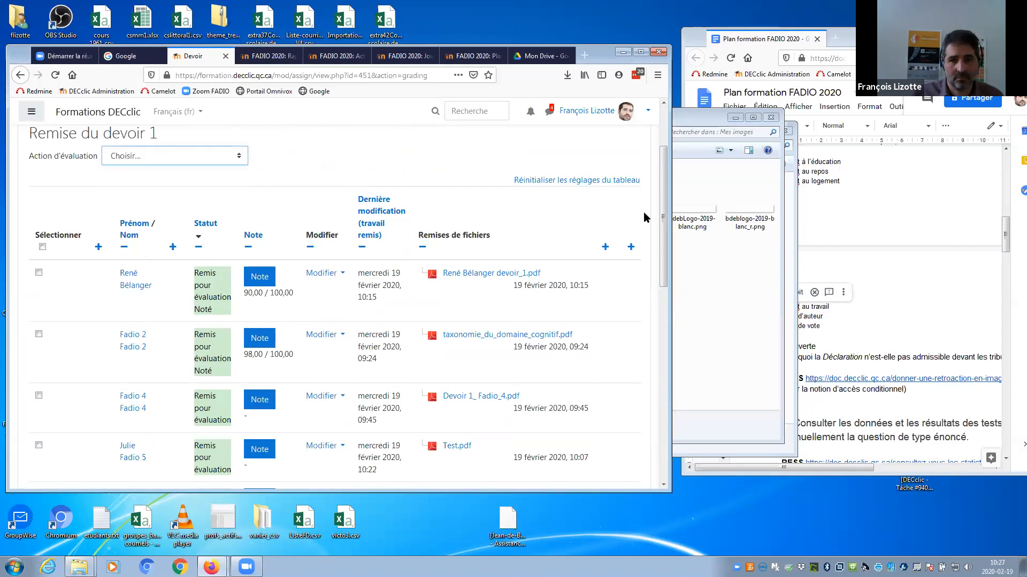
{"action": "left_click", "coordinate": [60, 75]}
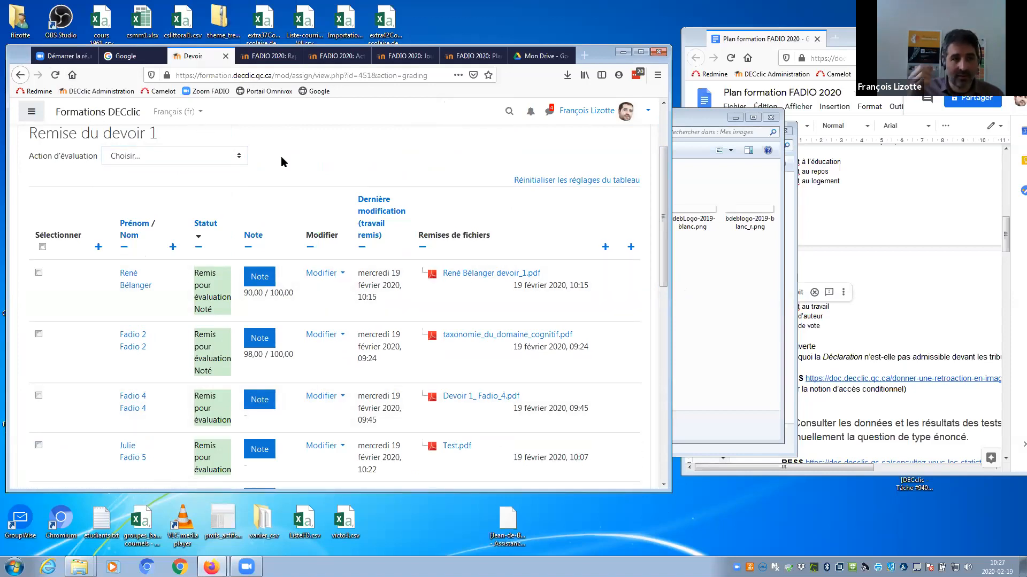
Review the Action d'évaluation and Avec la sélection dropdowns without changing anything.
{"action": "left_click_drag", "start_coordinate": [661, 227], "coordinate": [663, 209]}
{"action": "left_click", "coordinate": [147, 209]}
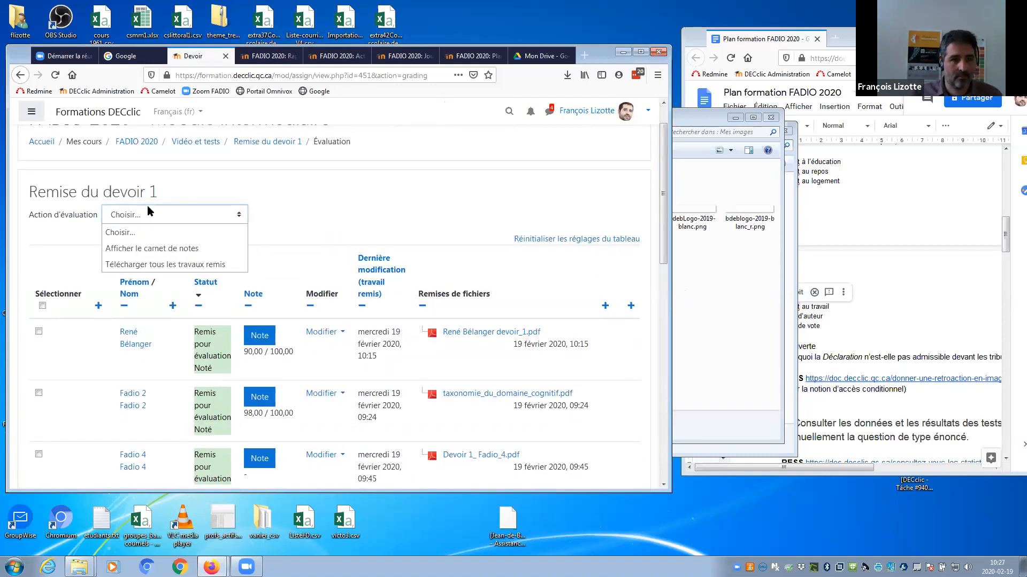
{"action": "left_click_drag", "start_coordinate": [663, 236], "coordinate": [659, 374]}
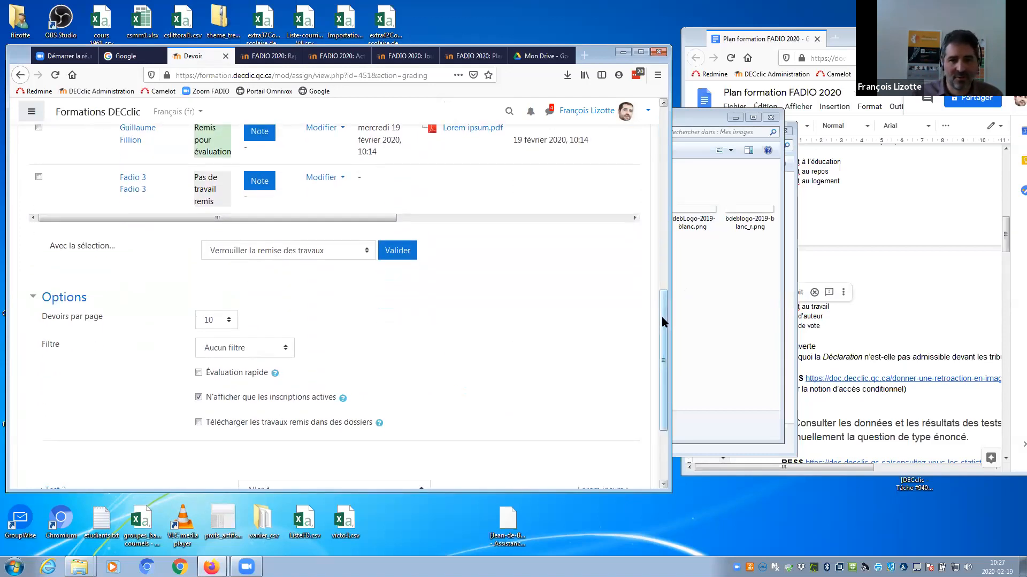
{"action": "left_click_drag", "start_coordinate": [664, 321], "coordinate": [666, 363]}
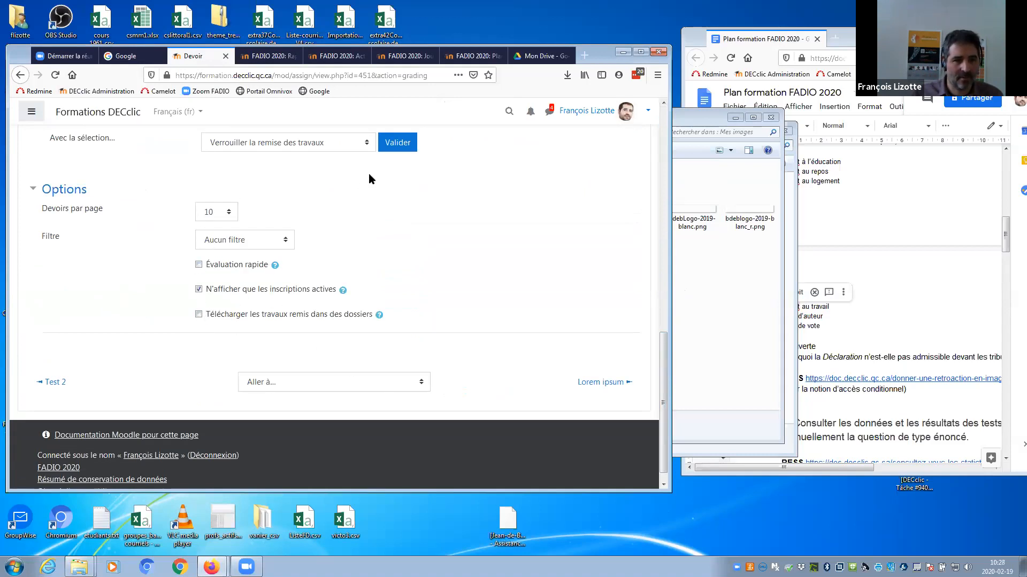
{"action": "left_click", "coordinate": [319, 144]}
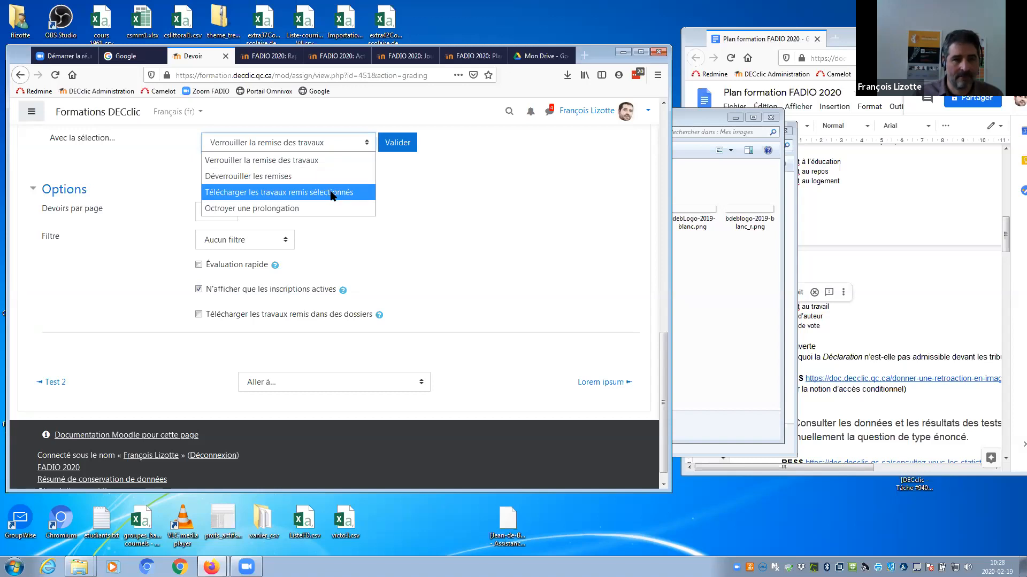
{"action": "left_click", "coordinate": [547, 224]}
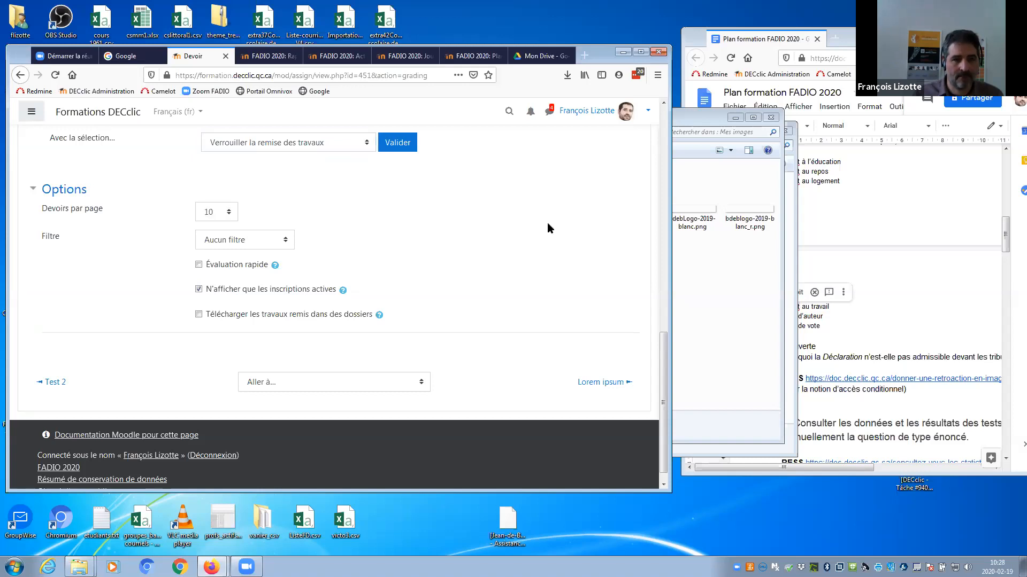
{"action": "left_click_drag", "start_coordinate": [664, 363], "coordinate": [646, 170]}
{"action": "scroll", "coordinate": [649, 230], "scroll_direction": "down", "scroll_amount": 3}
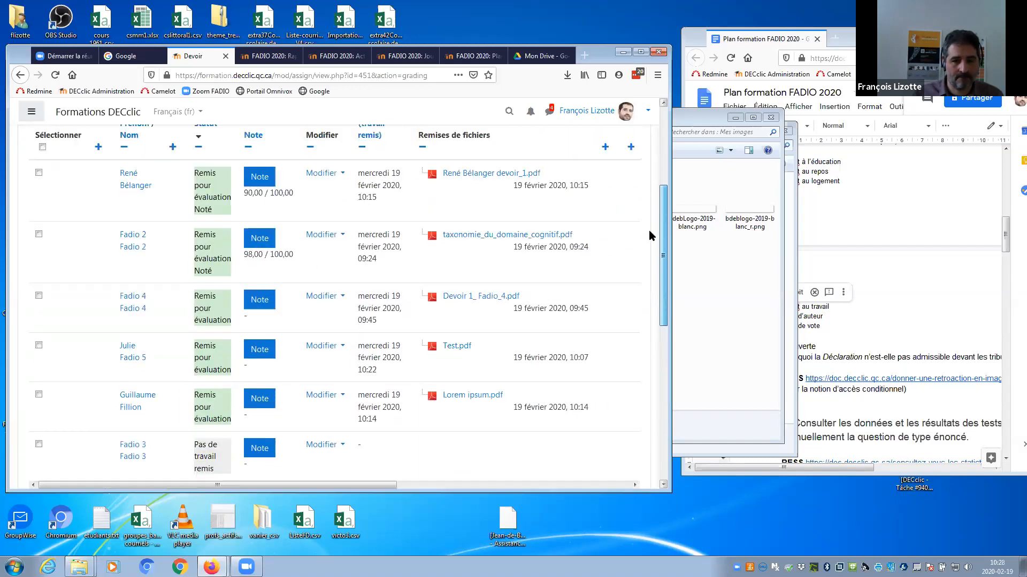
{"action": "left_click_drag", "start_coordinate": [271, 447], "coordinate": [504, 454]}
{"action": "left_click_drag", "start_coordinate": [664, 322], "coordinate": [663, 267]}
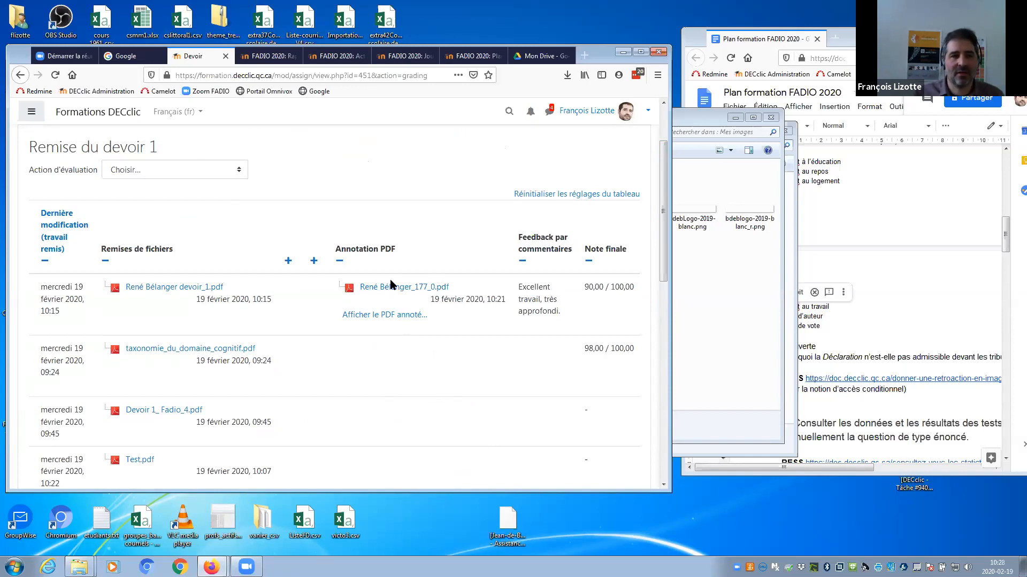
{"action": "left_click", "coordinate": [167, 176]}
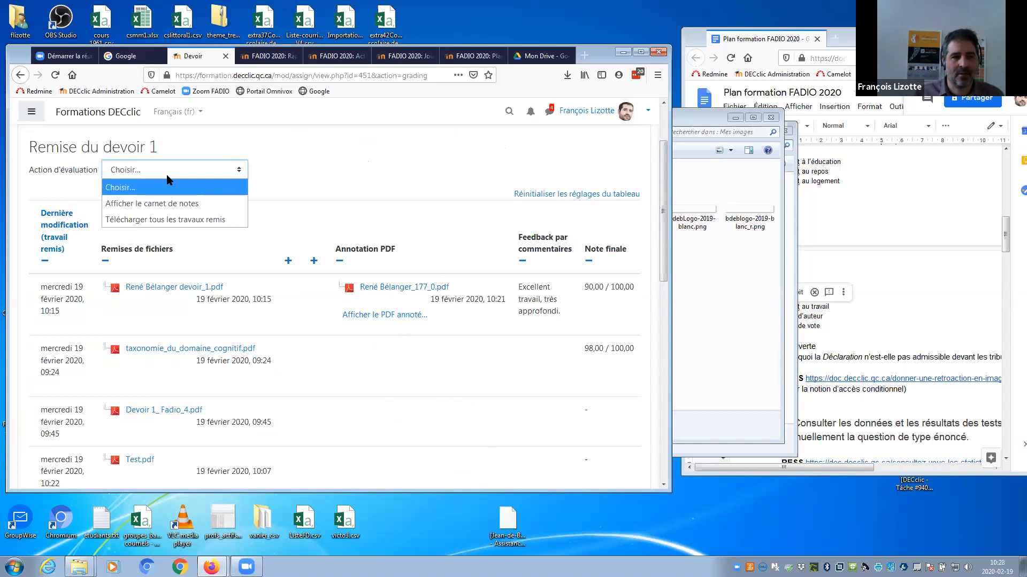
{"action": "left_click", "coordinate": [167, 177]}
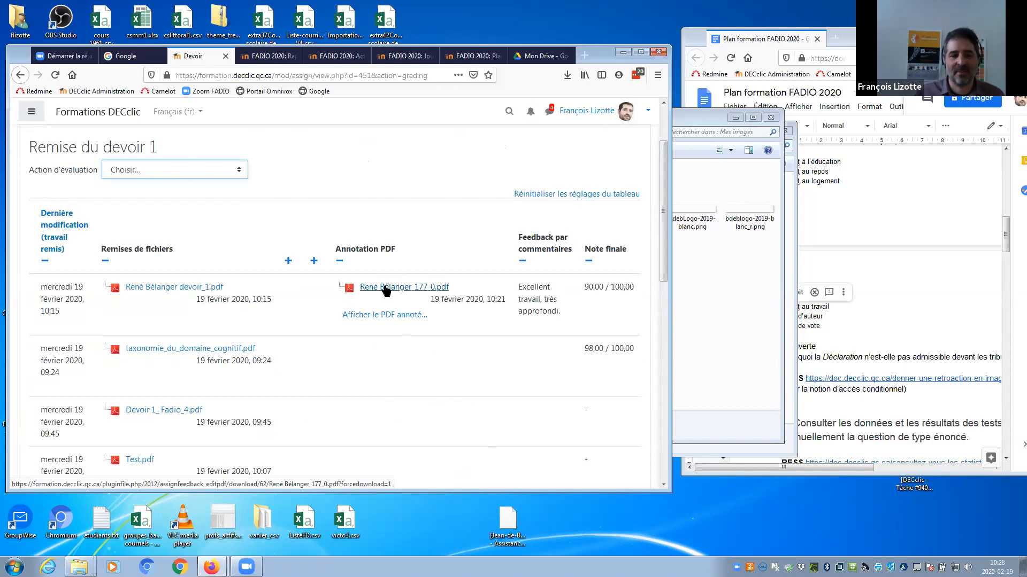
{"action": "left_click_drag", "start_coordinate": [663, 218], "coordinate": [667, 274]}
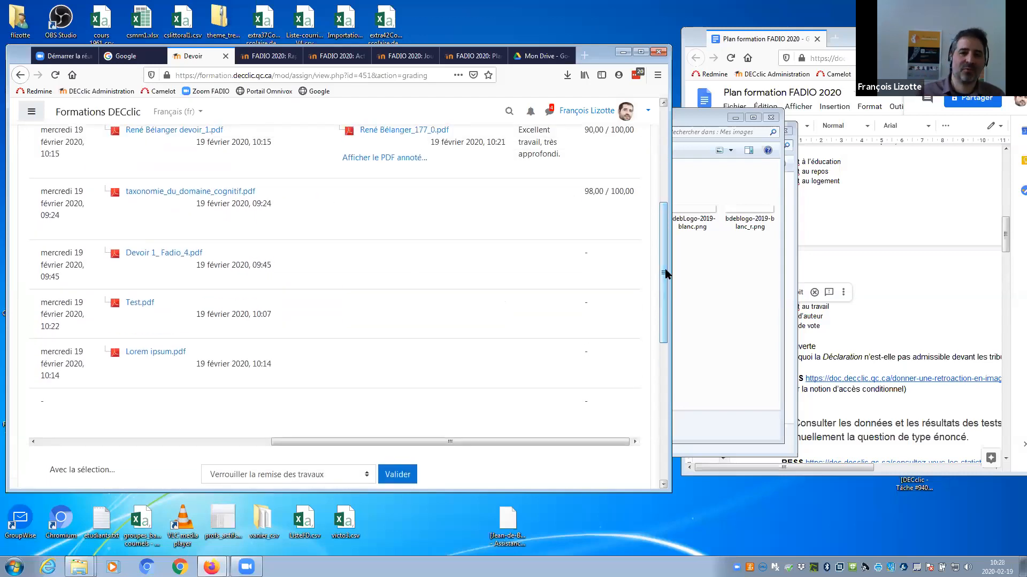
{"action": "scroll", "coordinate": [649, 261], "scroll_direction": "up", "scroll_amount": 3}
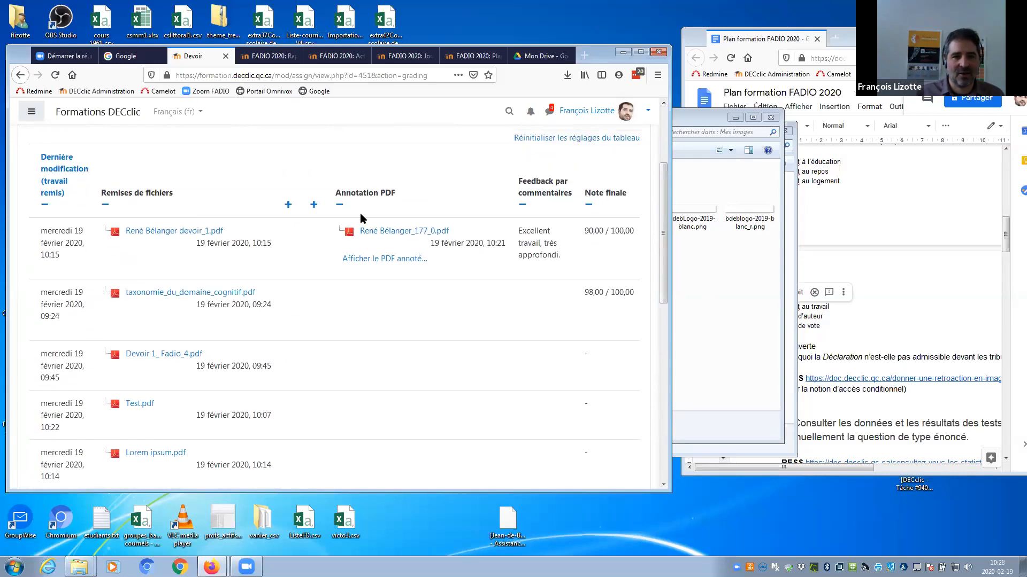
{"action": "scroll", "coordinate": [658, 283], "scroll_direction": "up", "scroll_amount": 3}
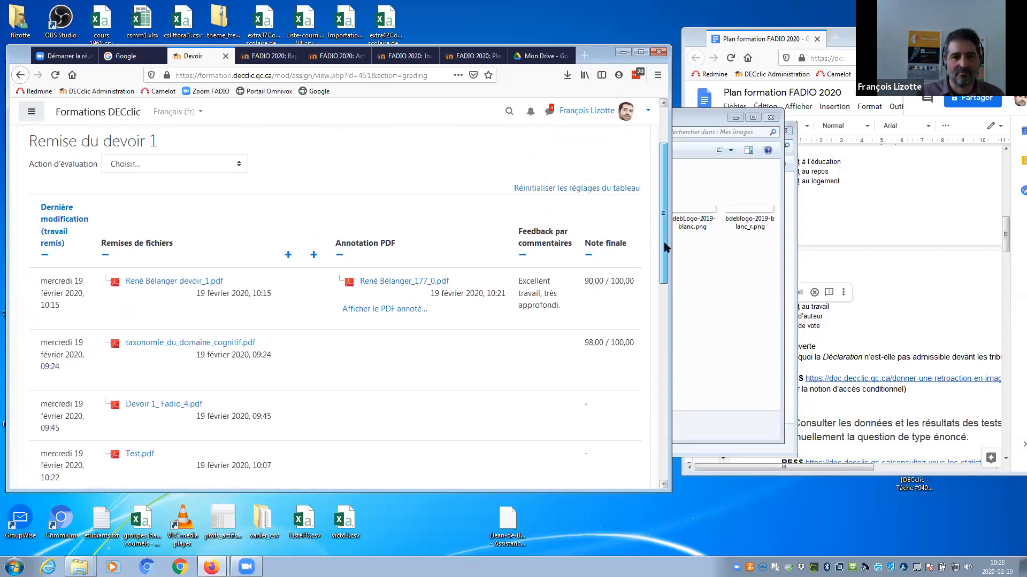
{"action": "left_click", "coordinate": [155, 241]}
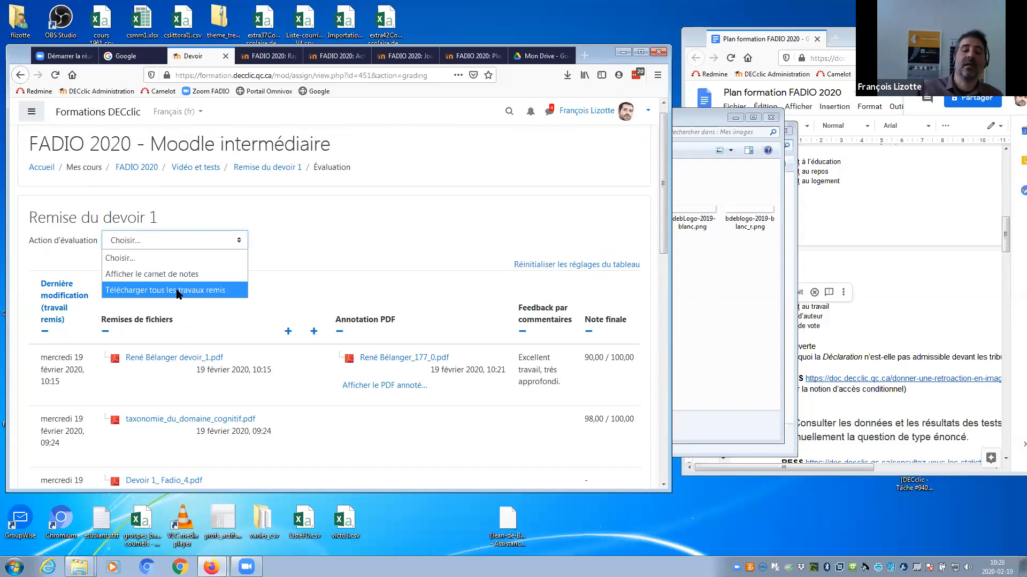
{"action": "scroll", "coordinate": [653, 287], "scroll_direction": "down", "scroll_amount": 5}
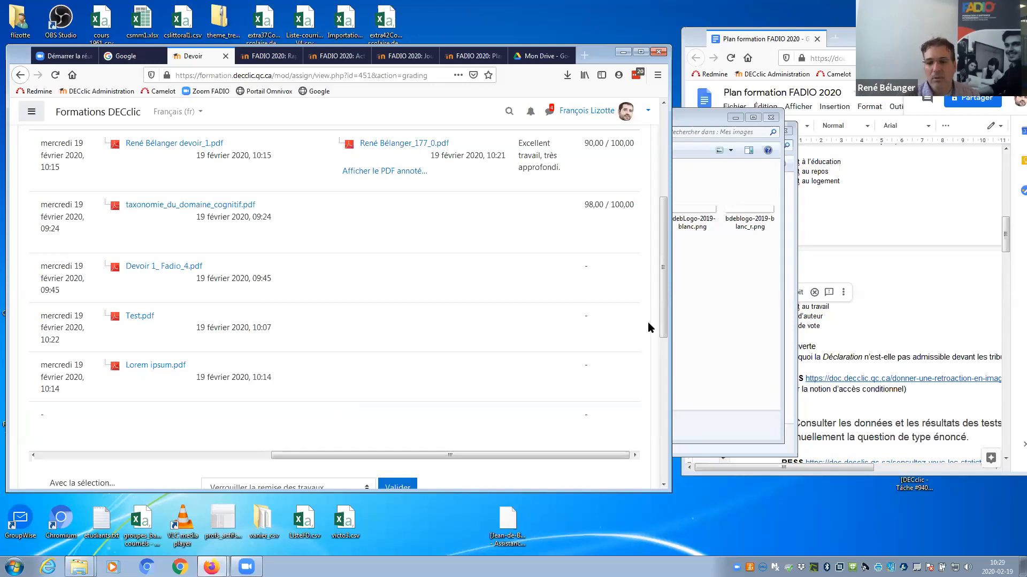
{"action": "left_click_drag", "start_coordinate": [567, 455], "coordinate": [378, 456]}
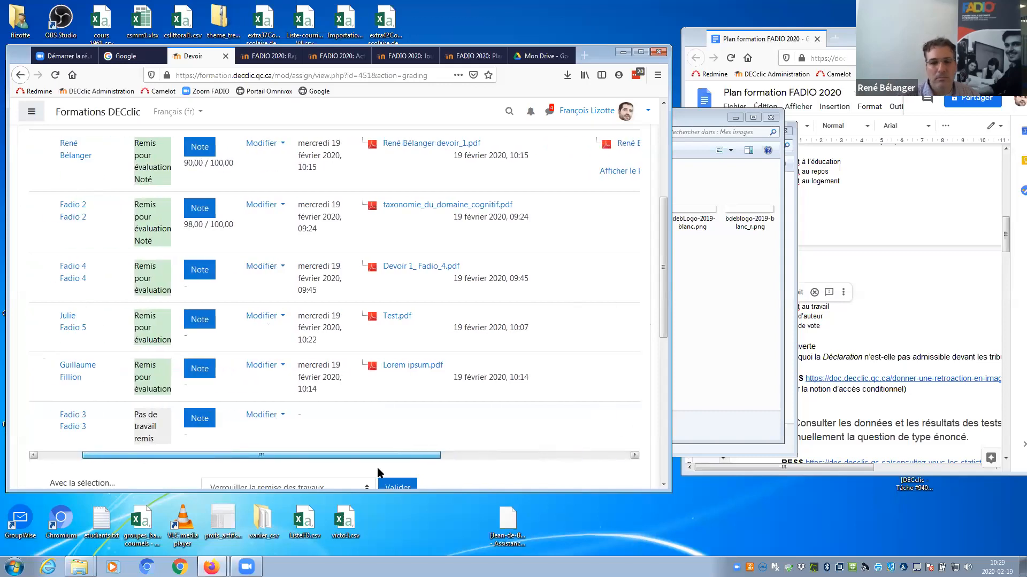
{"action": "left_click_drag", "start_coordinate": [663, 324], "coordinate": [657, 230]}
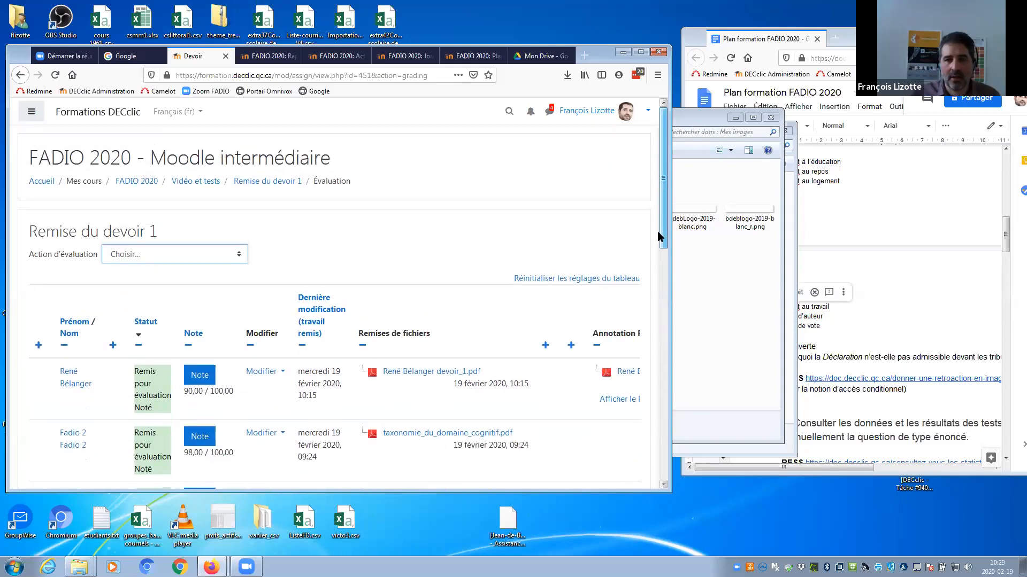
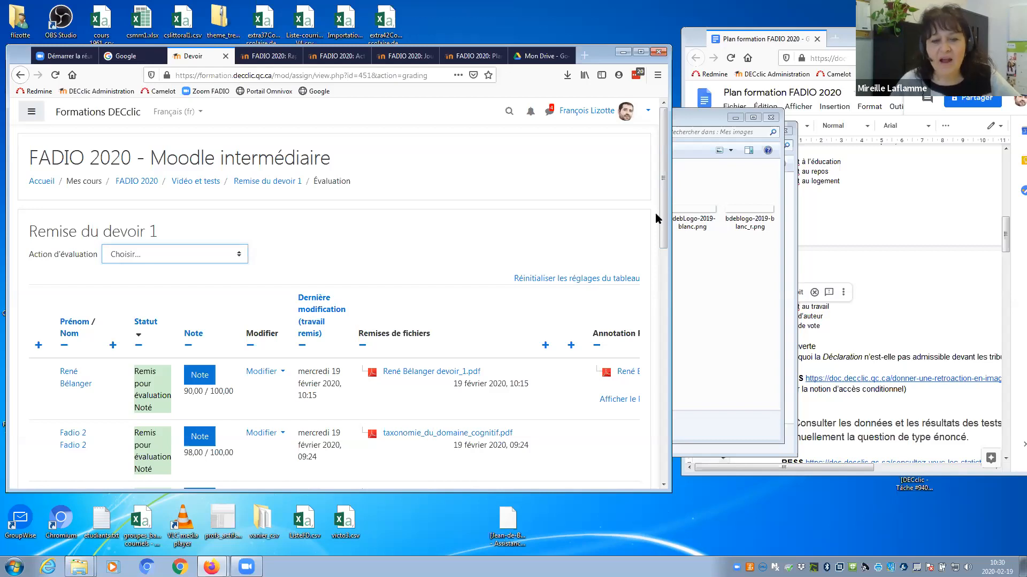
Collapse the Annotation PDF and Remises de fichiers columns in the Remise du devoir 1 grading table.
{"action": "mouse_move", "coordinate": [662, 203]}
{"action": "left_mouse_down"}
{"action": "mouse_move", "coordinate": [657, 270]}
{"action": "mouse_move", "coordinate": [699, 269]}
{"action": "left_mouse_up"}
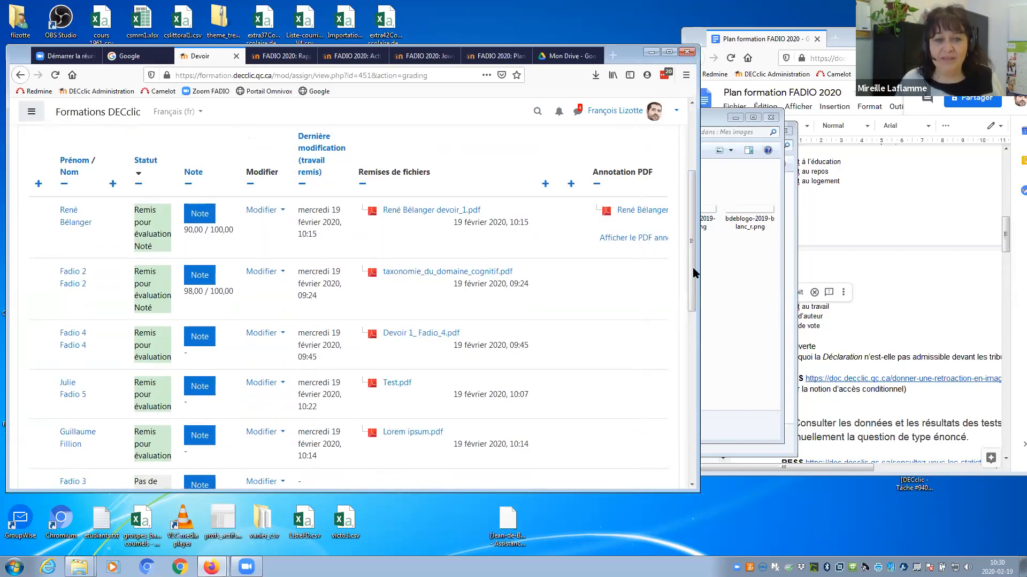
{"action": "left_click", "coordinate": [597, 184]}
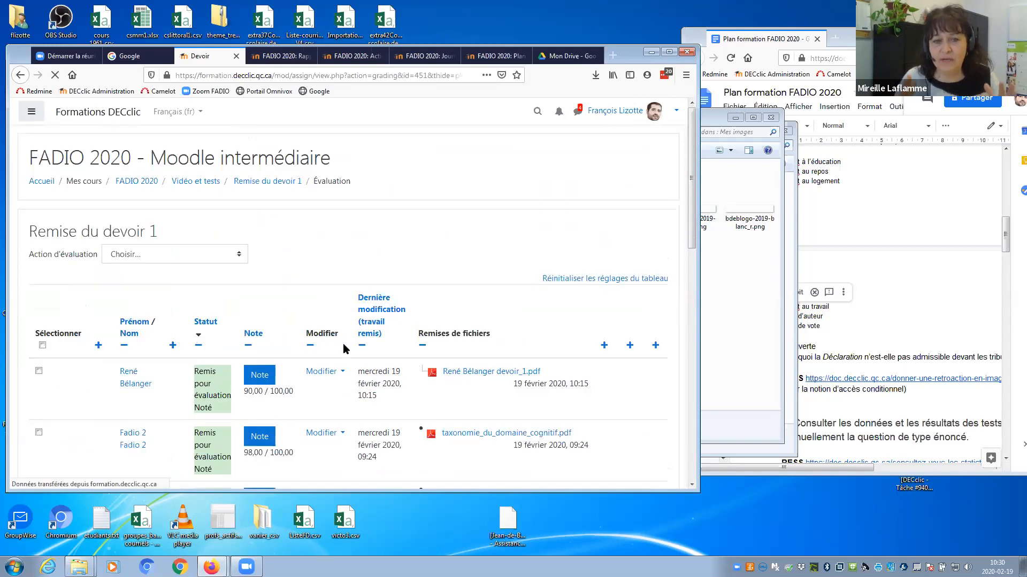
{"action": "scroll", "coordinate": [458, 453], "scroll_direction": "down", "scroll_amount": 2}
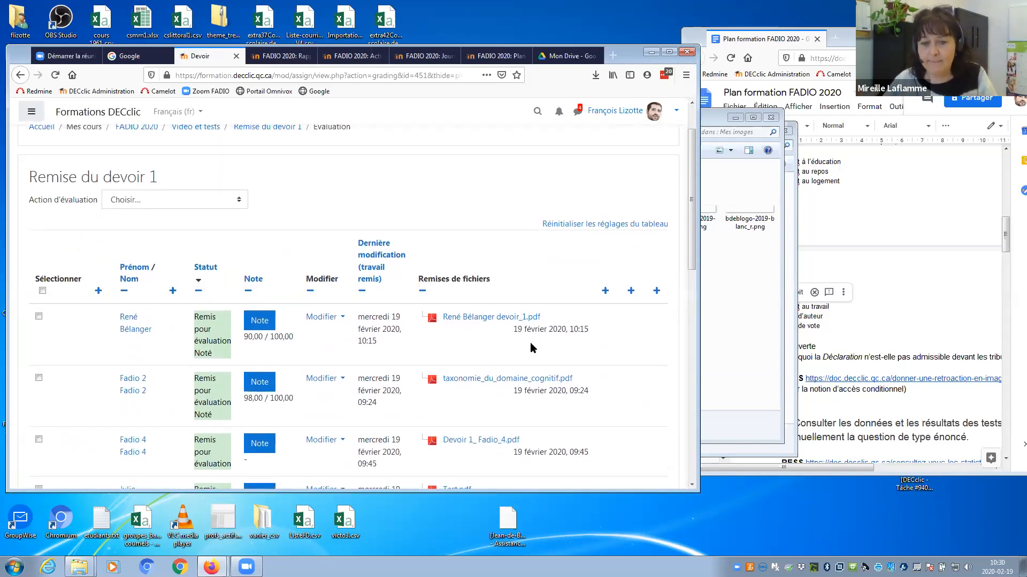
{"action": "left_click", "coordinate": [425, 292]}
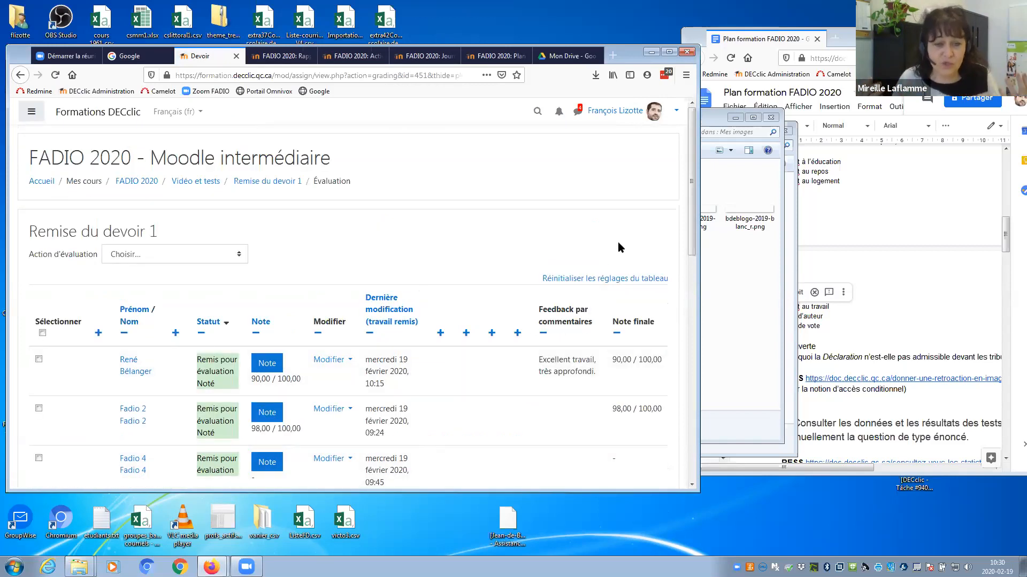
{"action": "left_click_drag", "start_coordinate": [692, 227], "coordinate": [680, 271]}
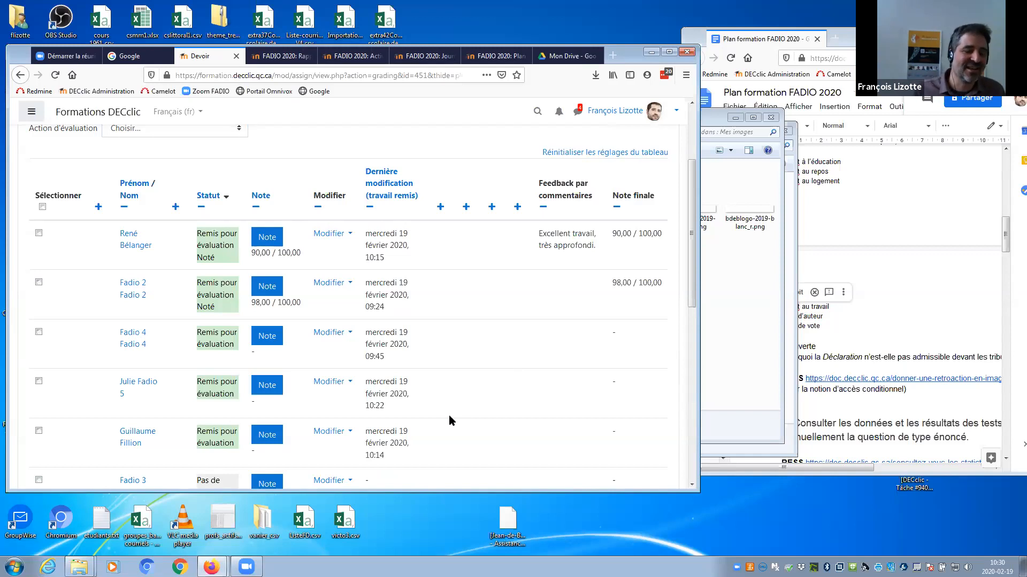
{"action": "left_click_drag", "start_coordinate": [690, 216], "coordinate": [682, 162]}
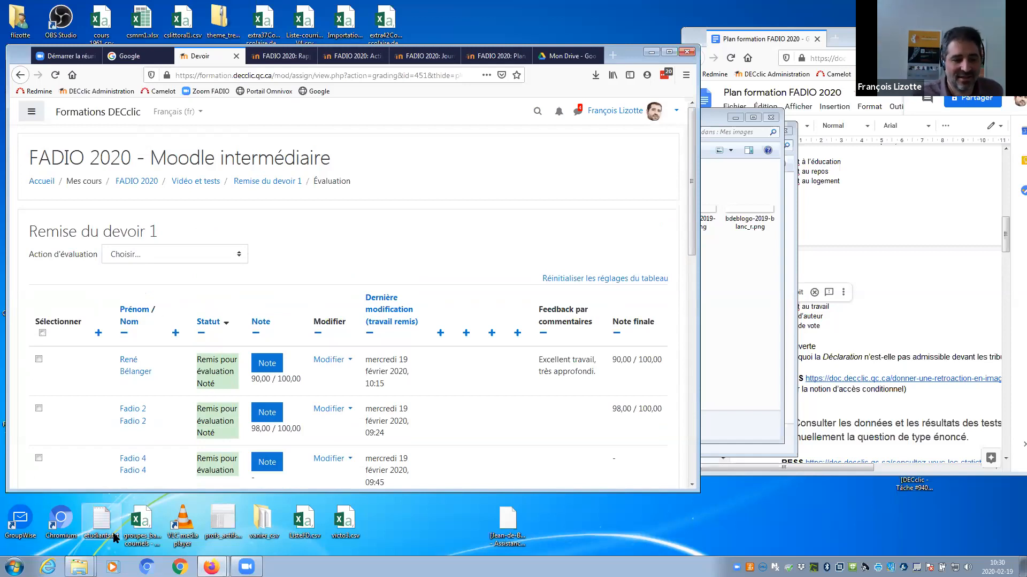
In the Remise du devoir 1 Explorer folder, delete retour.zip.
{"action": "left_click", "coordinate": [83, 557]}
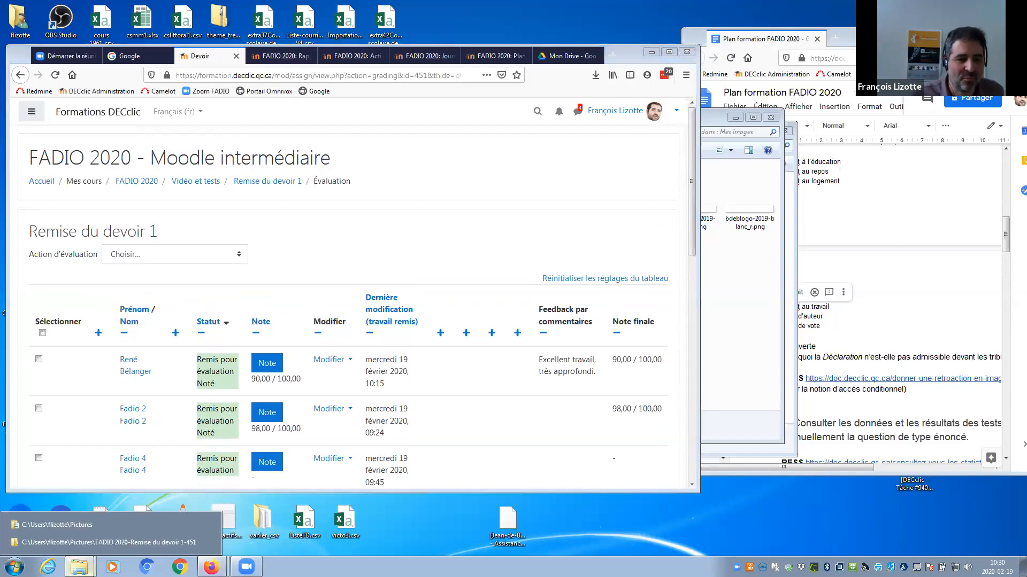
{"action": "left_click", "coordinate": [83, 543]}
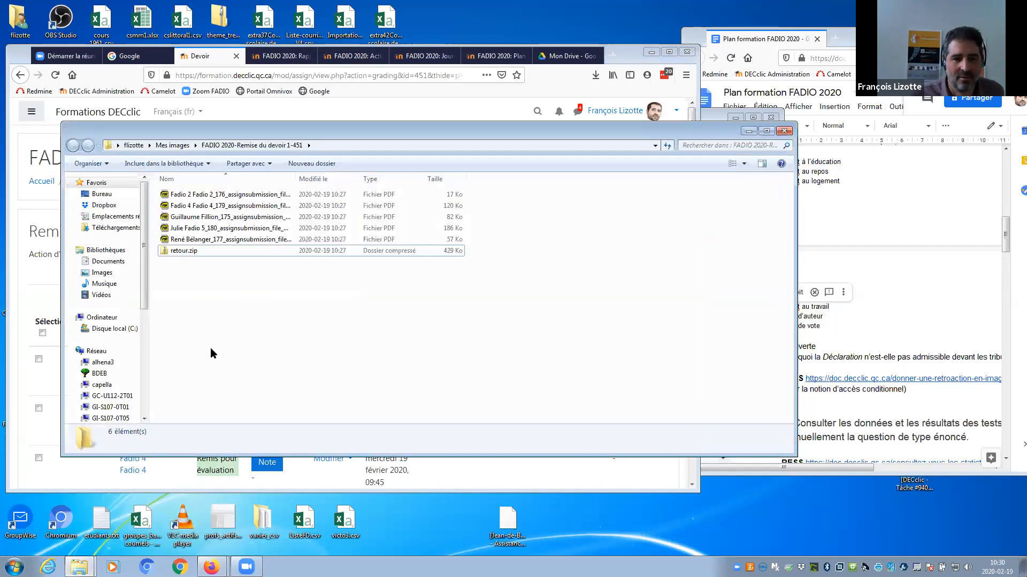
{"action": "right_click", "coordinate": [177, 252]}
{"action": "left_click", "coordinate": [209, 495]}
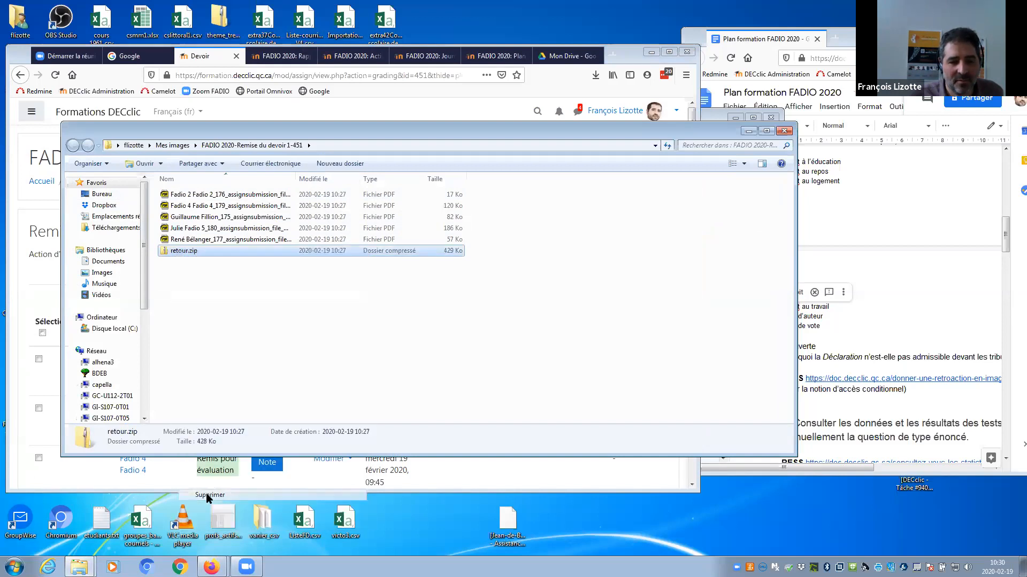
{"action": "left_click", "coordinate": [541, 327]}
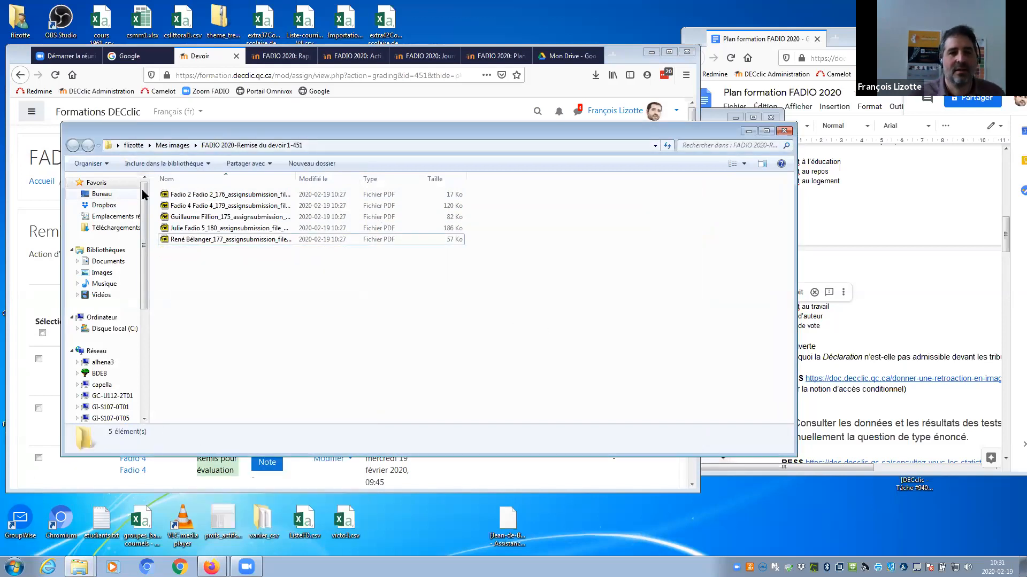
Compress the five PDF submissions into a single zip via Envoyer vers.
{"action": "left_click", "coordinate": [198, 194]}
{"action": "left_click", "coordinate": [199, 206], "text": "shift"}
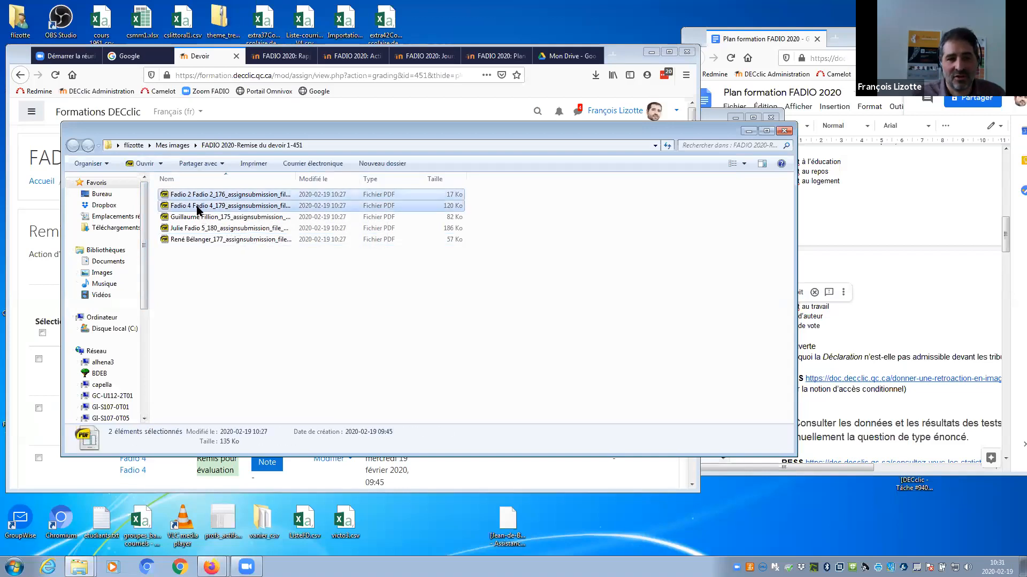
{"action": "left_click", "coordinate": [200, 217], "text": "shift"}
{"action": "left_click", "coordinate": [202, 228], "text": "shift"}
{"action": "left_click", "coordinate": [205, 240], "text": "shift"}
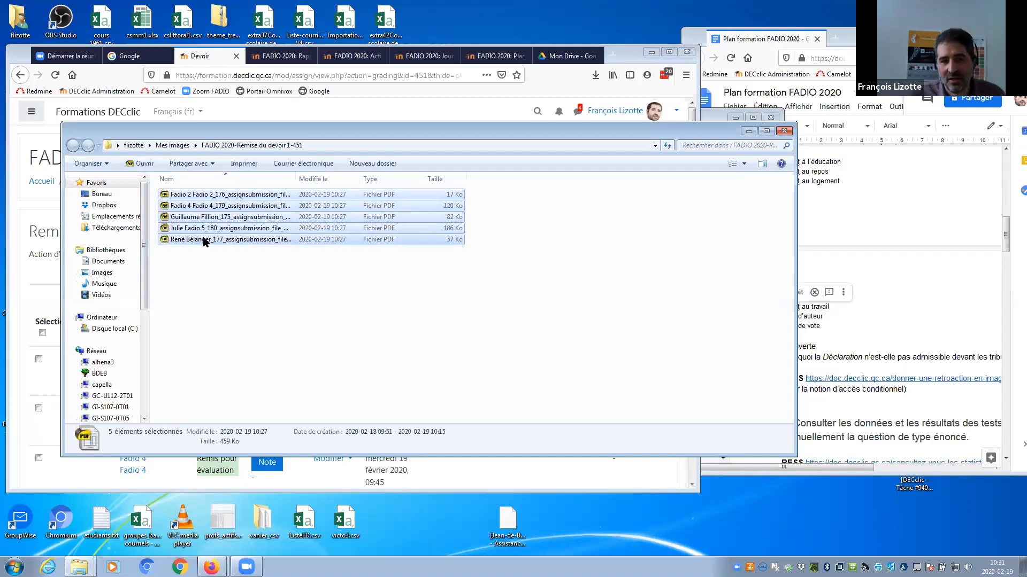
{"action": "right_click", "coordinate": [227, 243]}
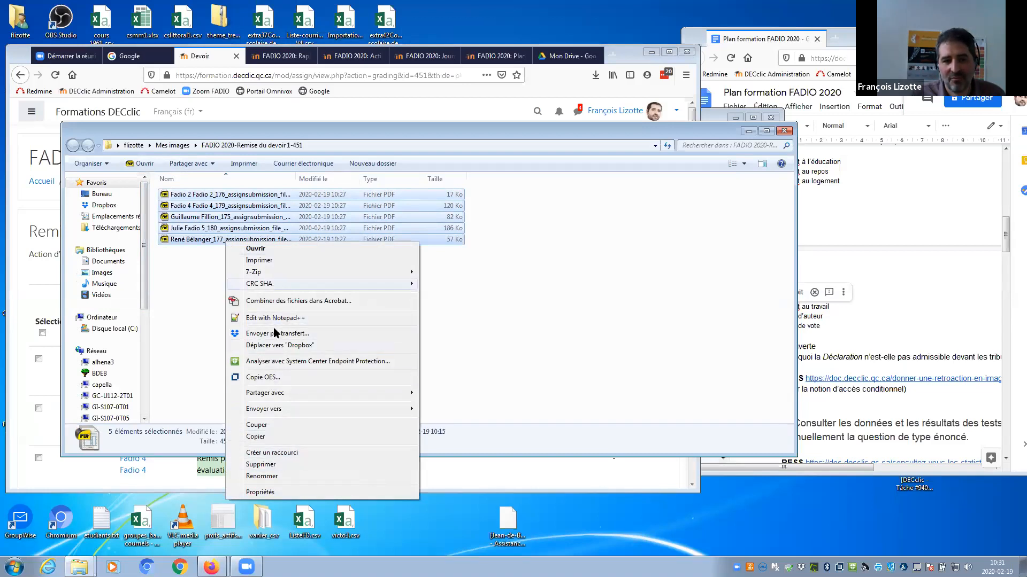
{"action": "mouse_move", "coordinate": [340, 409]}
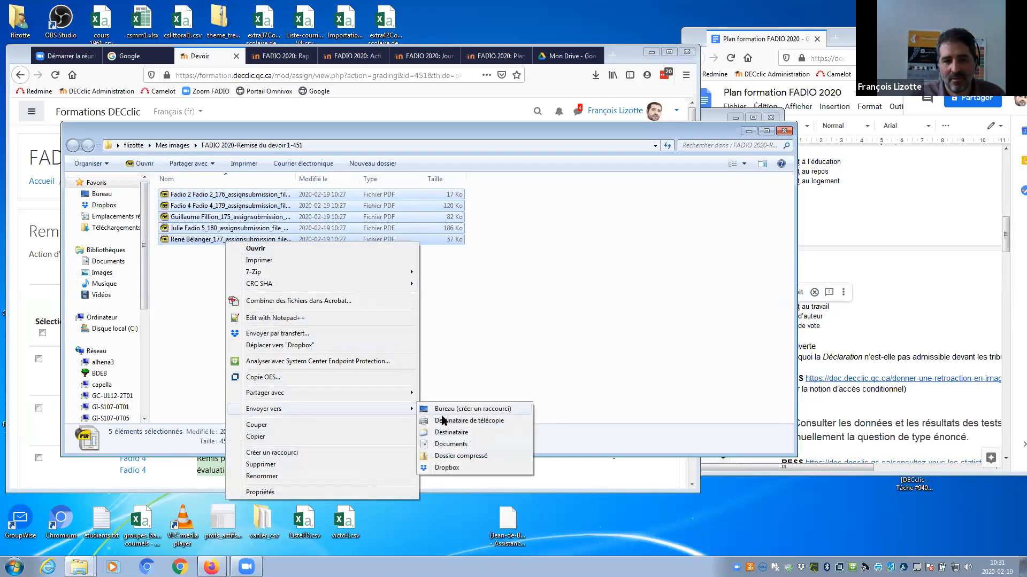
{"action": "left_click", "coordinate": [455, 460]}
Delete that new zip archive and go up to the Mes images folder.
{"action": "left_click", "coordinate": [238, 256]}
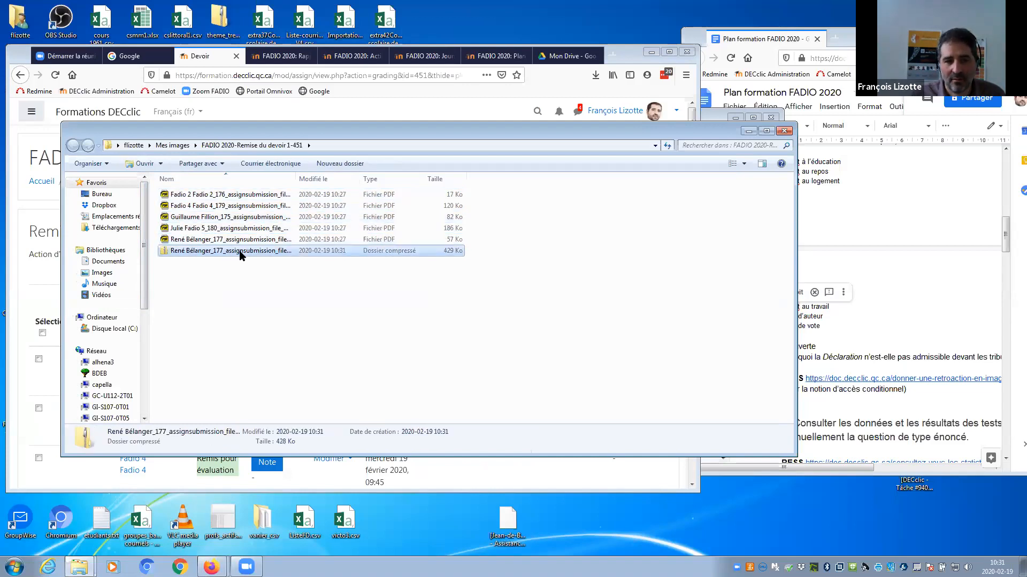
{"action": "right_click", "coordinate": [240, 256]}
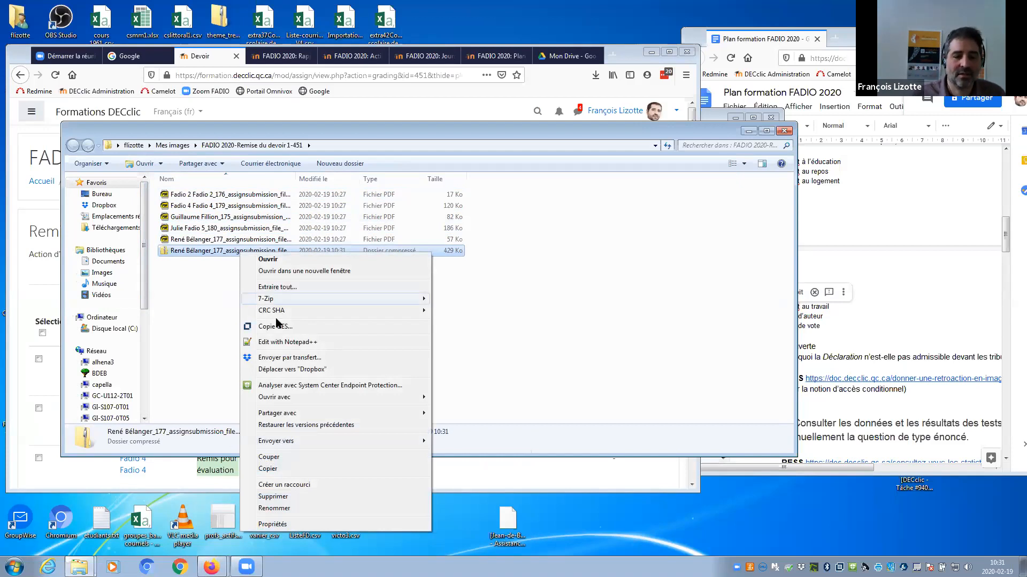
{"action": "left_click", "coordinate": [267, 497]}
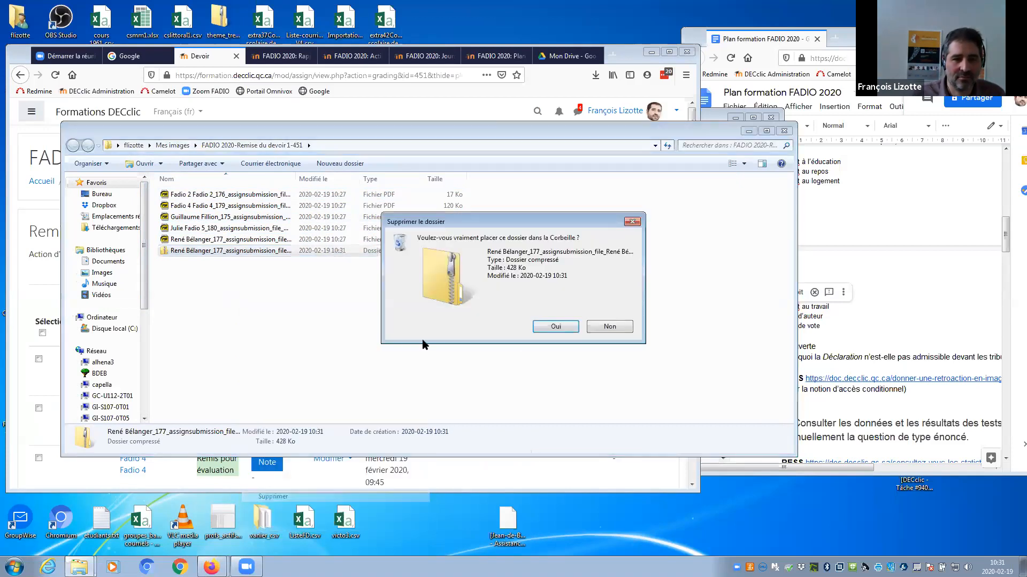
{"action": "left_click", "coordinate": [554, 326]}
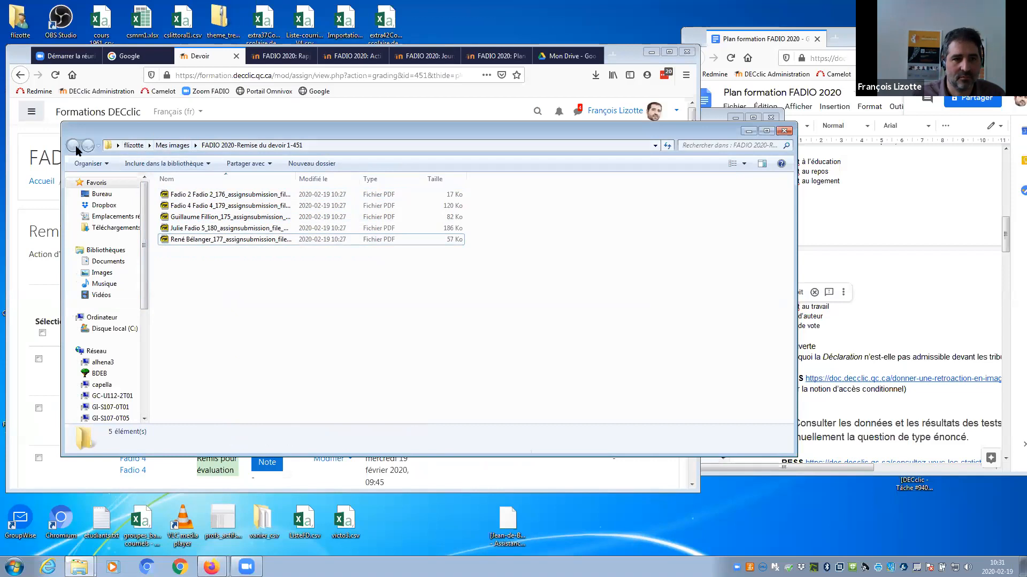
{"action": "left_click", "coordinate": [178, 147]}
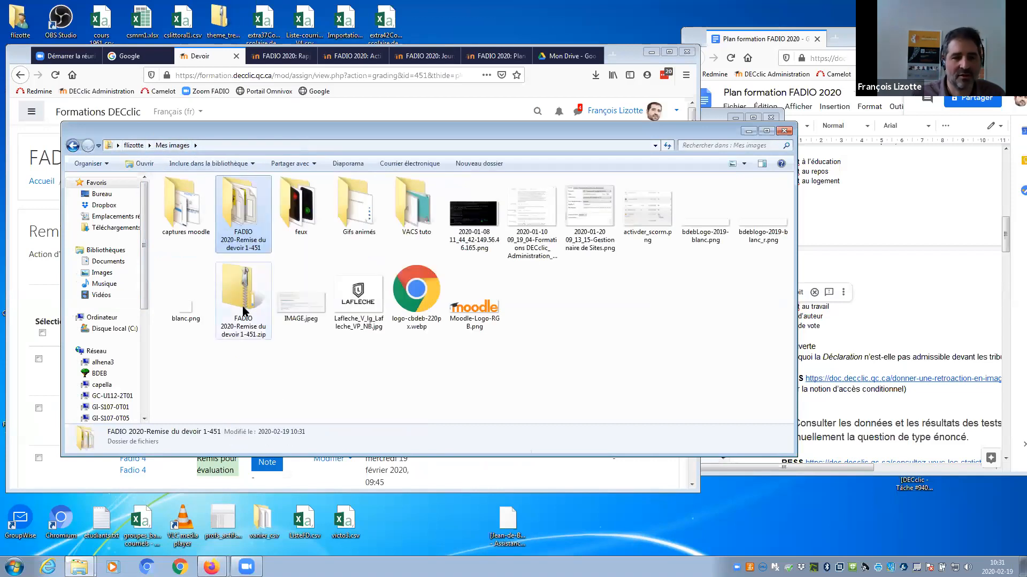
Zip the FADIO 2020-Remise du devoir 1-451 folder, open the archive to check it, and return.
{"action": "left_click_drag", "start_coordinate": [236, 225], "coordinate": [584, 348]}
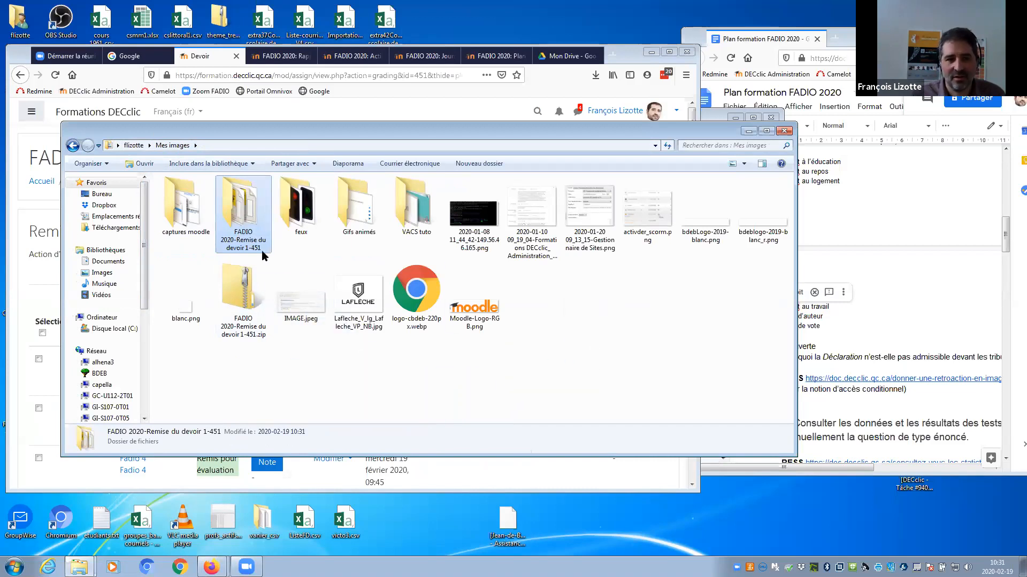
{"action": "right_click", "coordinate": [245, 227]}
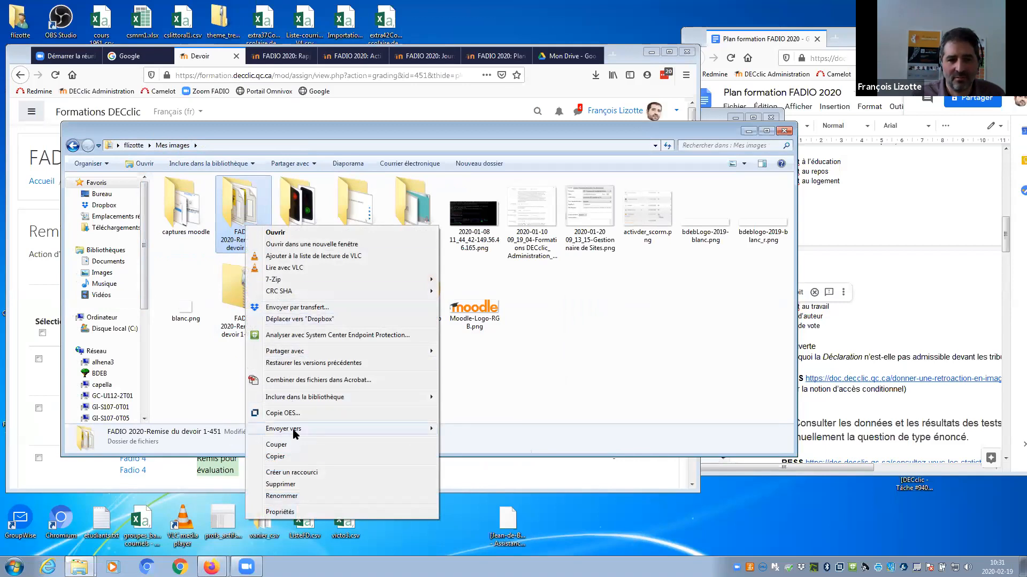
{"action": "mouse_move", "coordinate": [308, 428]}
{"action": "left_click", "coordinate": [470, 471]}
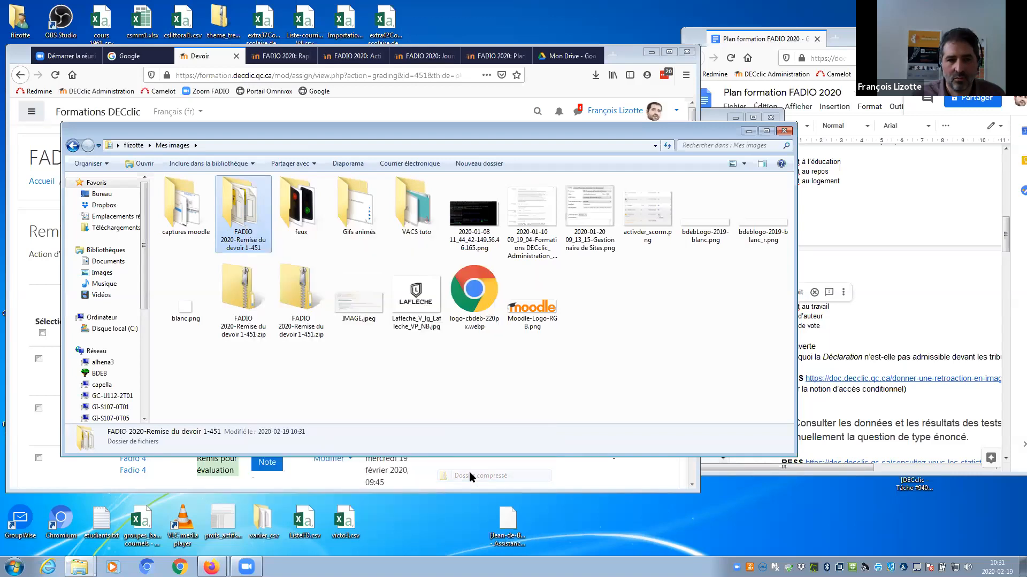
{"action": "key", "text": "Return"}
{"action": "double_click", "coordinate": [245, 306]}
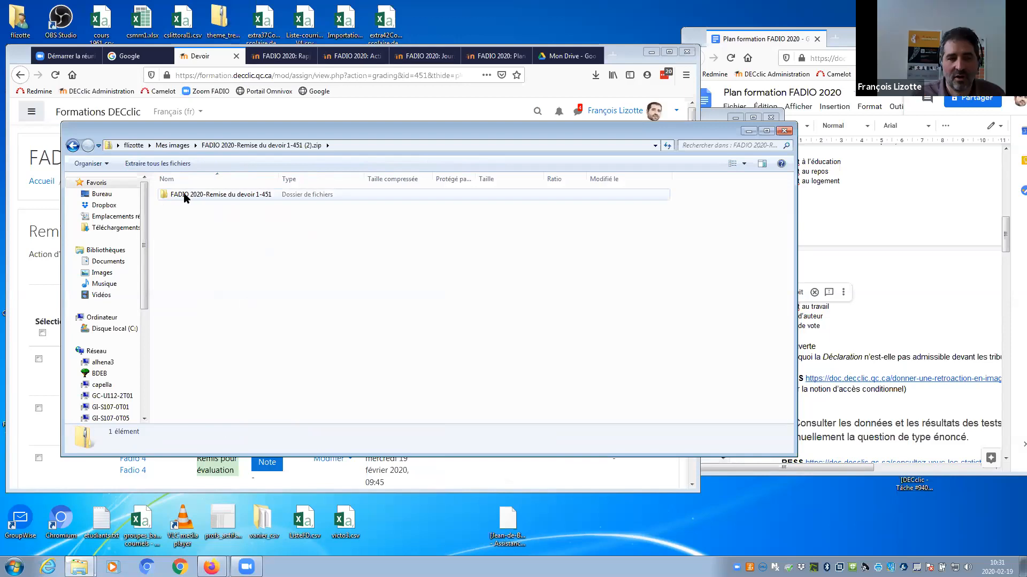
{"action": "left_click", "coordinate": [73, 146]}
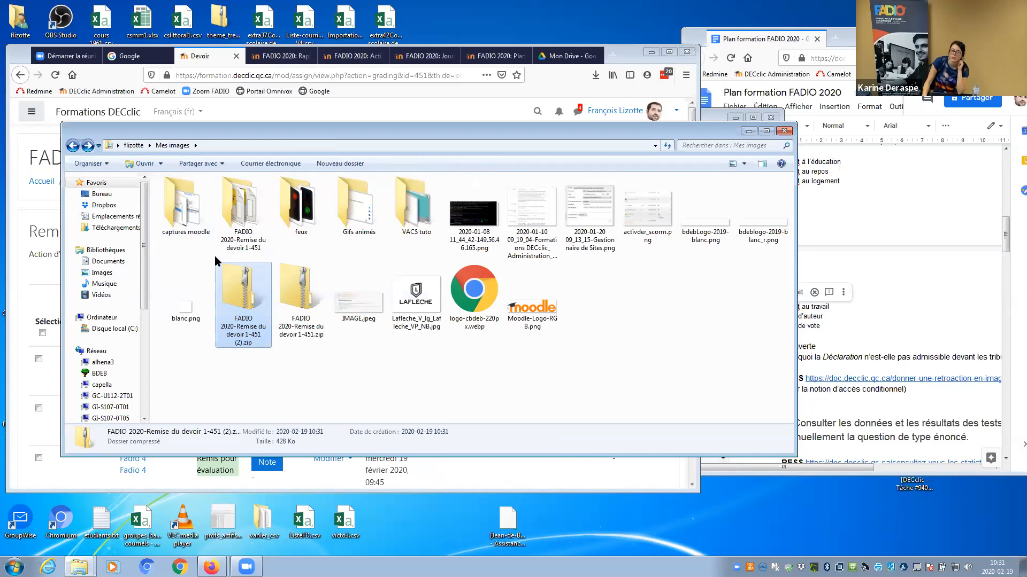
Duplicate Remise du devoir 1 on the FADIO 2020 course page and open the resulting copy.
{"action": "left_click", "coordinate": [374, 107]}
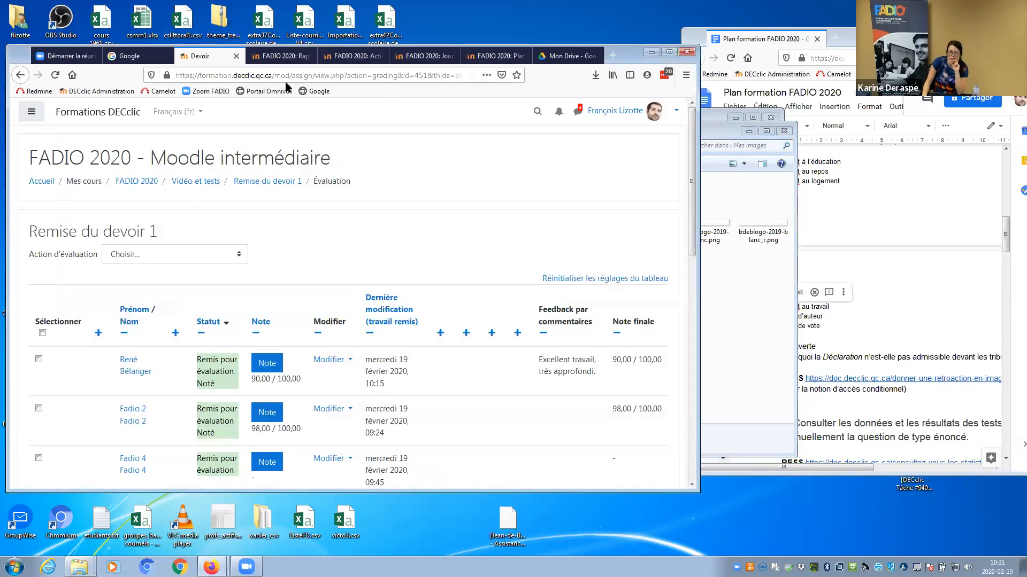
{"action": "left_click", "coordinate": [145, 181]}
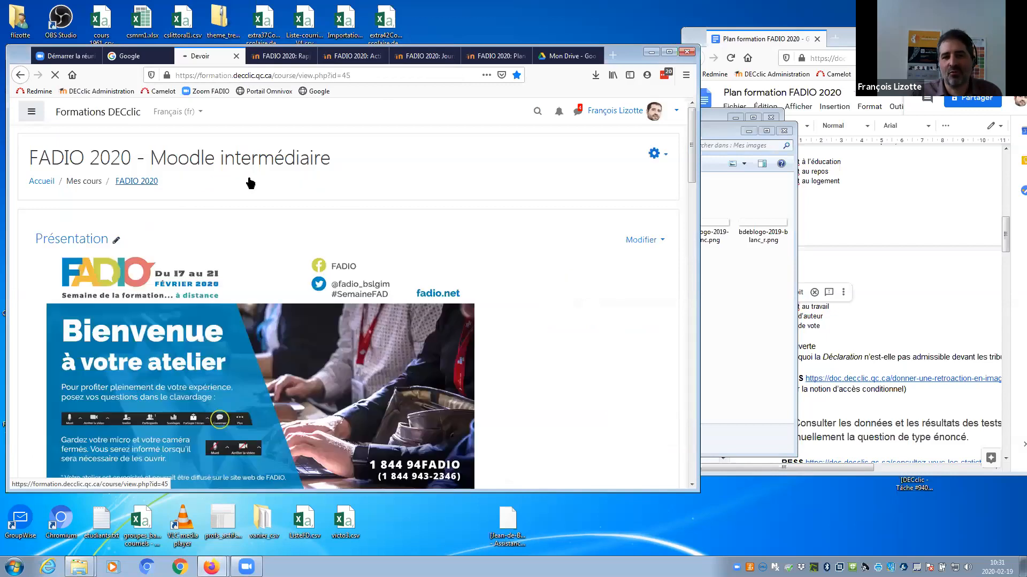
{"action": "left_click_drag", "start_coordinate": [689, 135], "coordinate": [685, 306]}
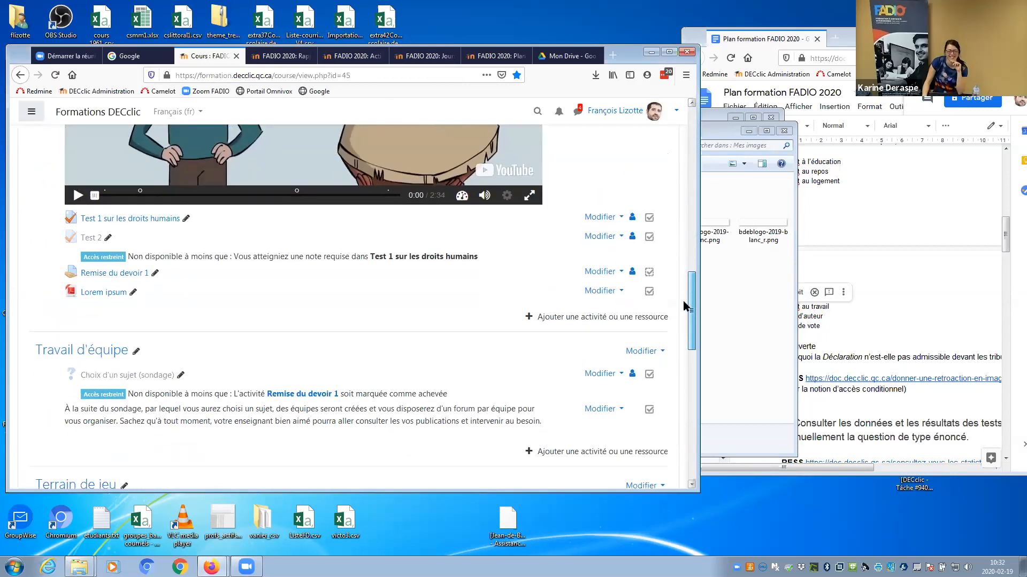
{"action": "left_click", "coordinate": [599, 264]}
{"action": "left_click", "coordinate": [557, 332]}
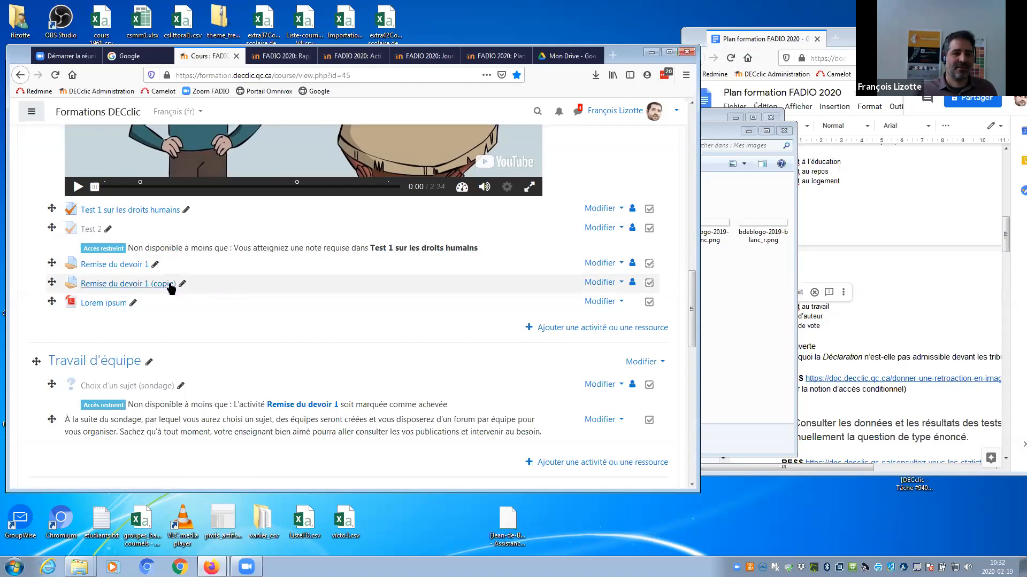
{"action": "left_click", "coordinate": [140, 283]}
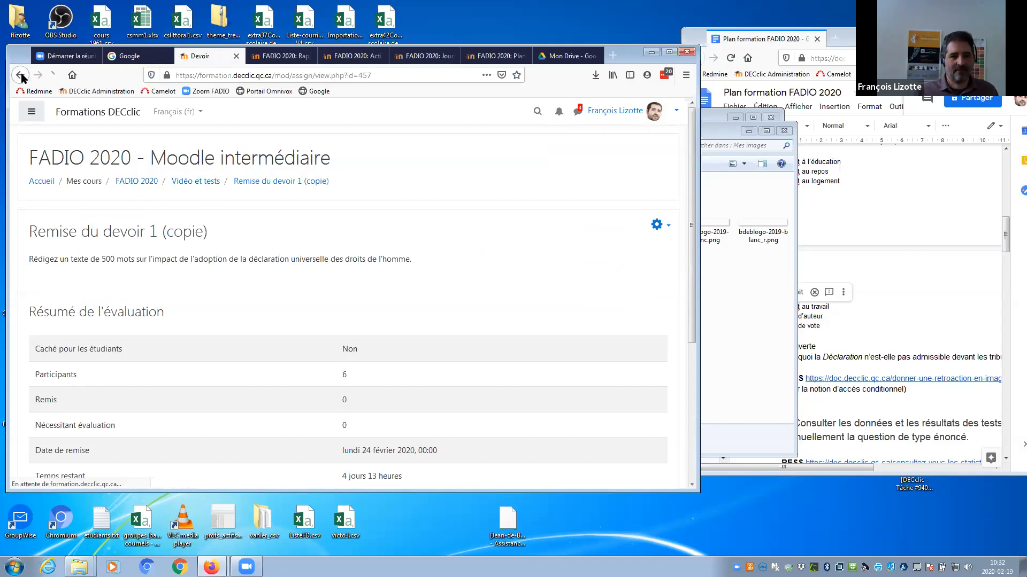
{"action": "left_click", "coordinate": [63, 92]}
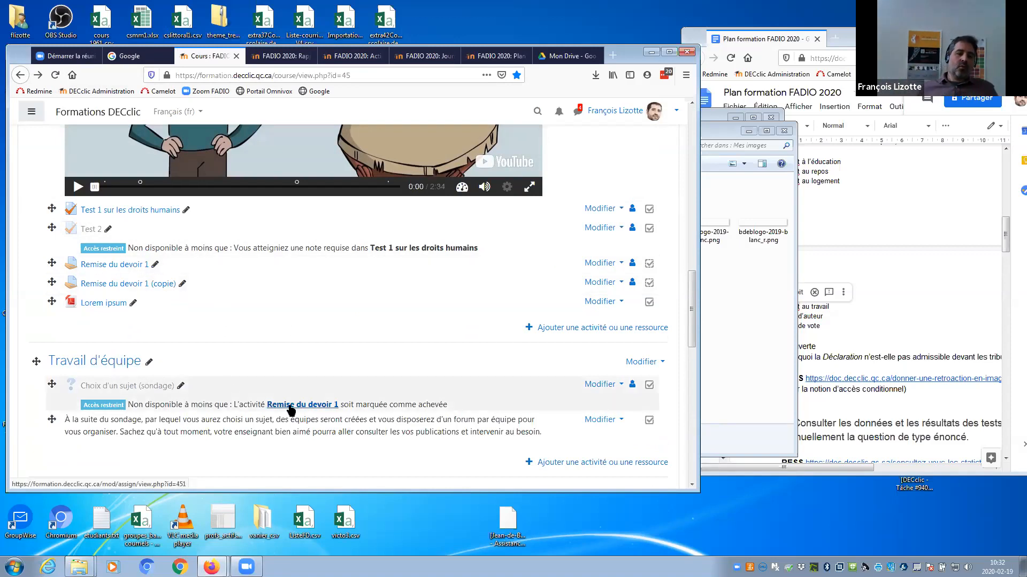
Open the Choix d'un sujet poll, view its 2 responses, then open its Paramètres.
{"action": "left_click", "coordinate": [162, 387]}
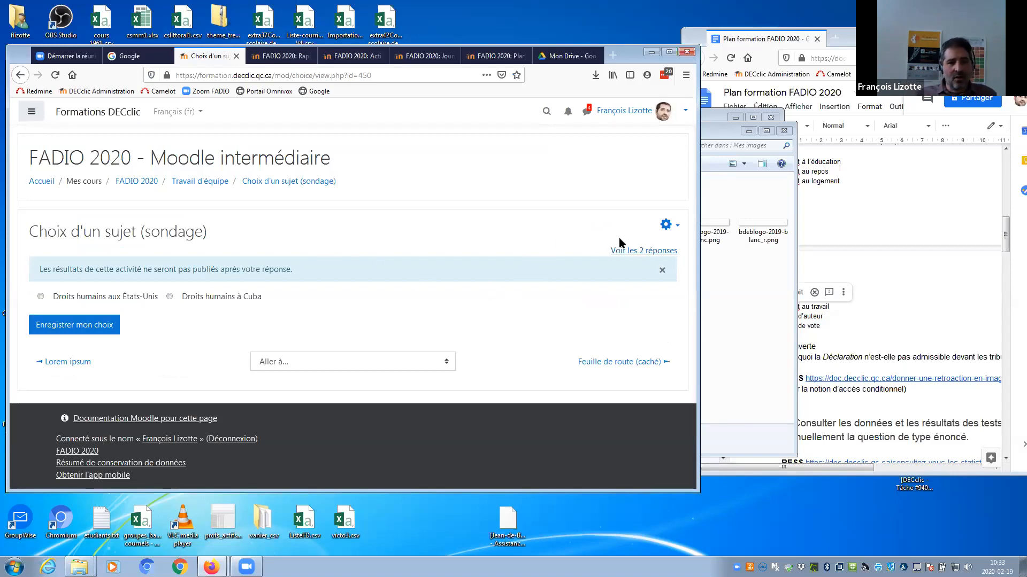
{"action": "left_click", "coordinate": [627, 252]}
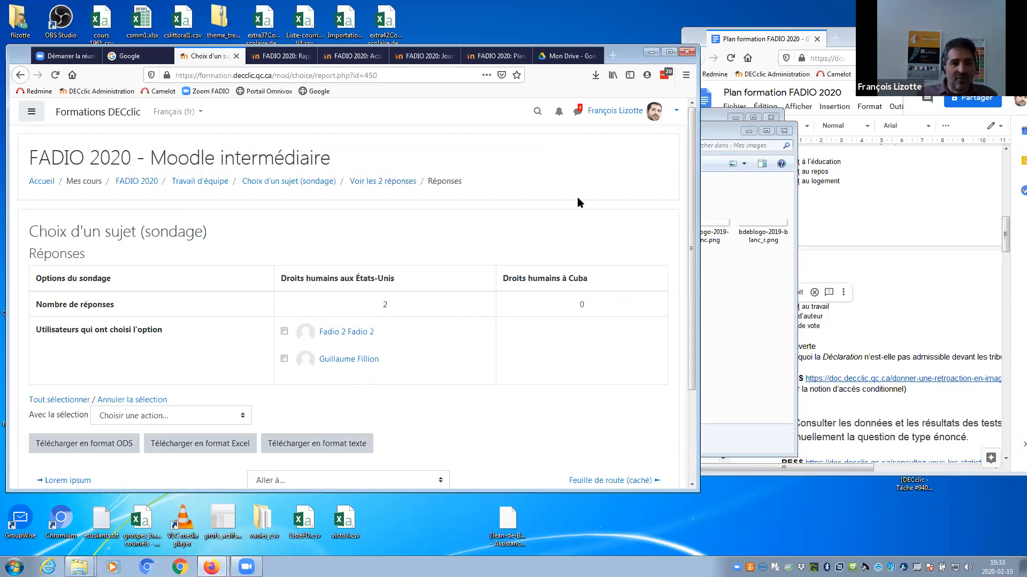
{"action": "left_click", "coordinate": [298, 182]}
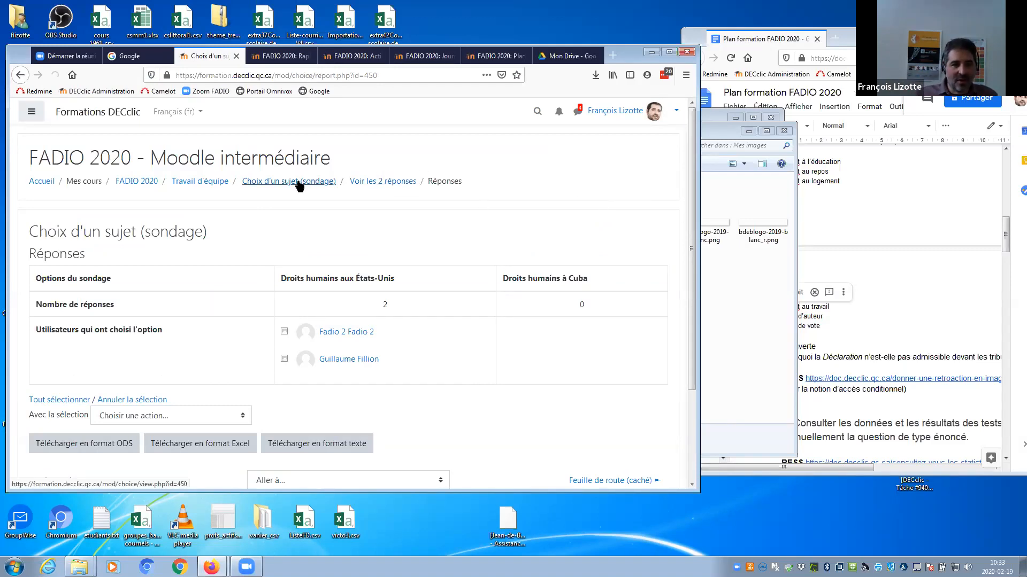
{"action": "left_click", "coordinate": [665, 225]}
{"action": "left_click", "coordinate": [590, 245]}
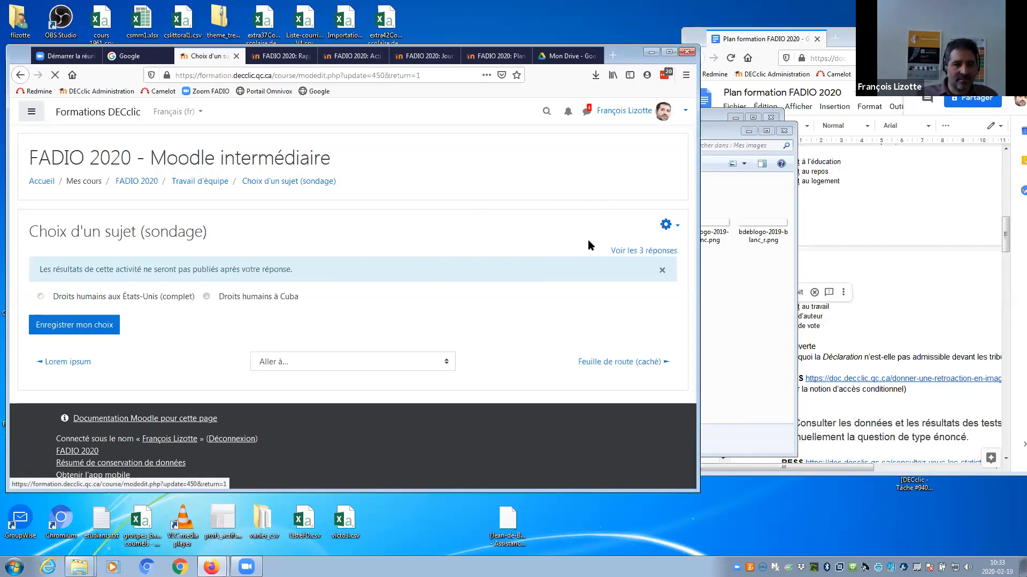
{"action": "left_click_drag", "start_coordinate": [691, 181], "coordinate": [695, 283]}
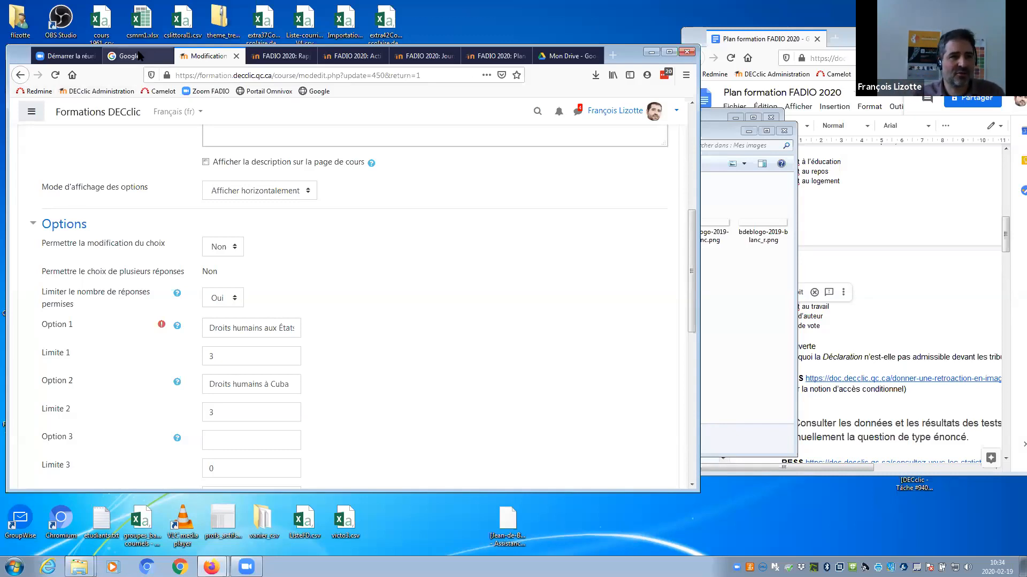
{"action": "left_click_drag", "start_coordinate": [690, 264], "coordinate": [707, 373]}
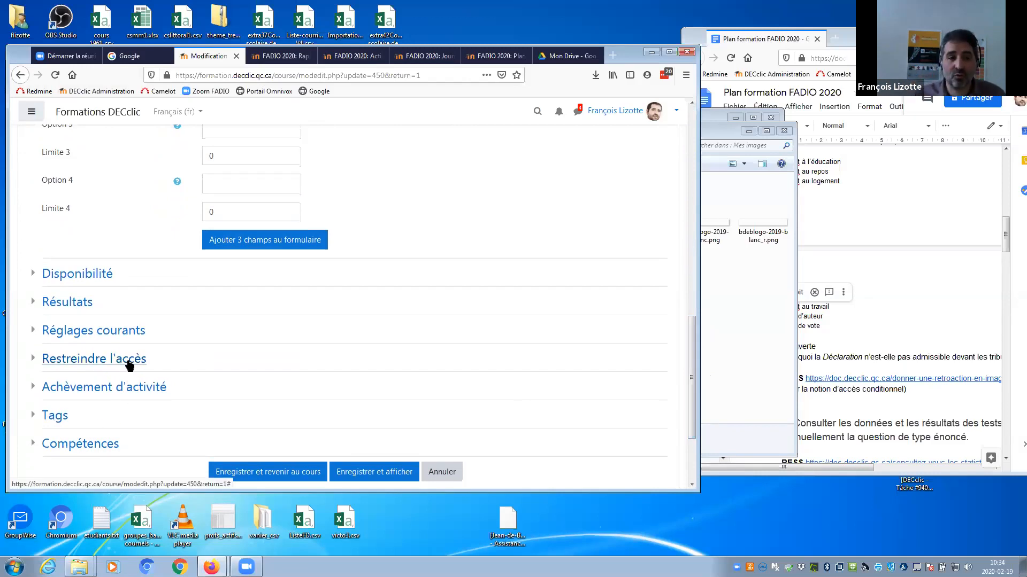
Expand Restreindre l'accès and keep the 'Remise du devoir 1 must be marked complete' condition.
{"action": "left_click", "coordinate": [92, 365]}
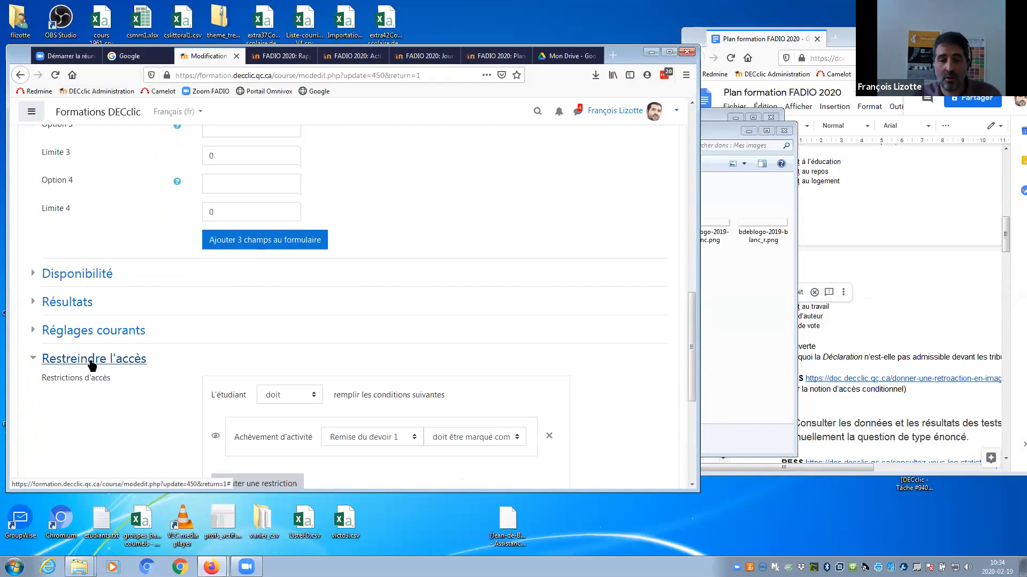
{"action": "left_click_drag", "start_coordinate": [693, 335], "coordinate": [693, 378]}
{"action": "left_click", "coordinate": [237, 342]}
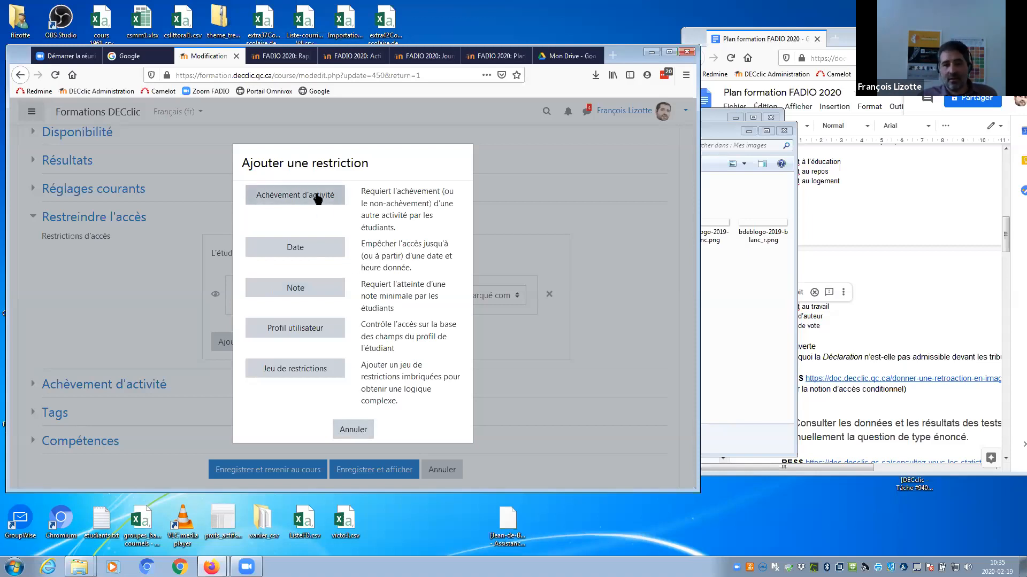
{"action": "left_click", "coordinate": [352, 431]}
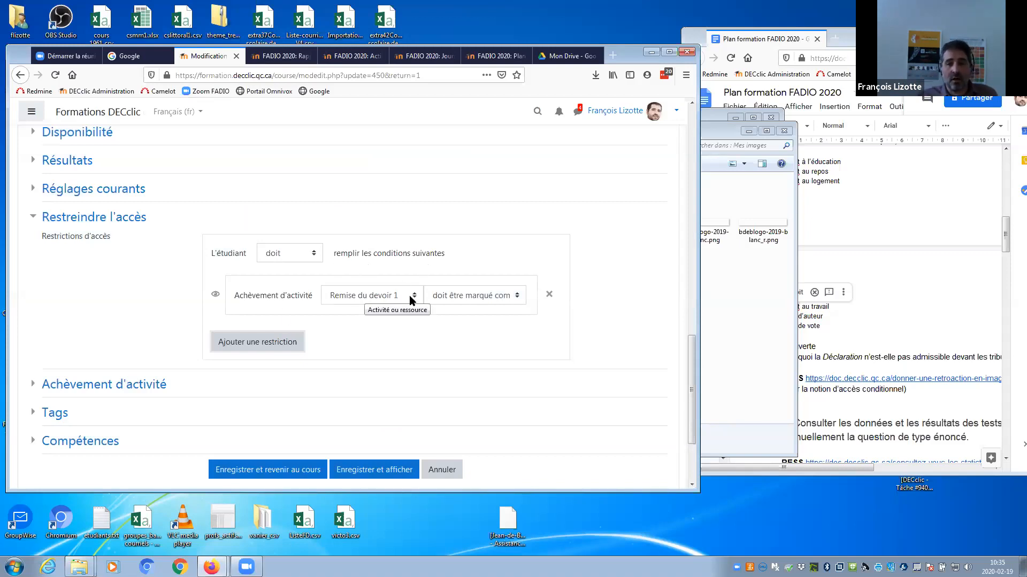
{"action": "left_click", "coordinate": [510, 297]}
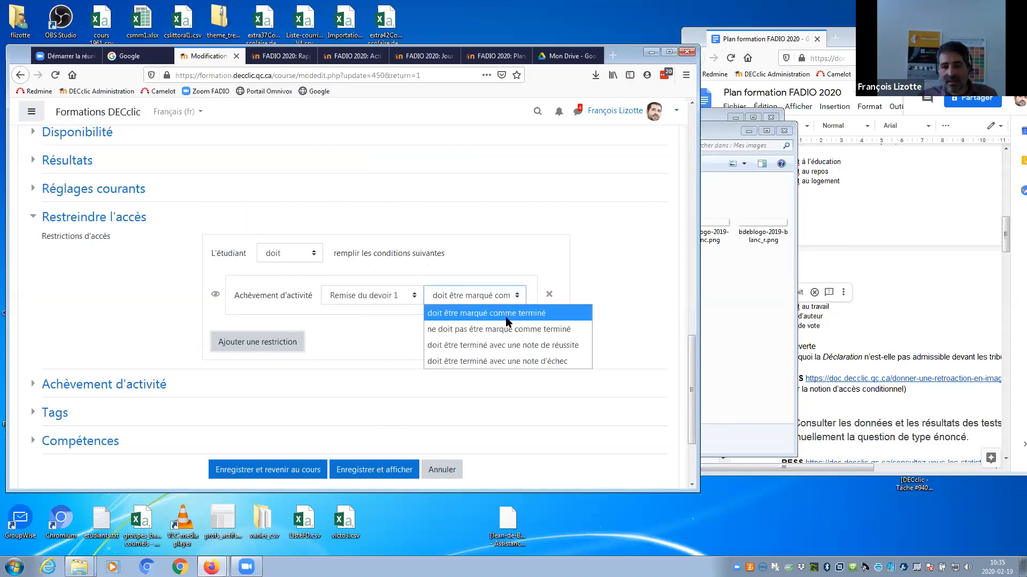
{"action": "left_click", "coordinate": [506, 314]}
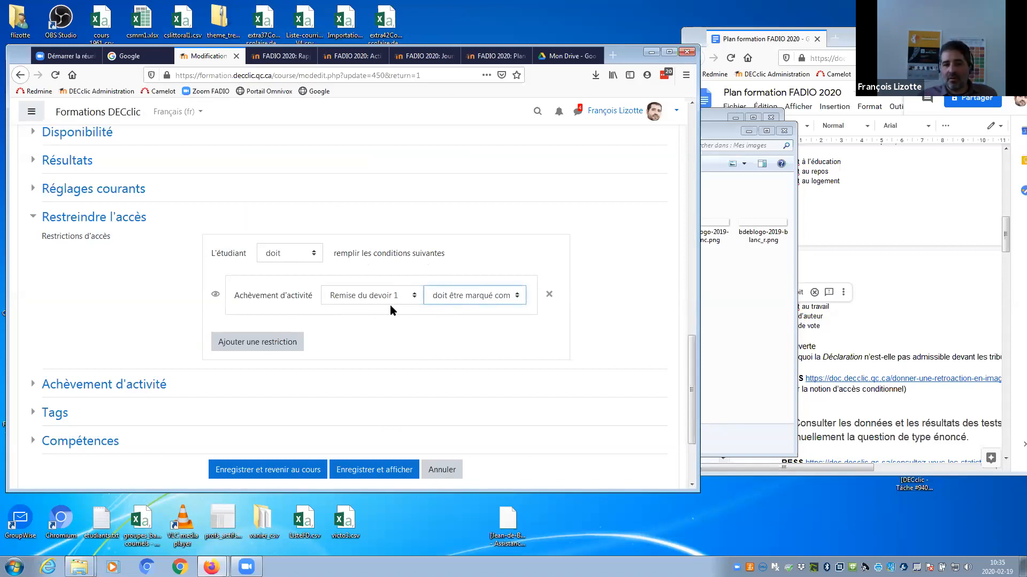
{"action": "left_click_drag", "start_coordinate": [690, 369], "coordinate": [636, 147]}
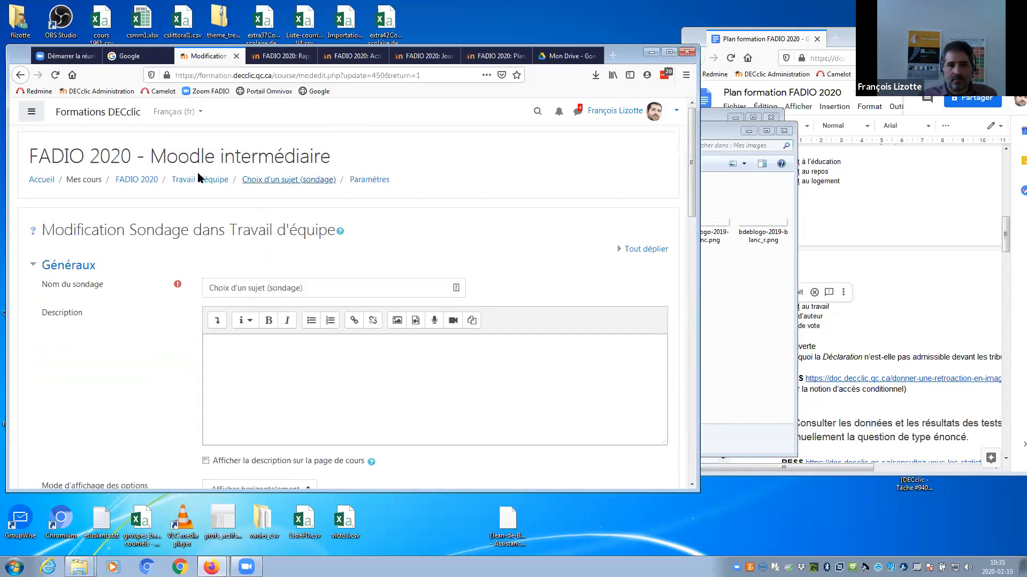
Open Remise du devoir 1's Paramètres and expand Achèvement d'activité to see the submission requirement.
{"action": "left_click", "coordinate": [145, 184]}
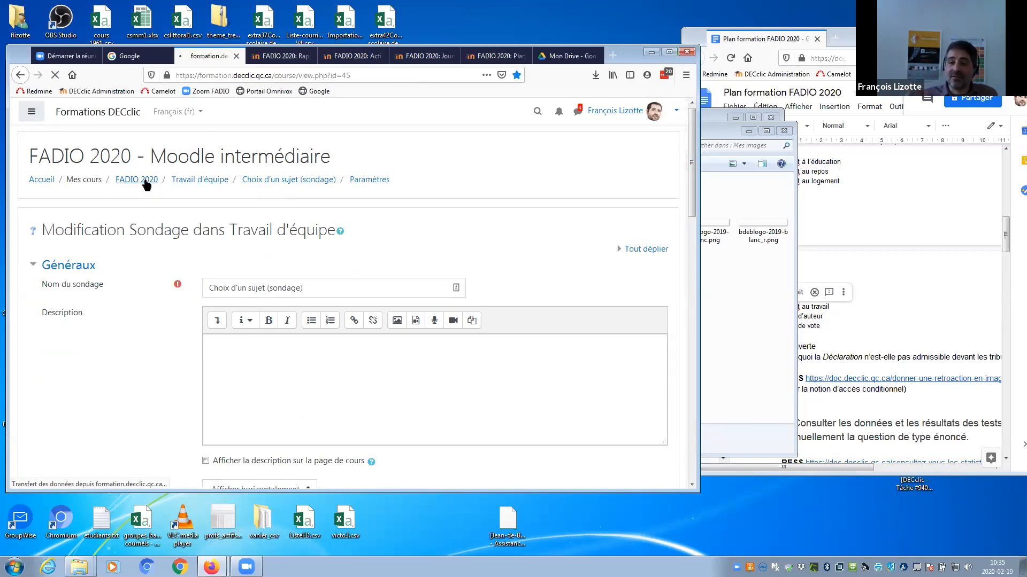
{"action": "left_click_drag", "start_coordinate": [691, 151], "coordinate": [668, 312]}
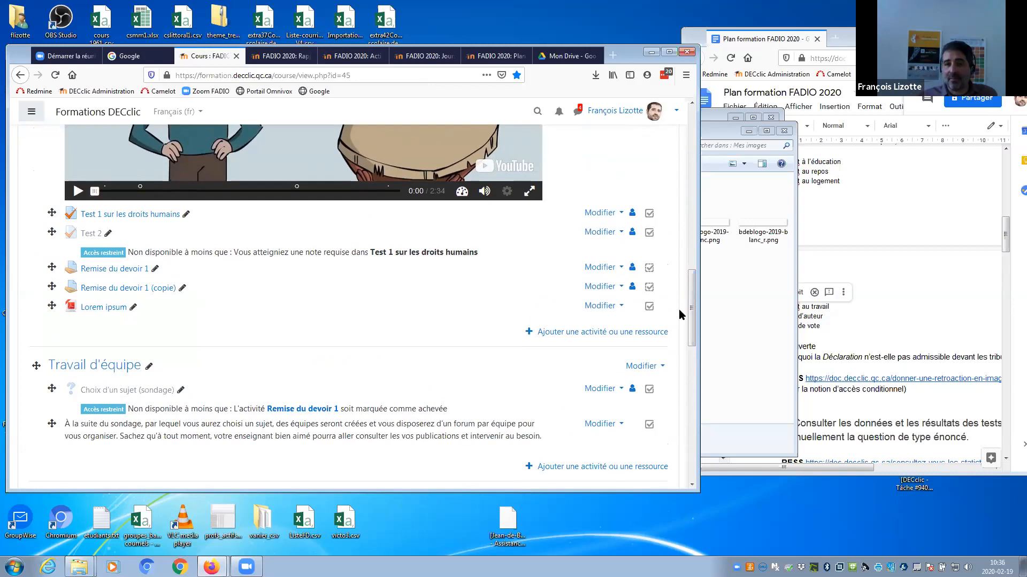
{"action": "left_click", "coordinate": [603, 268]}
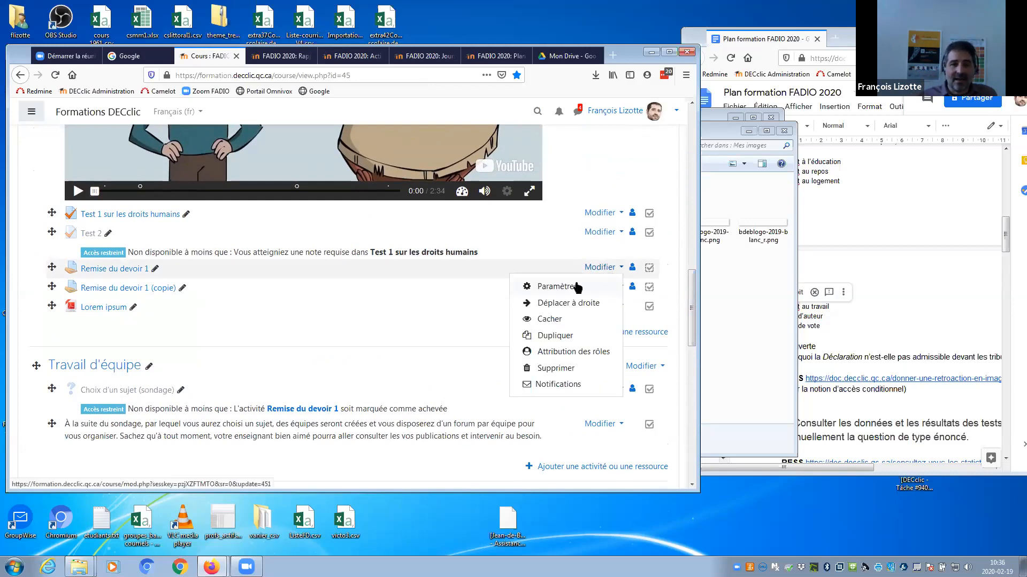
{"action": "left_click", "coordinate": [557, 293]}
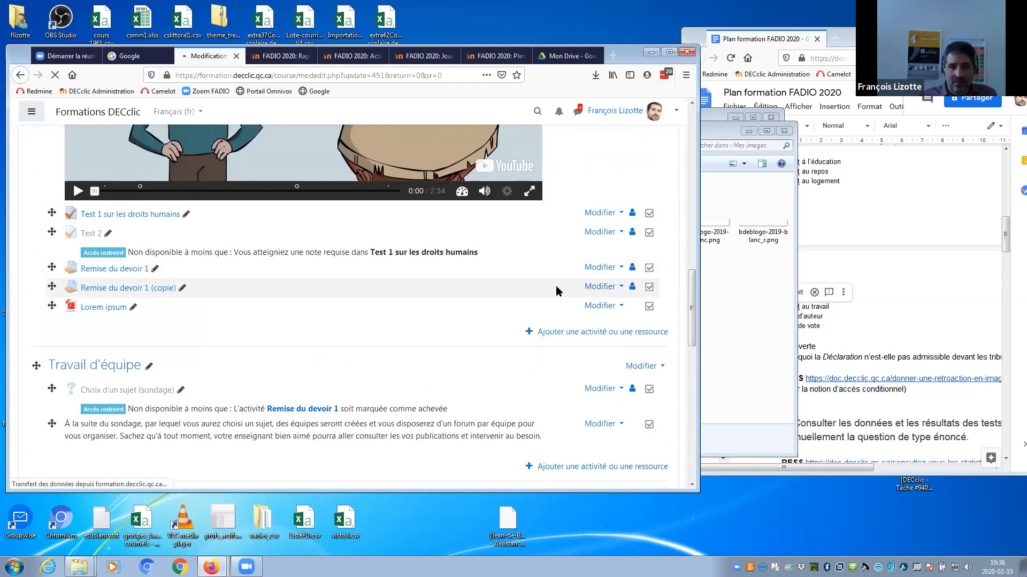
{"action": "left_click_drag", "start_coordinate": [690, 170], "coordinate": [692, 406]}
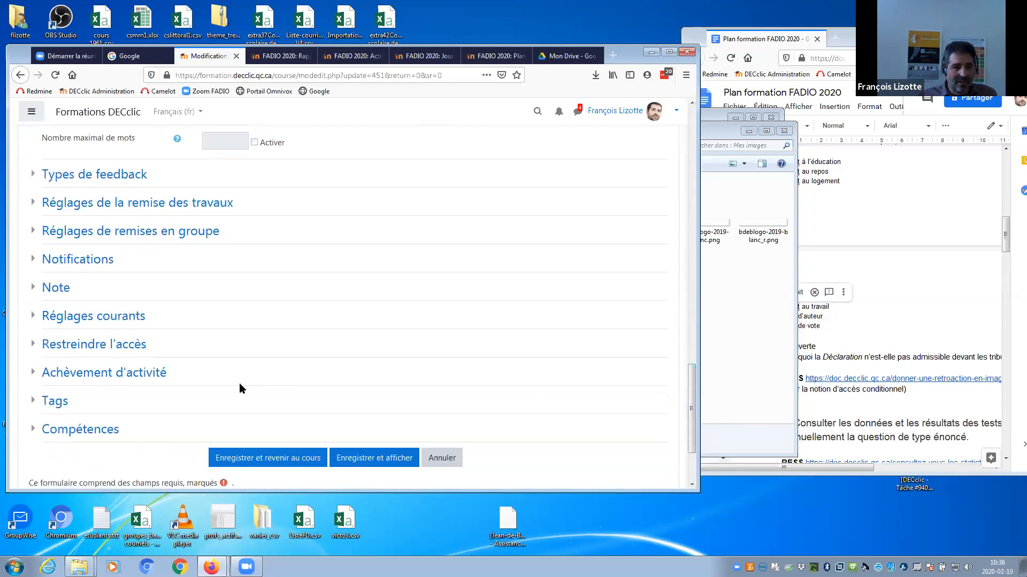
{"action": "left_click", "coordinate": [133, 373]}
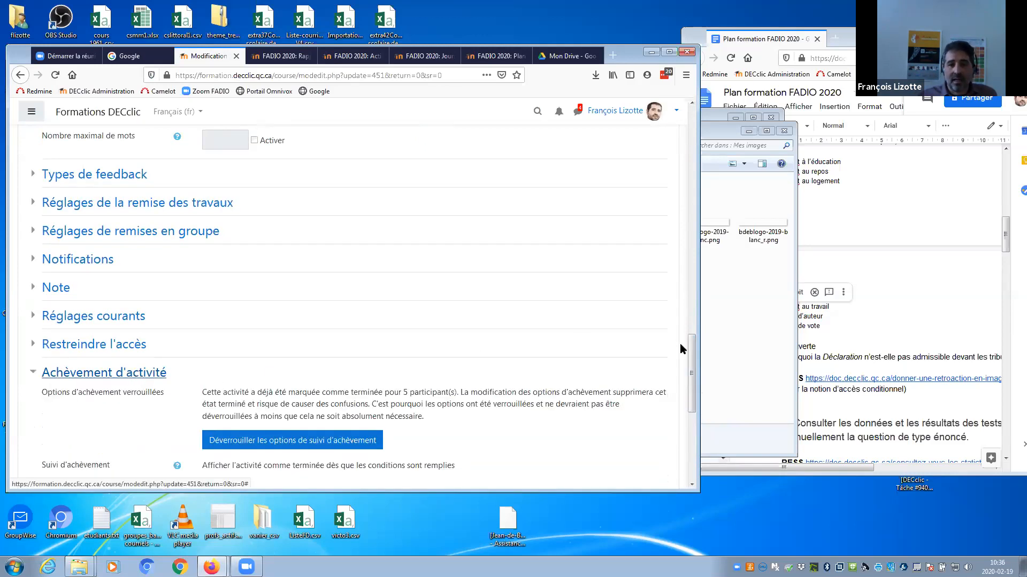
{"action": "left_click_drag", "start_coordinate": [692, 354], "coordinate": [683, 384]}
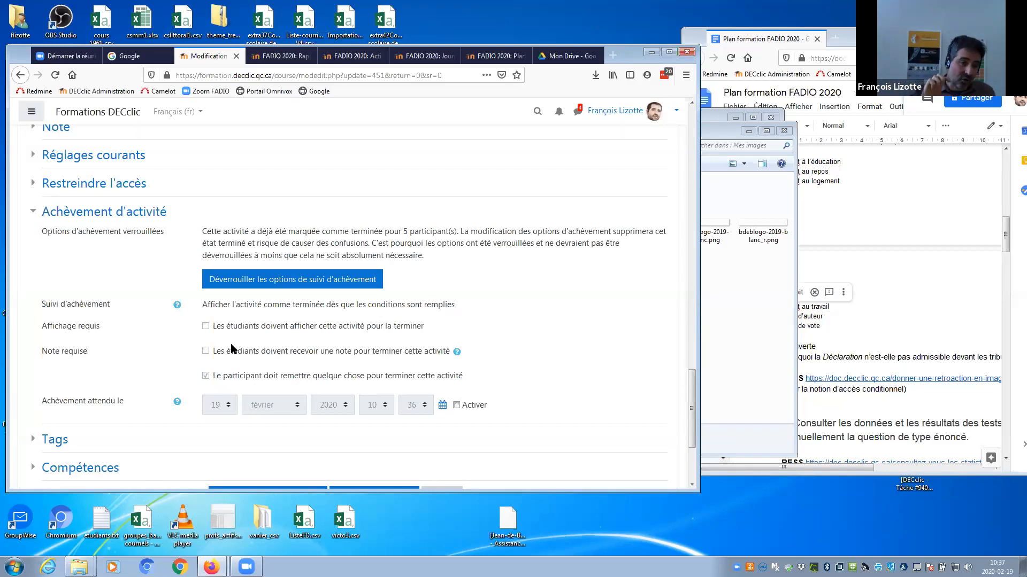
{"action": "scroll", "coordinate": [232, 349], "scroll_direction": "up", "scroll_amount": 1}
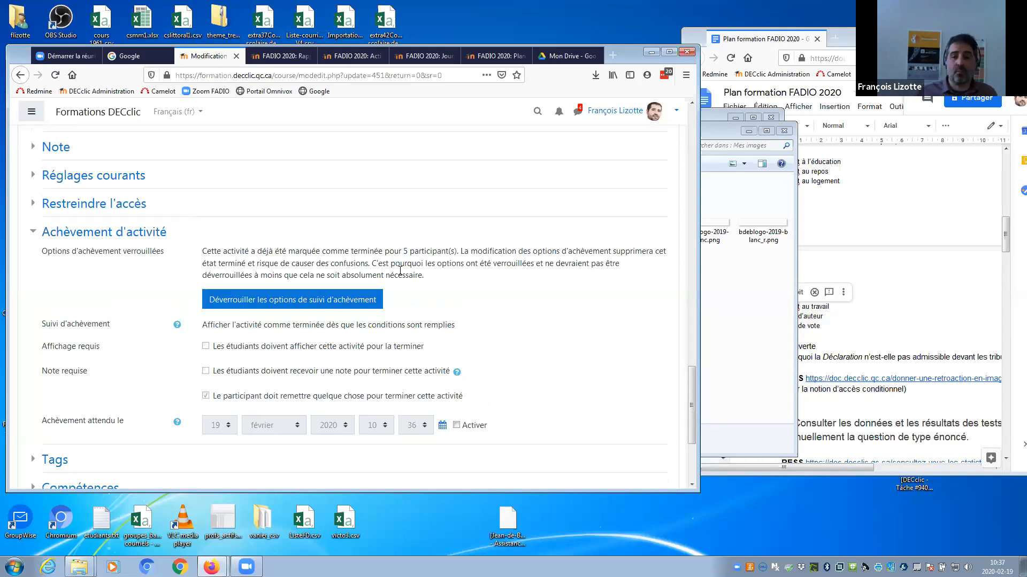
{"action": "left_click_drag", "start_coordinate": [691, 382], "coordinate": [643, 125]}
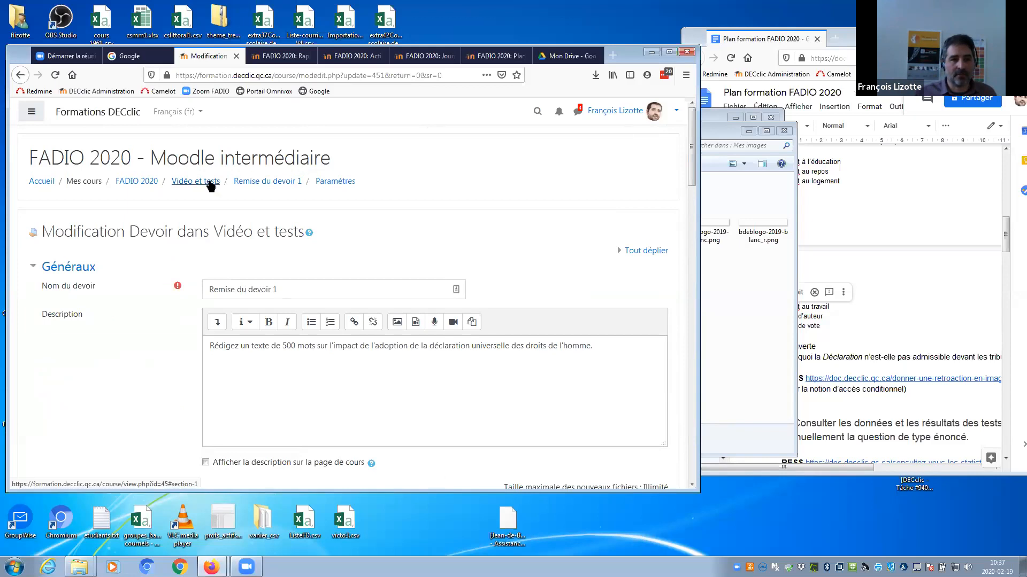
Review the Remise du devoir 1 evaluation summary, then return to the Vidéo et tests section of FADIO 2020.
{"action": "left_click", "coordinate": [254, 182]}
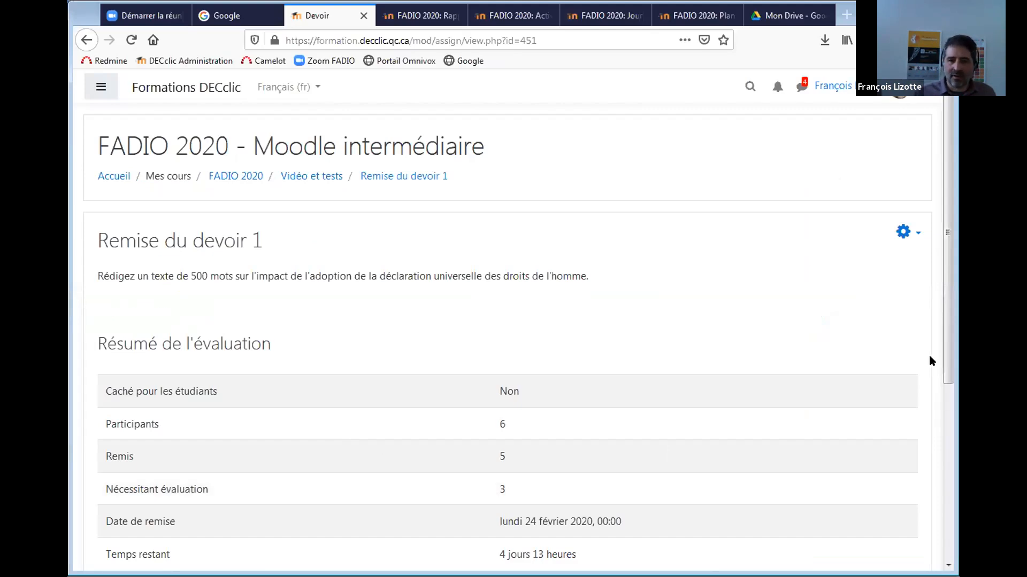
{"action": "left_click_drag", "start_coordinate": [944, 257], "coordinate": [949, 353]}
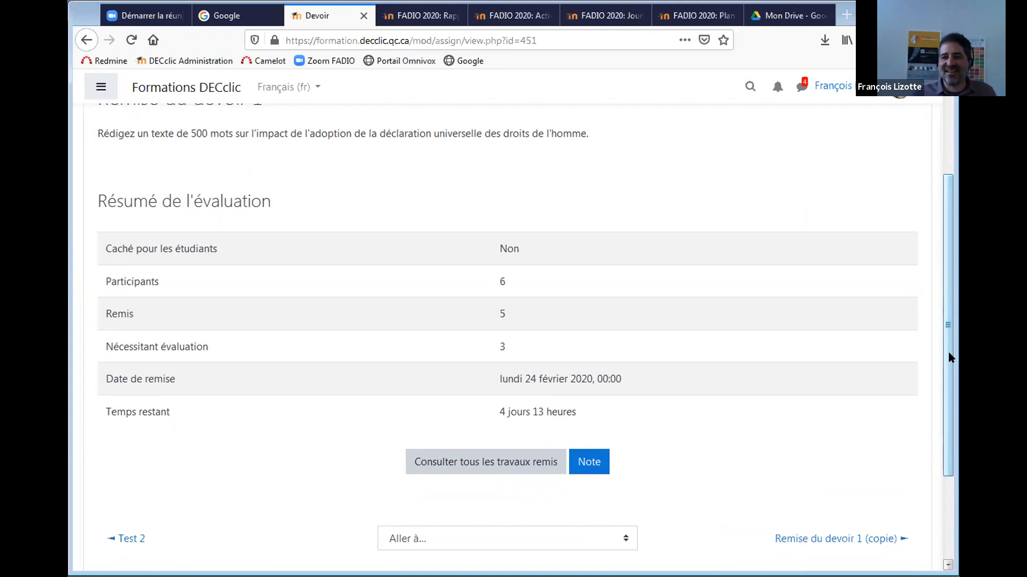
{"action": "scroll", "coordinate": [946, 324], "scroll_direction": "down", "scroll_amount": 1}
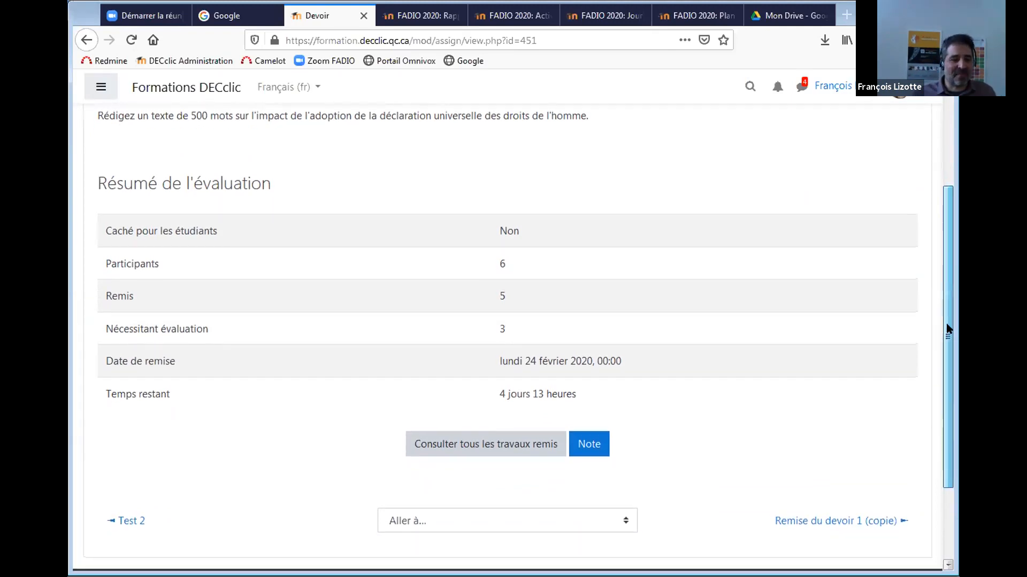
{"action": "scroll", "coordinate": [947, 330], "scroll_direction": "up", "scroll_amount": 3}
{"action": "scroll", "coordinate": [935, 277], "scroll_direction": "up", "scroll_amount": 1}
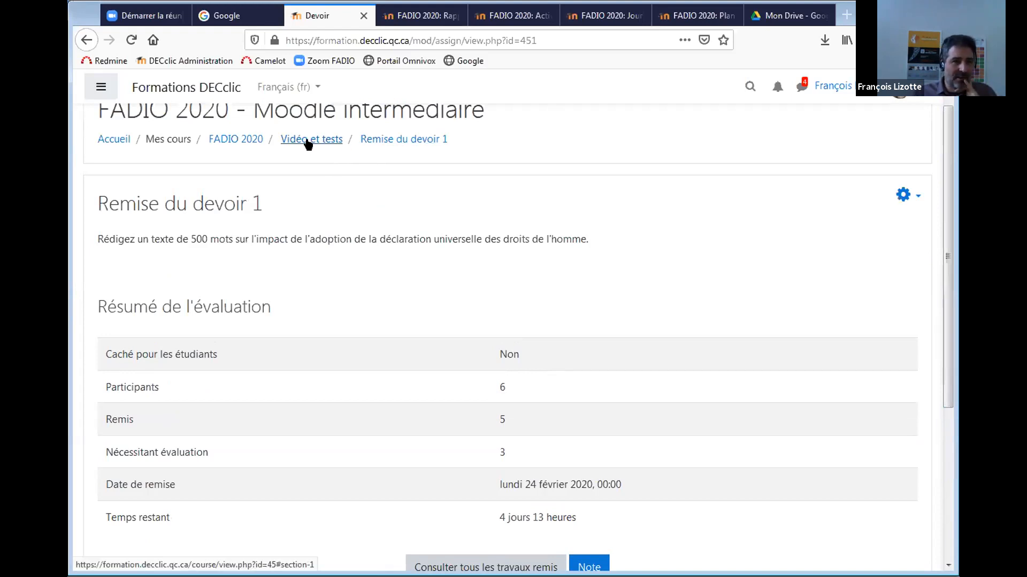
{"action": "left_click", "coordinate": [251, 140]}
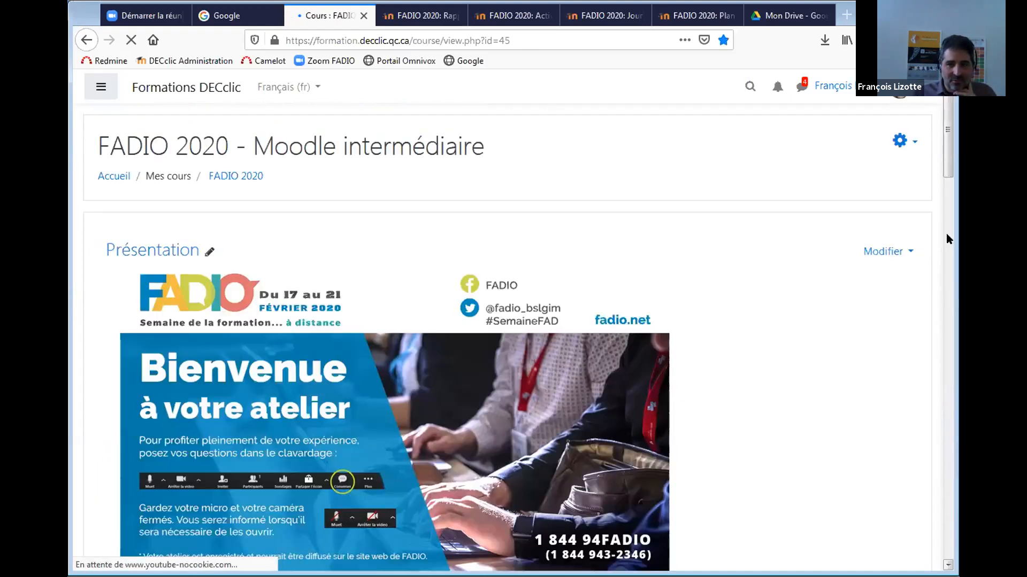
{"action": "left_click_drag", "start_coordinate": [945, 158], "coordinate": [945, 364]}
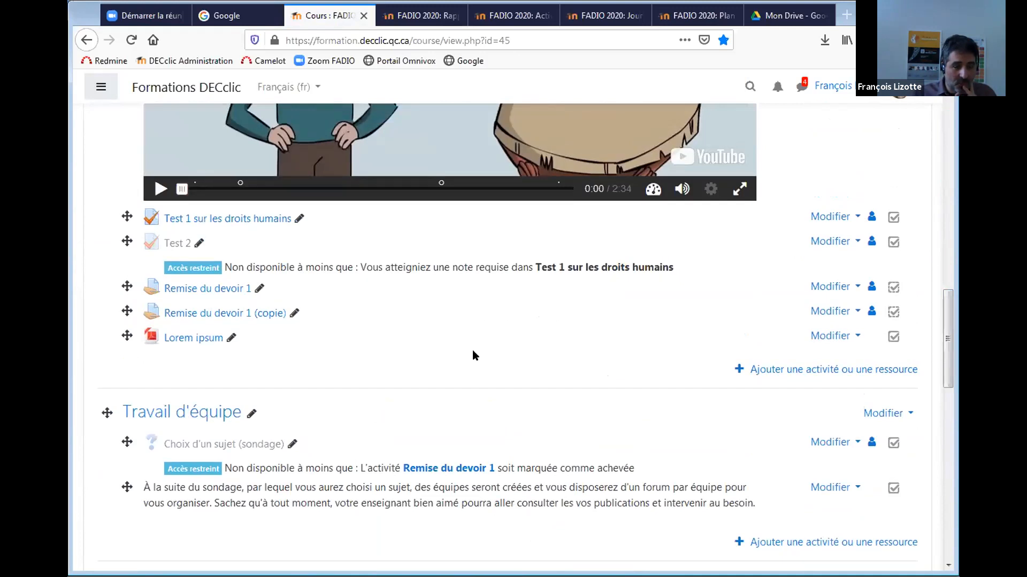
{"action": "left_click", "coordinate": [239, 314]}
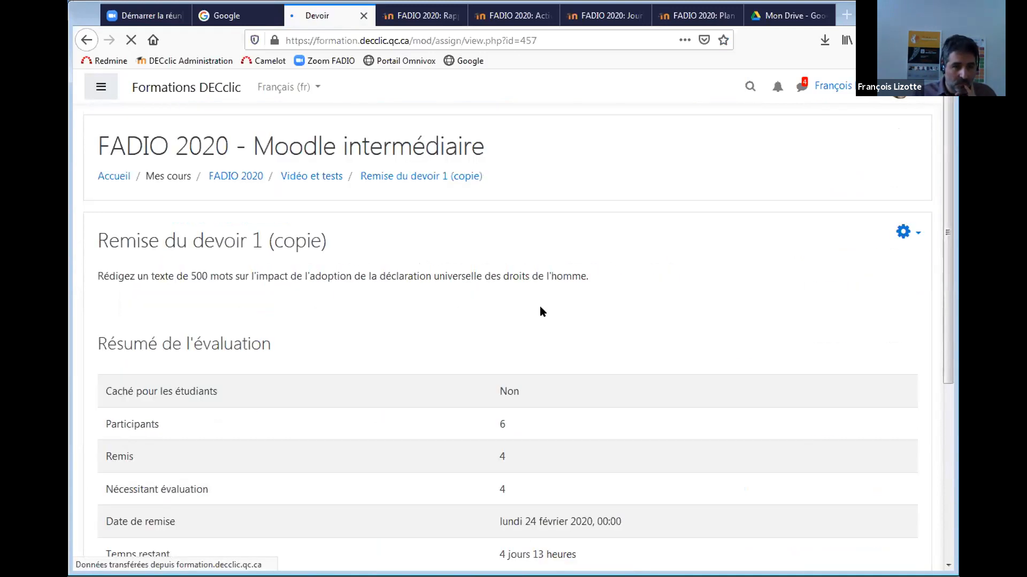
{"action": "left_click_drag", "start_coordinate": [939, 231], "coordinate": [916, 331]}
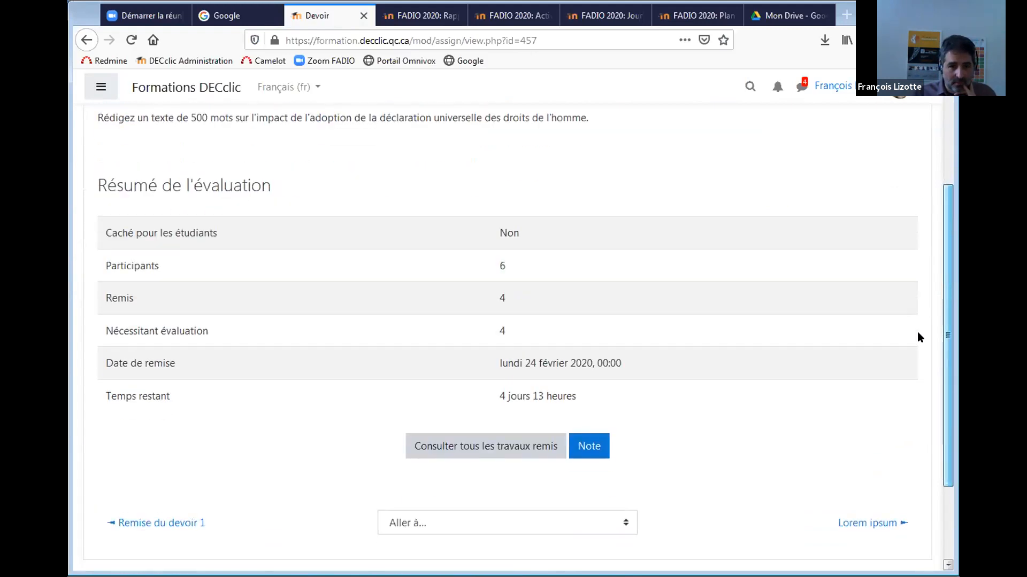
{"action": "left_click", "coordinate": [532, 446]}
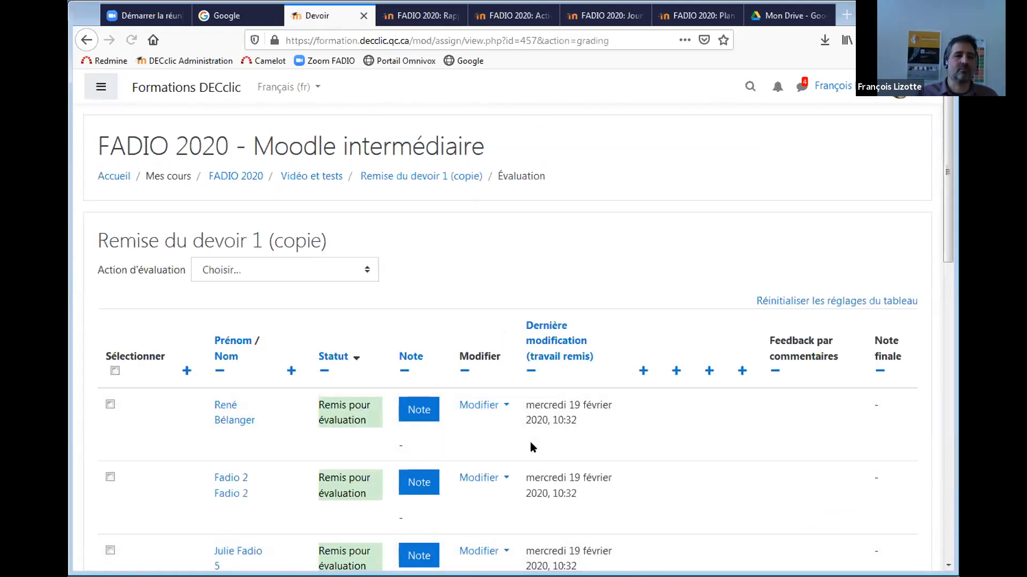
{"action": "left_click_drag", "start_coordinate": [945, 229], "coordinate": [944, 268]}
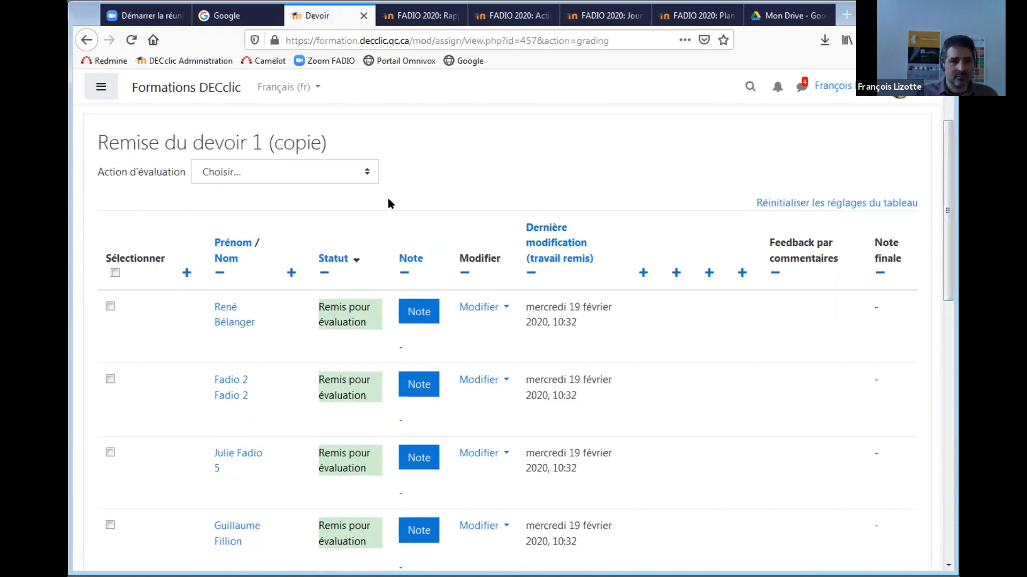
{"action": "left_click", "coordinate": [298, 171]}
{"action": "left_click", "coordinate": [704, 135]}
{"action": "left_click_drag", "start_coordinate": [945, 174], "coordinate": [946, 318]}
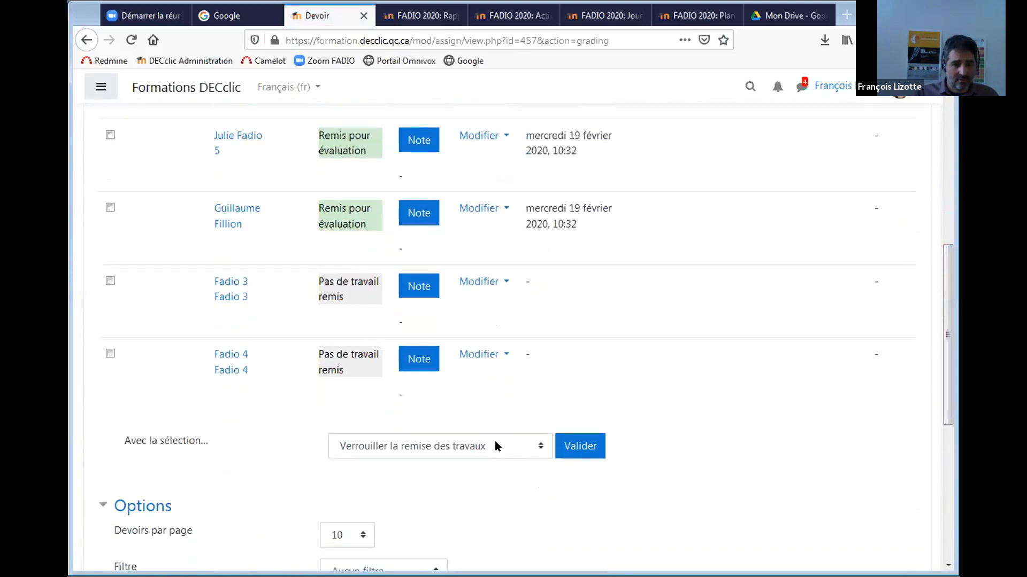
{"action": "left_click", "coordinate": [495, 446]}
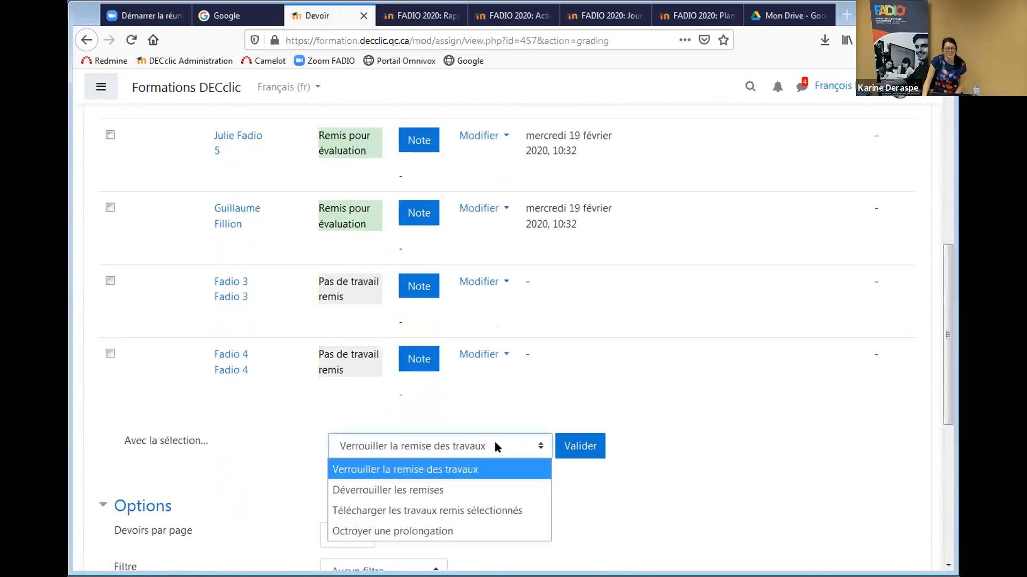
{"action": "left_click_drag", "start_coordinate": [945, 333], "coordinate": [941, 396]}
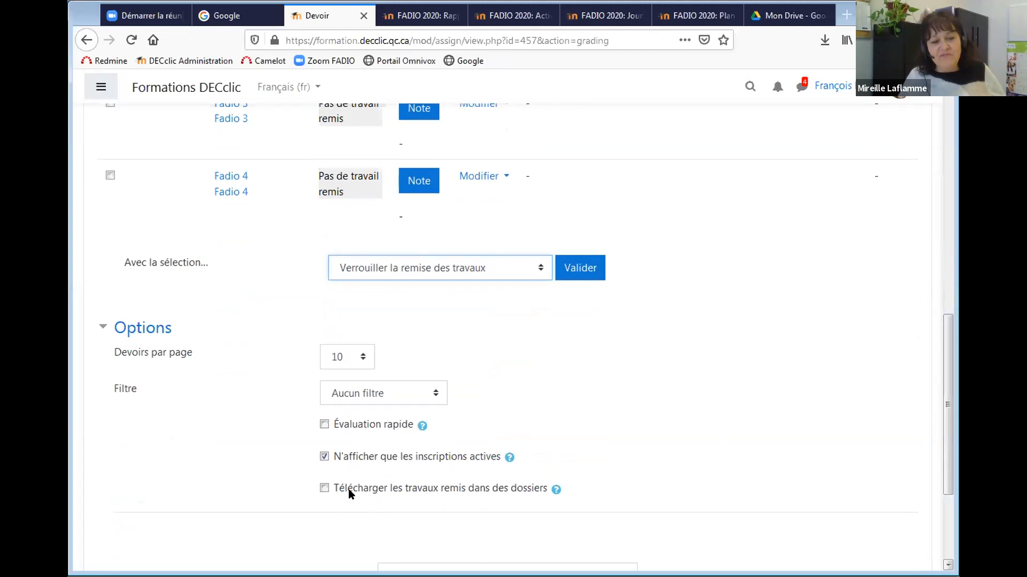
{"action": "left_click", "coordinate": [324, 488]}
{"action": "left_click", "coordinate": [325, 488]}
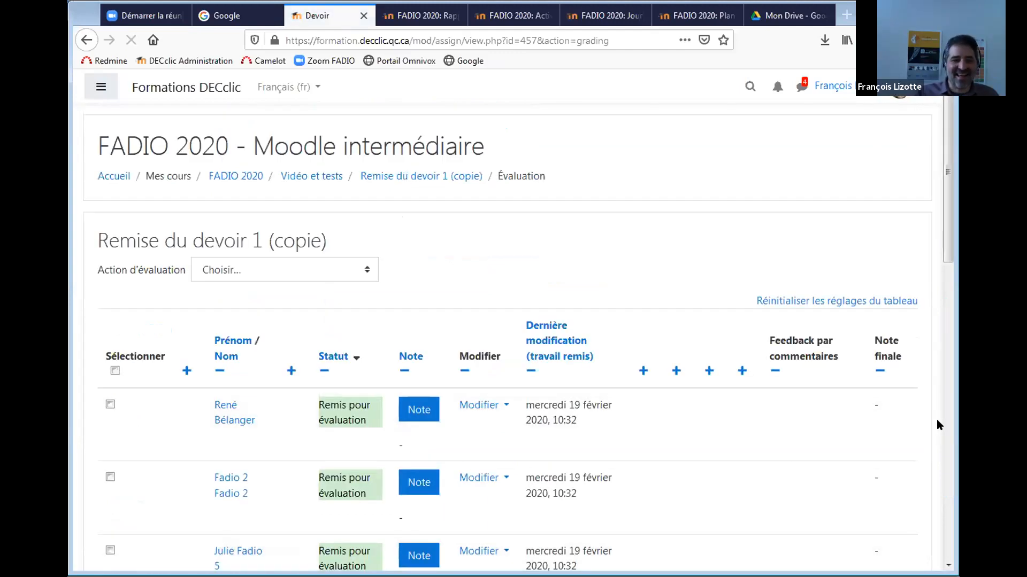
{"action": "left_click_drag", "start_coordinate": [948, 223], "coordinate": [951, 259]}
Try the 'Télécharger tous les travaux remis' grading action, cancelling the first download prompt.
{"action": "left_click", "coordinate": [243, 196]}
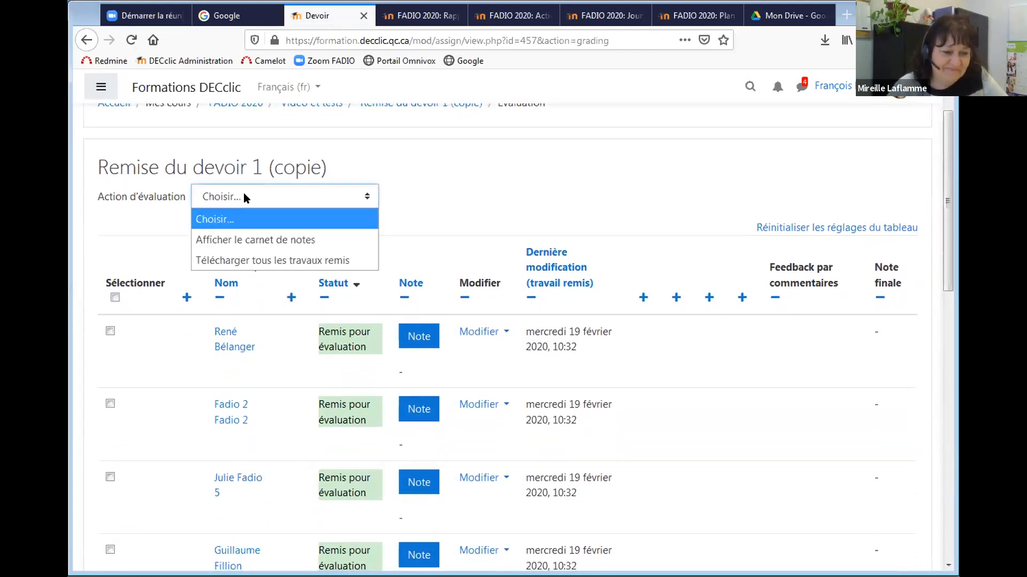
{"action": "left_click", "coordinate": [257, 261]}
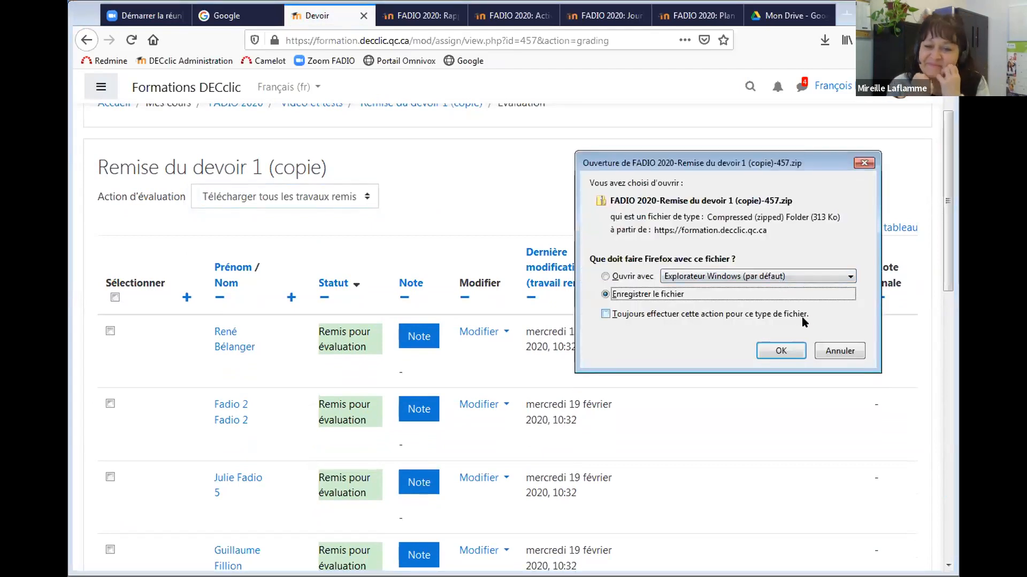
{"action": "left_click", "coordinate": [839, 350]}
{"action": "left_click_drag", "start_coordinate": [942, 240], "coordinate": [928, 213]}
{"action": "left_click", "coordinate": [330, 253]}
{"action": "left_click", "coordinate": [323, 309]}
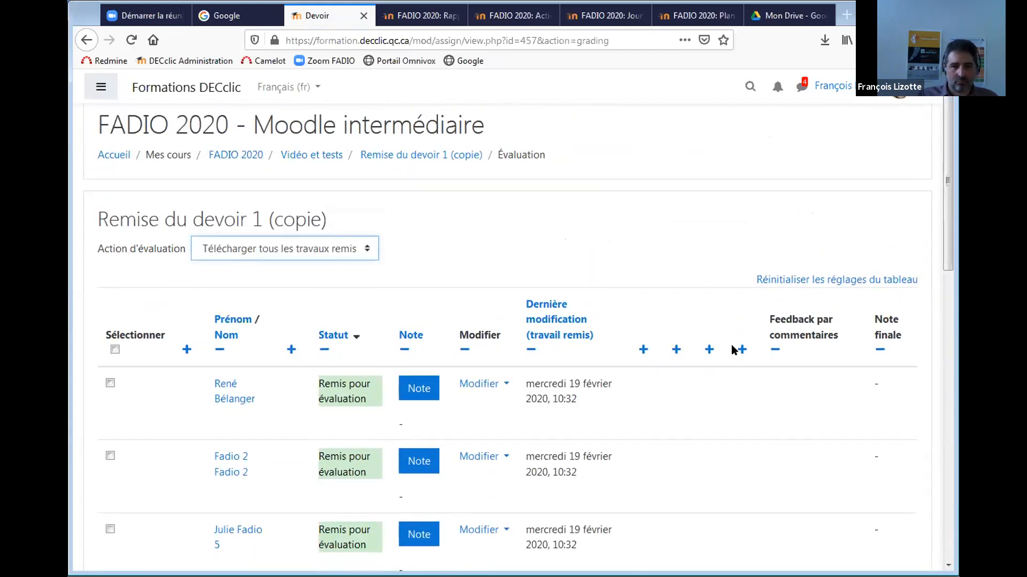
{"action": "left_click_drag", "start_coordinate": [942, 189], "coordinate": [949, 368]}
{"action": "scroll", "coordinate": [949, 367], "scroll_direction": "up", "scroll_amount": 6}
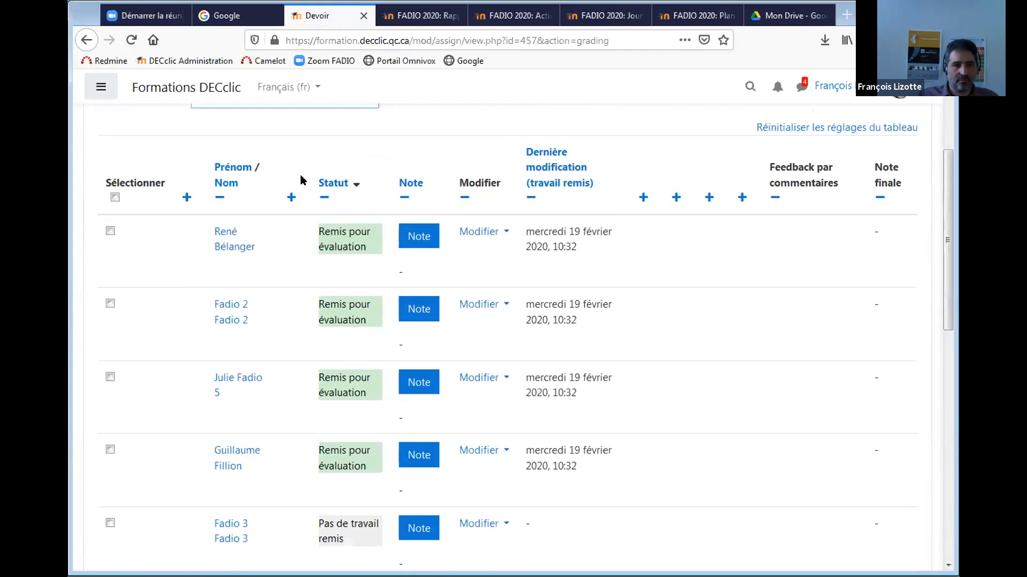
Reload the grading page and save the all-submissions zip to the Images library.
{"action": "left_click", "coordinate": [128, 38]}
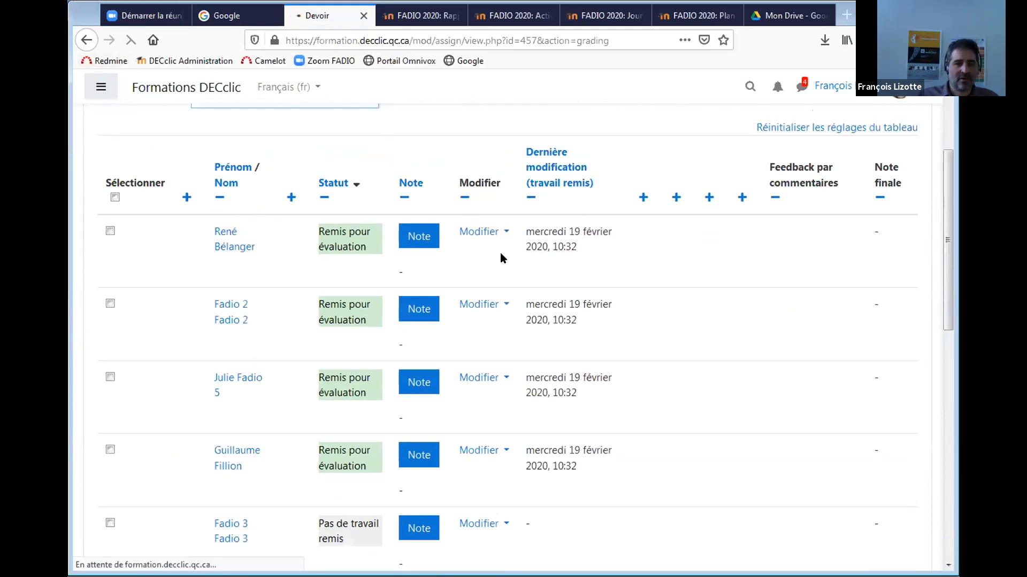
{"action": "scroll", "coordinate": [945, 250], "scroll_direction": "up", "scroll_amount": 3}
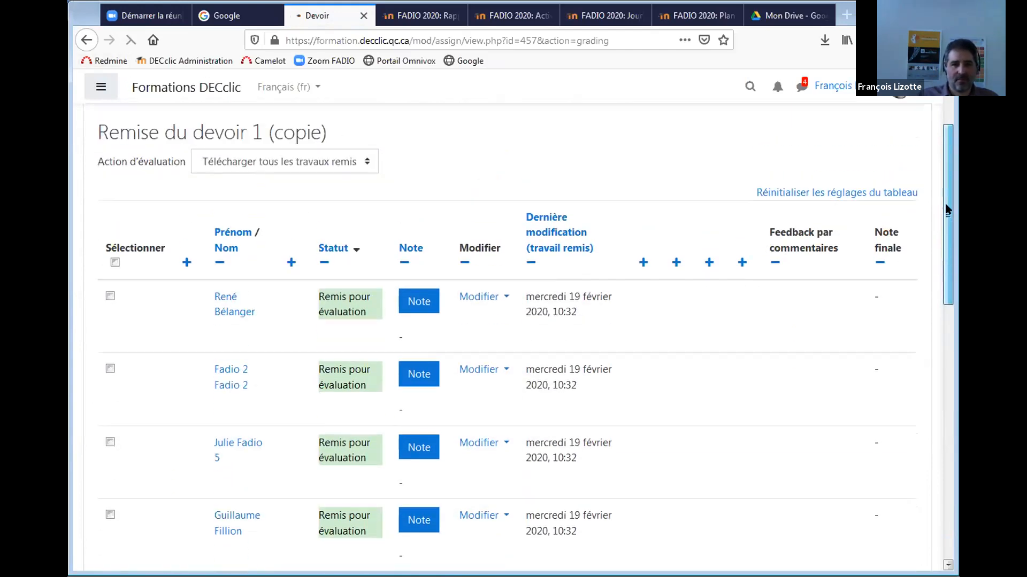
{"action": "left_click", "coordinate": [323, 223]}
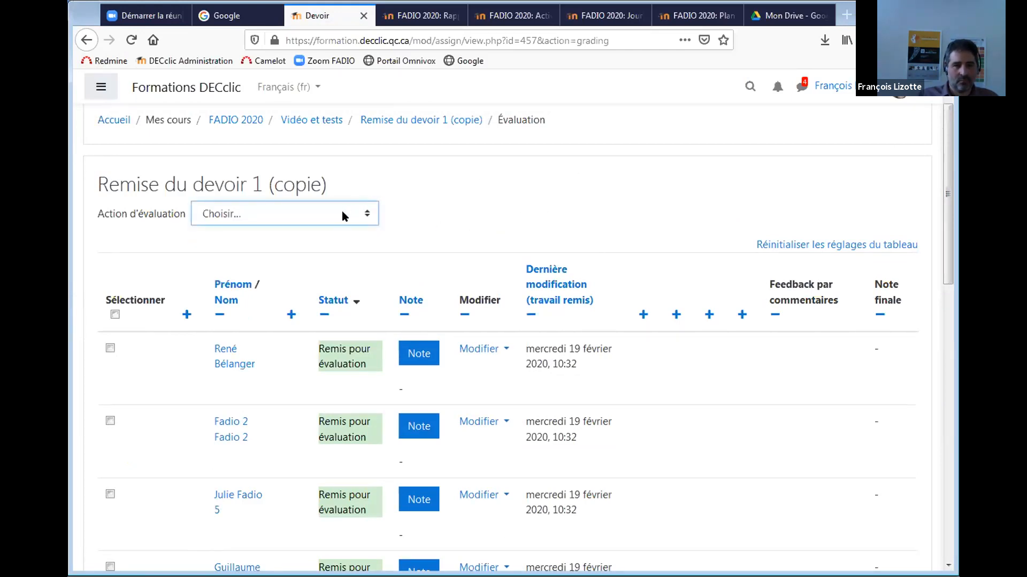
{"action": "left_click", "coordinate": [342, 211]}
{"action": "left_click", "coordinate": [310, 273]}
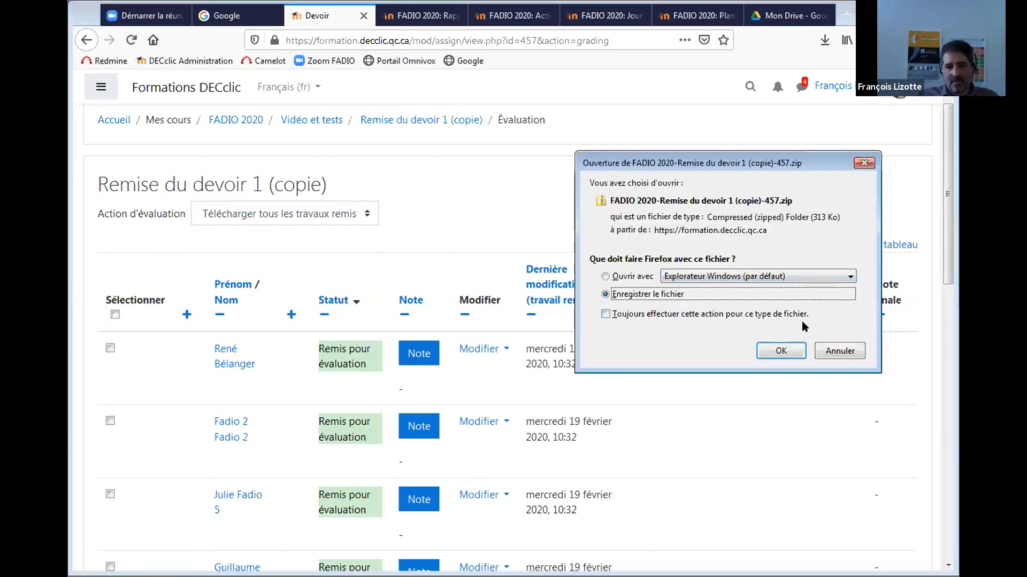
{"action": "left_click", "coordinate": [781, 351]}
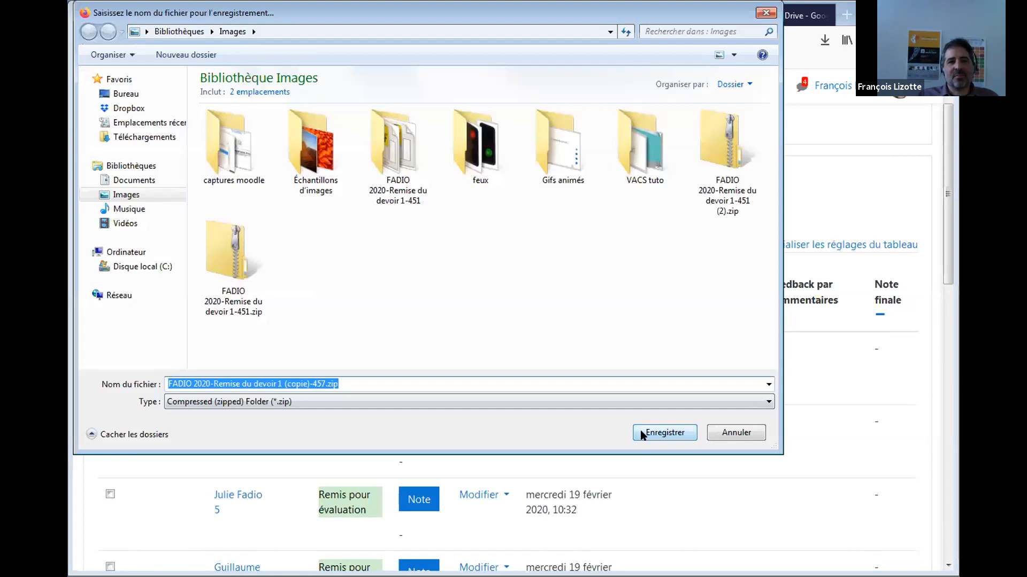
{"action": "left_click", "coordinate": [640, 431]}
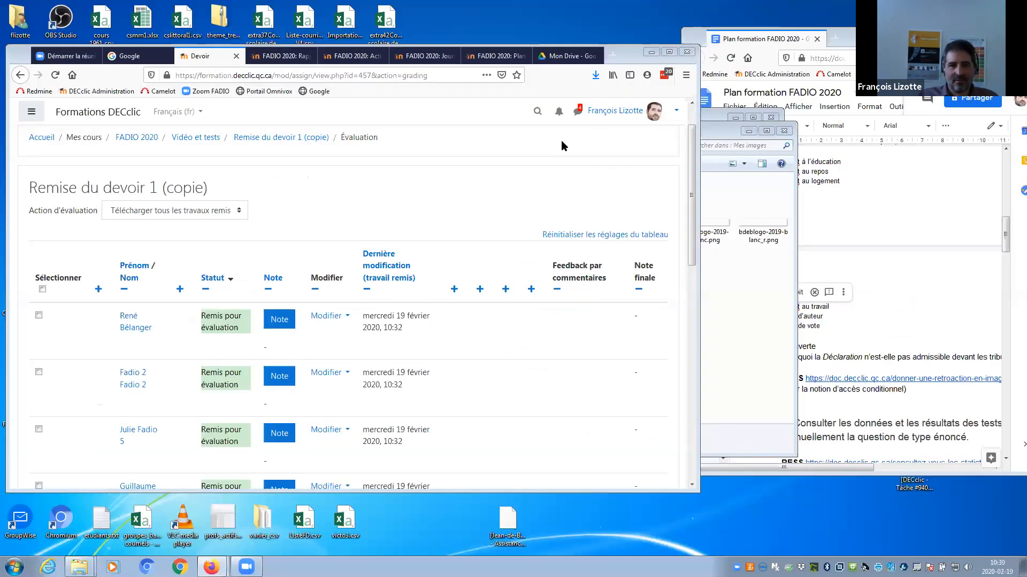
Locate the downloaded submissions zip and extract all of it into its own folder.
{"action": "left_click", "coordinate": [594, 76]}
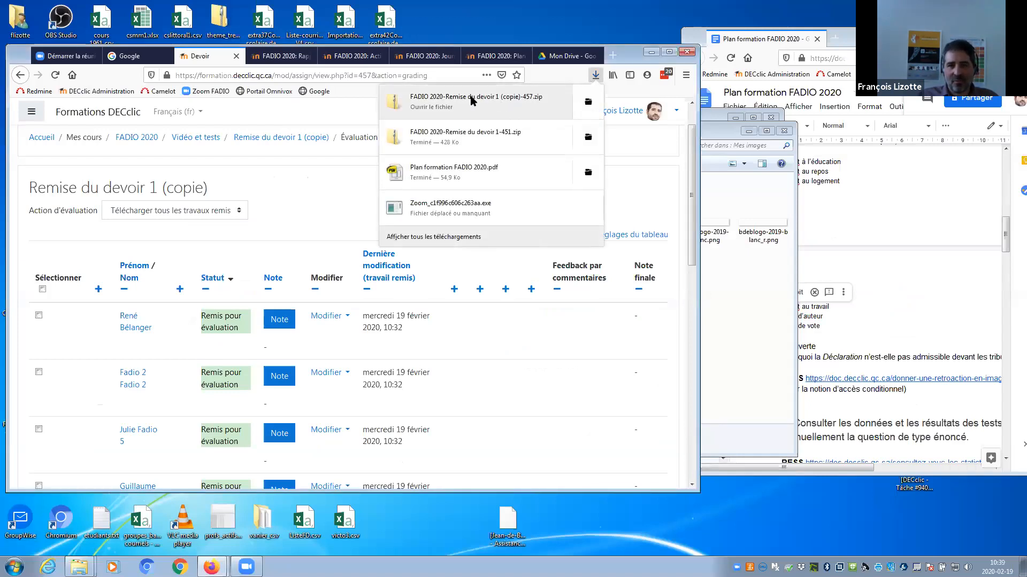
{"action": "left_click", "coordinate": [588, 102]}
{"action": "right_click", "coordinate": [239, 320]}
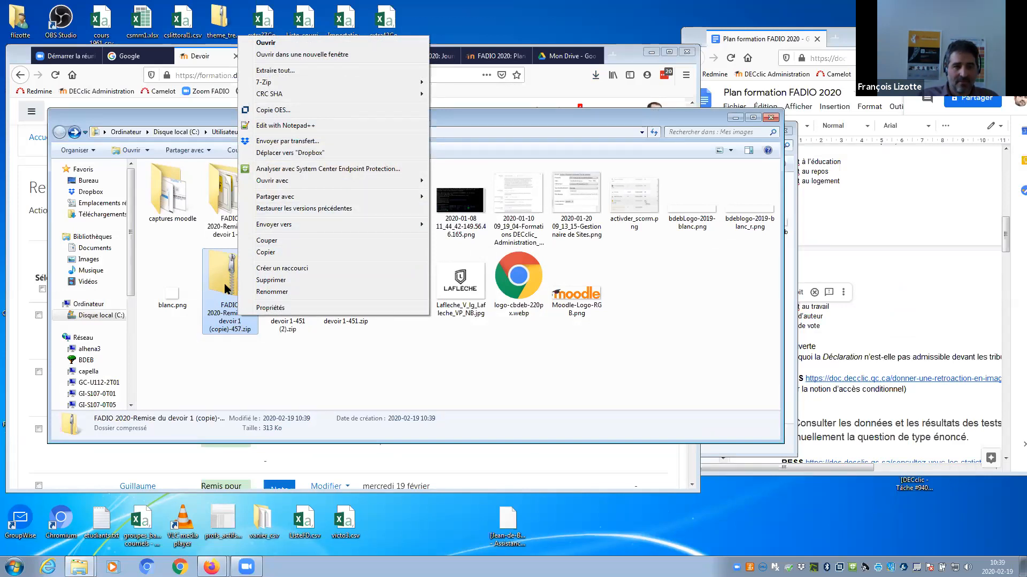
{"action": "left_click", "coordinate": [274, 70]}
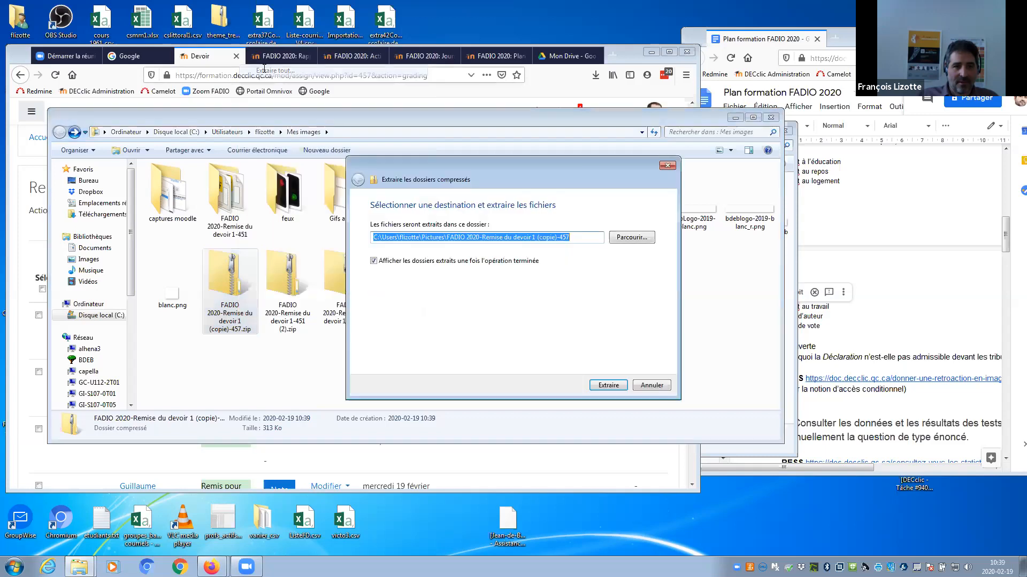
{"action": "left_click", "coordinate": [609, 386]}
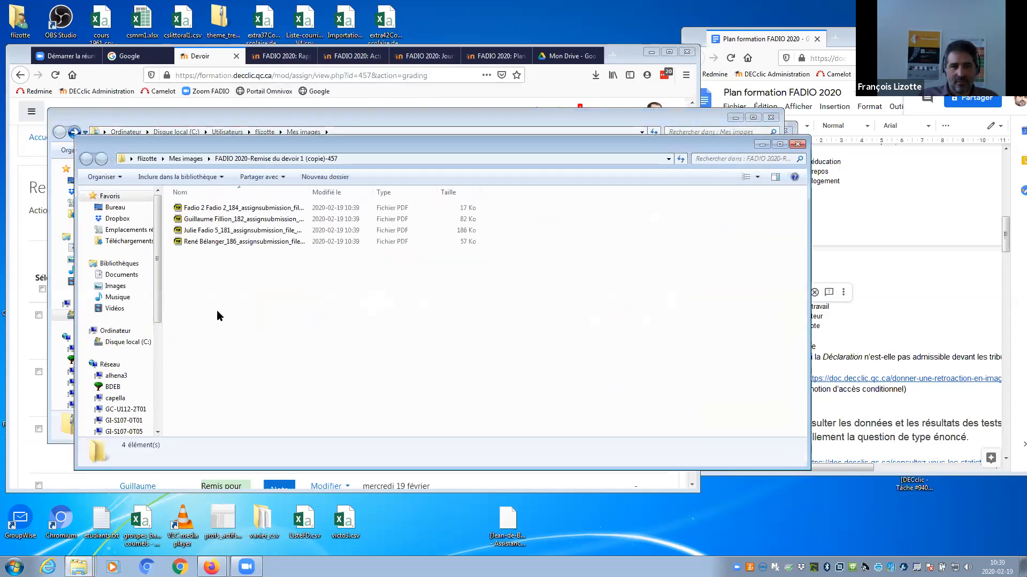
Preview the first student's PDF, close the viewer, and select all four PDFs.
{"action": "double_click", "coordinate": [233, 210]}
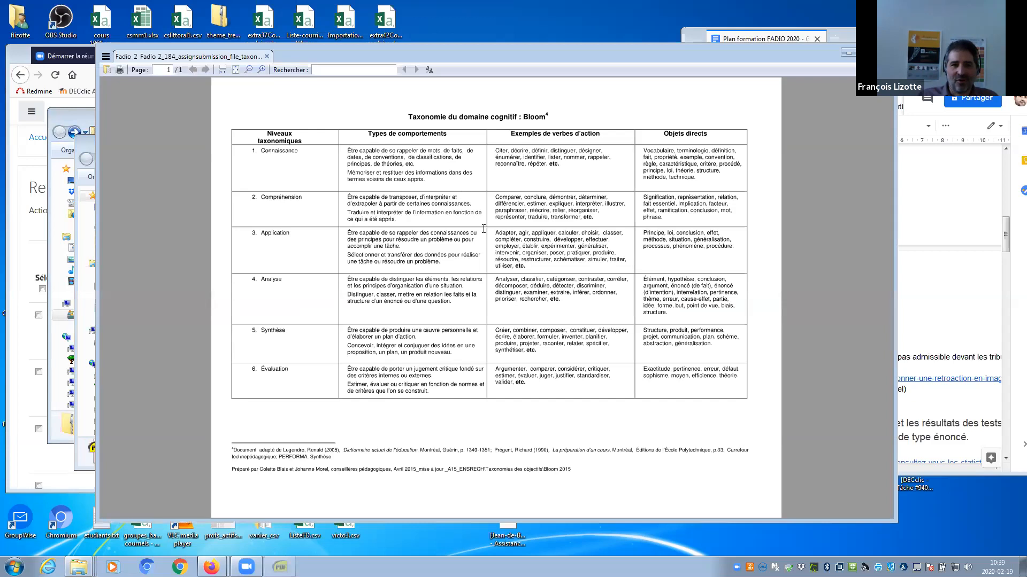
{"action": "left_click", "coordinate": [107, 71]}
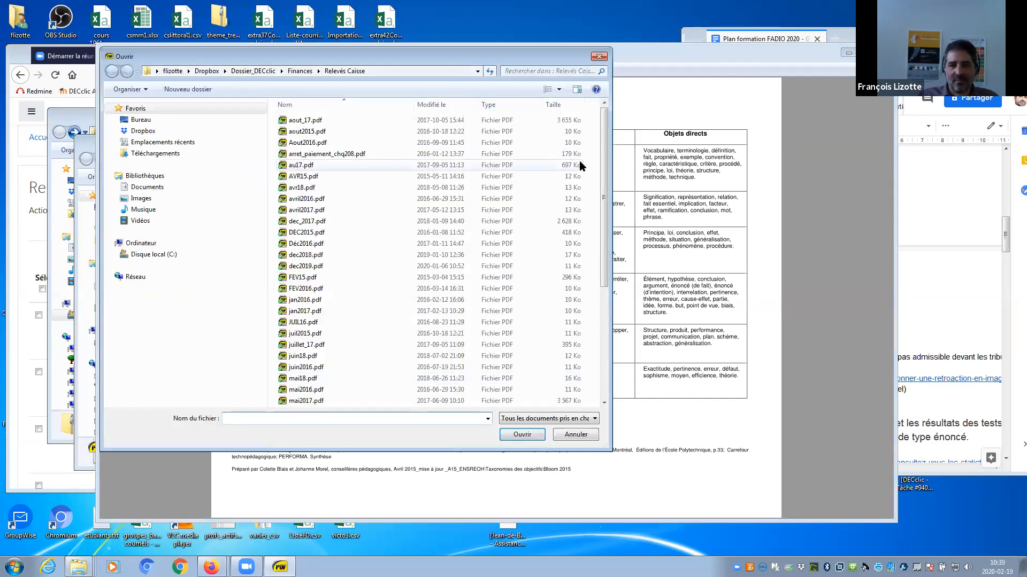
{"action": "left_click", "coordinate": [599, 56]}
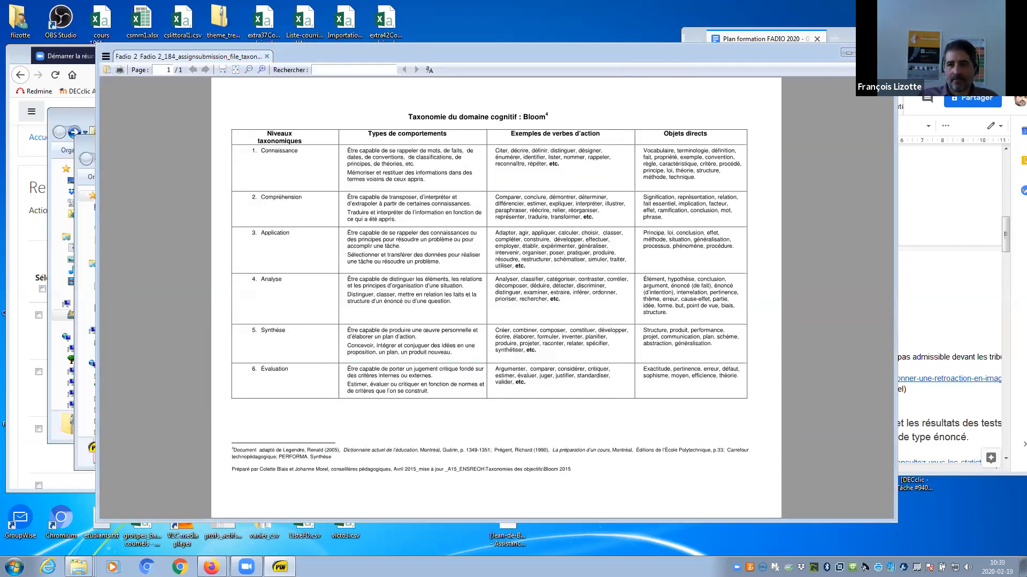
{"action": "left_click", "coordinate": [884, 53]}
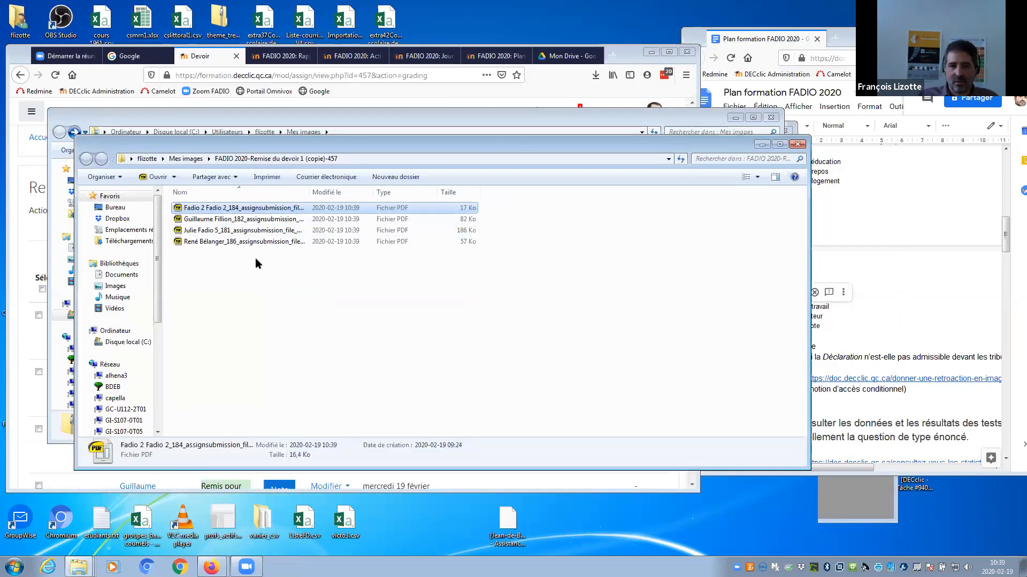
{"action": "left_click_drag", "start_coordinate": [221, 210], "coordinate": [213, 245]}
Compress the four student PDFs into a zip archive and rename it retour2.zip.
{"action": "right_click", "coordinate": [212, 245]}
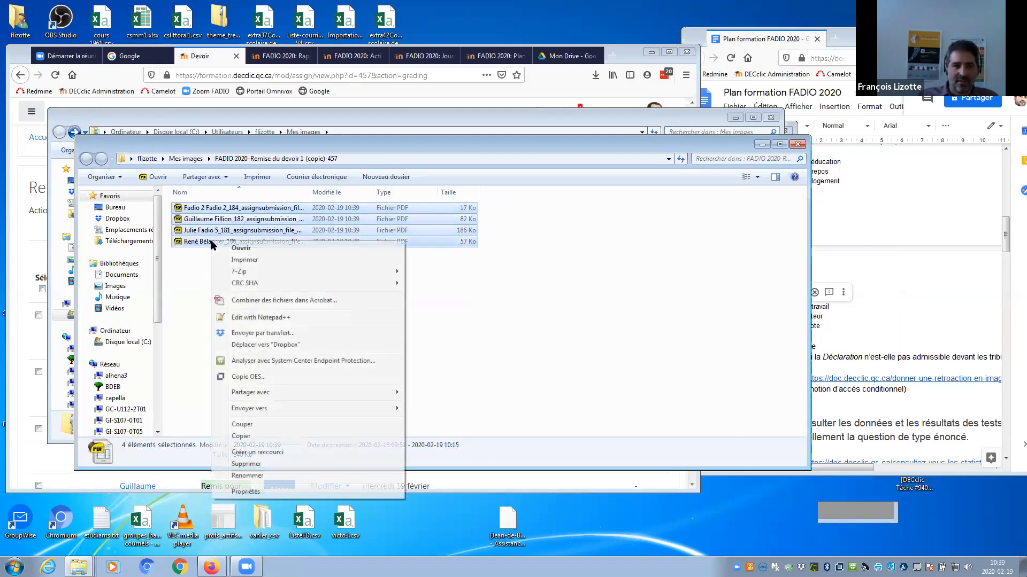
{"action": "mouse_move", "coordinate": [278, 410]}
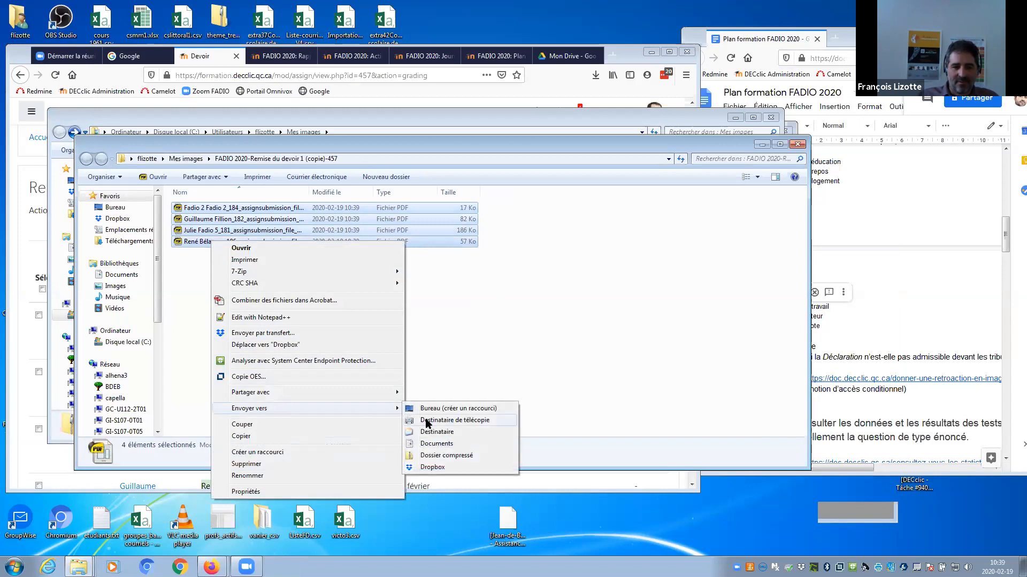
{"action": "left_click", "coordinate": [434, 456]}
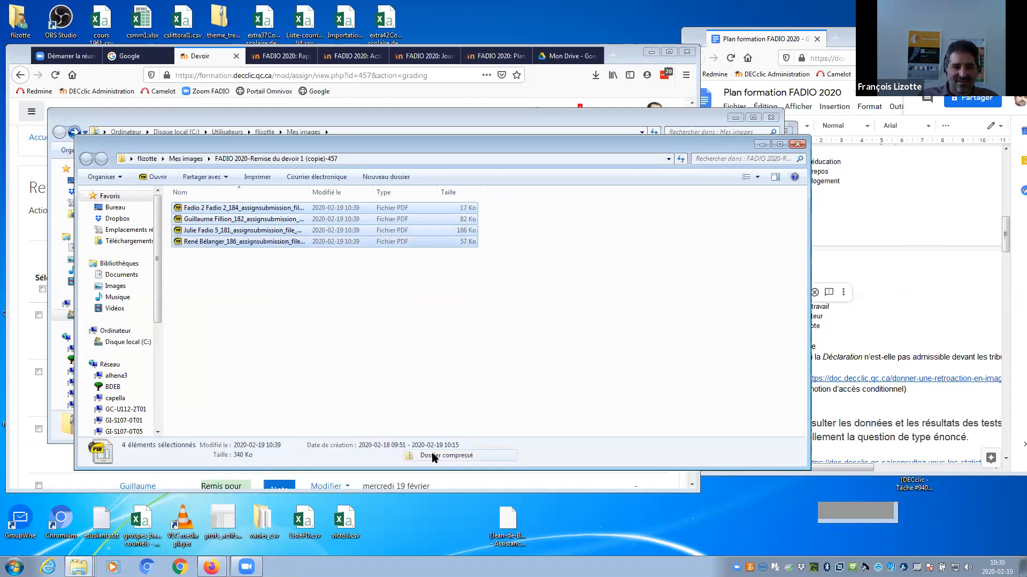
{"action": "left_click", "coordinate": [276, 257]}
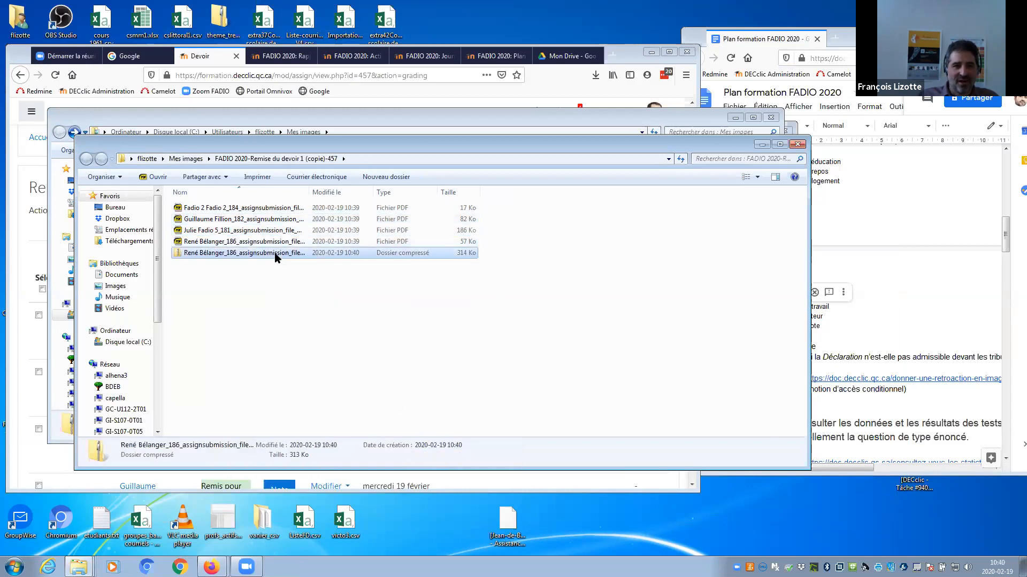
{"action": "right_click", "coordinate": [276, 258]}
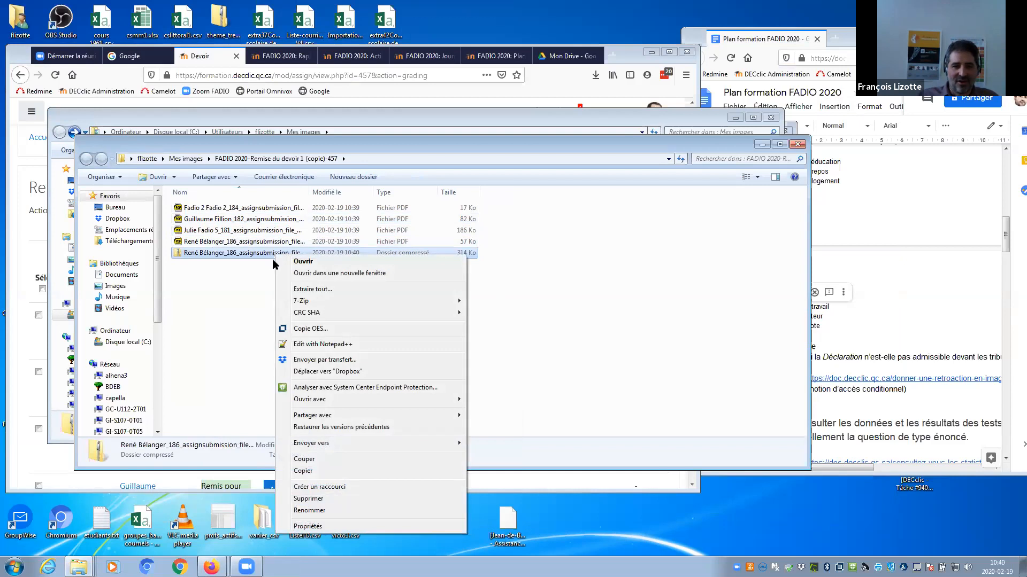
{"action": "left_click", "coordinate": [309, 510]}
{"action": "type", "text": "retour2"}
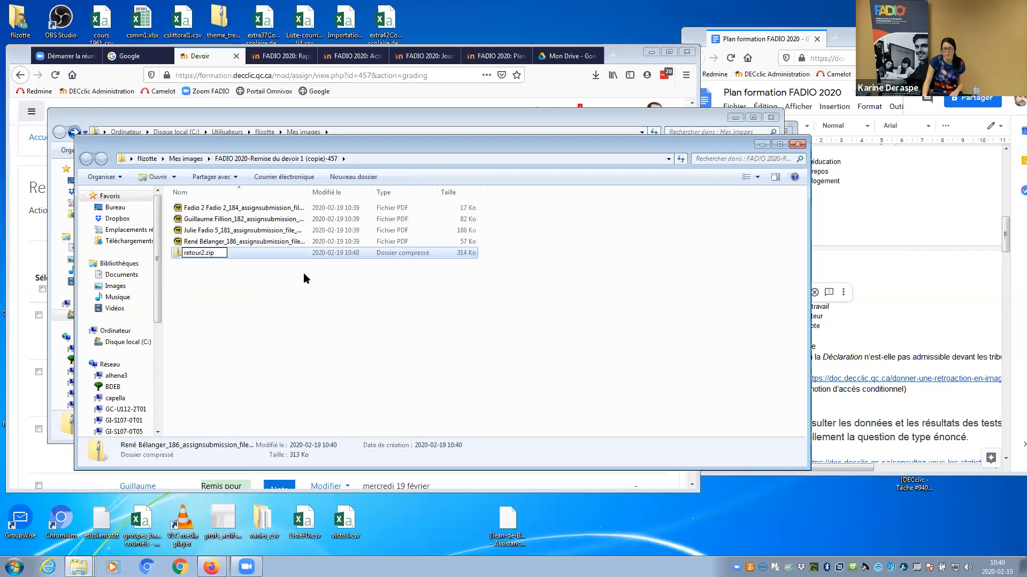
{"action": "key", "text": "Return"}
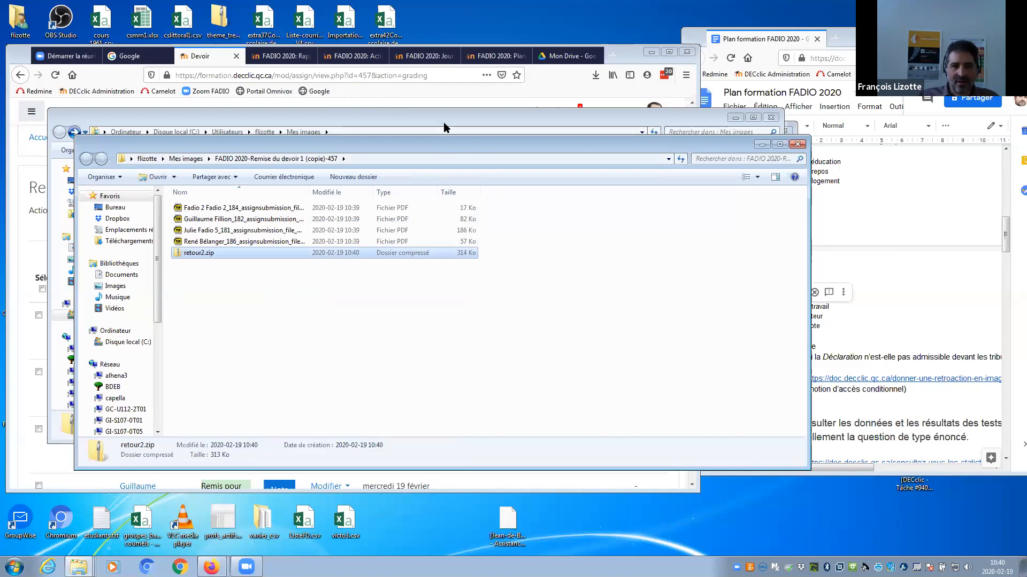
Review the Action d'évaluation list and the first submission's Modifier menu, leaving the action at Choisir....
{"action": "left_click", "coordinate": [434, 103]}
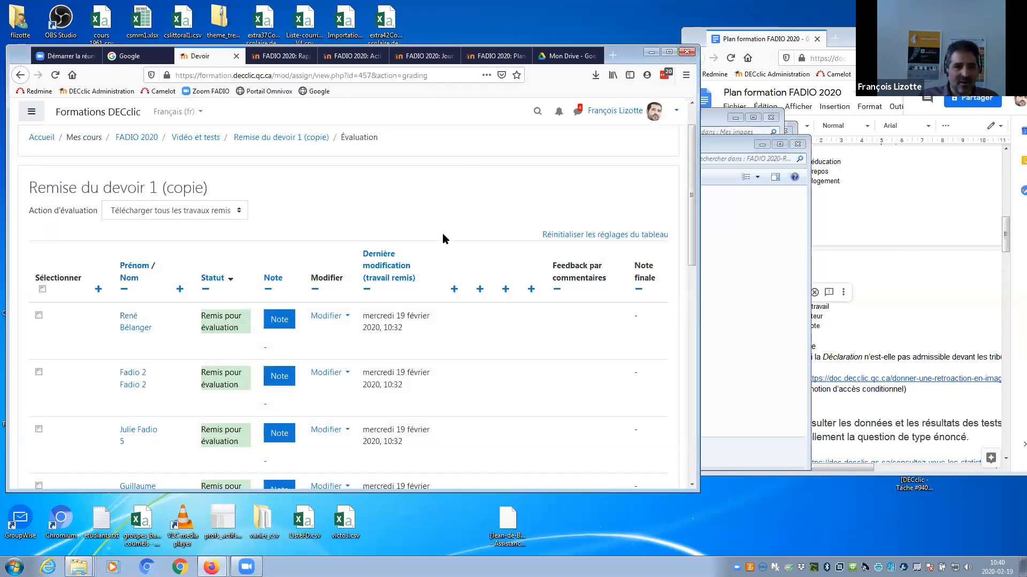
{"action": "left_click", "coordinate": [202, 214]}
{"action": "left_click", "coordinate": [190, 223]}
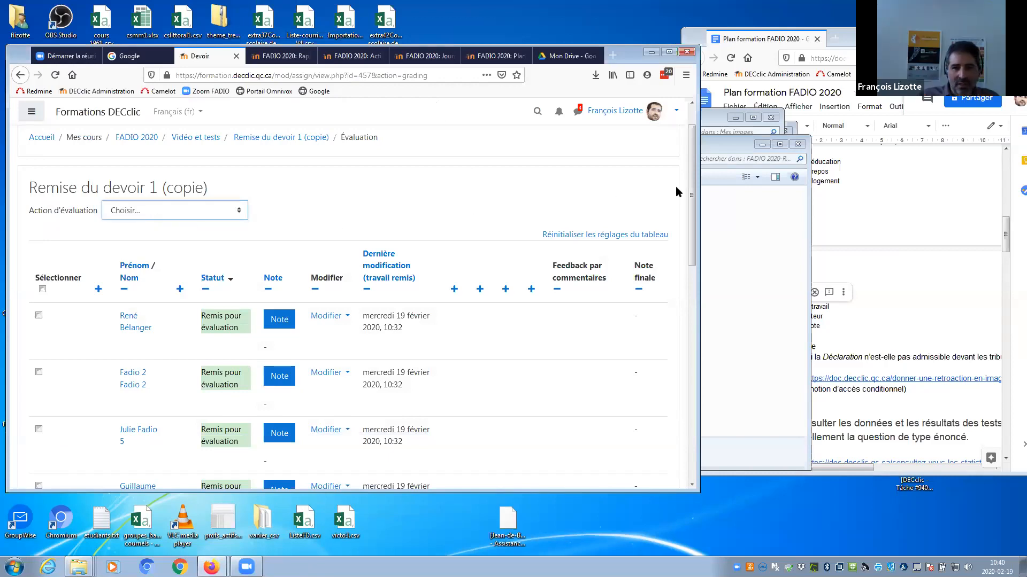
{"action": "scroll", "coordinate": [693, 195], "scroll_direction": "down", "scroll_amount": 2}
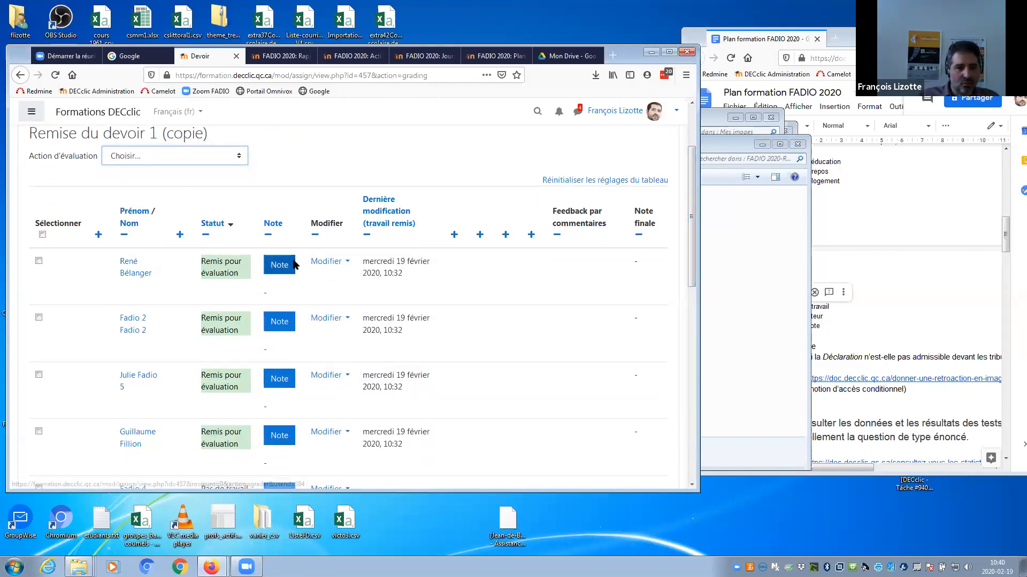
{"action": "left_click", "coordinate": [331, 265]}
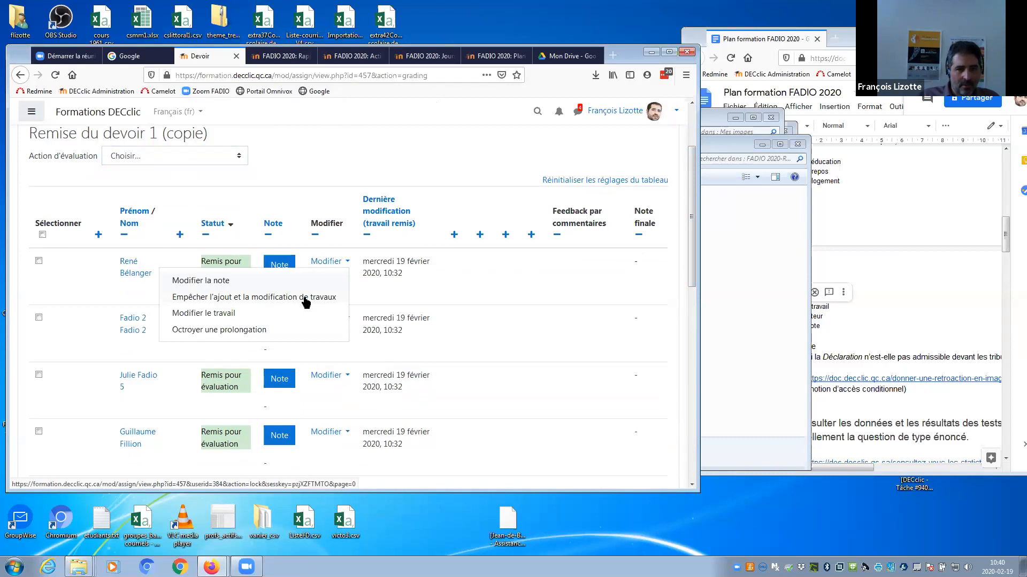
{"action": "left_click", "coordinate": [538, 336]}
Collapse and re-expand the table's Options section, then review the grading actions list again.
{"action": "left_click_drag", "start_coordinate": [691, 235], "coordinate": [705, 379]}
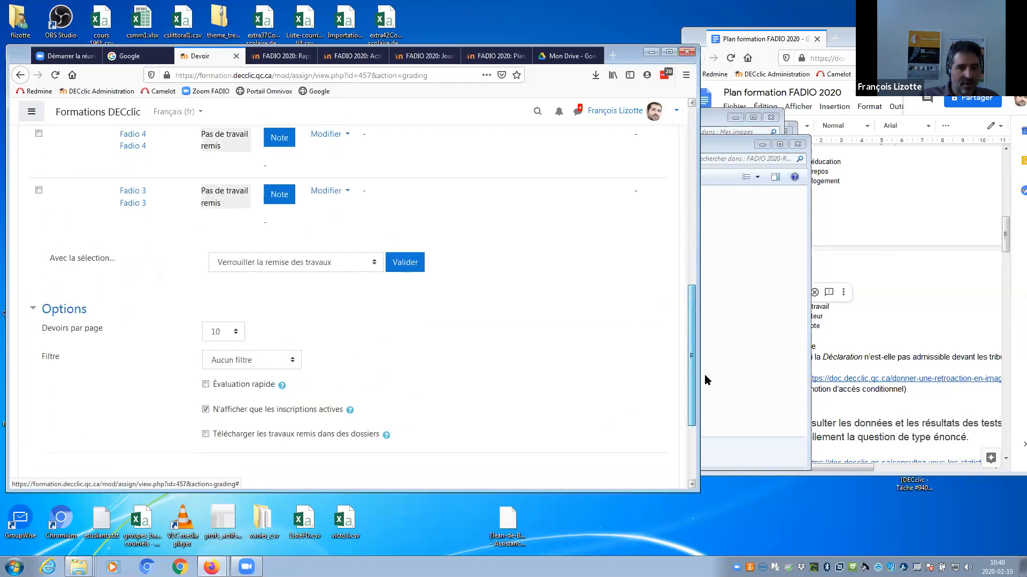
{"action": "scroll", "coordinate": [397, 365], "scroll_direction": "down", "scroll_amount": 1}
{"action": "left_click", "coordinate": [28, 303]}
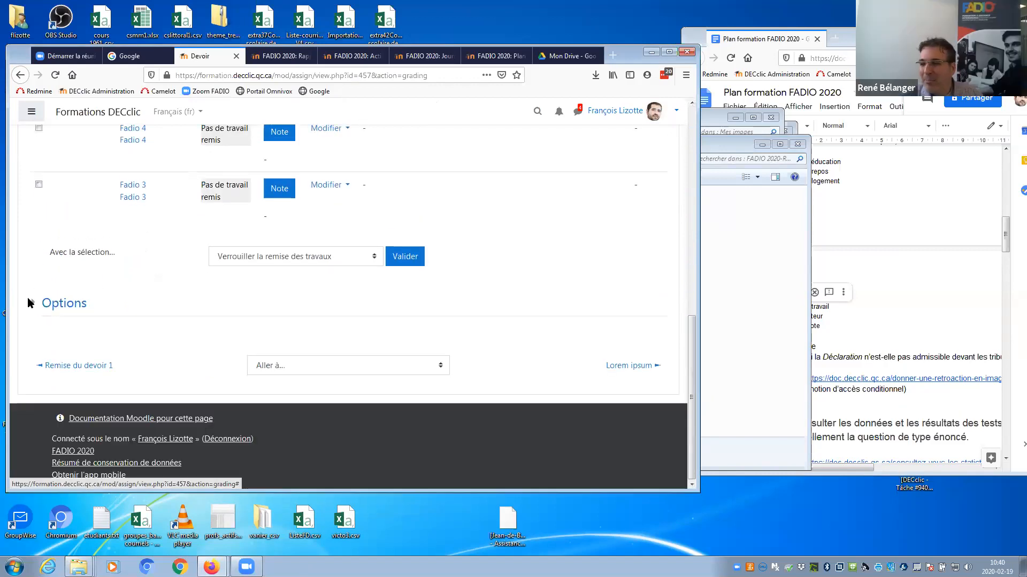
{"action": "left_click", "coordinate": [28, 303]}
{"action": "left_click_drag", "start_coordinate": [691, 325], "coordinate": [698, 155]}
{"action": "left_click", "coordinate": [164, 222]}
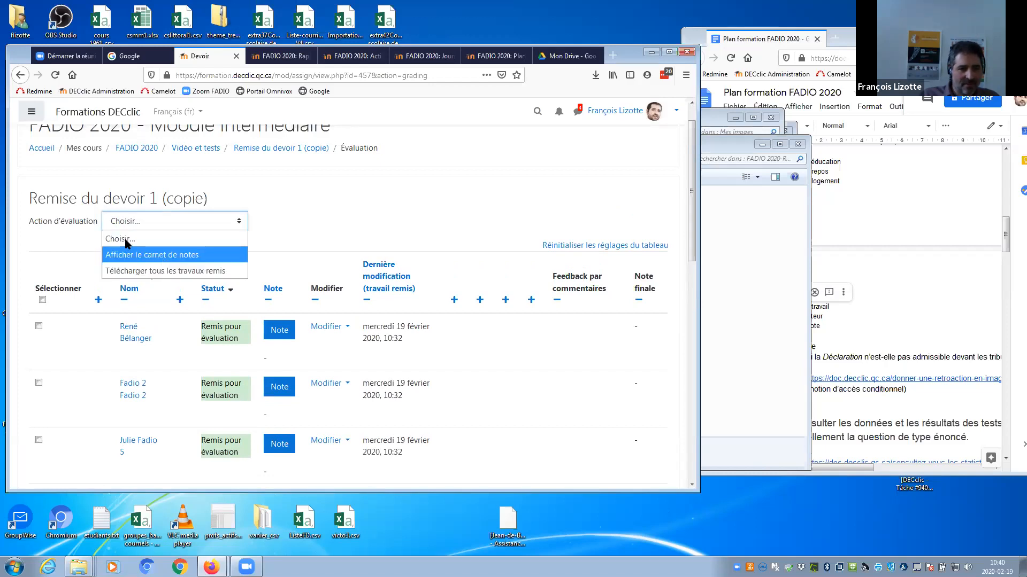
{"action": "left_click", "coordinate": [387, 229]}
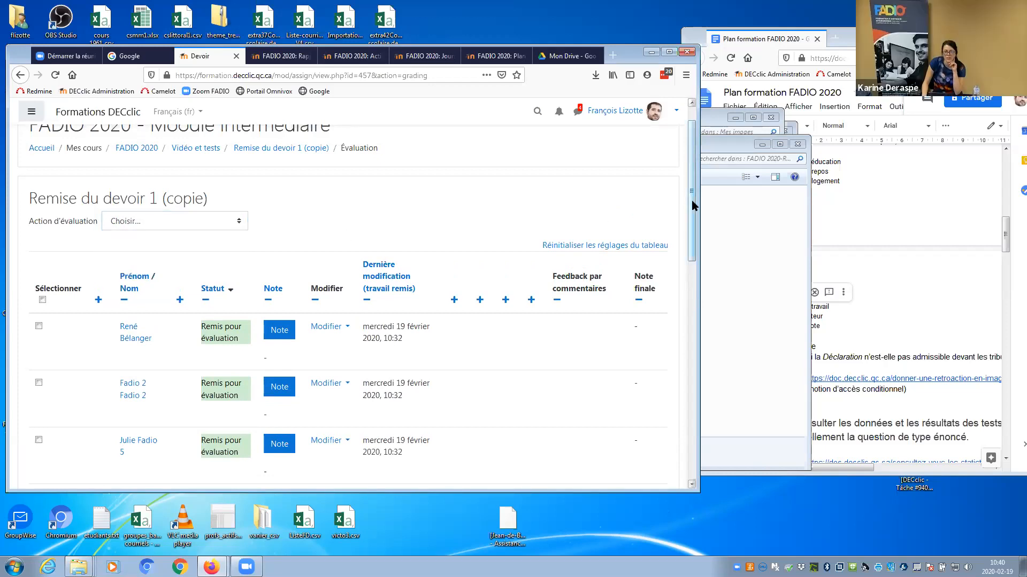
{"action": "scroll", "coordinate": [642, 169], "scroll_direction": "up", "scroll_amount": 1}
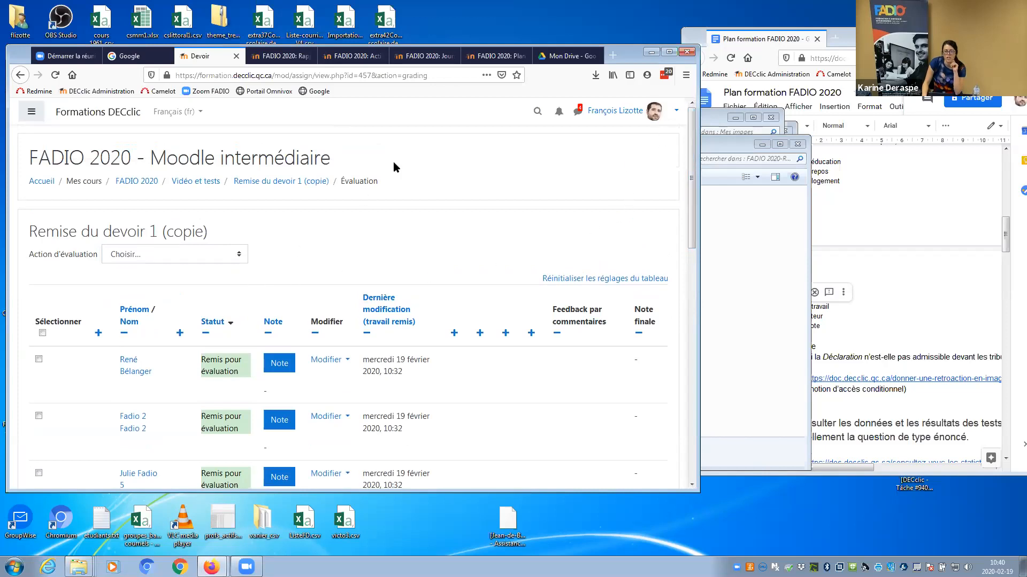
{"action": "mouse_move", "coordinate": [691, 225]}
{"action": "left_mouse_down"}
{"action": "mouse_move", "coordinate": [690, 407]}
{"action": "mouse_move", "coordinate": [690, 219]}
{"action": "left_mouse_up"}
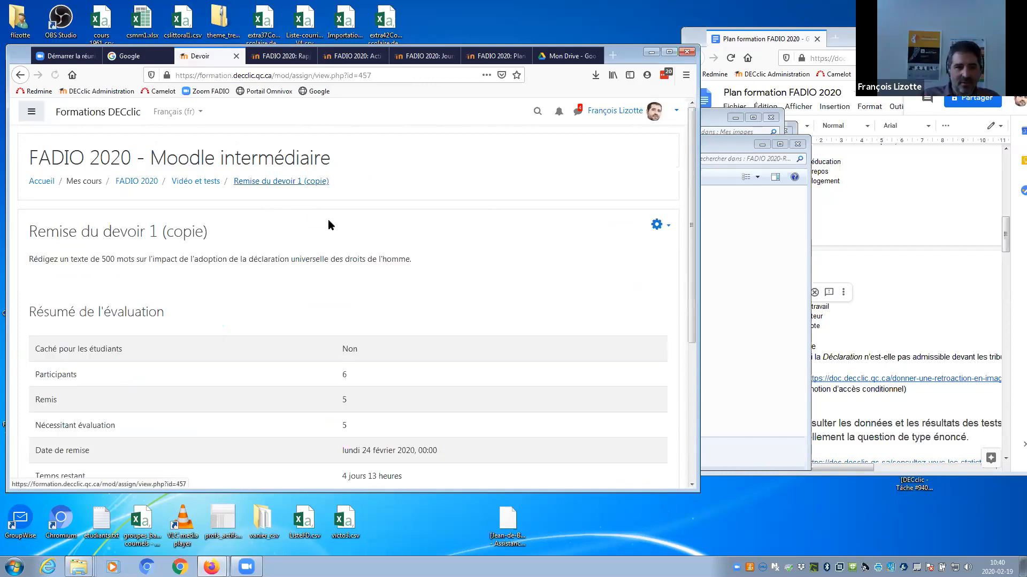
In the assignment settings, disable Annotation PDF and comment feedback, enable Fichiers de feedback, and save.
{"action": "left_click", "coordinate": [658, 225]}
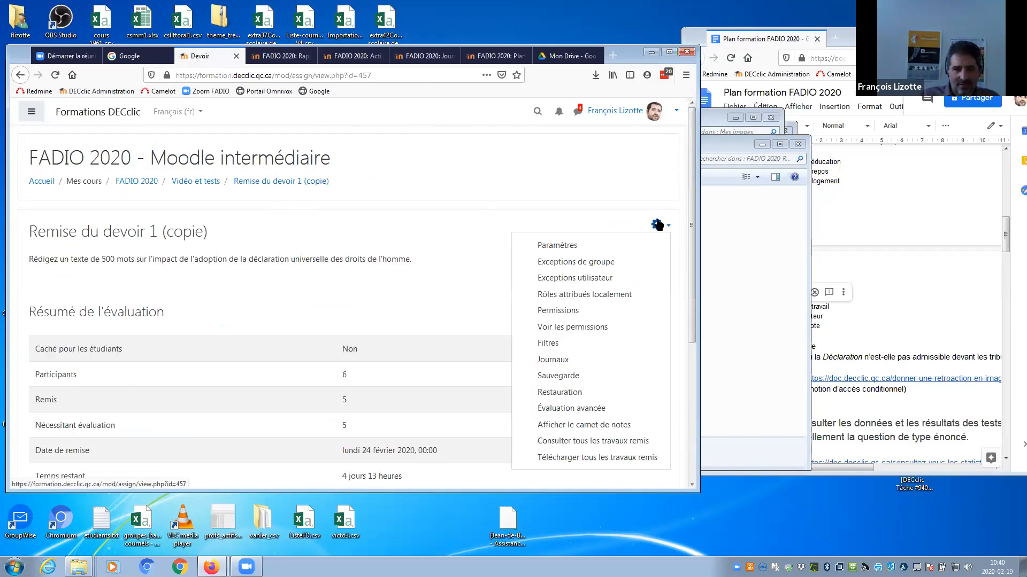
{"action": "left_click", "coordinate": [557, 245]}
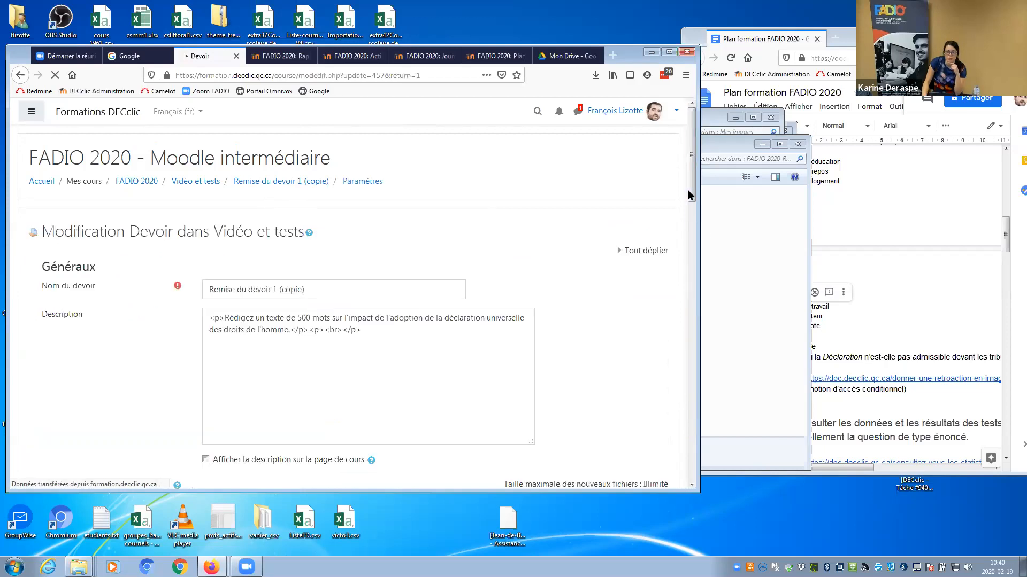
{"action": "left_click_drag", "start_coordinate": [690, 198], "coordinate": [688, 420]}
{"action": "left_click", "coordinate": [83, 312]}
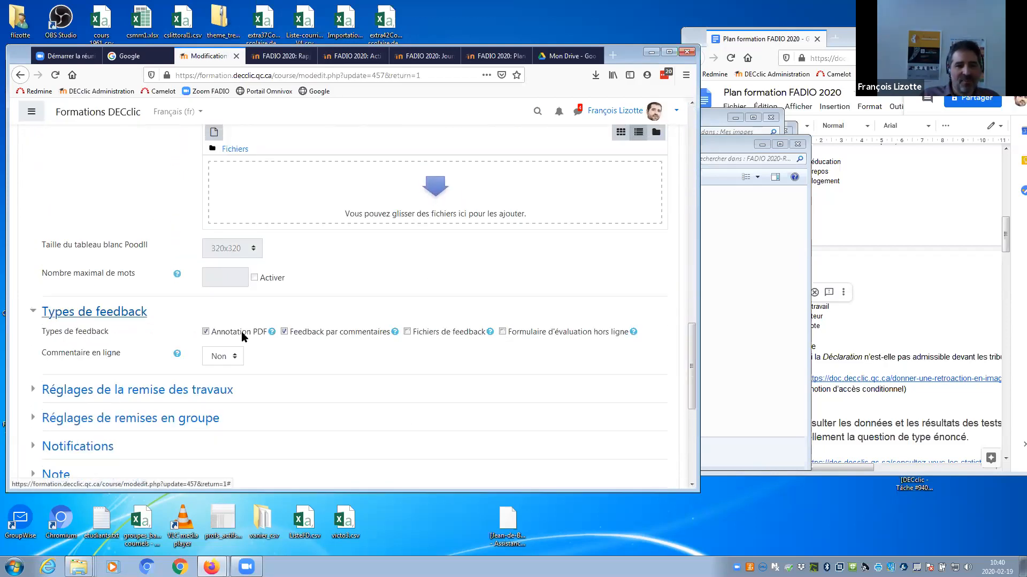
{"action": "left_click", "coordinate": [206, 332]}
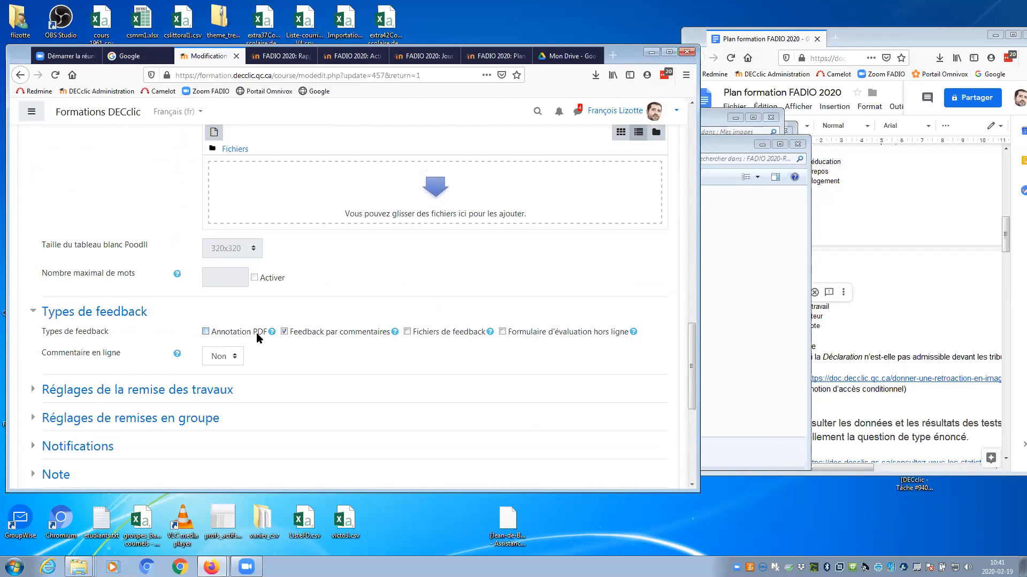
{"action": "left_click", "coordinate": [407, 331]}
{"action": "left_click", "coordinate": [406, 332]}
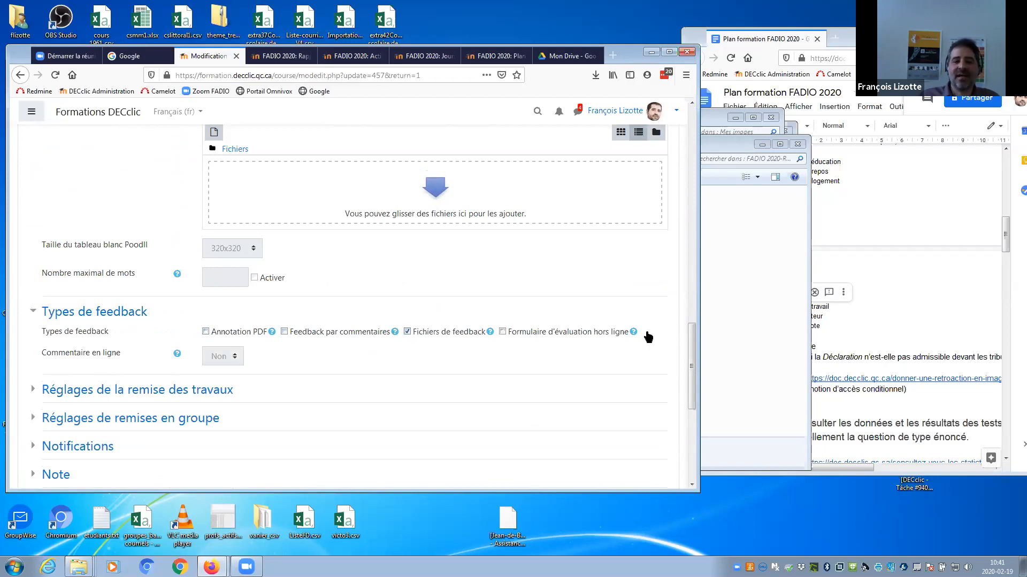
{"action": "scroll", "coordinate": [683, 360], "scroll_direction": "down", "scroll_amount": 6}
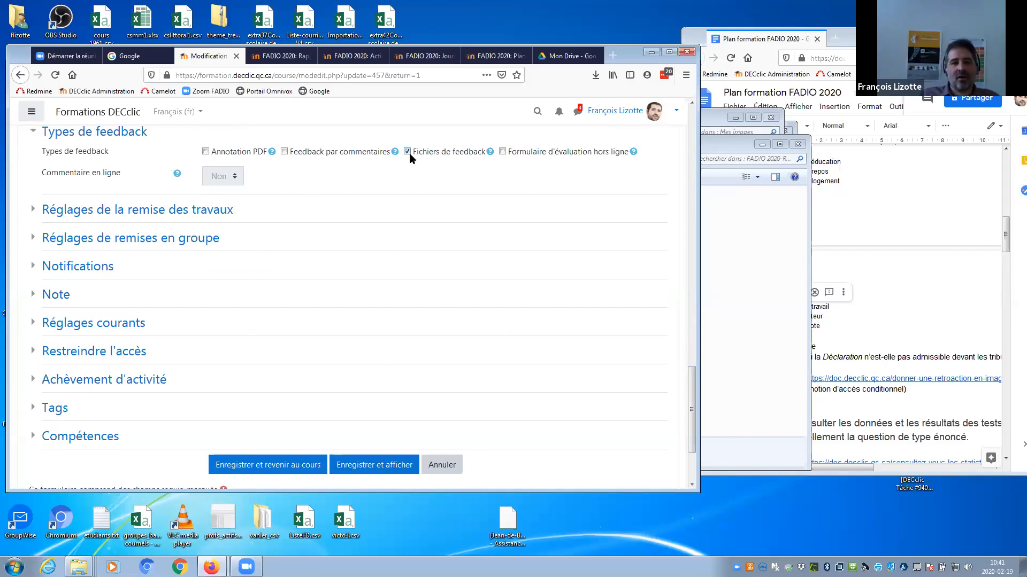
{"action": "left_click", "coordinate": [298, 470]}
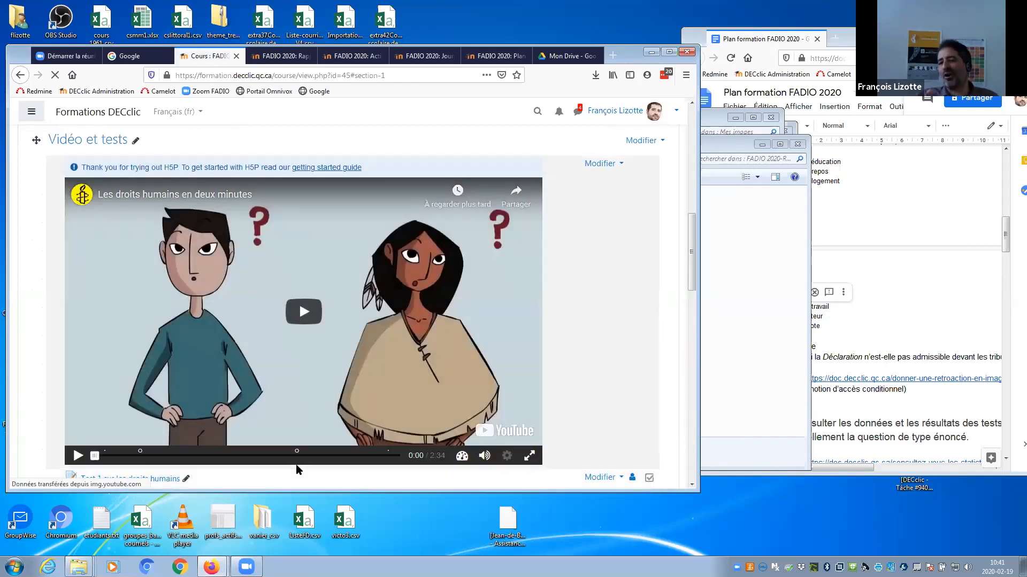
Open the Remise du devoir 1 (copie) assignment and view all submitted work.
{"action": "scroll", "coordinate": [697, 301], "scroll_direction": "down", "scroll_amount": 3}
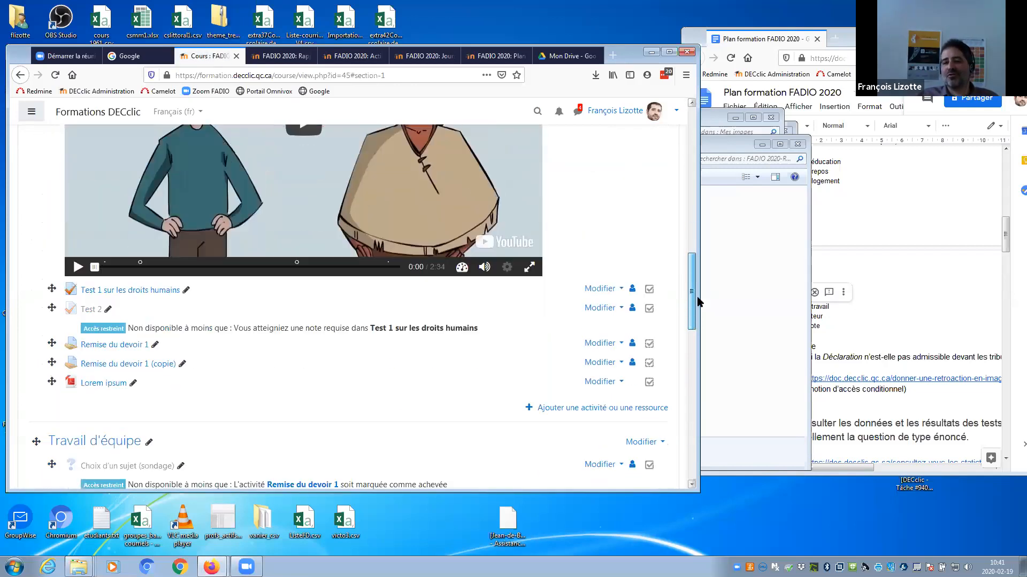
{"action": "scroll", "coordinate": [698, 301], "scroll_direction": "down", "scroll_amount": 10}
{"action": "left_click_drag", "start_coordinate": [697, 381], "coordinate": [699, 303]}
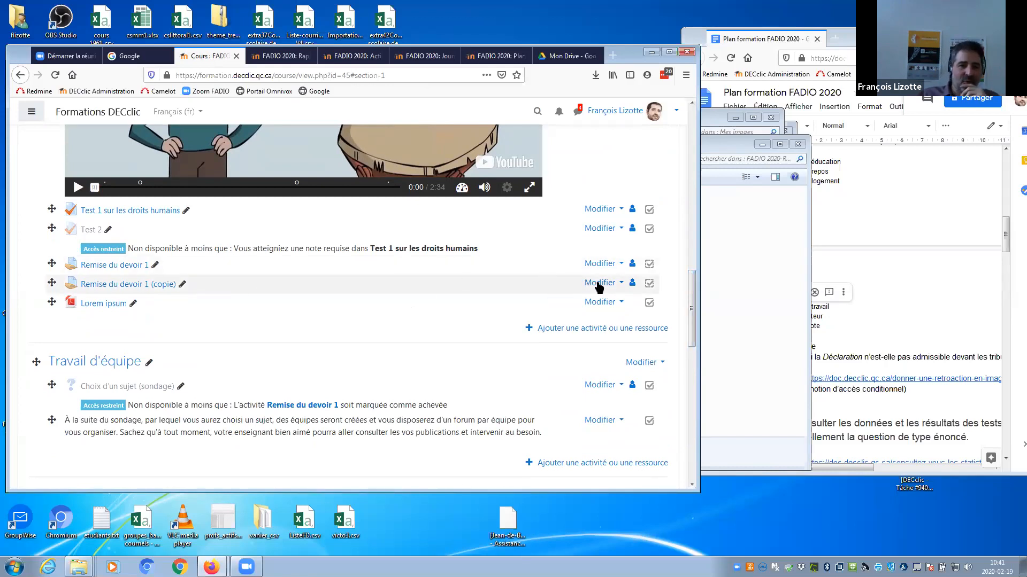
{"action": "left_click", "coordinate": [156, 284]}
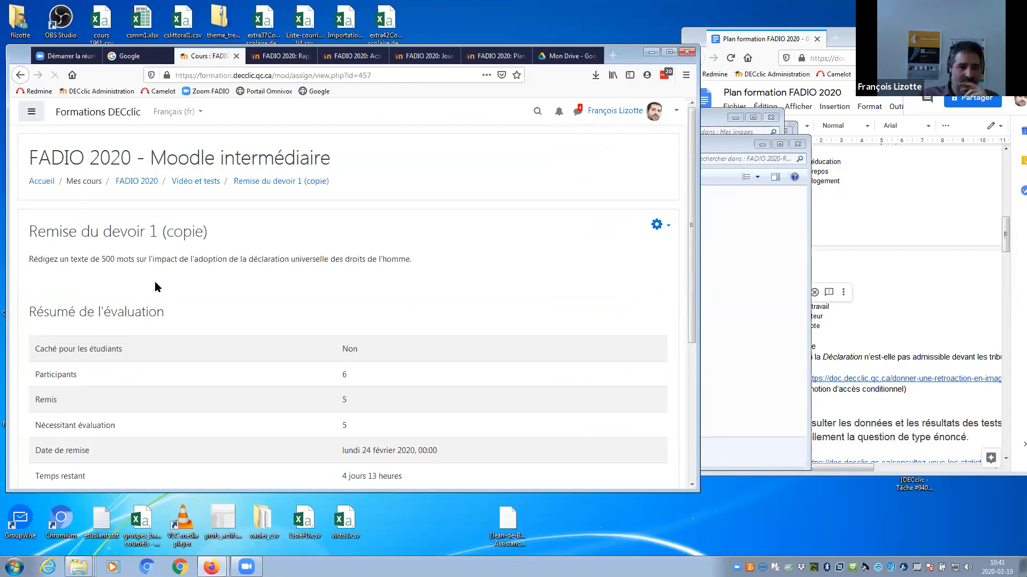
{"action": "scroll", "coordinate": [688, 228], "scroll_direction": "down", "scroll_amount": 3}
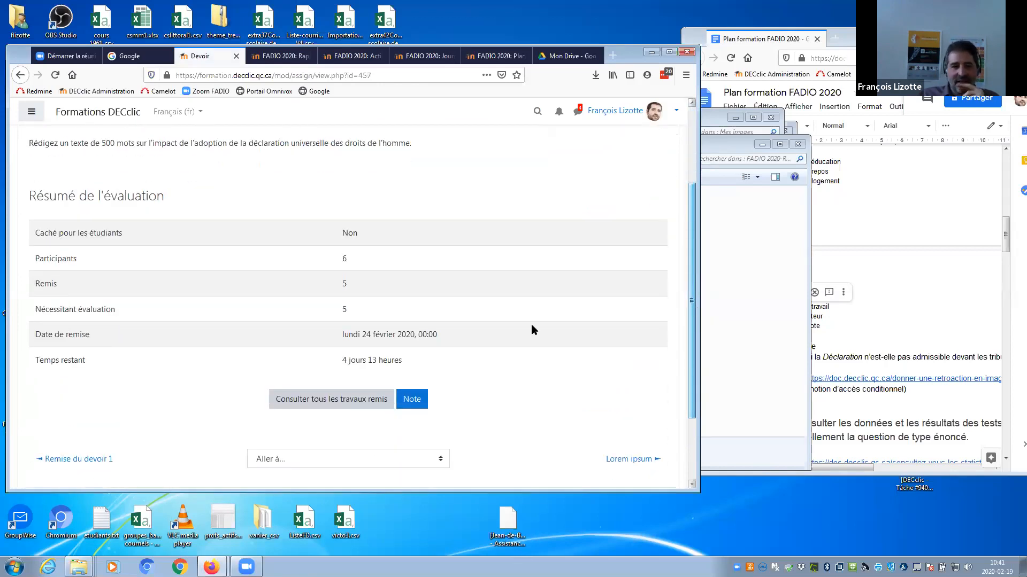
{"action": "left_click", "coordinate": [317, 401]}
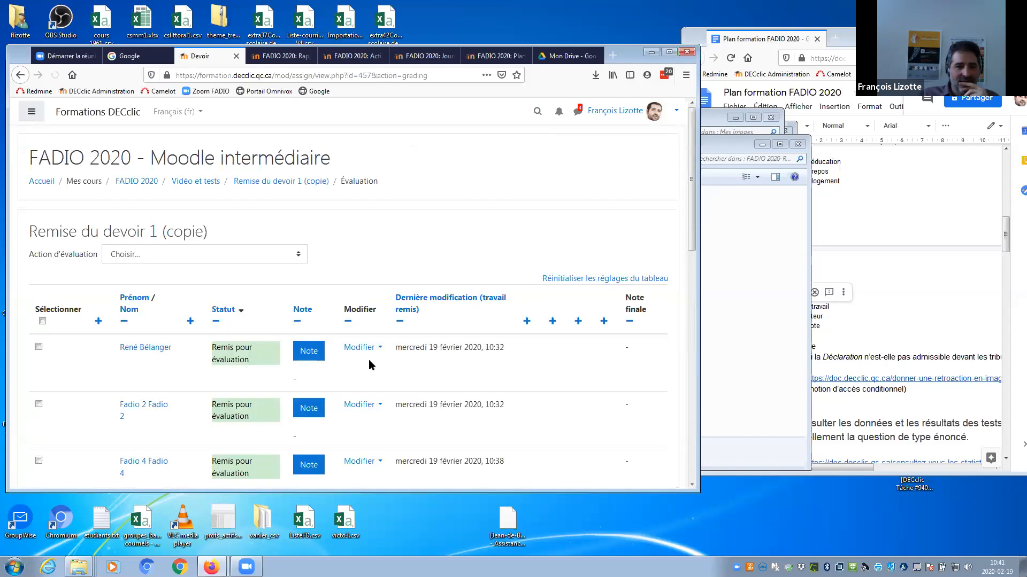
Choose 'Déposer plusieurs fichiers de feedback dans un ZIP' from the Action d'évaluation list.
{"action": "scroll", "coordinate": [692, 210], "scroll_direction": "down", "scroll_amount": 4}
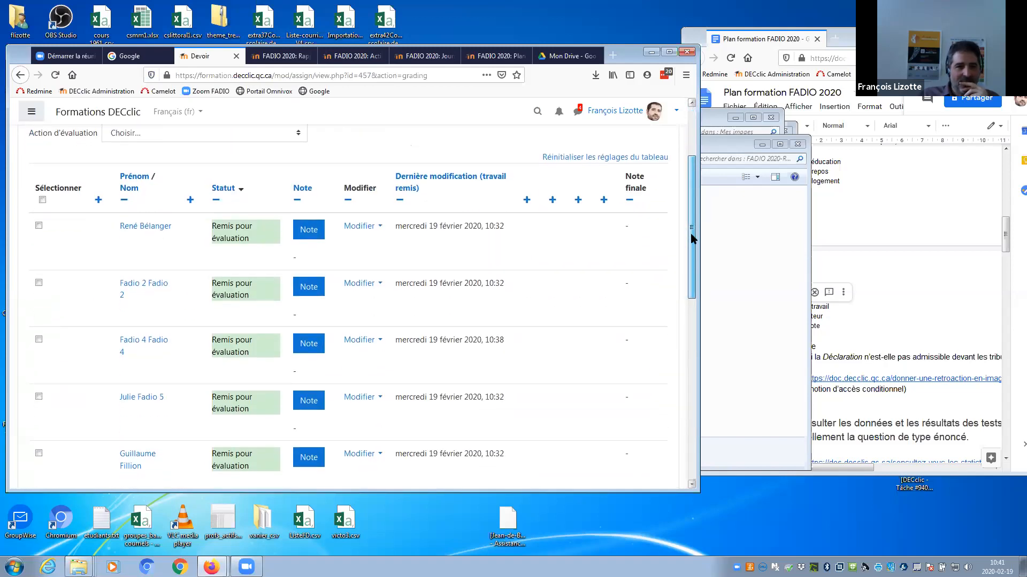
{"action": "scroll", "coordinate": [210, 141], "scroll_direction": "up", "scroll_amount": 1}
{"action": "left_click", "coordinate": [209, 150]}
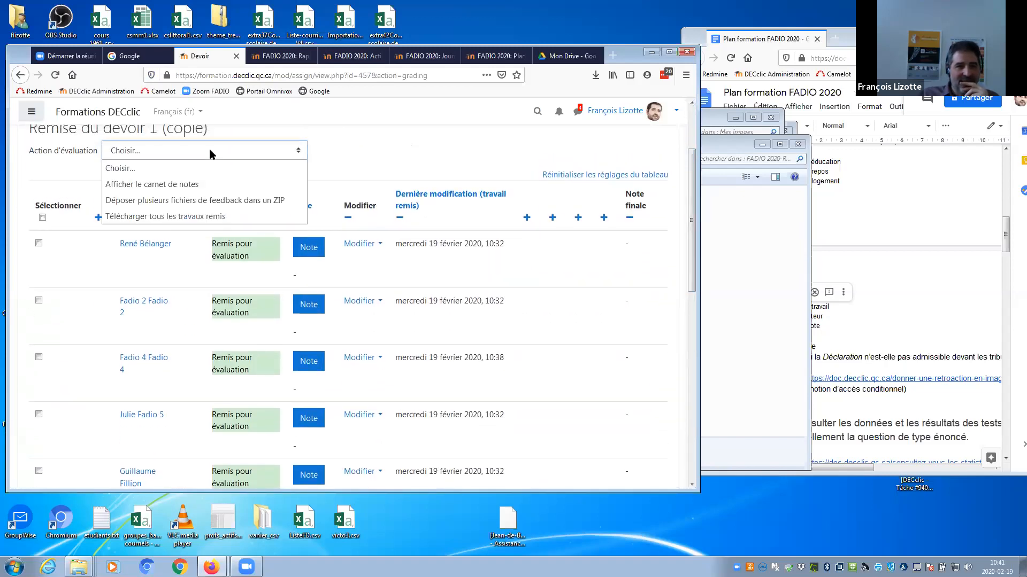
{"action": "left_click", "coordinate": [211, 200]}
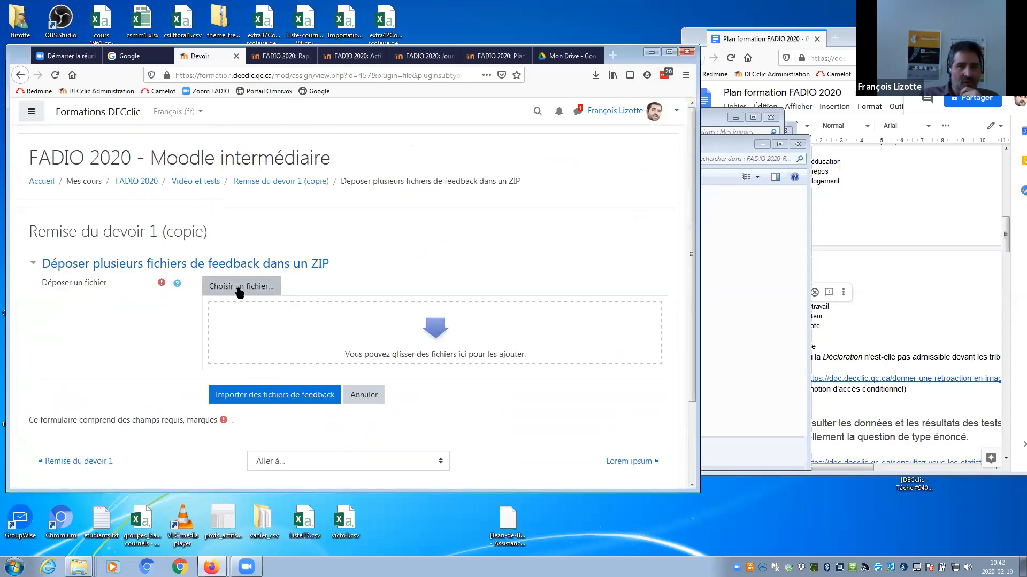
Find retour2.zip in the FADIO 2020-Remise du devoir 1 (copie)-457 folder and drop it into the upload area.
{"action": "left_click", "coordinate": [595, 75]}
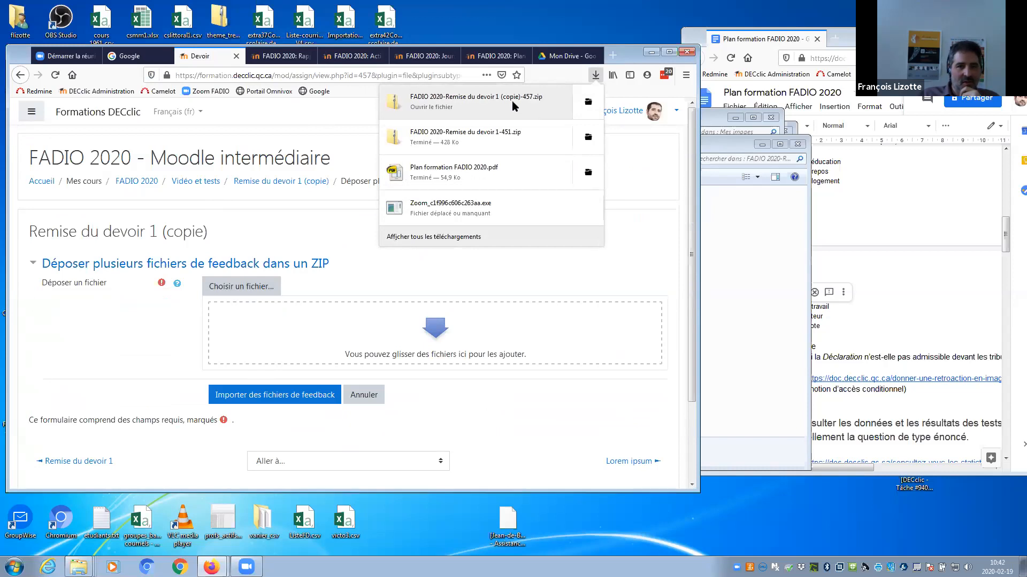
{"action": "left_click", "coordinate": [588, 101]}
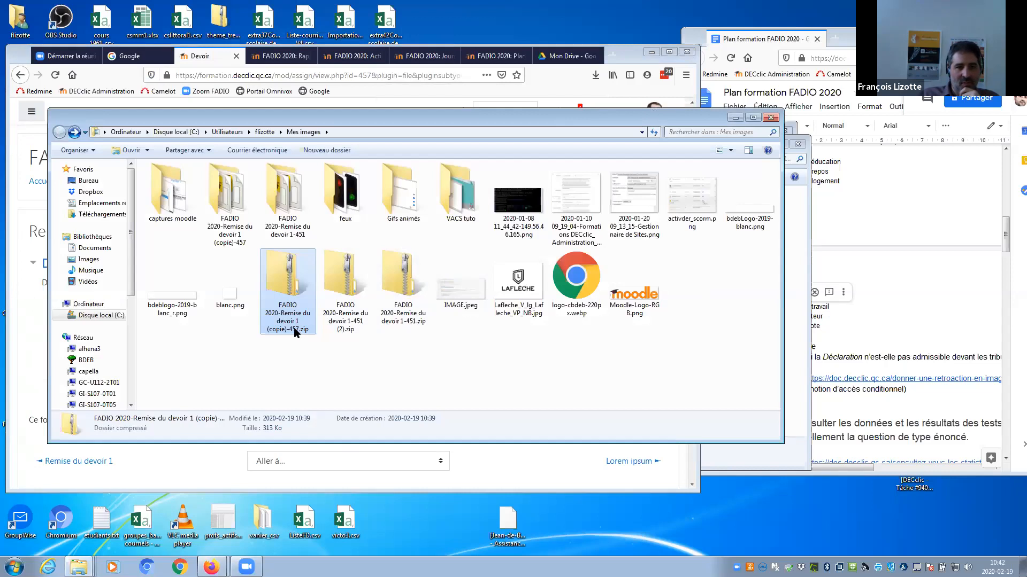
{"action": "left_click", "coordinate": [466, 356]}
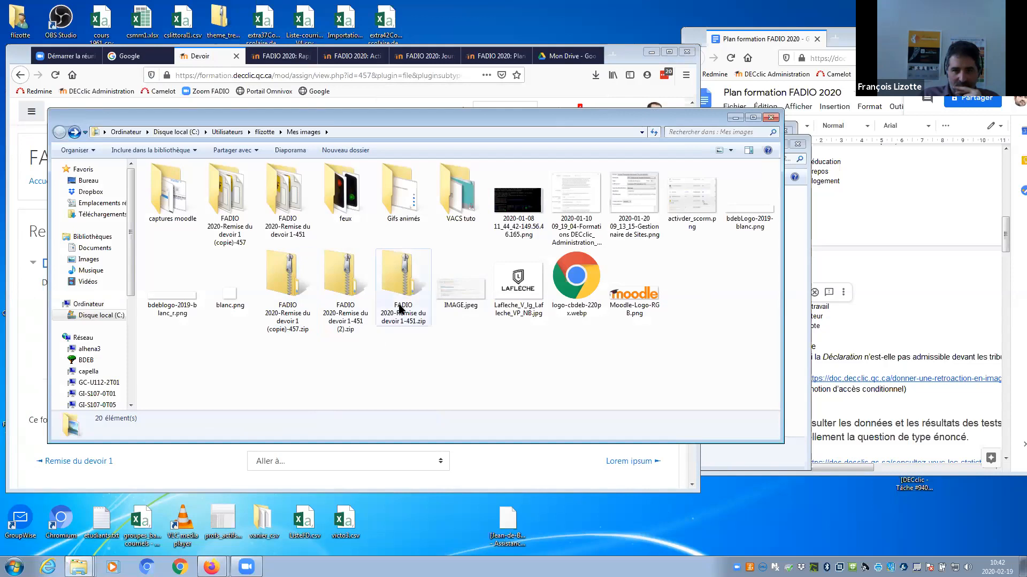
{"action": "left_click_drag", "start_coordinate": [276, 118], "coordinate": [348, 113]}
{"action": "left_click_drag", "start_coordinate": [201, 248], "coordinate": [202, 255]}
{"action": "left_click", "coordinate": [161, 239]}
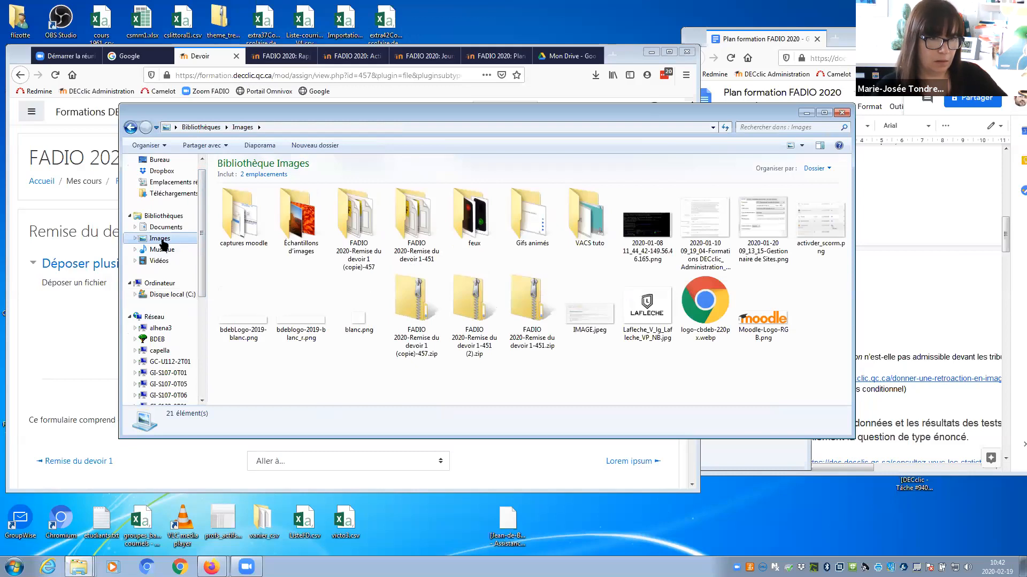
{"action": "left_click", "coordinate": [130, 127]}
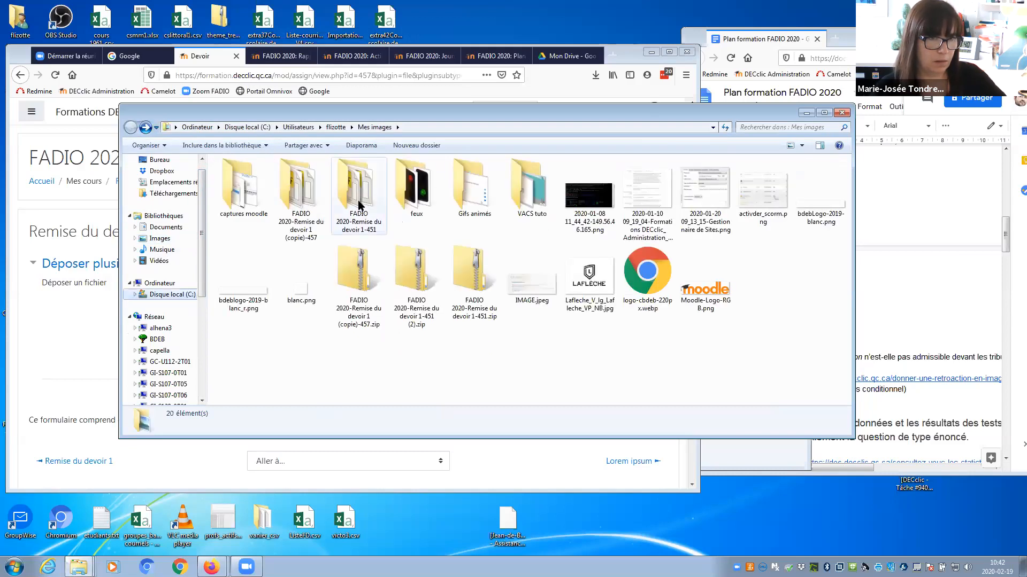
{"action": "double_click", "coordinate": [314, 212]}
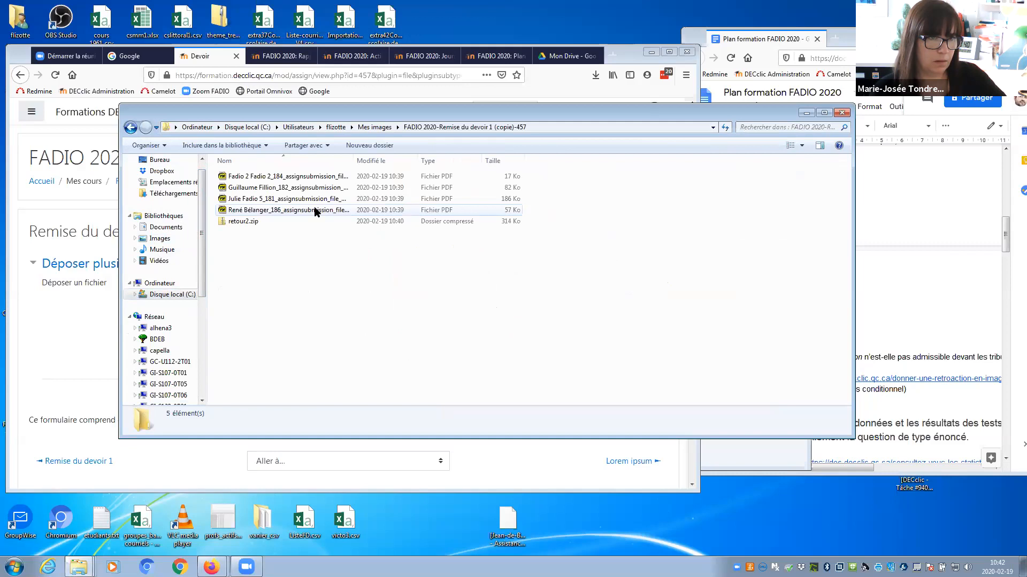
{"action": "left_click_drag", "start_coordinate": [248, 113], "coordinate": [486, 116]}
{"action": "left_click_drag", "start_coordinate": [463, 226], "coordinate": [299, 341]}
Import the feedback ZIP, confirm the 4 new feedback files, and continue back to grading.
{"action": "left_click", "coordinate": [105, 346]}
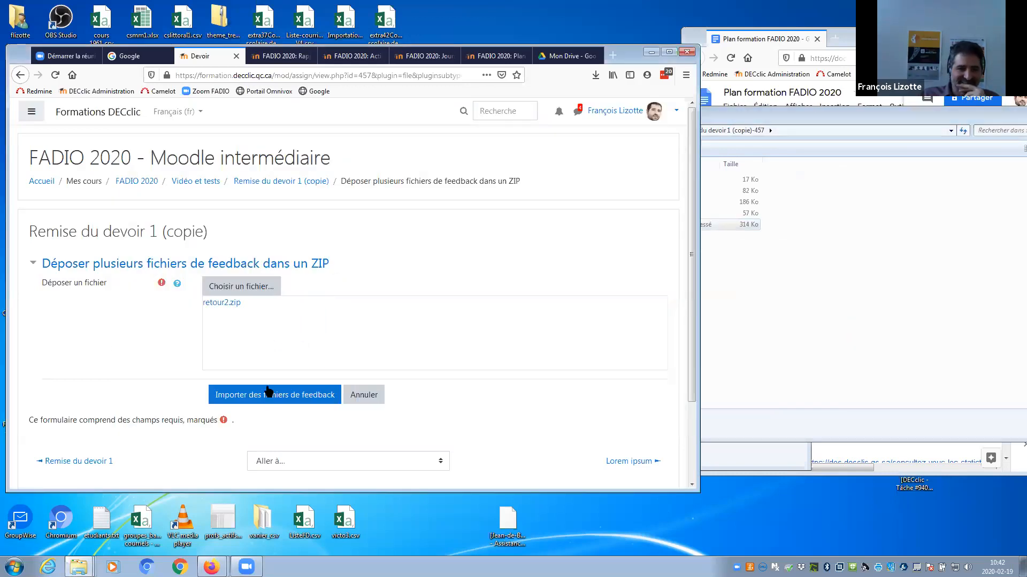
{"action": "left_click", "coordinate": [267, 396]}
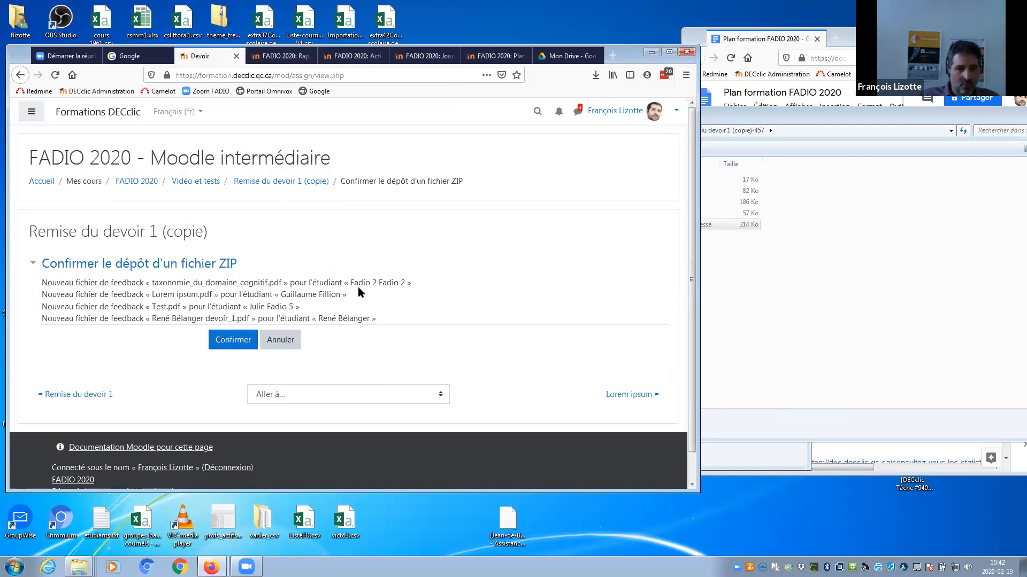
{"action": "left_click", "coordinate": [237, 345]}
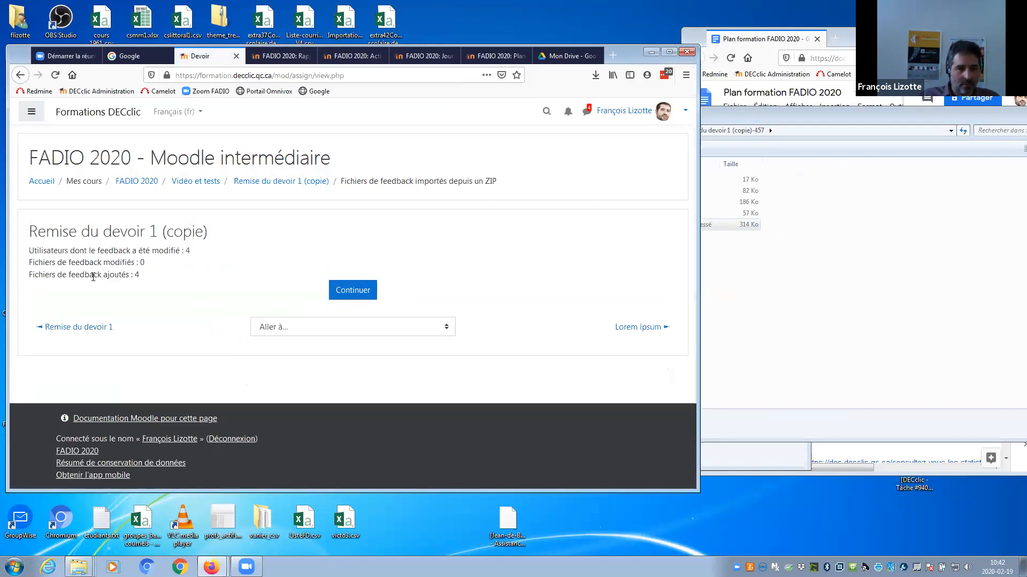
{"action": "left_click", "coordinate": [353, 289]}
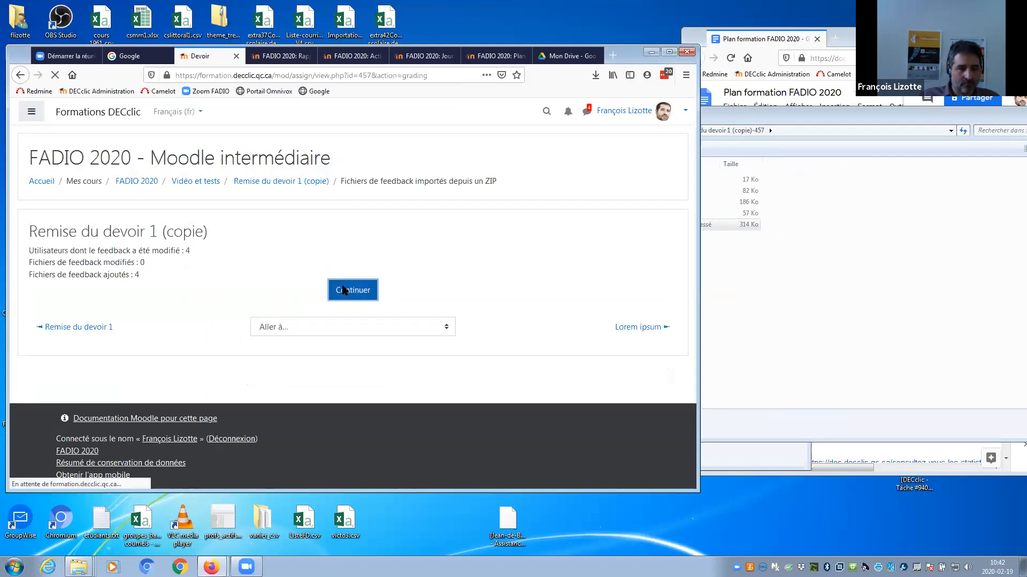
{"action": "left_click_drag", "start_coordinate": [694, 227], "coordinate": [692, 290]}
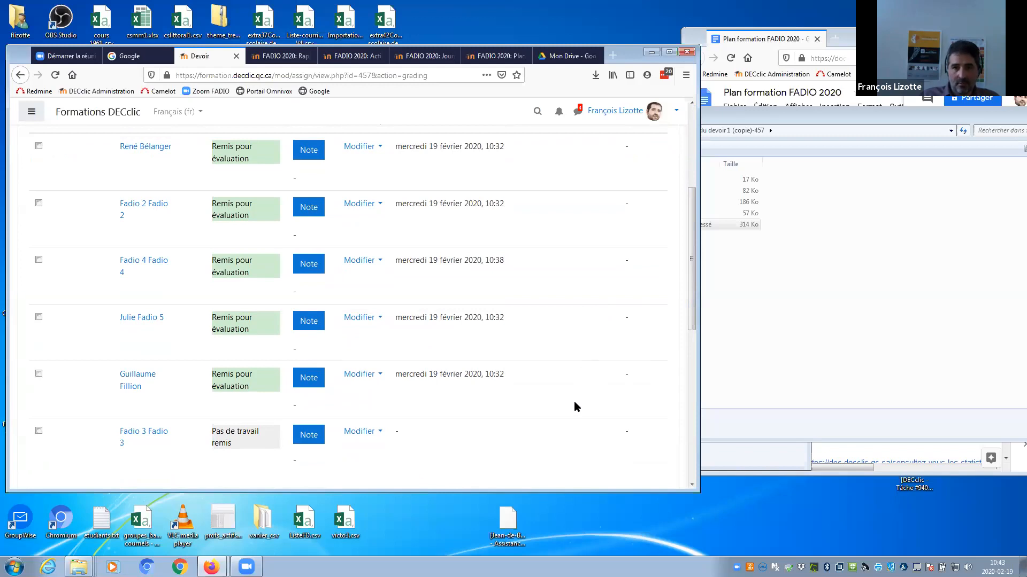
Expand the Remises de fichiers and Commentaires columns and check a student's submitted PDF link.
{"action": "left_click_drag", "start_coordinate": [690, 312], "coordinate": [685, 222]}
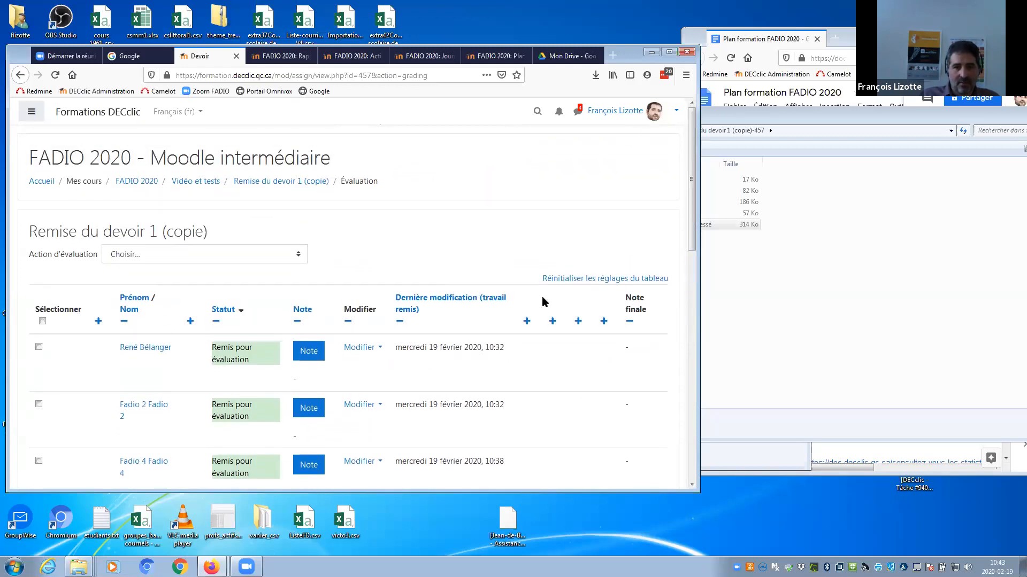
{"action": "left_click", "coordinate": [528, 322]}
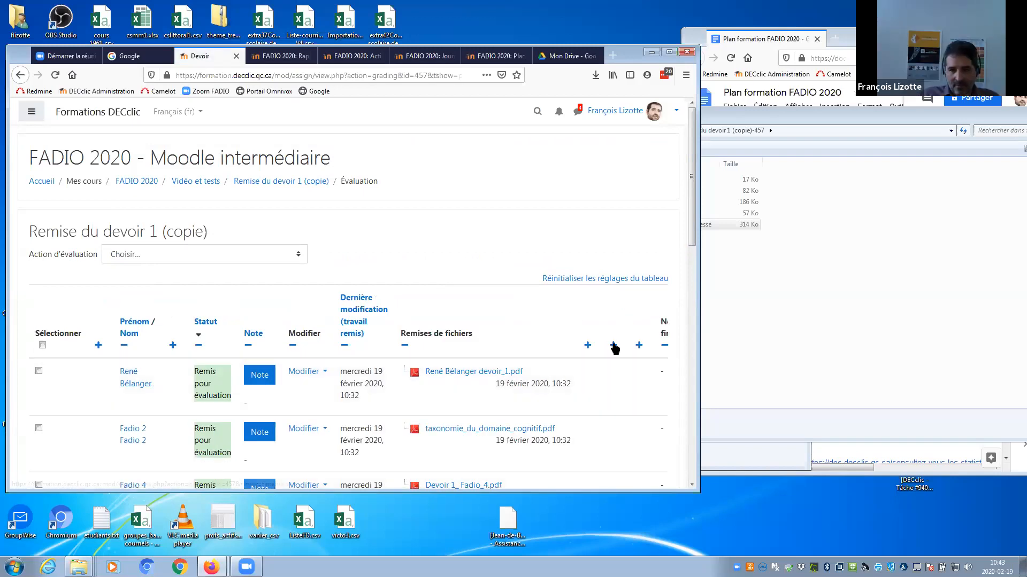
{"action": "left_click", "coordinate": [613, 347]}
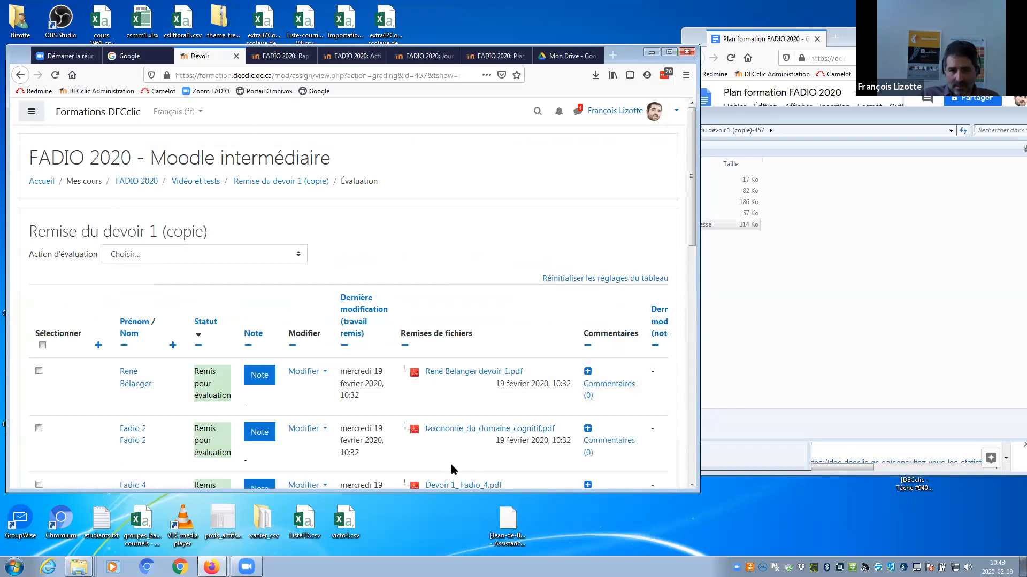
{"action": "scroll", "coordinate": [567, 290], "scroll_direction": "down", "scroll_amount": 3}
{"action": "left_click", "coordinate": [543, 302]}
{"action": "left_click", "coordinate": [604, 318]}
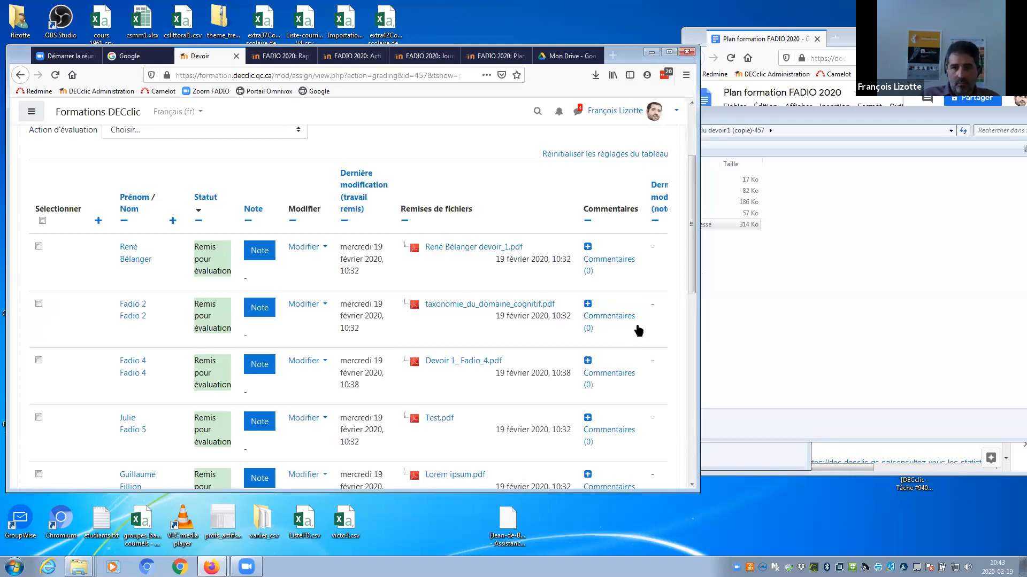
Scroll across the table to review the Fichiers de feedback column dated 19 février 2020 10:42.
{"action": "scroll", "coordinate": [669, 344], "scroll_direction": "right", "scroll_amount": 3}
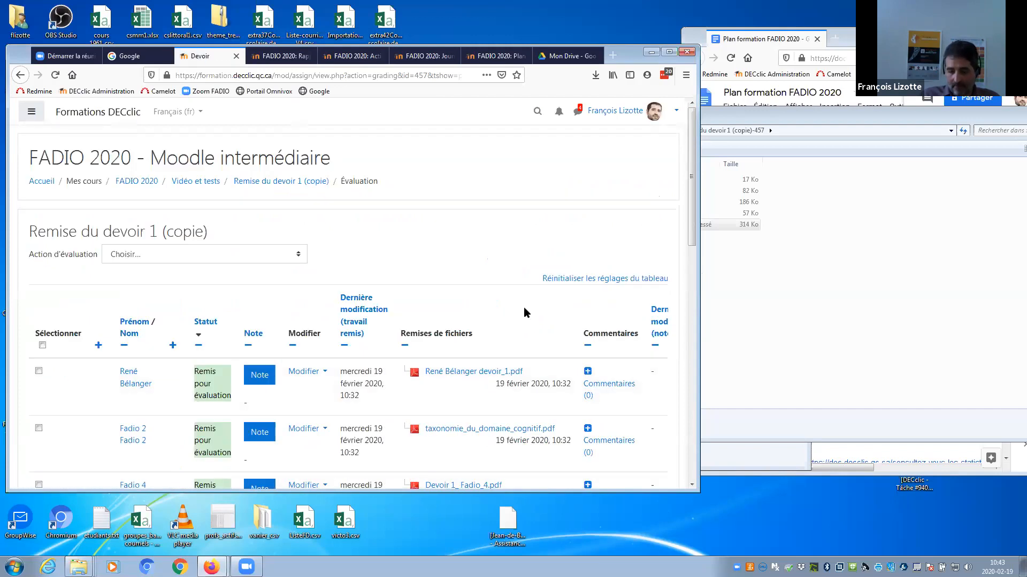
{"action": "scroll", "coordinate": [524, 313], "scroll_direction": "right", "scroll_amount": 5}
{"action": "scroll", "coordinate": [525, 309], "scroll_direction": "down", "scroll_amount": 5}
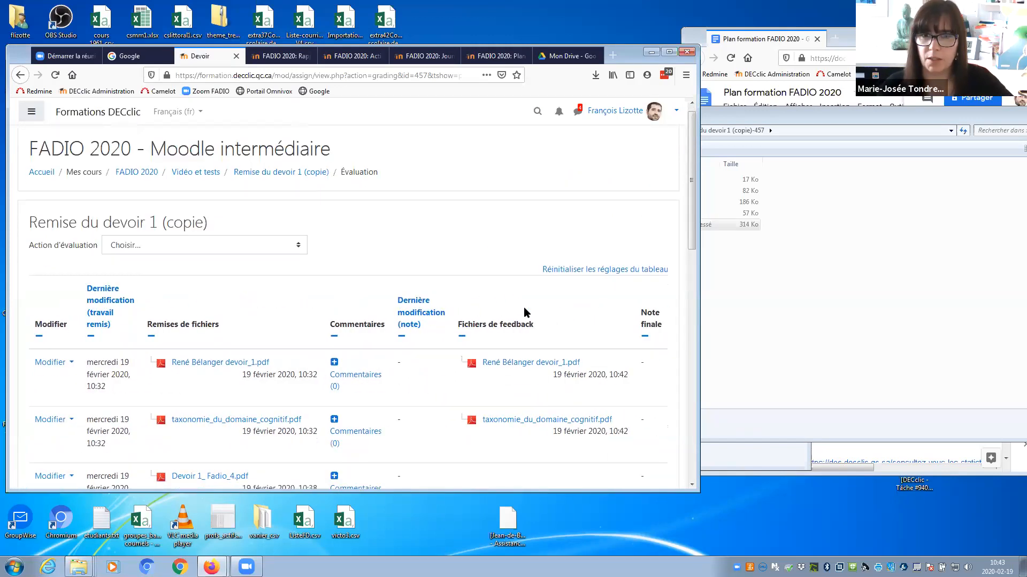
{"action": "scroll", "coordinate": [524, 309], "scroll_direction": "up", "scroll_amount": 1}
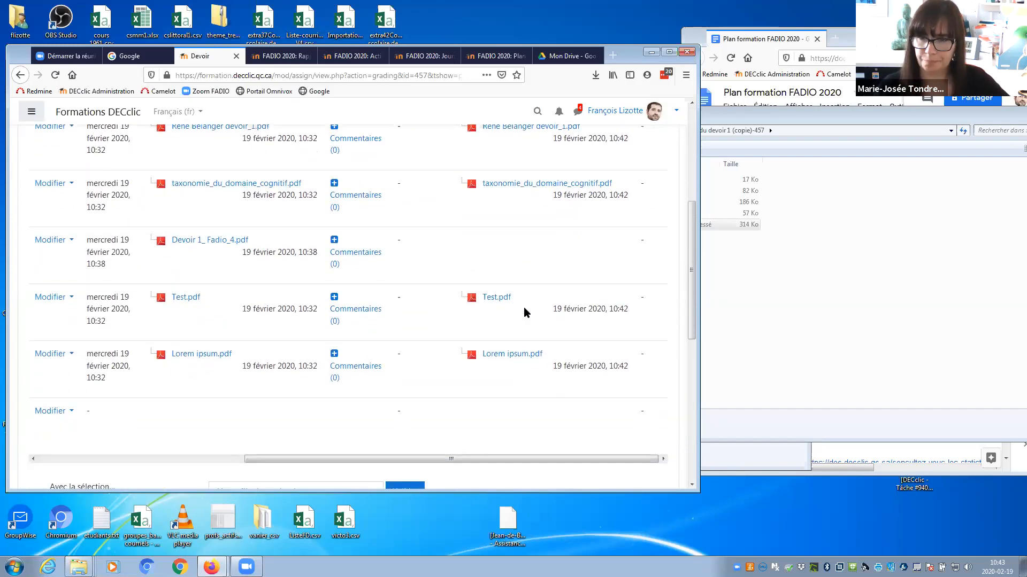
{"action": "scroll", "coordinate": [524, 313], "scroll_direction": "up", "scroll_amount": 1}
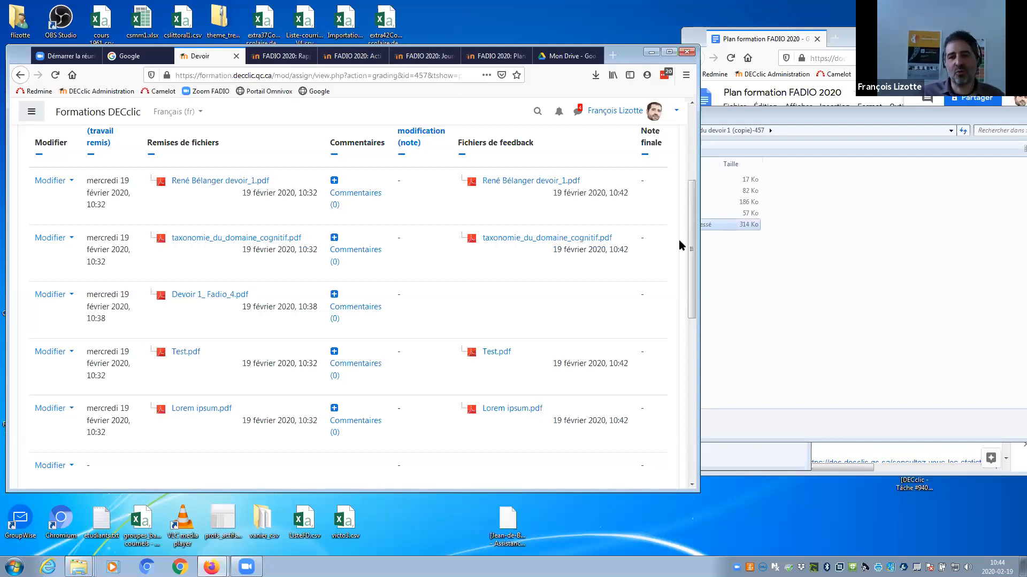
{"action": "scroll", "coordinate": [693, 252], "scroll_direction": "up", "scroll_amount": 4}
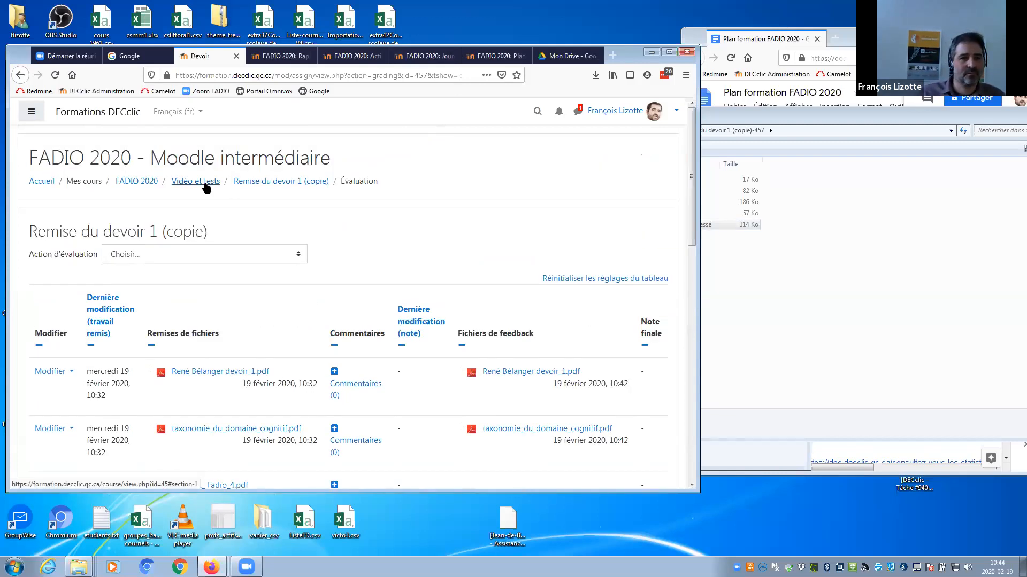
Open Choix d'un sujet (sondage) from the FADIO 2020 course page and widen the browser window.
{"action": "left_click", "coordinate": [132, 184]}
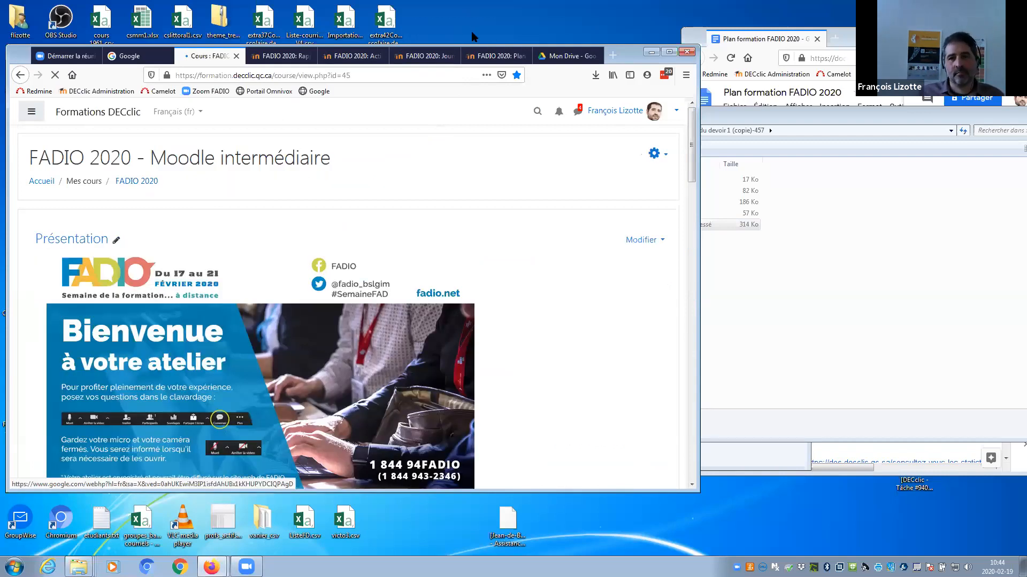
{"action": "left_click_drag", "start_coordinate": [689, 152], "coordinate": [697, 316]}
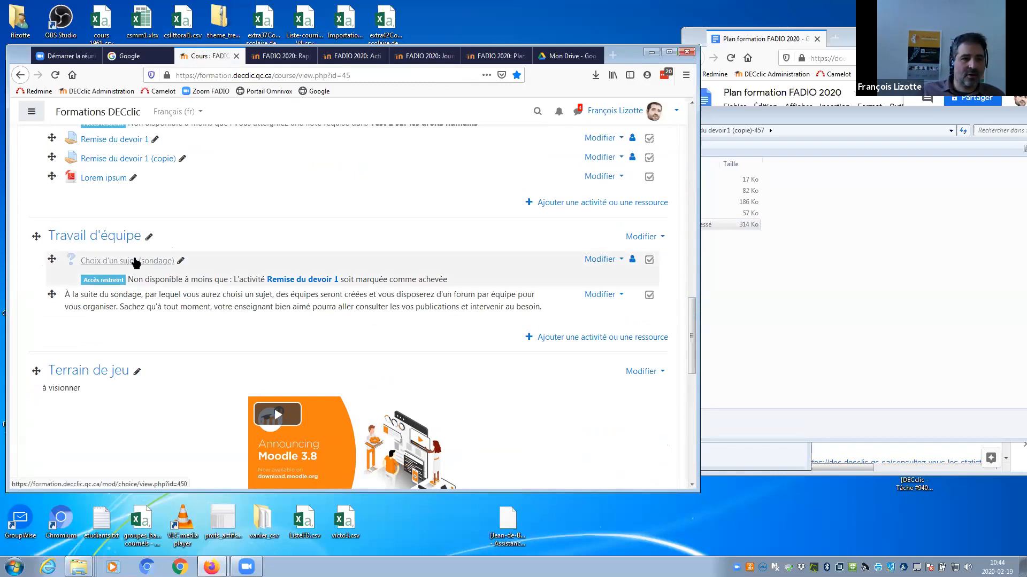
{"action": "left_click", "coordinate": [135, 261]}
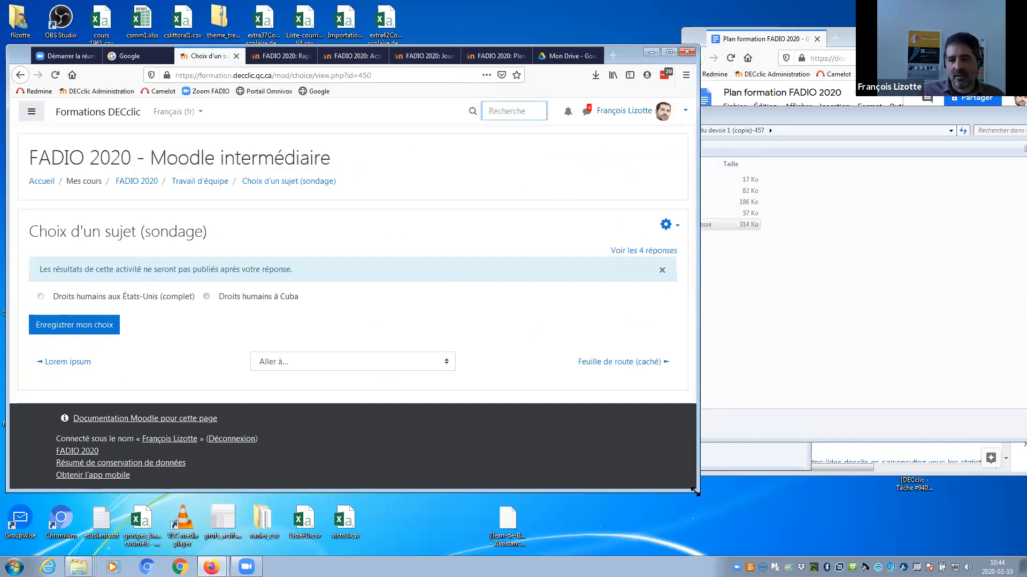
{"action": "left_click_drag", "start_coordinate": [697, 491], "coordinate": [989, 464]}
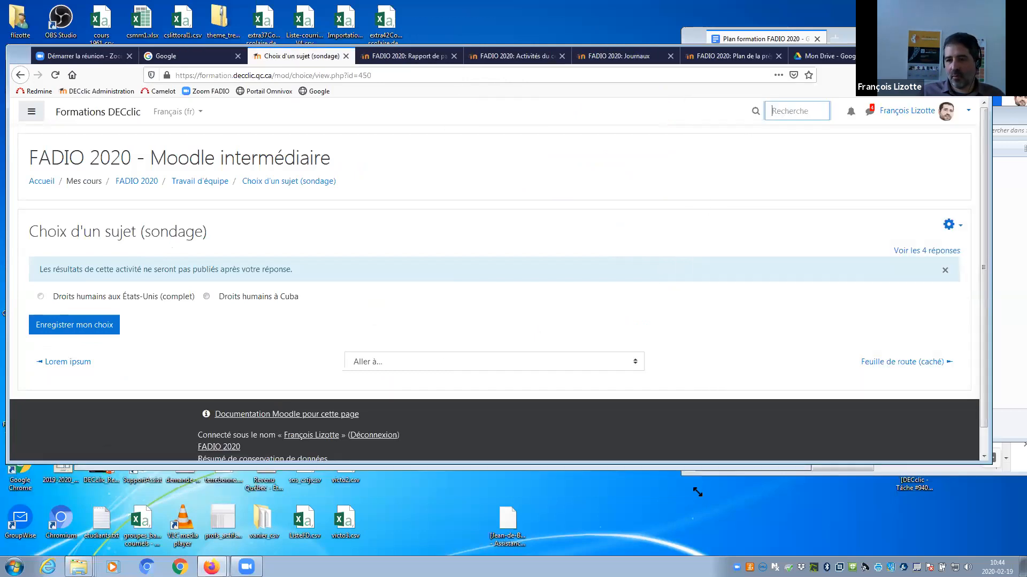
{"action": "left_click", "coordinate": [633, 375]}
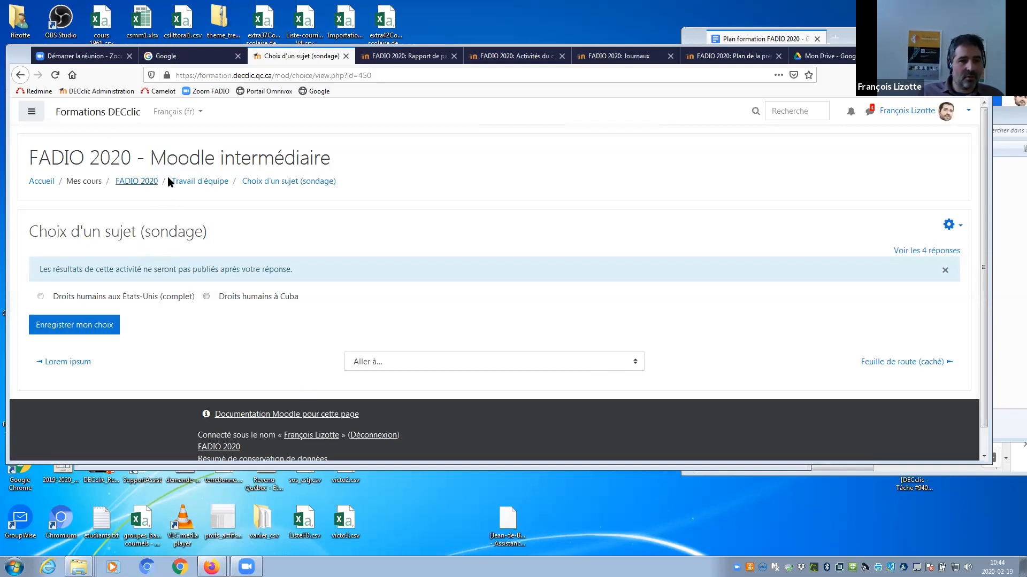
Reopen the poll from Travail d'équipe, reposition the window, and open the 4 responses report in a new tab.
{"action": "left_click", "coordinate": [213, 181]}
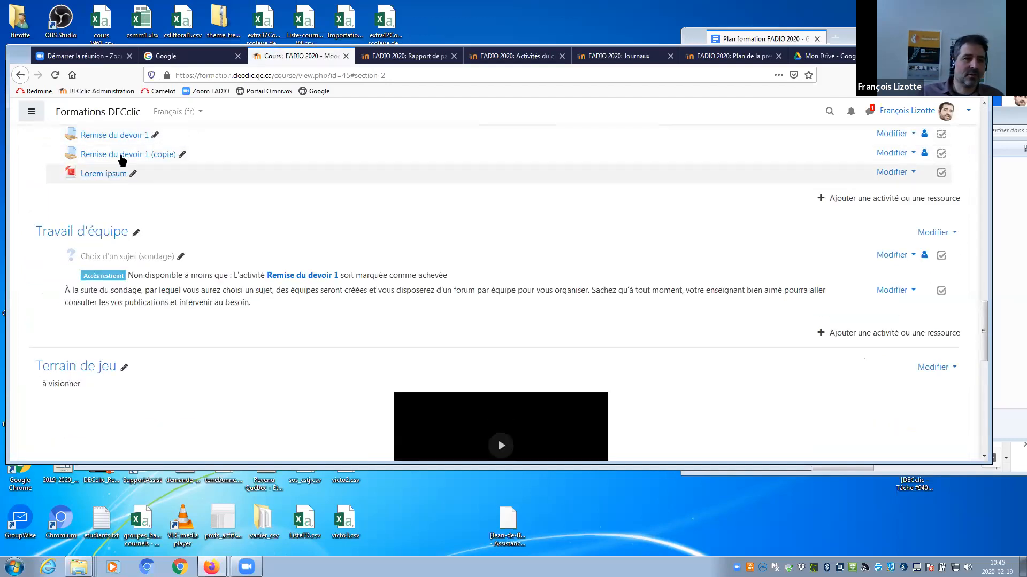
{"action": "left_click", "coordinate": [132, 259]}
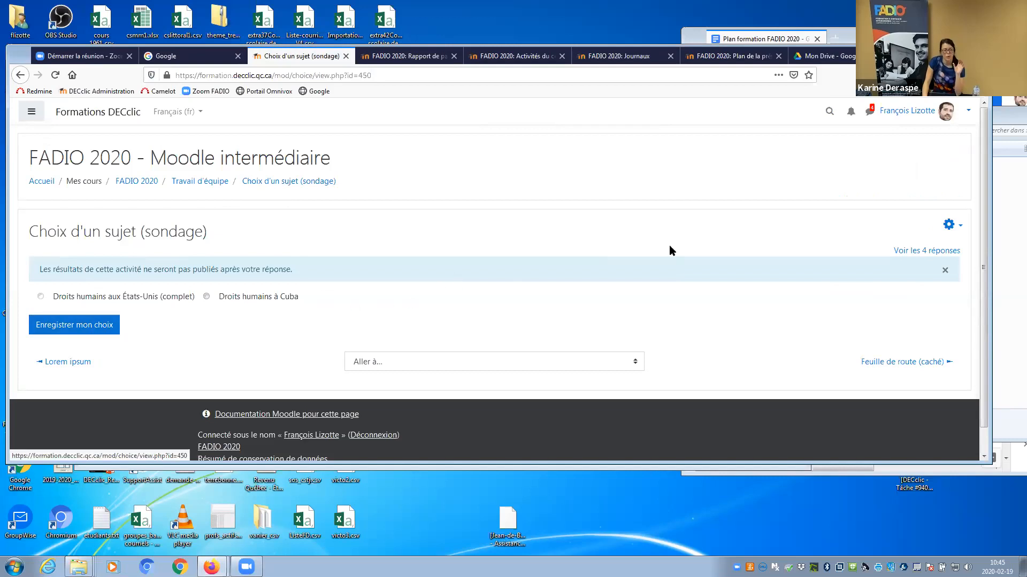
{"action": "left_click_drag", "start_coordinate": [920, 52], "coordinate": [797, 59]}
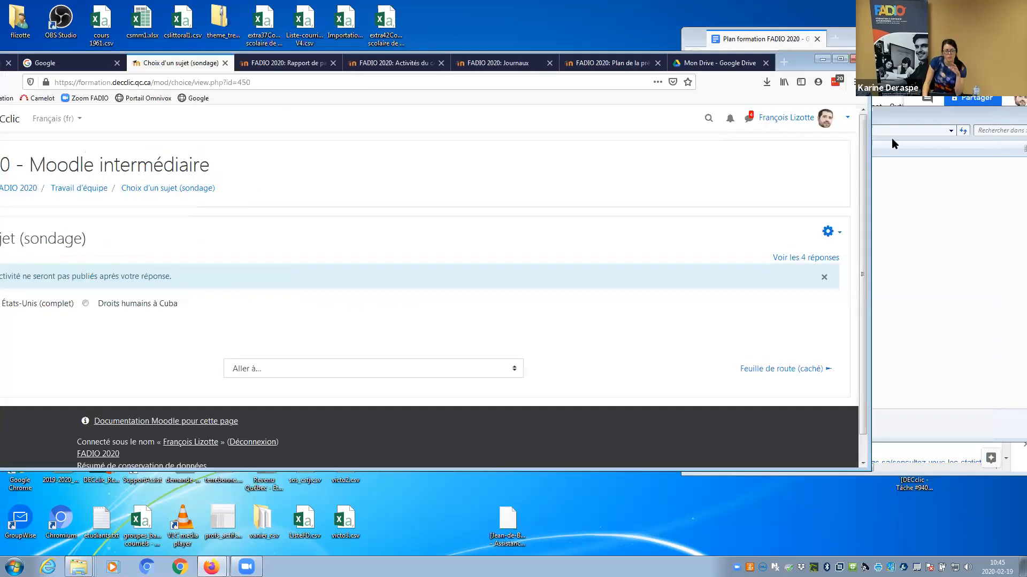
{"action": "left_click_drag", "start_coordinate": [870, 139], "coordinate": [764, 133]}
{"action": "left_click_drag", "start_coordinate": [699, 62], "coordinate": [800, 59]}
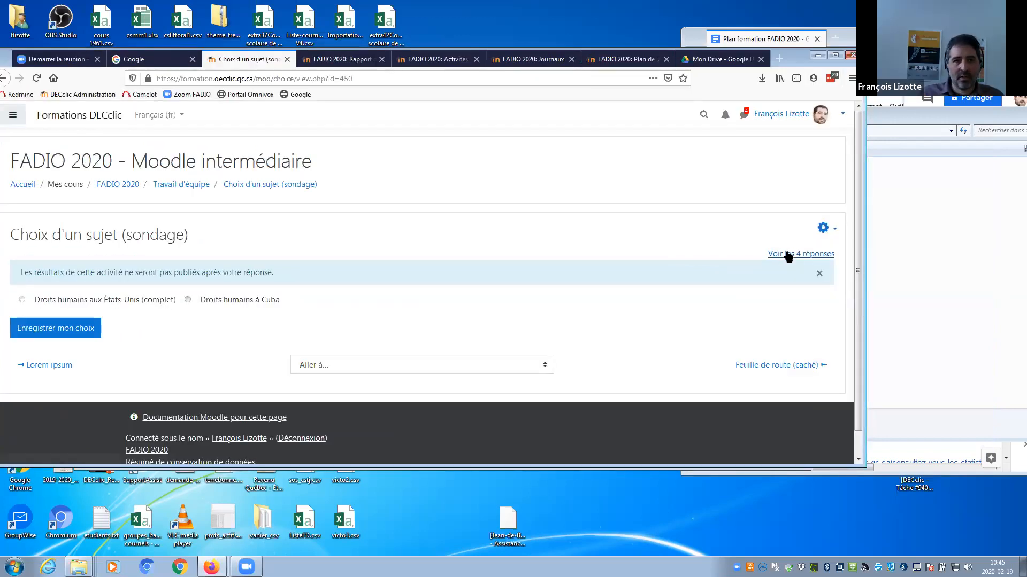
{"action": "middle_click", "coordinate": [789, 255]}
Review the responses report (3 États-Unis, 1 Cuba), then return to the poll and FADIO 2020 course page.
{"action": "left_click", "coordinate": [313, 59]}
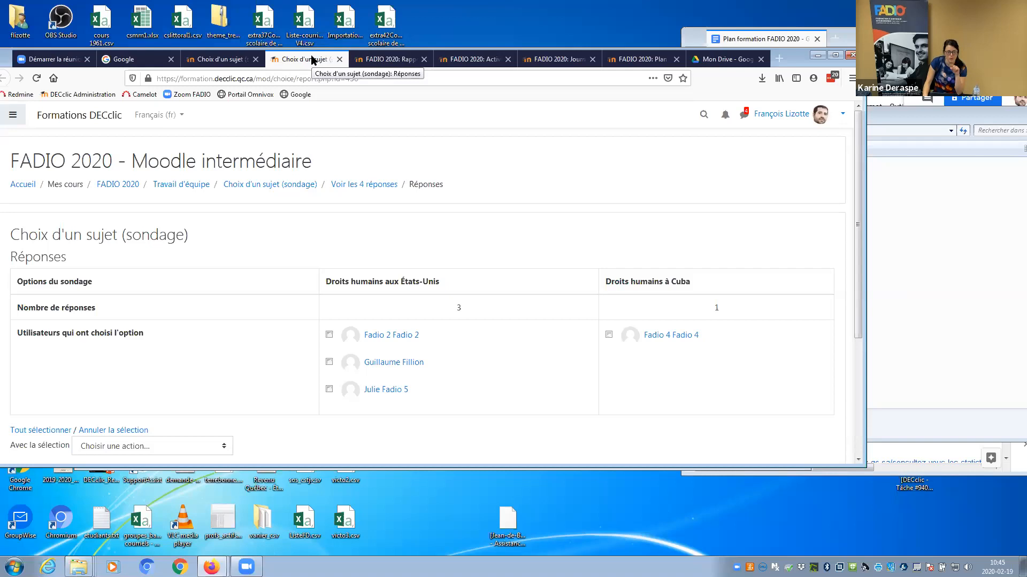
{"action": "scroll", "coordinate": [862, 208], "scroll_direction": "down", "scroll_amount": 3}
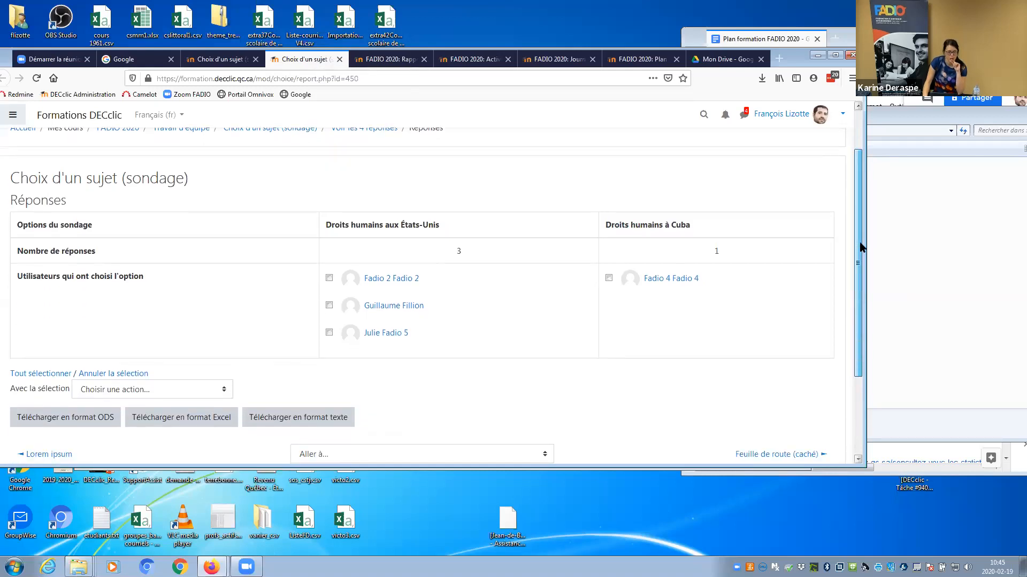
{"action": "scroll", "coordinate": [850, 161], "scroll_direction": "up", "scroll_amount": 4}
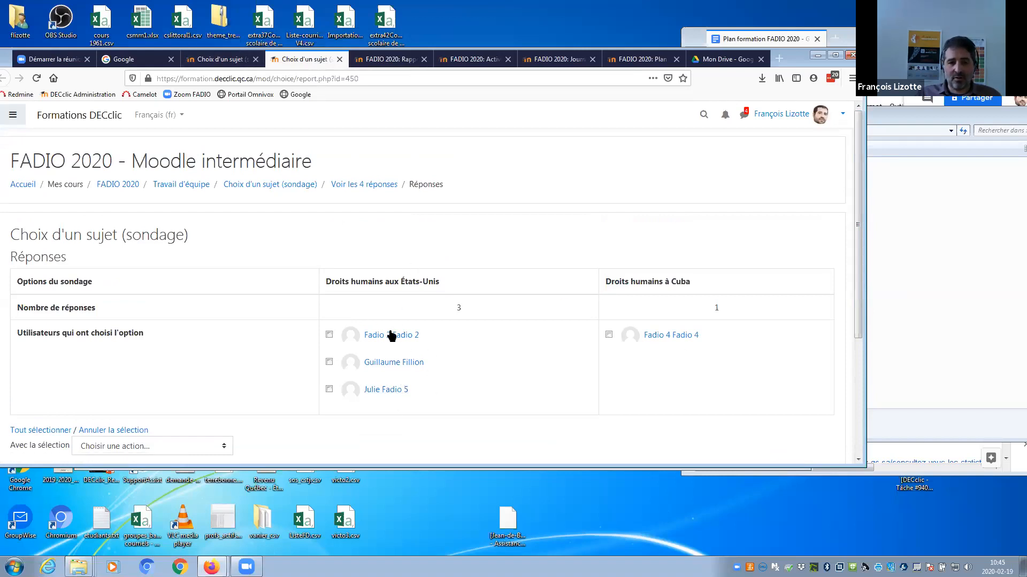
{"action": "left_click", "coordinate": [214, 59]}
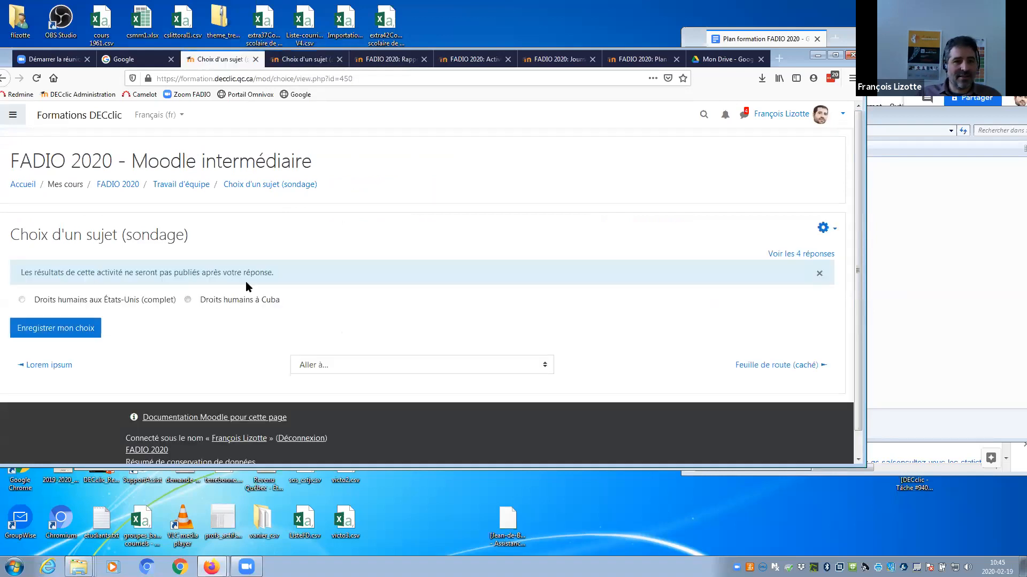
{"action": "left_click", "coordinate": [128, 185]}
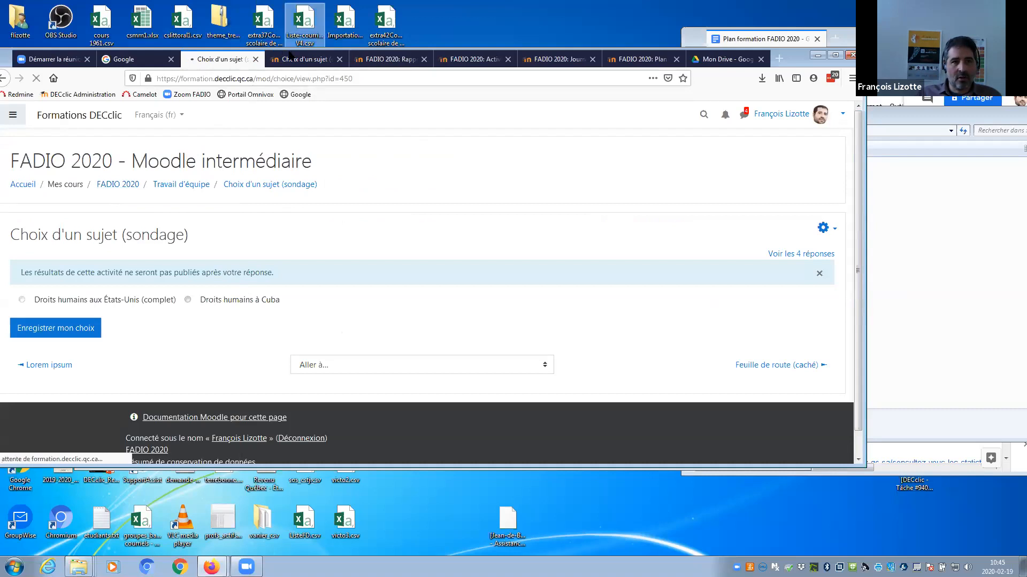
{"action": "left_click", "coordinate": [283, 59]}
{"action": "left_click", "coordinate": [246, 60]}
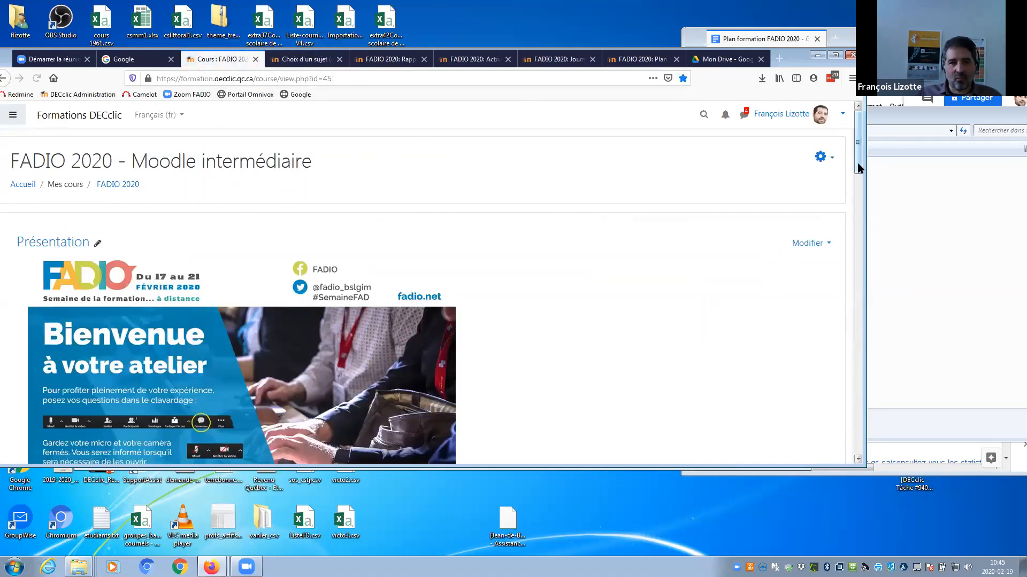
{"action": "scroll", "coordinate": [858, 162], "scroll_direction": "down", "scroll_amount": 2}
{"action": "left_click_drag", "start_coordinate": [857, 235], "coordinate": [852, 152]}
{"action": "left_click", "coordinate": [821, 157]}
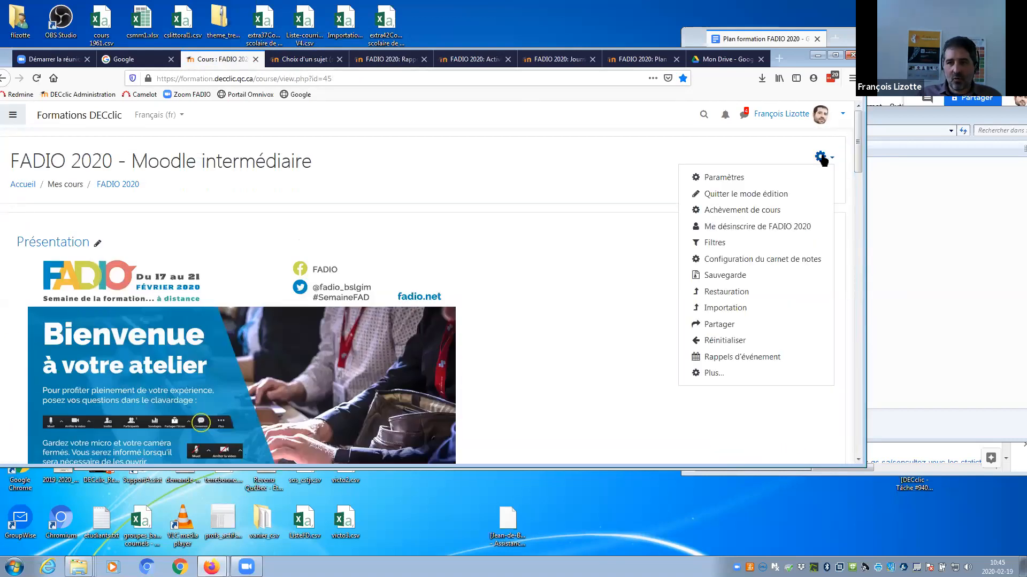
{"action": "left_click", "coordinate": [714, 373]}
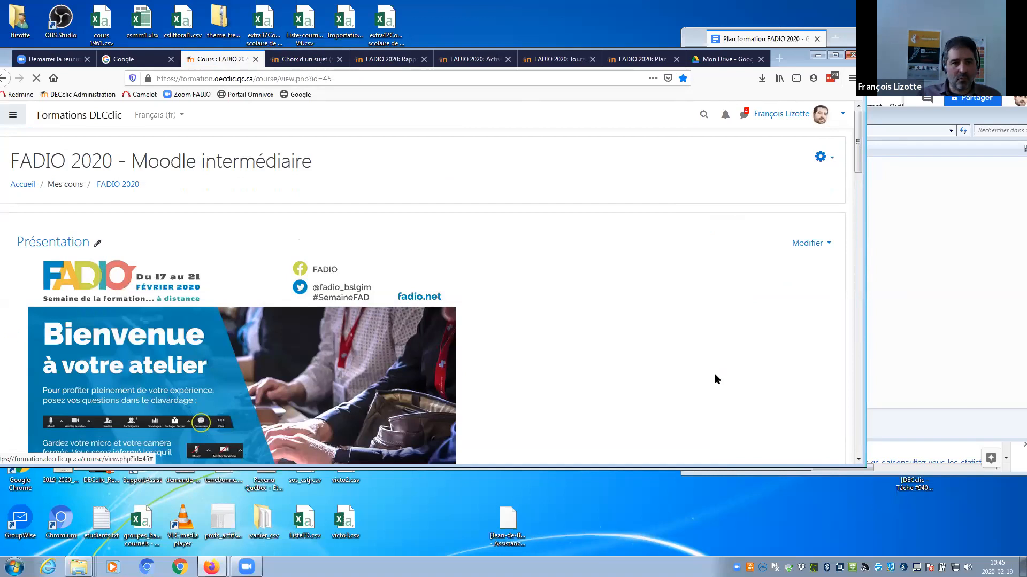
{"action": "left_click", "coordinate": [153, 261]}
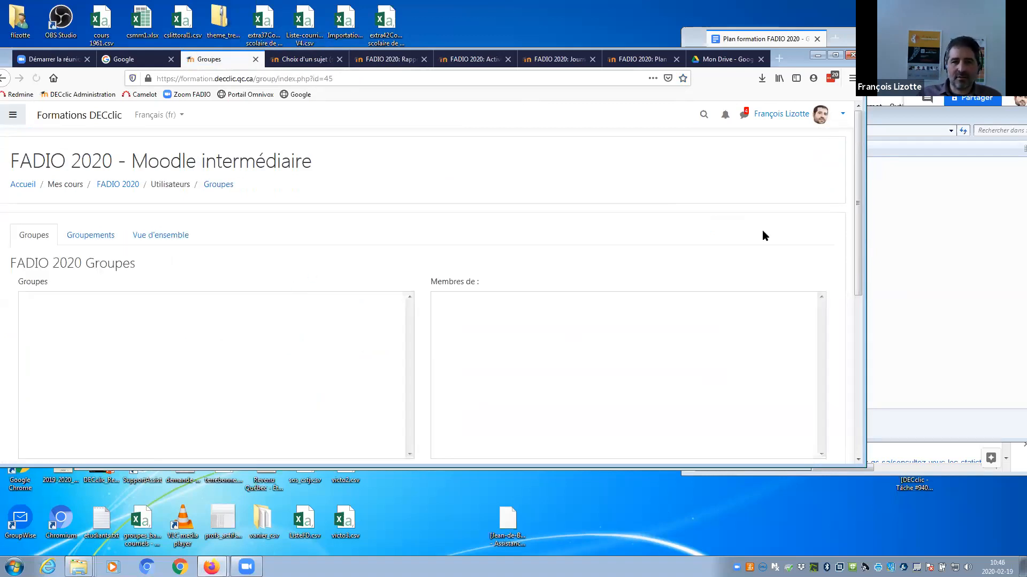
{"action": "scroll", "coordinate": [834, 236], "scroll_direction": "down", "scroll_amount": 4}
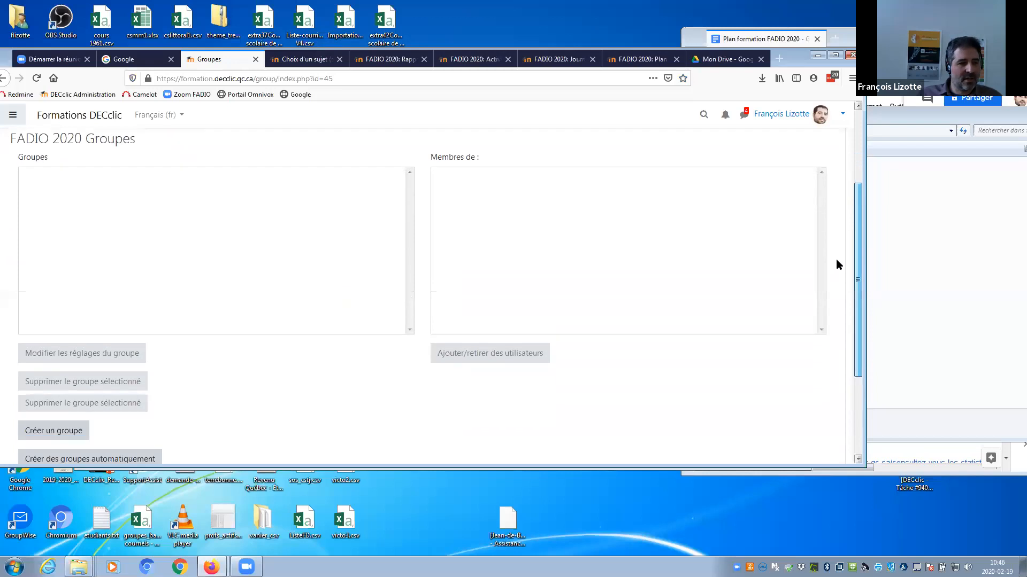
{"action": "scroll", "coordinate": [836, 259], "scroll_direction": "up", "scroll_amount": 2}
{"action": "scroll", "coordinate": [837, 222], "scroll_direction": "down", "scroll_amount": 1}
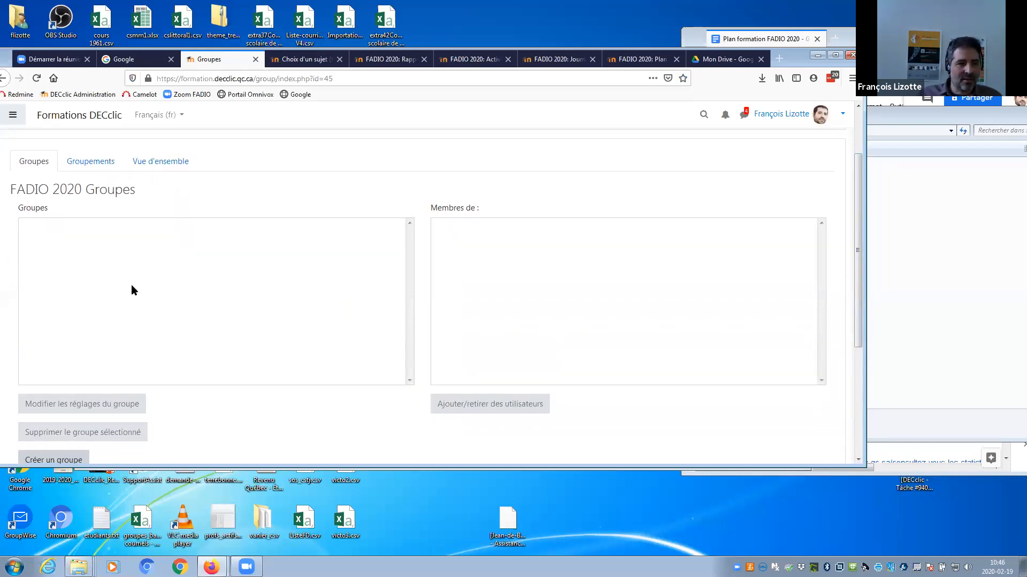
{"action": "left_click_drag", "start_coordinate": [855, 258], "coordinate": [856, 289]}
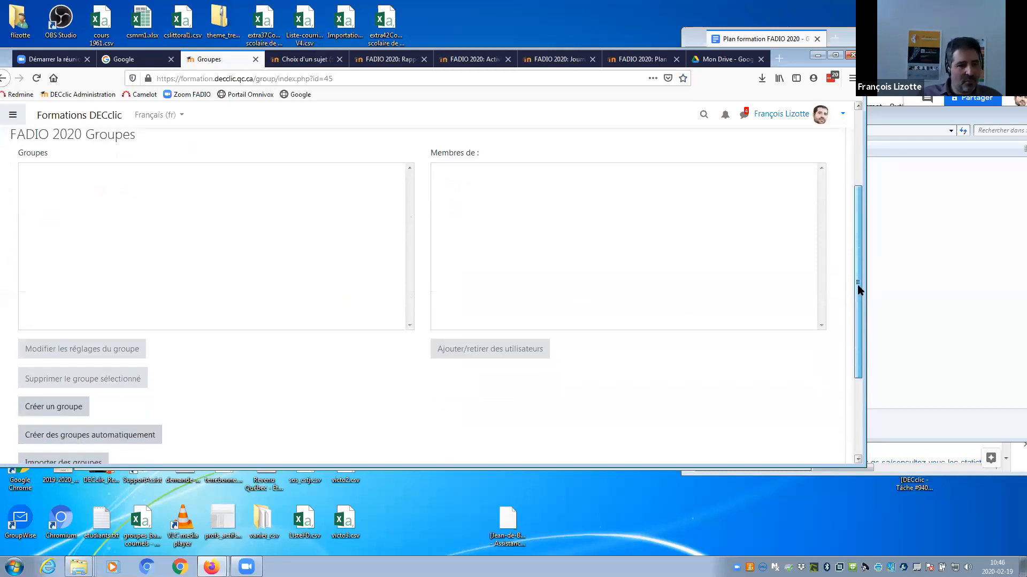
Auto-create 2 groups with the name prefix 'Équipe' and 'Pas d'attribution' for members.
{"action": "left_click", "coordinate": [94, 433]}
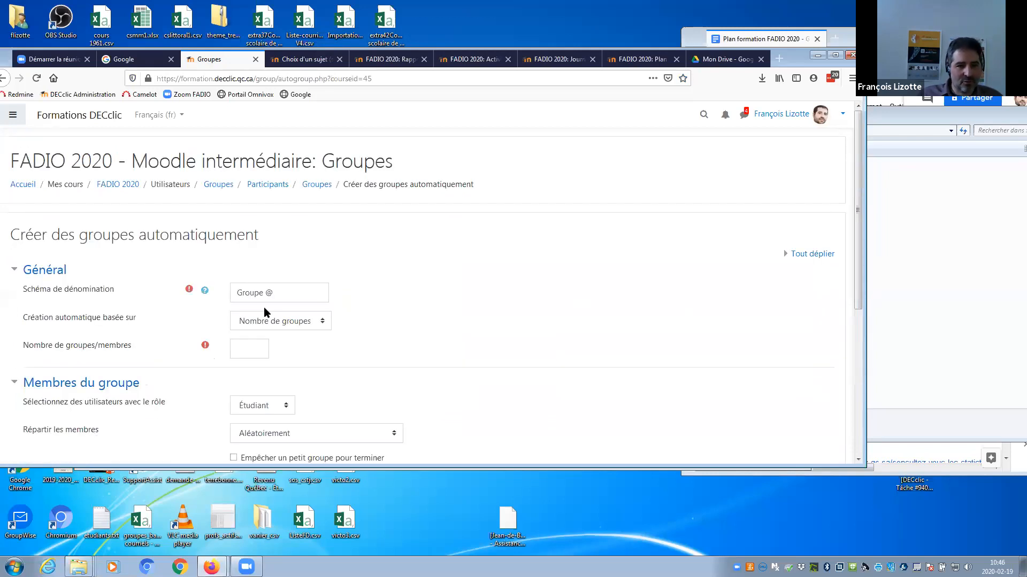
{"action": "left_click", "coordinate": [251, 351]}
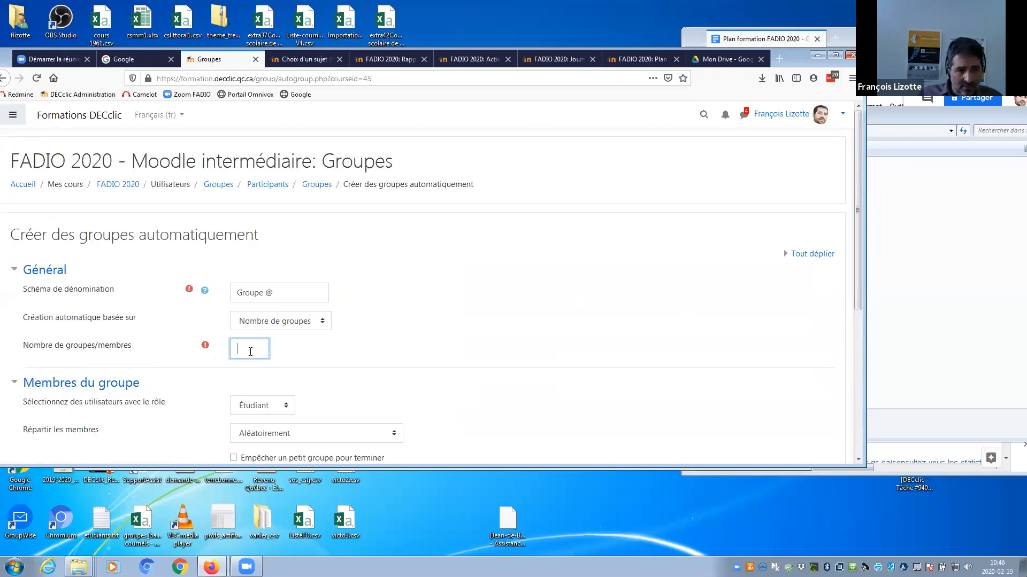
{"action": "type", "text": "2"}
{"action": "left_click_drag", "start_coordinate": [263, 294], "coordinate": [227, 290]}
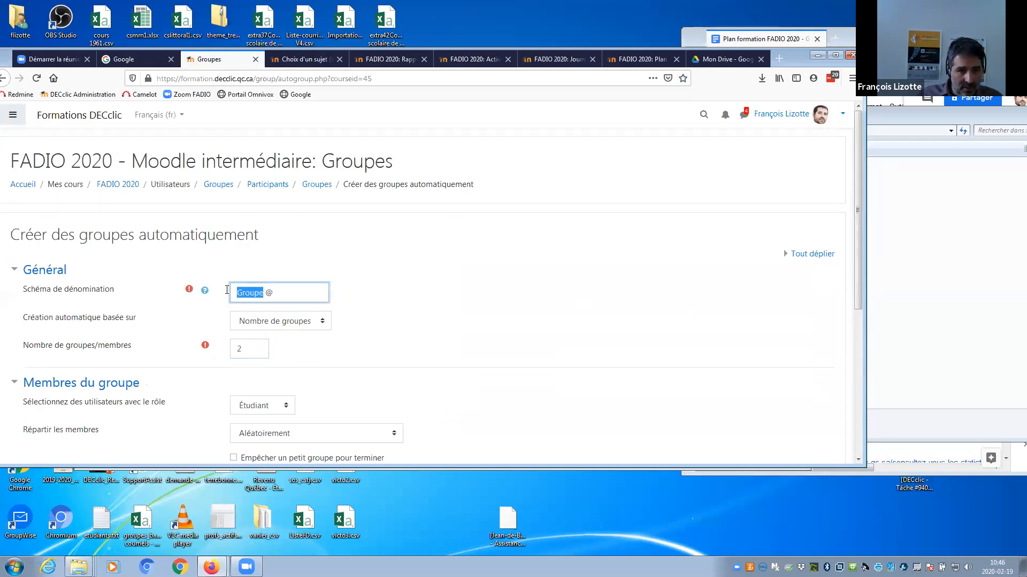
{"action": "type", "text": "Équipe"}
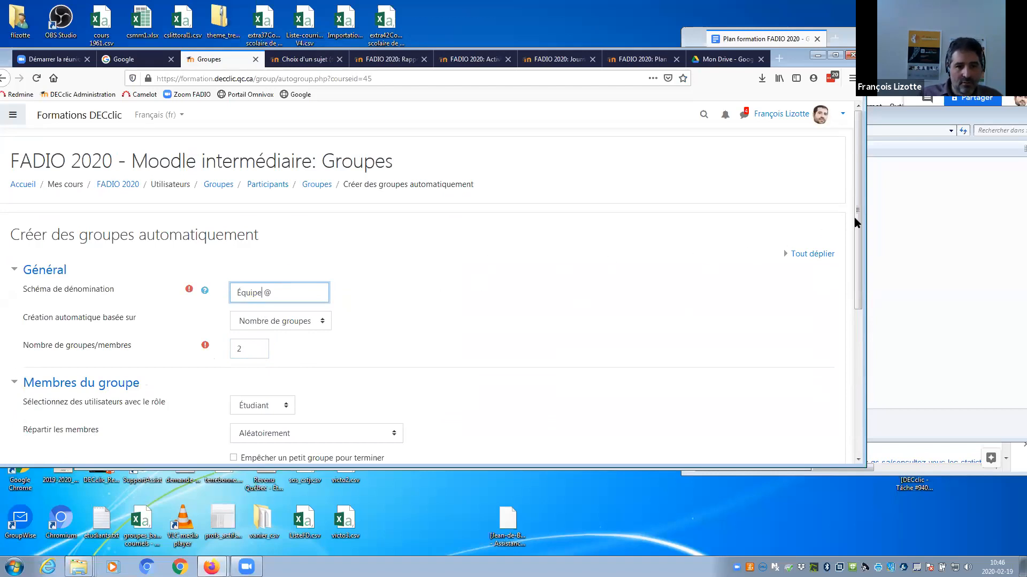
{"action": "left_click_drag", "start_coordinate": [854, 222], "coordinate": [868, 312]}
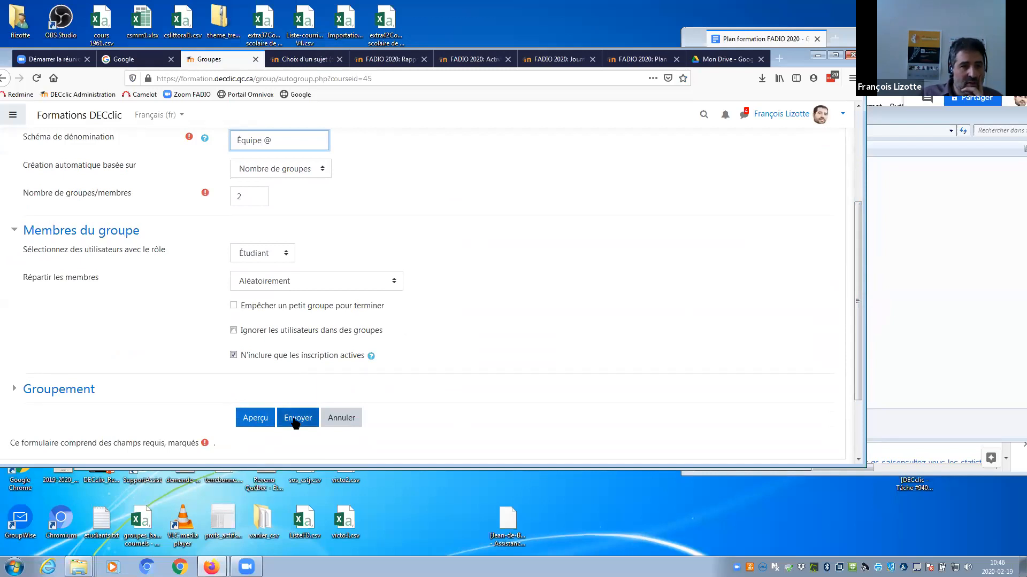
{"action": "left_click", "coordinate": [321, 285]}
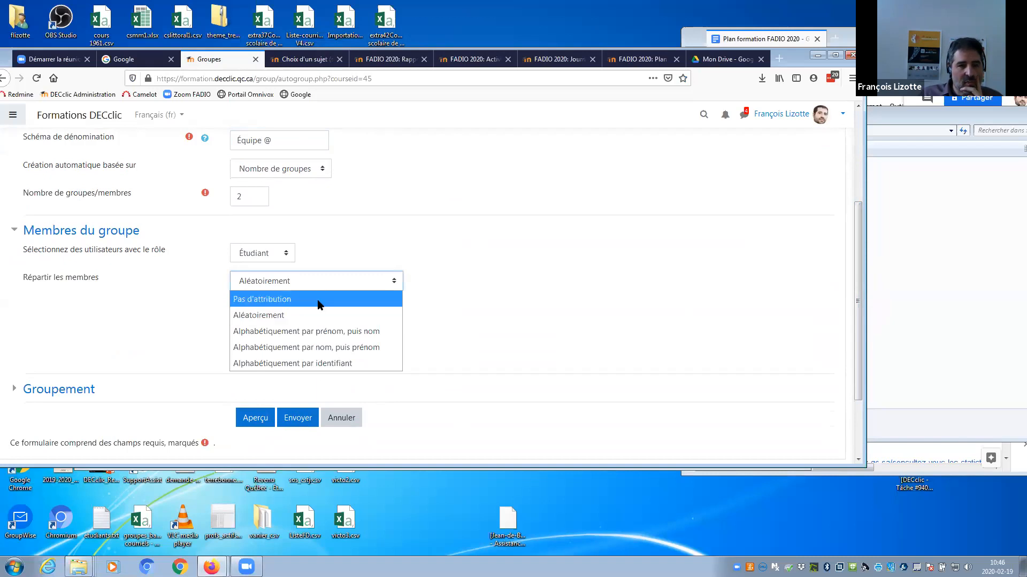
{"action": "left_click", "coordinate": [316, 299]}
{"action": "left_click", "coordinate": [303, 420]}
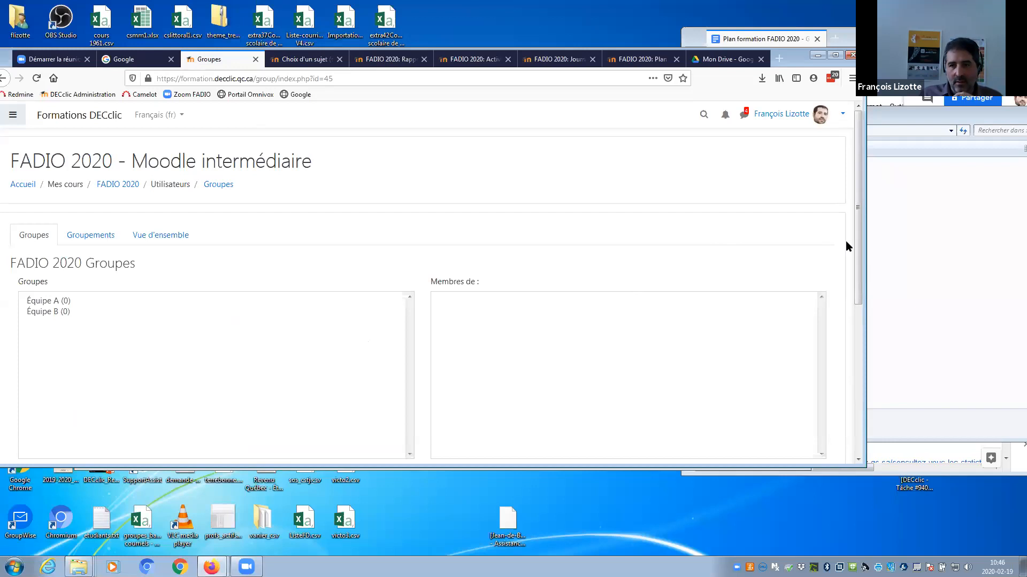
{"action": "left_click_drag", "start_coordinate": [851, 242], "coordinate": [856, 265]}
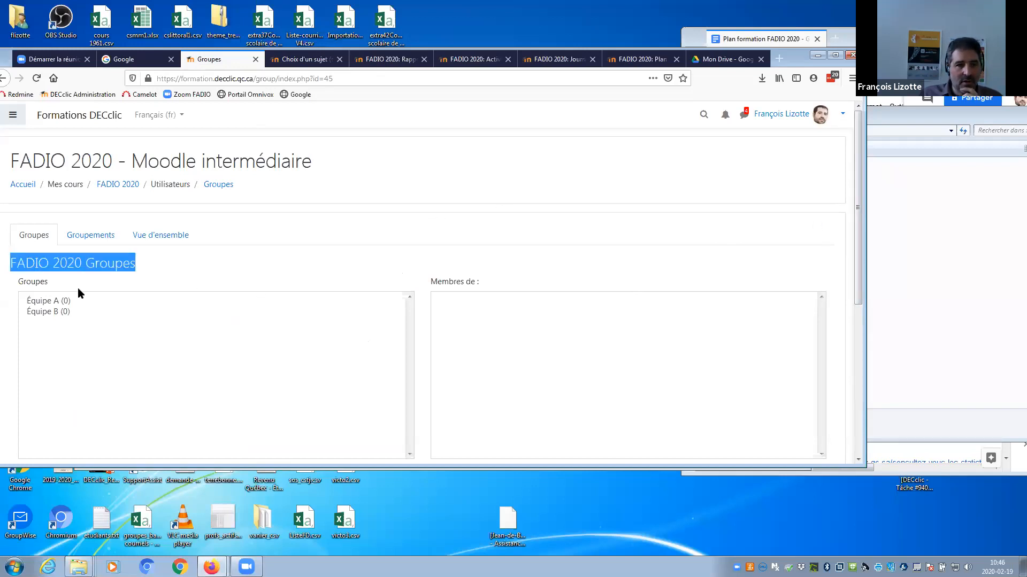
{"action": "left_click", "coordinate": [830, 216]}
{"action": "scroll", "coordinate": [858, 230], "scroll_direction": "down", "scroll_amount": 1}
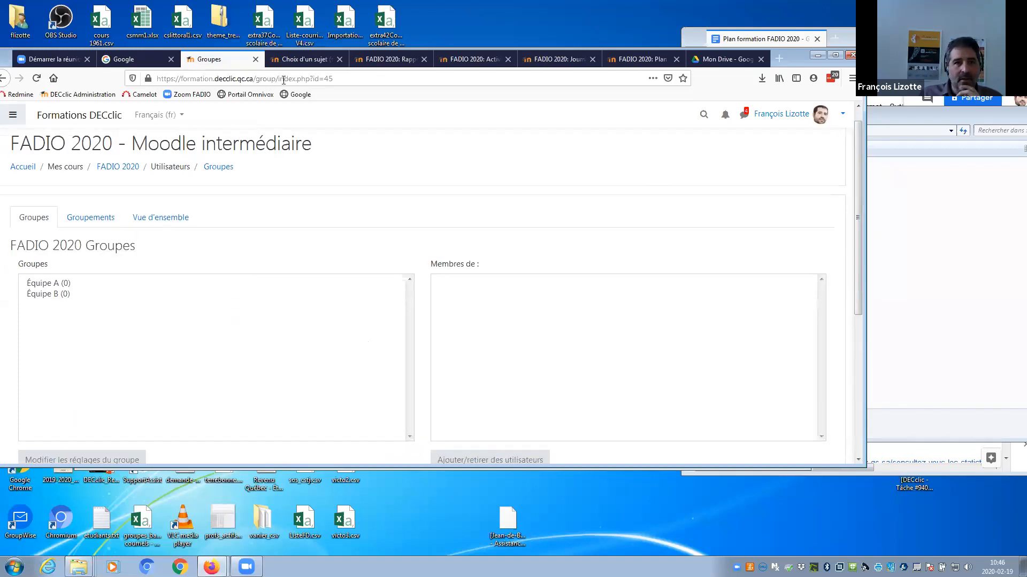
{"action": "left_click", "coordinate": [302, 60]}
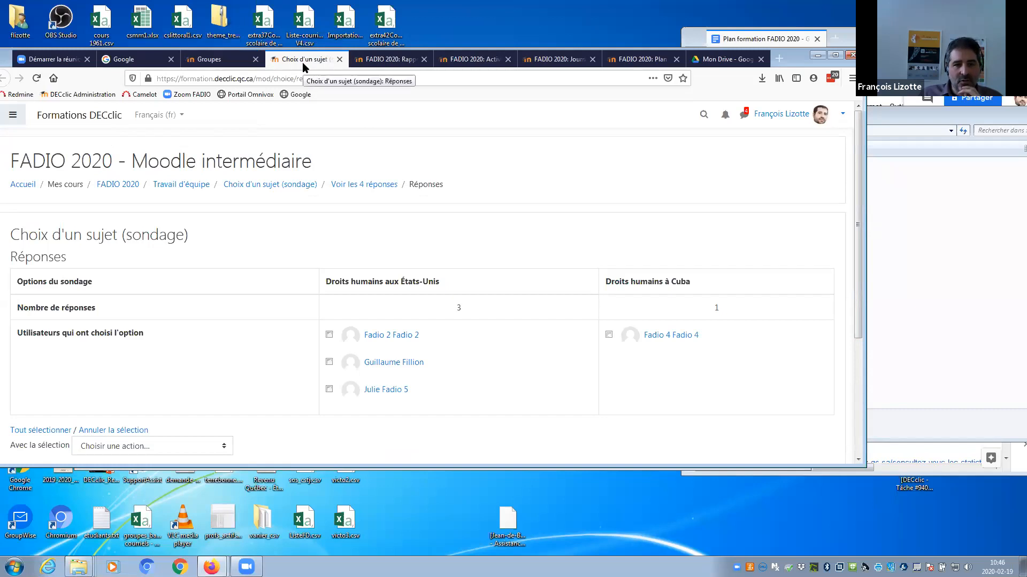
{"action": "left_click", "coordinate": [239, 59]}
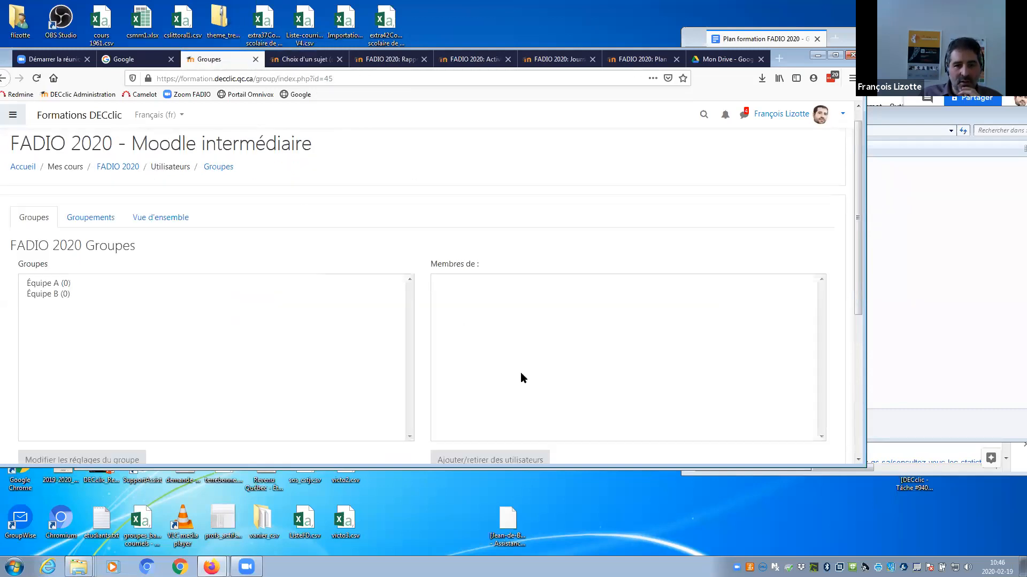
Add three students from Membres potentiels to Équipe A, then return to the course groups page.
{"action": "left_click_drag", "start_coordinate": [859, 270], "coordinate": [856, 293]}
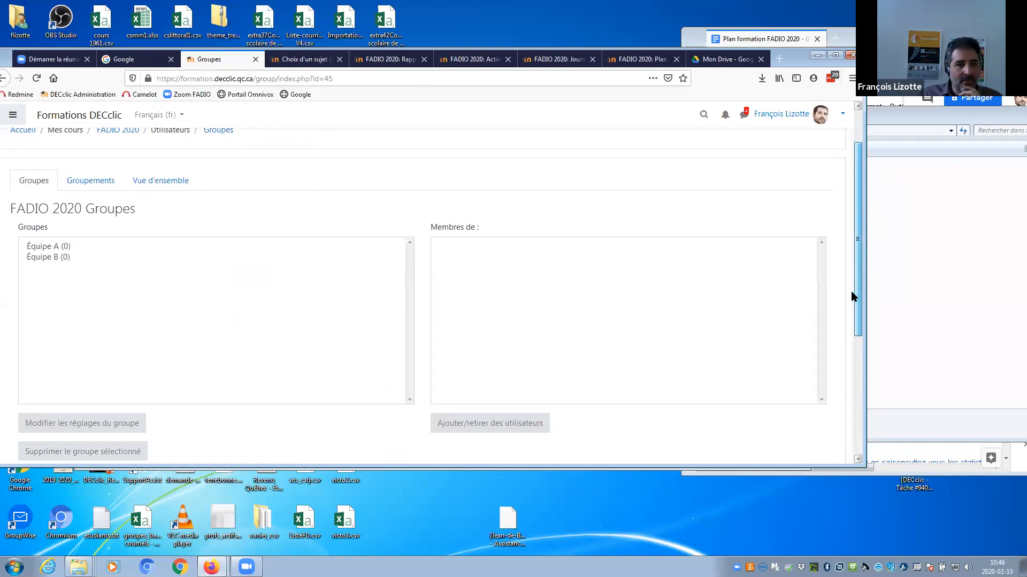
{"action": "left_click", "coordinate": [49, 246]}
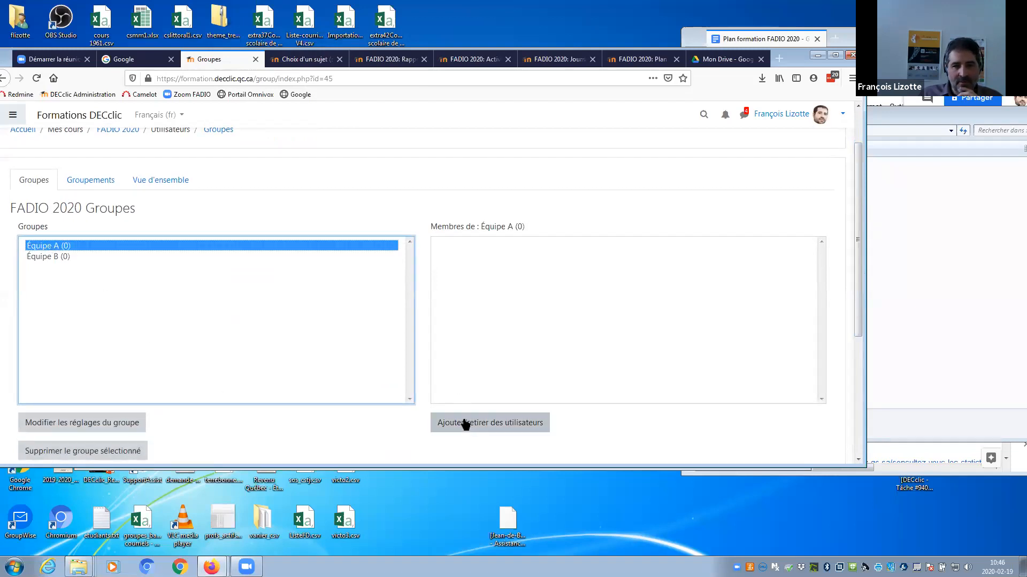
{"action": "left_click", "coordinate": [489, 422]}
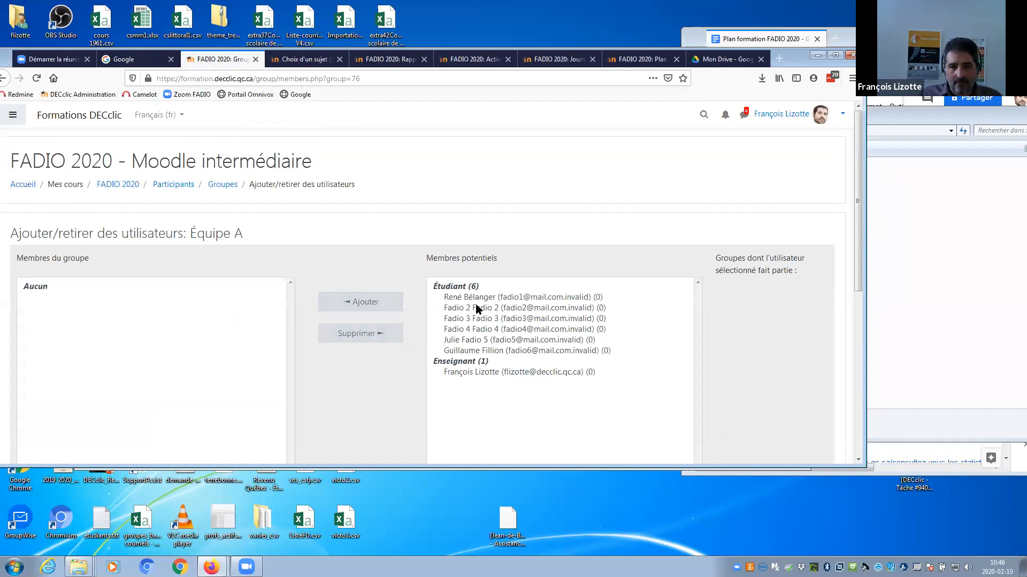
{"action": "left_click", "coordinate": [481, 351]}
{"action": "left_click", "coordinate": [479, 342], "text": "ctrl"}
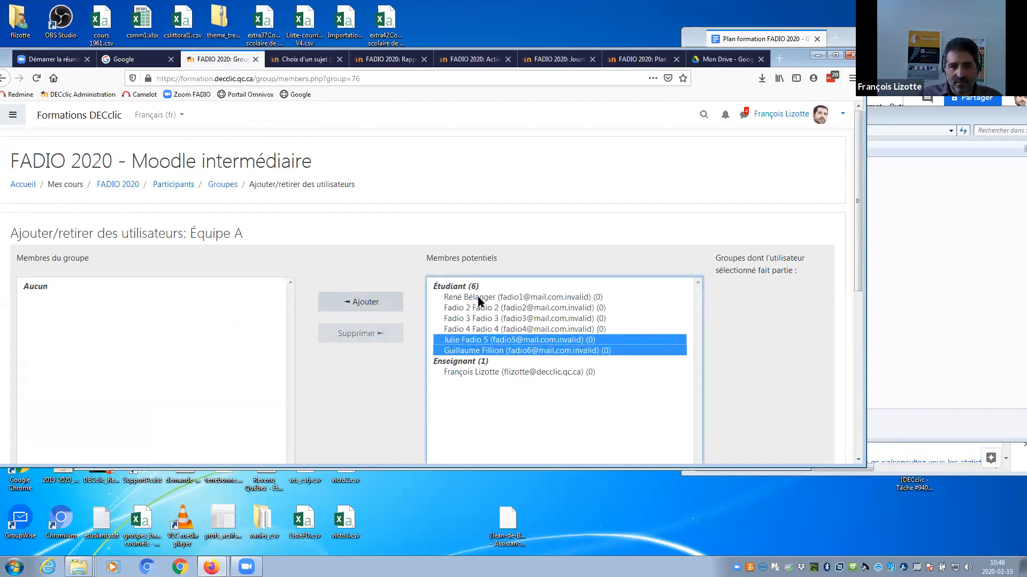
{"action": "left_click", "coordinate": [480, 309], "text": "ctrl"}
{"action": "left_click", "coordinate": [347, 303]}
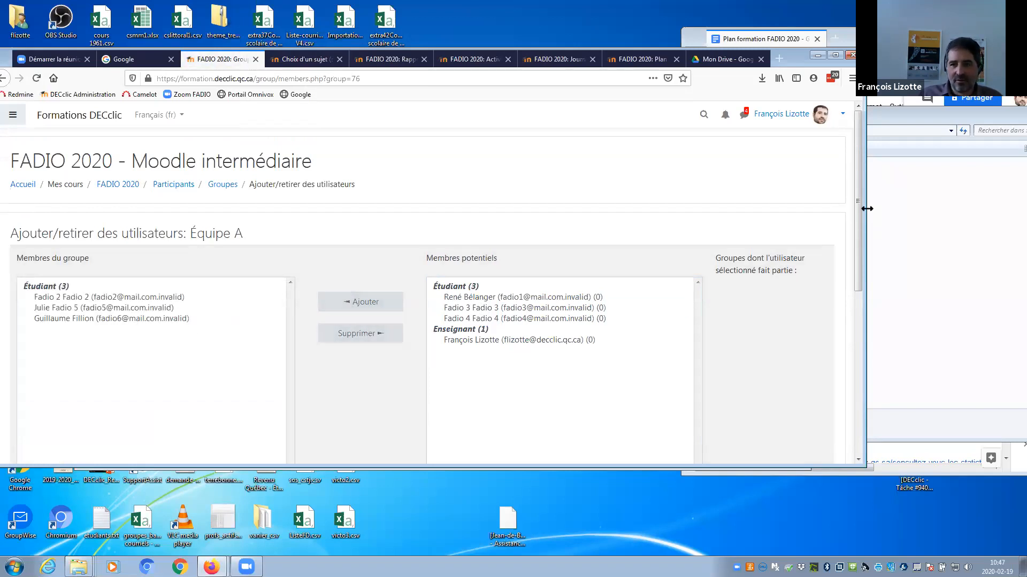
{"action": "scroll", "coordinate": [224, 347], "scroll_direction": "down", "scroll_amount": 3}
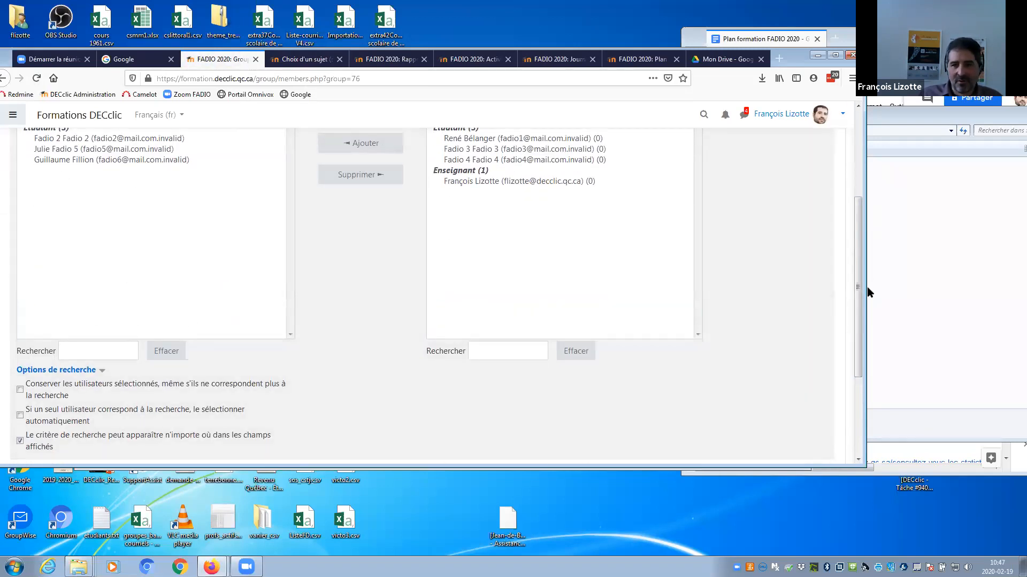
{"action": "scroll", "coordinate": [855, 278], "scroll_direction": "up", "scroll_amount": 2}
{"action": "scroll", "coordinate": [846, 197], "scroll_direction": "up", "scroll_amount": 1}
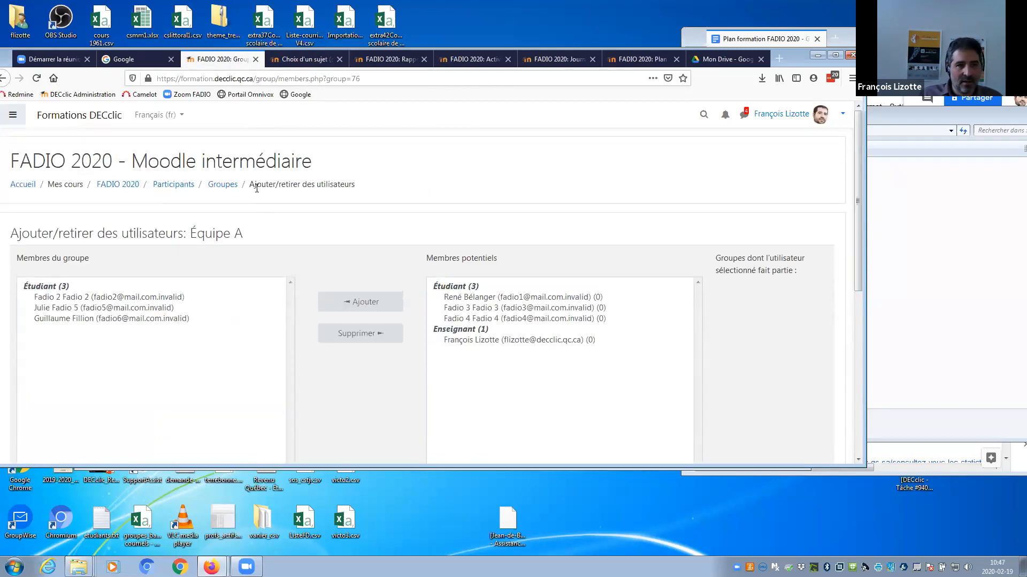
{"action": "left_click", "coordinate": [223, 185]}
Select the three remaining students and add them to Équipe B's members.
{"action": "left_click", "coordinate": [64, 312]}
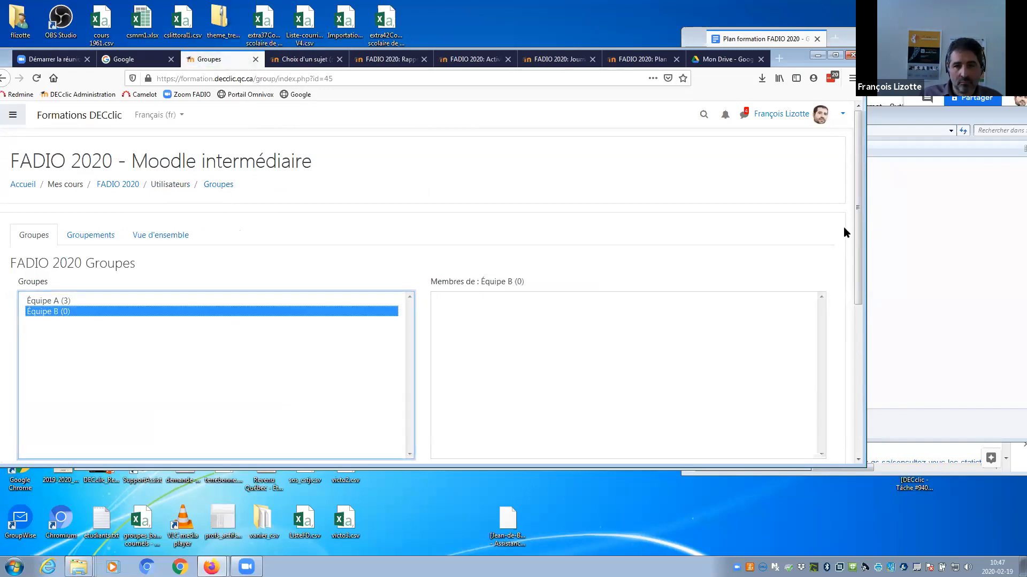
{"action": "scroll", "coordinate": [843, 231], "scroll_direction": "down", "scroll_amount": 2}
{"action": "left_click", "coordinate": [473, 375]}
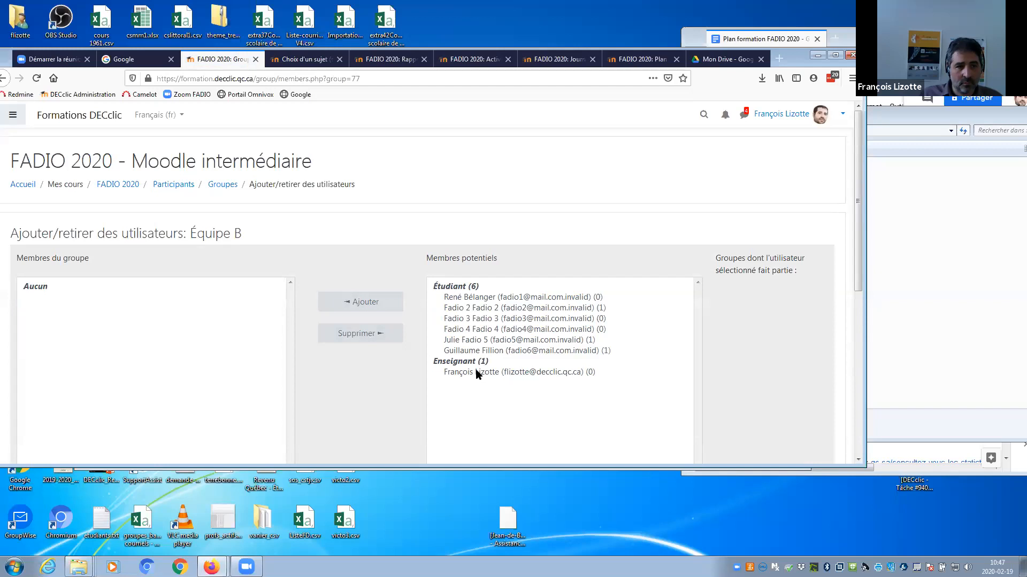
{"action": "left_click", "coordinate": [483, 299]}
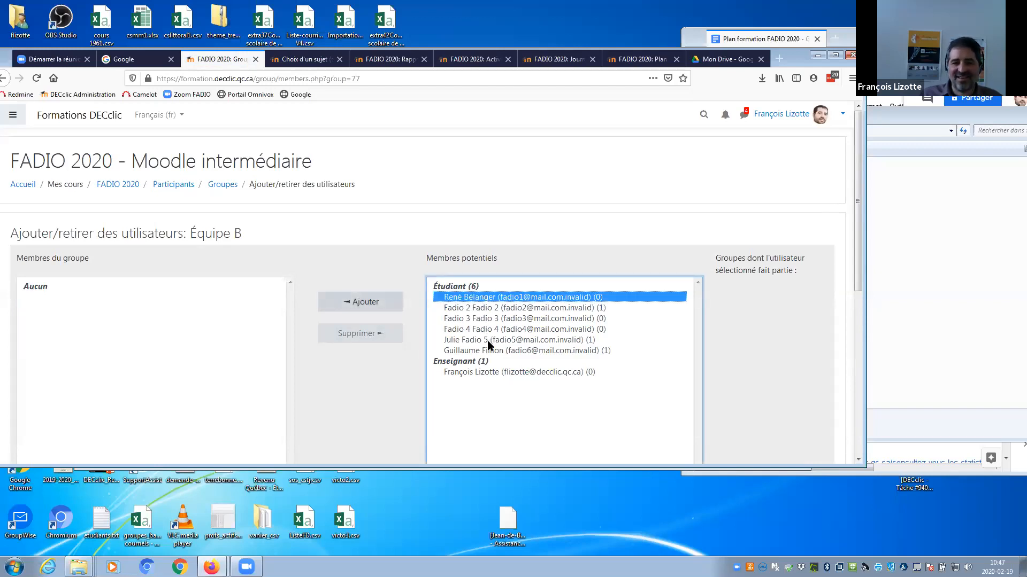
{"action": "left_click", "coordinate": [486, 306], "text": "ctrl"}
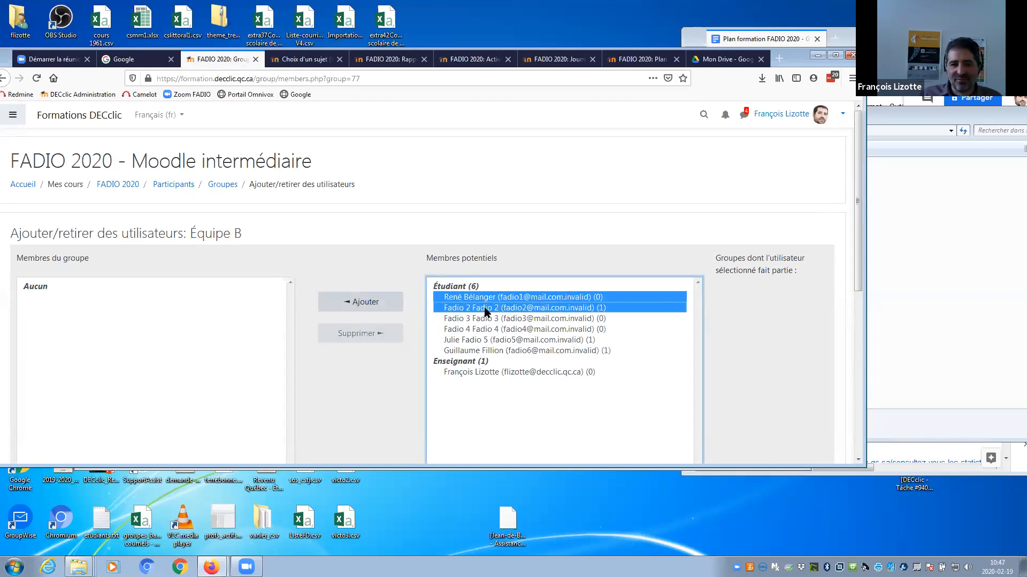
{"action": "left_click", "coordinate": [485, 308], "text": "ctrl"}
{"action": "left_click", "coordinate": [485, 319], "text": "ctrl"}
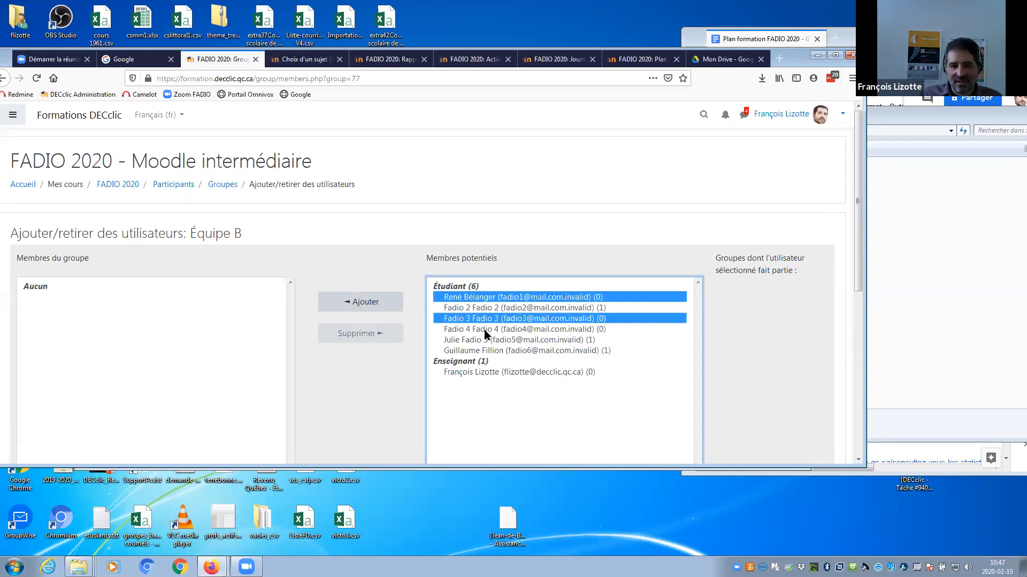
{"action": "left_click", "coordinate": [485, 330], "text": "ctrl"}
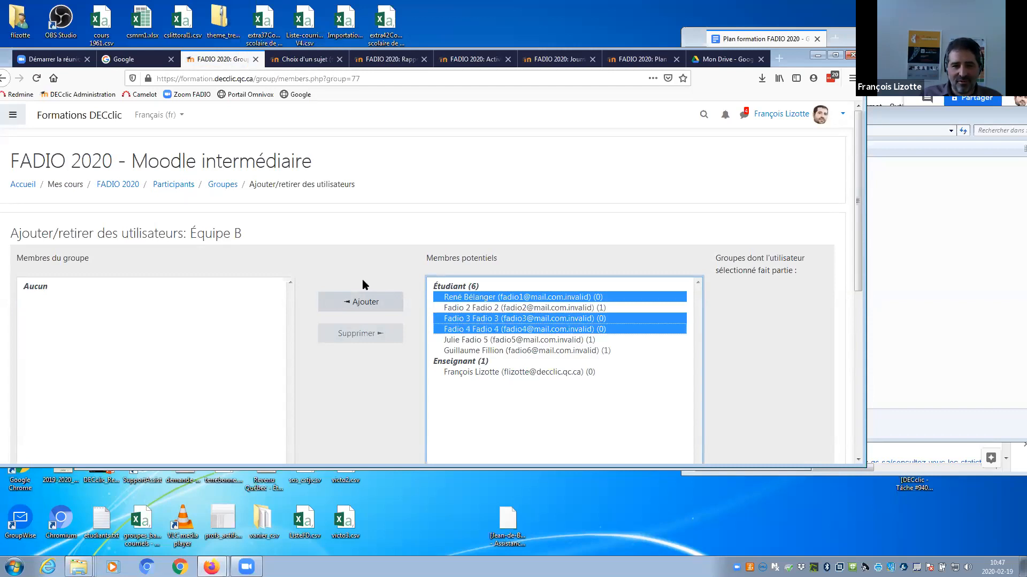
{"action": "left_click", "coordinate": [364, 303]}
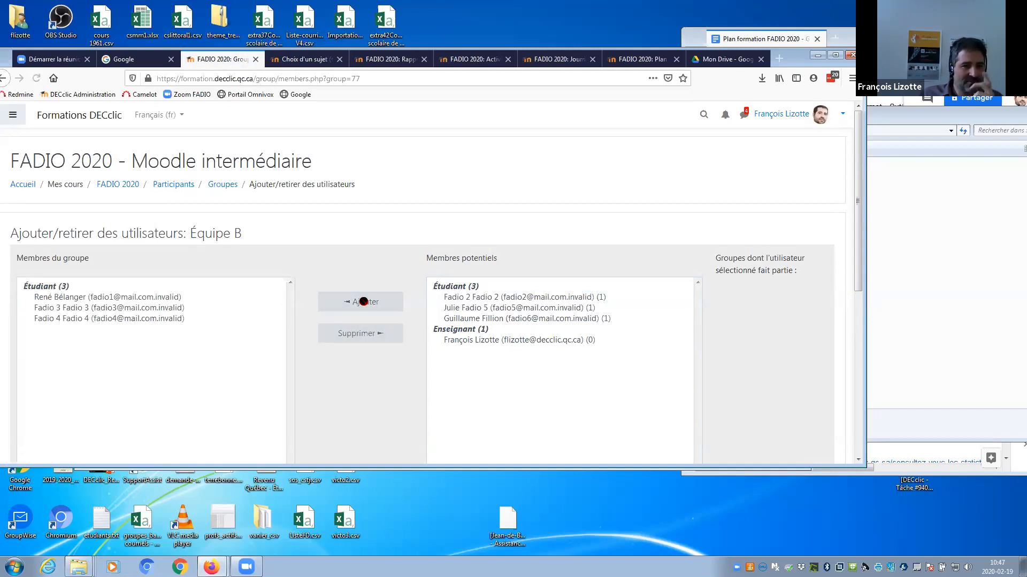
Review Équipe B's member list, then return to the groups list.
{"action": "left_click", "coordinate": [134, 299]}
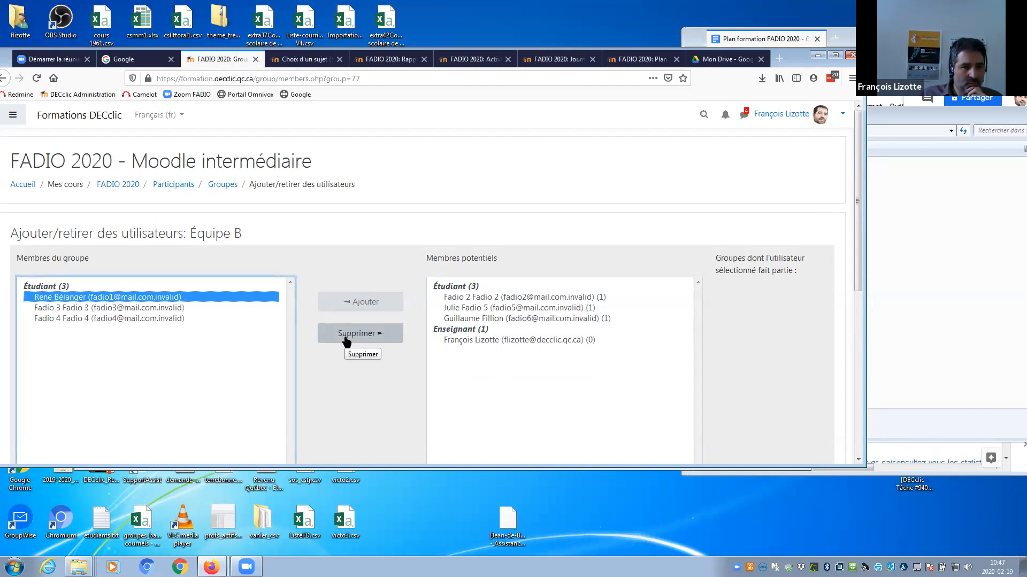
{"action": "left_click_drag", "start_coordinate": [852, 217], "coordinate": [851, 272]}
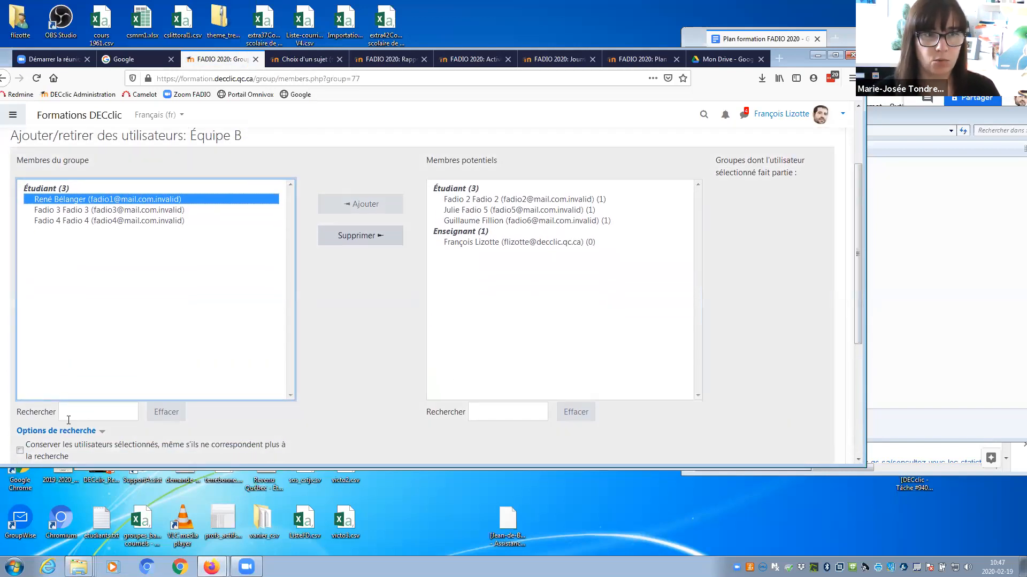
{"action": "scroll", "coordinate": [854, 321], "scroll_direction": "down", "scroll_amount": 5}
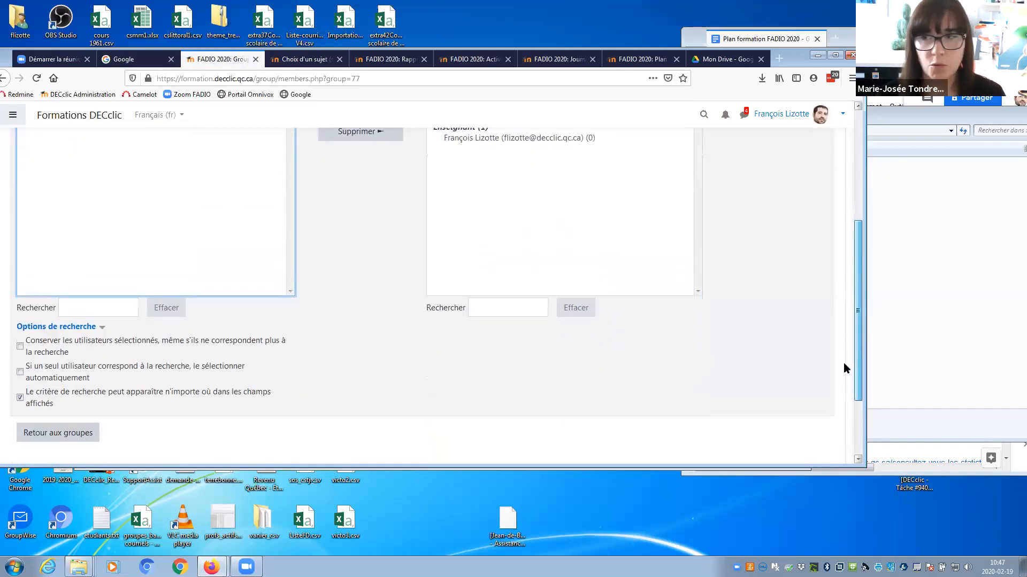
{"action": "left_click", "coordinate": [37, 390]}
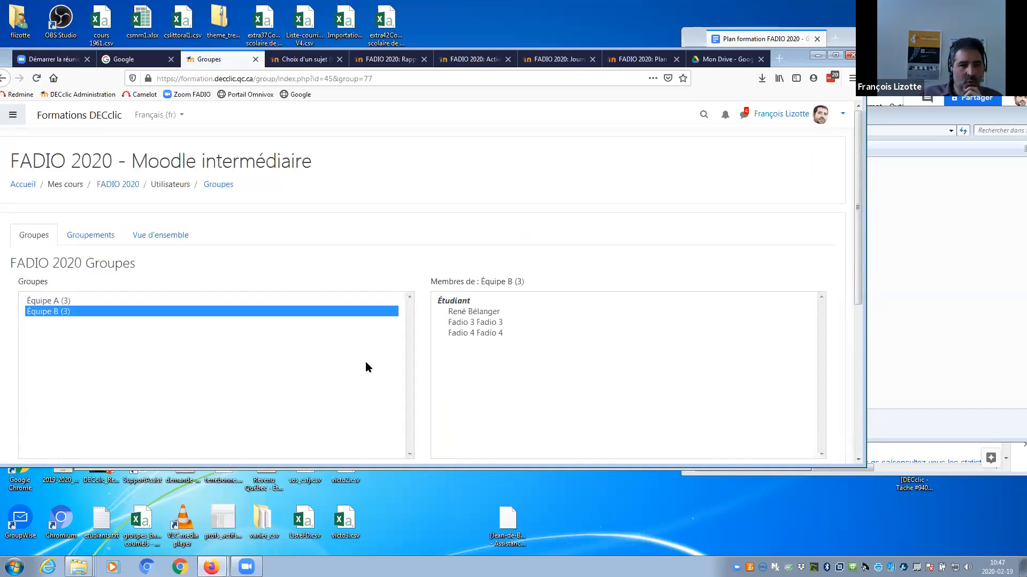
Go back to the FADIO 2020 Groupes page showing Équipe A (3) and Équipe B (3).
{"action": "left_click", "coordinate": [135, 190]}
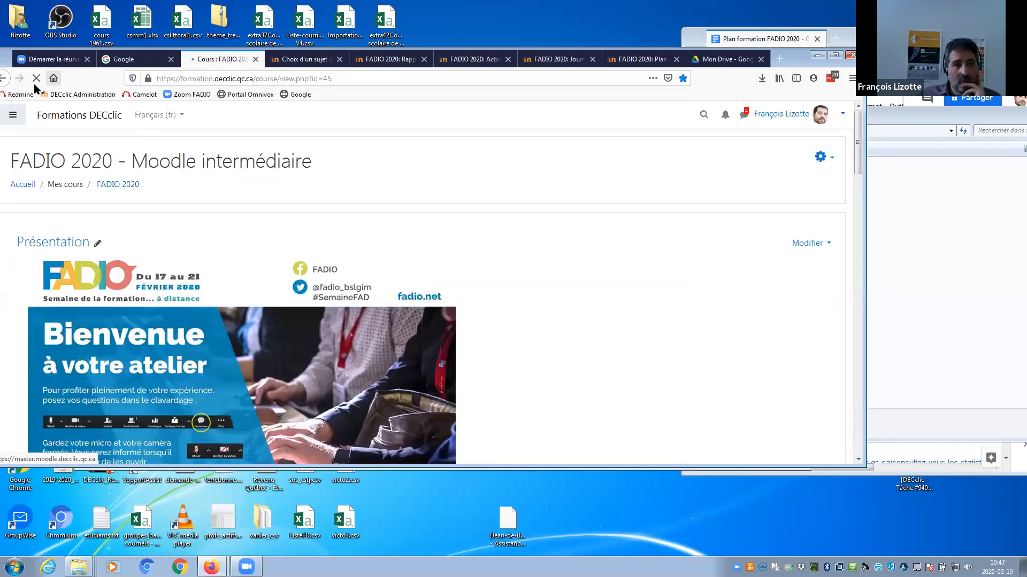
{"action": "left_click", "coordinate": [3, 79]}
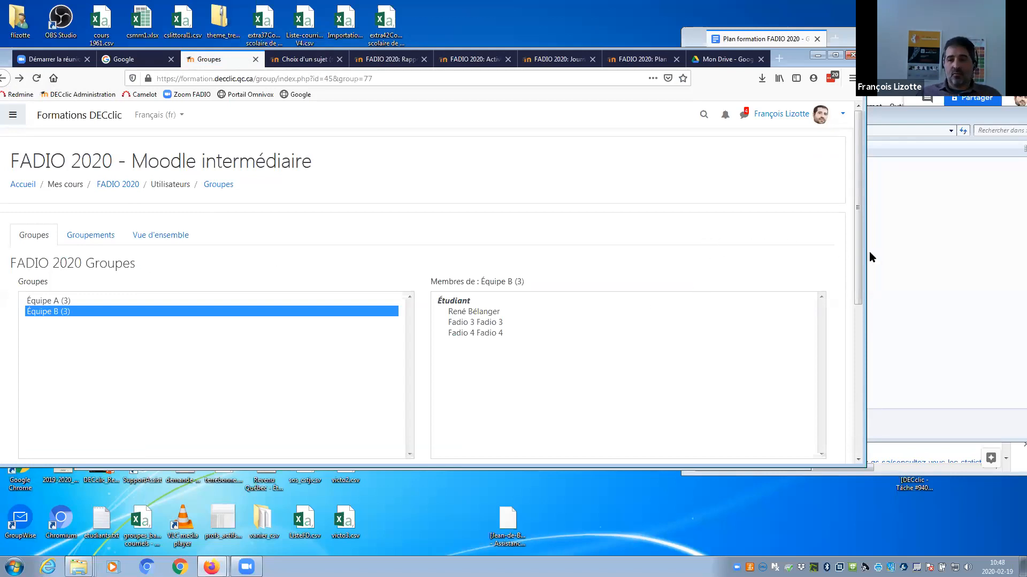
{"action": "scroll", "coordinate": [857, 225], "scroll_direction": "down", "scroll_amount": 1}
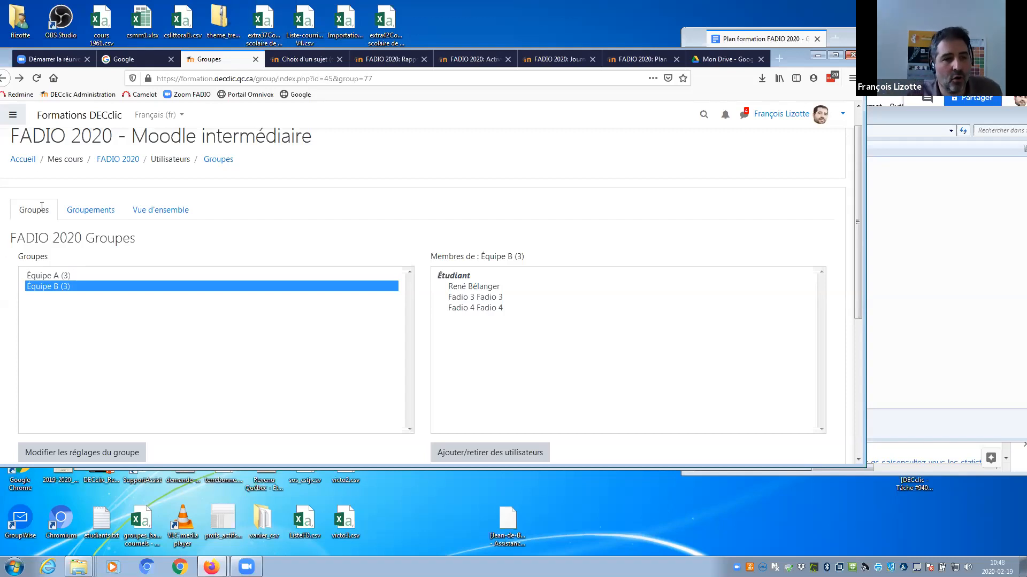
On the Groupements tab, create and save a grouping named 'Pour activité 1'.
{"action": "left_click", "coordinate": [74, 209]}
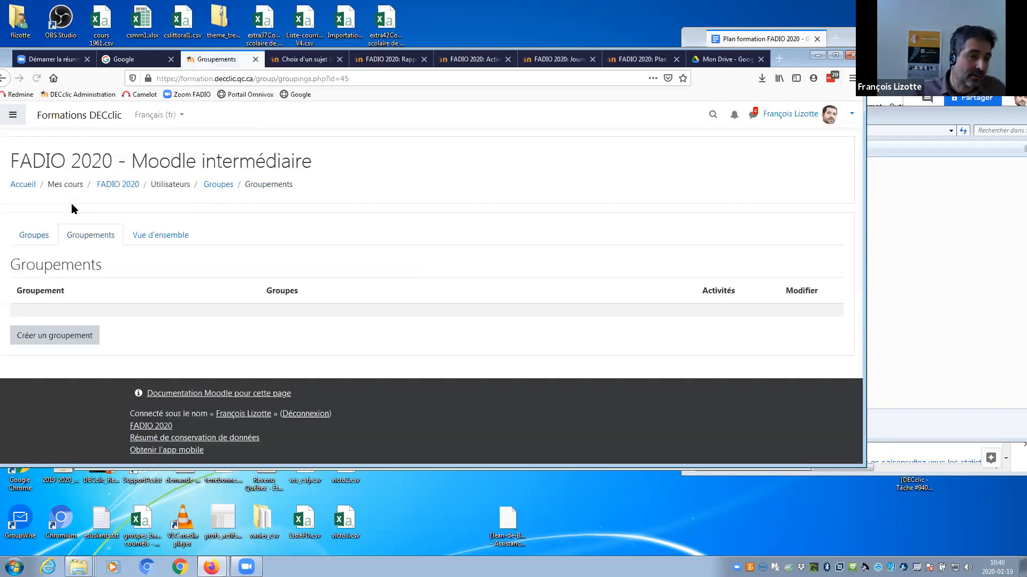
{"action": "left_click", "coordinate": [64, 338]}
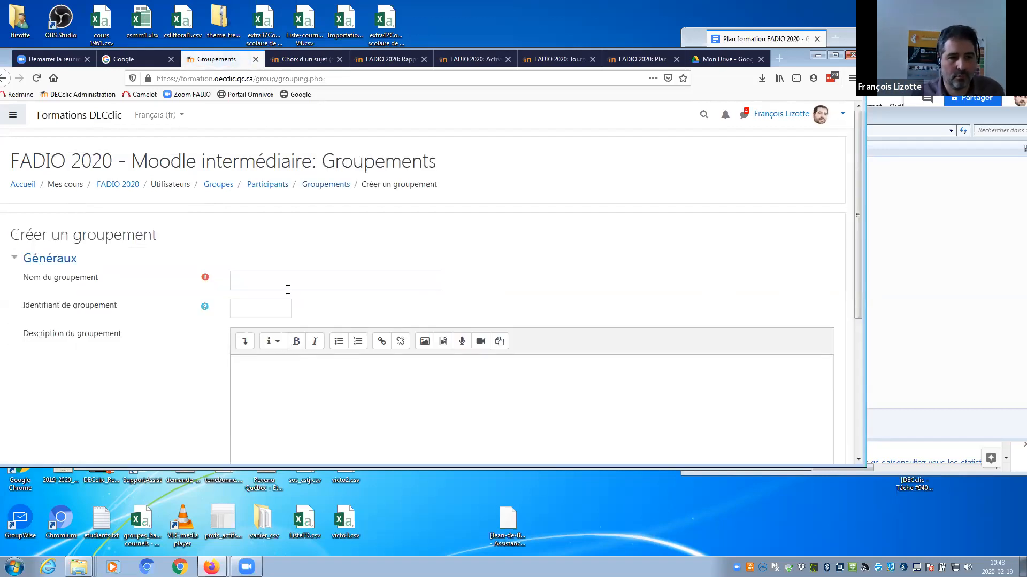
{"action": "left_click", "coordinate": [261, 287]}
{"action": "type", "text": "Pour"}
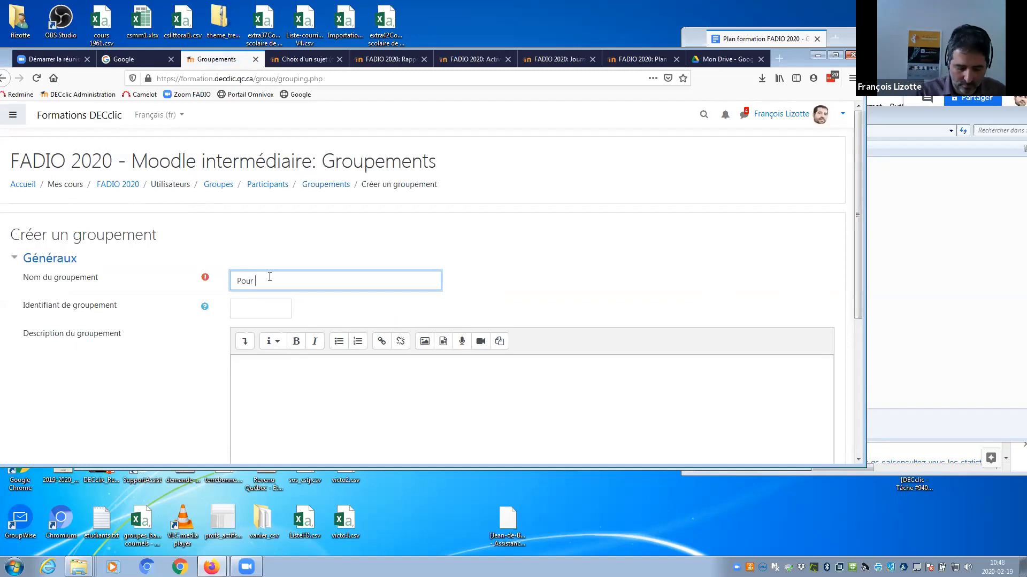
{"action": "type", "text": " a"}
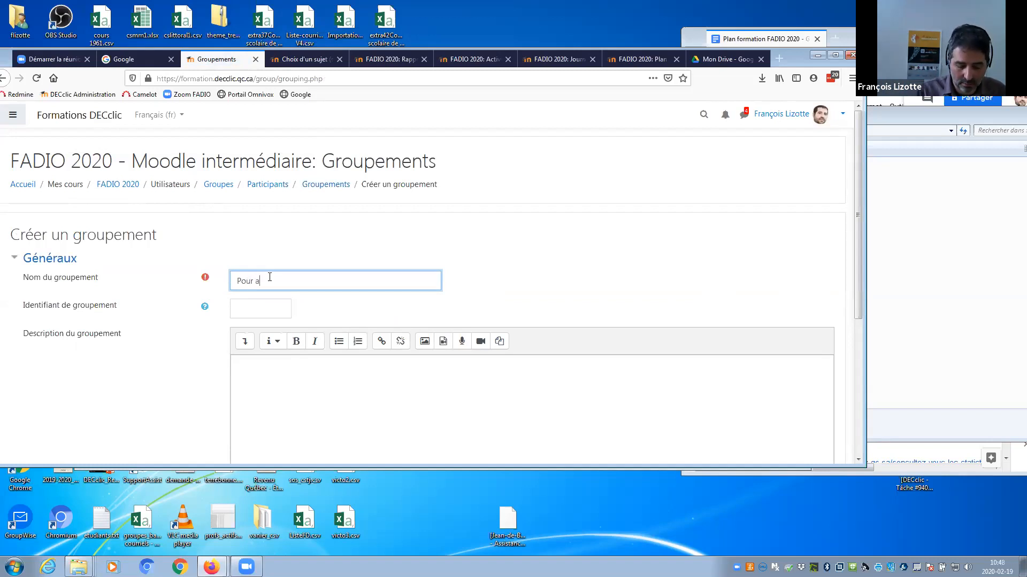
{"action": "type", "text": "ctivité 1"}
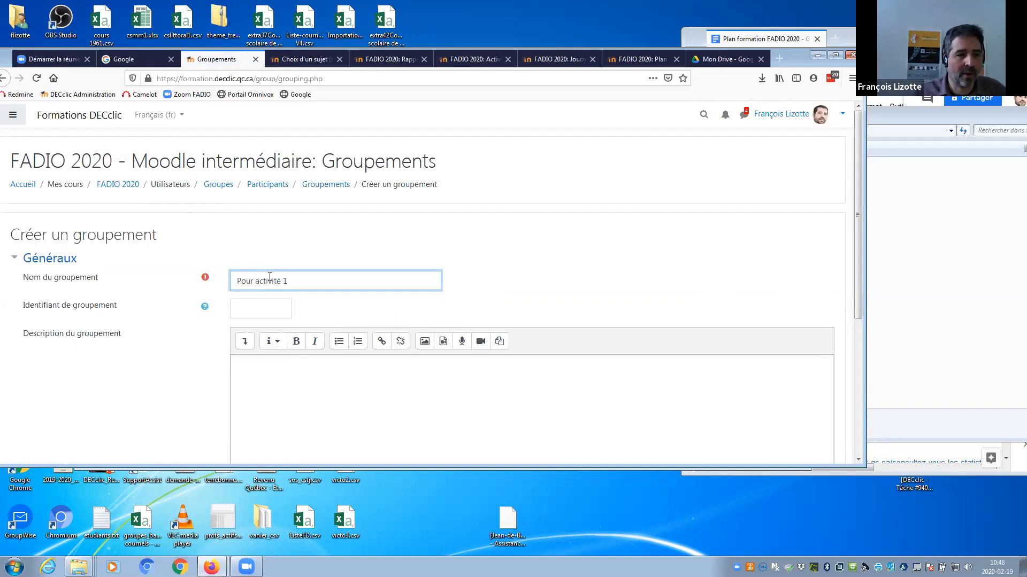
{"action": "scroll", "coordinate": [852, 224], "scroll_direction": "down", "scroll_amount": 3}
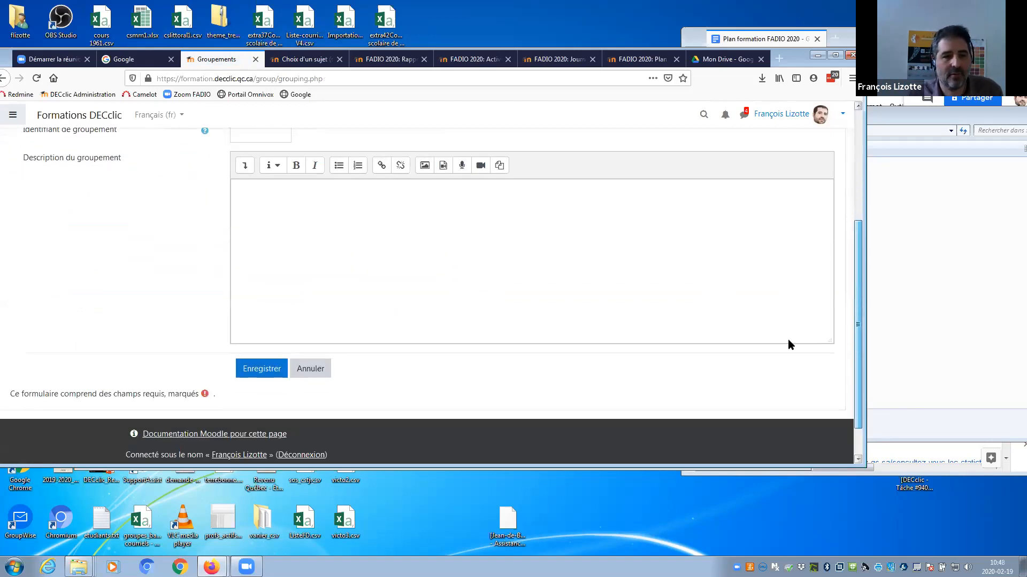
{"action": "left_click", "coordinate": [254, 366]}
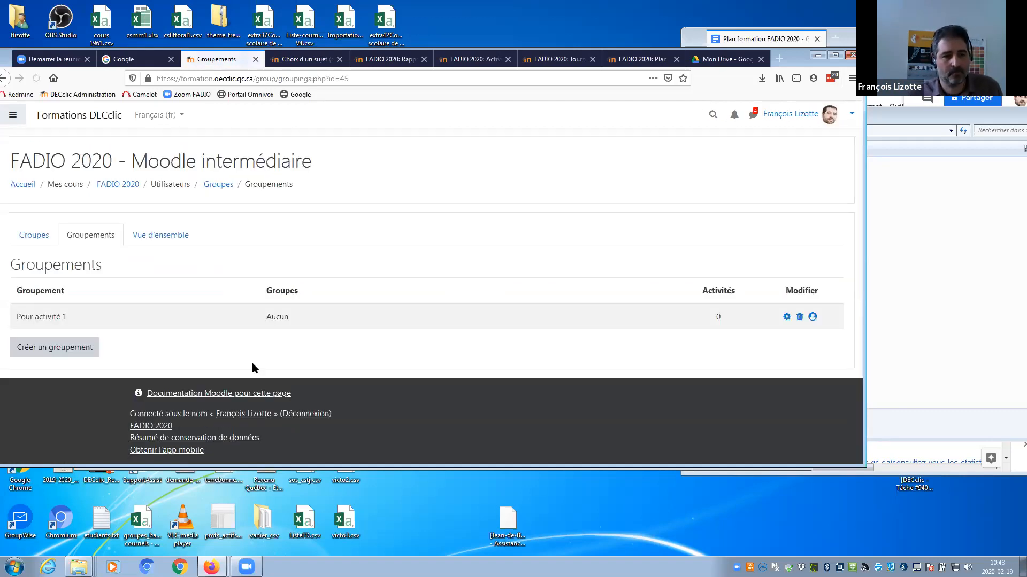
Assign Équipe A and Équipe B as the groups of 'Pour activité 1'.
{"action": "left_click", "coordinate": [812, 316]}
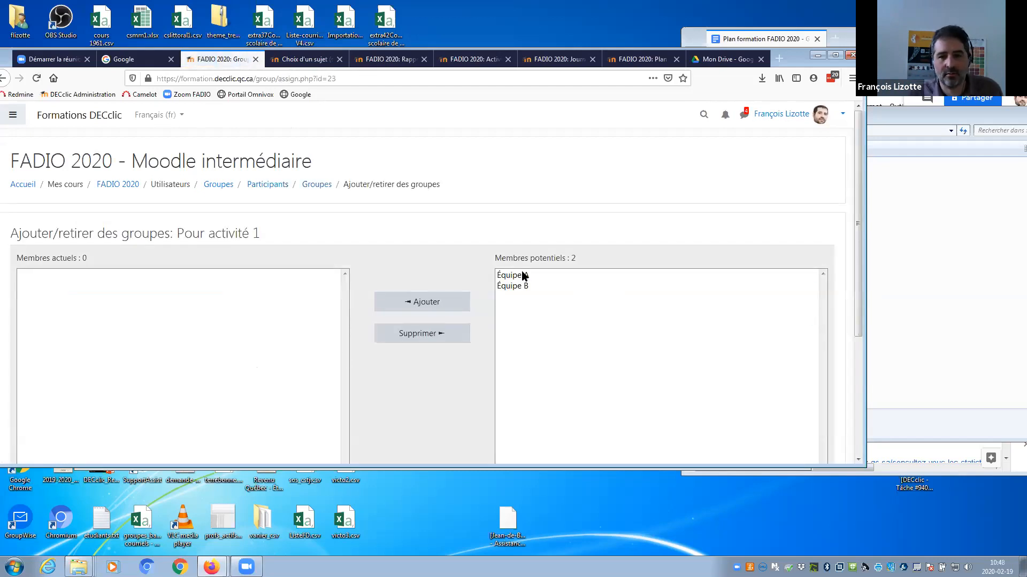
{"action": "left_click", "coordinate": [522, 274]}
{"action": "left_click", "coordinate": [514, 286], "text": "shift"}
{"action": "left_click", "coordinate": [419, 302]}
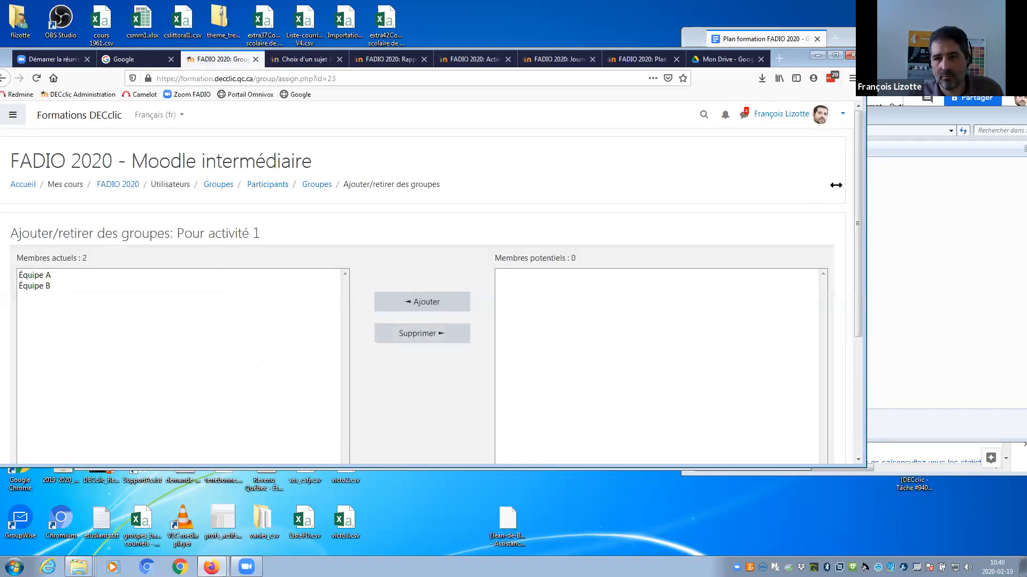
{"action": "scroll", "coordinate": [835, 185], "scroll_direction": "down", "scroll_amount": 1}
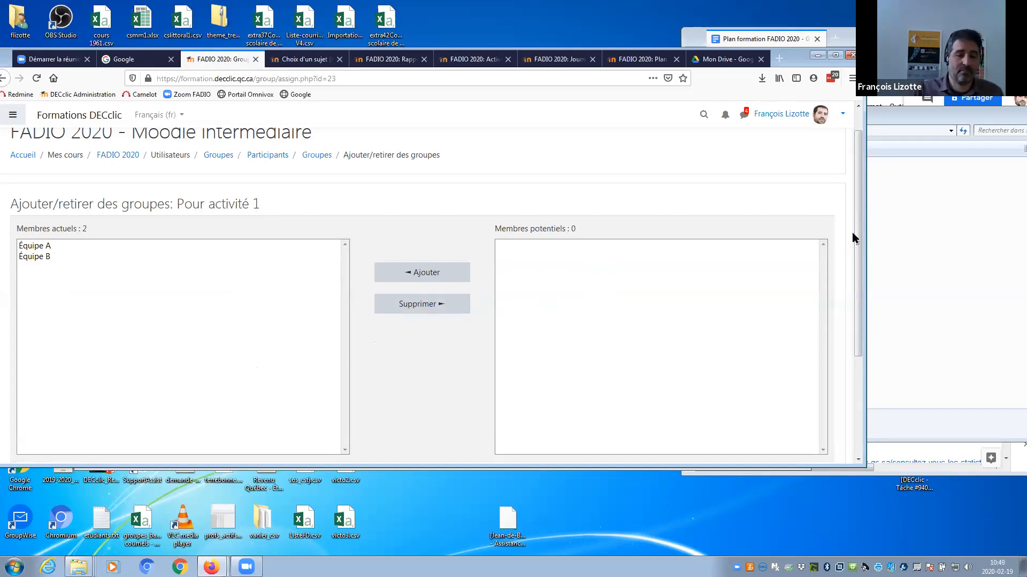
From the FADIO 2020 course page, add a Forum activity to the Travail d'équipe section.
{"action": "left_click", "coordinate": [122, 156]}
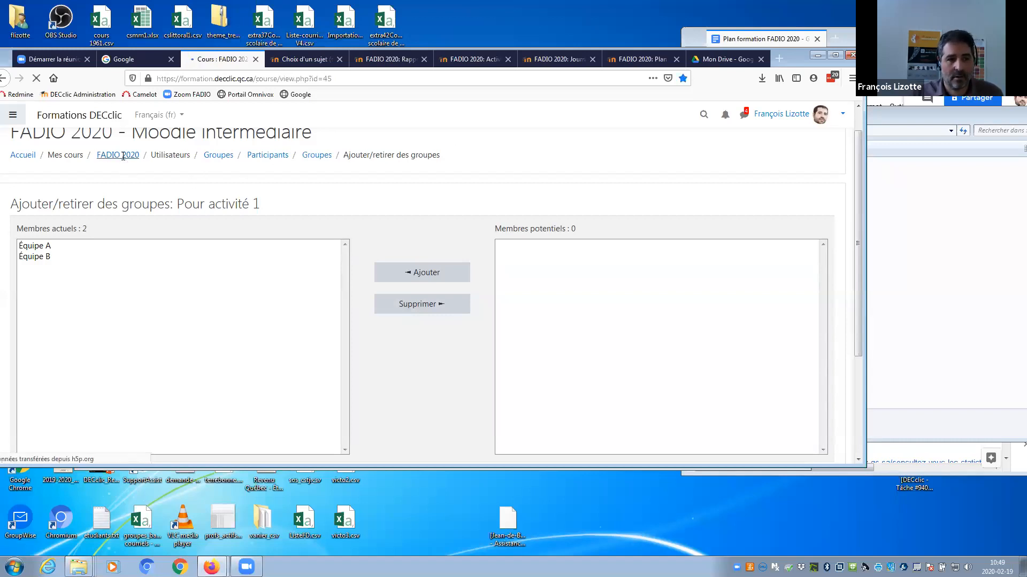
{"action": "left_click_drag", "start_coordinate": [857, 142], "coordinate": [849, 322]}
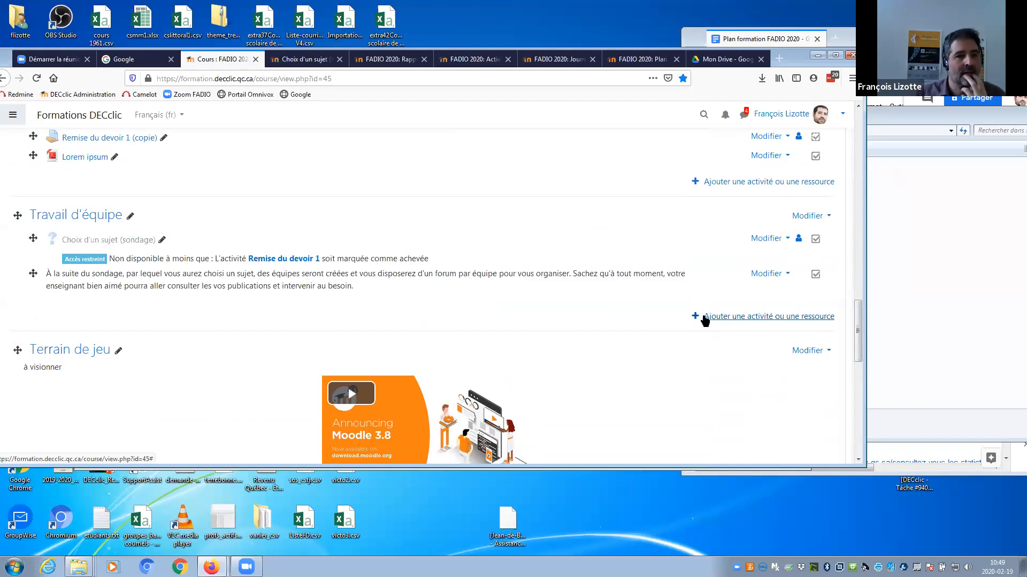
{"action": "left_click", "coordinate": [702, 316]}
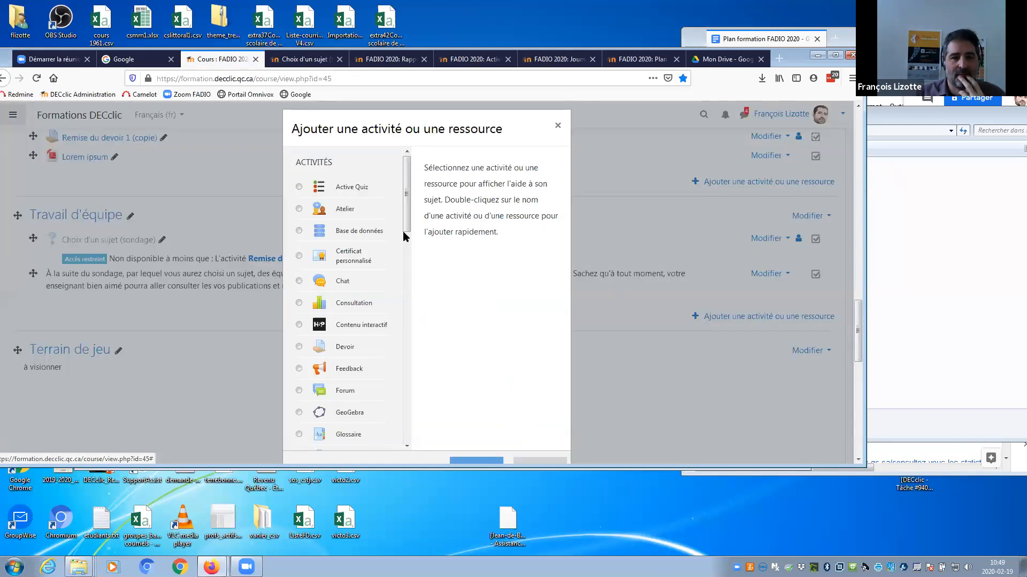
{"action": "left_click_drag", "start_coordinate": [403, 231], "coordinate": [345, 255]}
{"action": "left_click", "coordinate": [299, 244]}
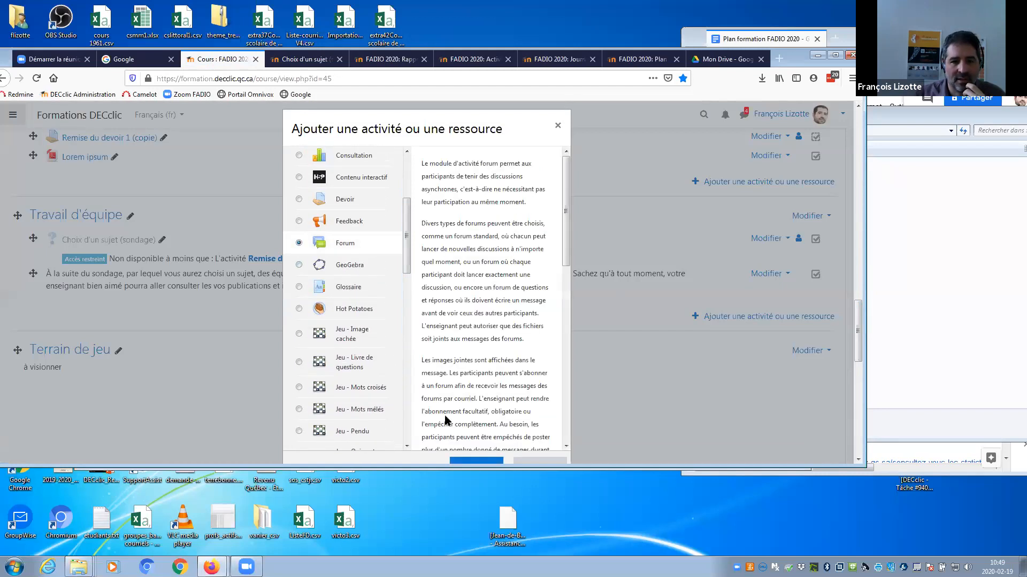
{"action": "left_click", "coordinate": [469, 461]}
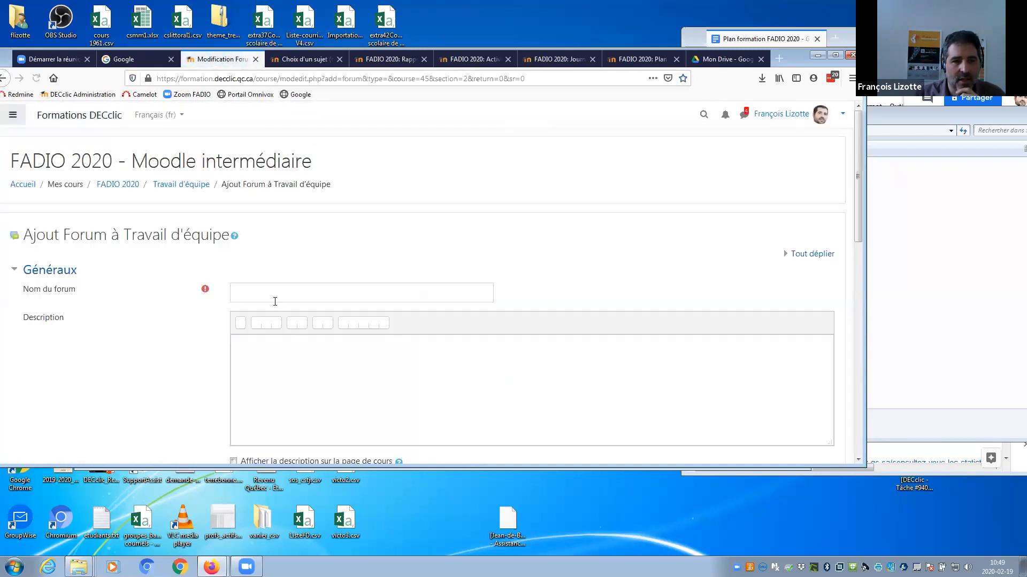
Name the new forum 'Forum d'équipe'.
{"action": "left_click", "coordinate": [267, 296]}
{"action": "type", "text": "DFor"}
{"action": "key", "text": "BackSpace"}
{"action": "key", "text": "BackSpace"}
{"action": "key", "text": "BackSpace"}
{"action": "key", "text": "BackSpace"}
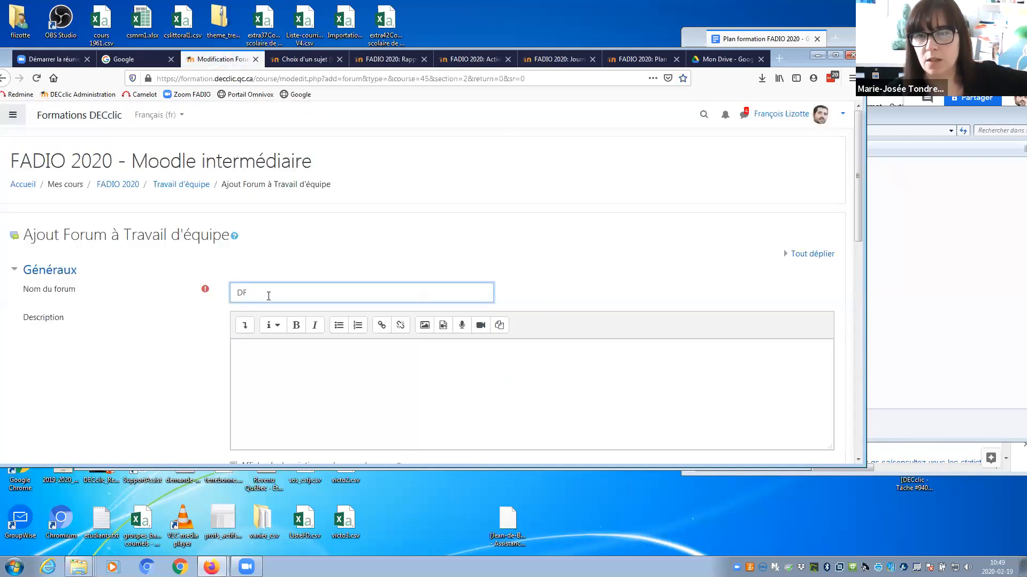
{"action": "type", "text": "Forum d'équi^pe"}
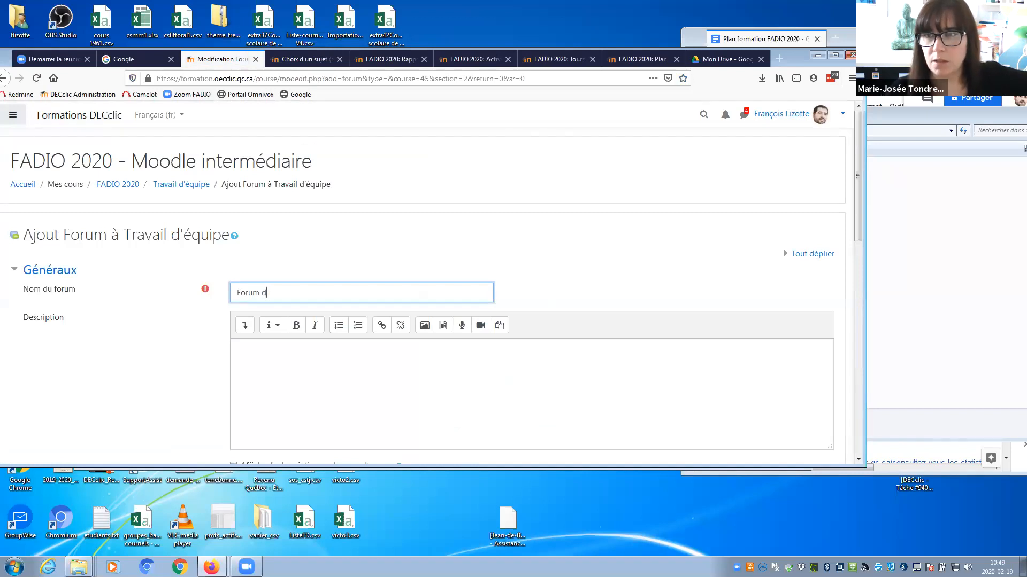
{"action": "key", "text": "BackSpace"}
{"action": "key", "text": "BackSpace"}
{"action": "key", "text": "BackSpace"}
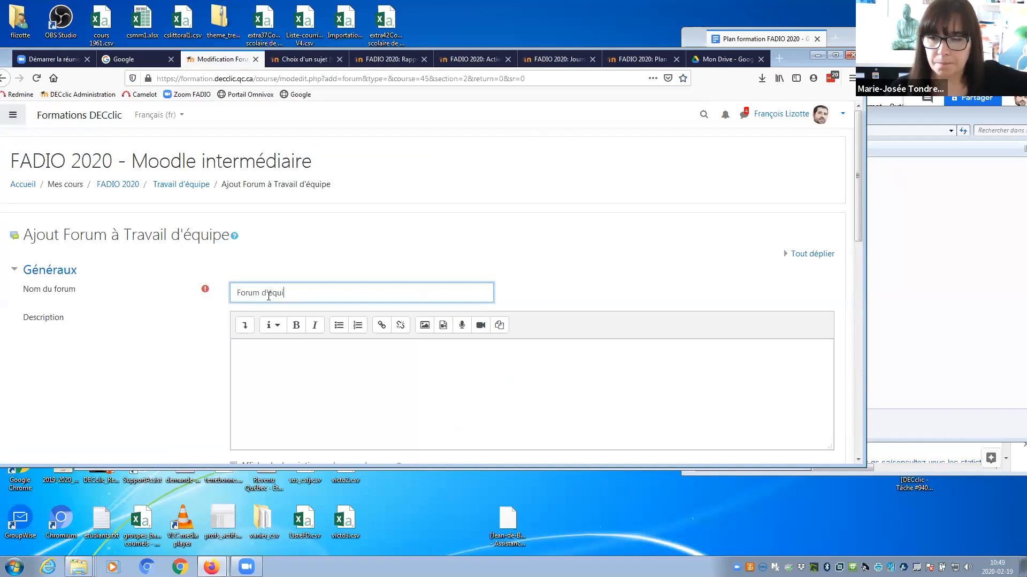
{"action": "type", "text": "pe"}
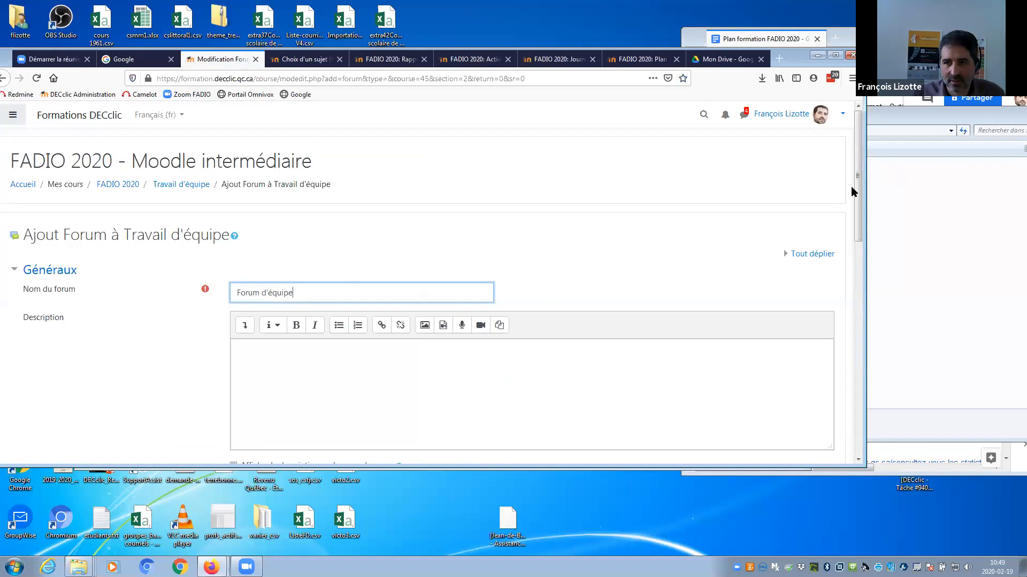
Set Mode de groupe to Groupes séparés and Groupement to Pour activité 1.
{"action": "left_click_drag", "start_coordinate": [858, 184], "coordinate": [858, 231]}
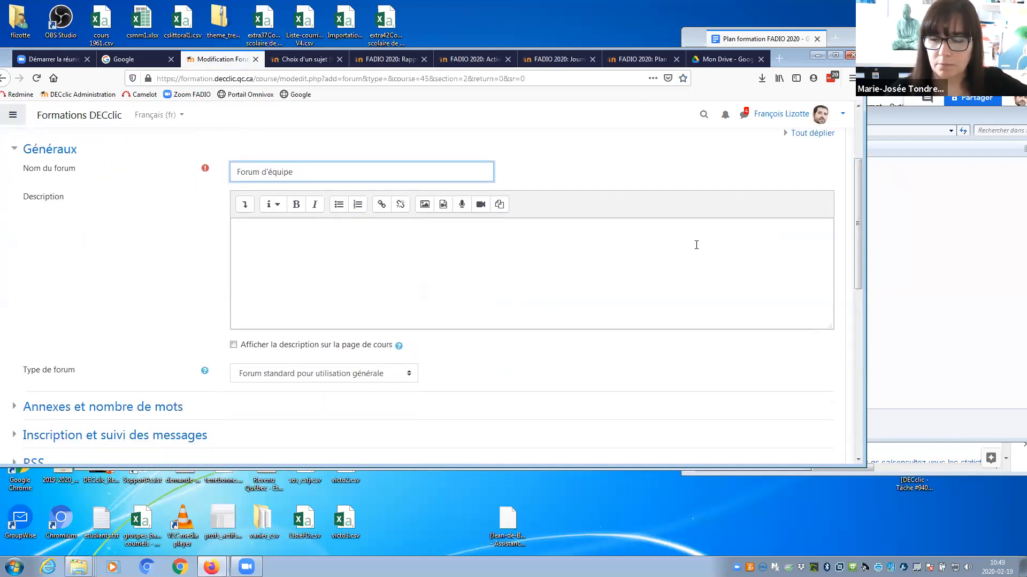
{"action": "left_click_drag", "start_coordinate": [858, 238], "coordinate": [853, 340]}
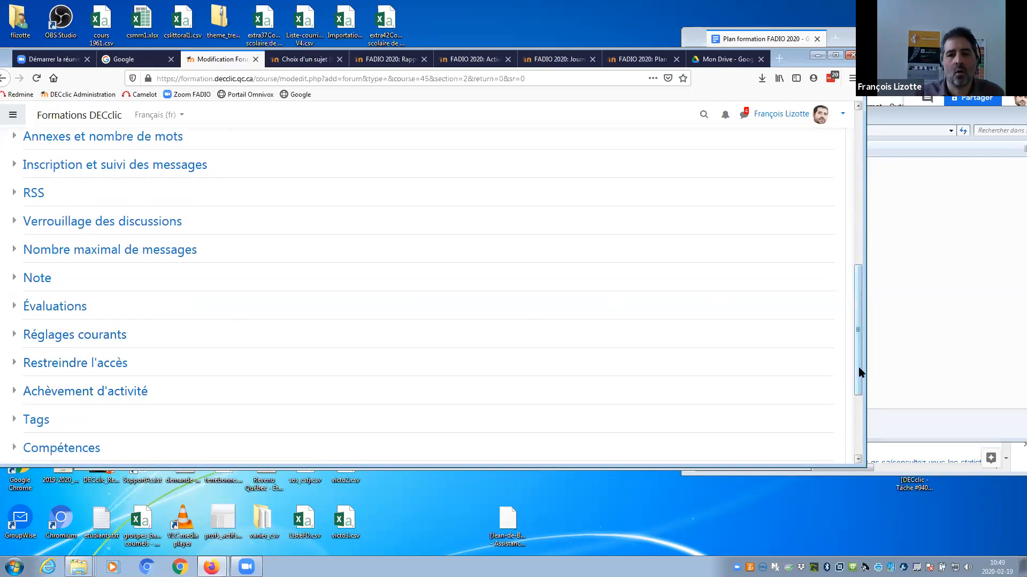
{"action": "left_click_drag", "start_coordinate": [861, 368], "coordinate": [833, 382]}
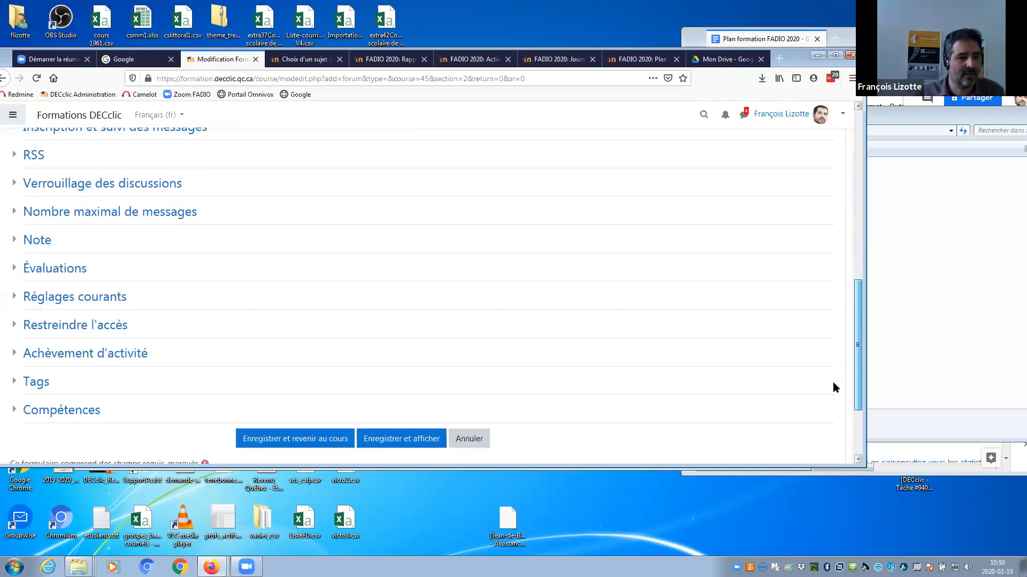
{"action": "left_click", "coordinate": [54, 325]}
{"action": "left_click", "coordinate": [59, 298]}
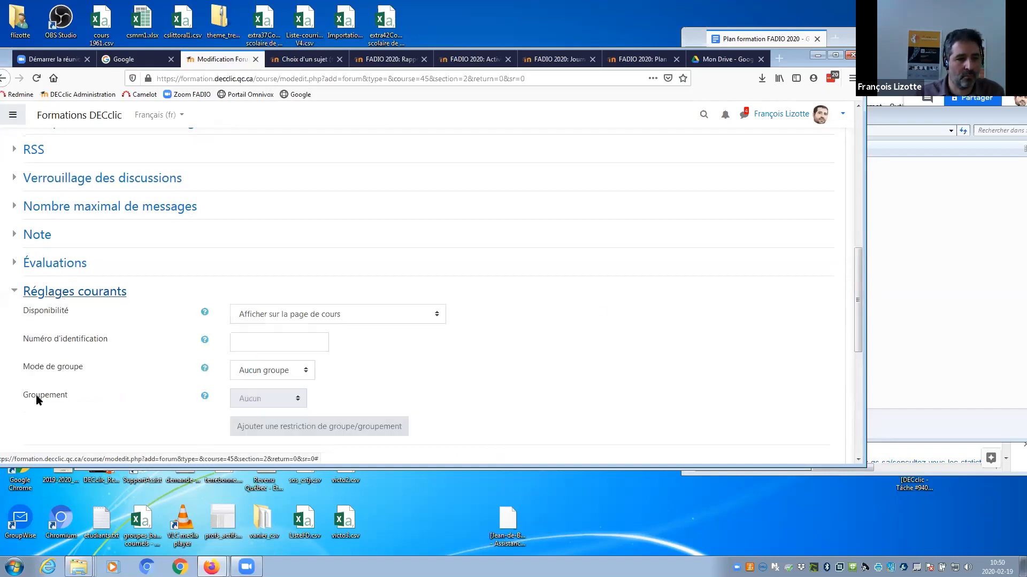
{"action": "left_click", "coordinate": [300, 371]}
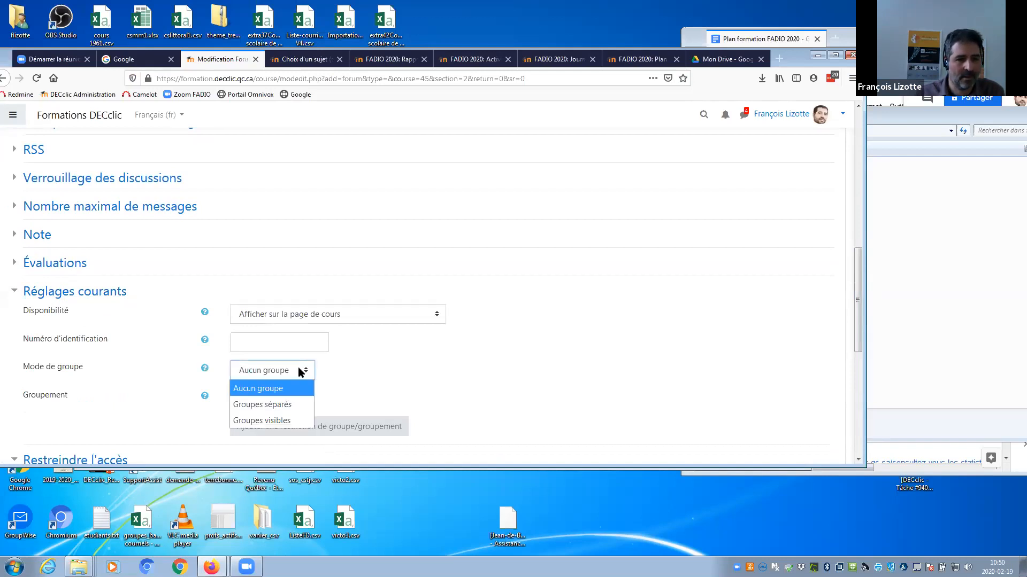
{"action": "left_click", "coordinate": [298, 407]}
{"action": "left_click", "coordinate": [294, 400]}
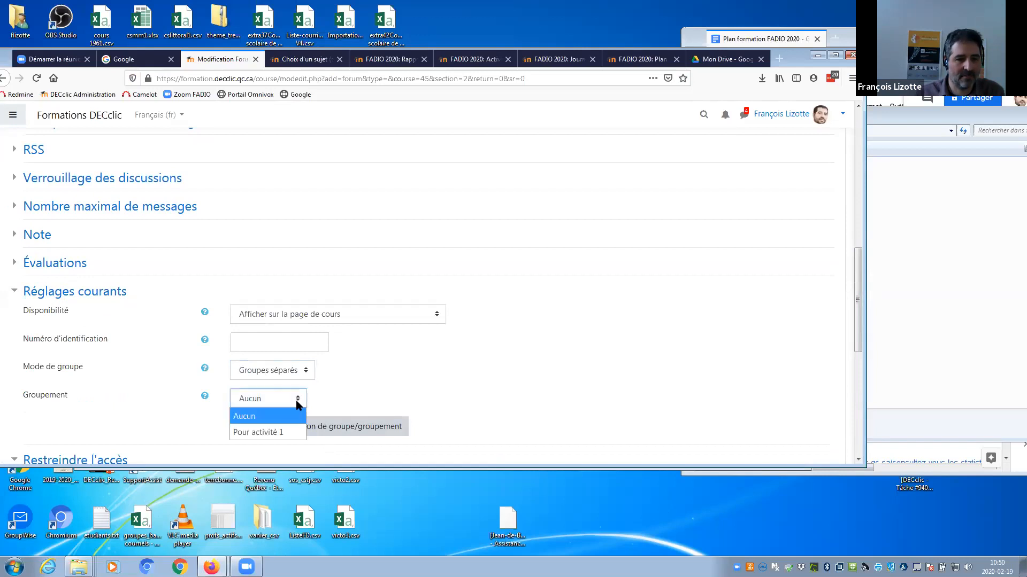
{"action": "left_click", "coordinate": [288, 432]}
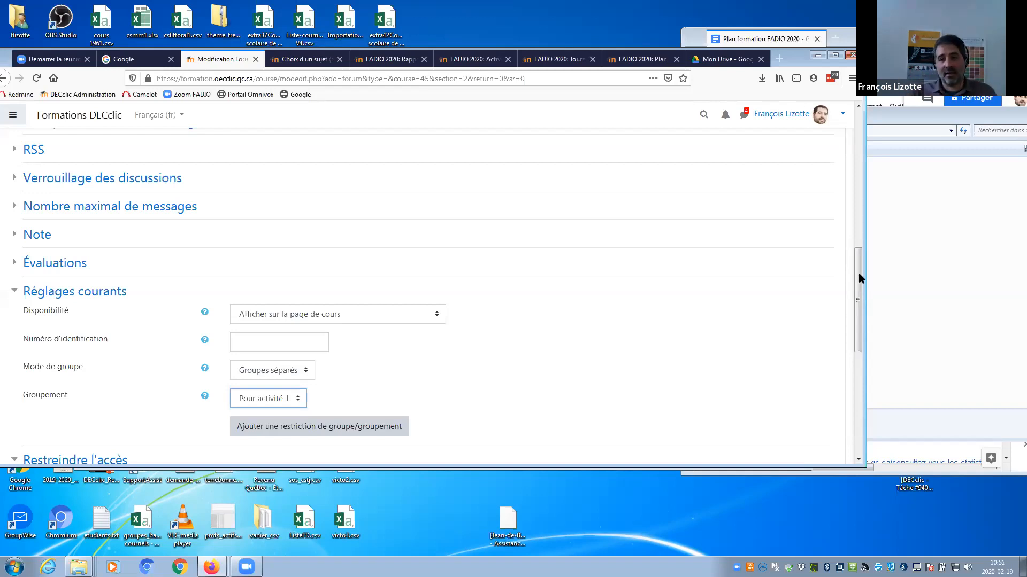
{"action": "left_click_drag", "start_coordinate": [855, 280], "coordinate": [841, 360]}
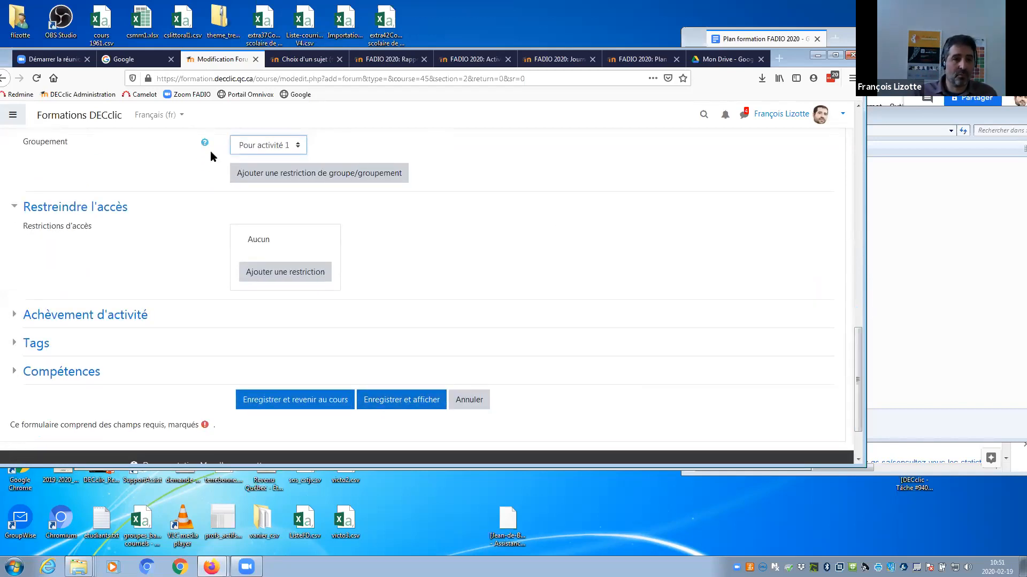
Save the Forum d'équipe, reload it, and view it as Équipe A.
{"action": "left_click", "coordinate": [383, 403]}
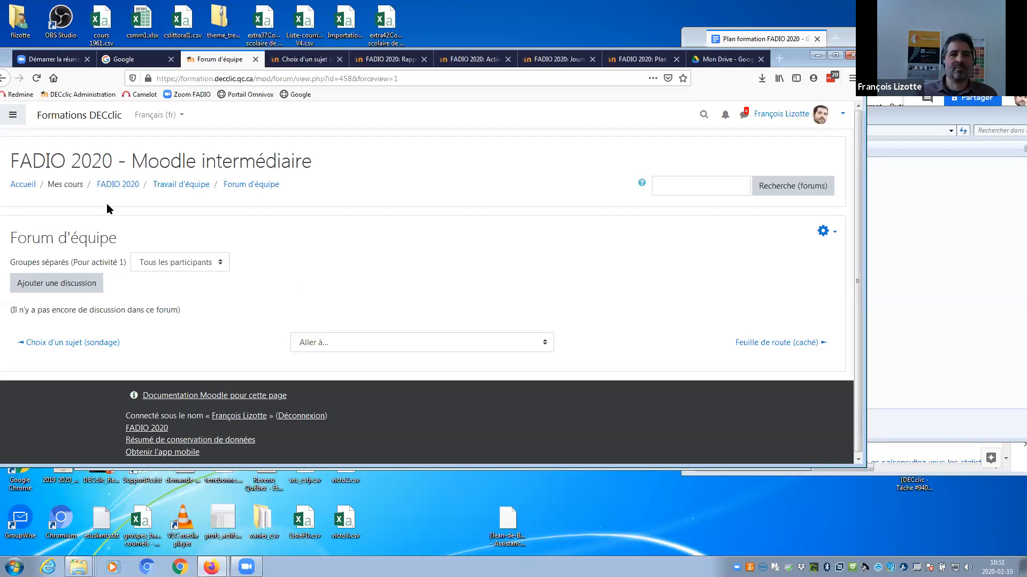
{"action": "left_click_drag", "start_coordinate": [3, 58], "coordinate": [16, 54]}
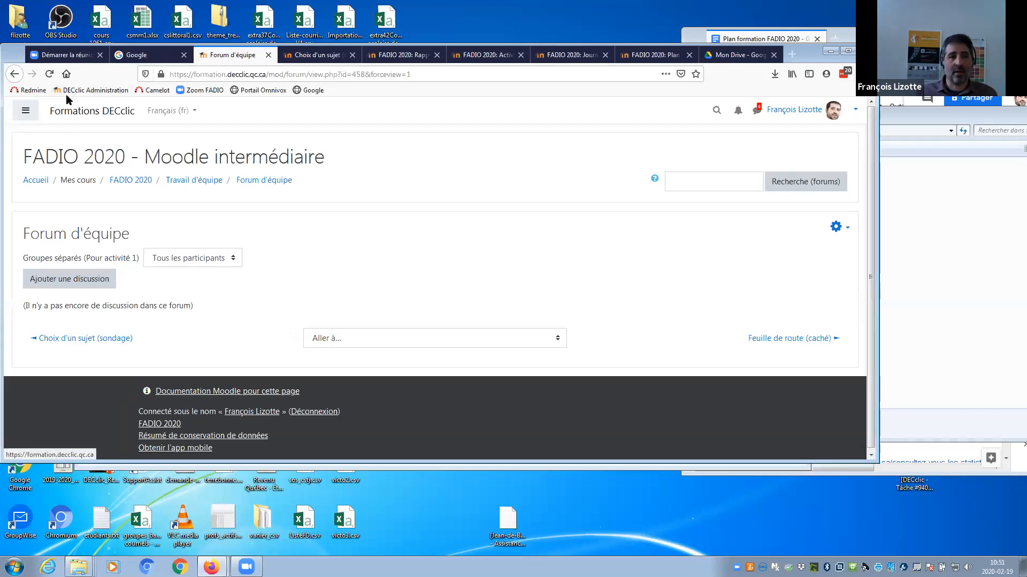
{"action": "left_click", "coordinate": [48, 74]}
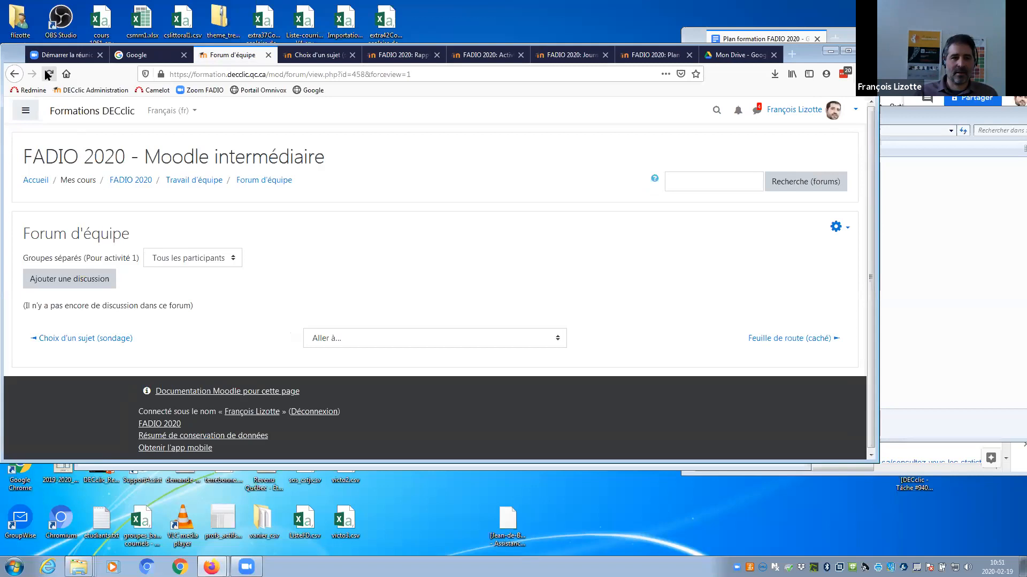
{"action": "left_click", "coordinate": [188, 259]}
{"action": "left_click", "coordinate": [194, 292]}
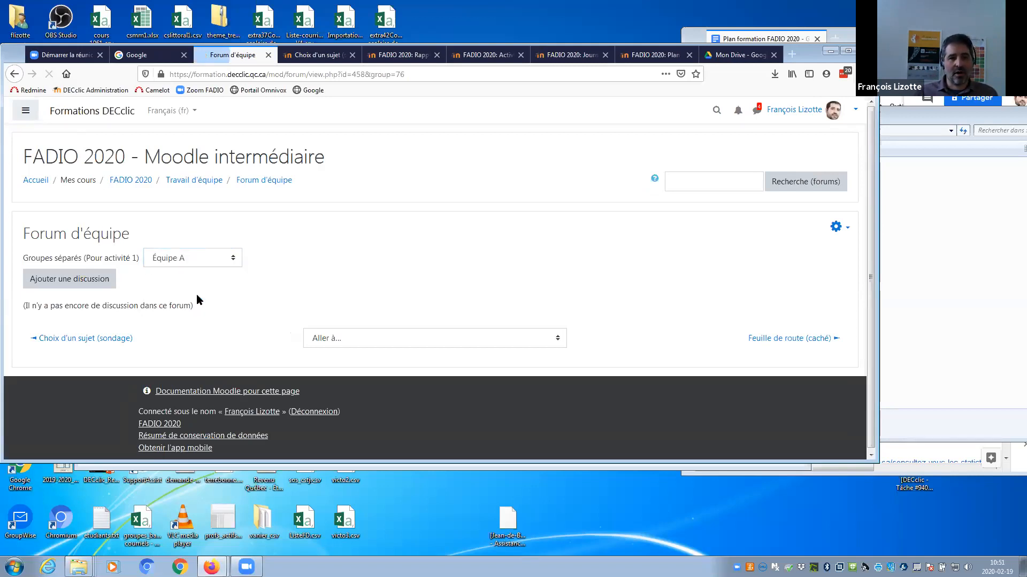
Switch the forum view between Équipe B and Équipe A, then return to the FADIO 2020 course.
{"action": "left_click", "coordinate": [207, 260]}
{"action": "left_click", "coordinate": [201, 307]}
{"action": "left_click", "coordinate": [207, 264]}
{"action": "left_click", "coordinate": [208, 288]}
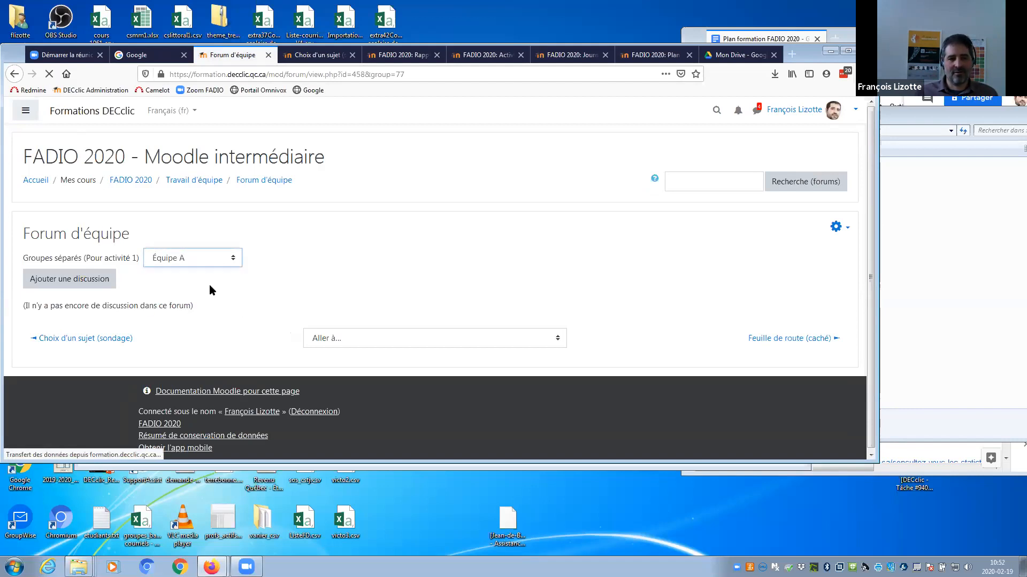
{"action": "left_click", "coordinate": [213, 259]}
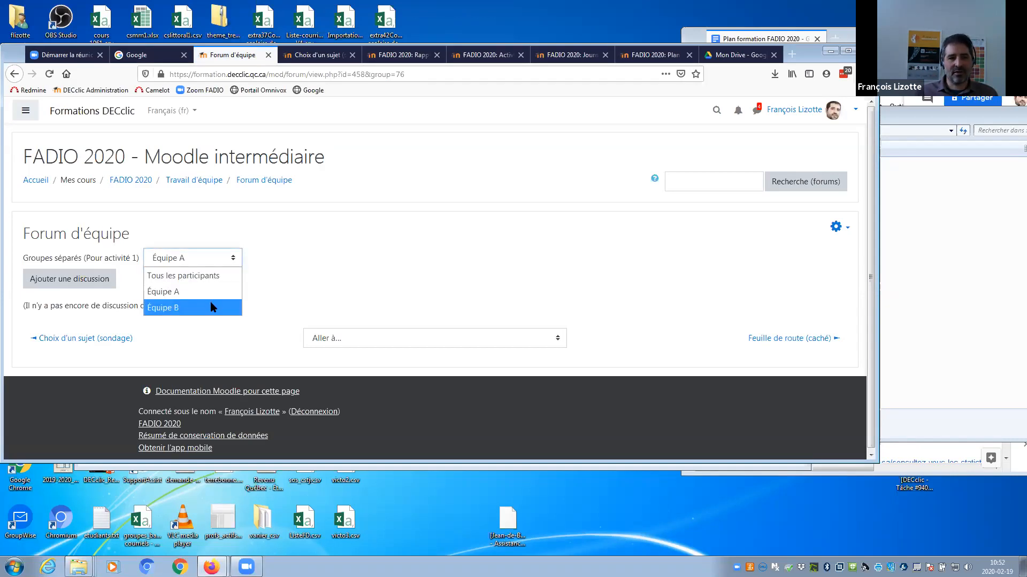
{"action": "left_click", "coordinate": [210, 301]}
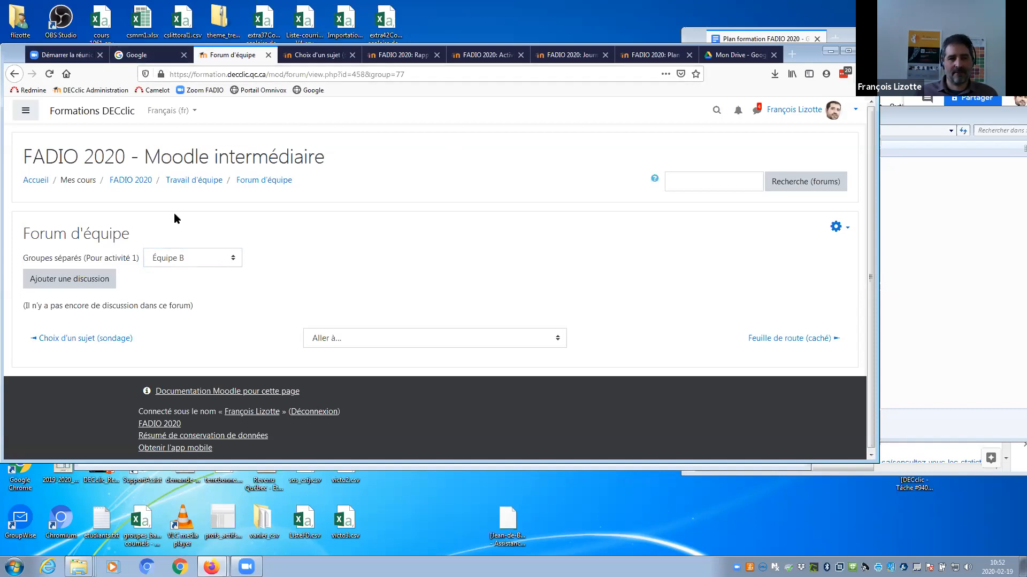
{"action": "left_click", "coordinate": [140, 183]}
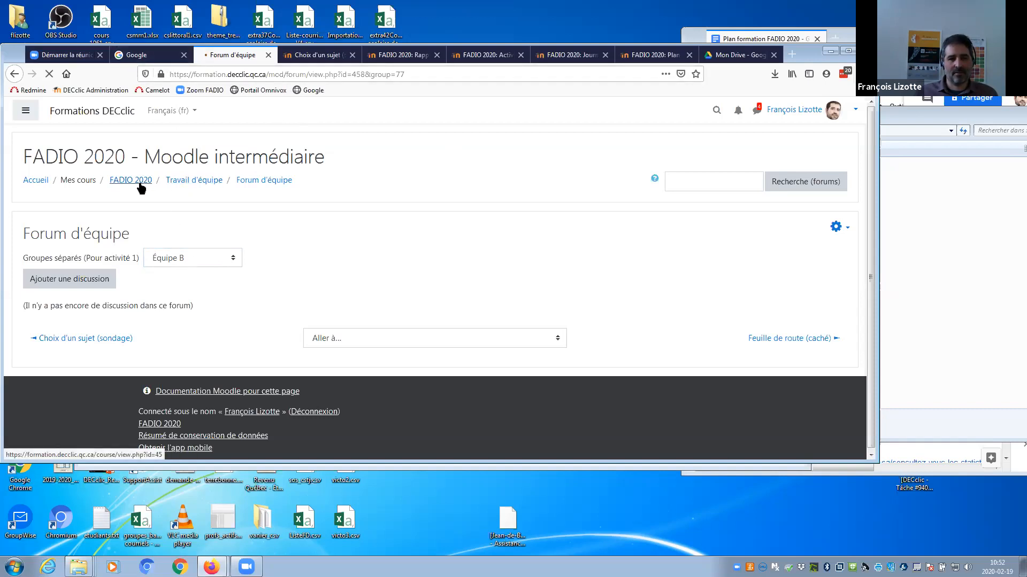
Open Forum d'équipe from Travail d'équipe to see Équipe B's 'Je ne sais pas!' discussion.
{"action": "left_click_drag", "start_coordinate": [865, 126], "coordinate": [858, 320]}
{"action": "scroll", "coordinate": [858, 317], "scroll_direction": "down", "scroll_amount": 10}
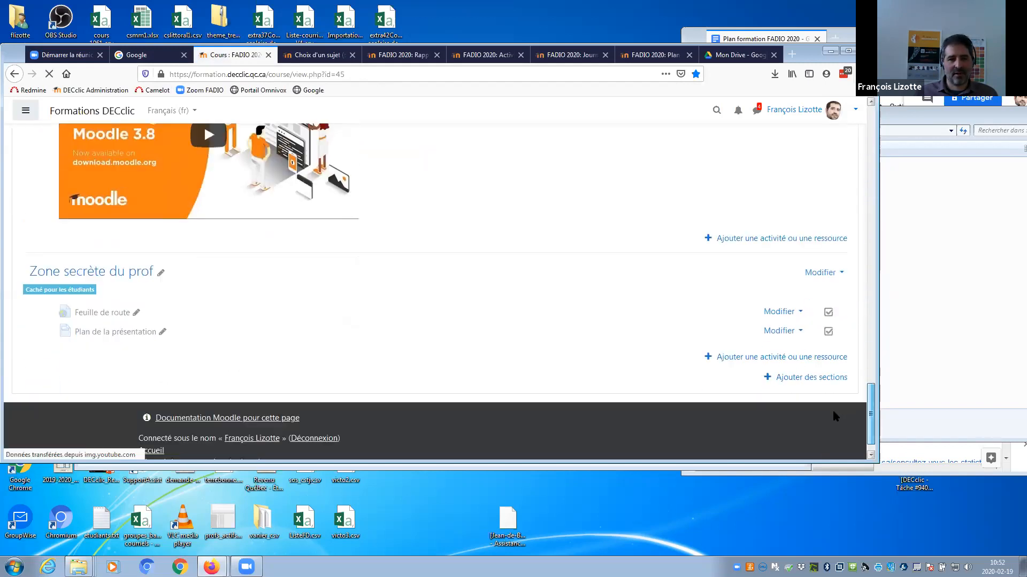
{"action": "scroll", "coordinate": [837, 398], "scroll_direction": "up", "scroll_amount": 10}
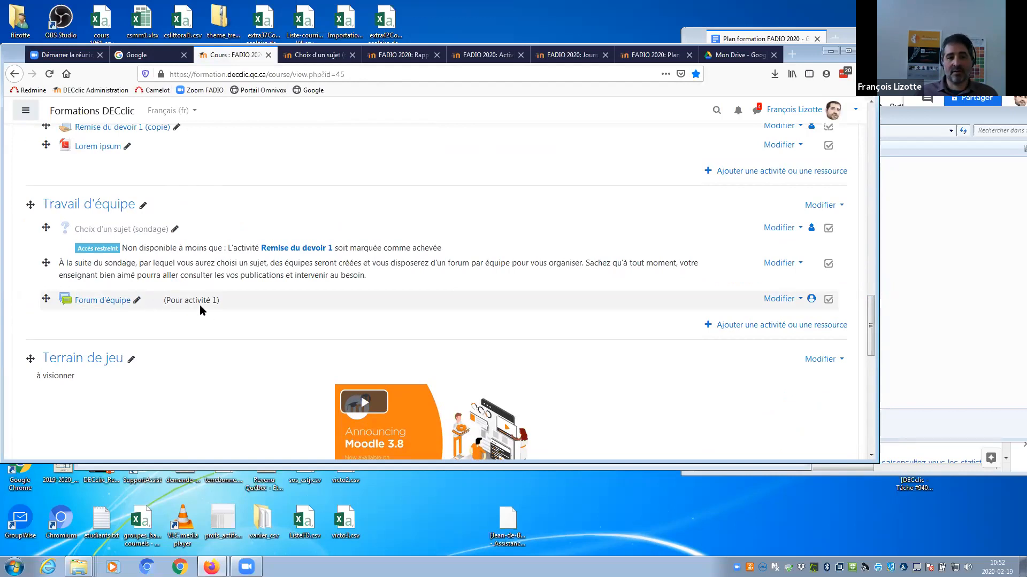
{"action": "left_click", "coordinate": [94, 304]}
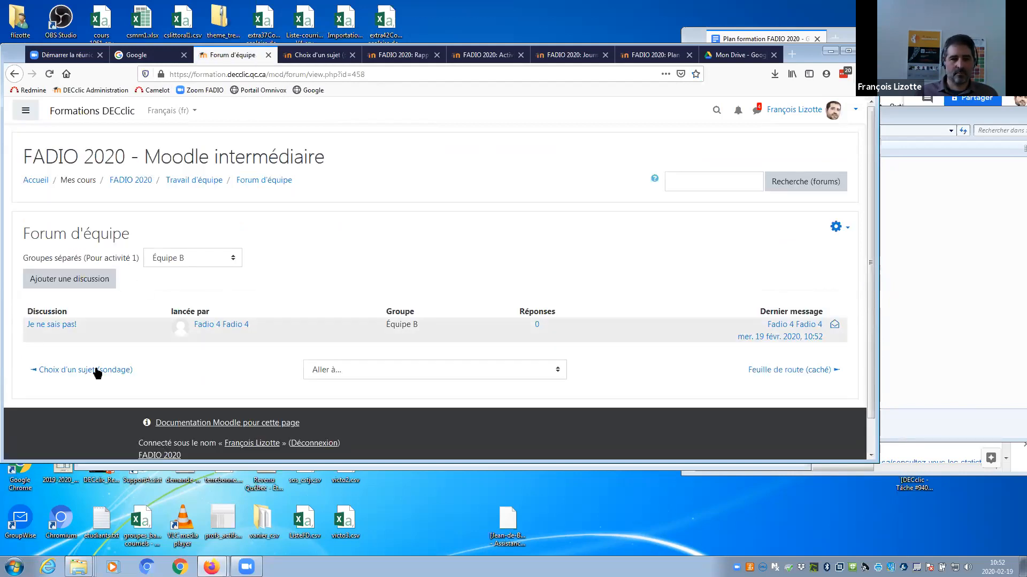
Filter the forum to Tous les participants and reload to list all five discussions.
{"action": "left_click", "coordinate": [181, 259]}
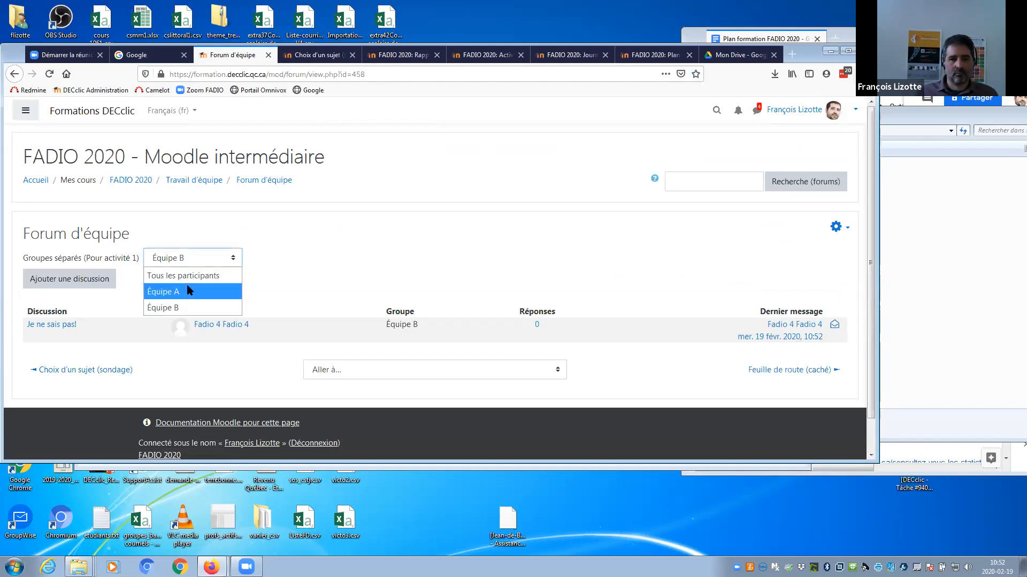
{"action": "left_click", "coordinate": [191, 277]}
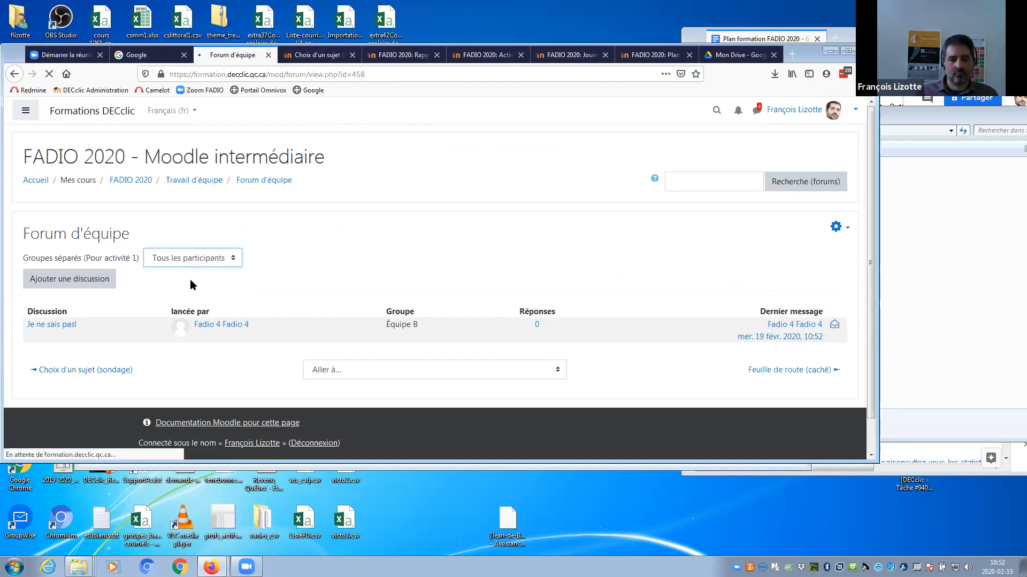
{"action": "left_click_drag", "start_coordinate": [867, 192], "coordinate": [867, 253]}
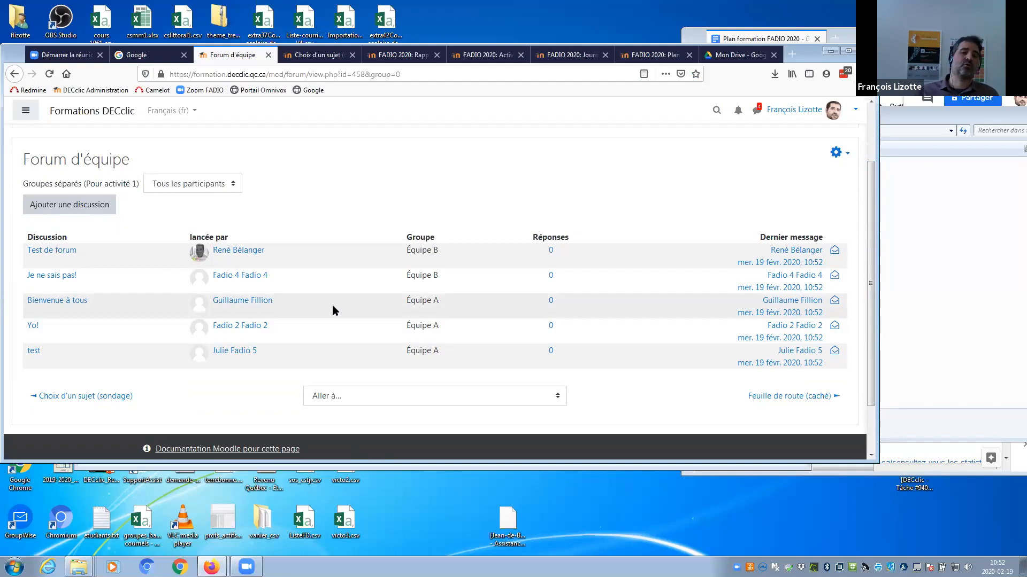
{"action": "left_click", "coordinate": [45, 73]}
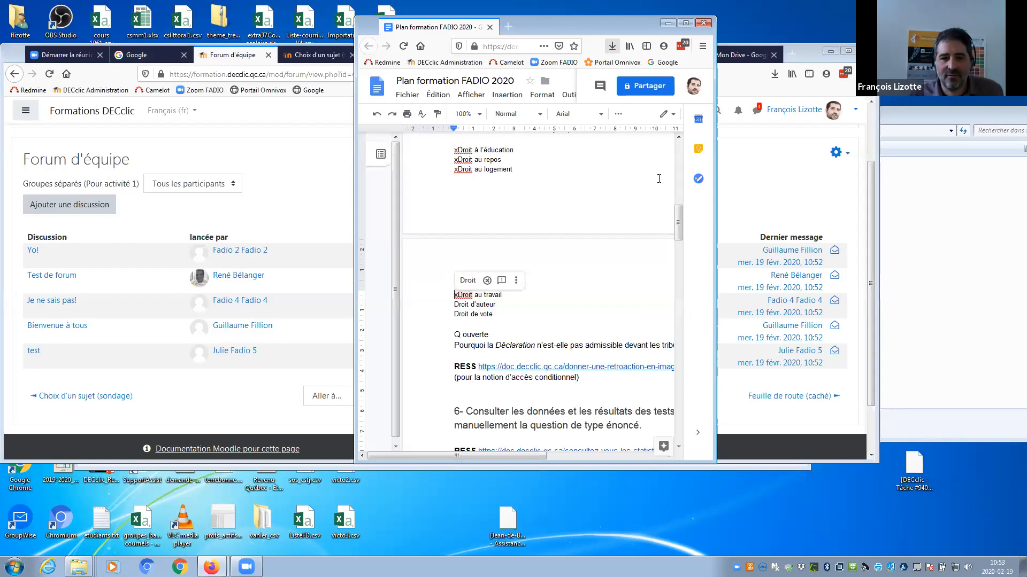
Cut the student test-account list out of the plan below item 10.
{"action": "left_click_drag", "start_coordinate": [678, 223], "coordinate": [647, 371]}
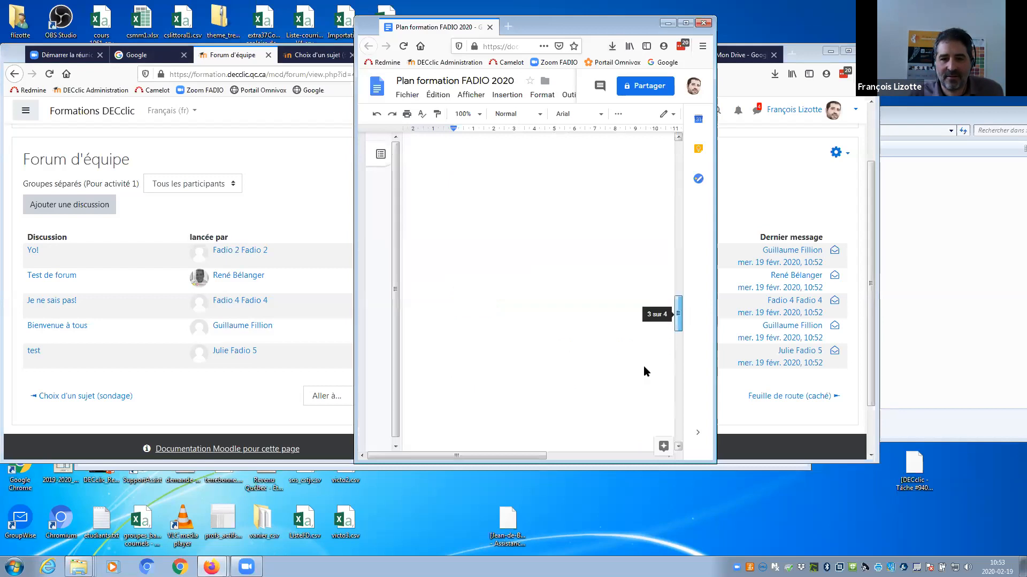
{"action": "left_click_drag", "start_coordinate": [453, 250], "coordinate": [592, 420]}
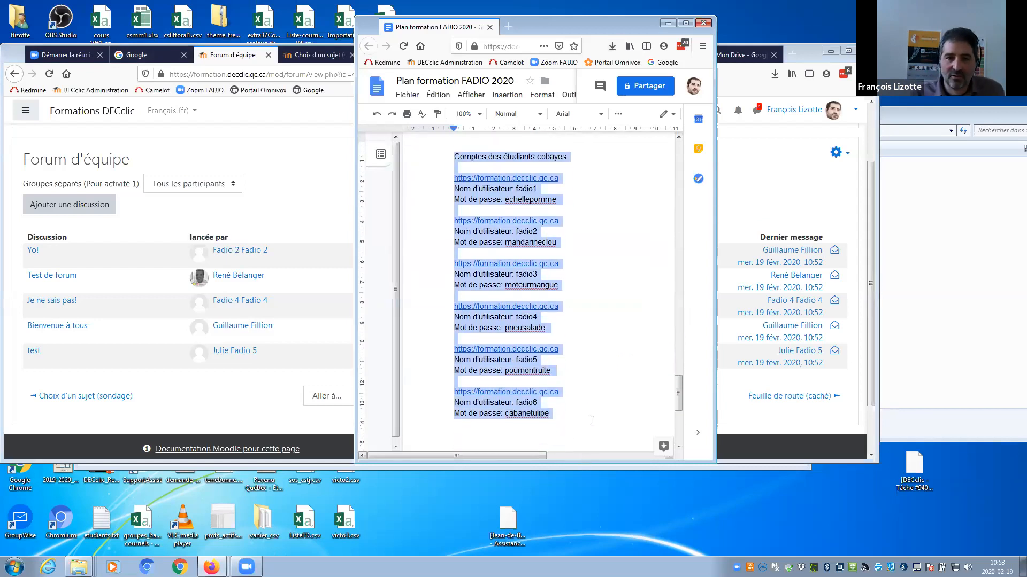
{"action": "key", "text": "ctrl+x"}
{"action": "left_click_drag", "start_coordinate": [676, 406], "coordinate": [676, 292]}
{"action": "left_click", "coordinate": [525, 282]}
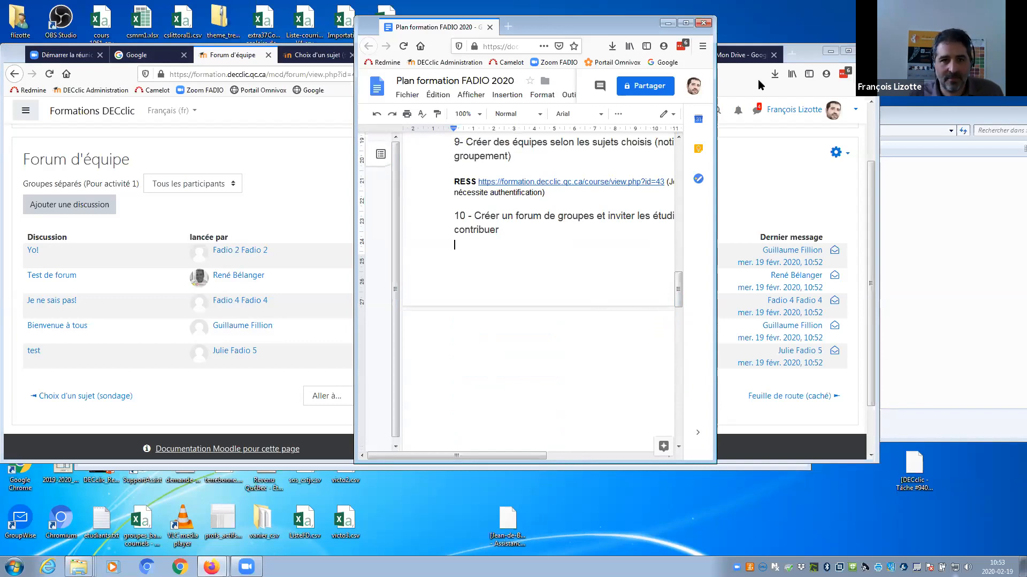
Delete the empty line and page break so the document ends after item 10.
{"action": "left_click_drag", "start_coordinate": [588, 26], "coordinate": [350, 30]}
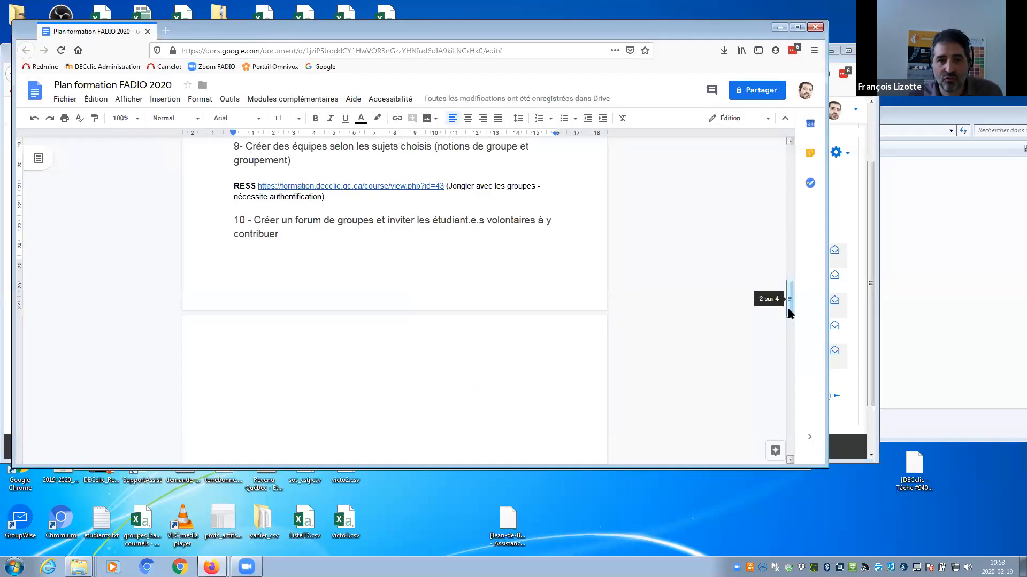
{"action": "left_click_drag", "start_coordinate": [789, 308], "coordinate": [789, 227]}
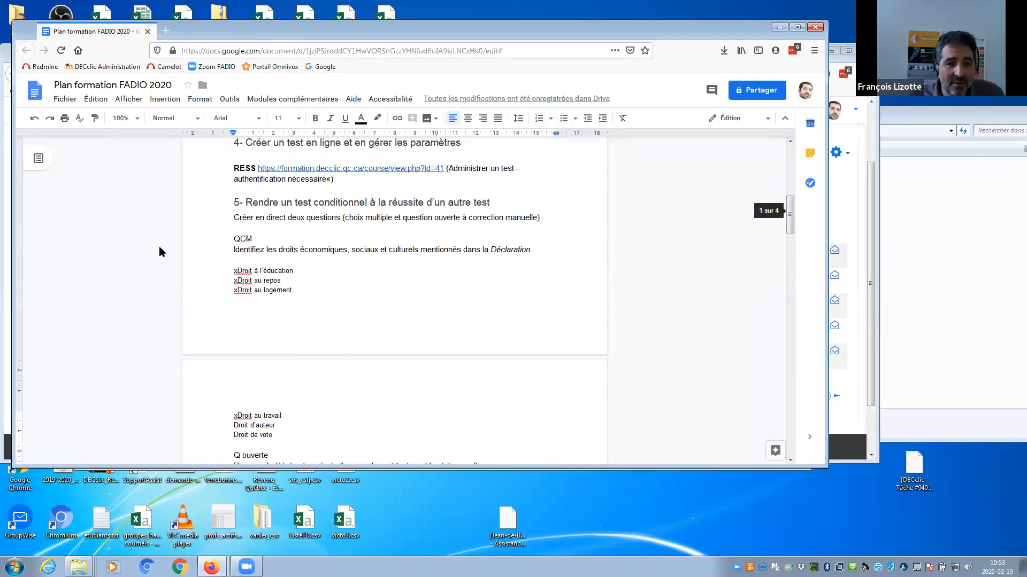
{"action": "left_click_drag", "start_coordinate": [789, 227], "coordinate": [790, 201]}
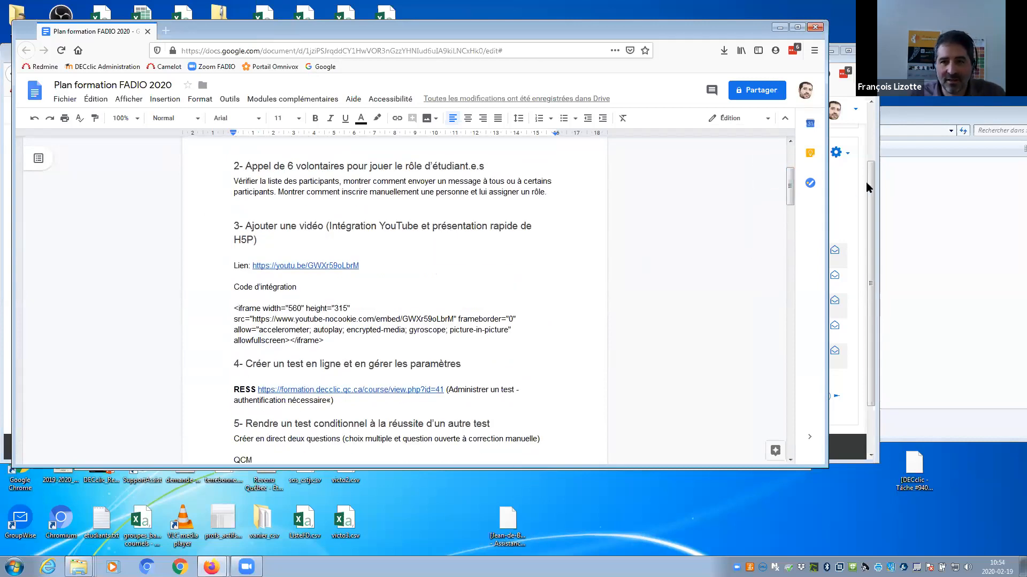
{"action": "left_click_drag", "start_coordinate": [790, 189], "coordinate": [791, 211]}
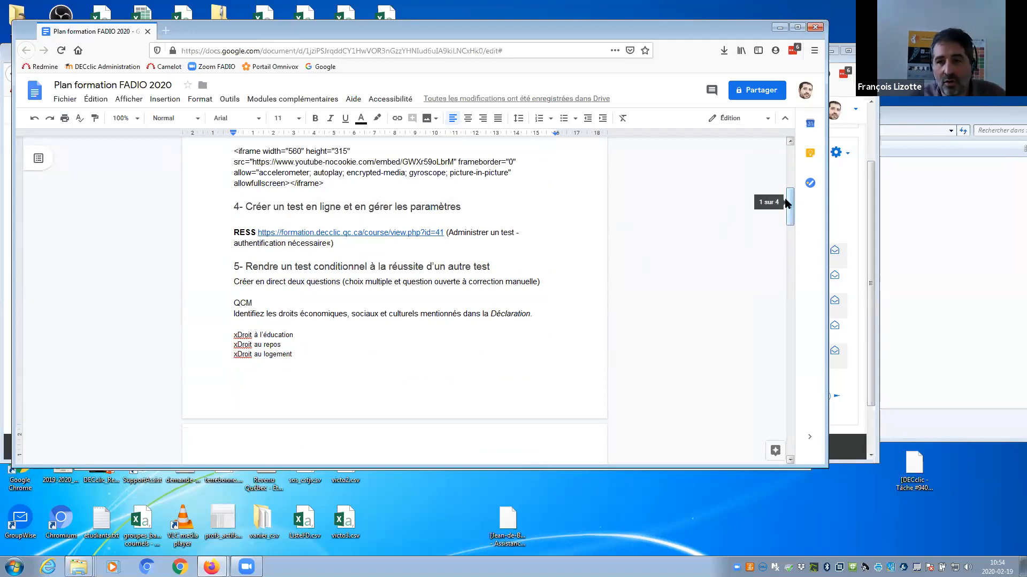
{"action": "scroll", "coordinate": [790, 216], "scroll_direction": "down", "scroll_amount": 2}
{"action": "left_click_drag", "start_coordinate": [791, 215], "coordinate": [789, 232]}
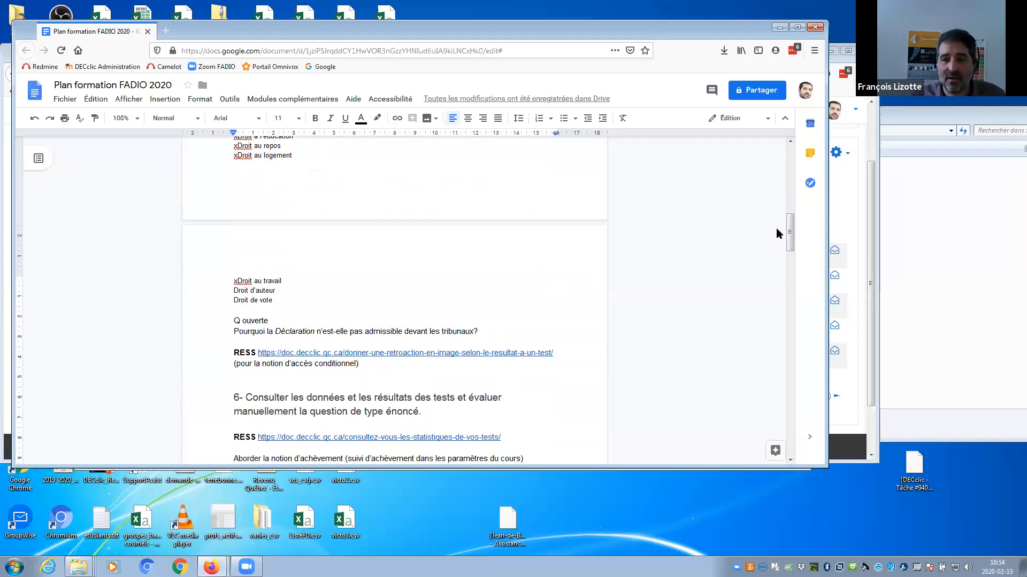
{"action": "scroll", "coordinate": [776, 230], "scroll_direction": "down", "scroll_amount": 3}
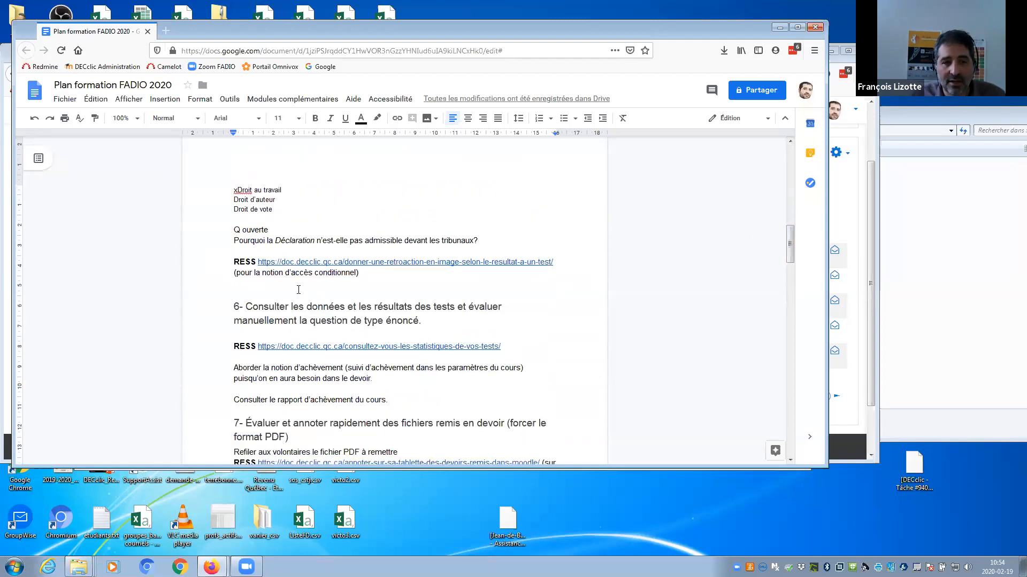
{"action": "left_click_drag", "start_coordinate": [790, 244], "coordinate": [790, 298]}
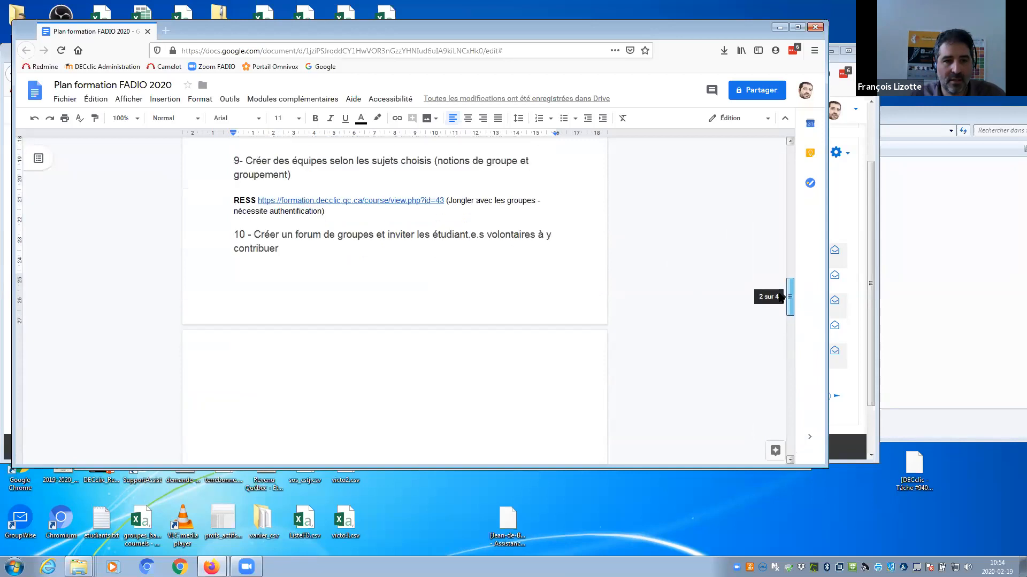
{"action": "left_click", "coordinate": [253, 367]}
{"action": "key", "text": "Delete"}
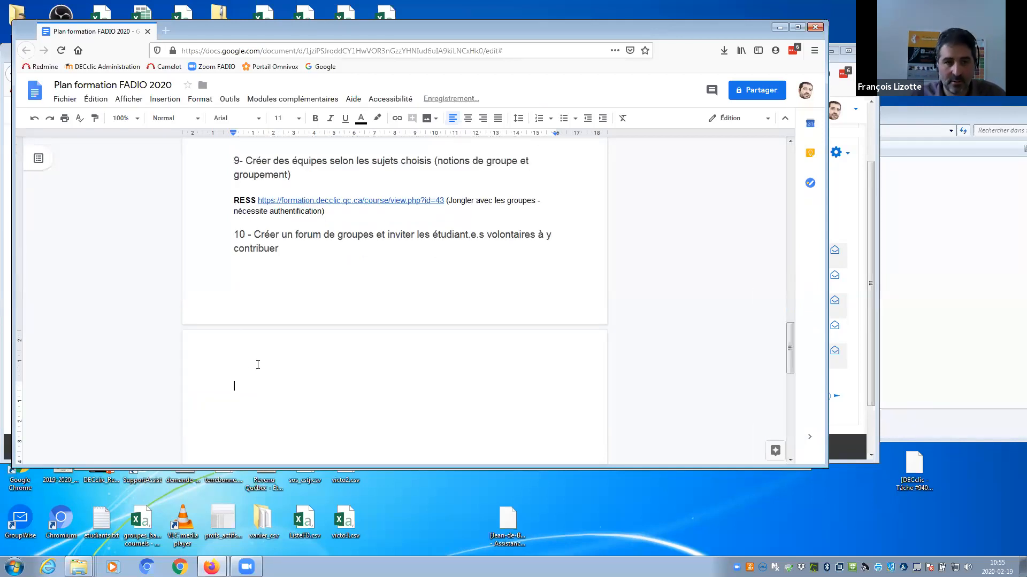
{"action": "key", "text": "BackSpace"}
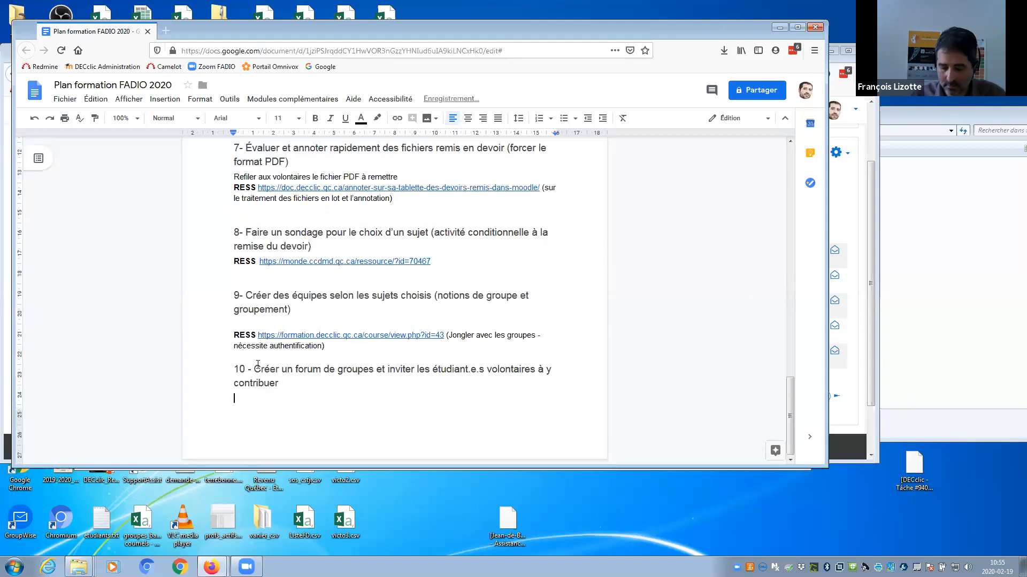
Enable link sharing on the 'Plan formation FADIO 2020' Google Doc and copy its link.
{"action": "left_click", "coordinate": [755, 94]}
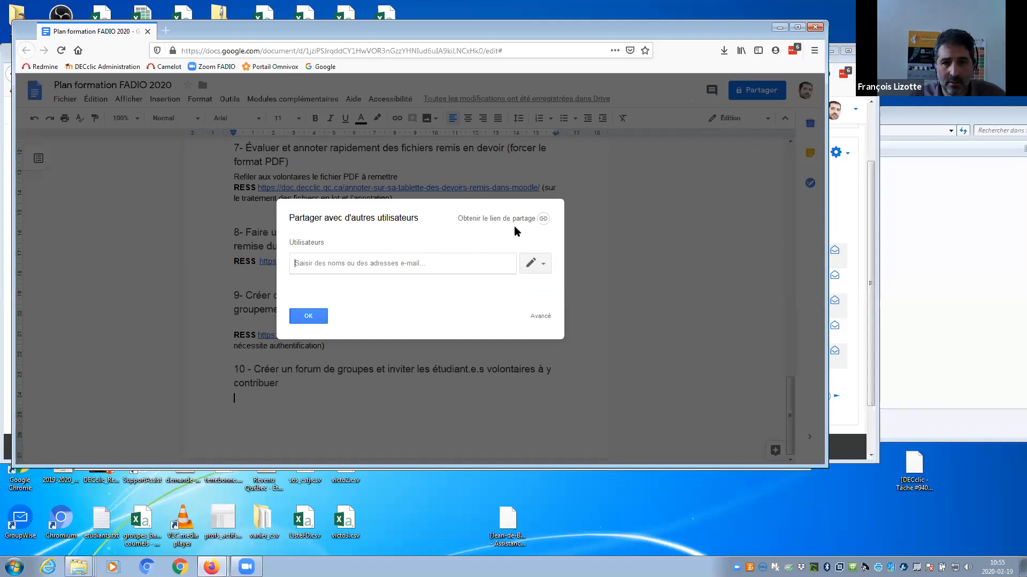
{"action": "left_click", "coordinate": [525, 221]}
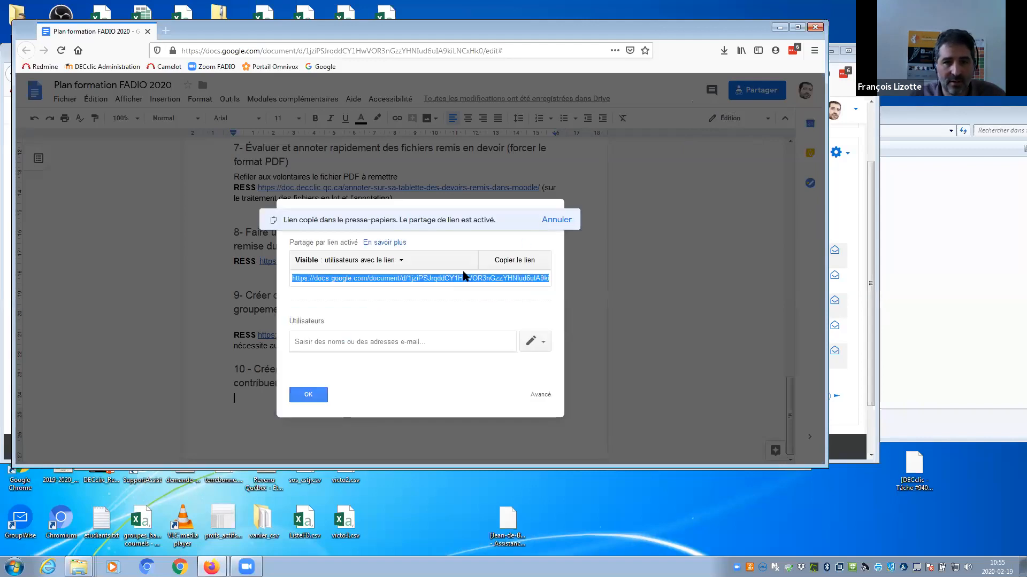
{"action": "left_click", "coordinate": [511, 261]}
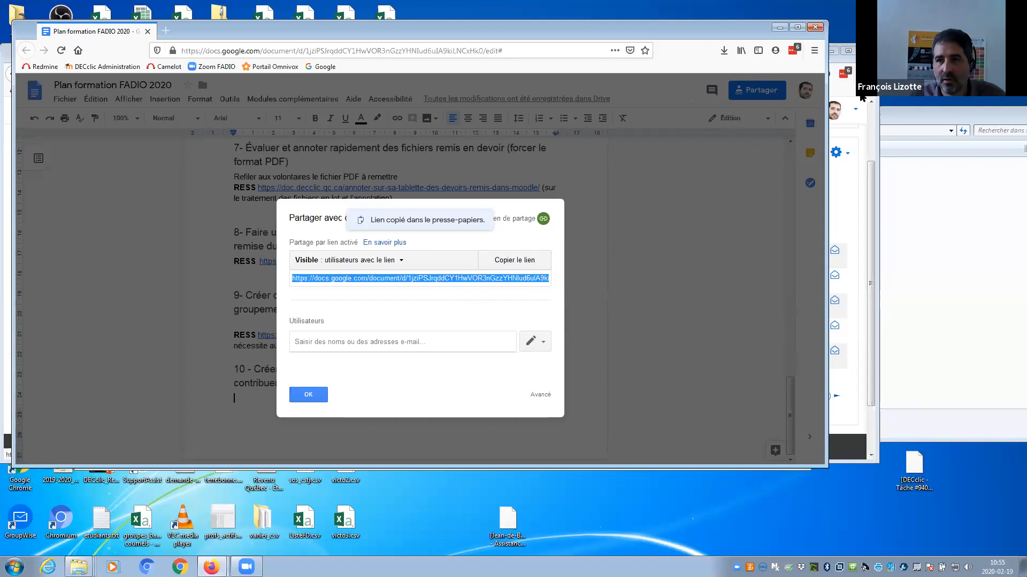
{"action": "left_click", "coordinate": [870, 226]}
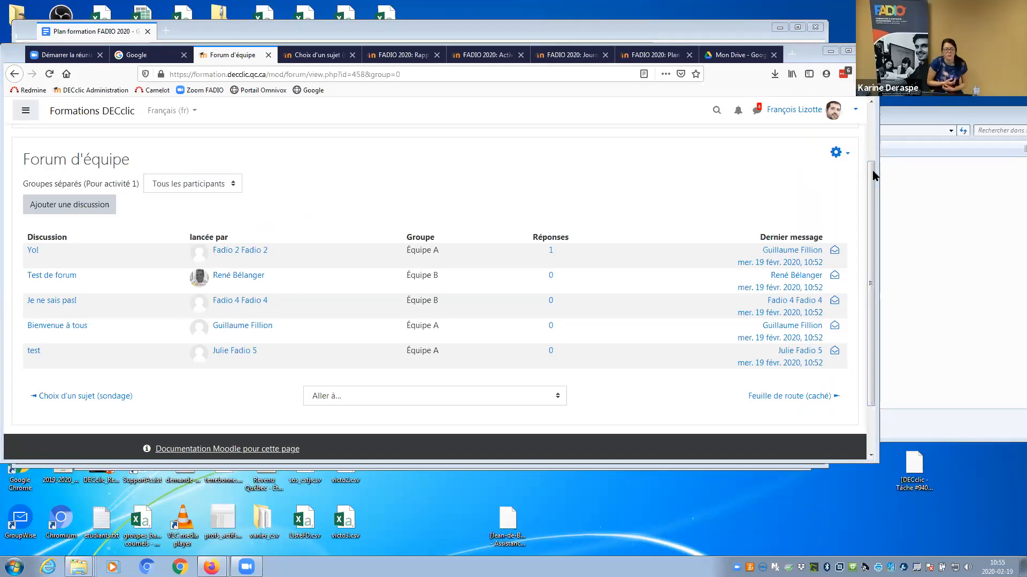
{"action": "scroll", "coordinate": [875, 173], "scroll_direction": "up", "scroll_amount": 3}
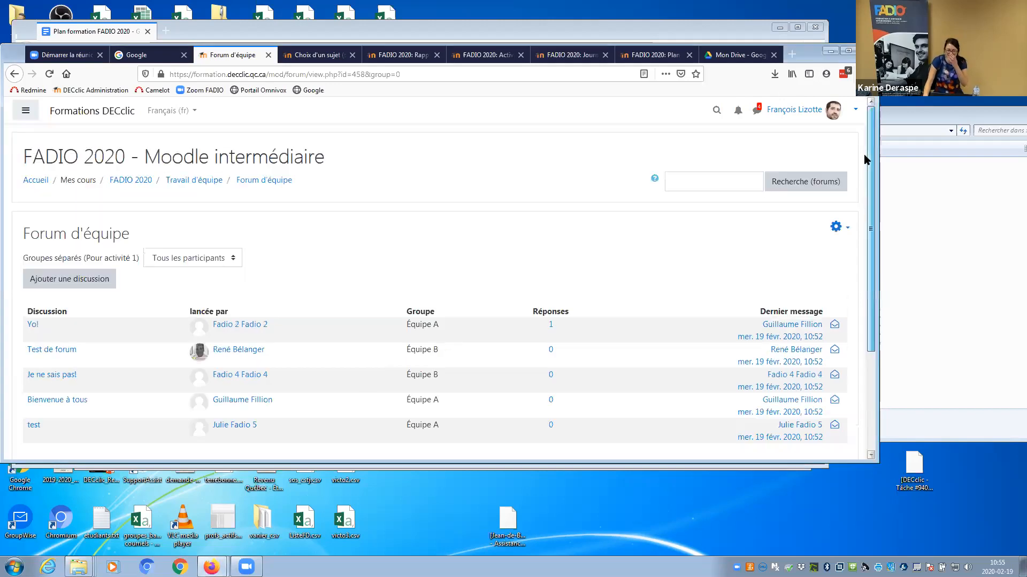